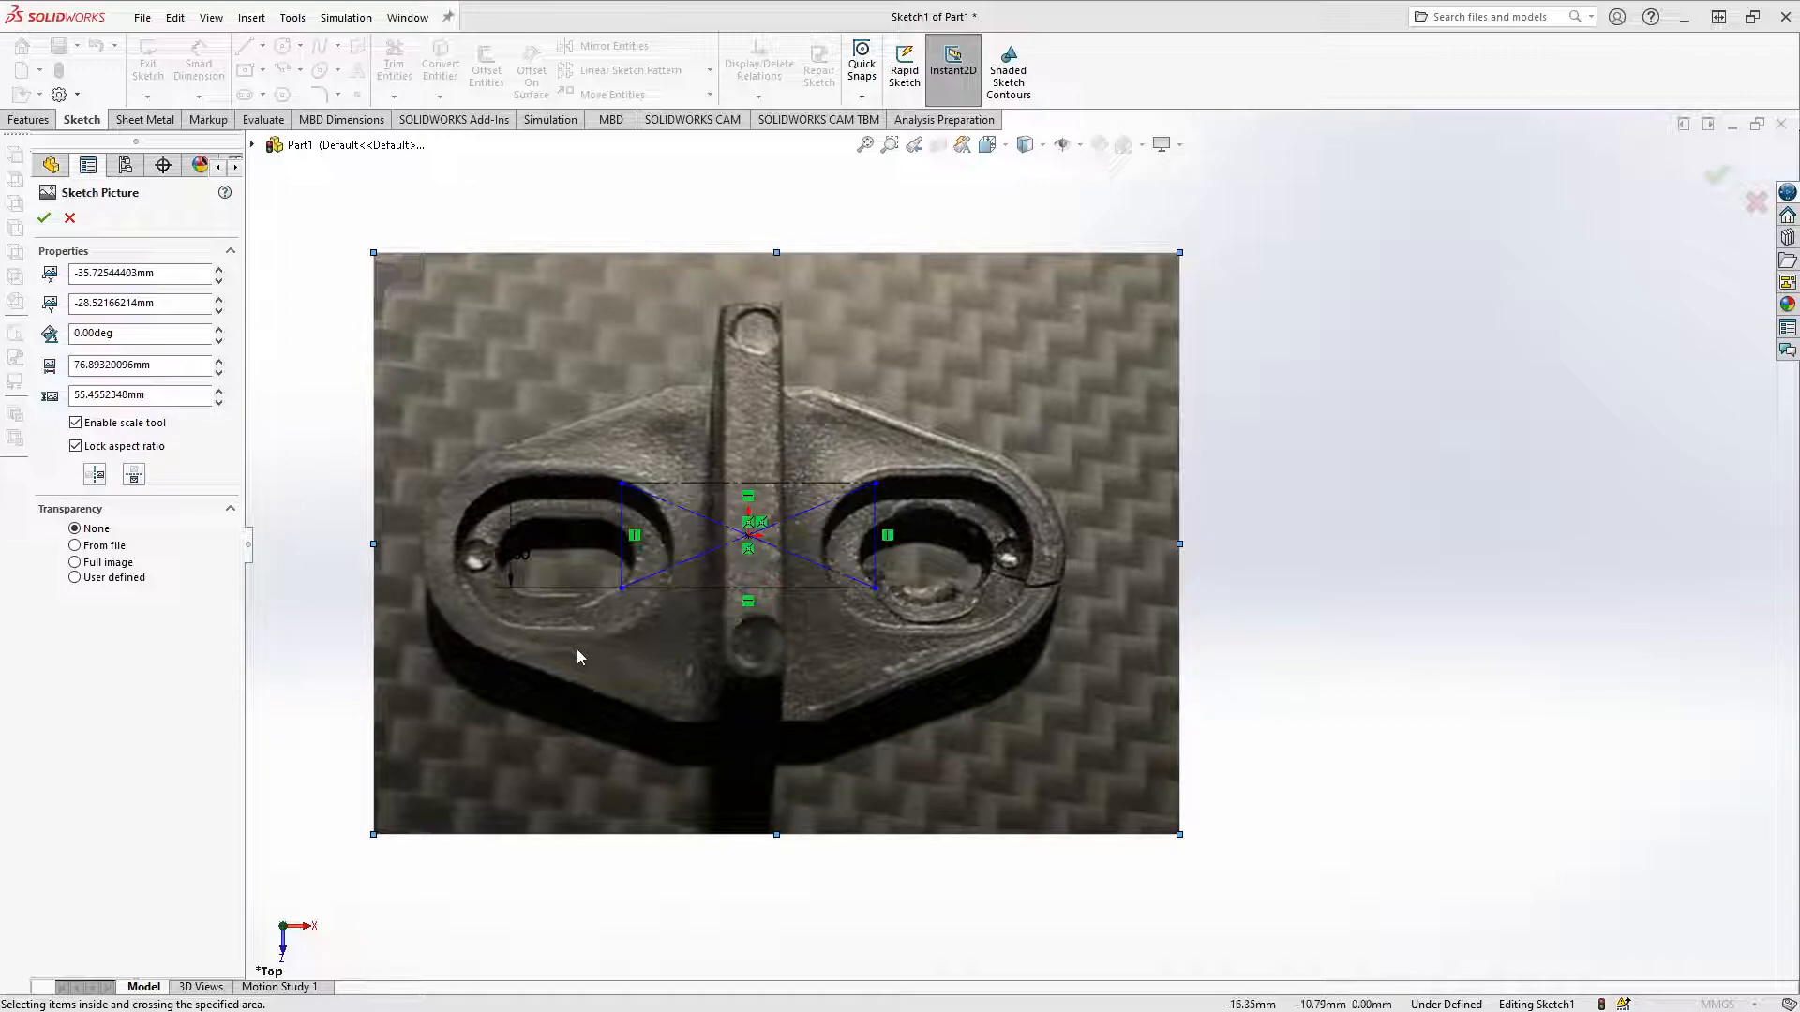
Step: Reposition the sketch picture so the part is centred on the sketch rectangle, and place the 10 mm dimension clear of the photo
{"action": "mouse_move", "coordinate": [590, 658]}
{"action": "left_mouse_down"}
{"action": "mouse_move", "coordinate": [634, 605]}
{"action": "mouse_move", "coordinate": [584, 725]}
{"action": "mouse_move", "coordinate": [580, 647]}
{"action": "mouse_move", "coordinate": [599, 651]}
{"action": "mouse_move", "coordinate": [578, 647]}
{"action": "left_mouse_up"}
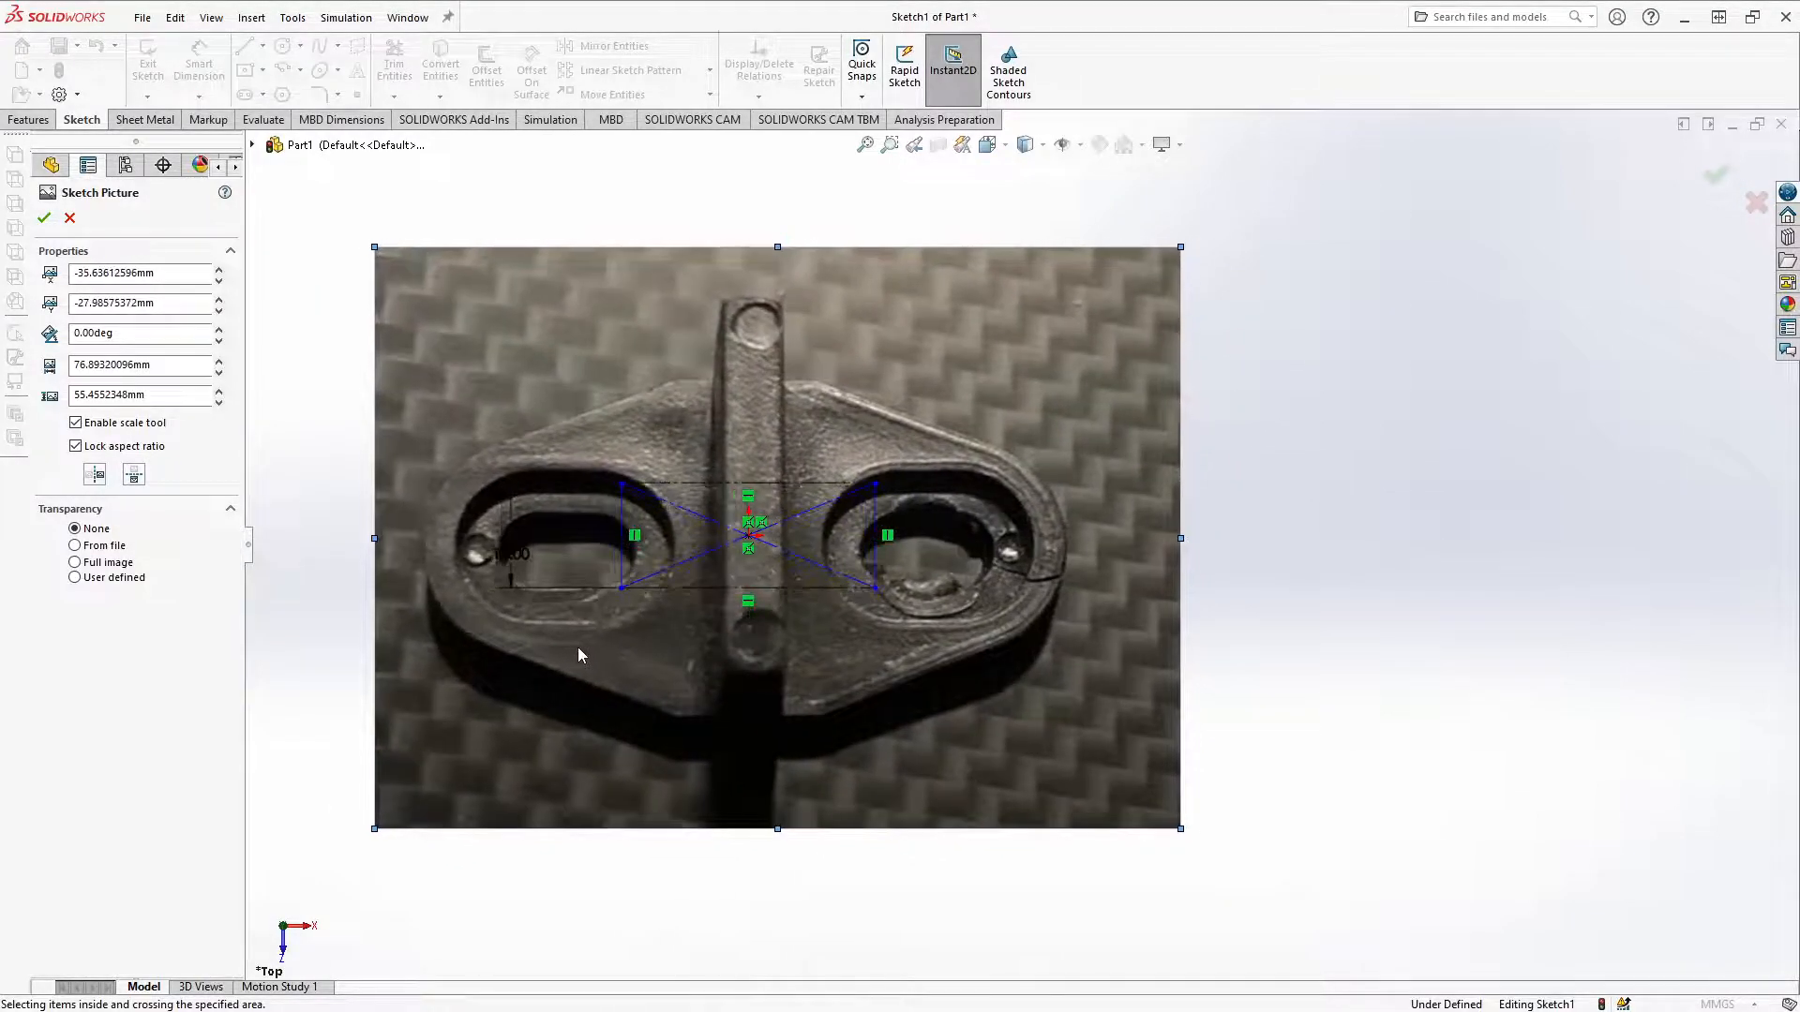
{"action": "mouse_move", "coordinate": [503, 560]}
{"action": "left_mouse_down"}
{"action": "mouse_move", "coordinate": [425, 549]}
{"action": "mouse_move", "coordinate": [509, 553]}
{"action": "mouse_move", "coordinate": [498, 543]}
{"action": "left_mouse_up"}
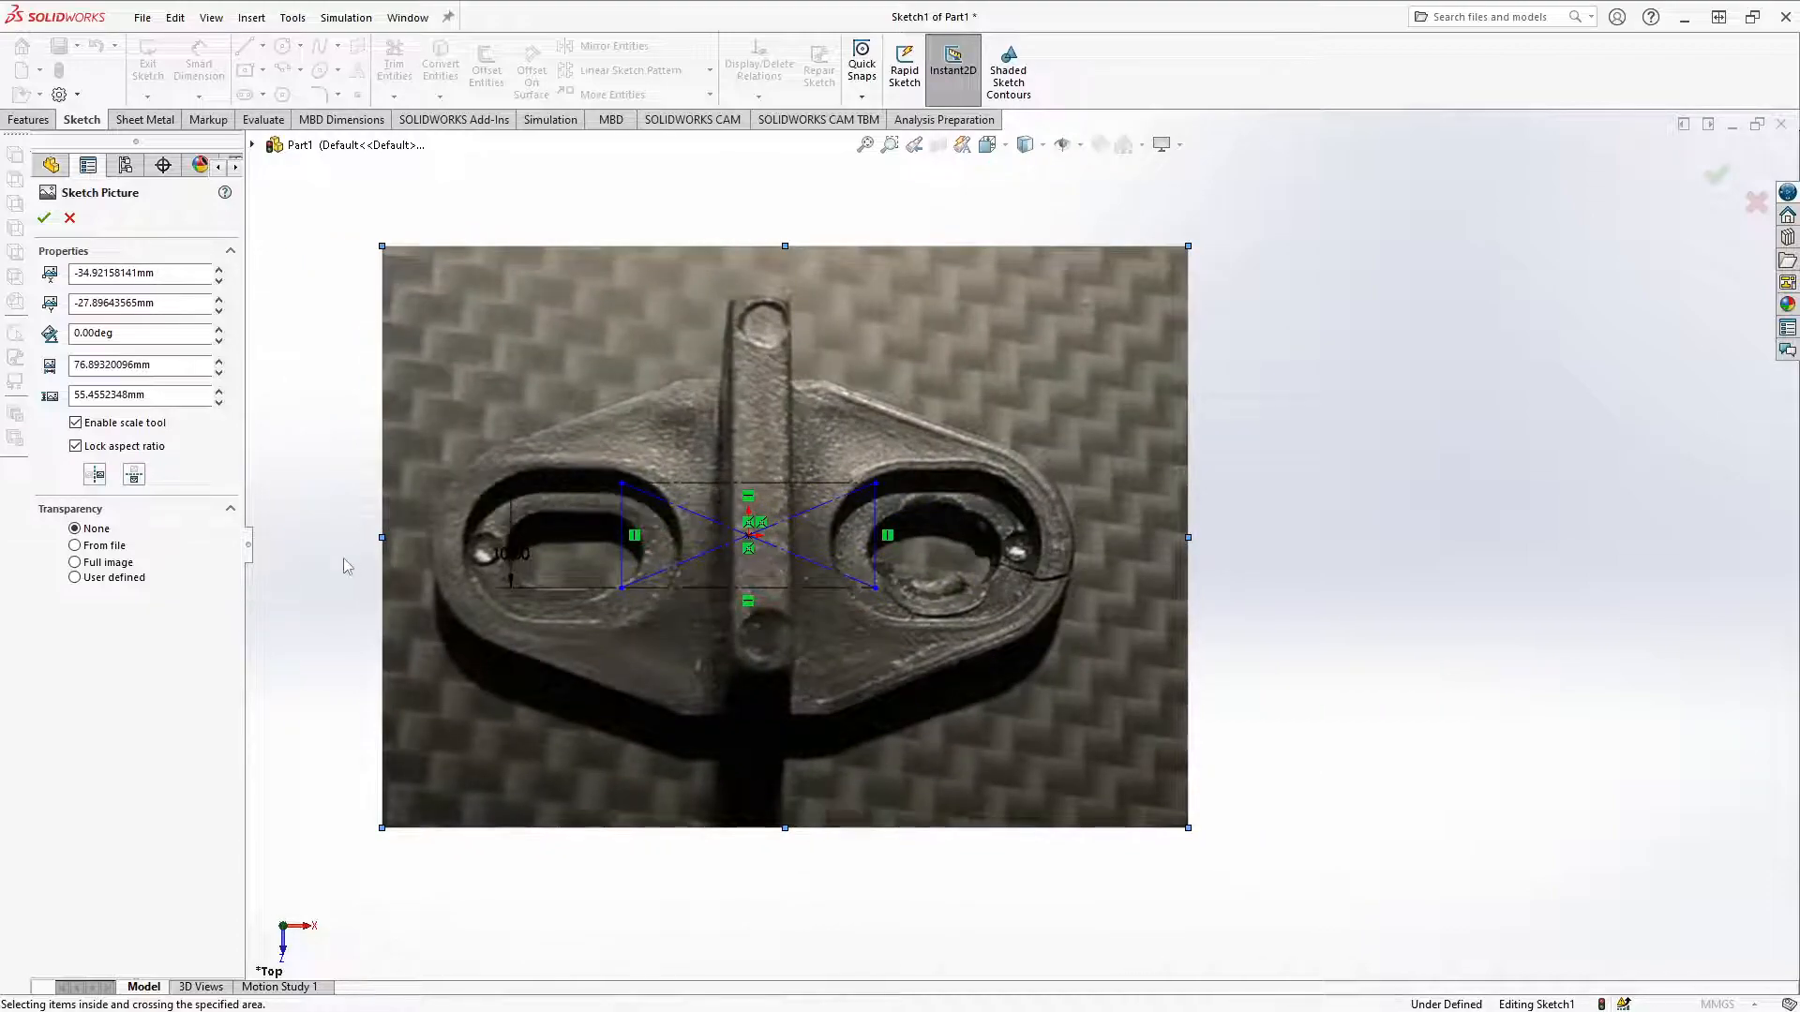
{"action": "left_click", "coordinate": [43, 219]}
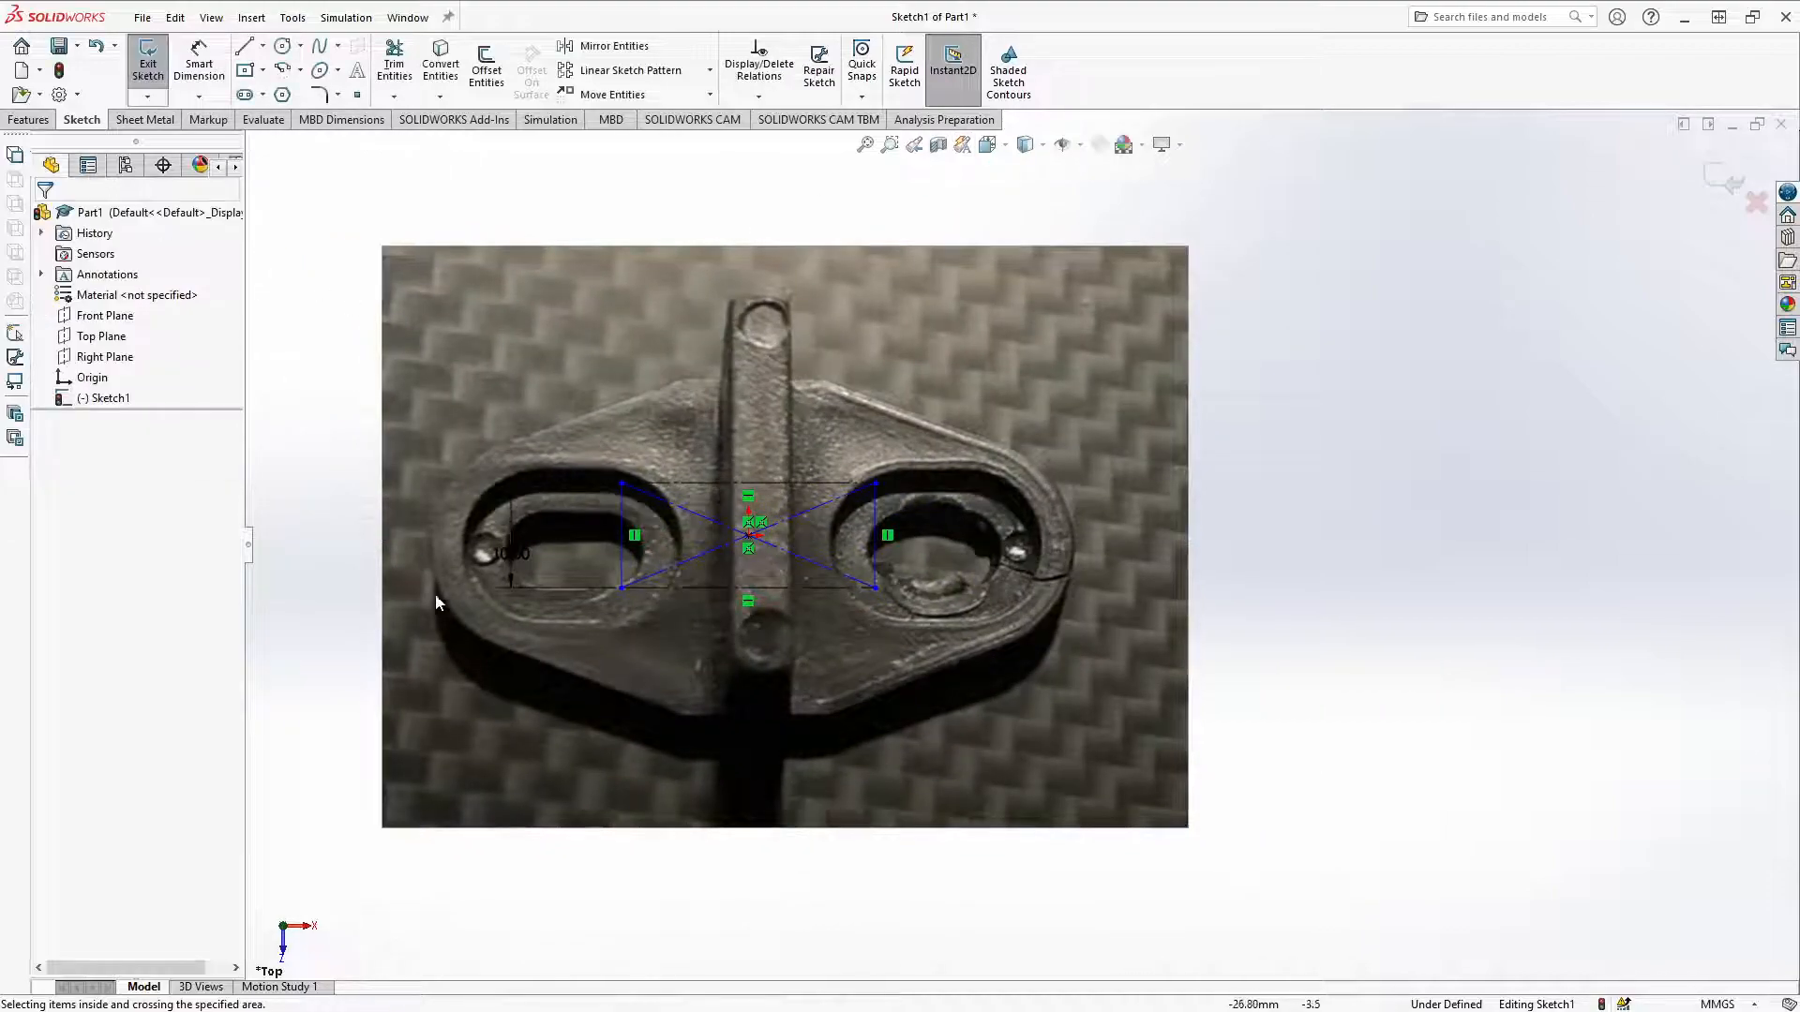
{"action": "mouse_move", "coordinate": [510, 554]}
{"action": "left_mouse_down"}
{"action": "mouse_move", "coordinate": [281, 551]}
{"action": "mouse_move", "coordinate": [339, 553]}
{"action": "left_mouse_up"}
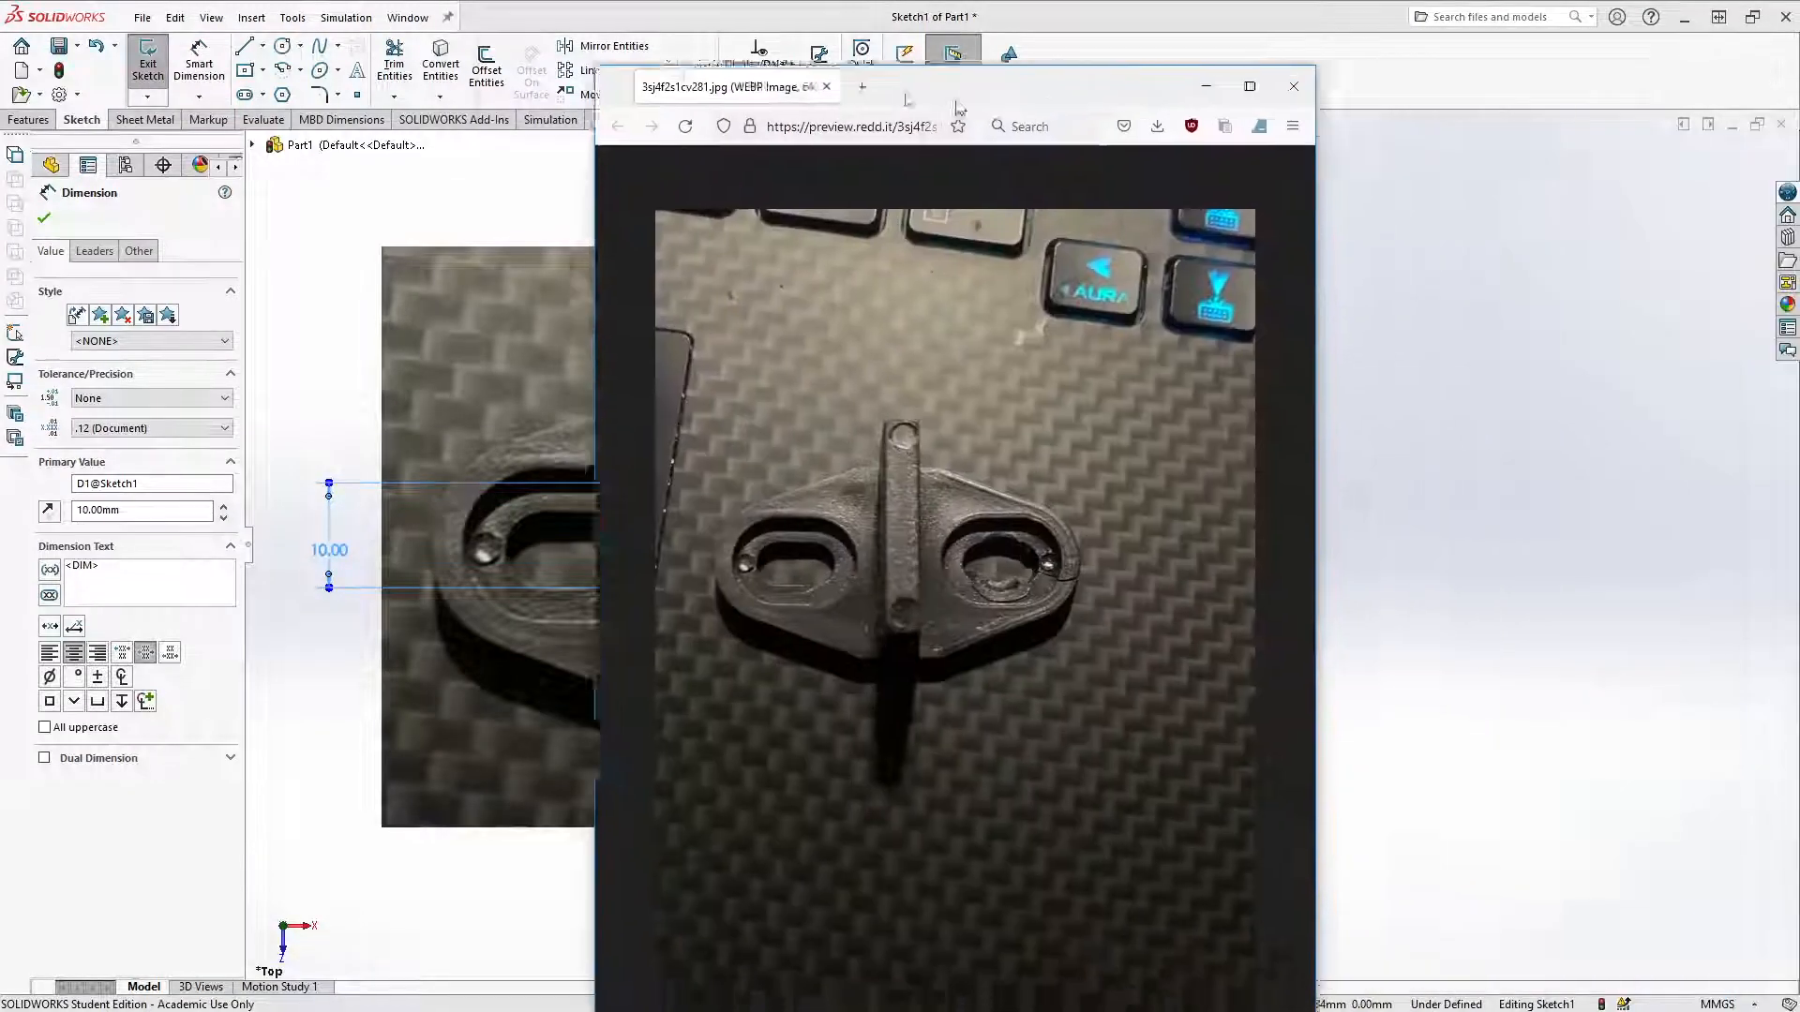
Step: Switch to the browser showing the part's photo and search the web for digital calipers
{"action": "left_click_drag", "start_coordinate": [951, 103], "coordinate": [796, 43]}
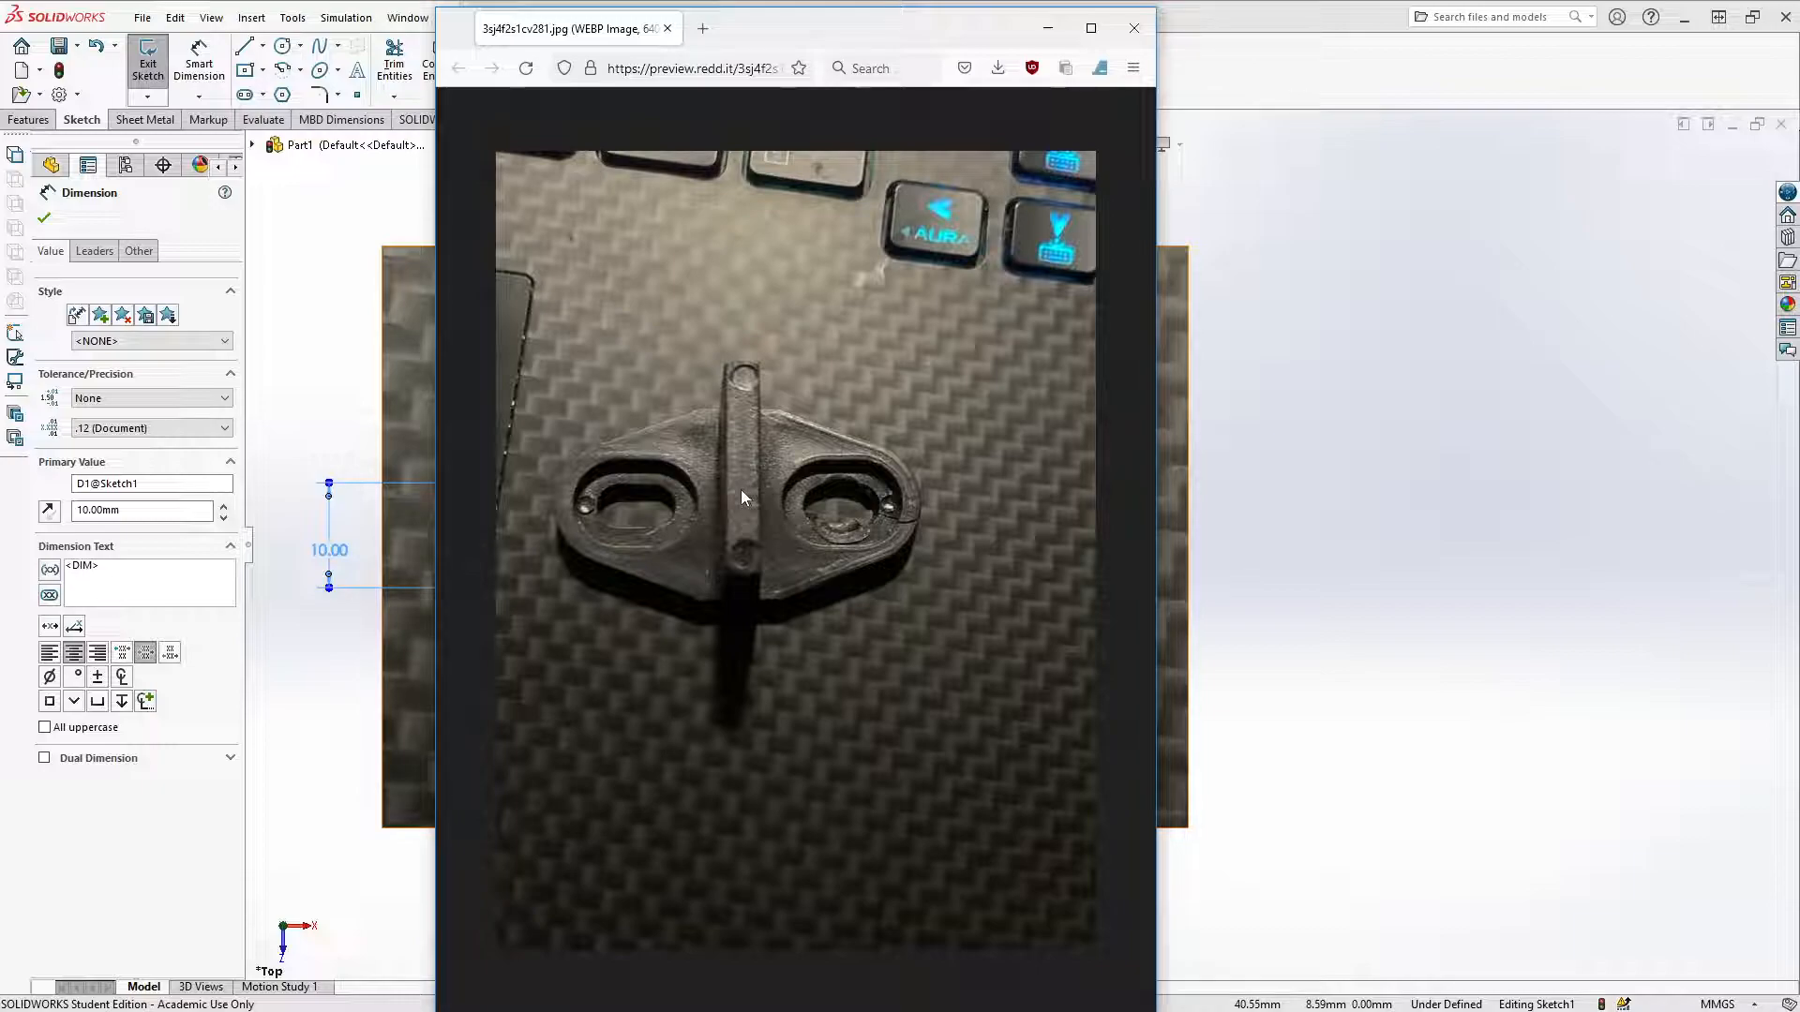
{"action": "left_click", "coordinate": [683, 69]}
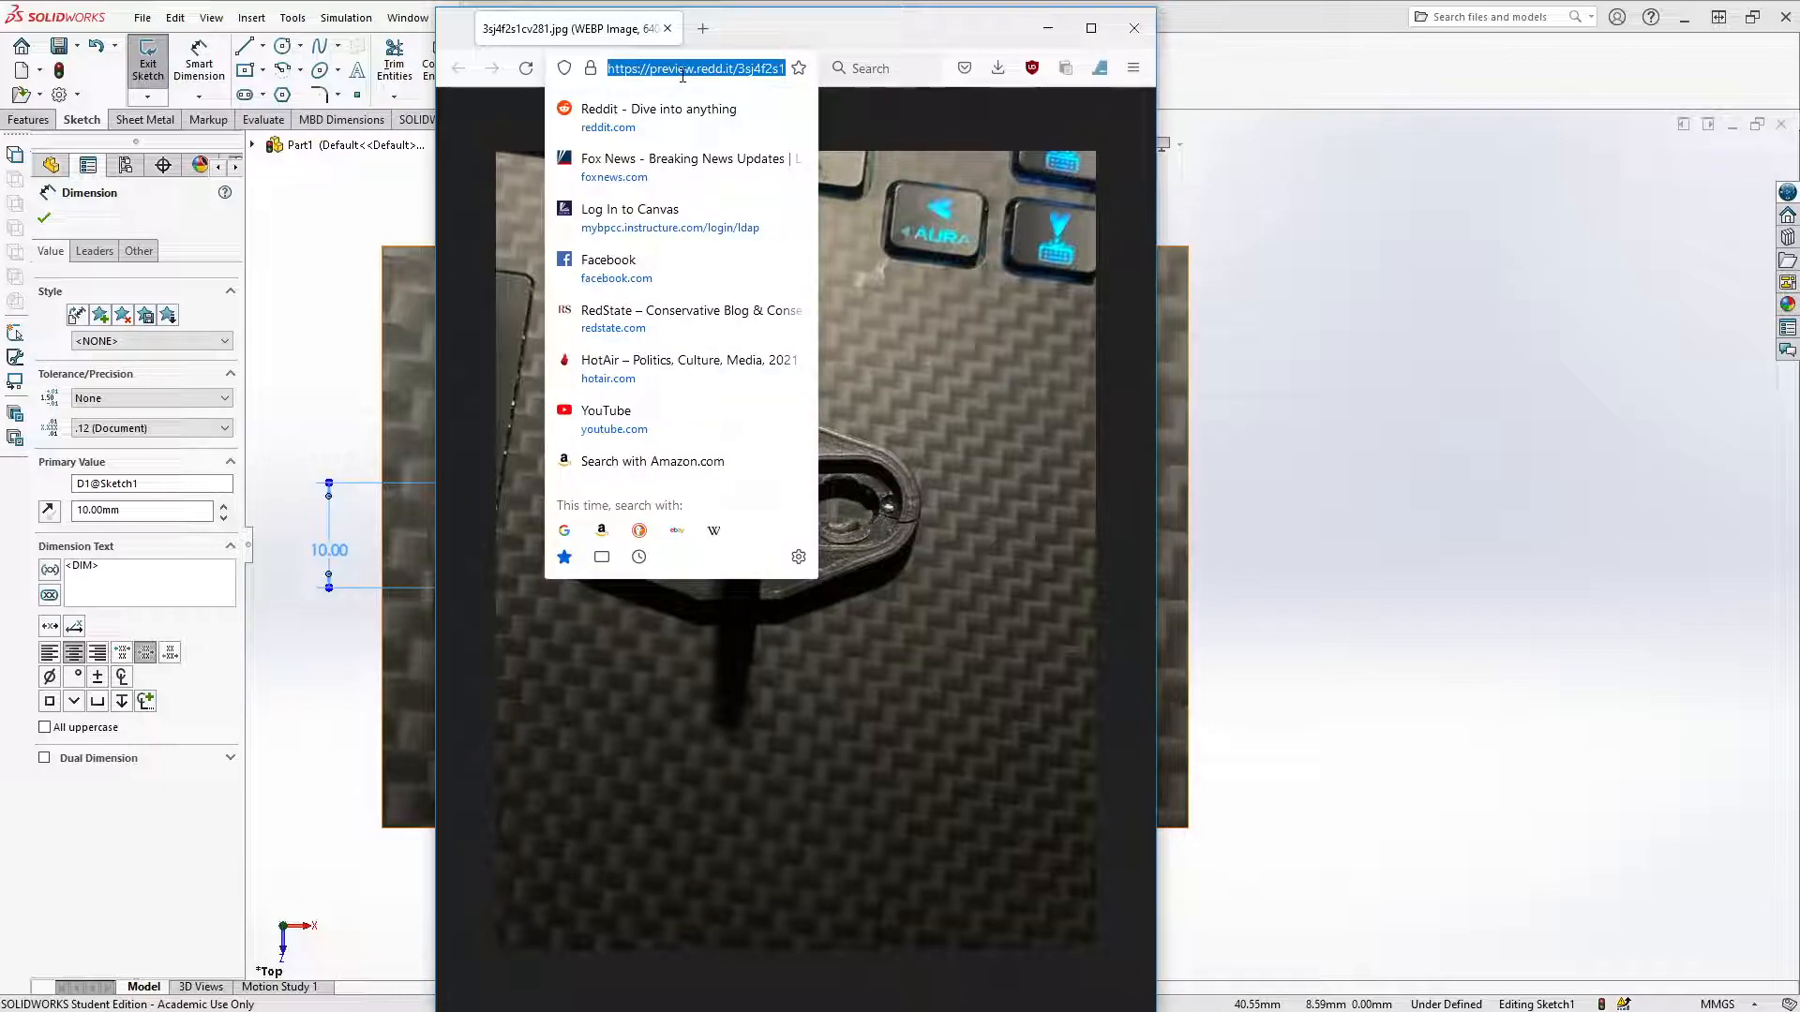
{"action": "type", "text": "digital "}
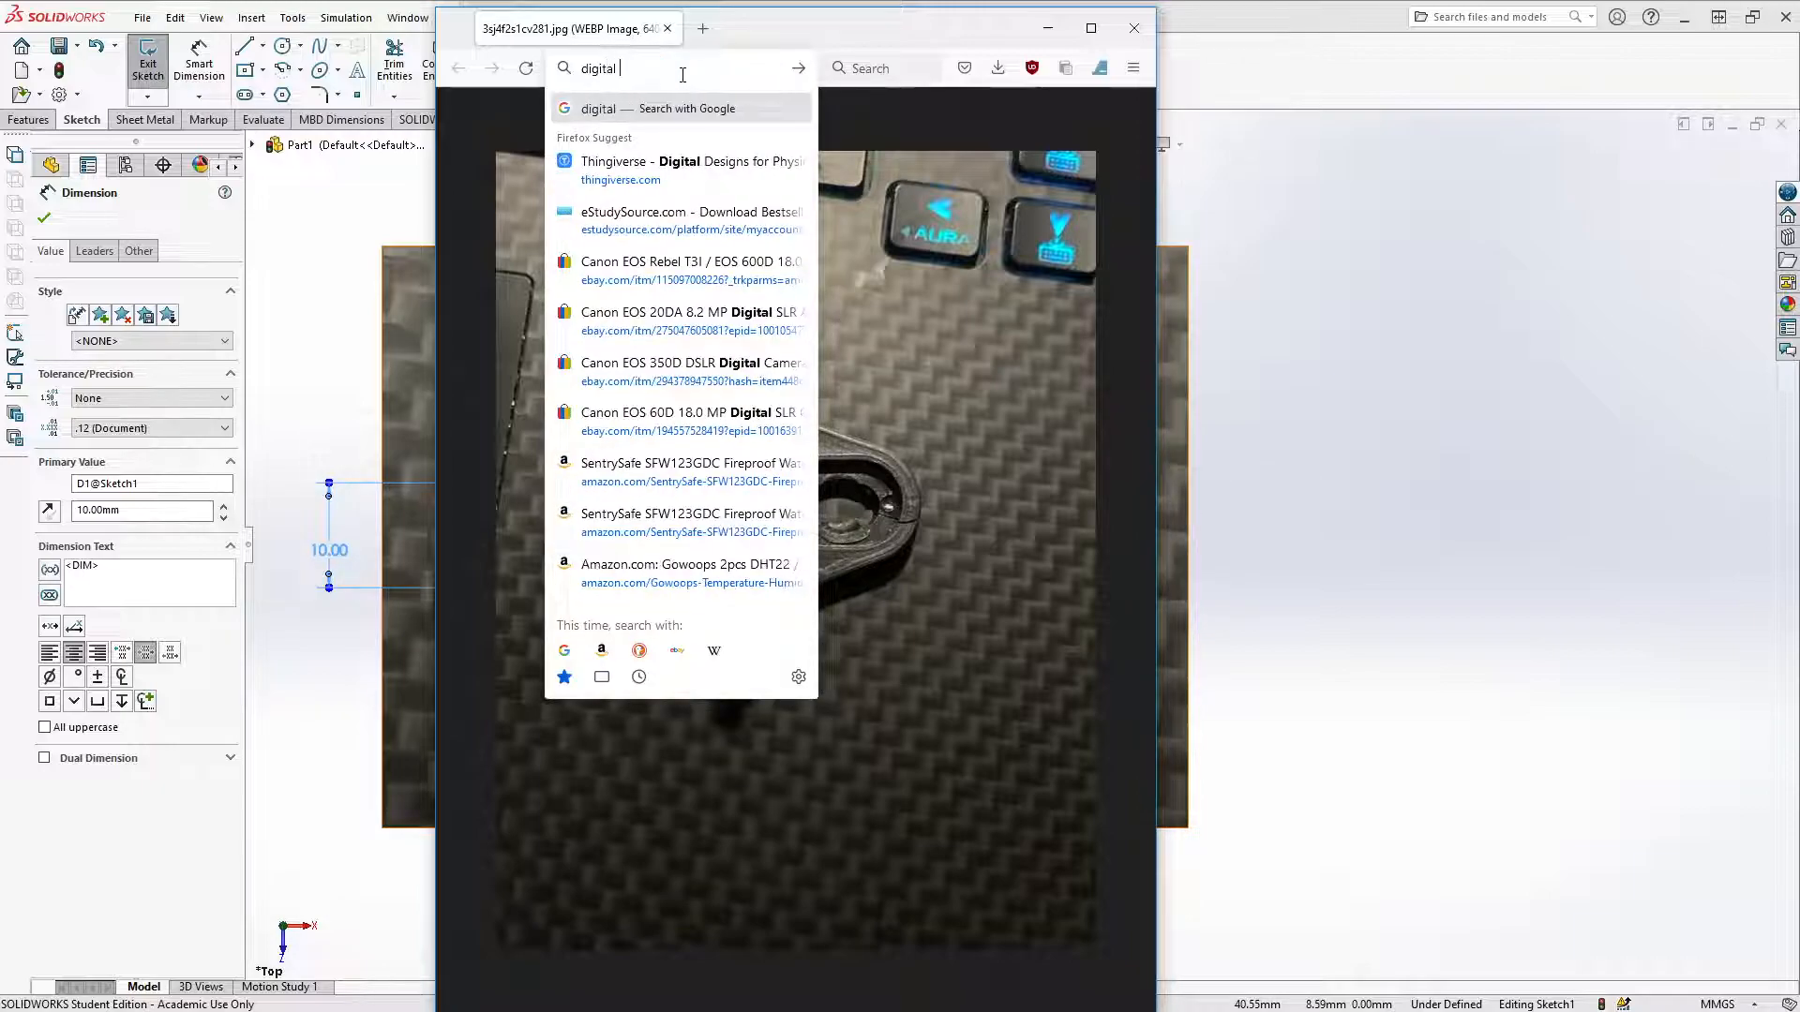
{"action": "type", "text": "calipers"}
{"action": "key", "text": "Return"}
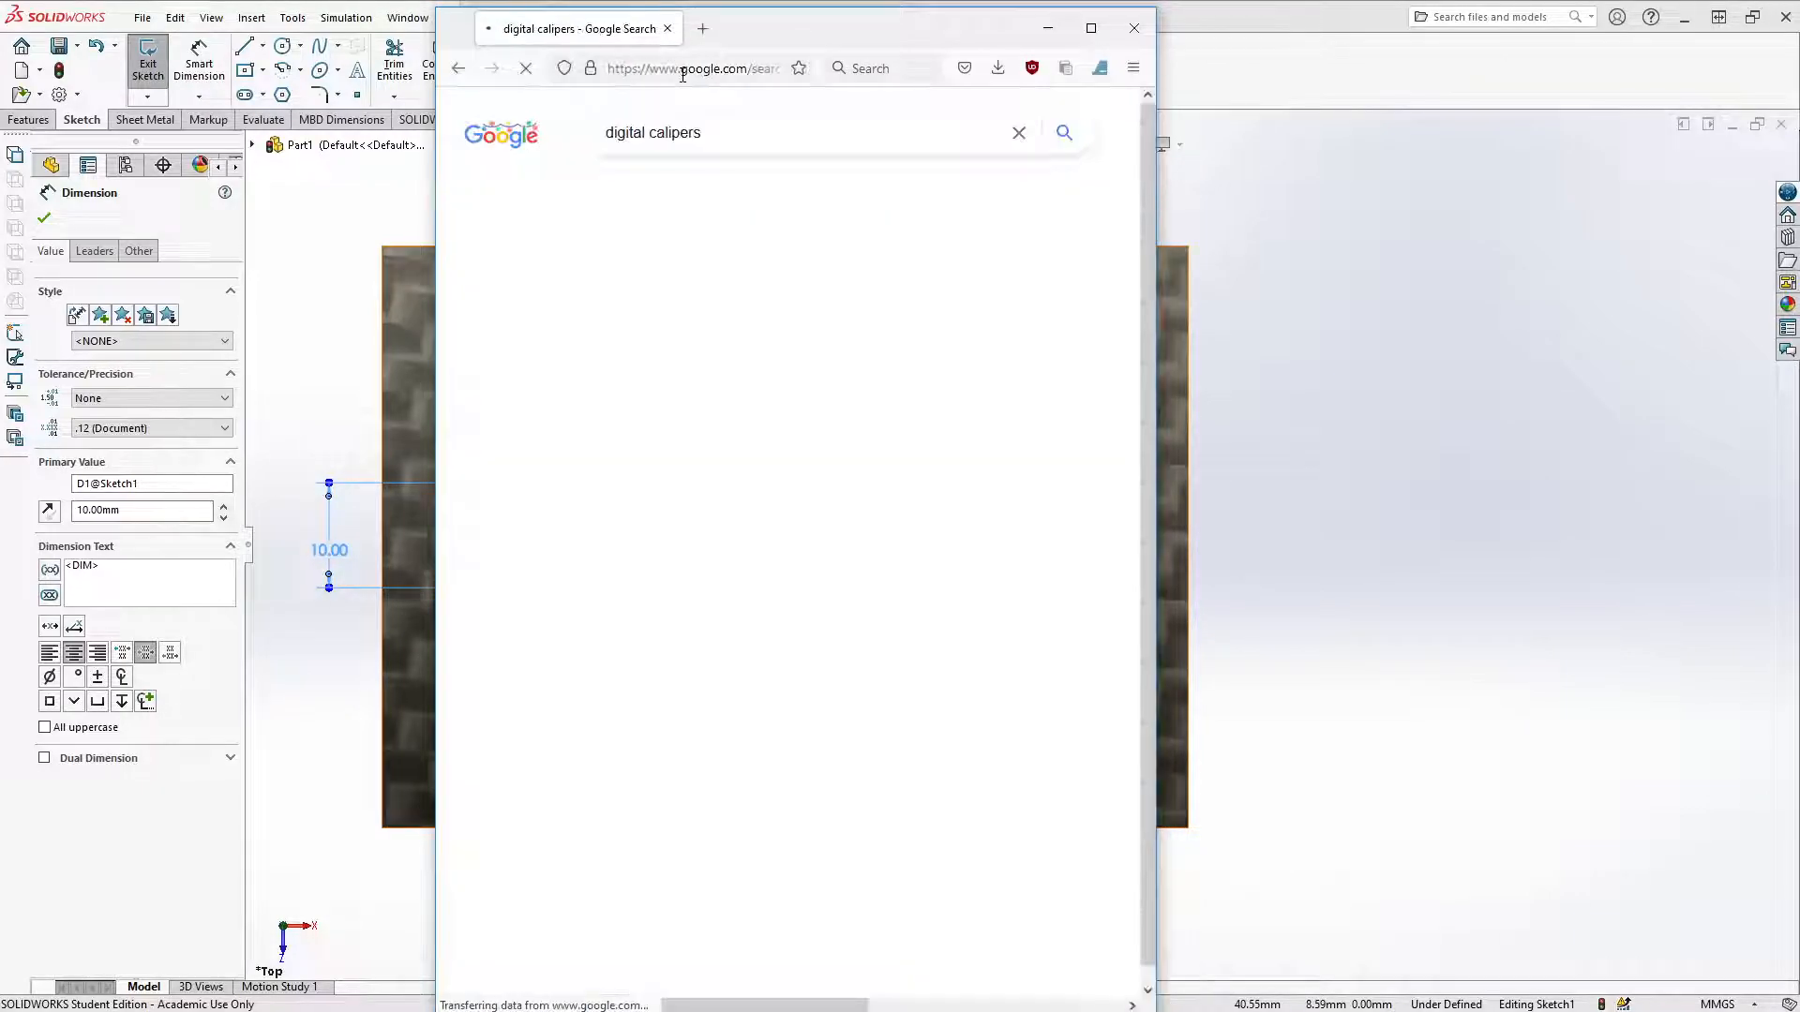
Step: Examine the Amazon listing for the NEIKO 01407A digital caliper, close the browser and return to the SOLIDWORKS sketch
{"action": "left_click", "coordinate": [713, 297]}
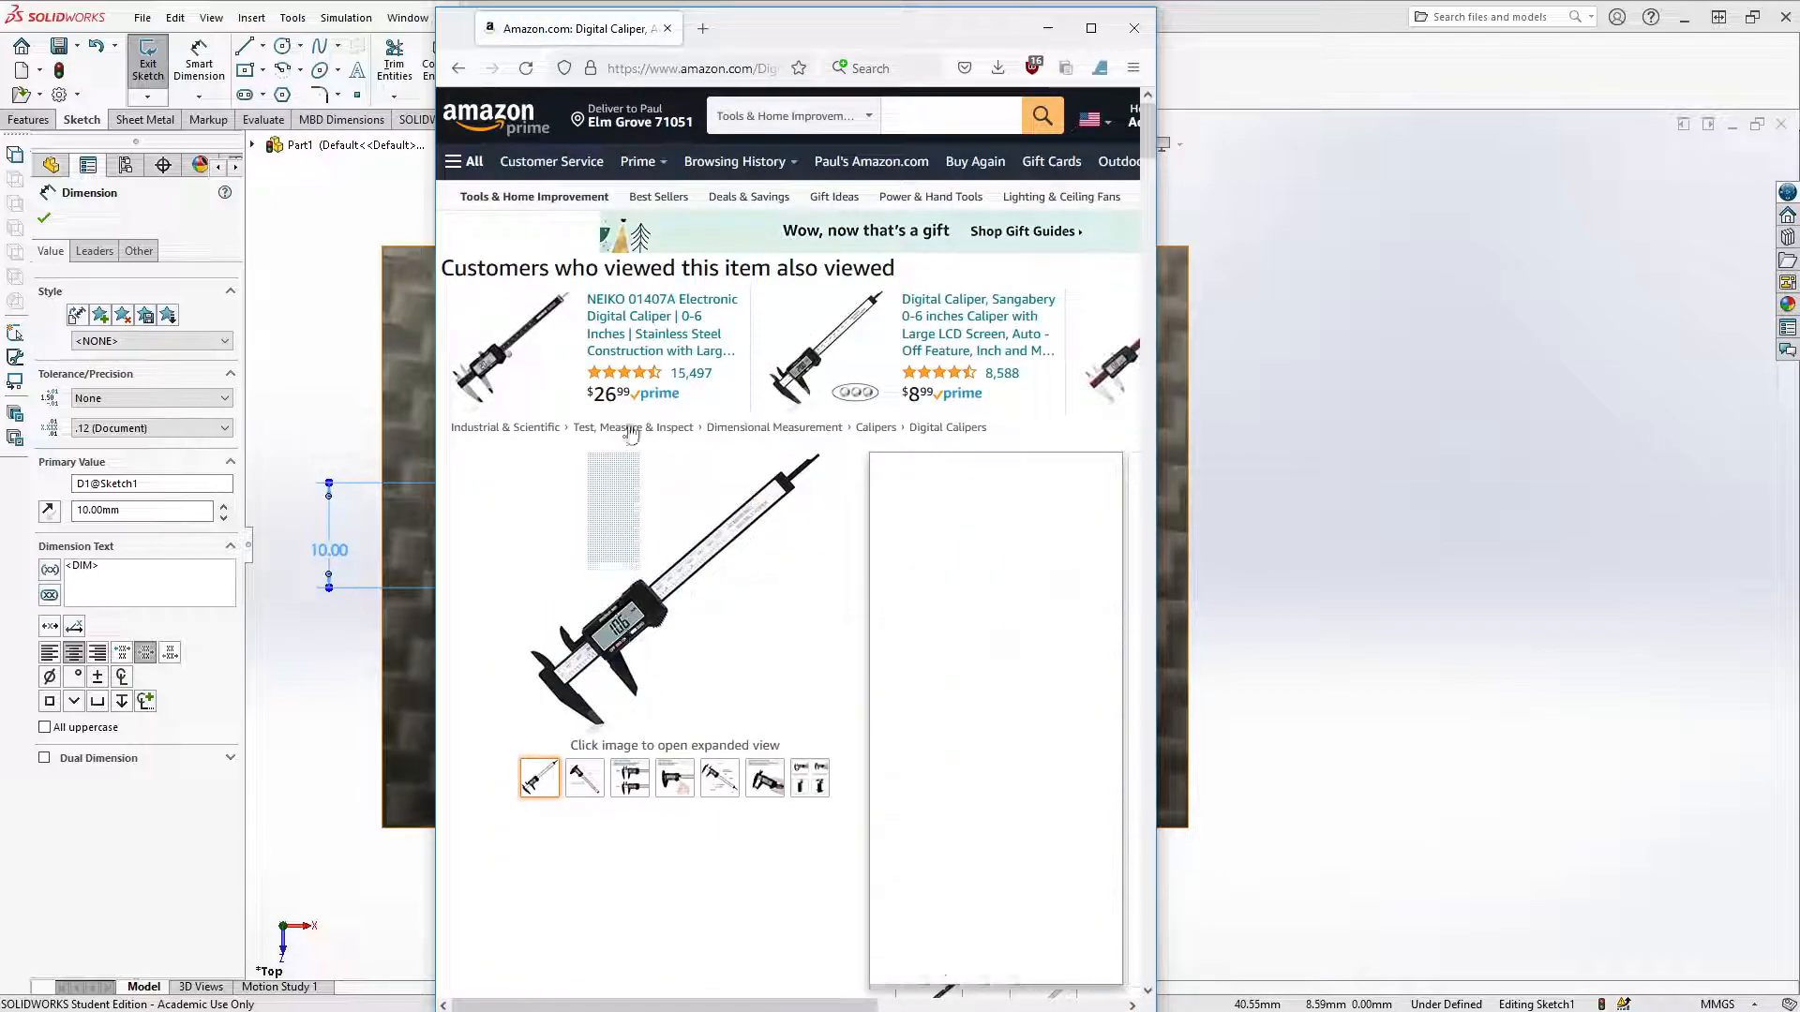
{"action": "left_click", "coordinate": [645, 343]}
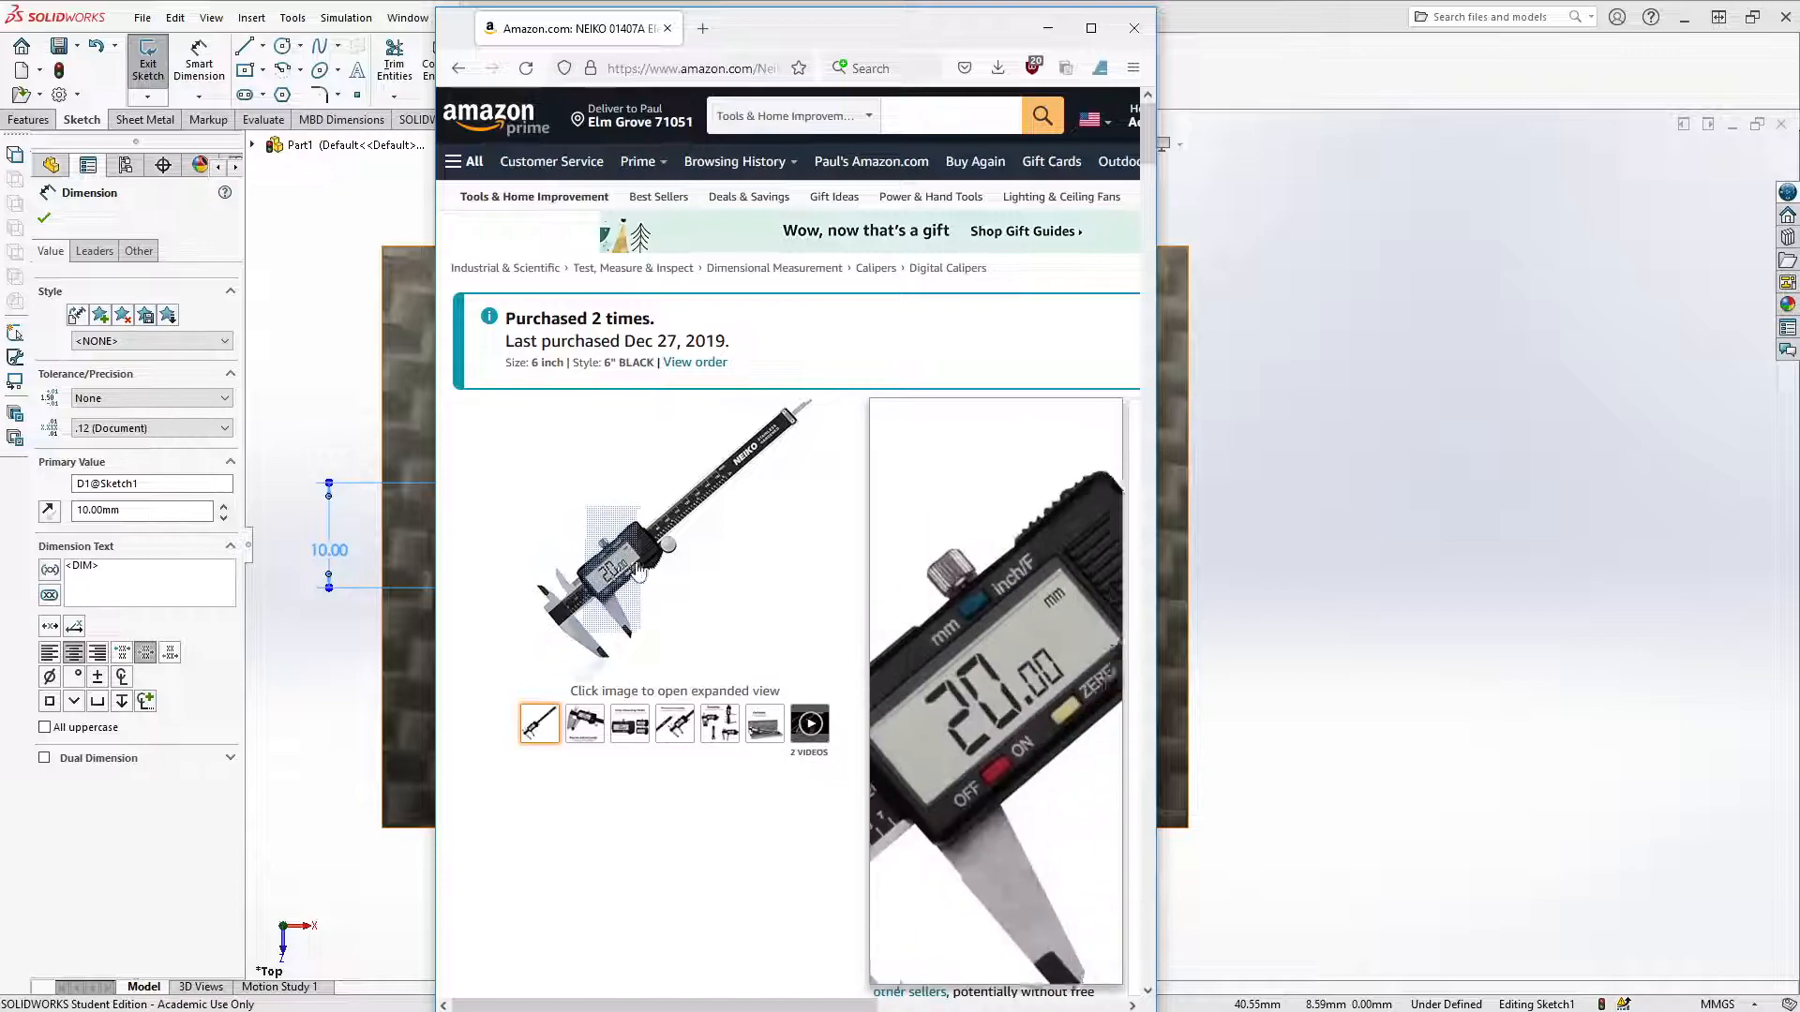
{"action": "left_click", "coordinate": [1133, 29]}
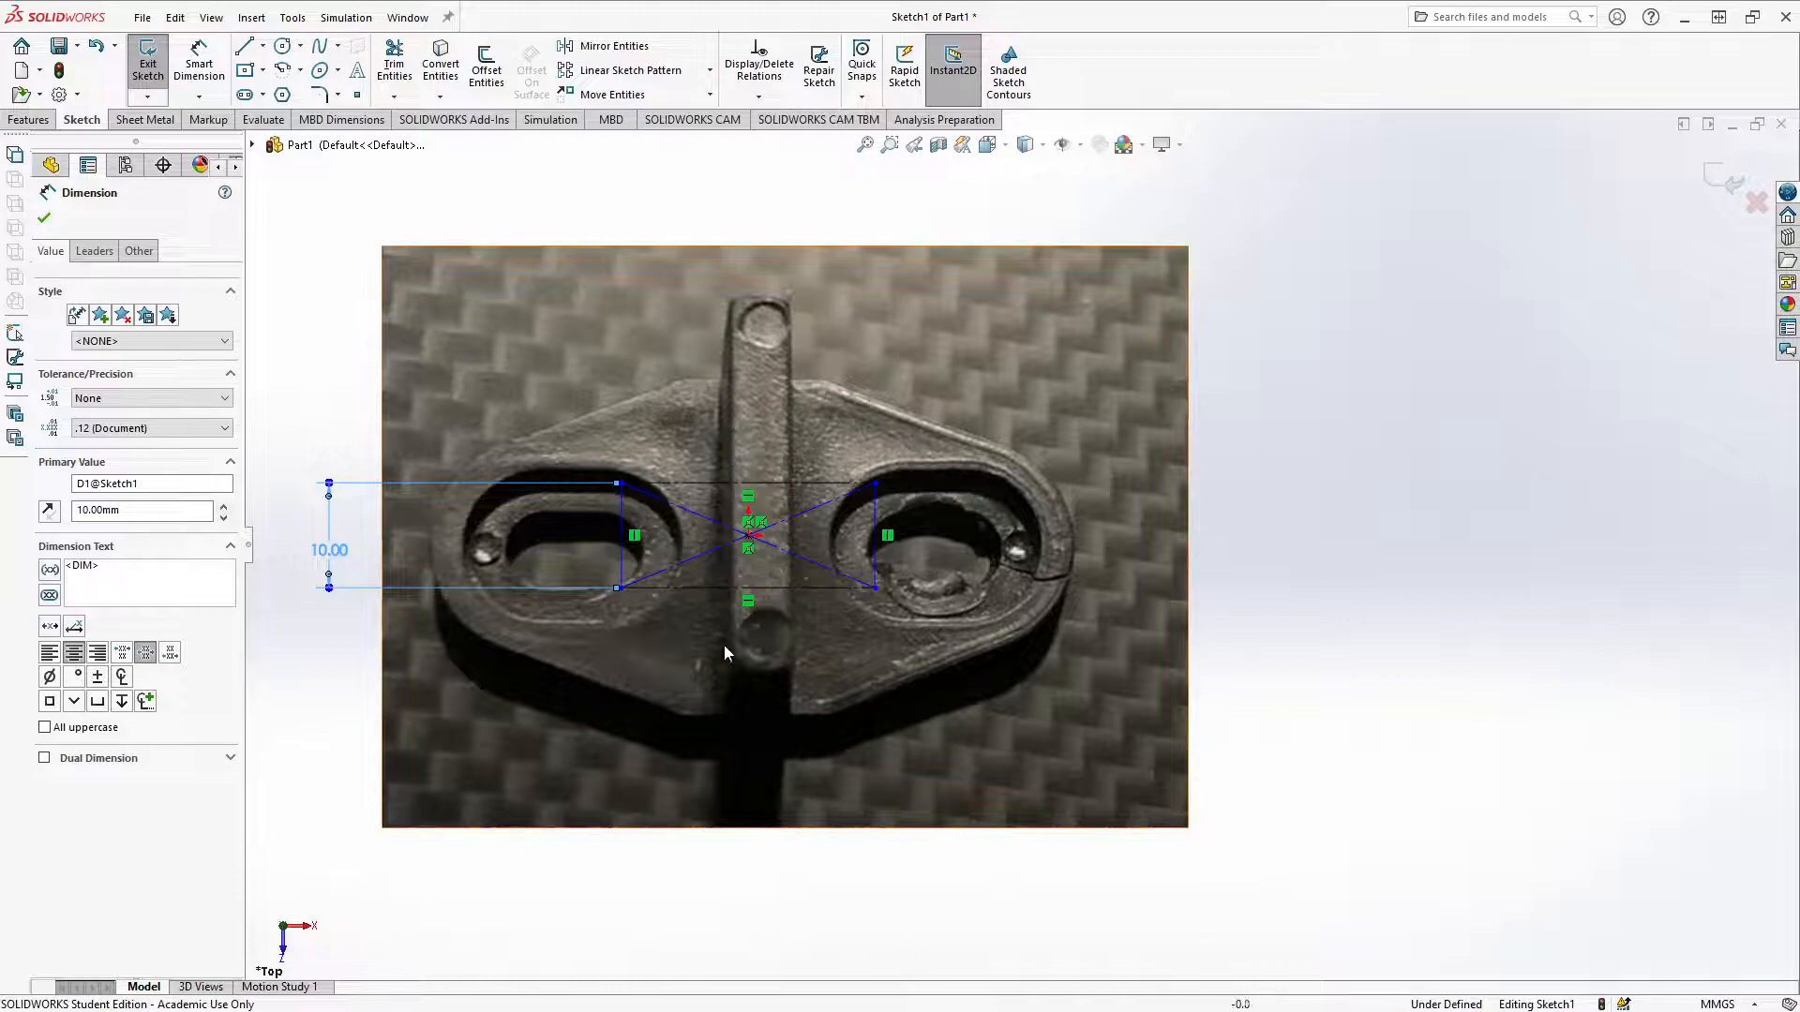
{"action": "left_click", "coordinate": [42, 220]}
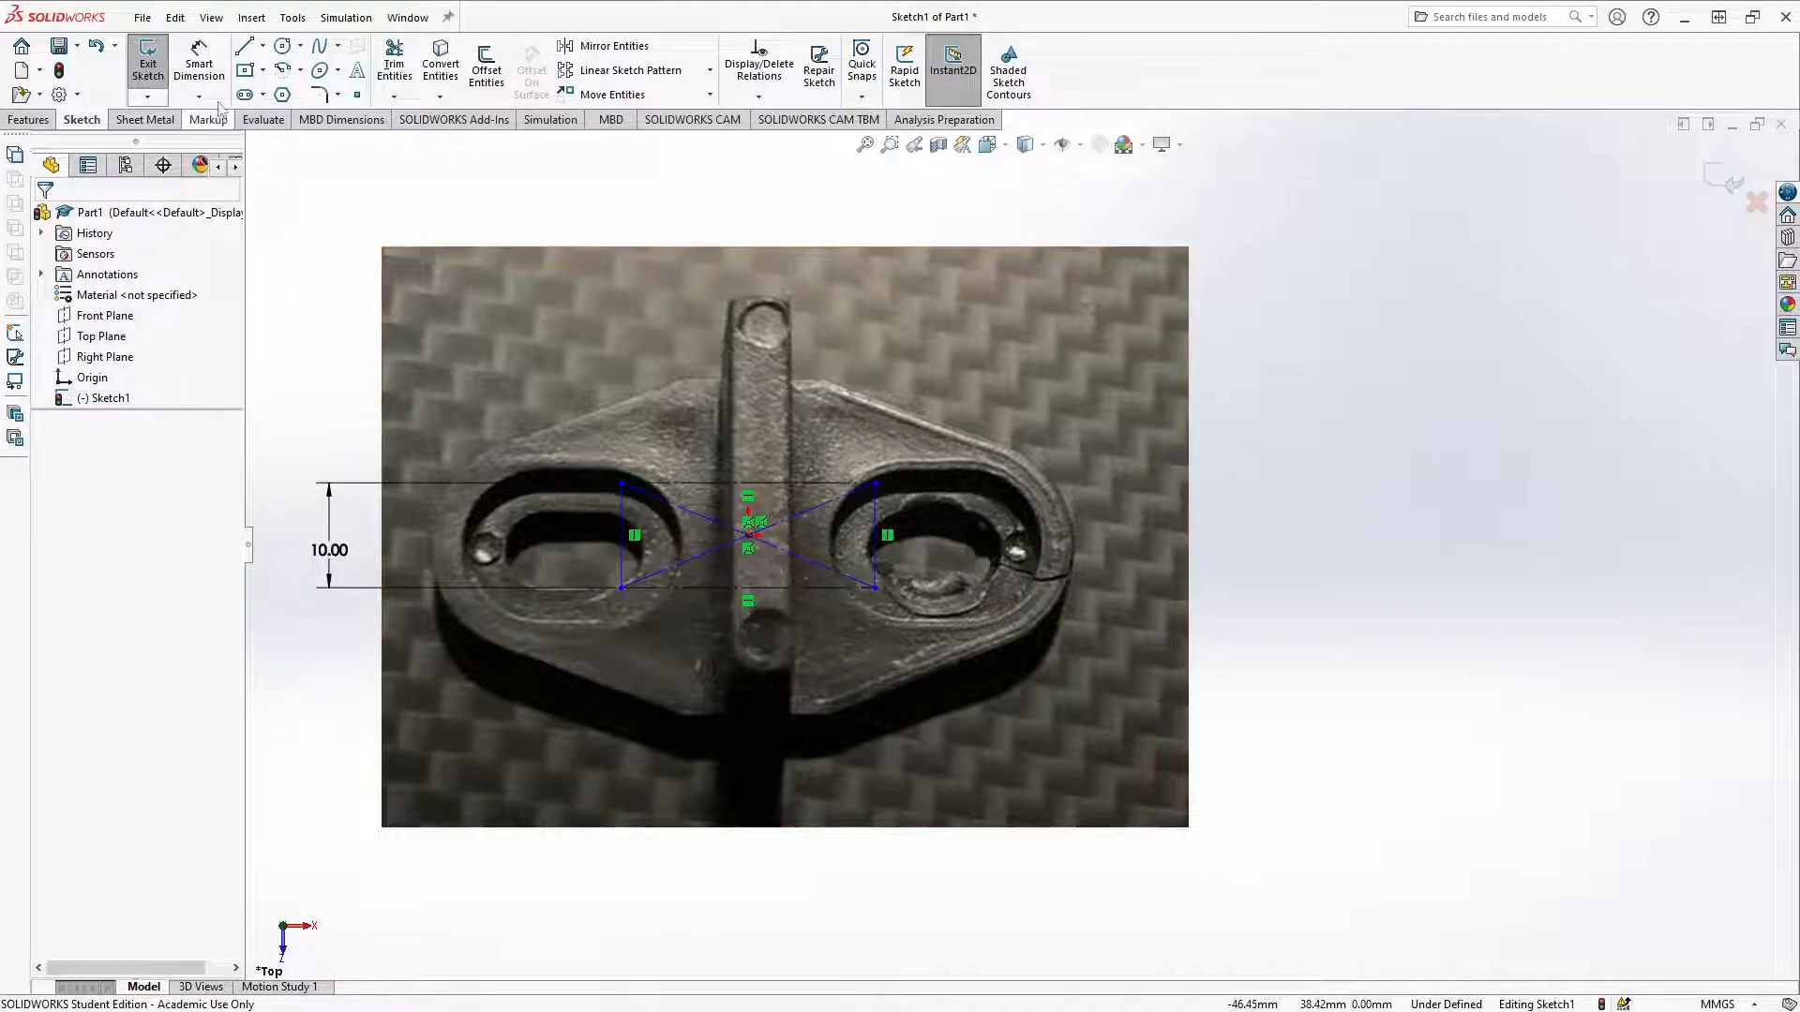
Step: Sketch a horizontal line about 14.2 mm long along the part's flat lower edge in the picture
{"action": "left_click", "coordinate": [245, 45]}
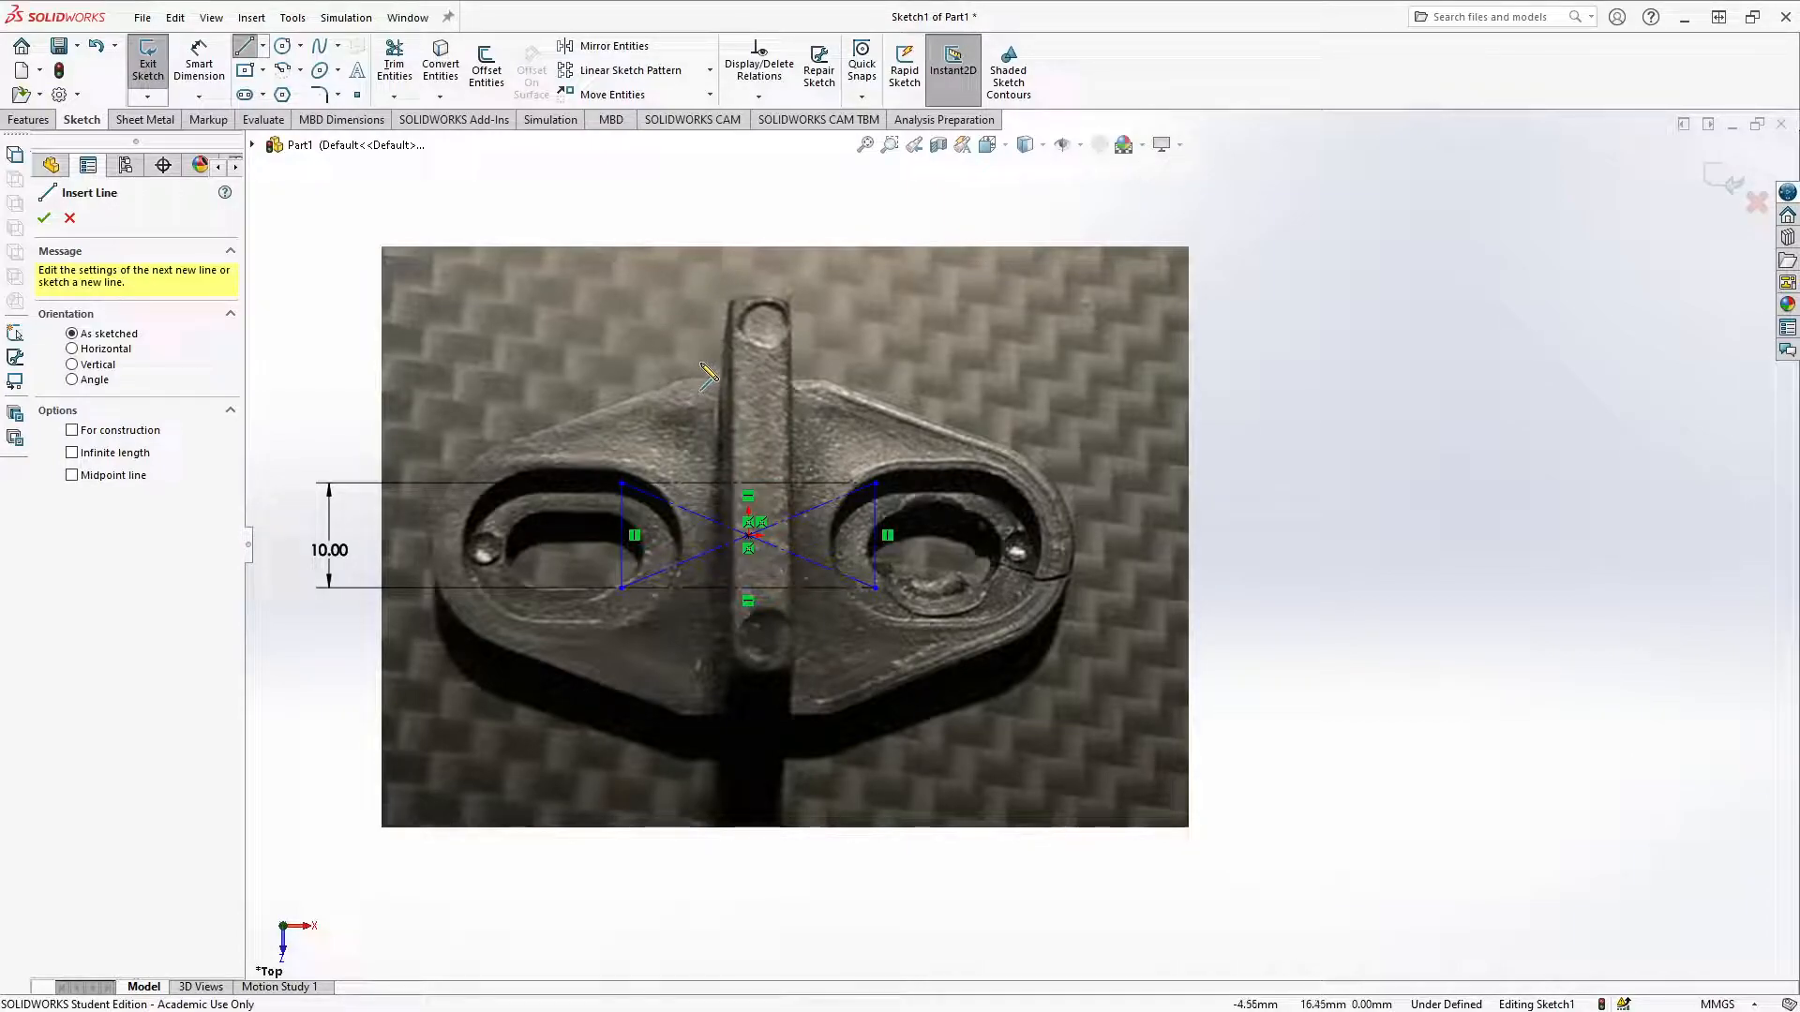
{"action": "left_click", "coordinate": [685, 715]}
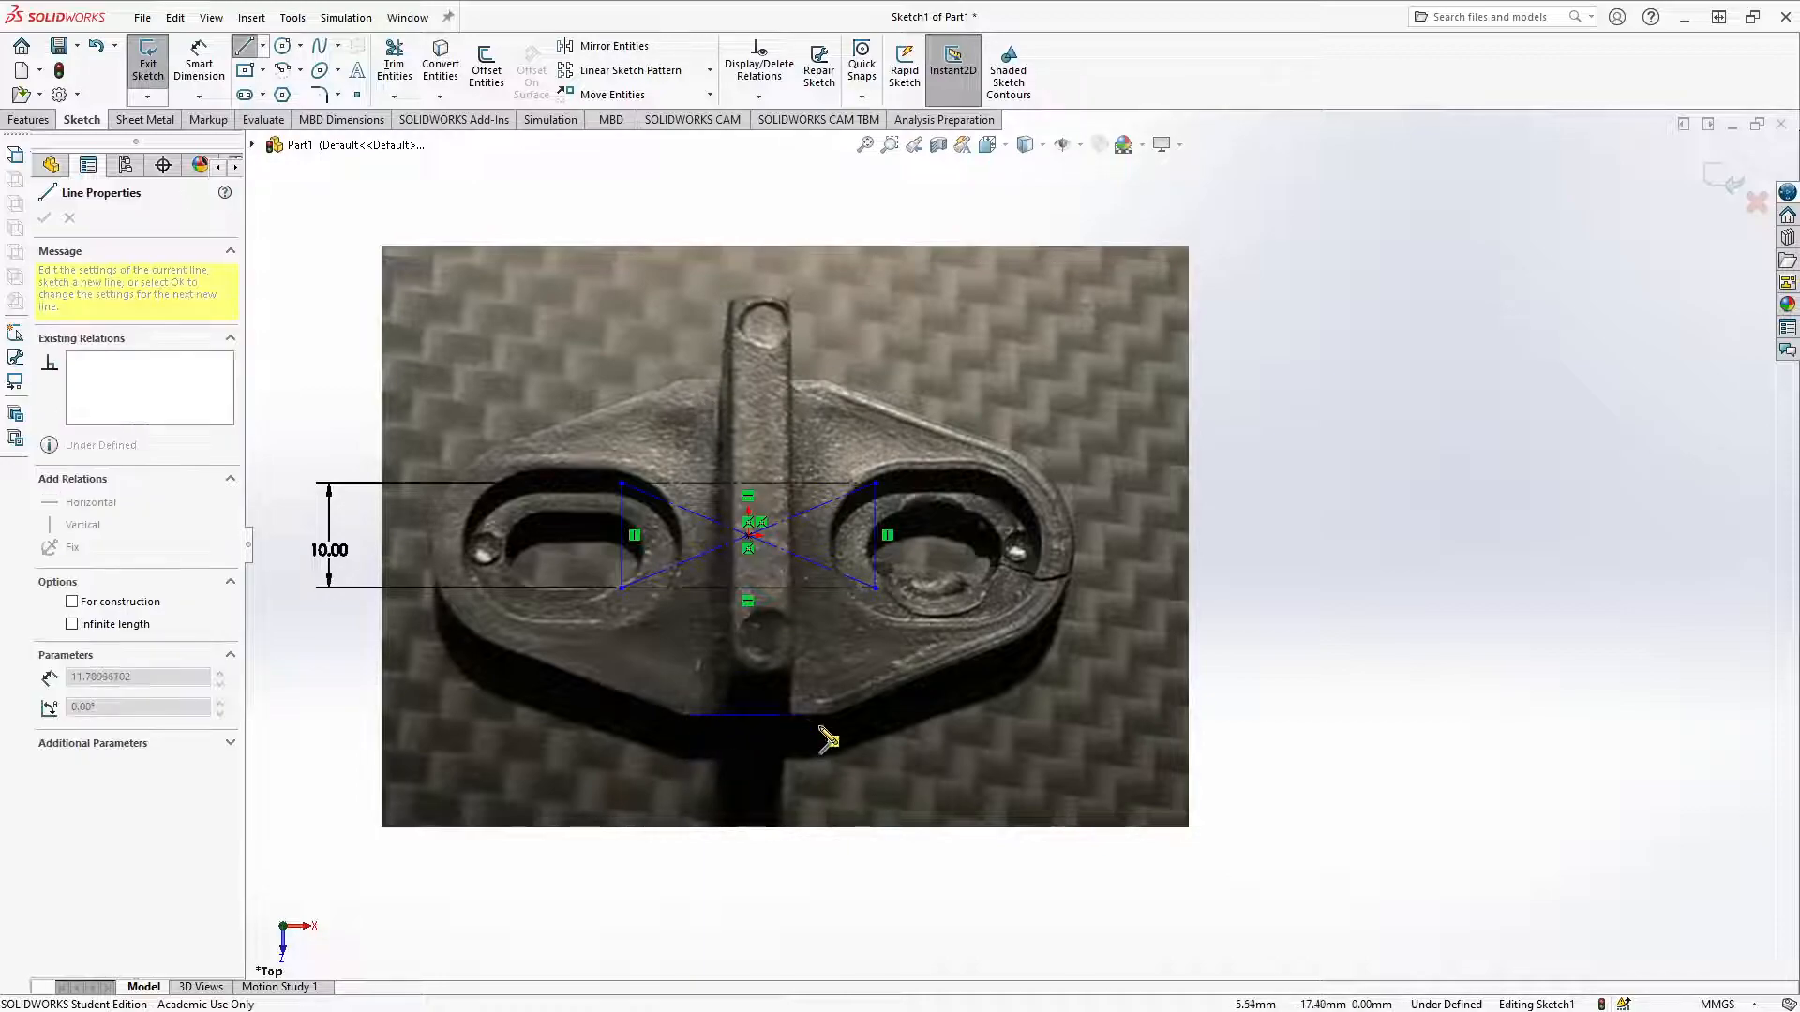
{"action": "left_click", "coordinate": [834, 715]}
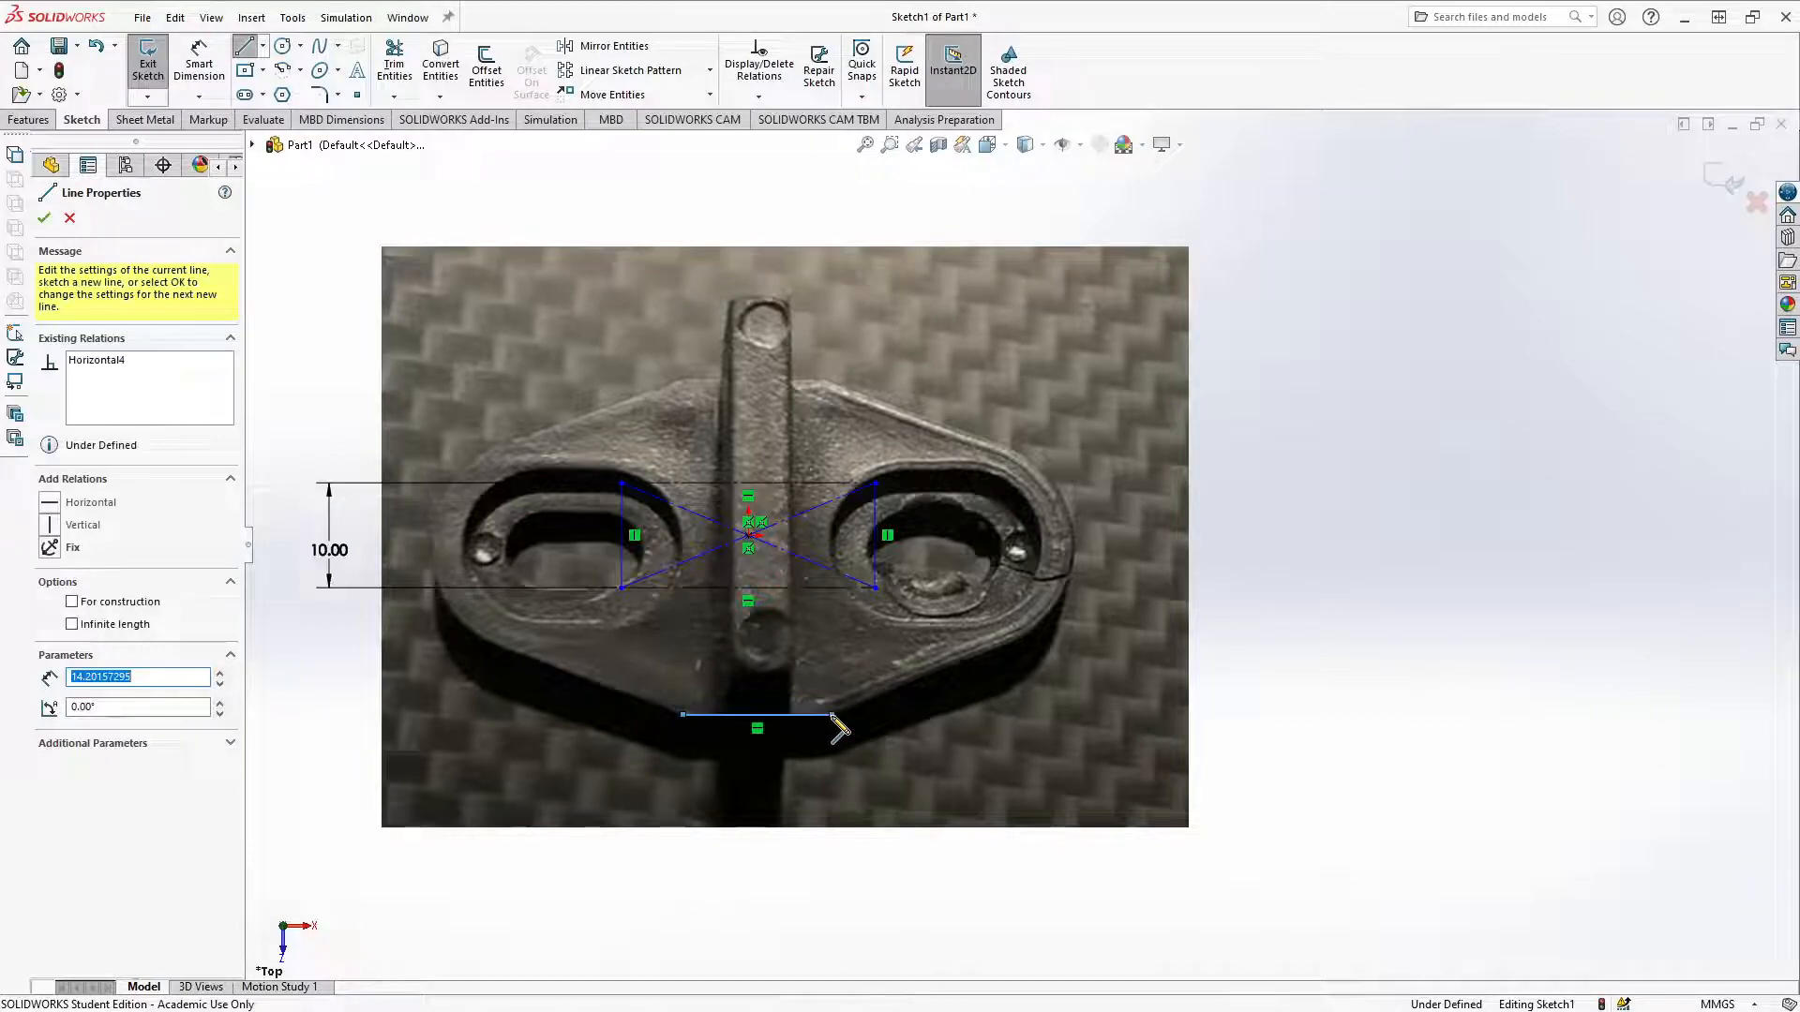
{"action": "key", "text": "Escape"}
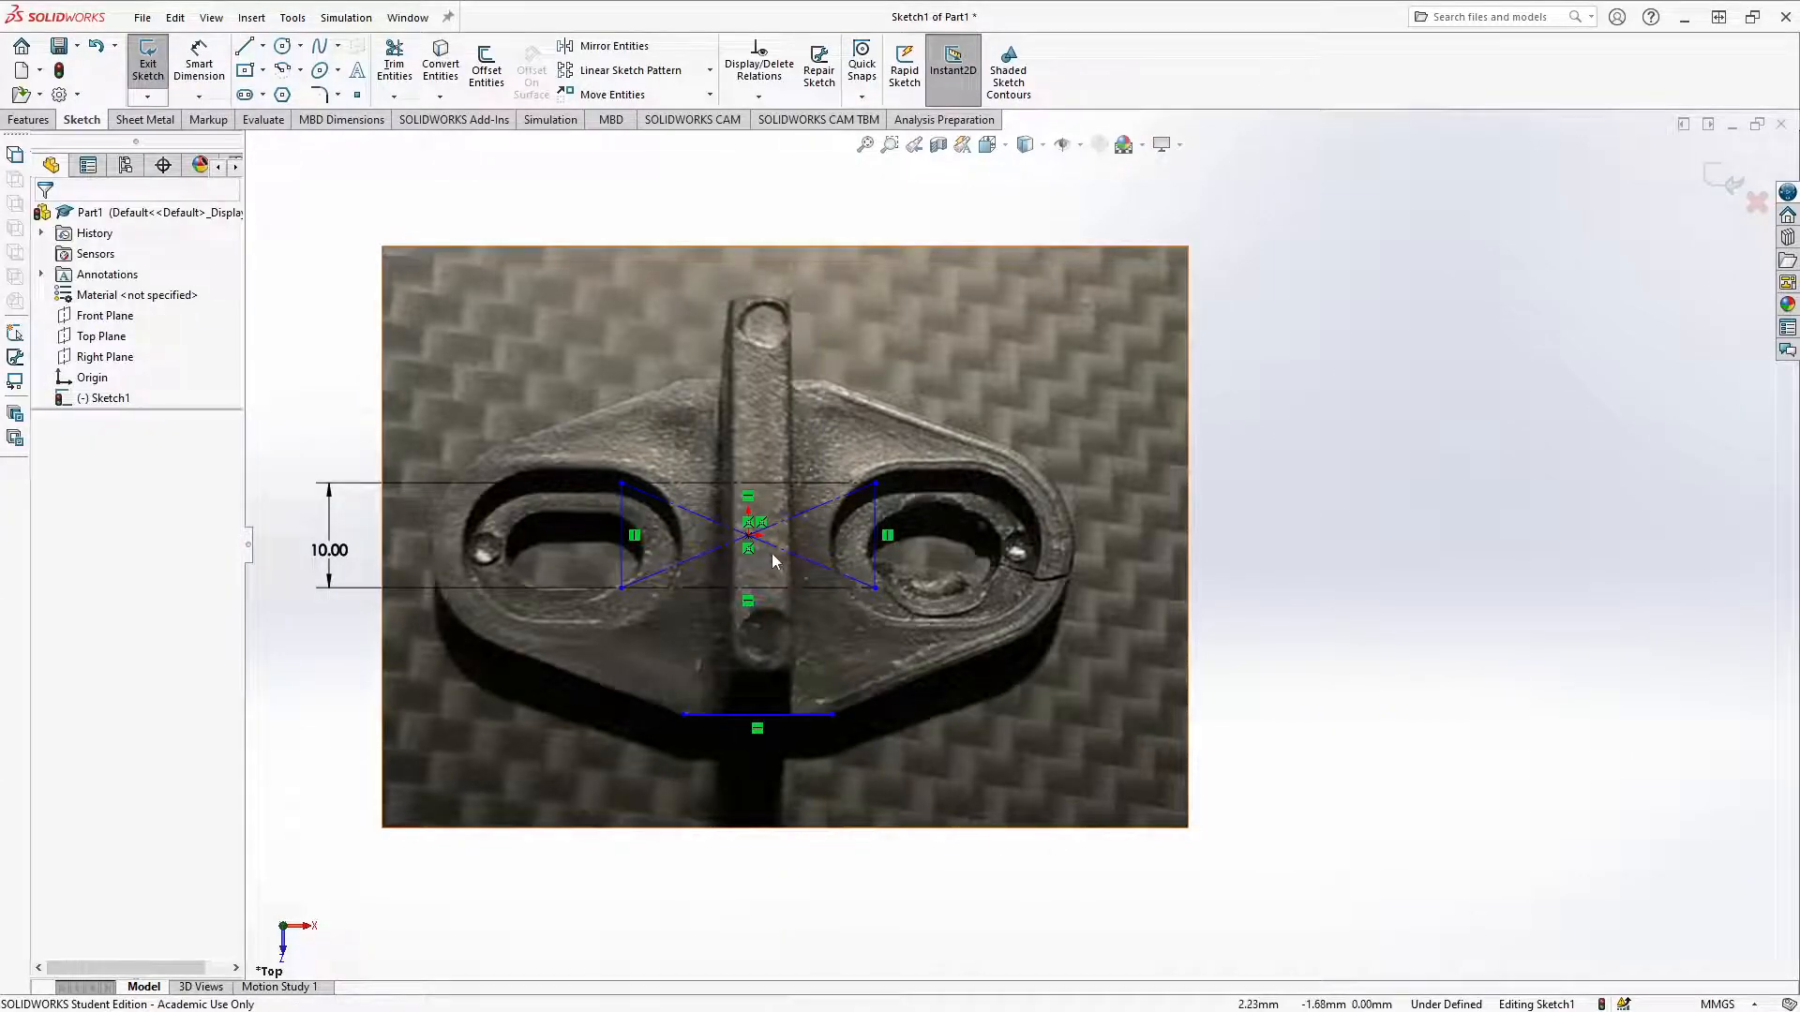
Step: Dimension the horizontal line on the part's lower edge to 14 mm, with the dimension below the picture
{"action": "key", "text": "d"}
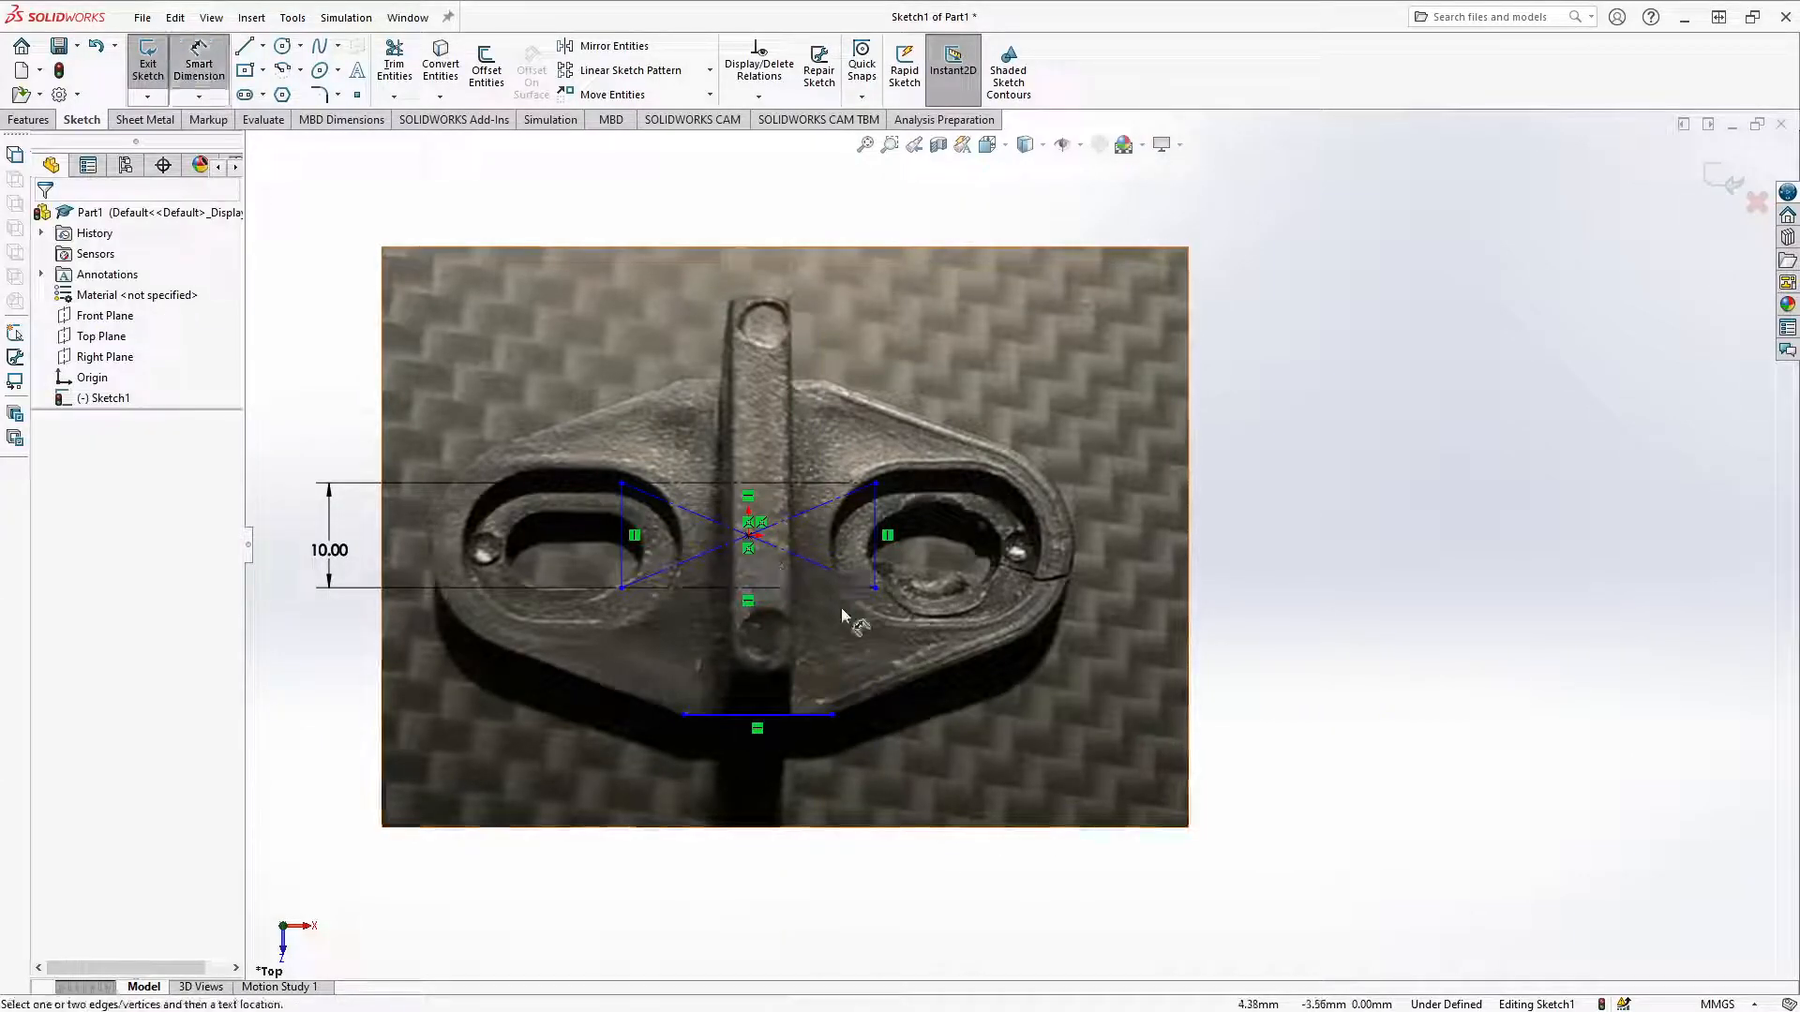
{"action": "left_click", "coordinate": [798, 718]}
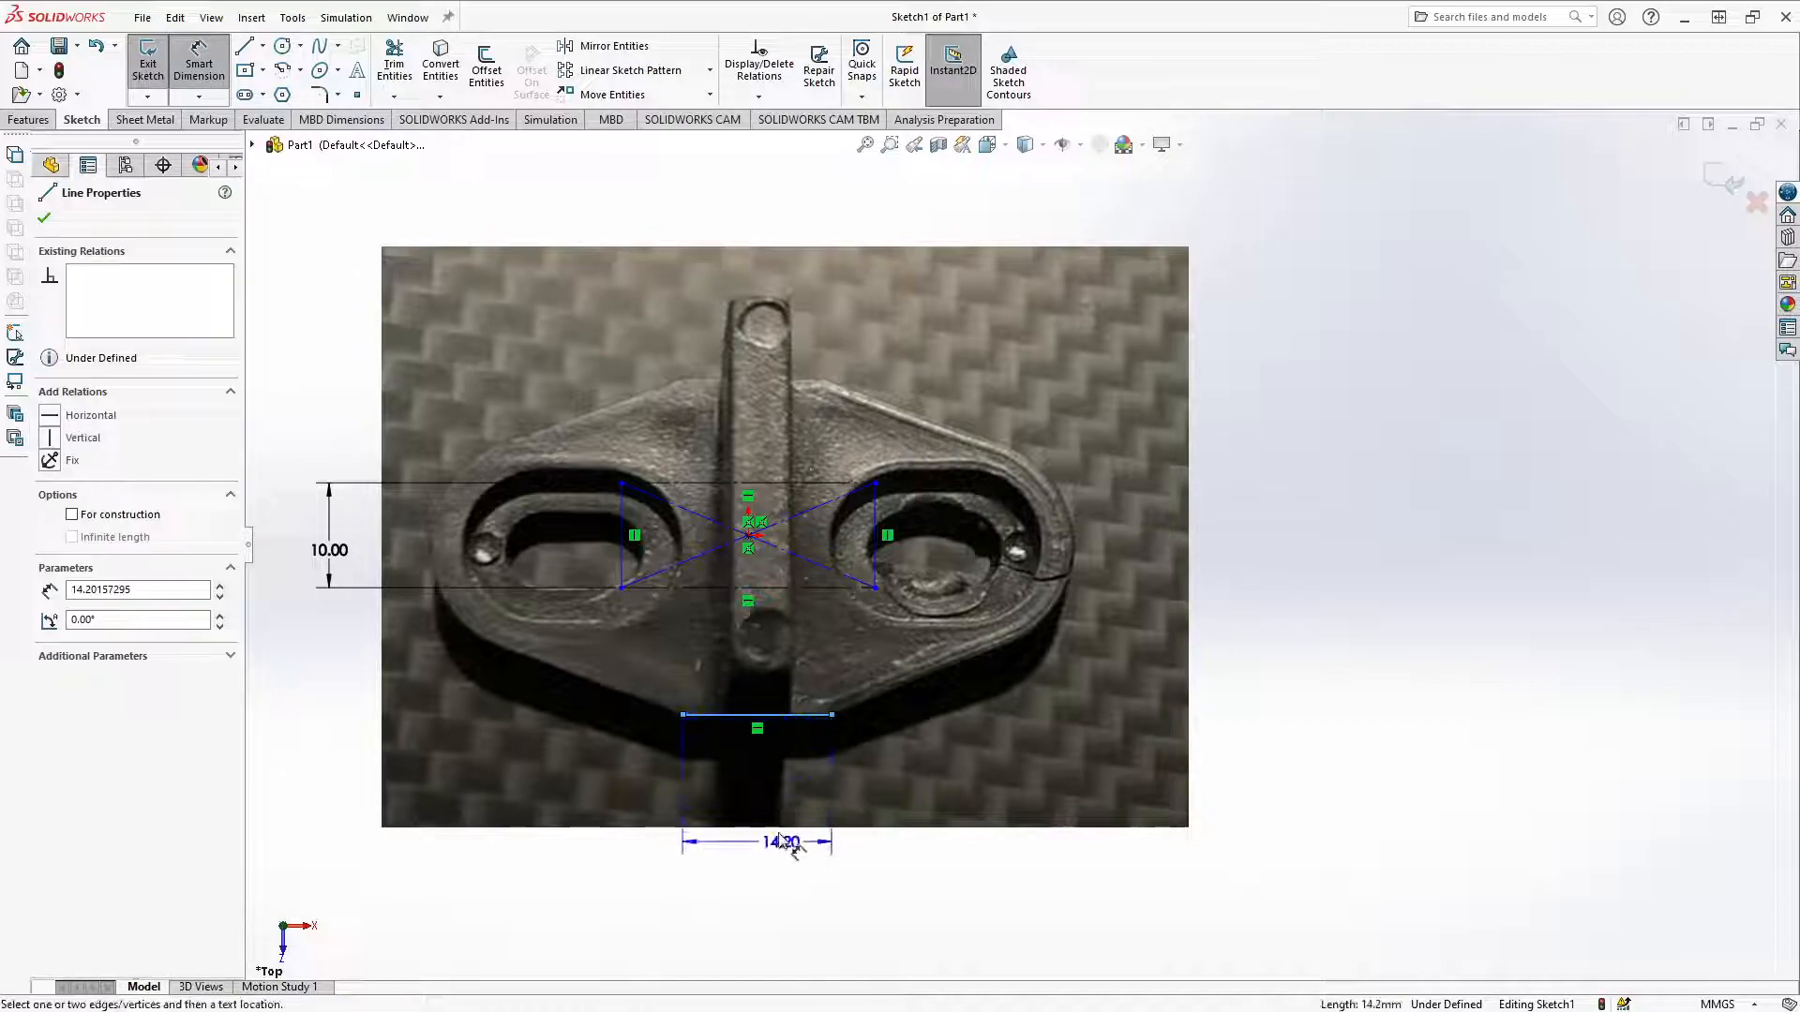
{"action": "left_click", "coordinate": [765, 889]}
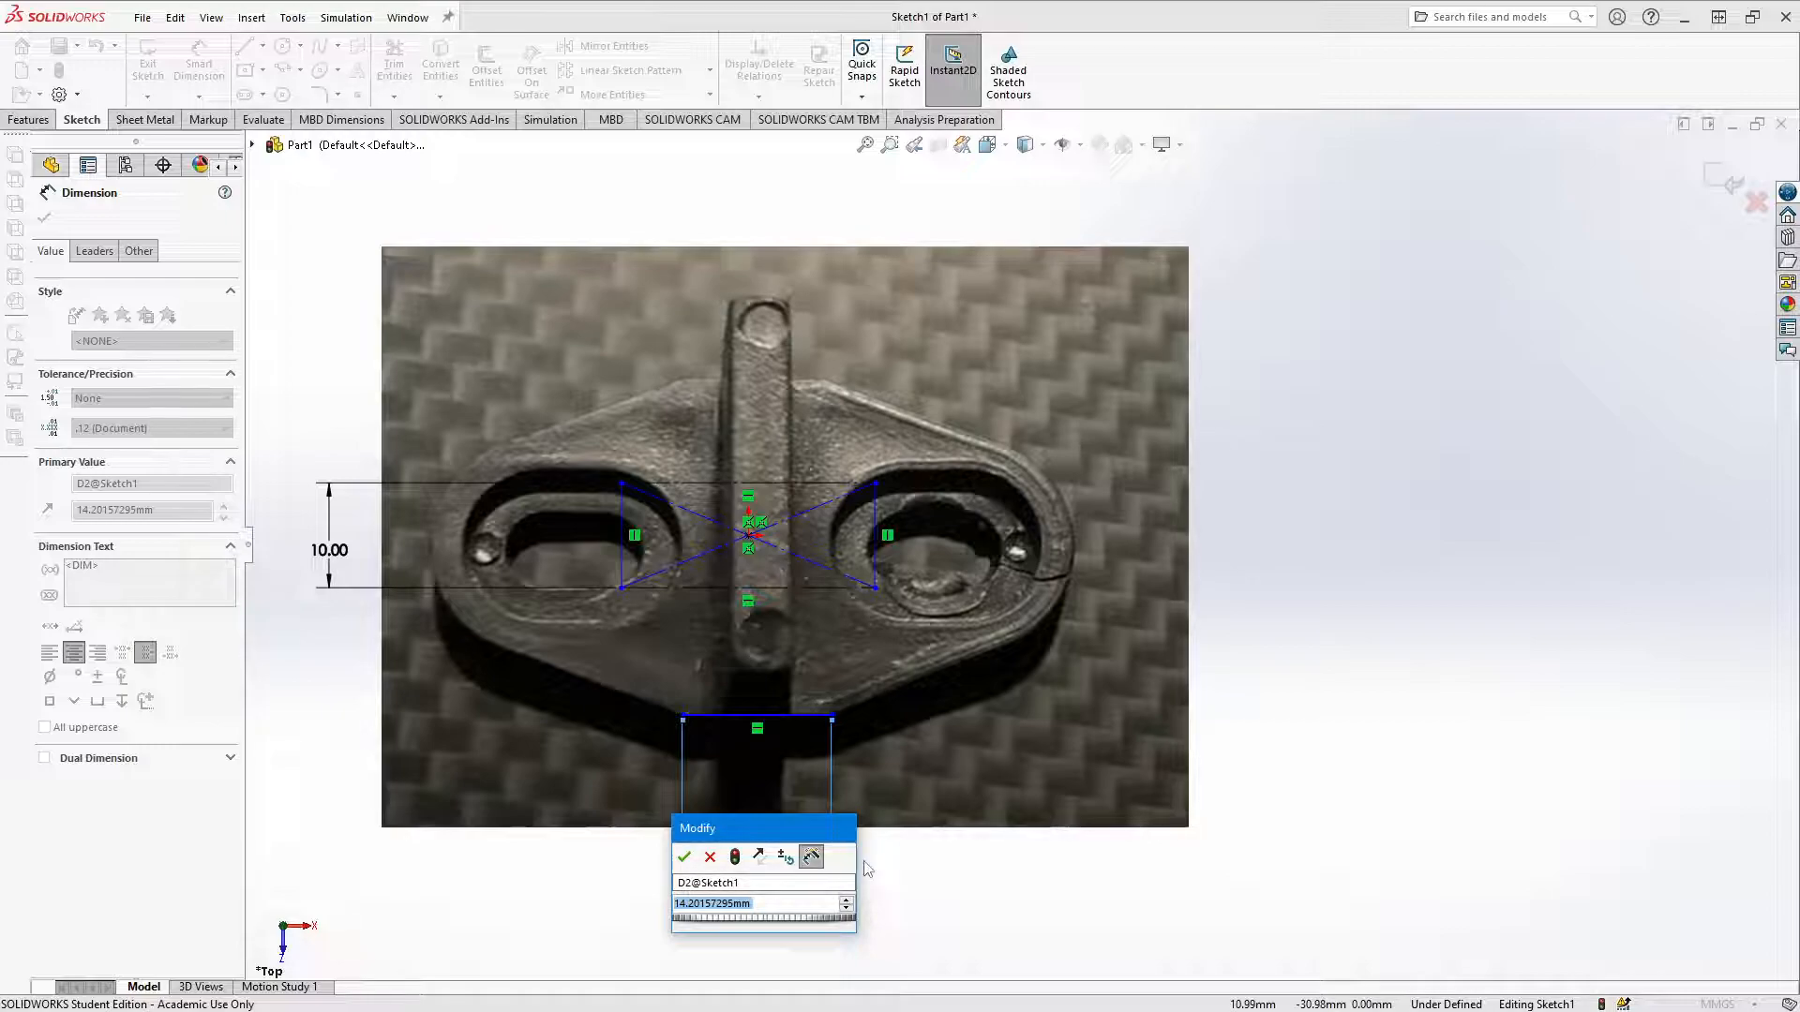
{"action": "type", "text": "15"}
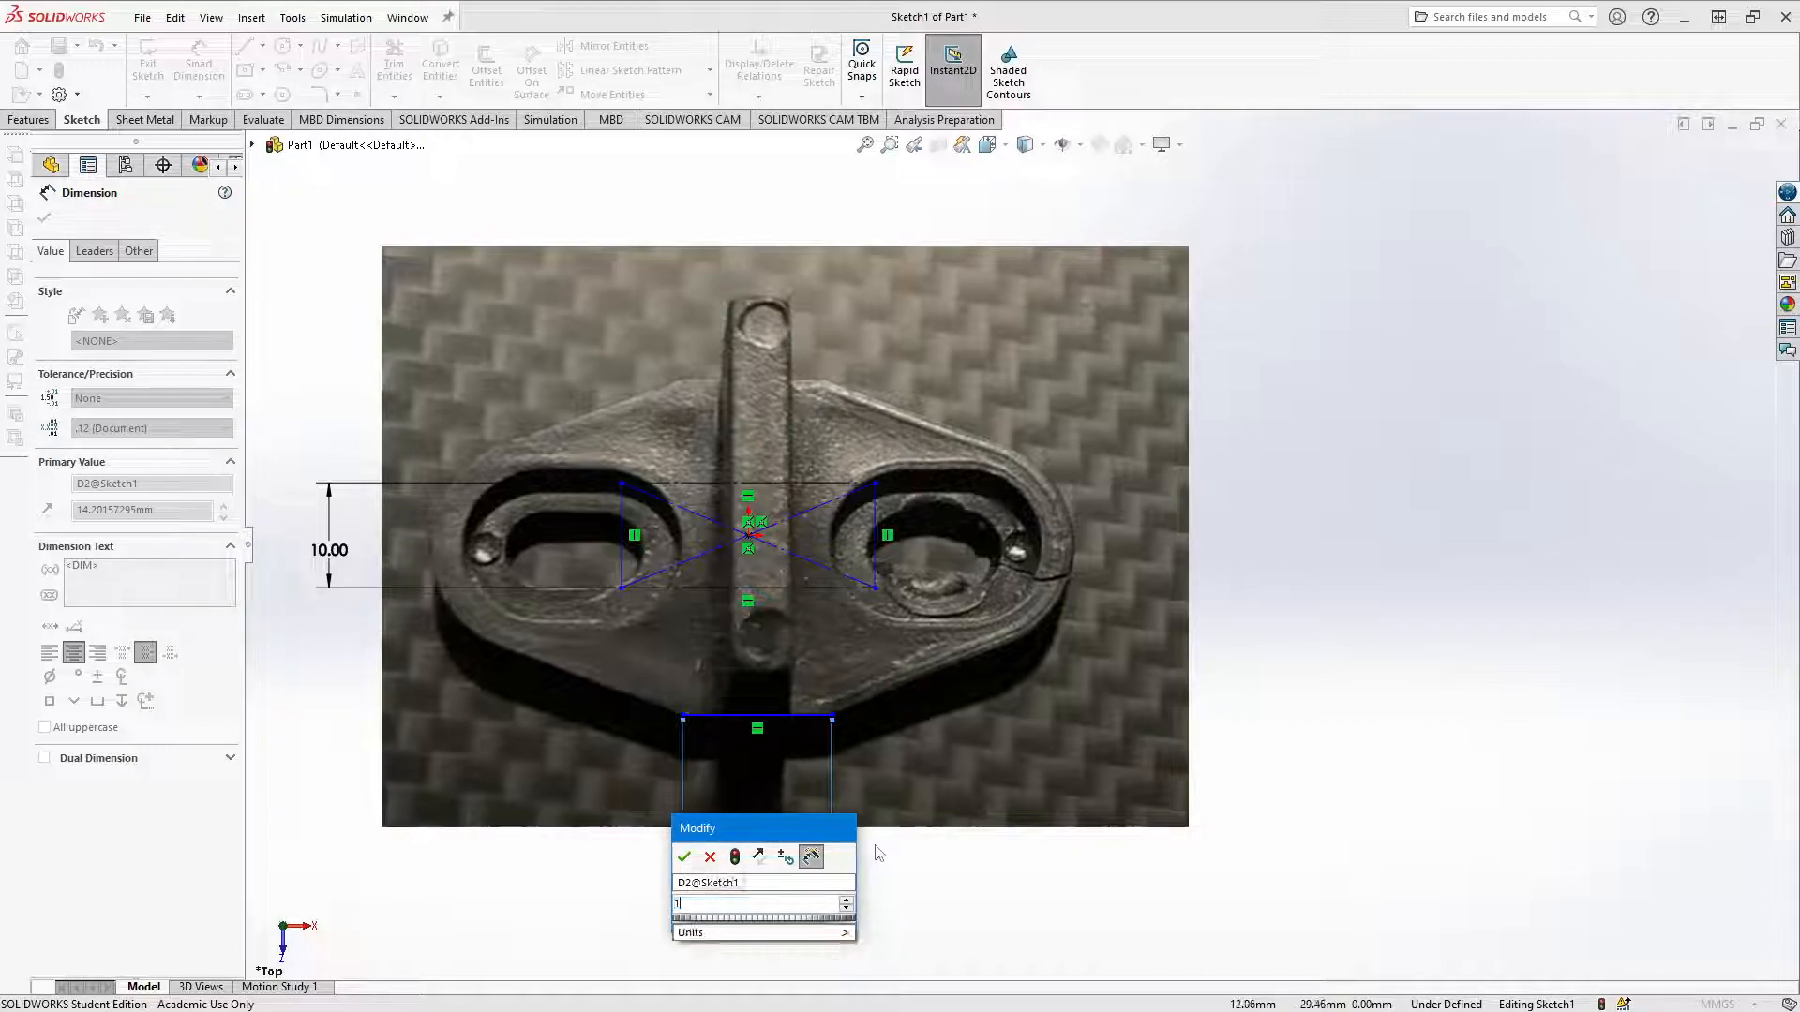
{"action": "key", "text": "Return"}
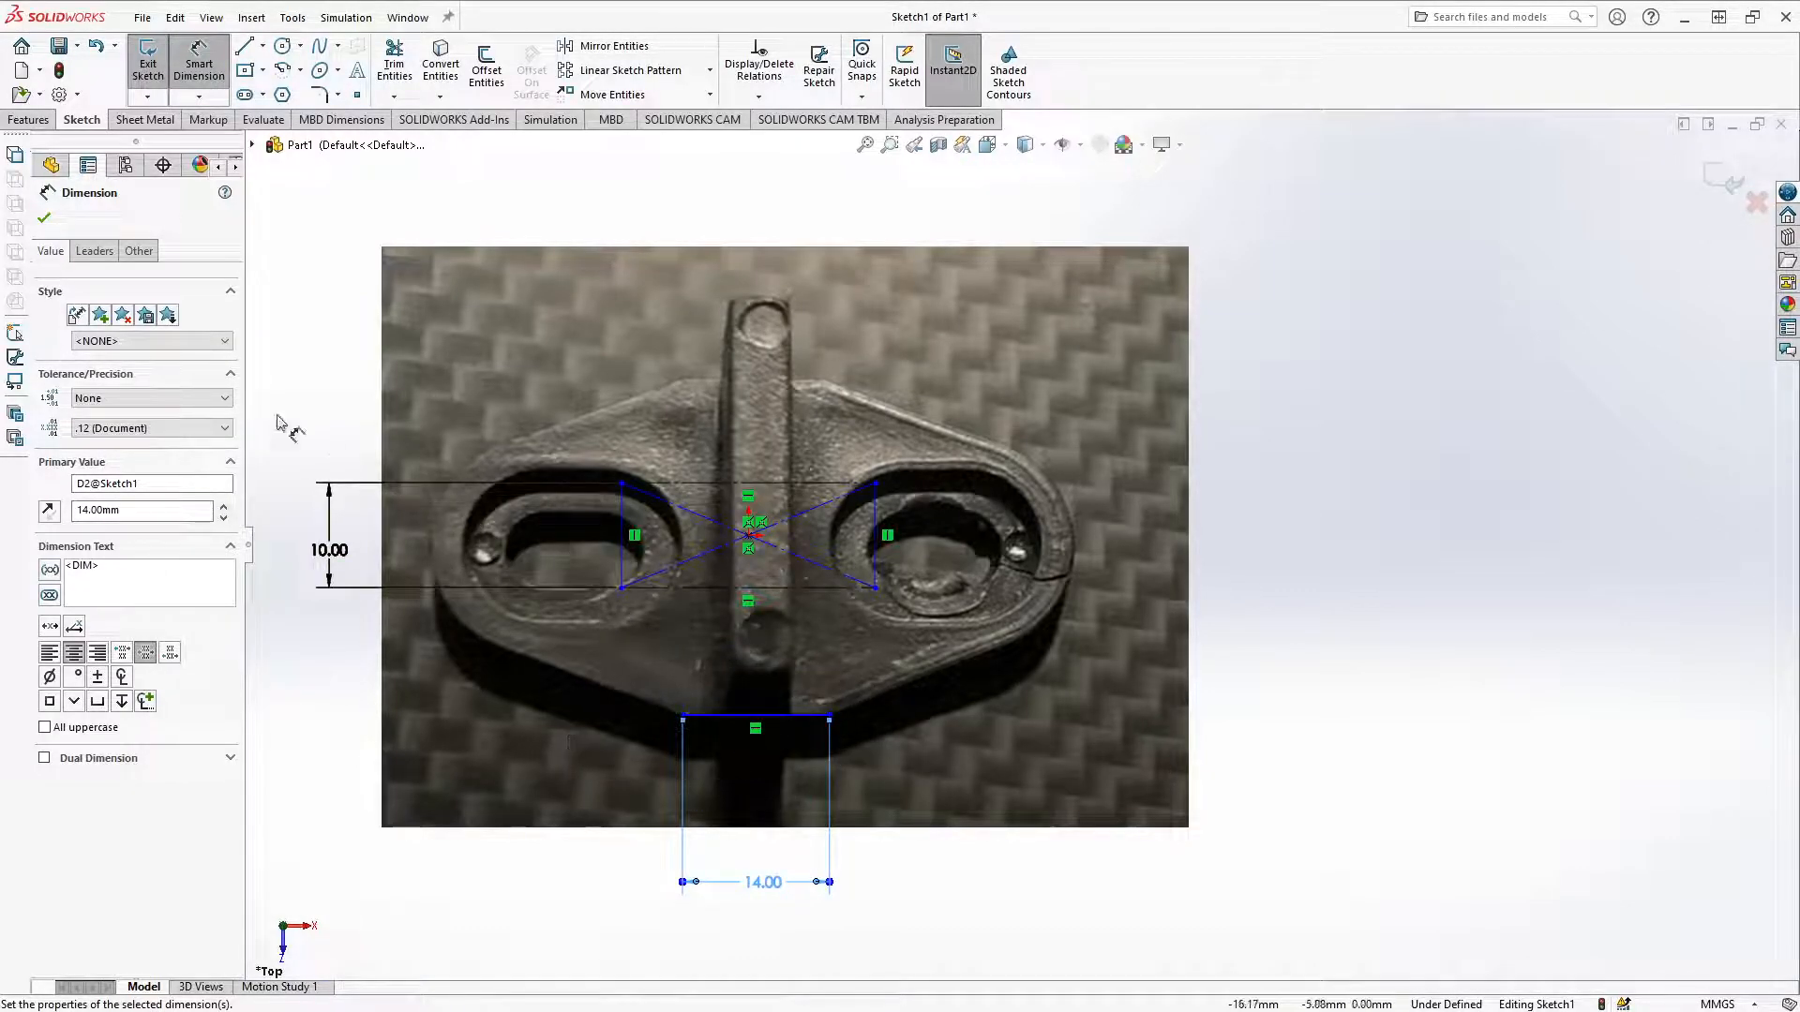
{"action": "left_click", "coordinate": [44, 218]}
{"action": "key", "text": "Escape"}
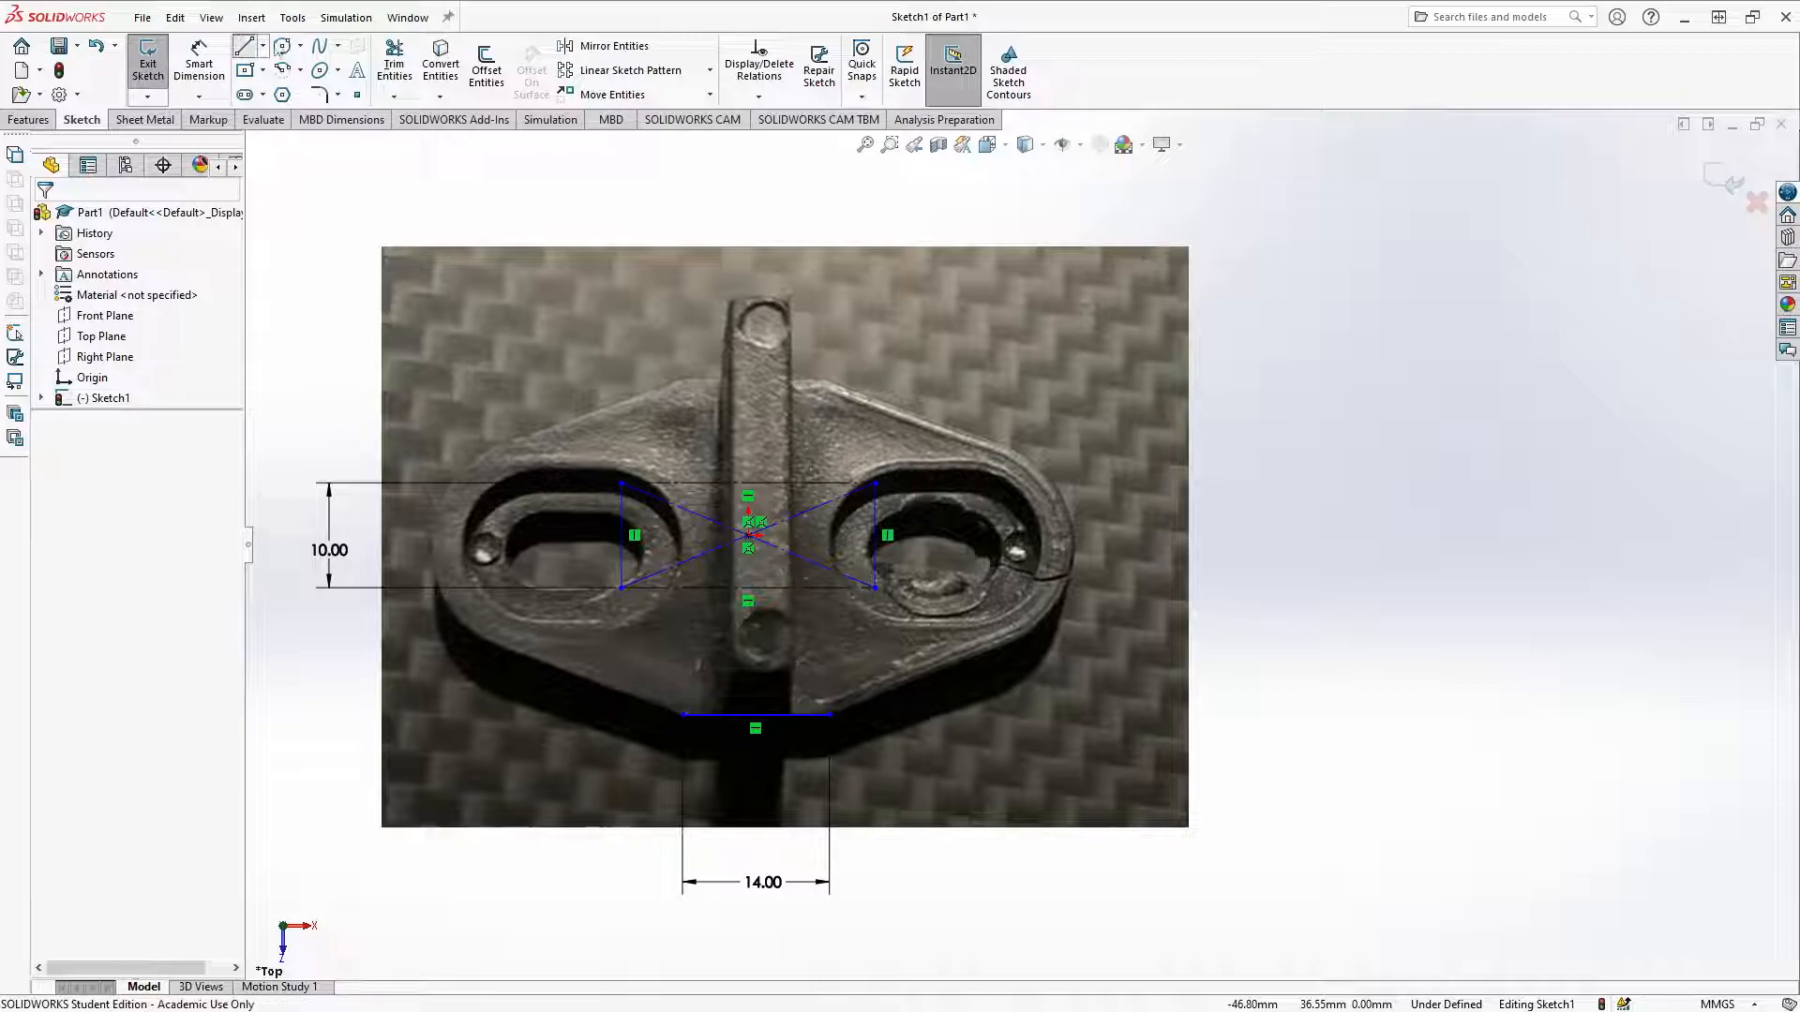
{"action": "left_click", "coordinate": [246, 44]}
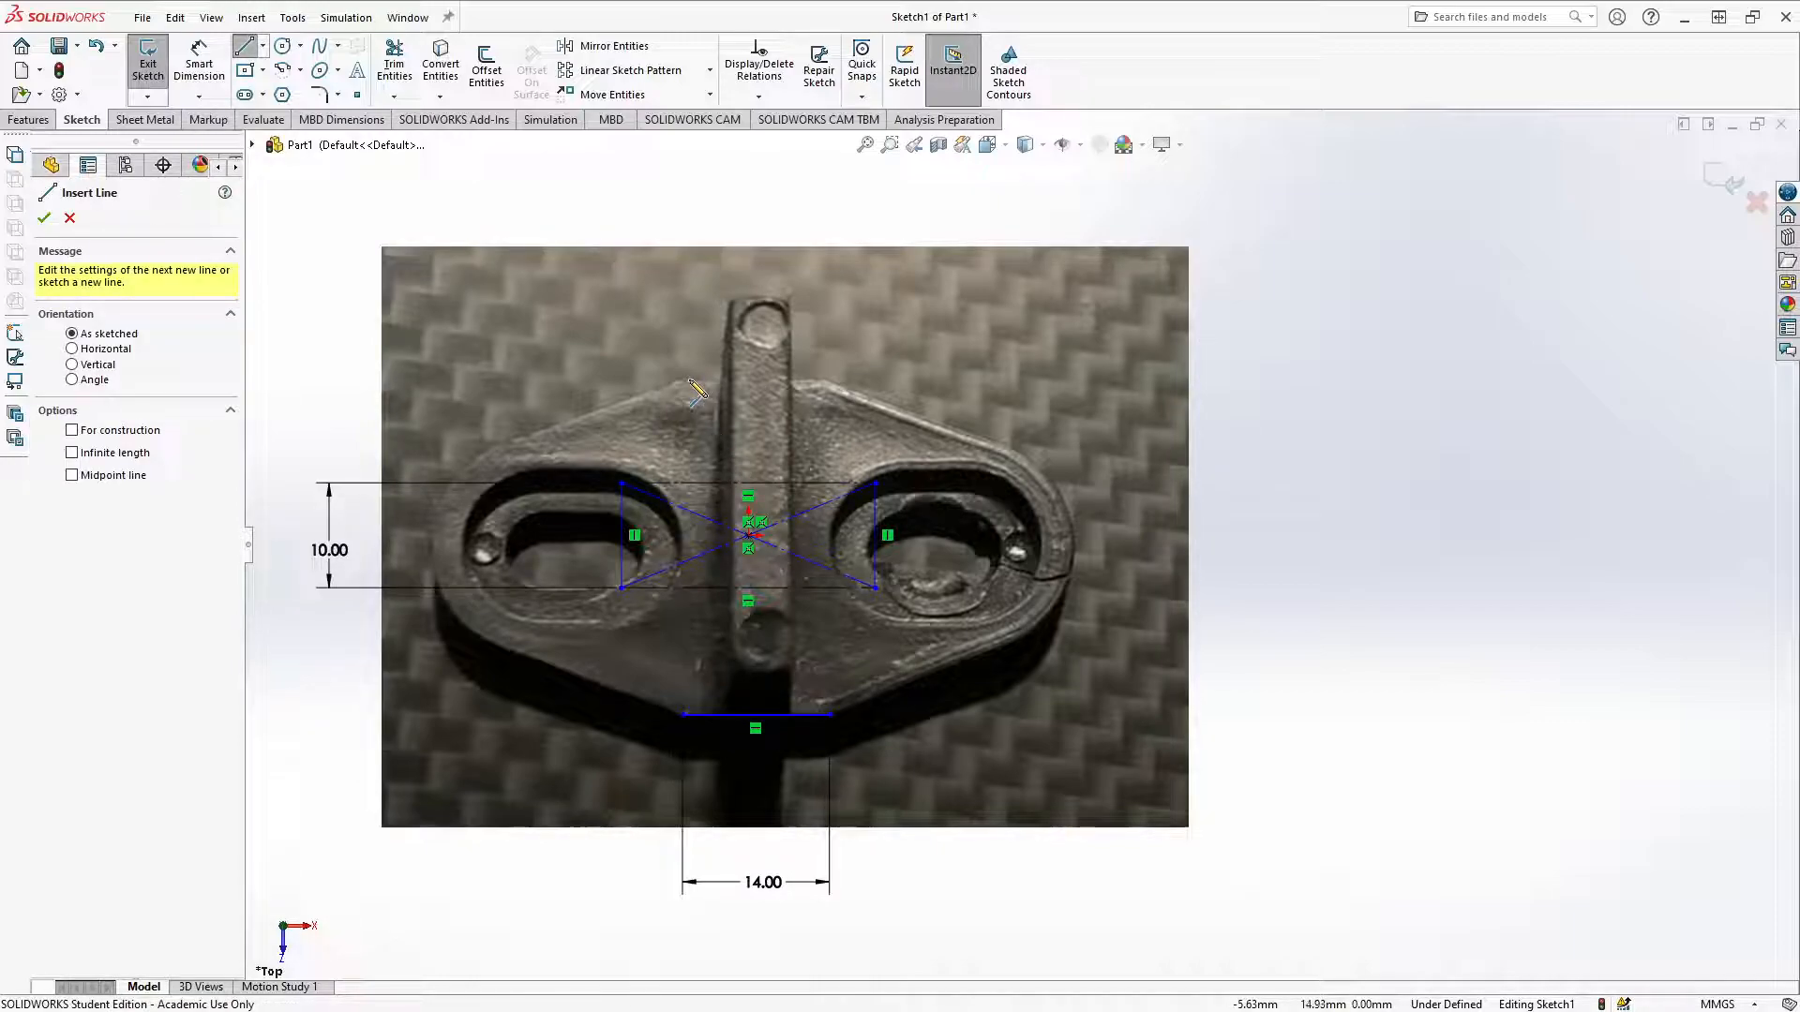
{"action": "left_click_drag", "start_coordinate": [690, 378], "coordinate": [705, 745]}
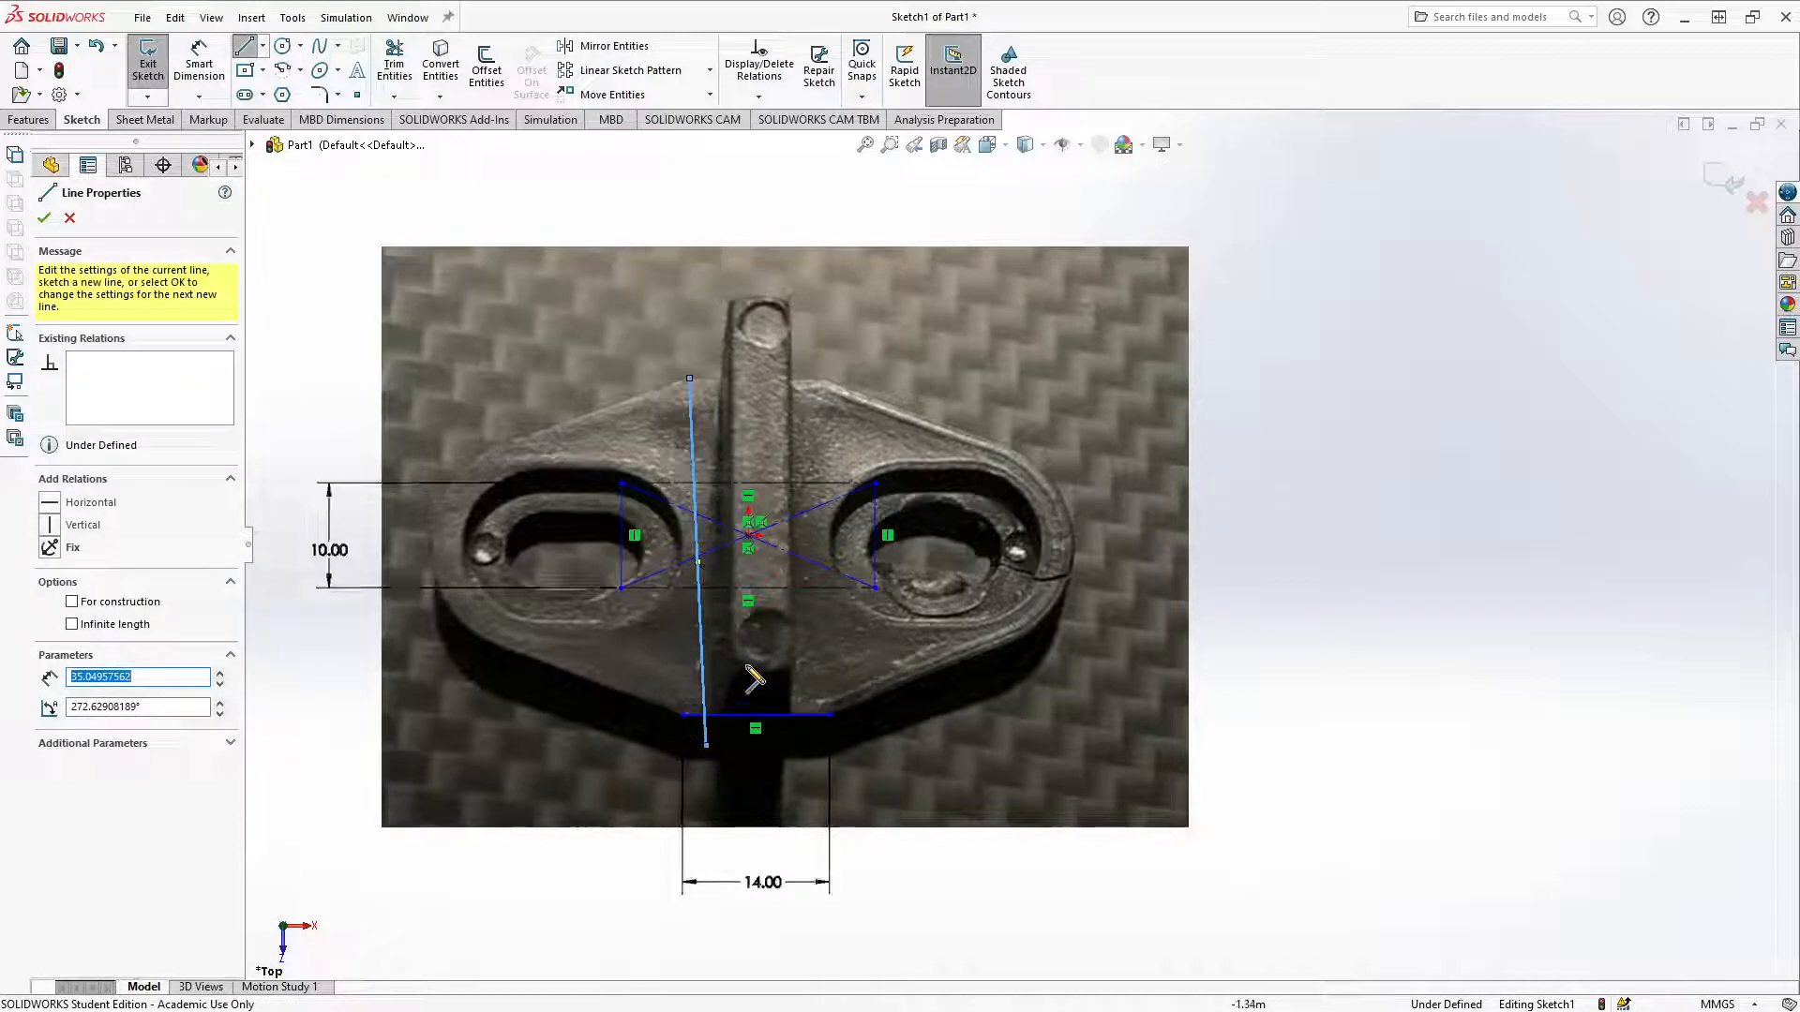
{"action": "key", "text": "ctrl+z"}
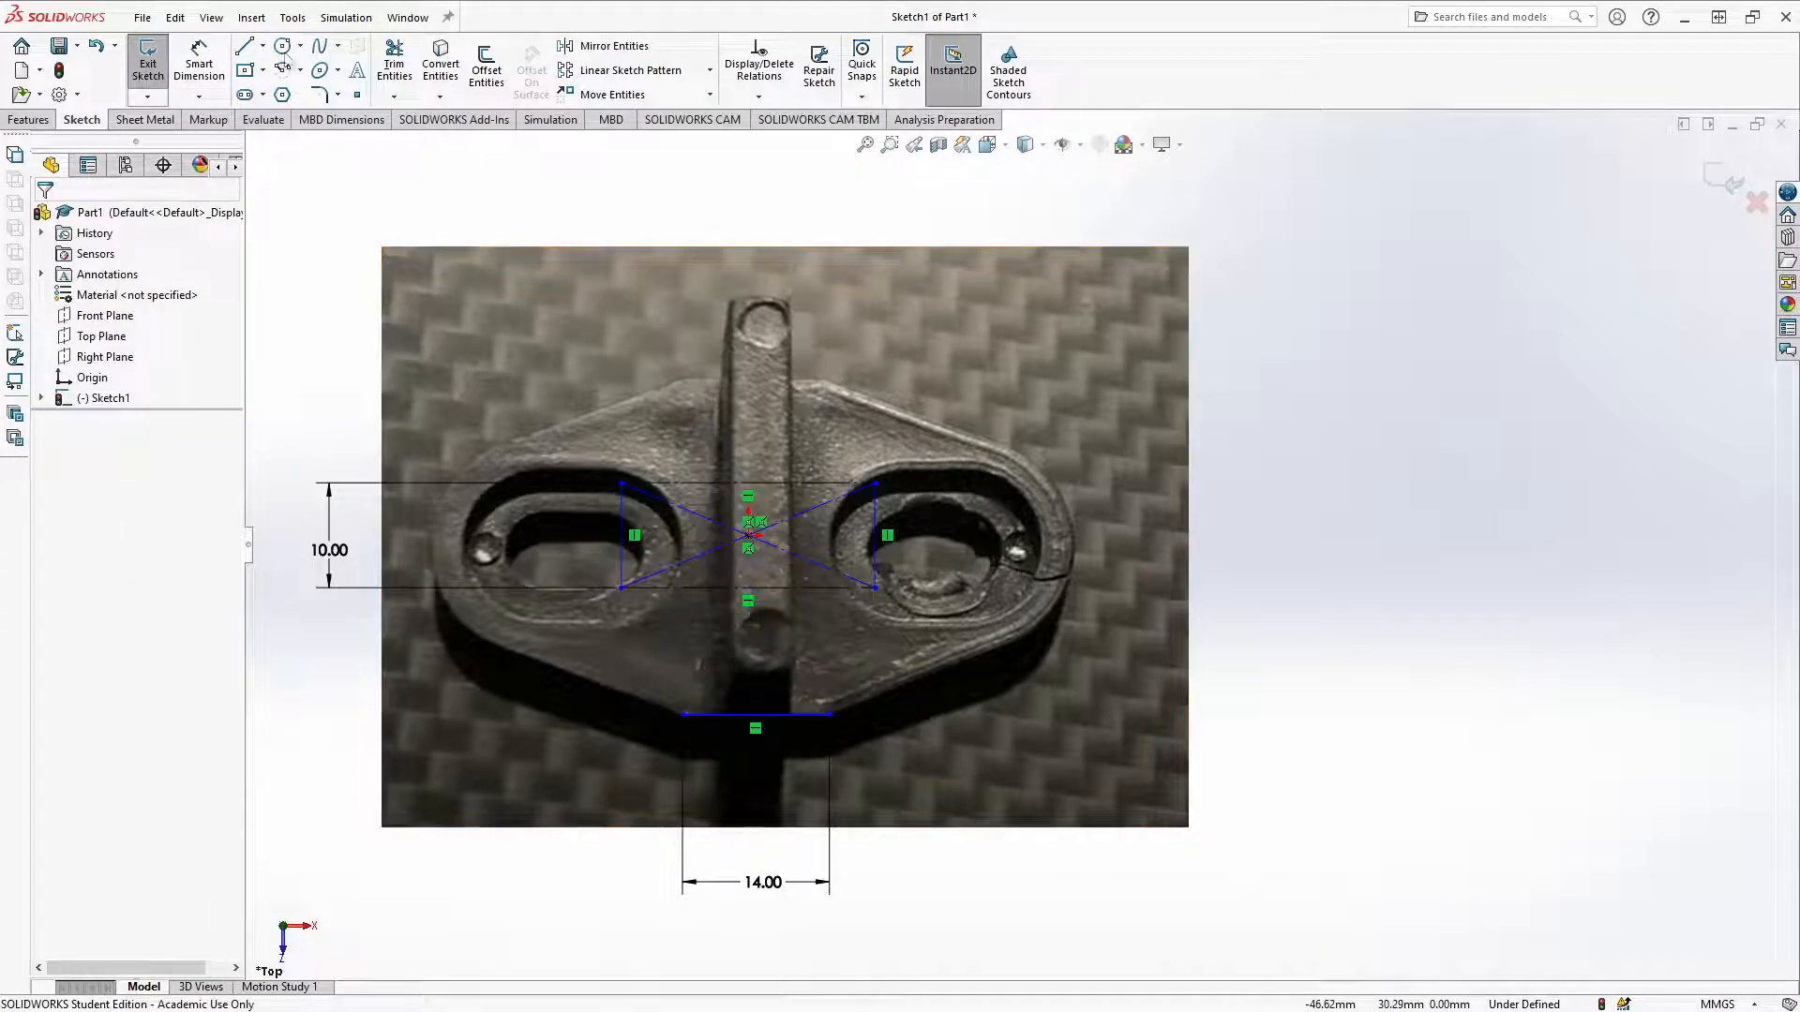
{"action": "left_click", "coordinate": [246, 45]}
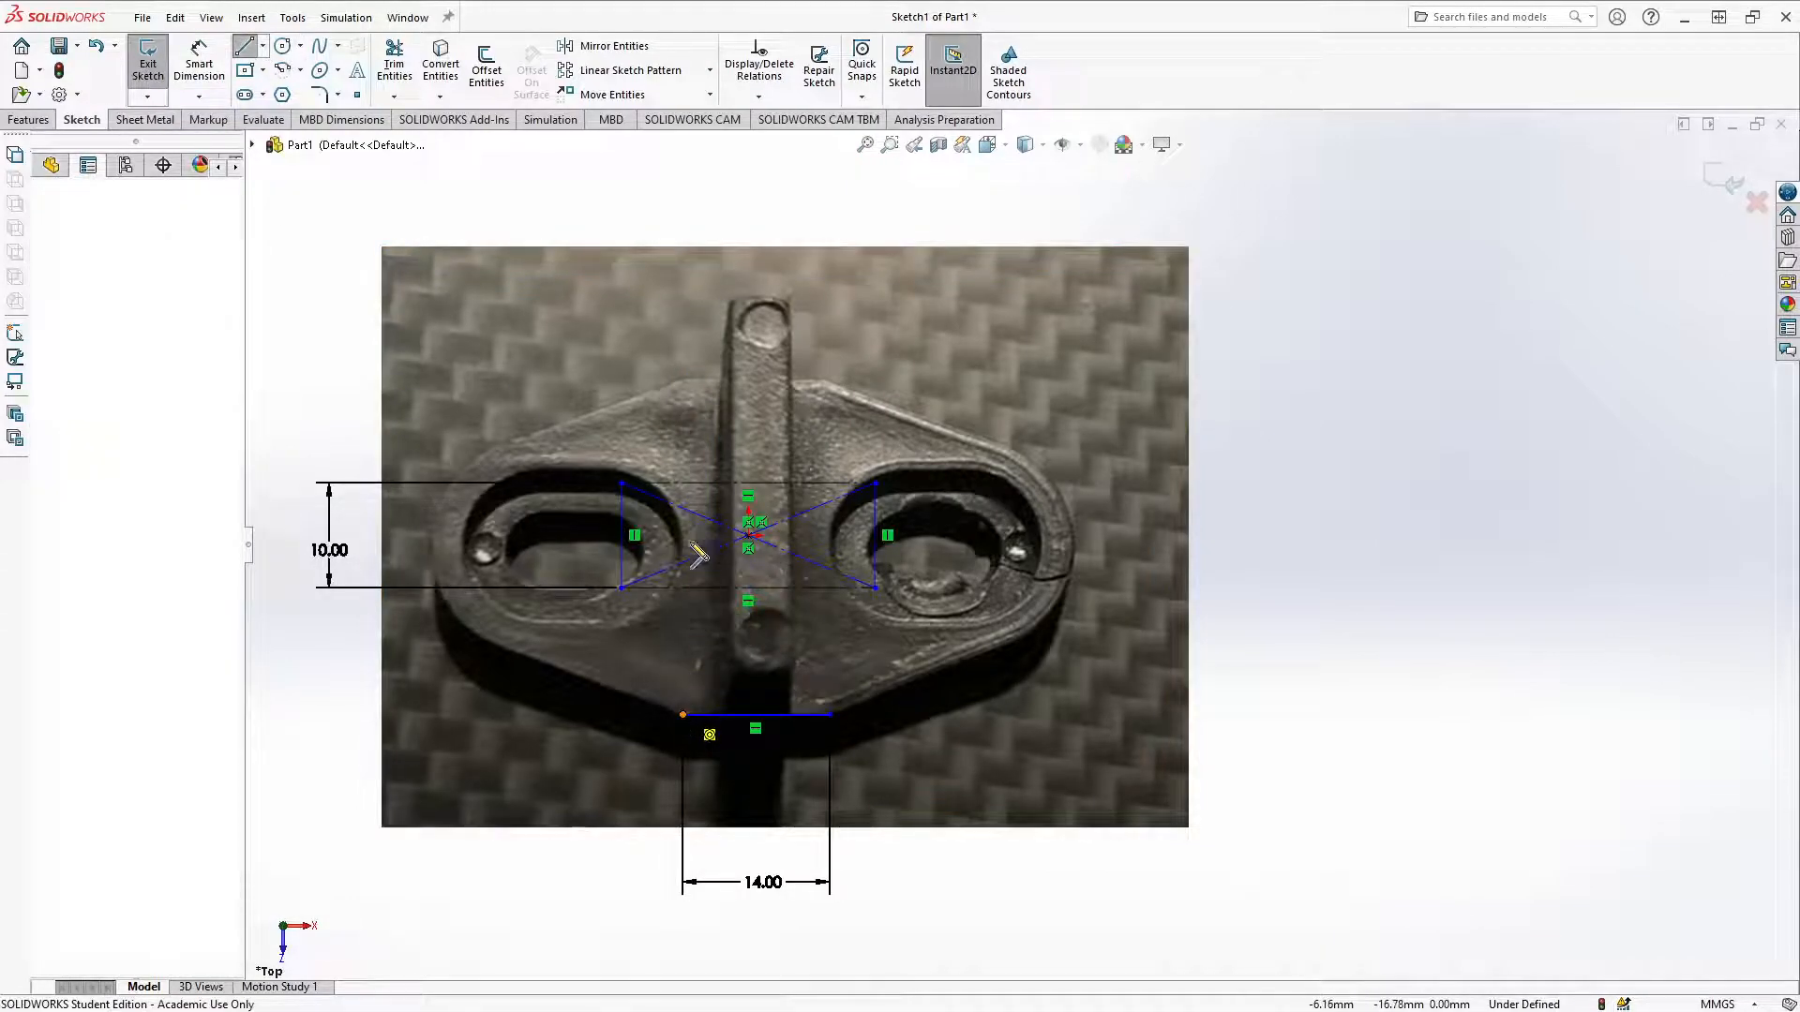
{"action": "left_click_drag", "start_coordinate": [683, 715], "coordinate": [660, 427]}
{"action": "key", "text": "Escape"}
{"action": "key", "text": "ctrl+z"}
{"action": "left_click", "coordinate": [262, 46]}
{"action": "left_click", "coordinate": [246, 46]}
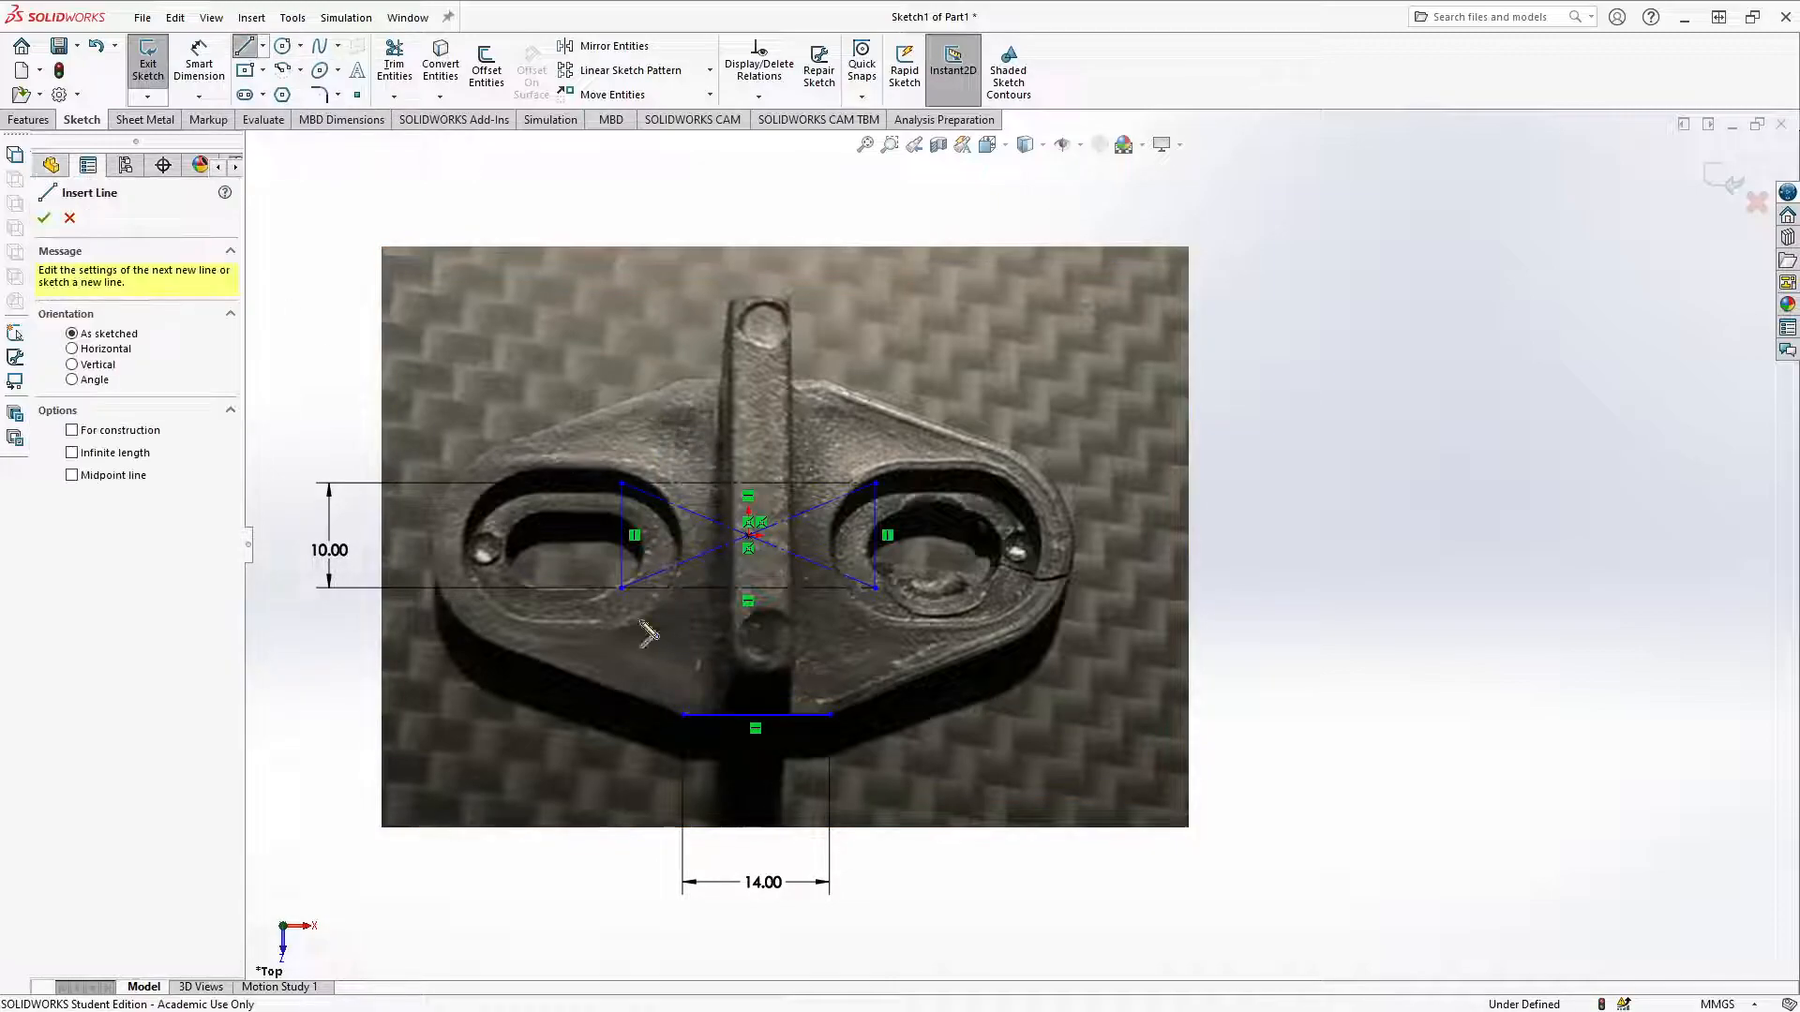
{"action": "left_click", "coordinate": [683, 714]}
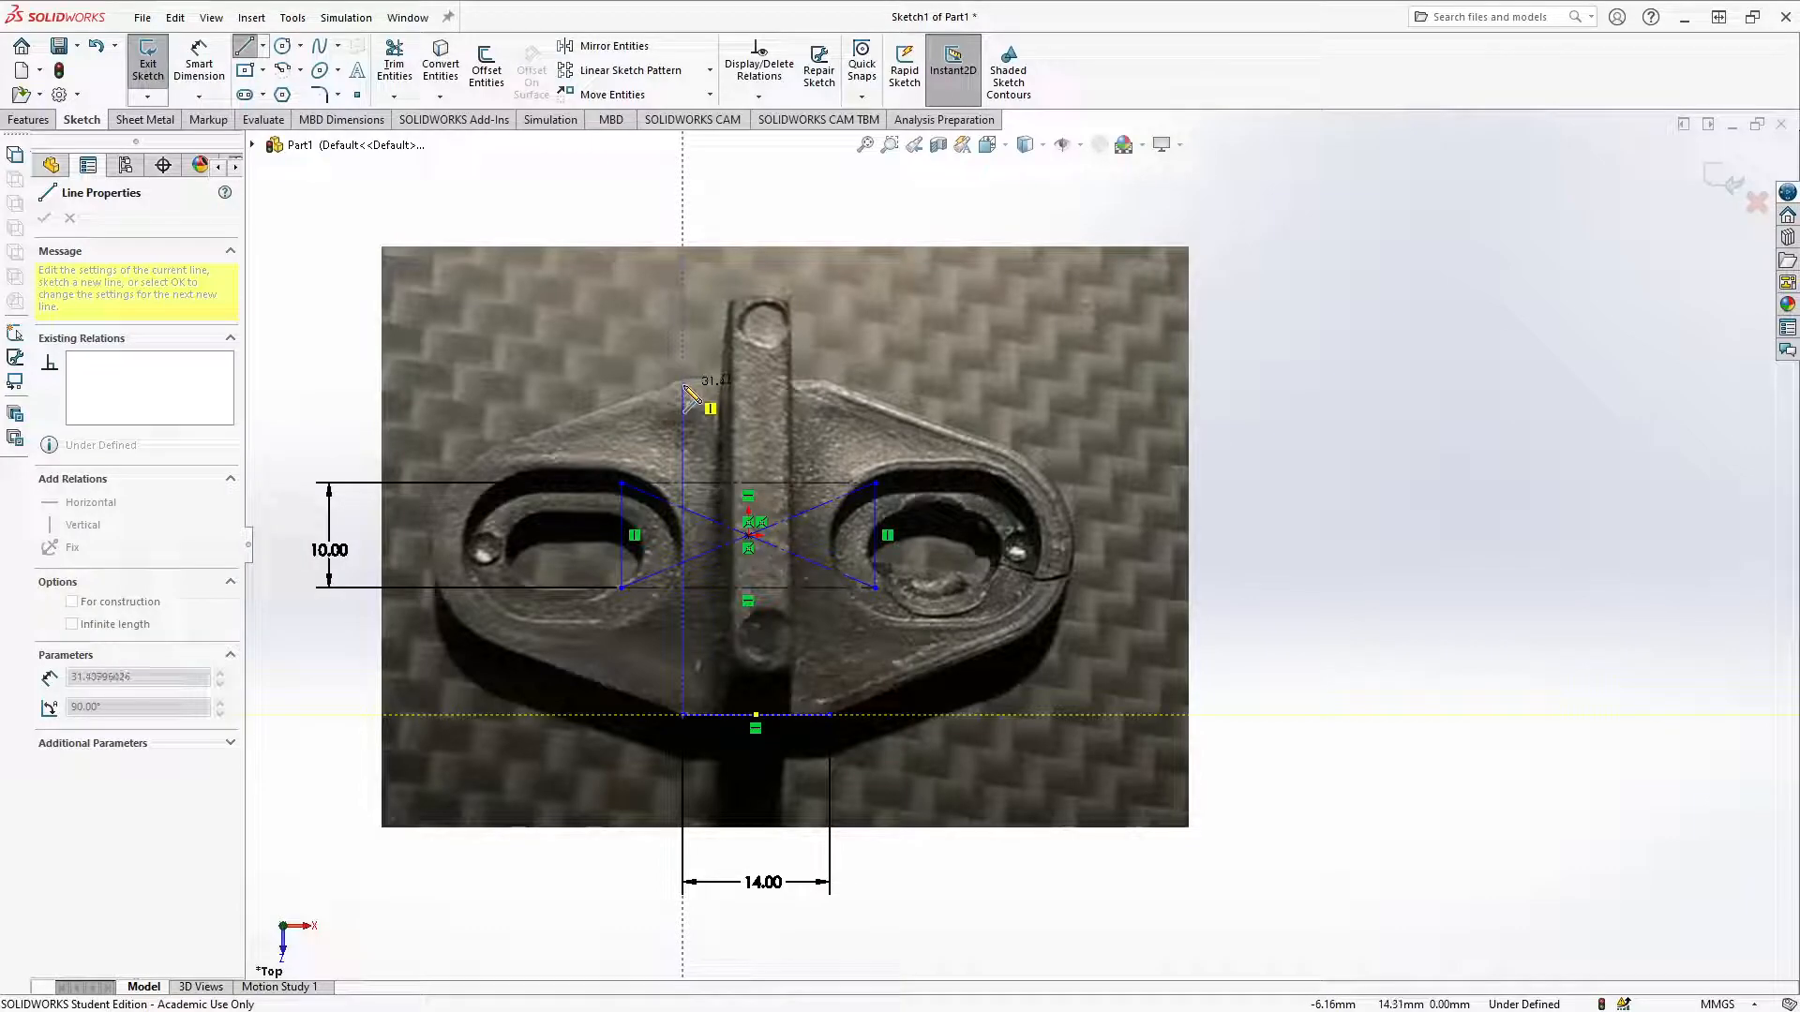
{"action": "left_click", "coordinate": [683, 385]}
{"action": "key", "text": "Escape"}
{"action": "key", "text": "ctrl+z"}
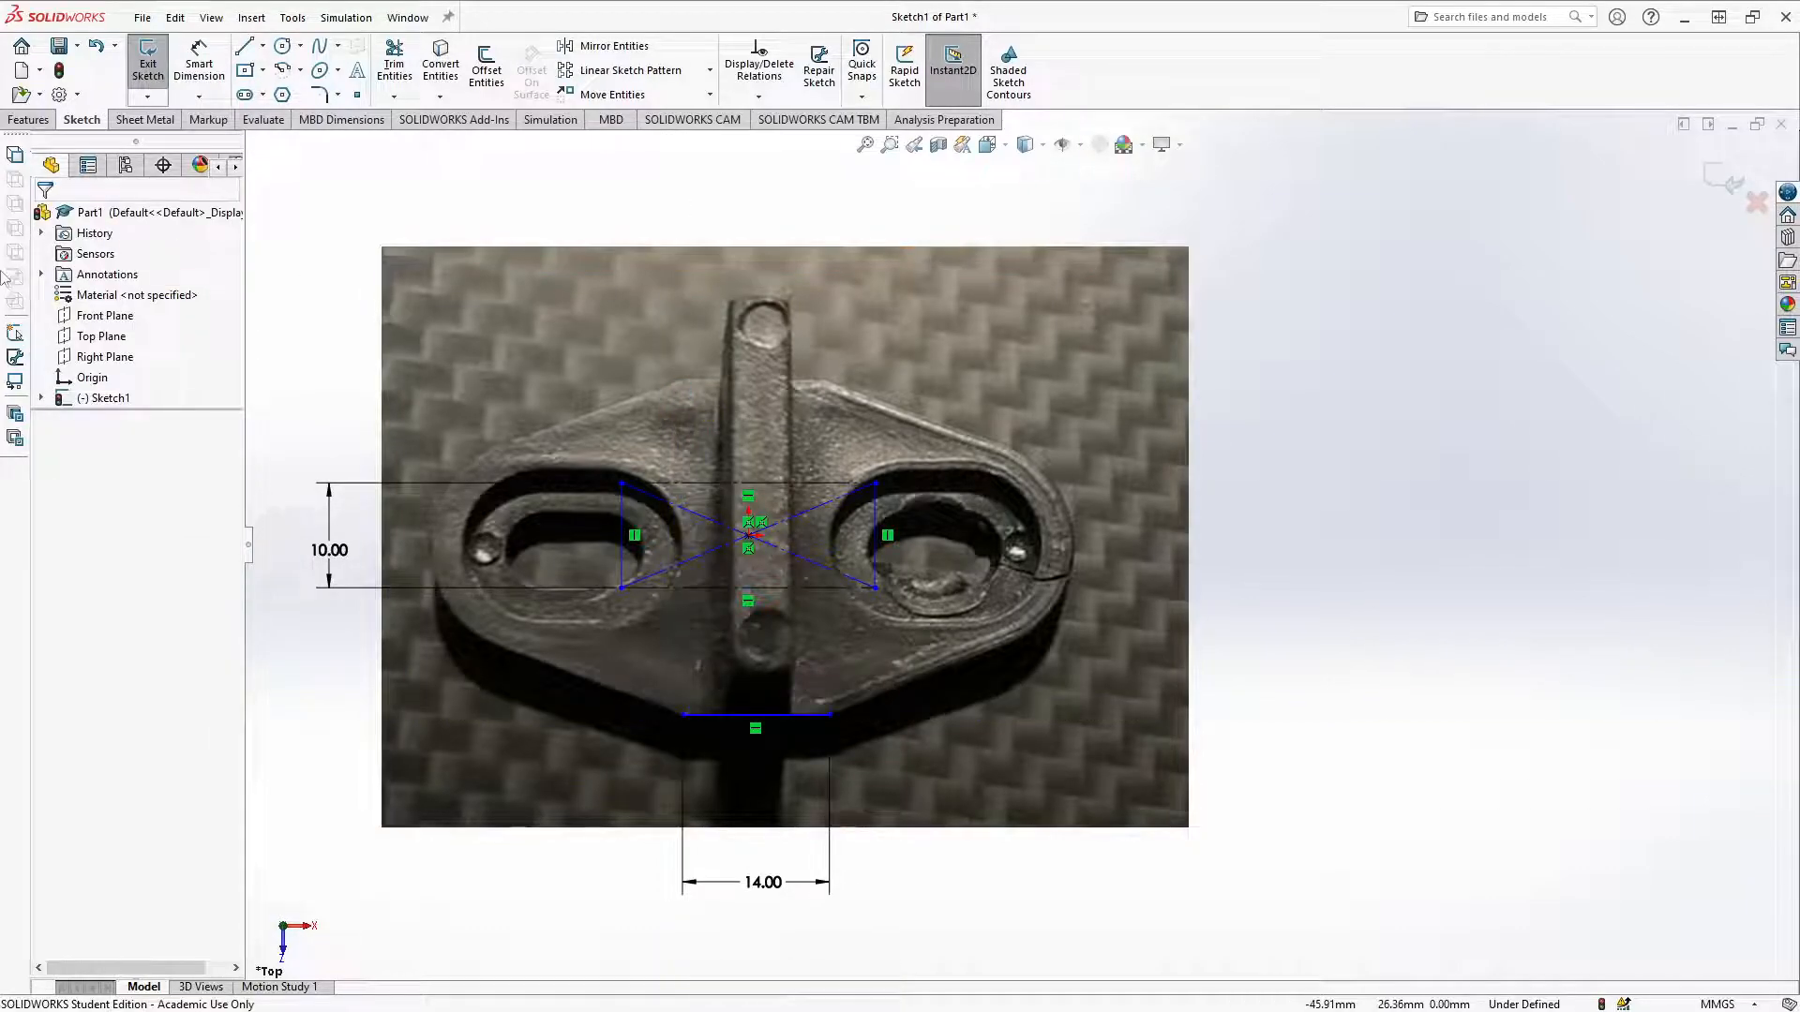
Step: Sketch a vertical line about 31.4 mm long from the lower line's midpoint up to the part's upper edge
{"action": "left_click", "coordinate": [244, 45]}
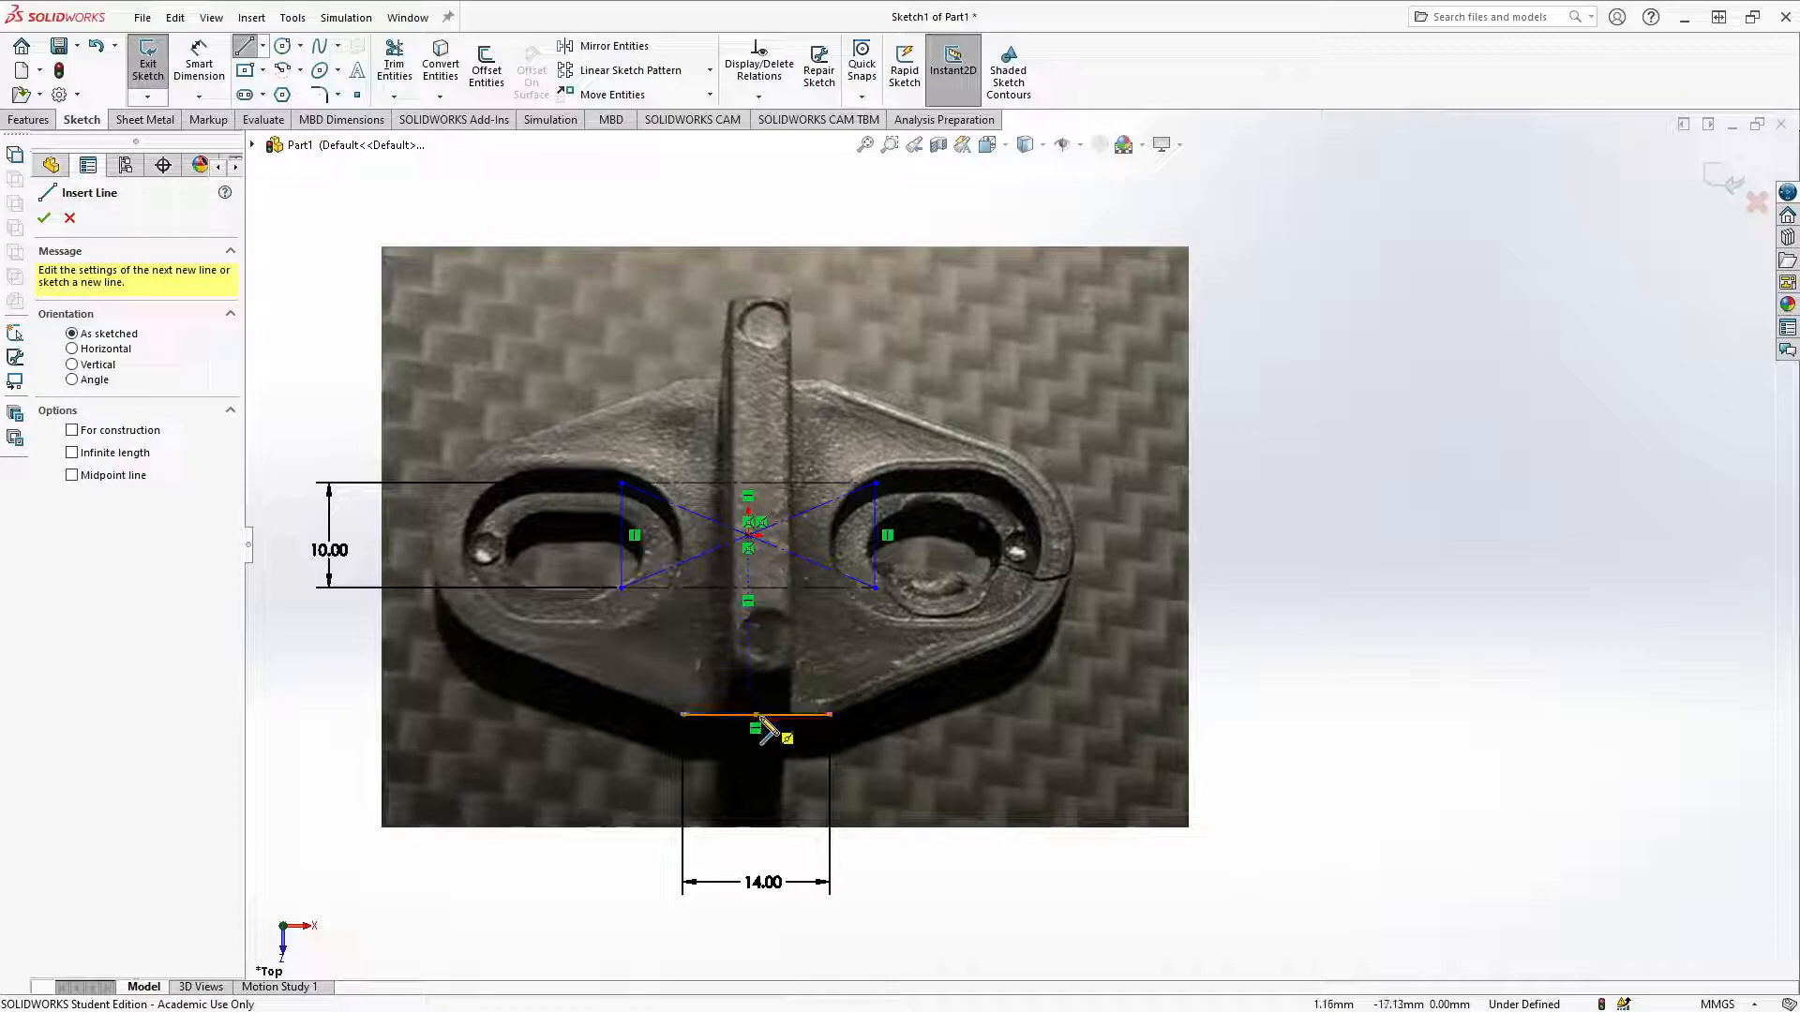
{"action": "left_click", "coordinate": [755, 716]}
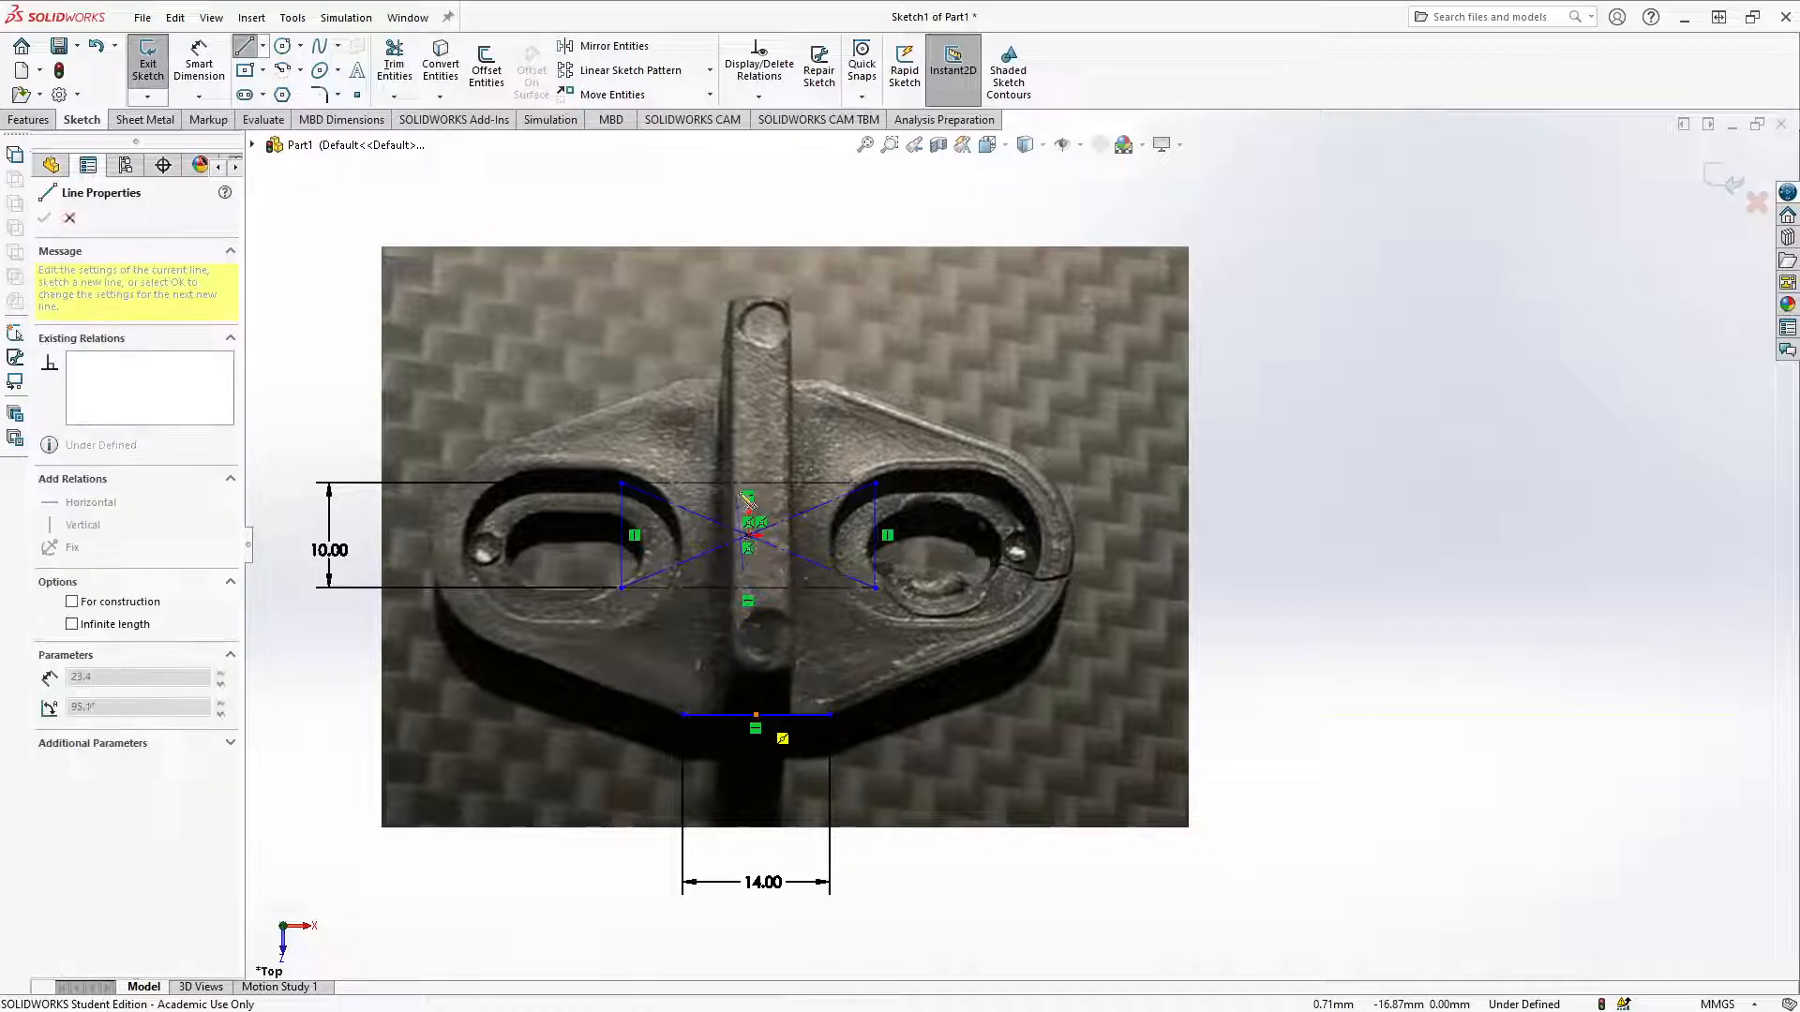
{"action": "left_click", "coordinate": [757, 385]}
{"action": "key", "text": "Escape"}
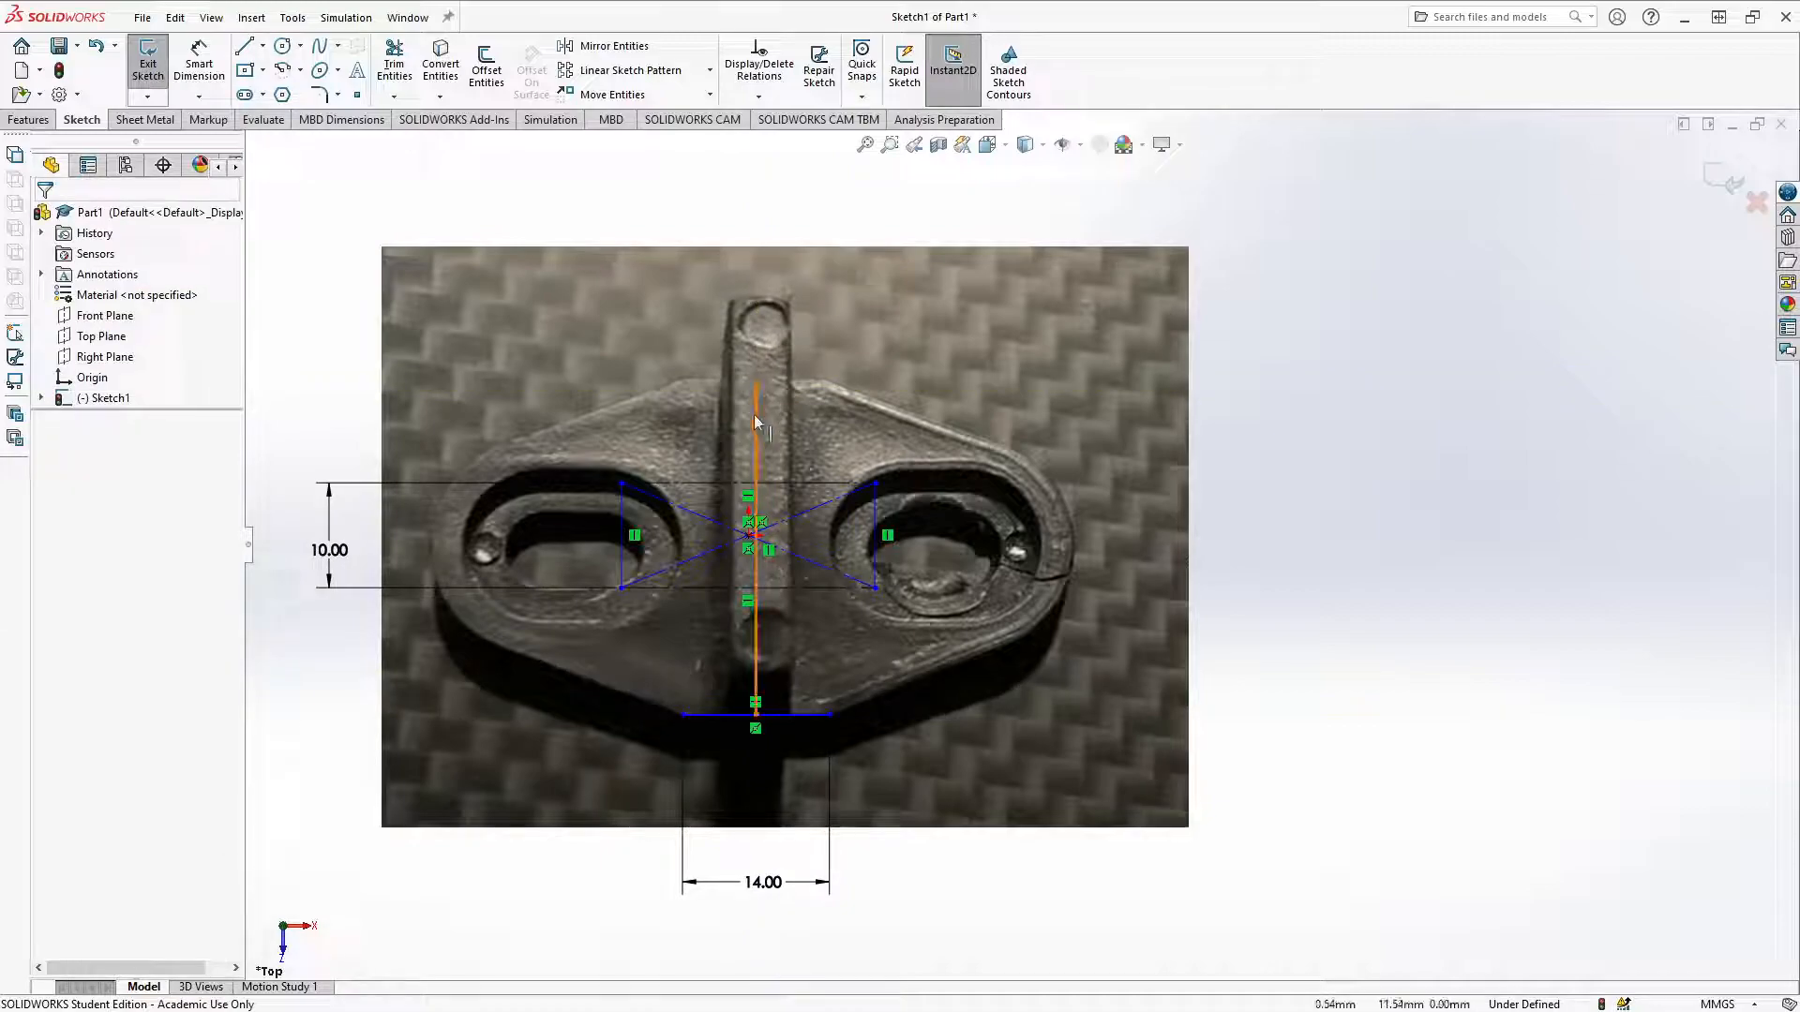
Step: Dimension the vertical centre line's length to 30 mm, with the dimension beside the part's right lobe
{"action": "key", "text": "d"}
{"action": "left_click", "coordinate": [755, 437]}
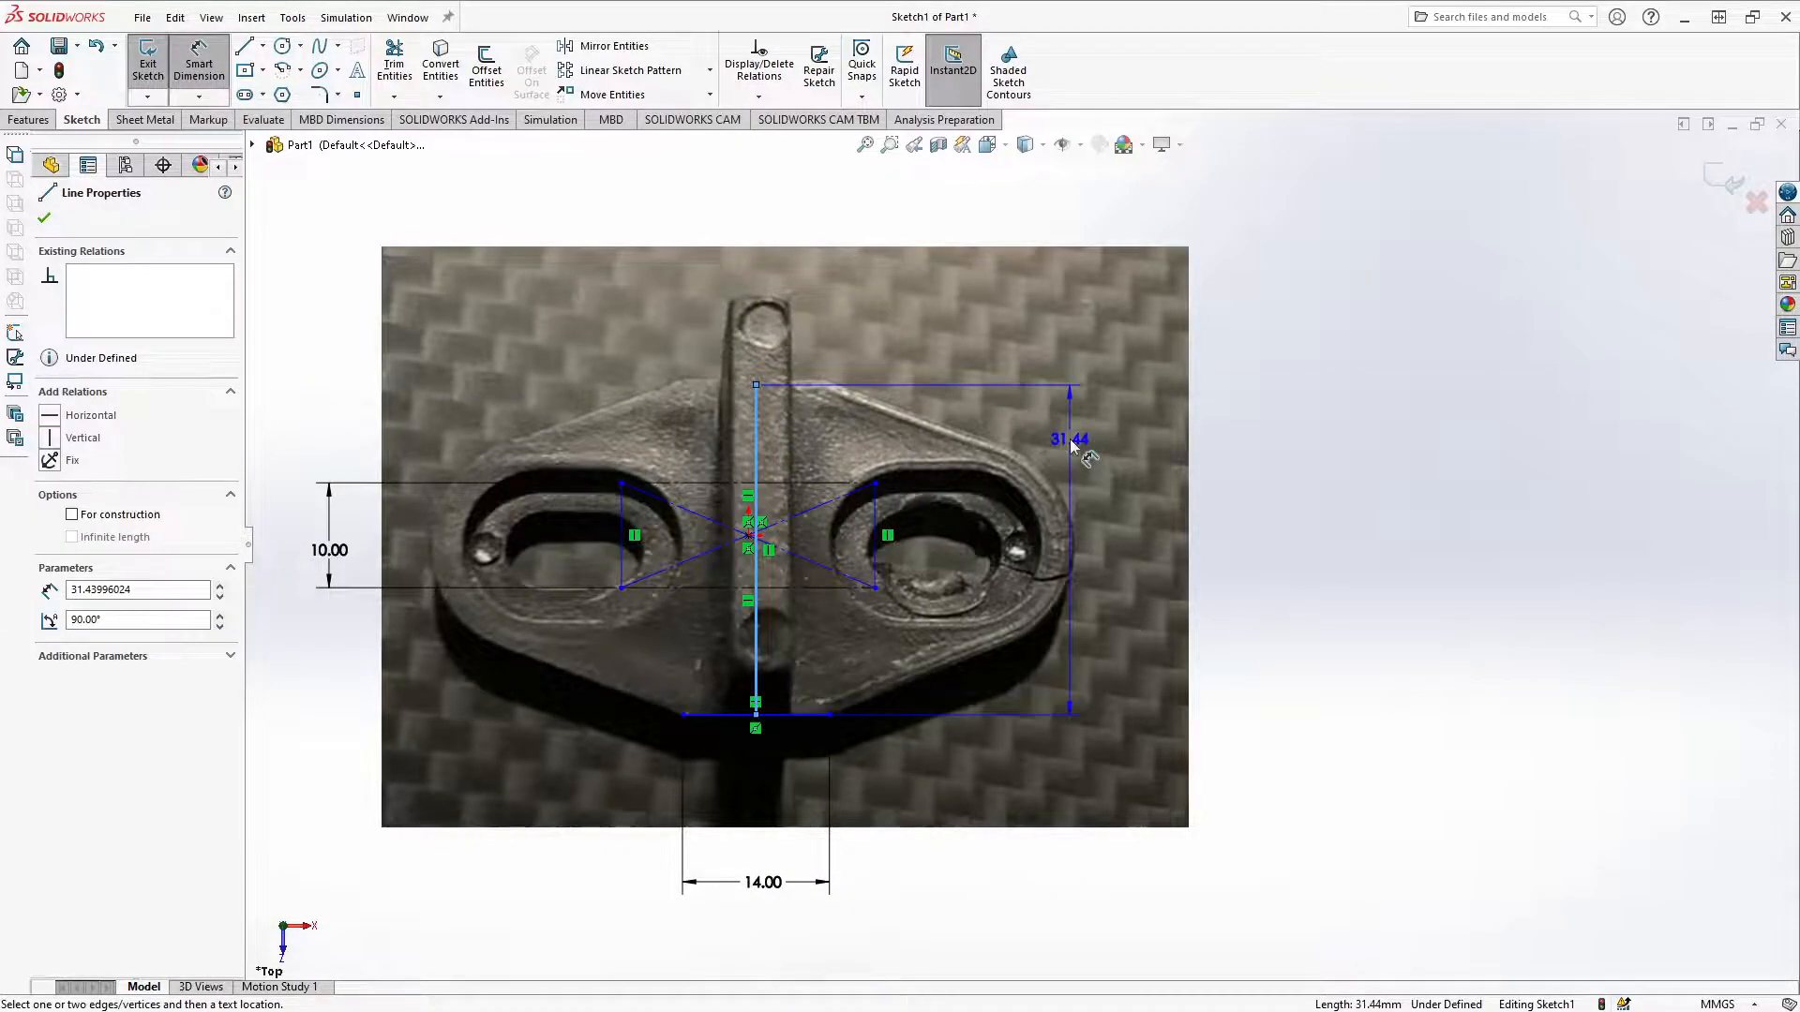
{"action": "left_click", "coordinate": [1005, 394]}
{"action": "type", "text": "30"}
{"action": "key", "text": "Return"}
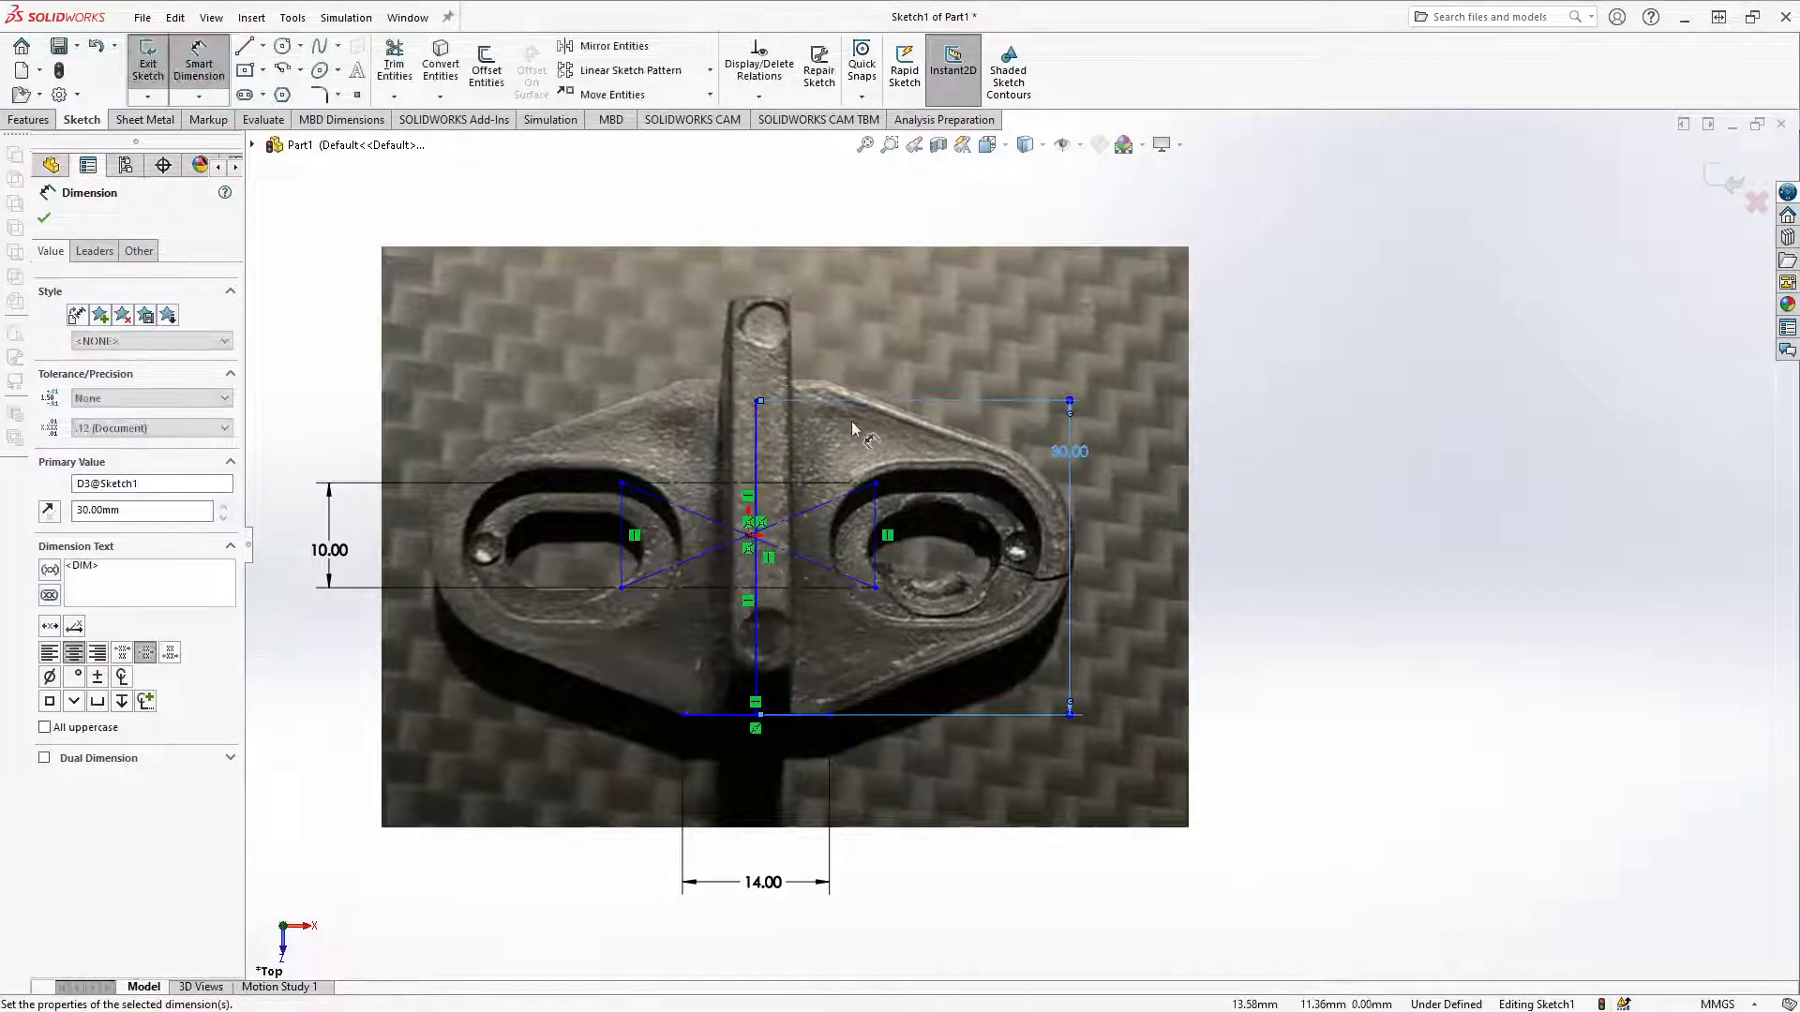
{"action": "key", "text": "Escape"}
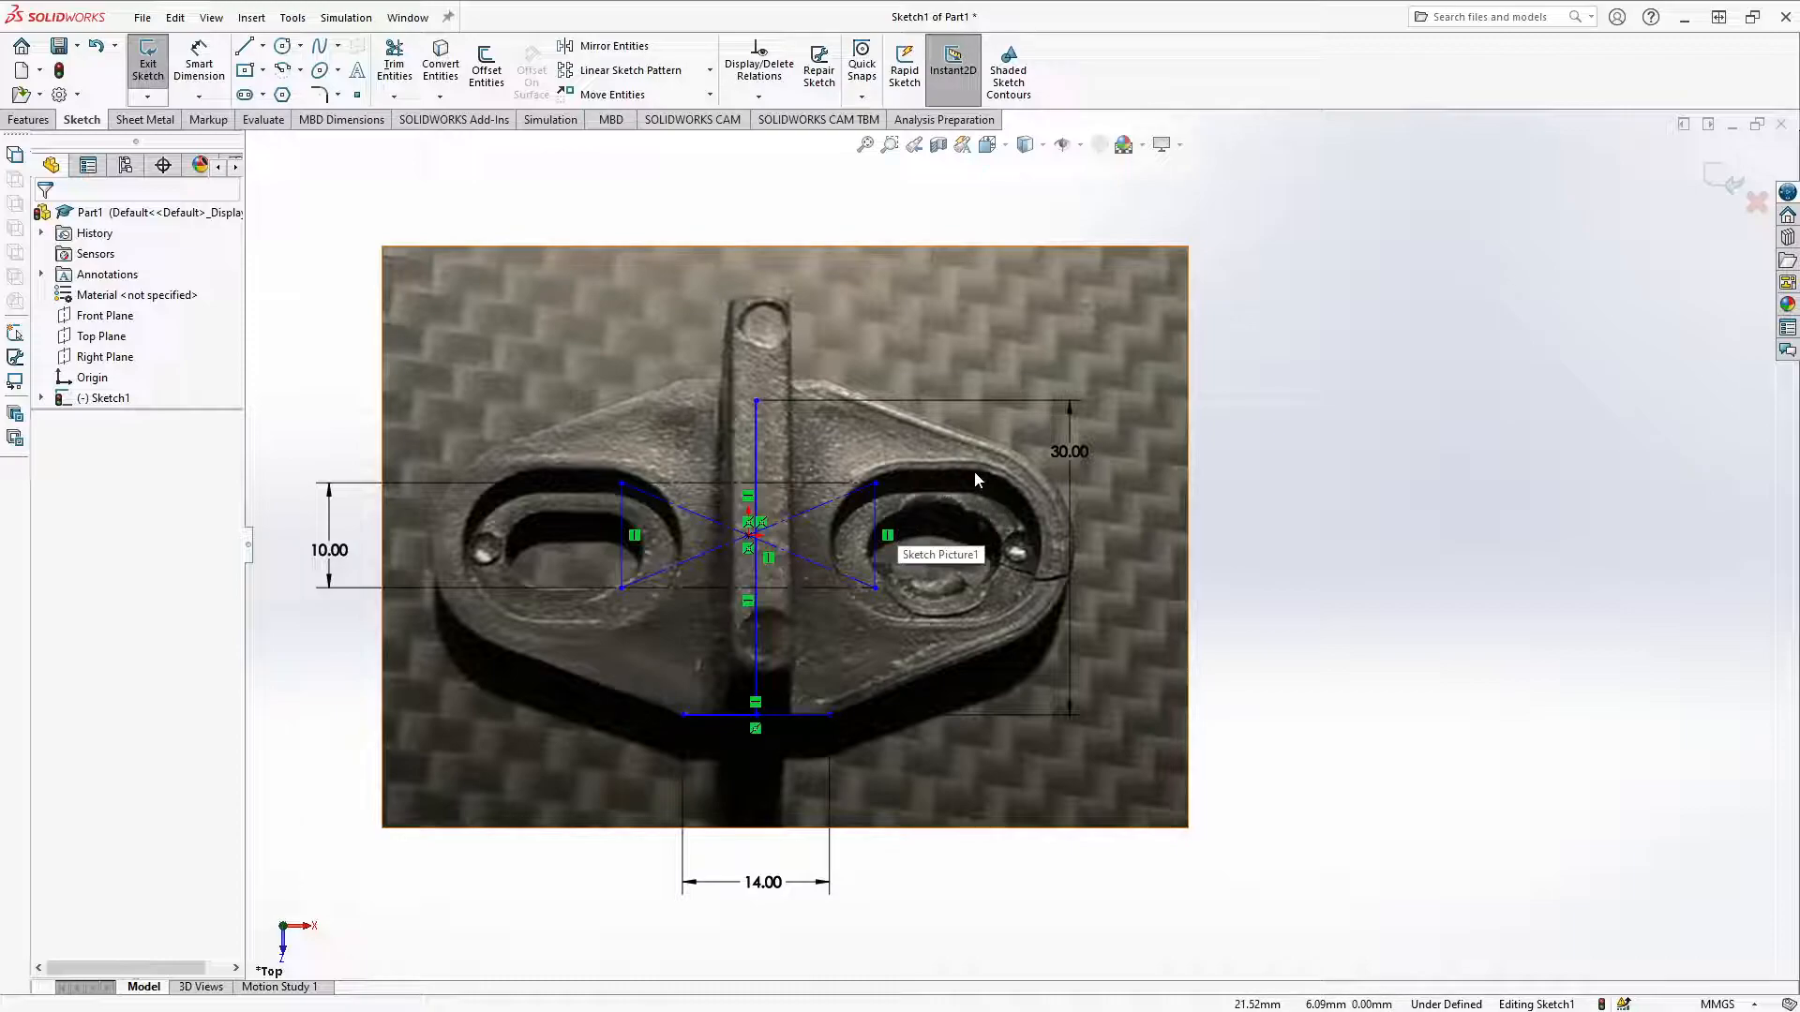
Step: Move the vertical centre line's 30 mm dimension outward to beyond the picture's right edge
{"action": "left_click_drag", "start_coordinate": [1069, 451], "coordinate": [1251, 453]}
{"action": "left_click", "coordinate": [1256, 461]}
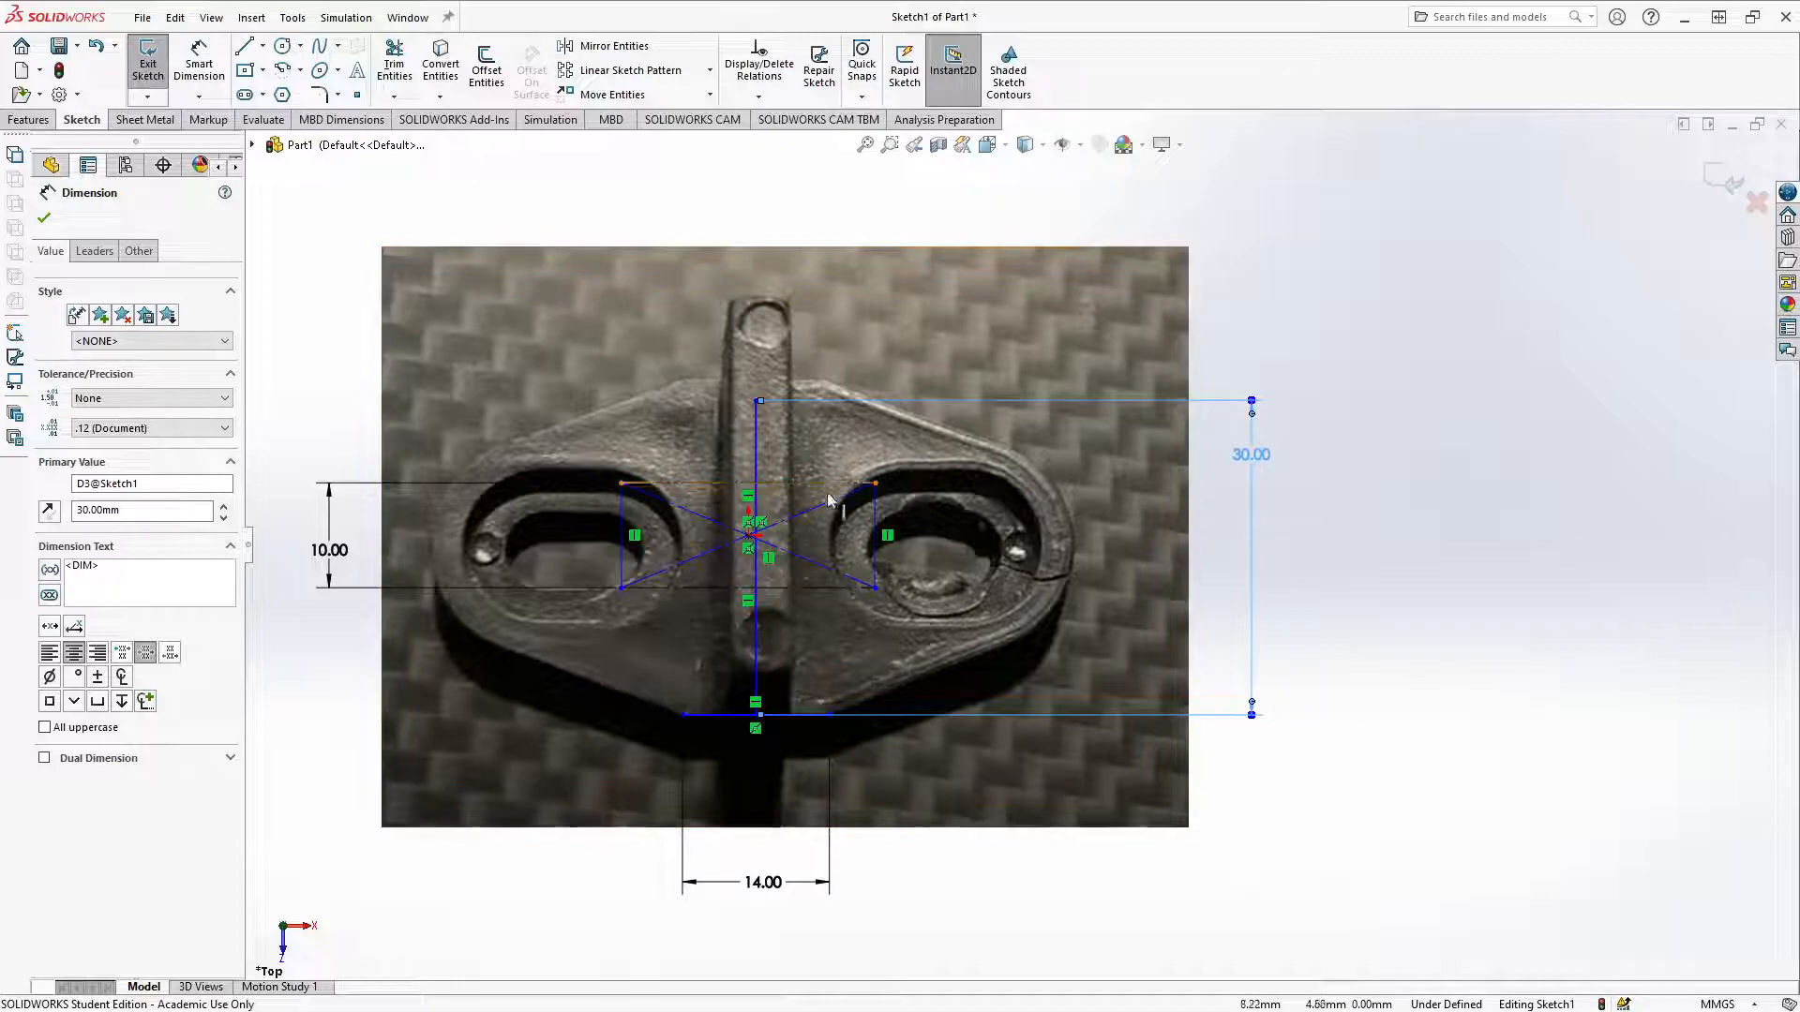
{"action": "key", "text": "Escape"}
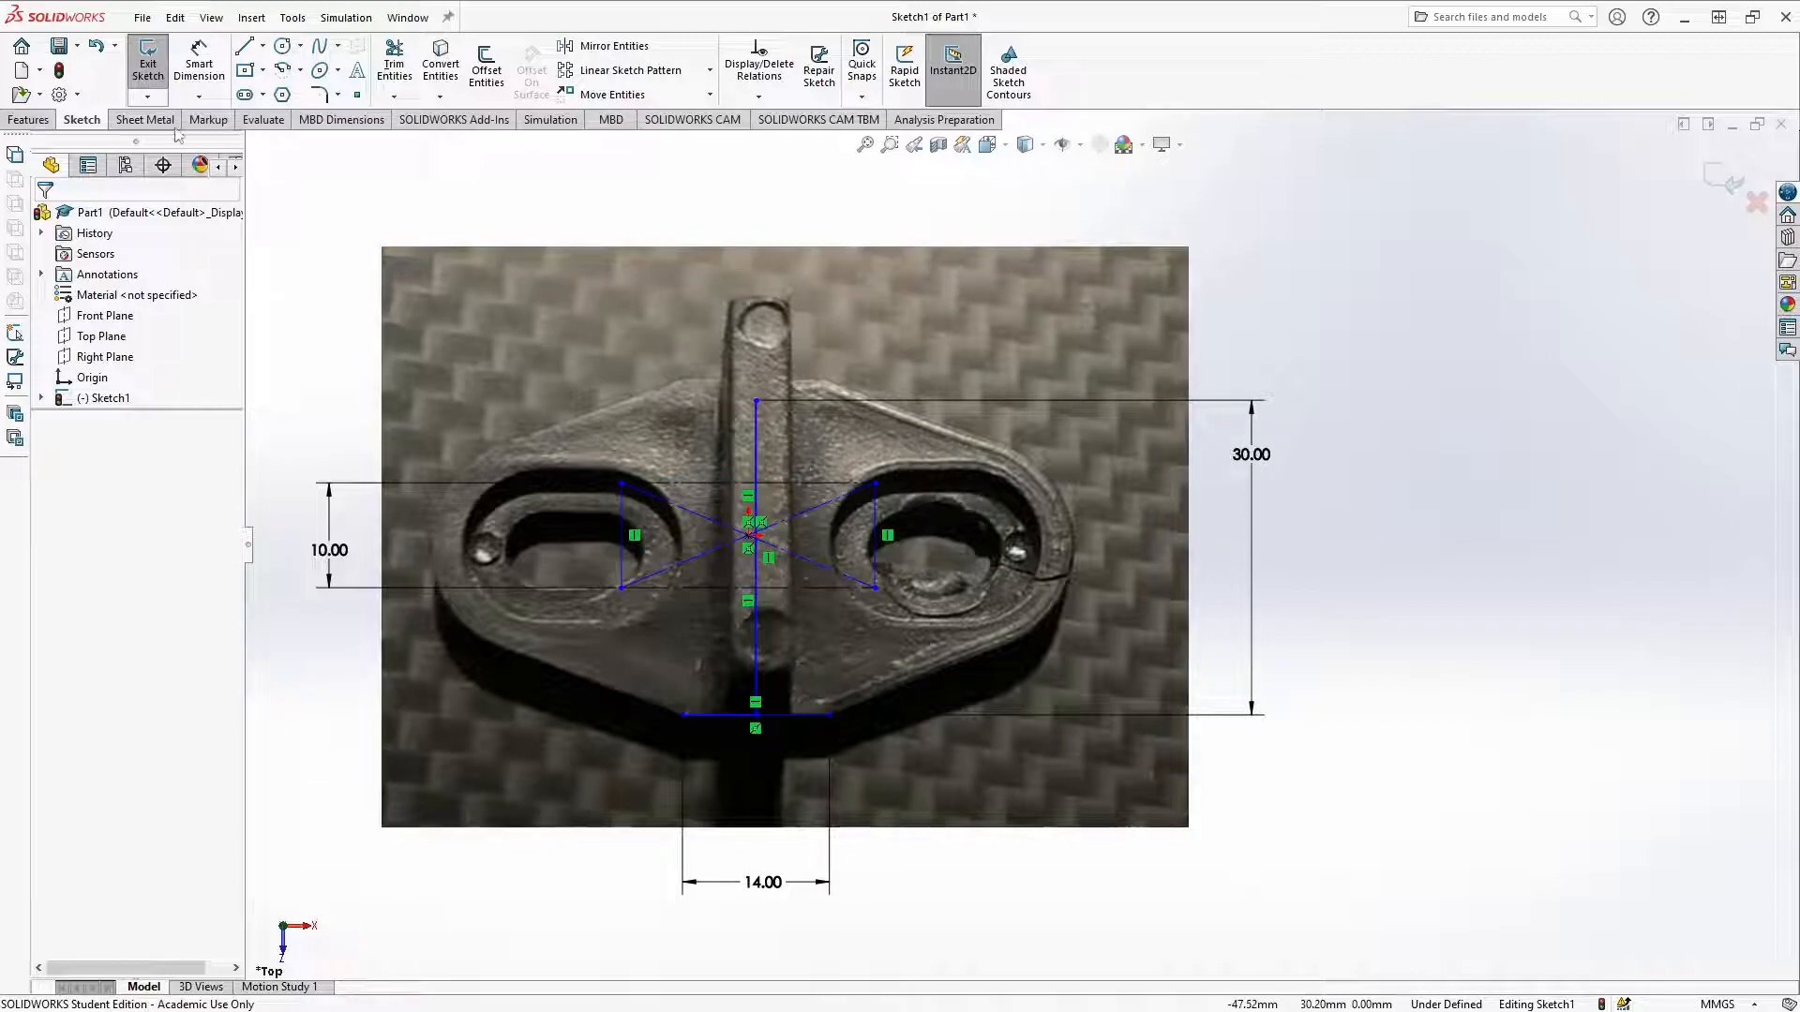
Step: Move the vertical centre line aside with its attached base line, and make its midpoint coincident with the 10 mm tall rectangle's centre point
{"action": "left_click_drag", "start_coordinate": [767, 511], "coordinate": [938, 591]}
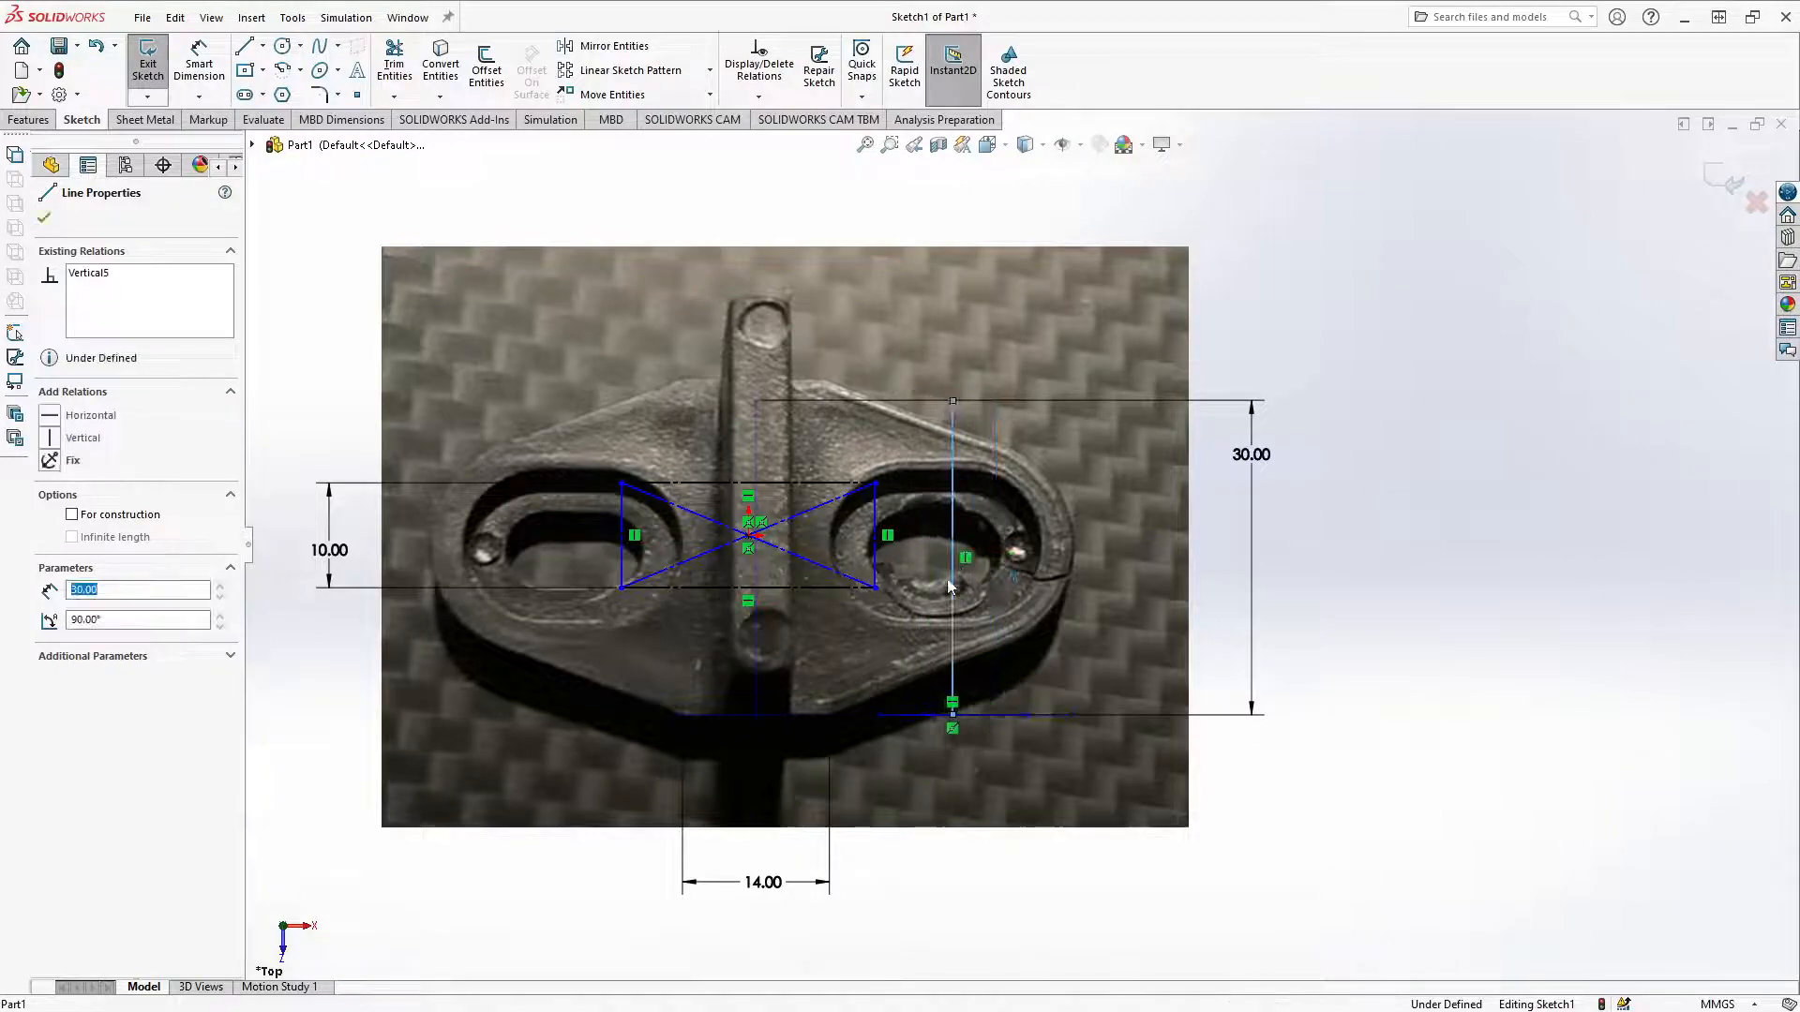
{"action": "left_click_drag", "start_coordinate": [953, 720], "coordinate": [908, 649]}
{"action": "mouse_move", "coordinate": [954, 574]}
{"action": "left_mouse_down"}
{"action": "mouse_move", "coordinate": [957, 527]}
{"action": "mouse_move", "coordinate": [947, 564]}
{"action": "left_mouse_up"}
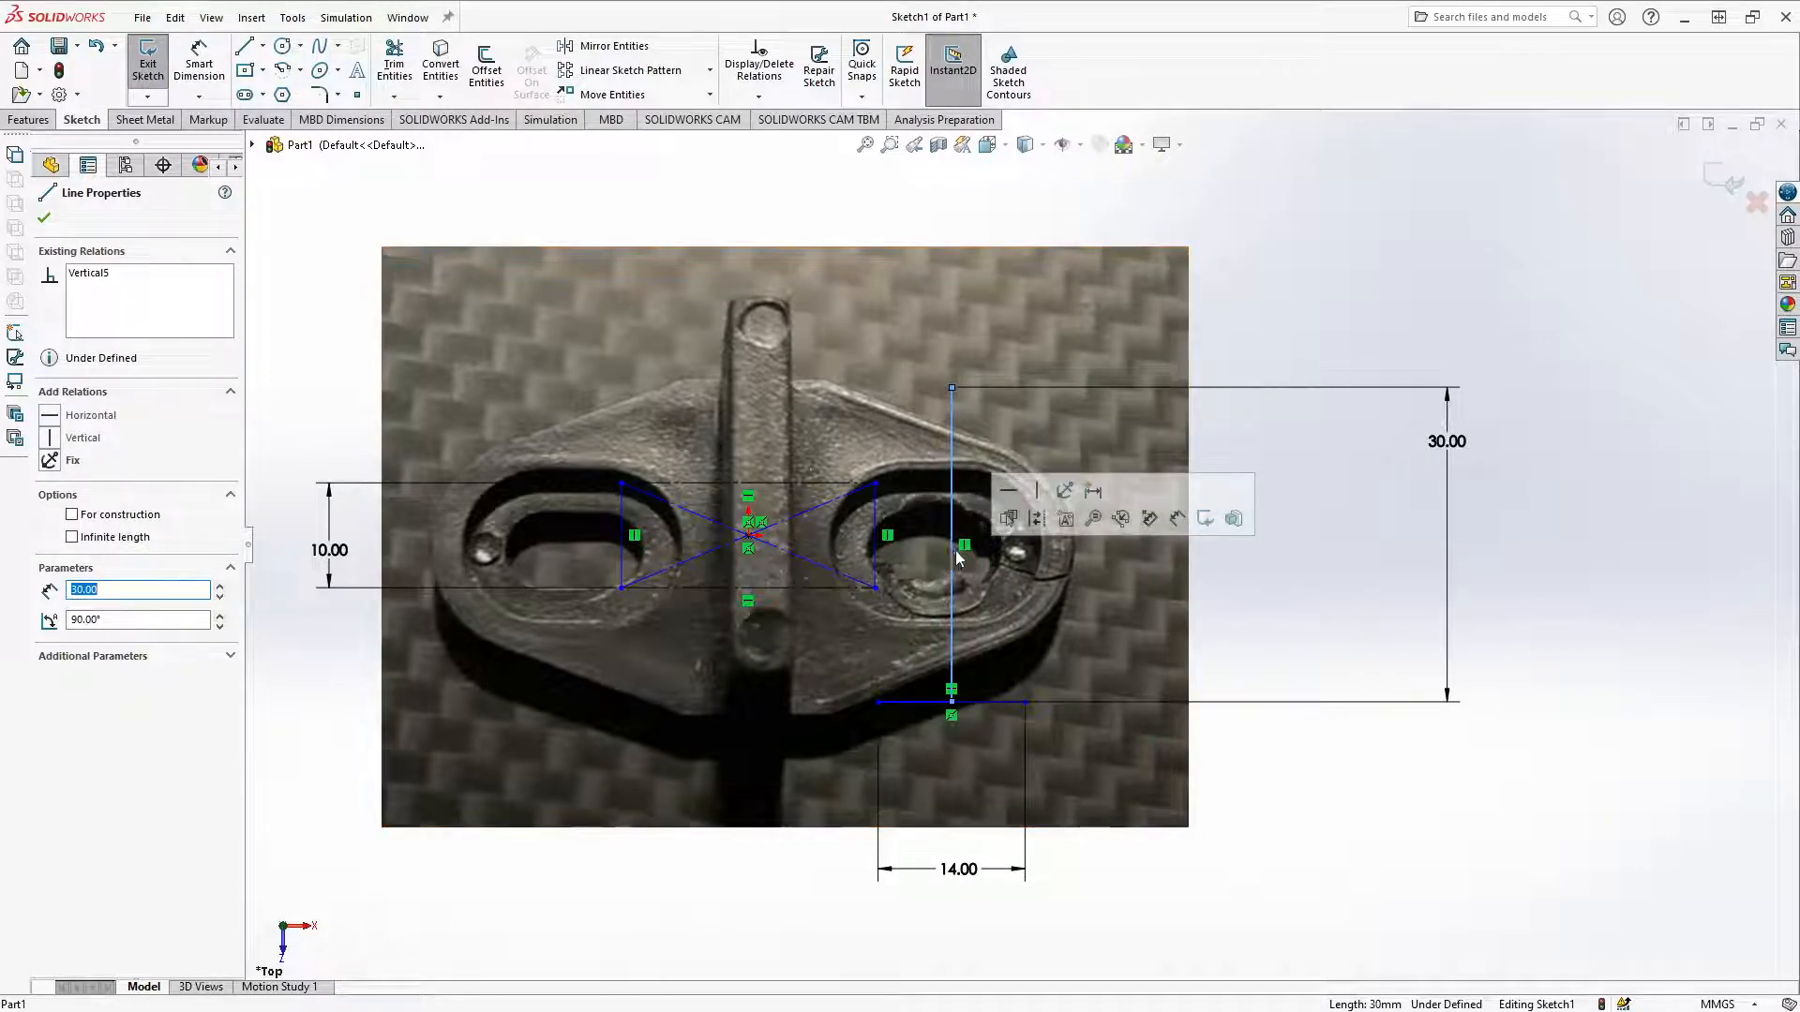
{"action": "left_click", "coordinate": [1197, 516]}
{"action": "key", "text": "Escape"}
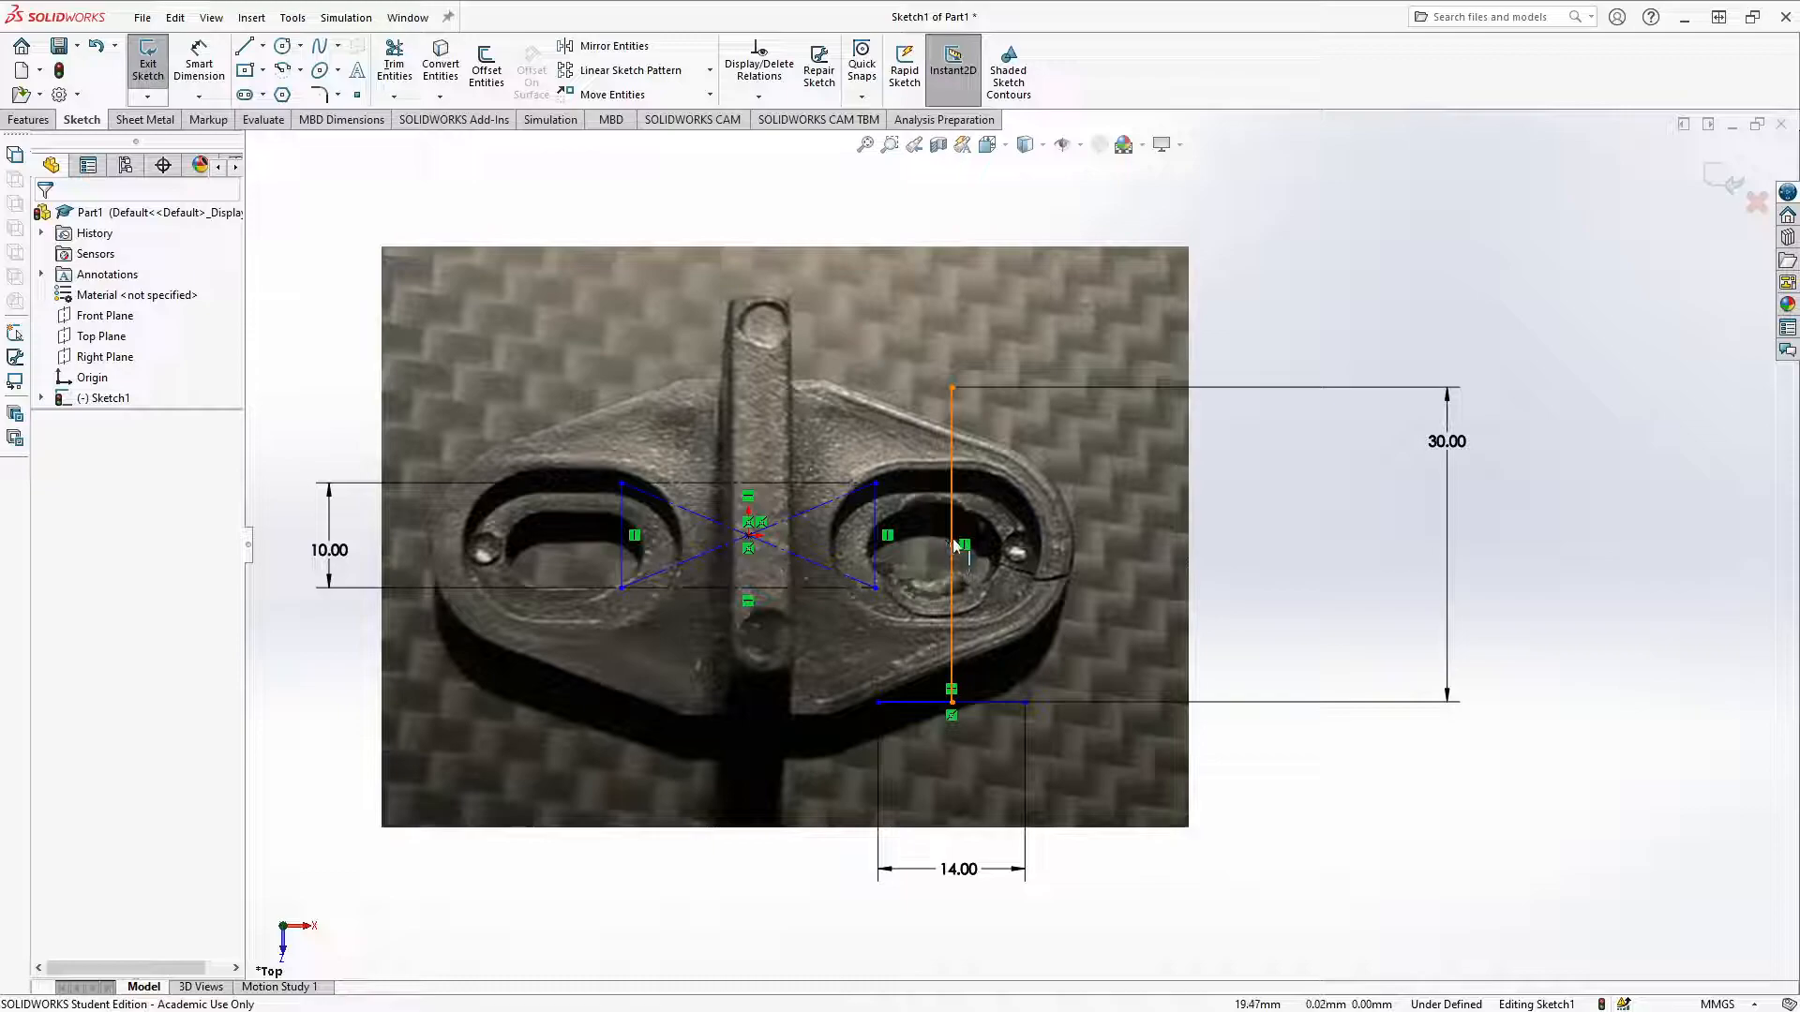
{"action": "left_click", "coordinate": [952, 547]}
{"action": "left_click", "coordinate": [953, 546], "text": "ctrl"}
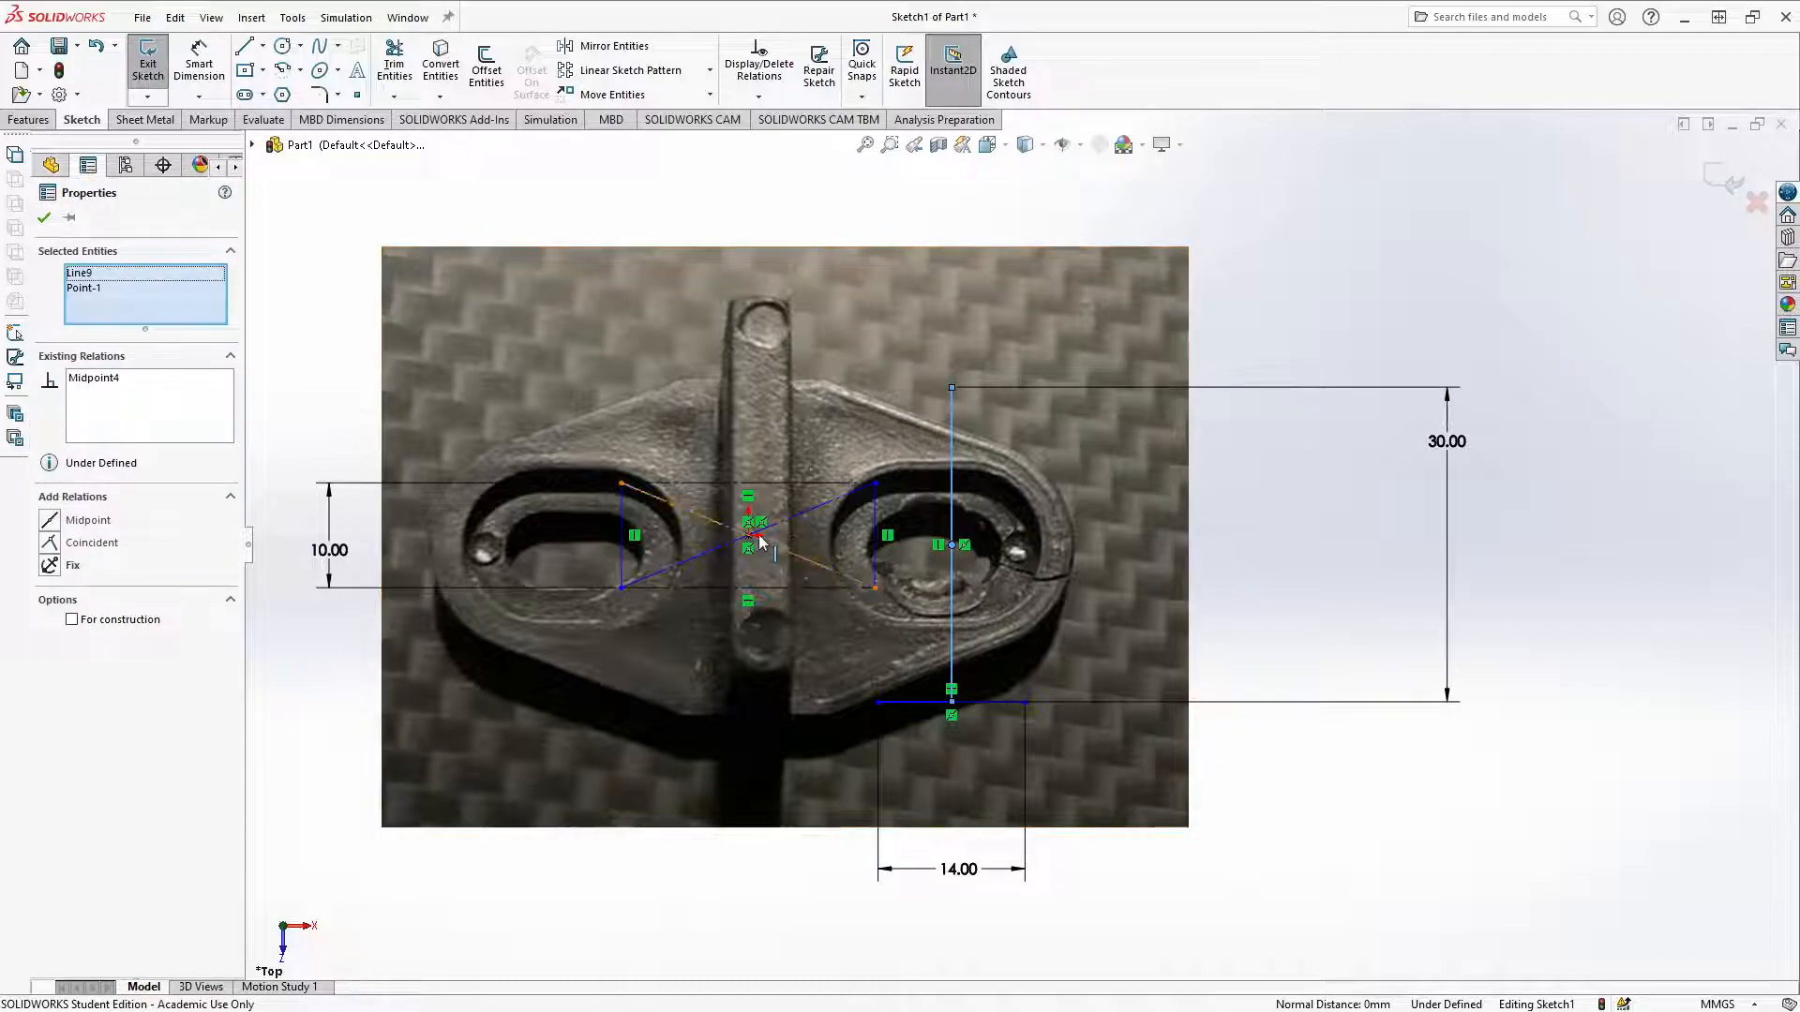
{"action": "left_click", "coordinate": [749, 535], "text": "ctrl"}
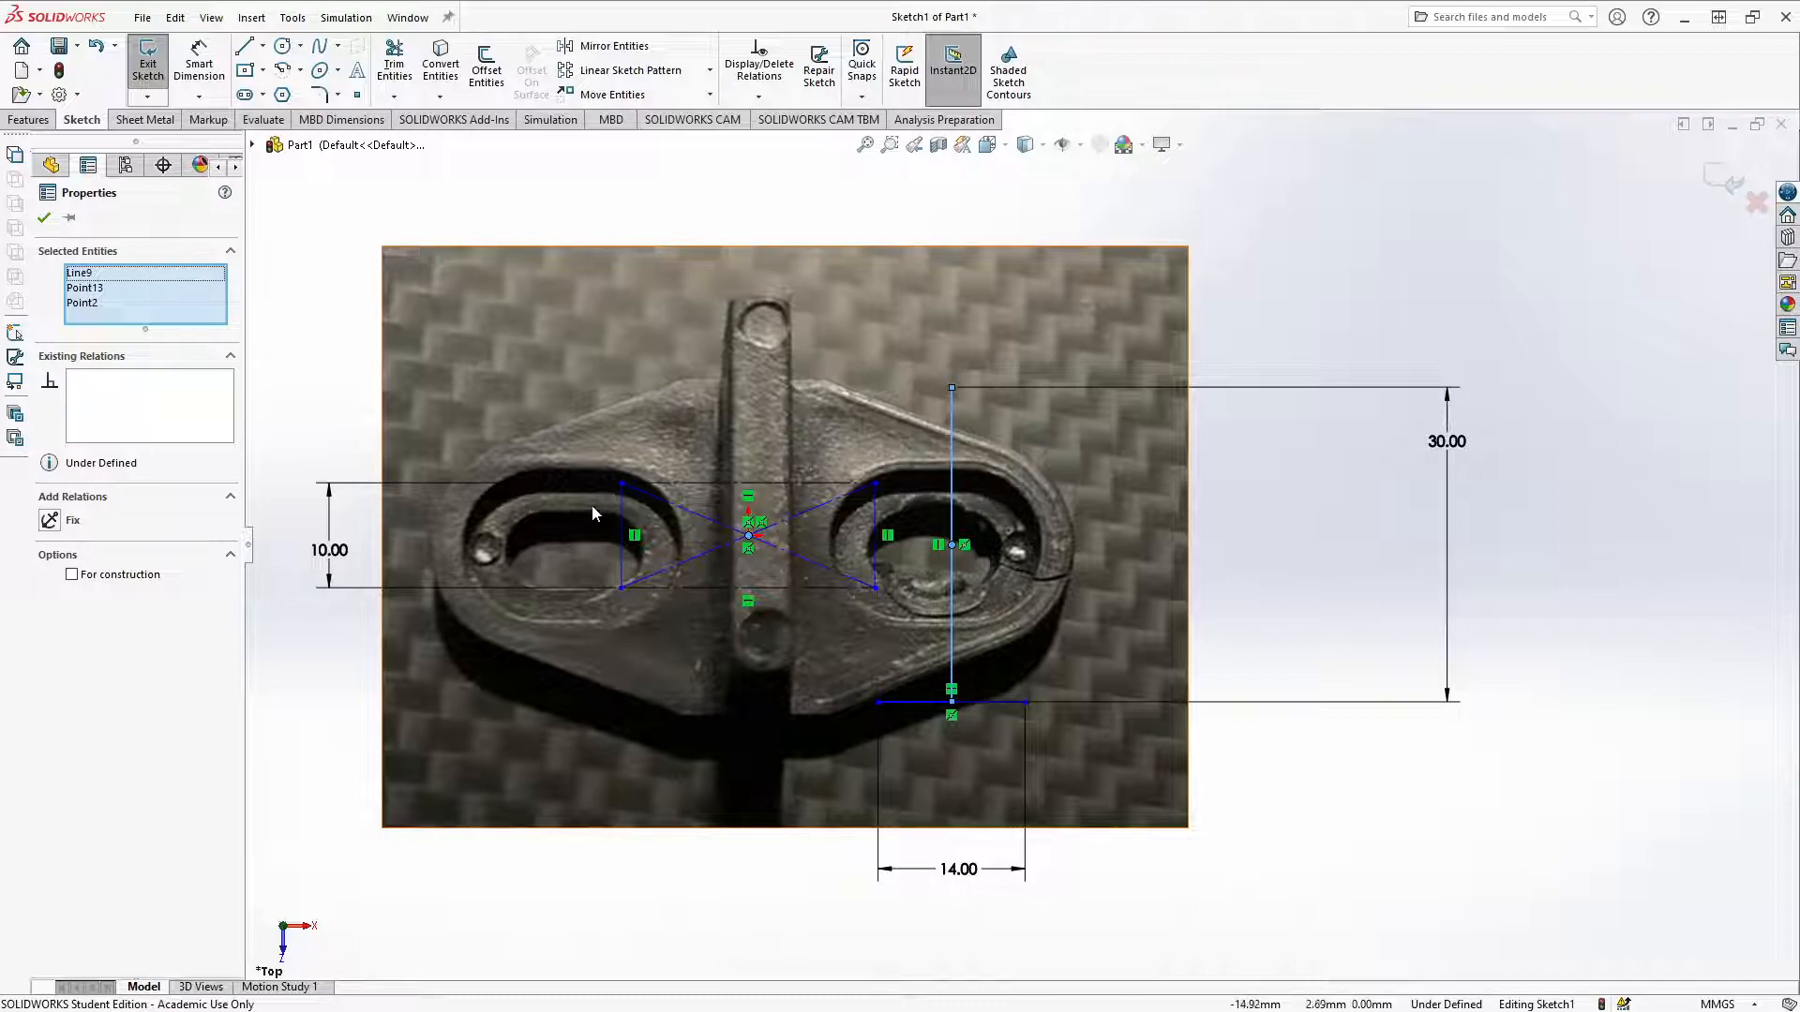
{"action": "left_click", "coordinate": [951, 588], "text": "ctrl"}
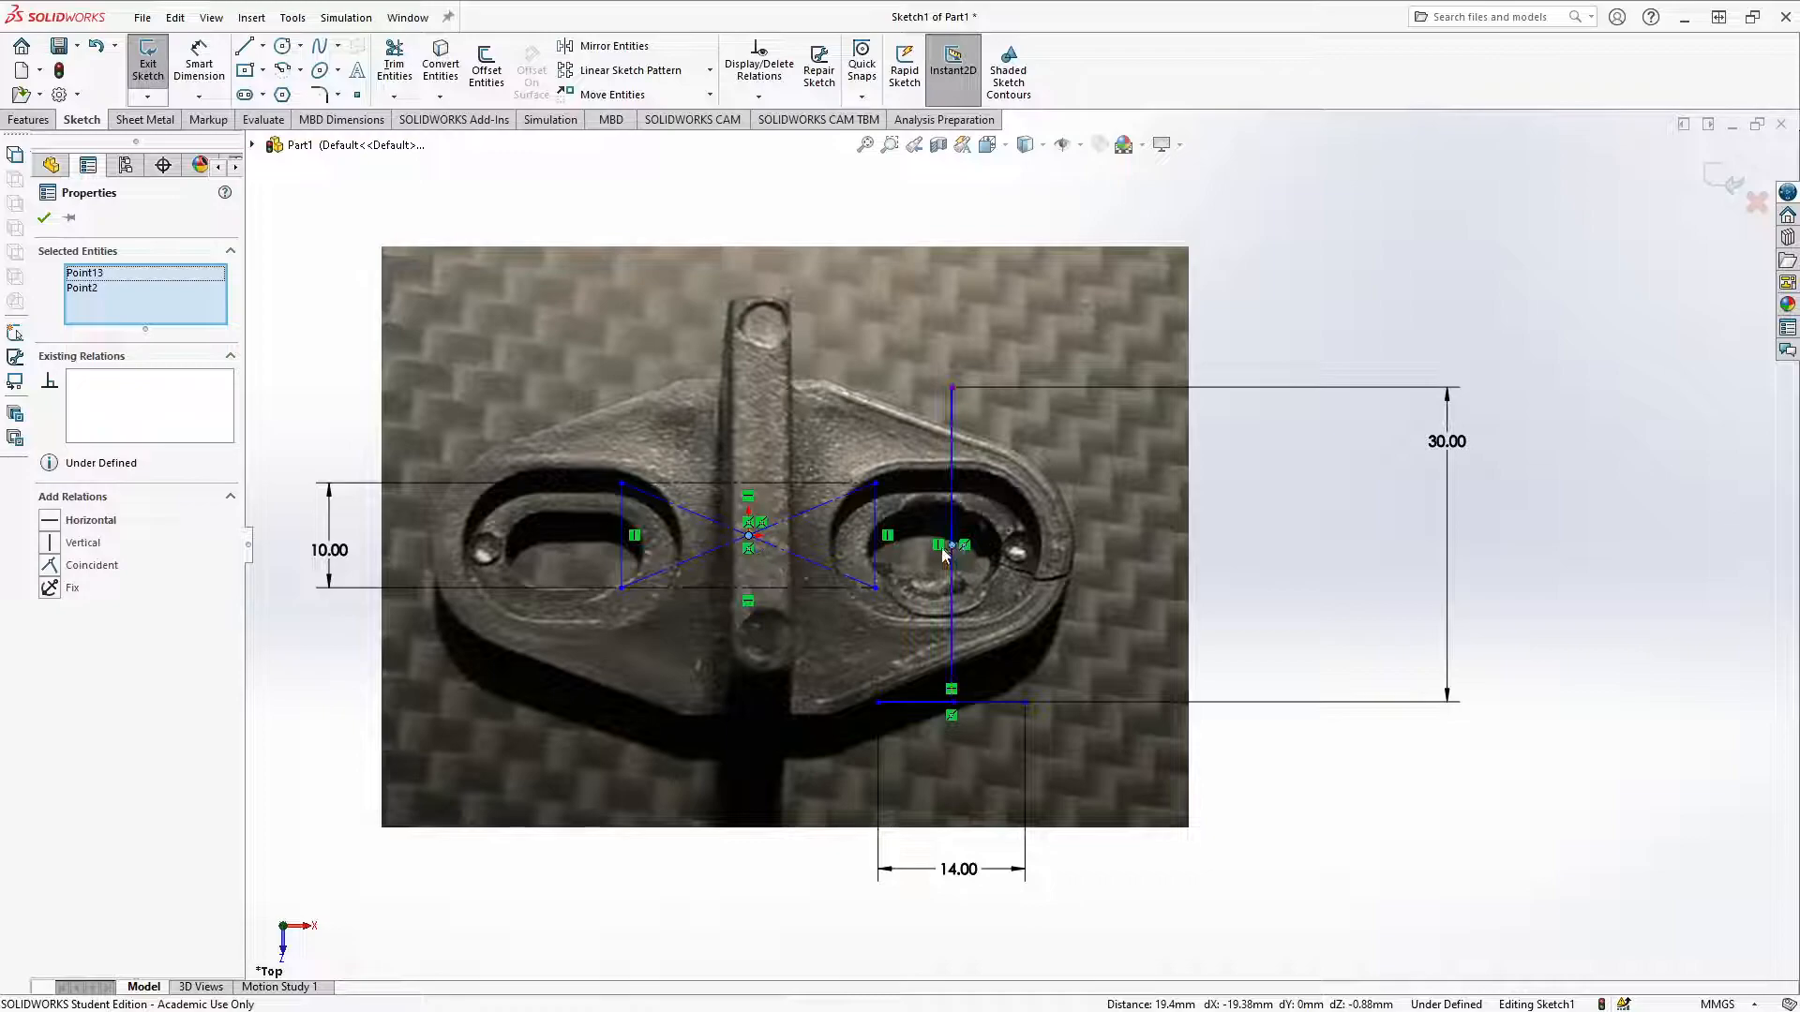
{"action": "left_click", "coordinate": [49, 565]}
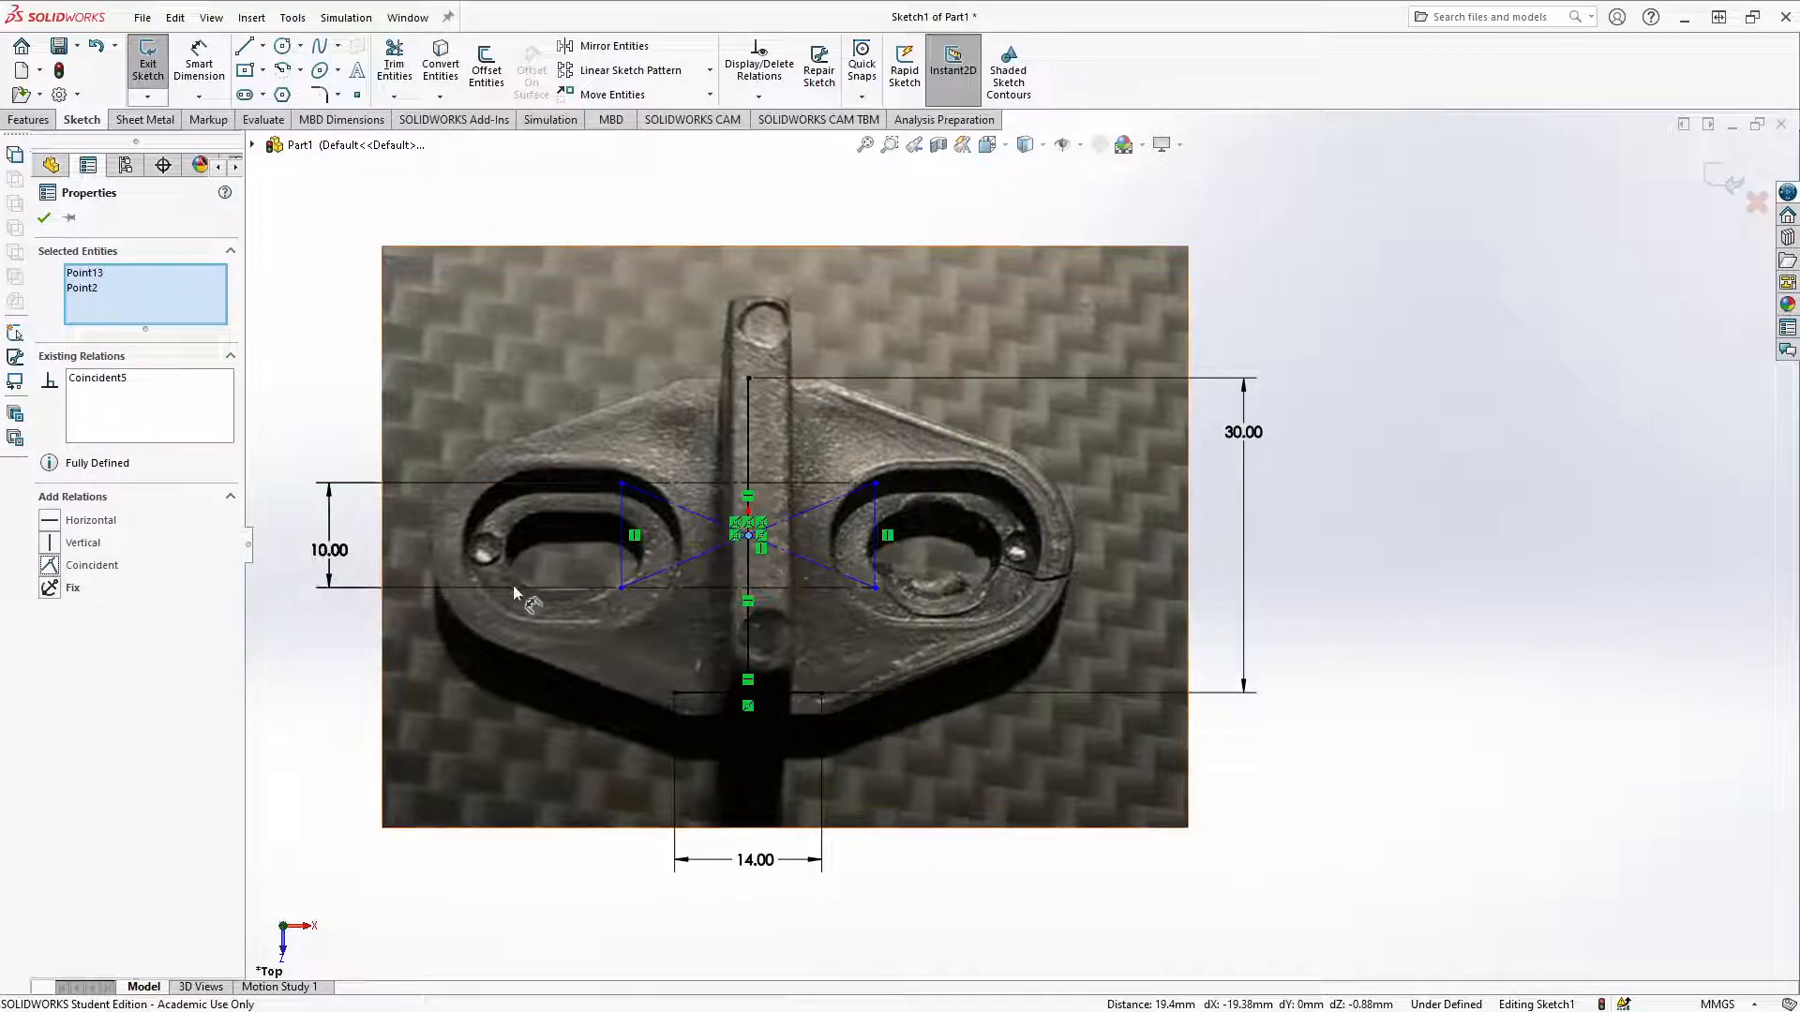
{"action": "left_click", "coordinate": [44, 220]}
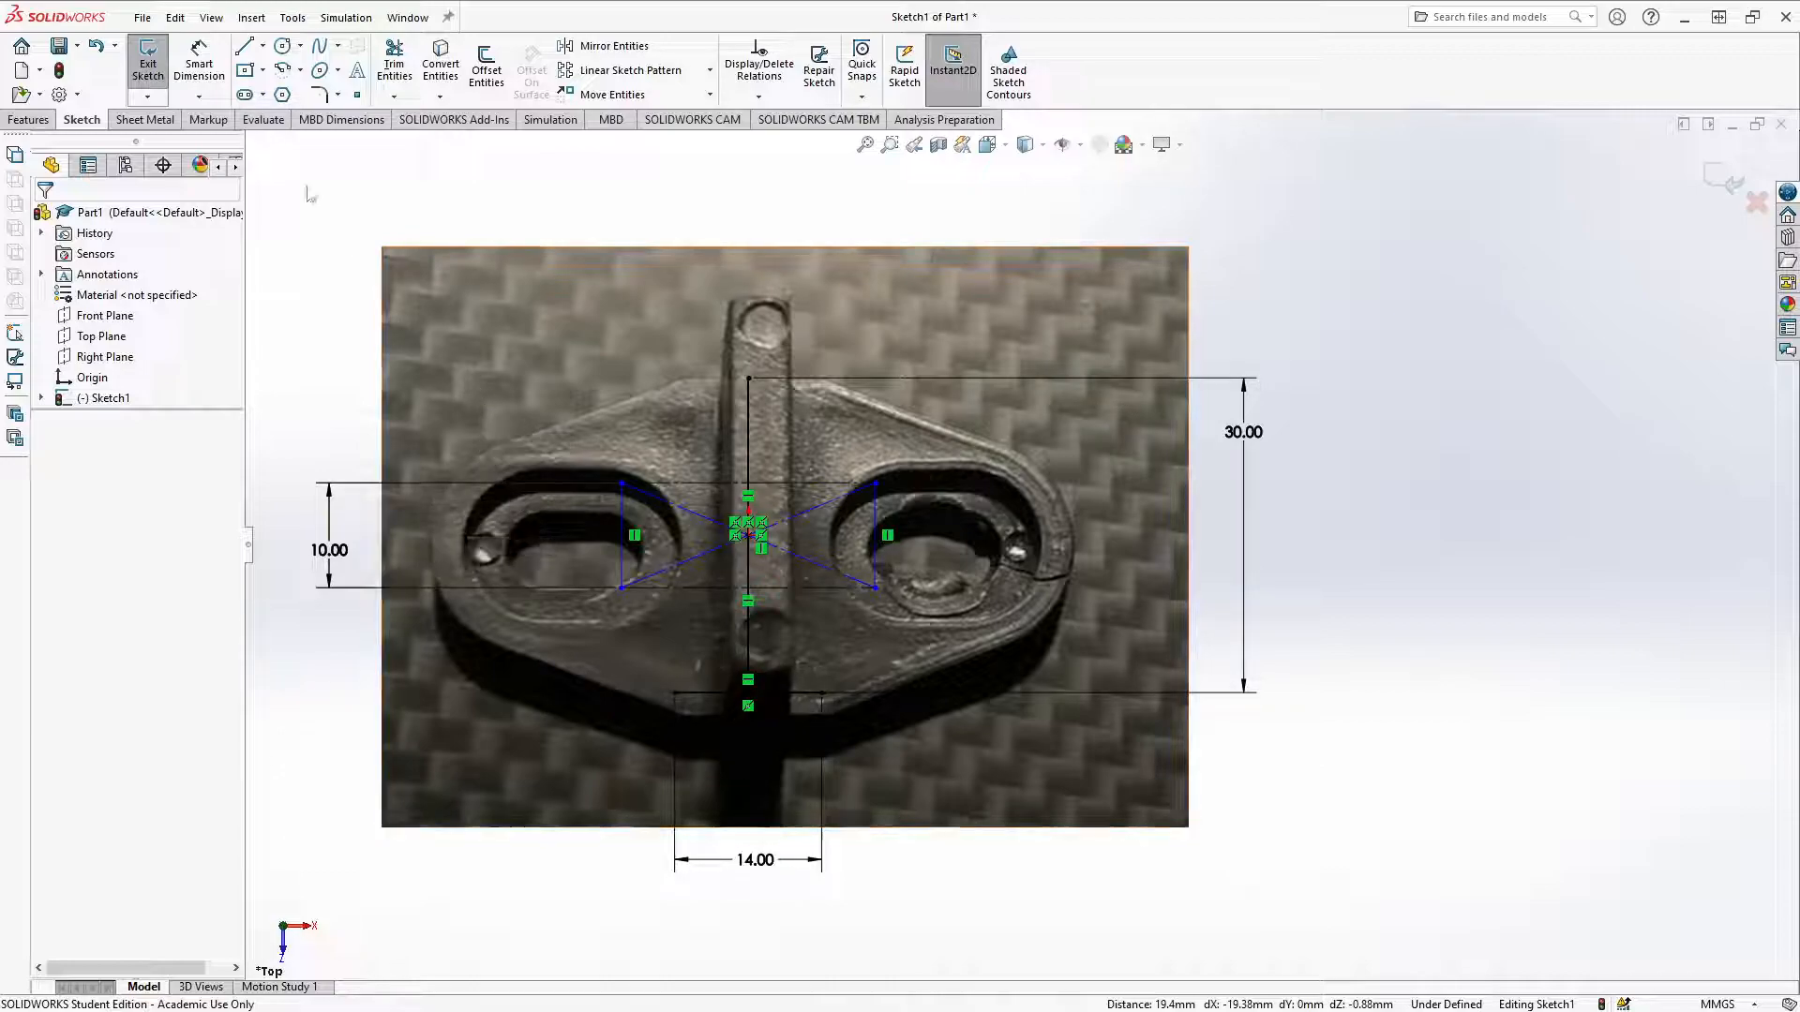
Step: Convert the 30 mm vertical centre line to construction geometry
{"action": "left_click", "coordinate": [243, 47]}
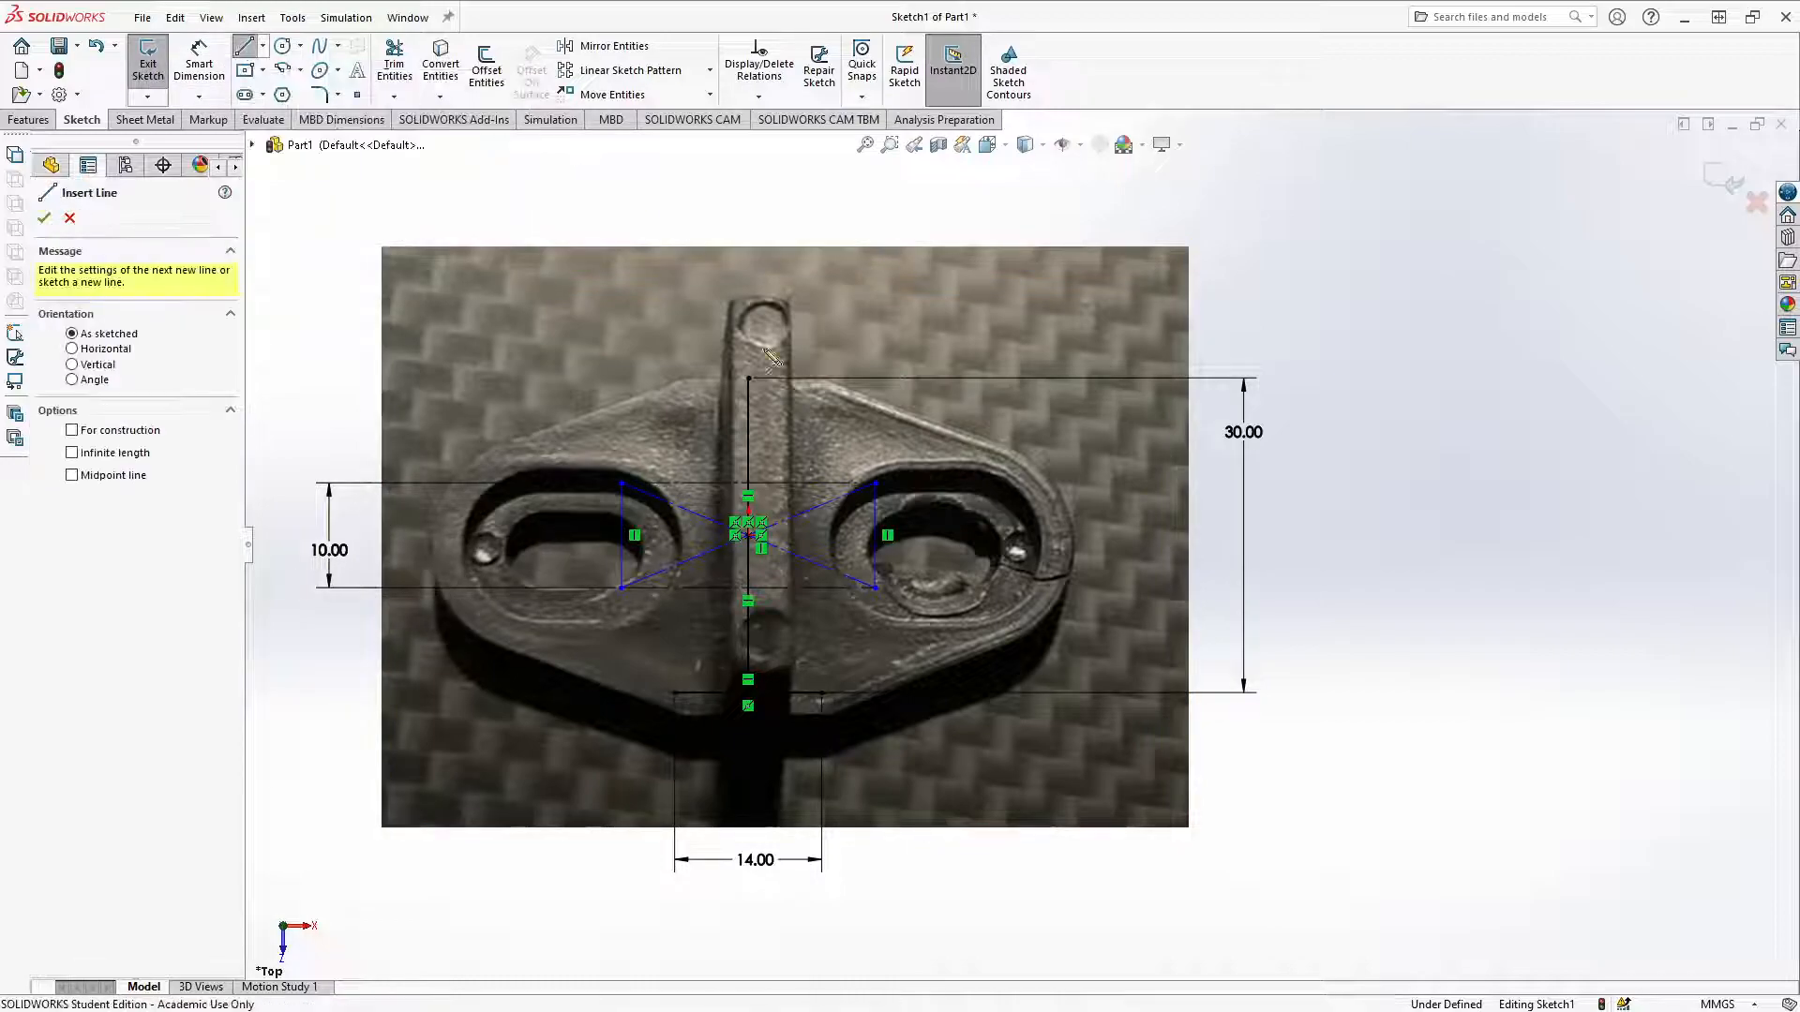
{"action": "key", "text": "Escape"}
{"action": "left_click", "coordinate": [750, 646]}
{"action": "key", "text": "Escape"}
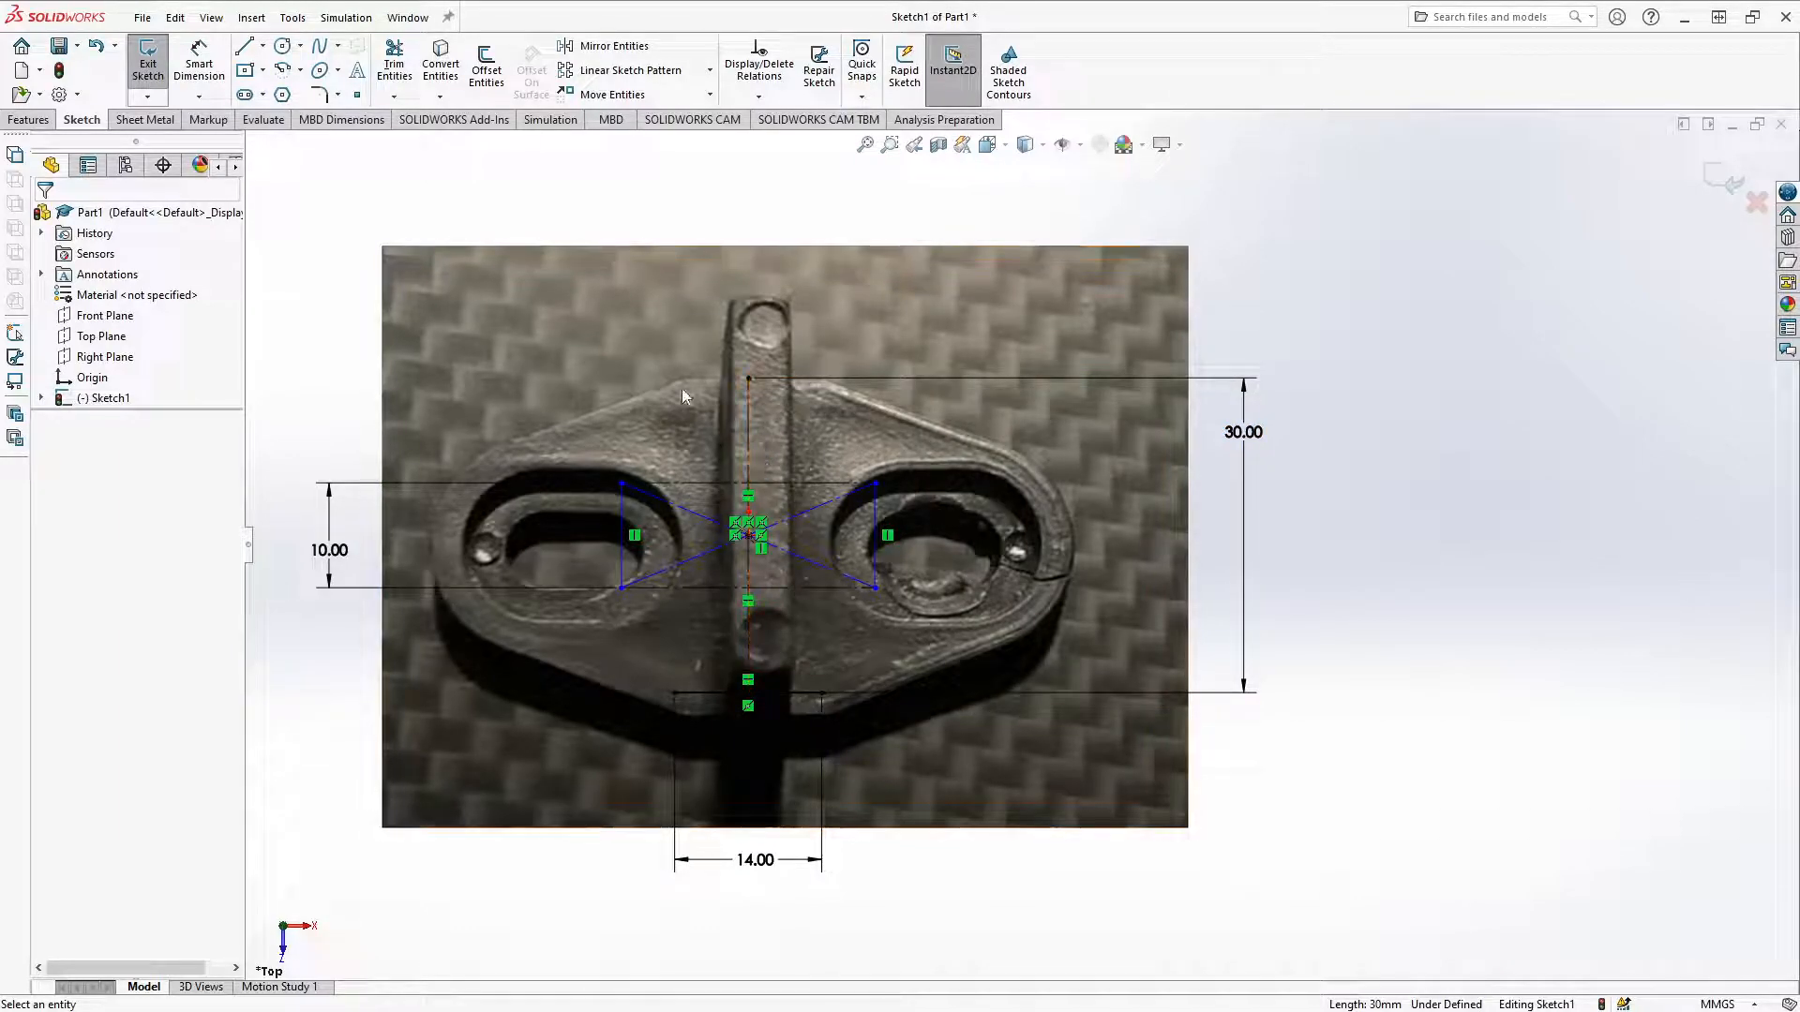
Step: Sketch a horizontal line about 30 mm long from the origin to the outer edge of the part's left lobe
{"action": "left_click", "coordinate": [242, 45]}
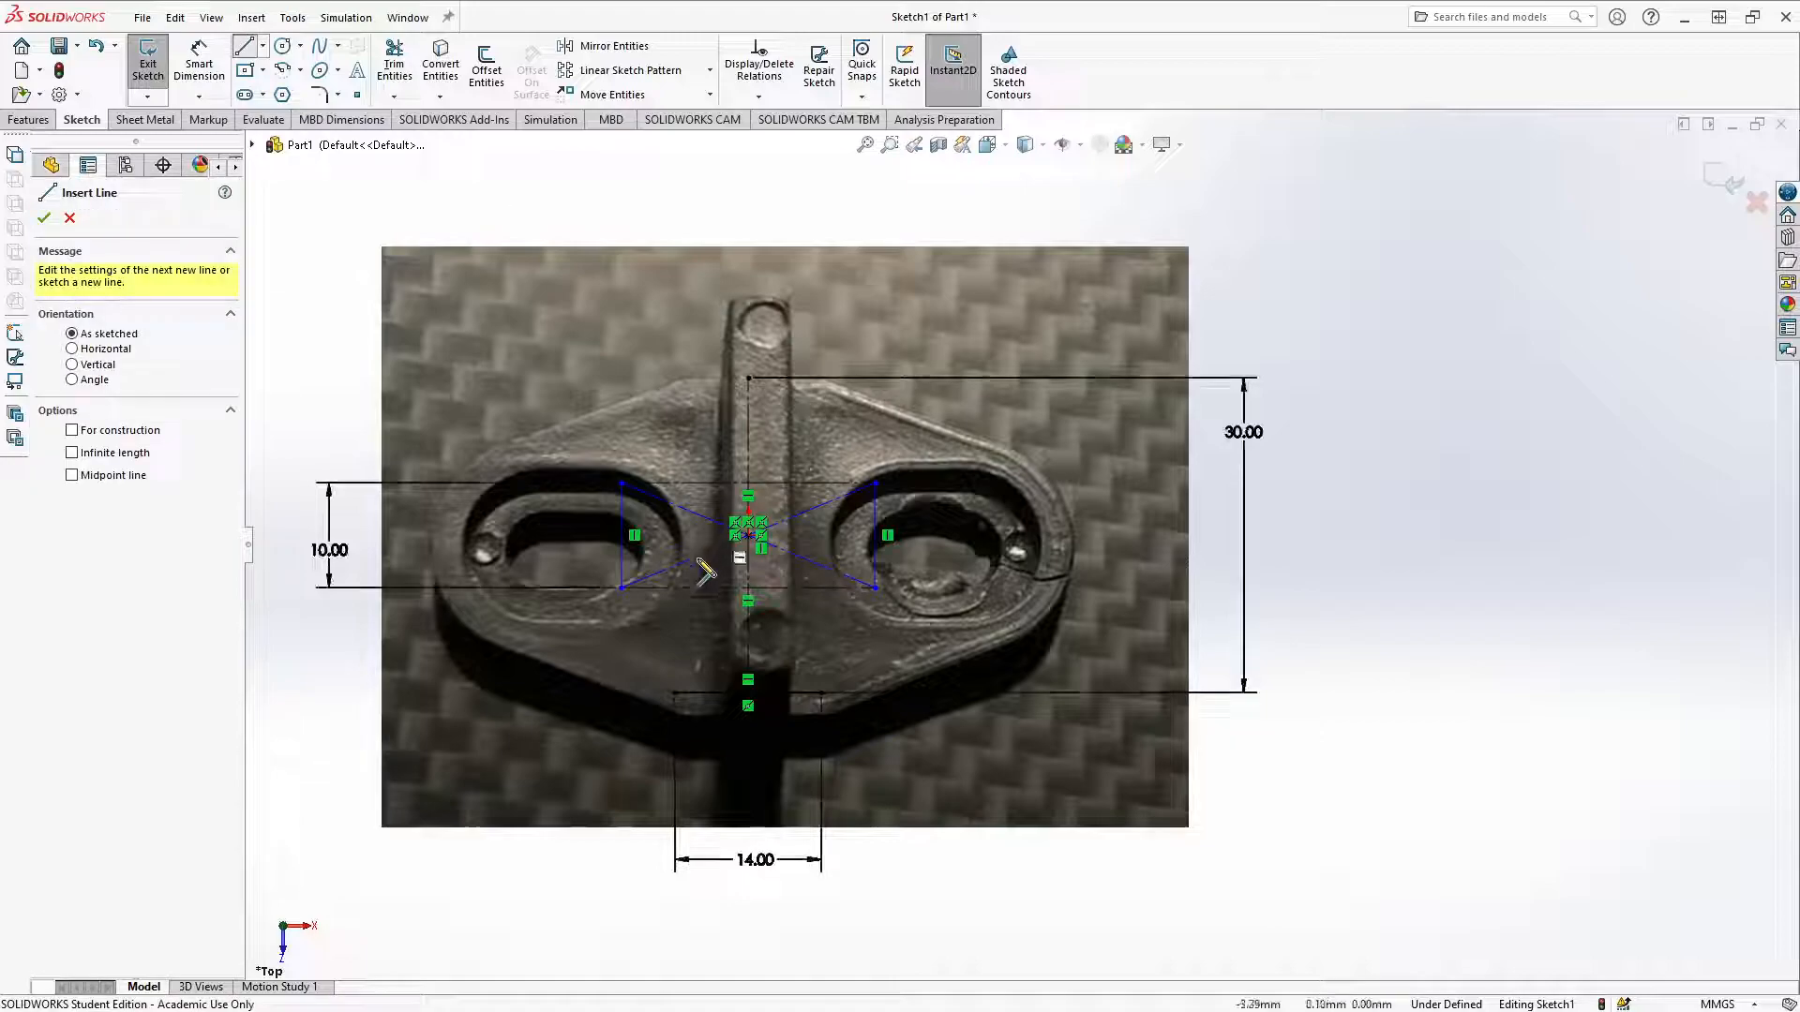
{"action": "left_click", "coordinate": [748, 535]}
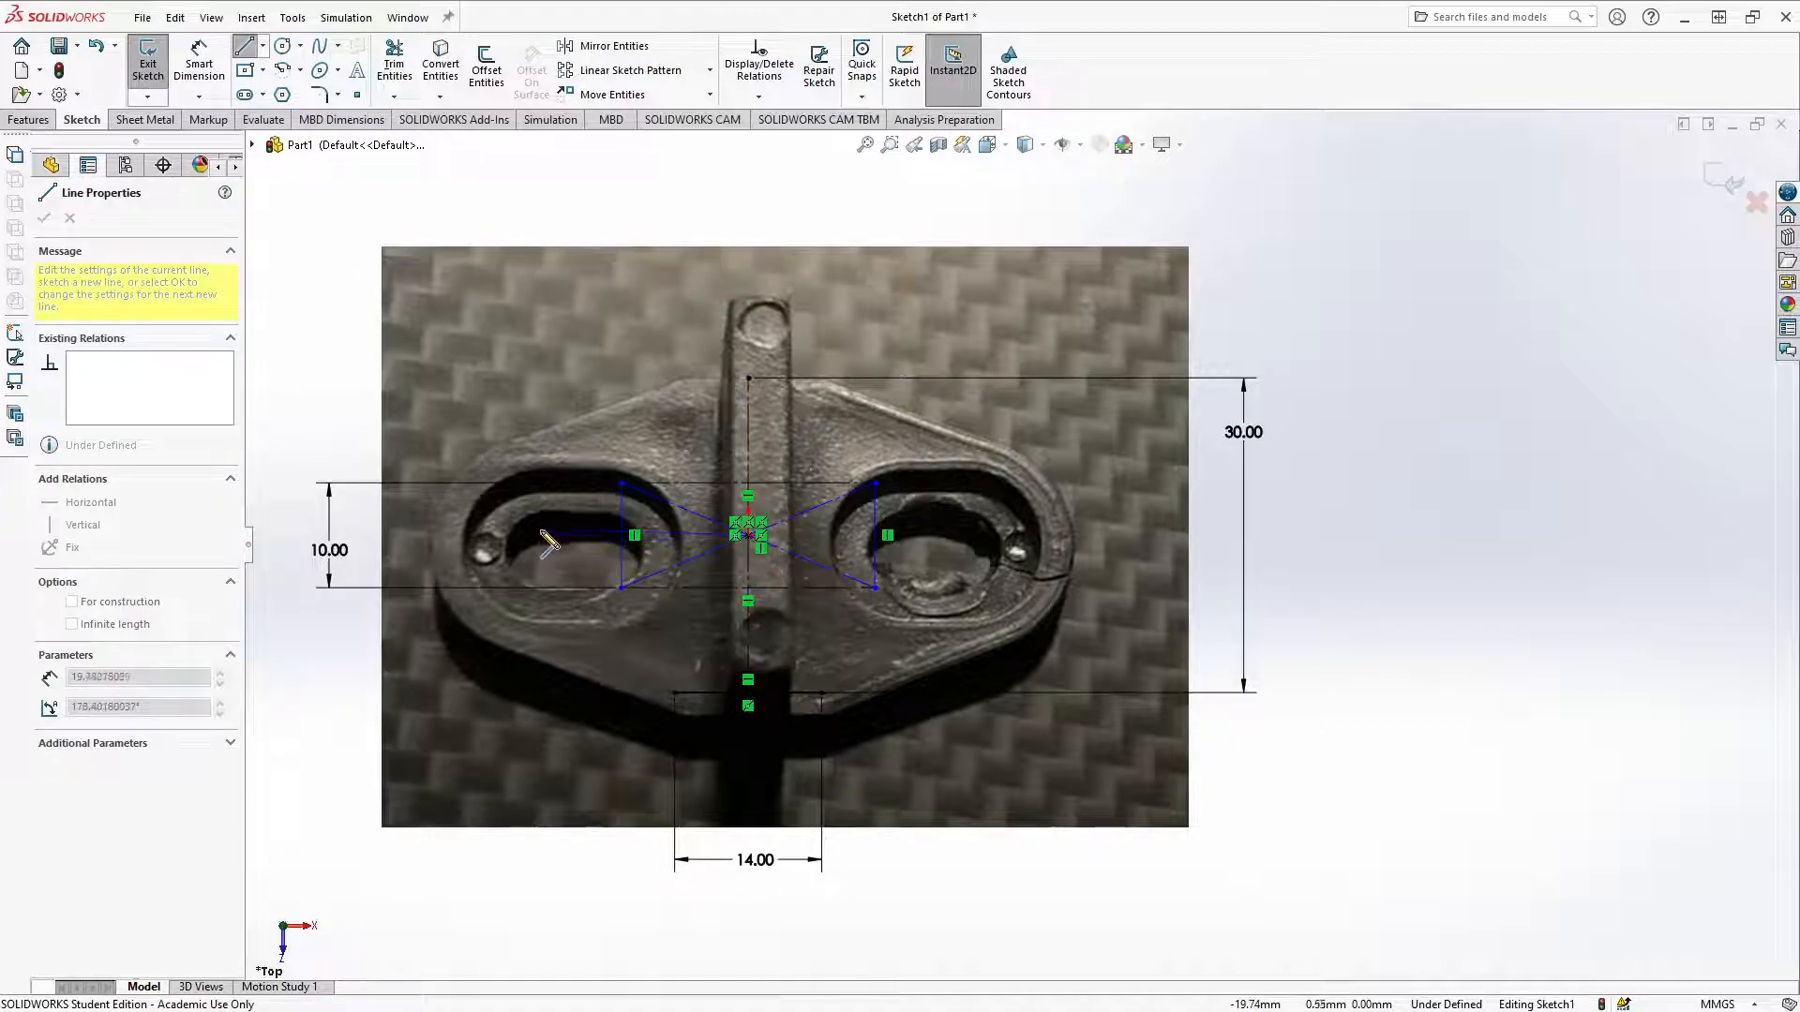
{"action": "left_click", "coordinate": [434, 535]}
{"action": "key", "text": "Escape"}
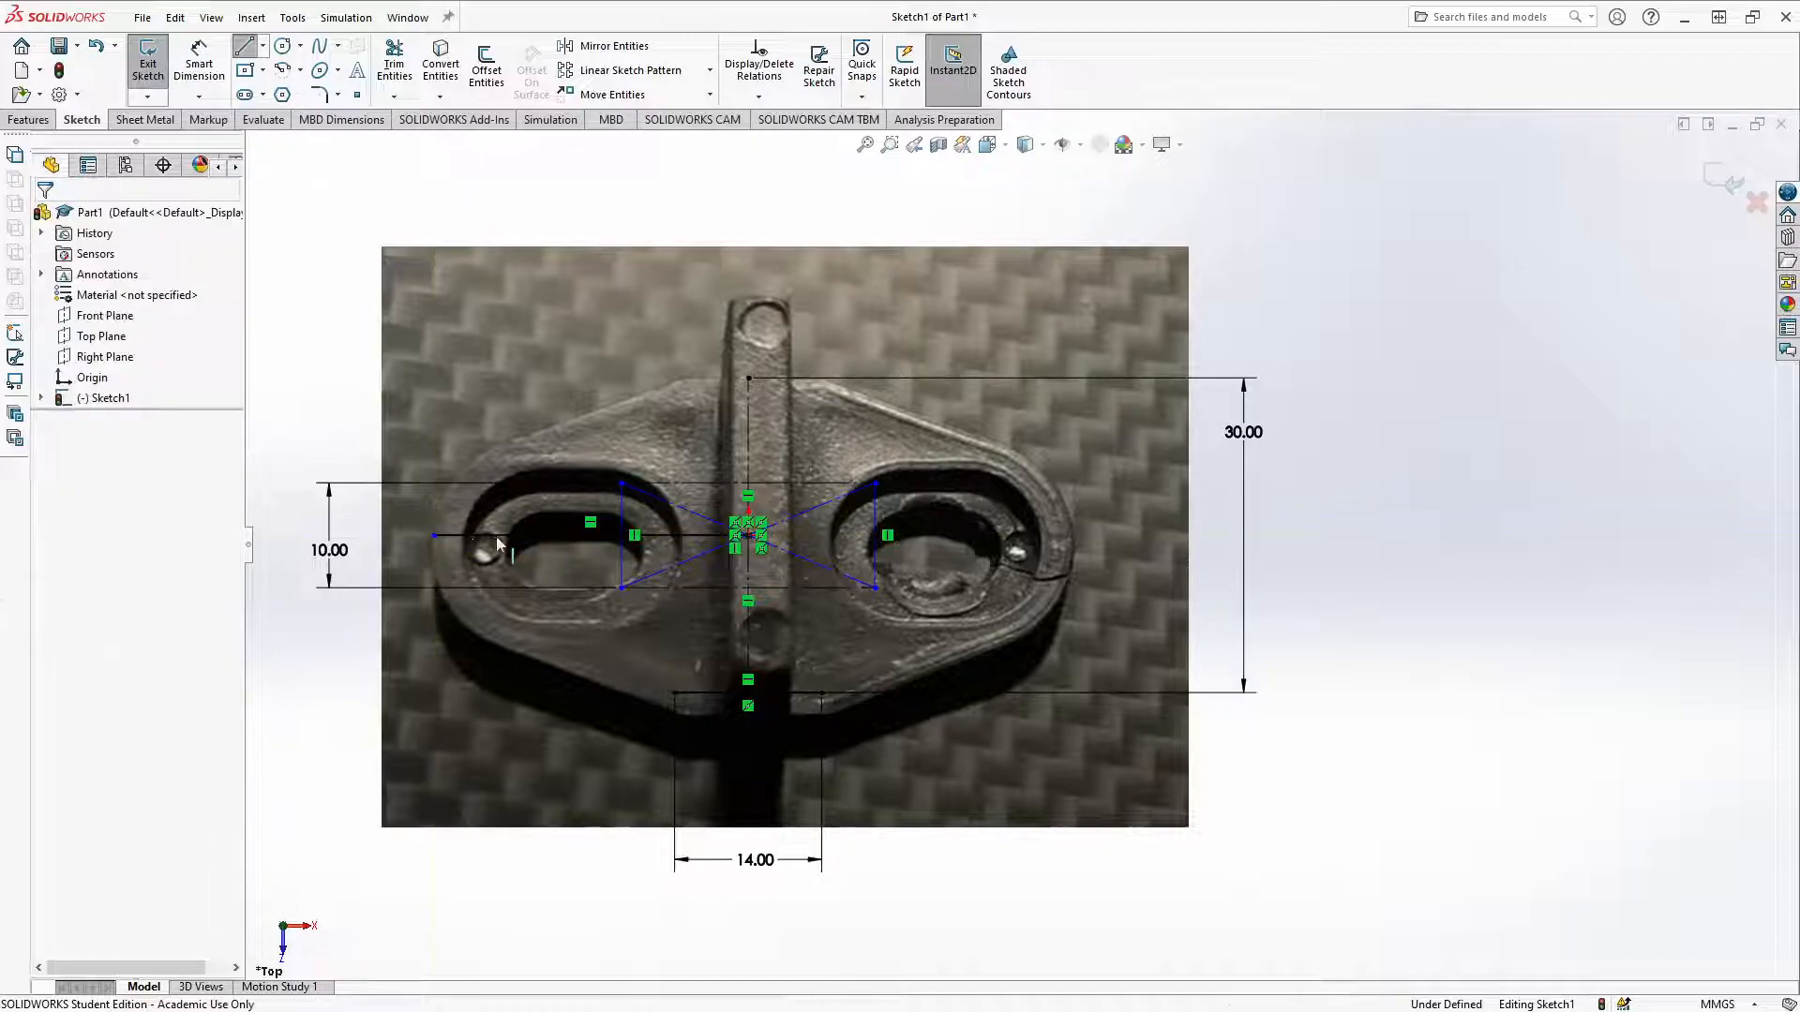
Step: Dimension the horizontal line across the left lobe to 30 mm, with the dimension below the lobe
{"action": "left_click", "coordinate": [503, 536]}
{"action": "key", "text": "d"}
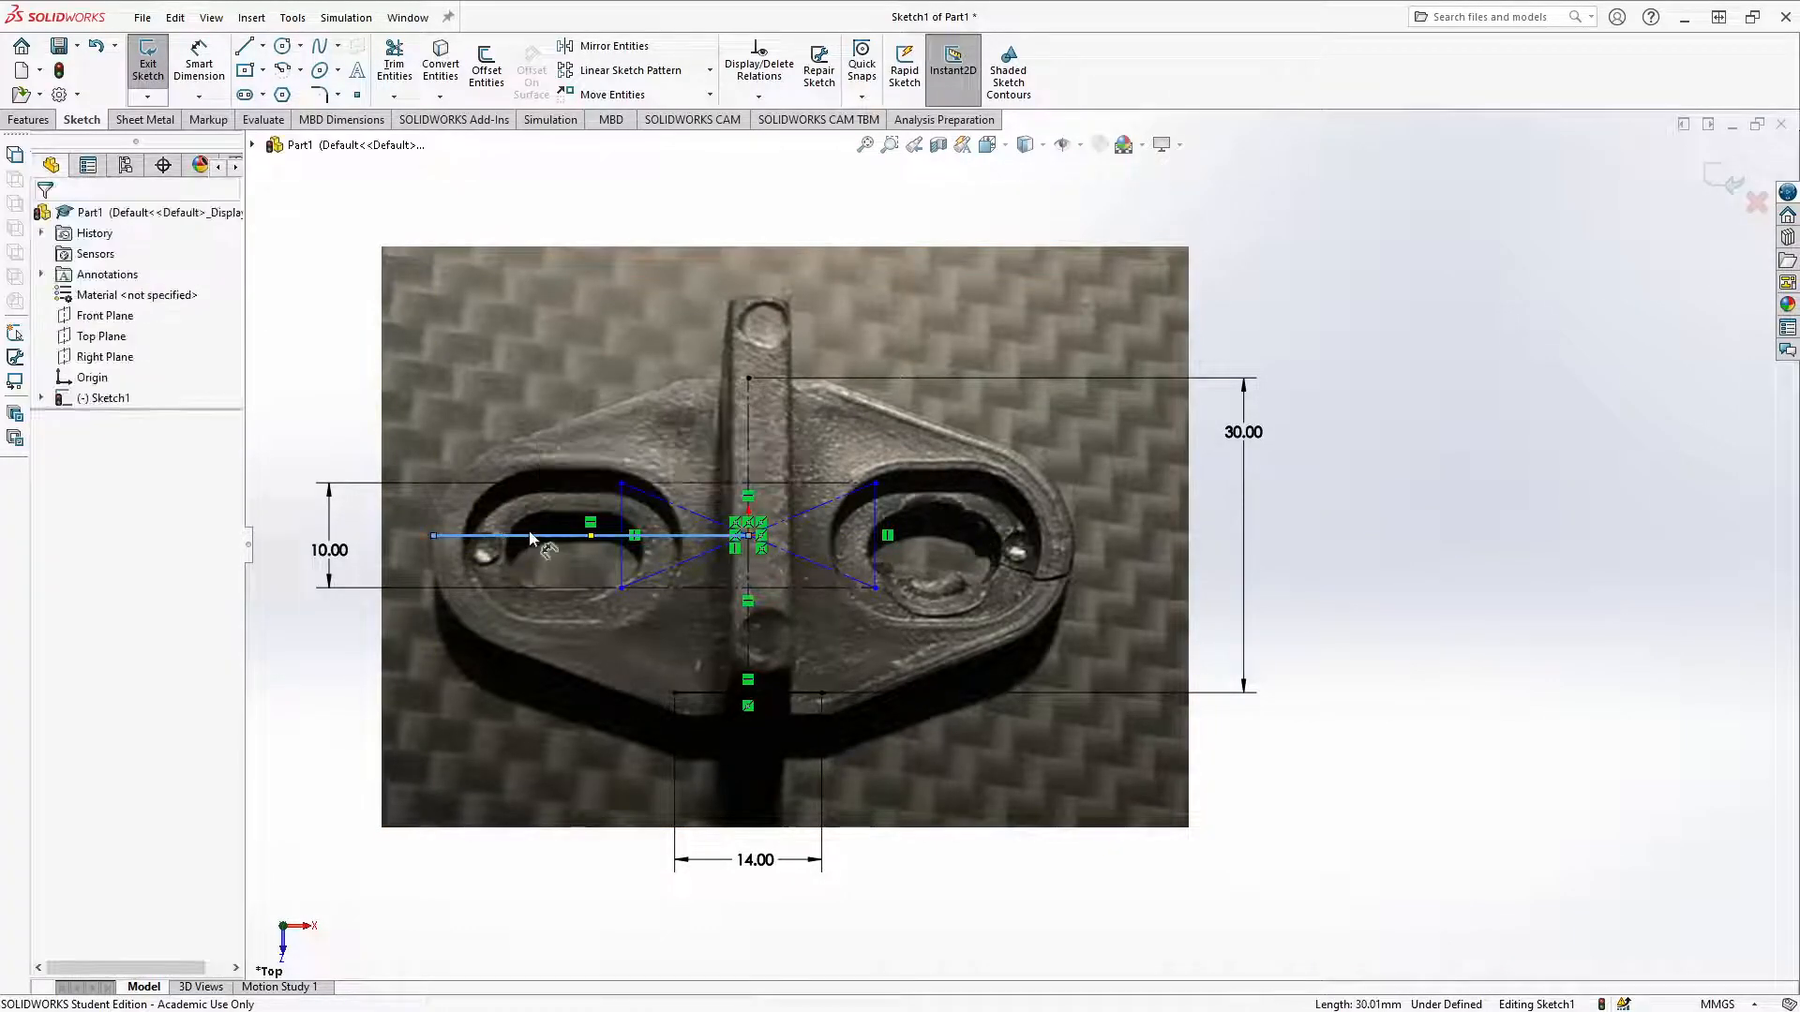
{"action": "left_click", "coordinate": [544, 538]}
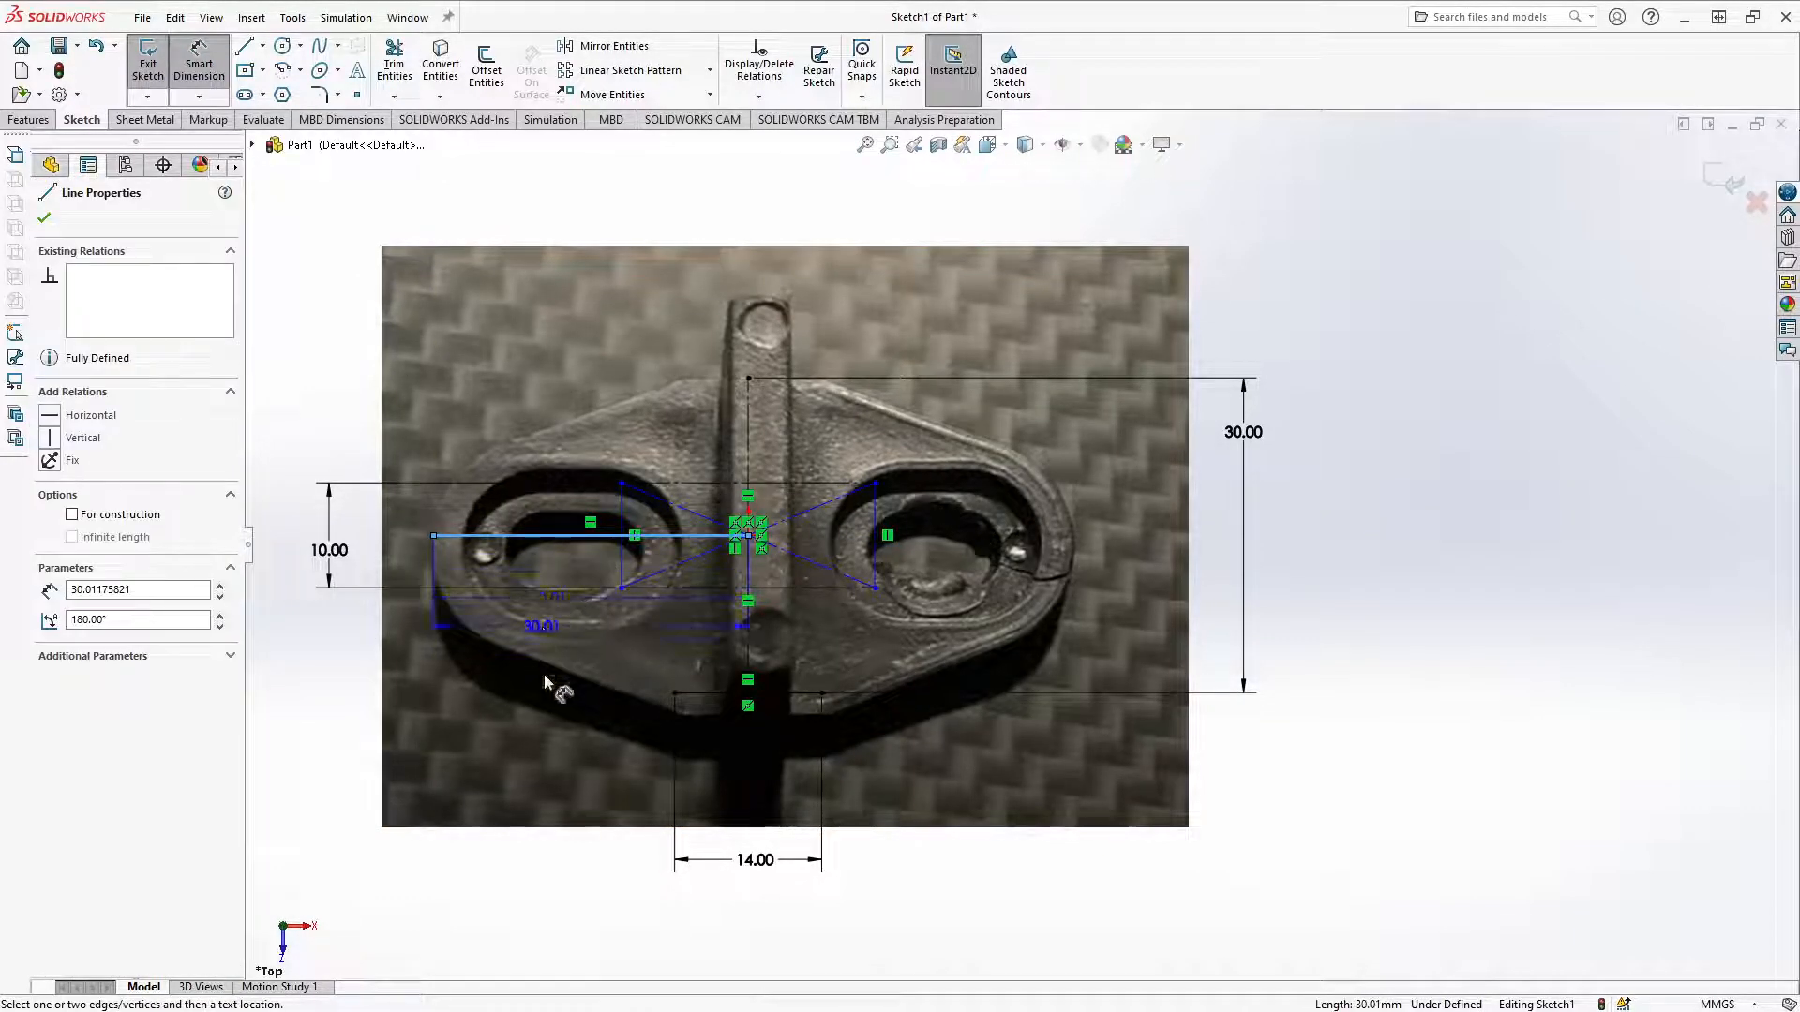
{"action": "left_click", "coordinate": [561, 776]}
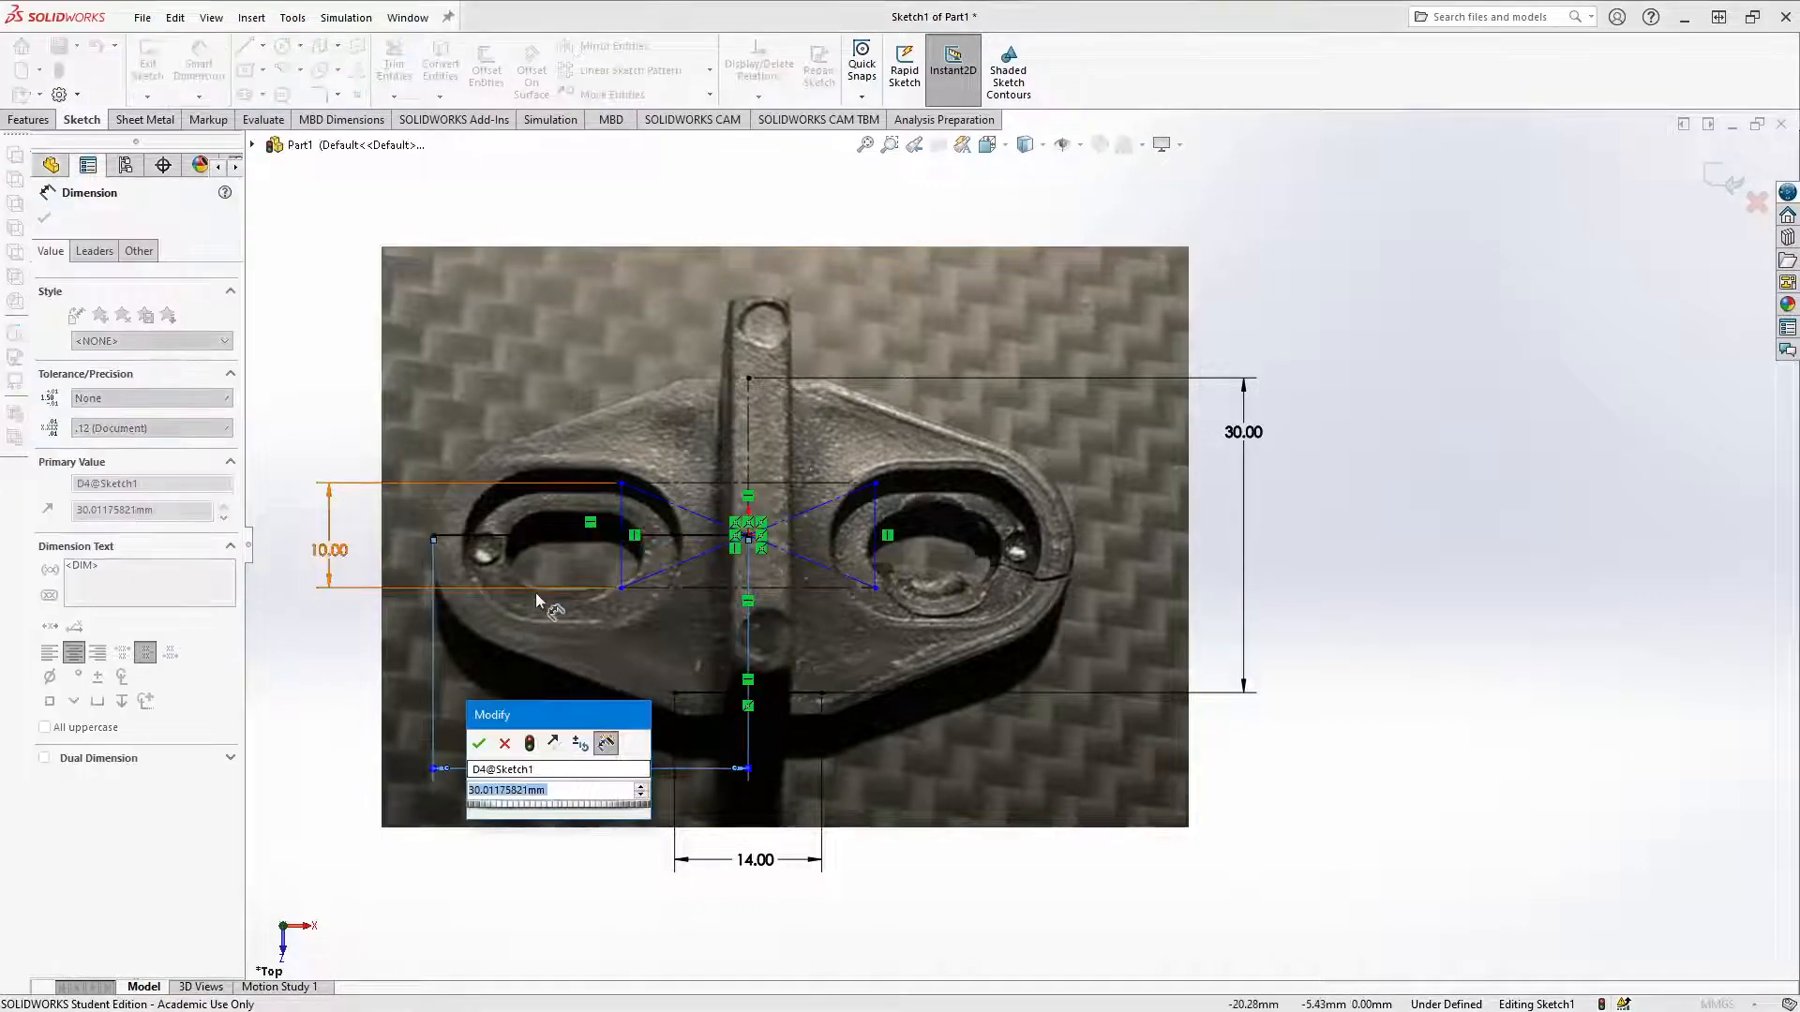
{"action": "type", "text": "30"}
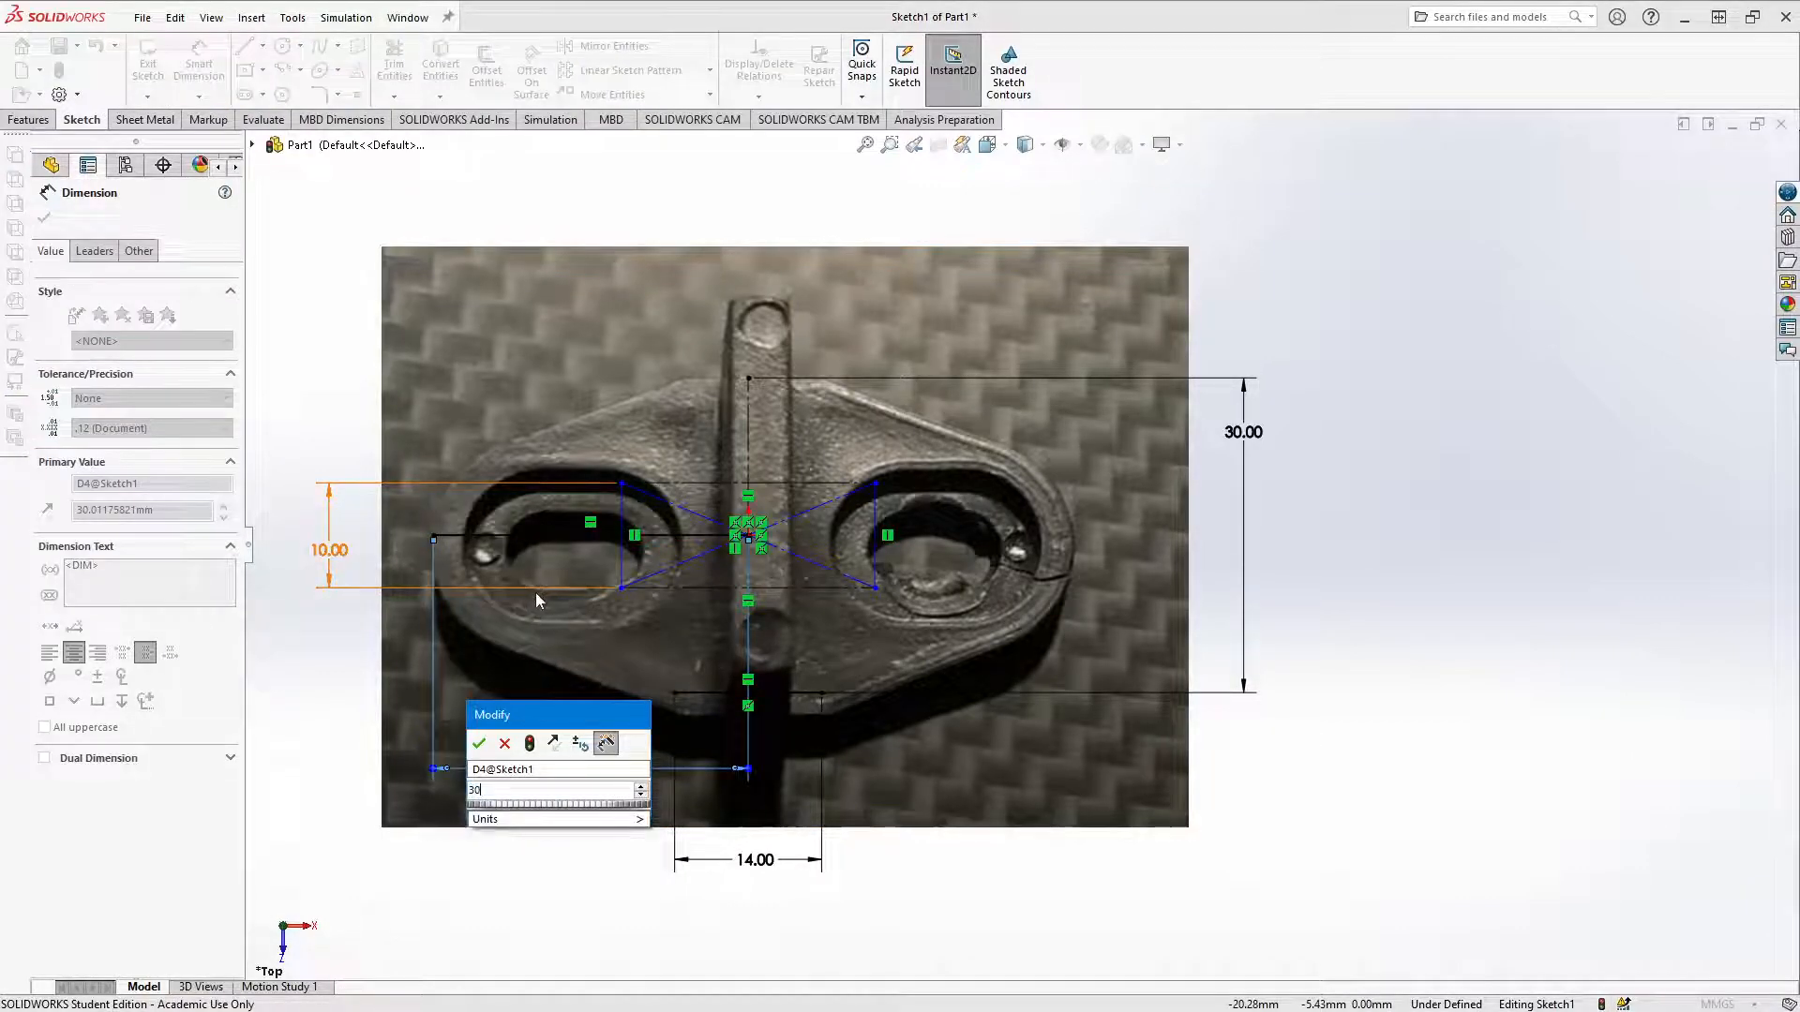
{"action": "key", "text": "Return"}
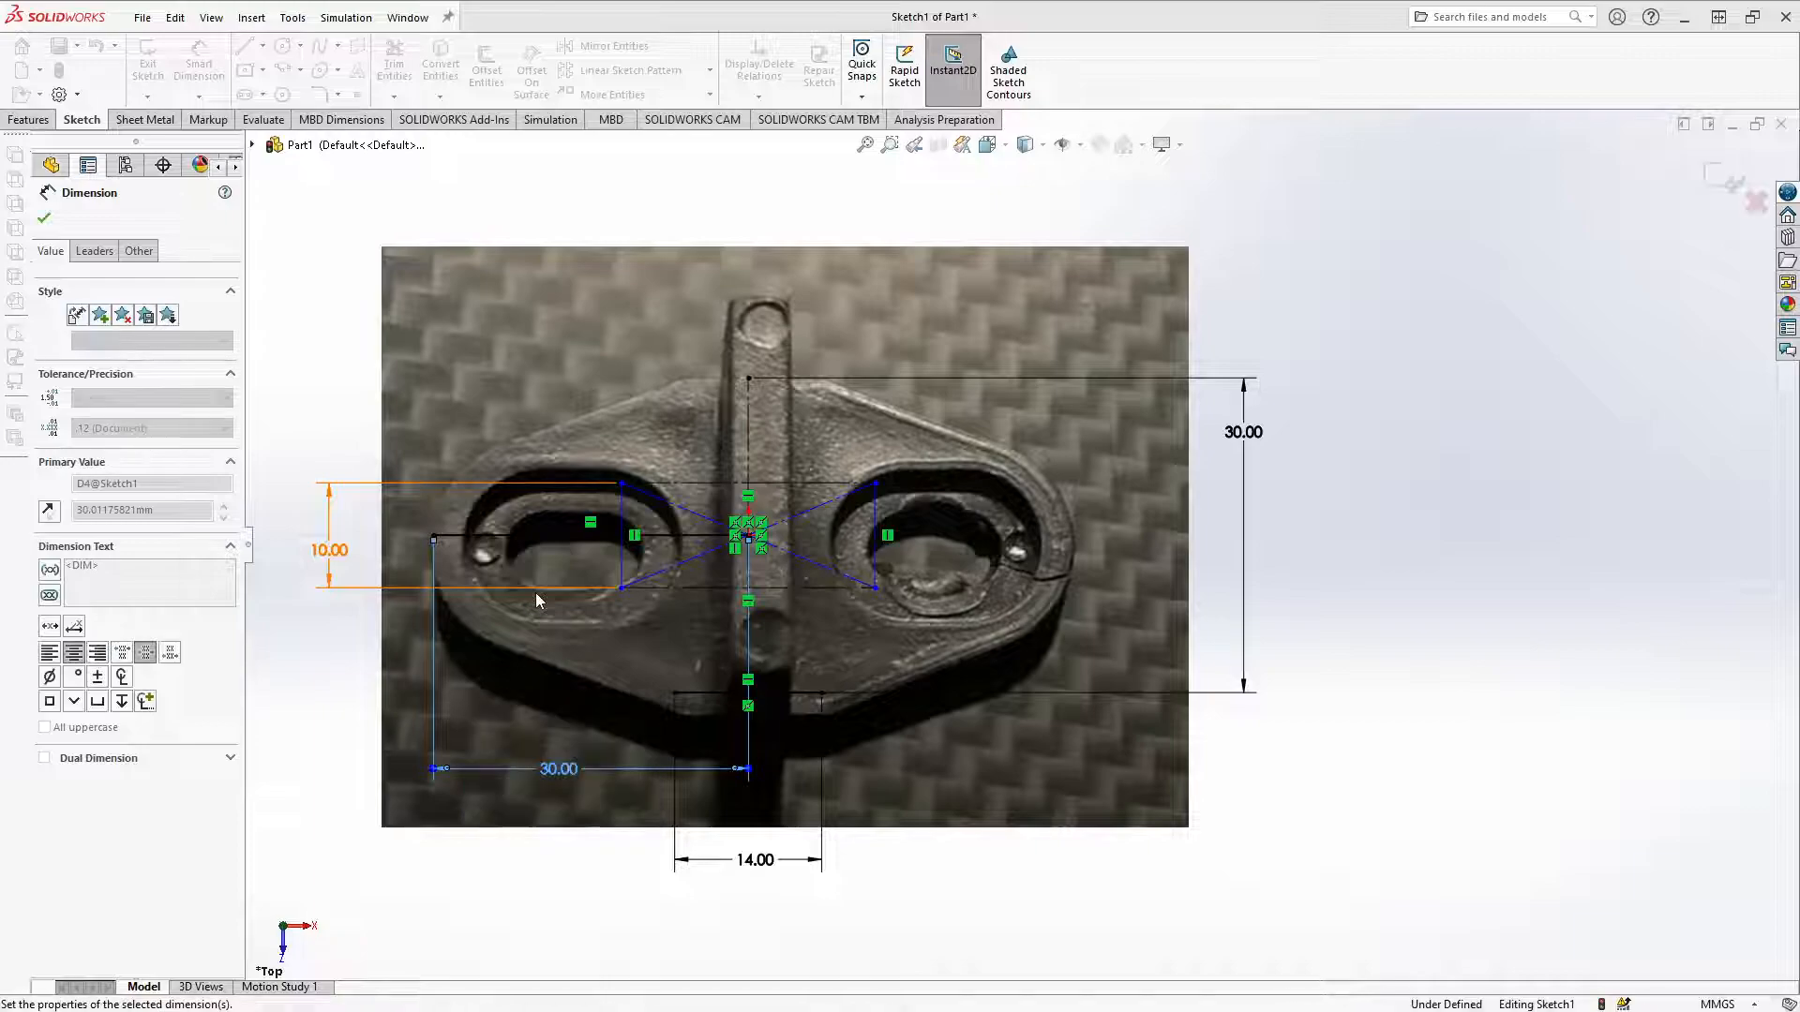
{"action": "key", "text": "Escape"}
Step: Convert the 30 mm horizontal line across the left lobe to construction geometry
{"action": "left_click", "coordinate": [487, 546]}
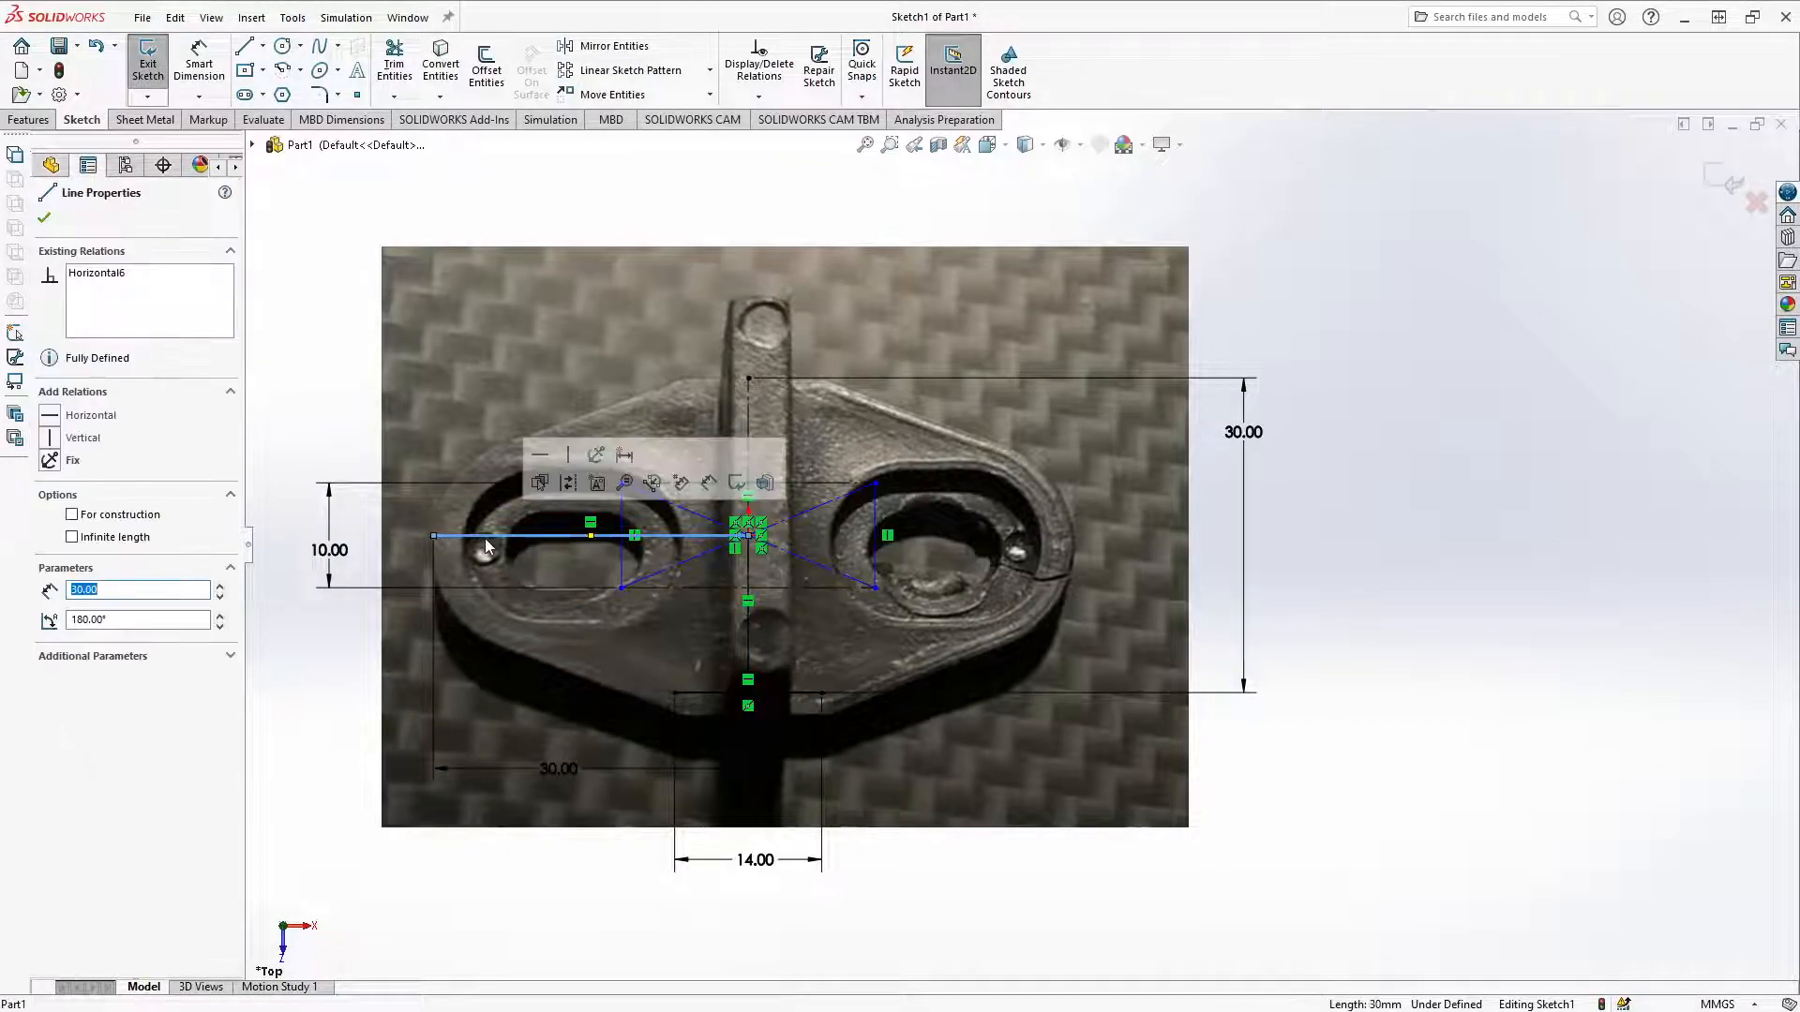
{"action": "key", "text": "Escape"}
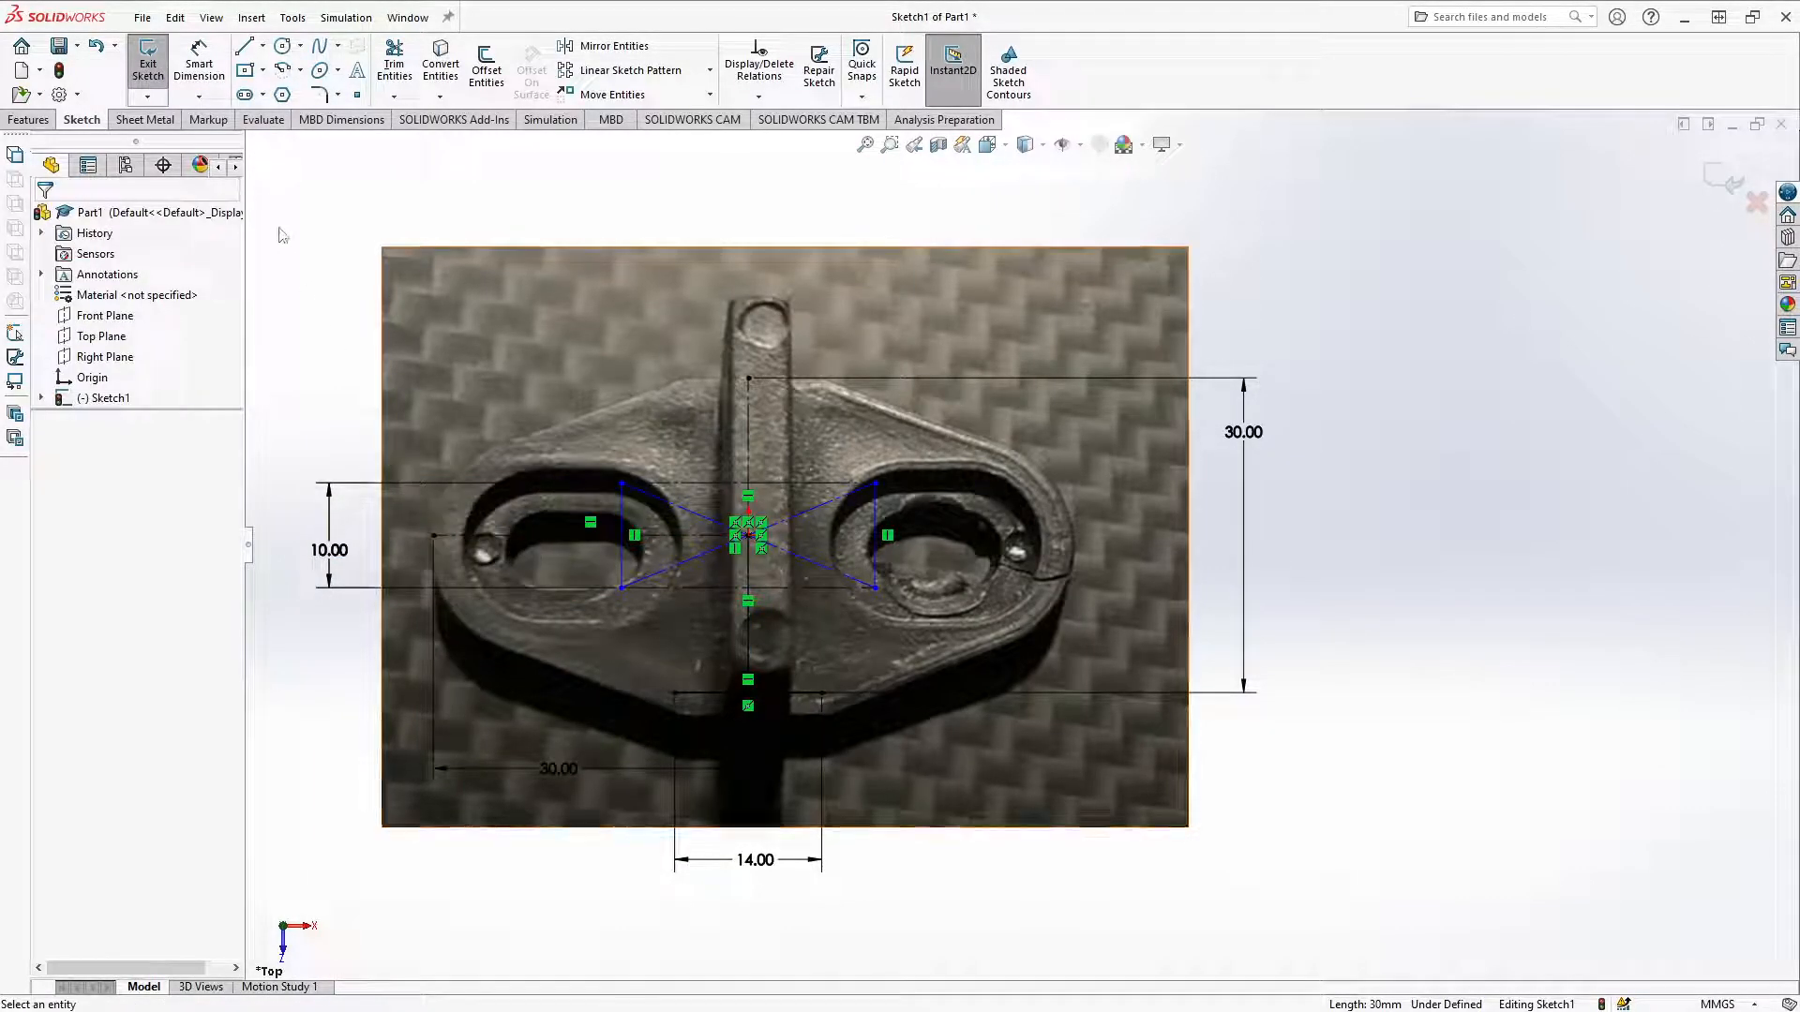
{"action": "left_click", "coordinate": [511, 551]}
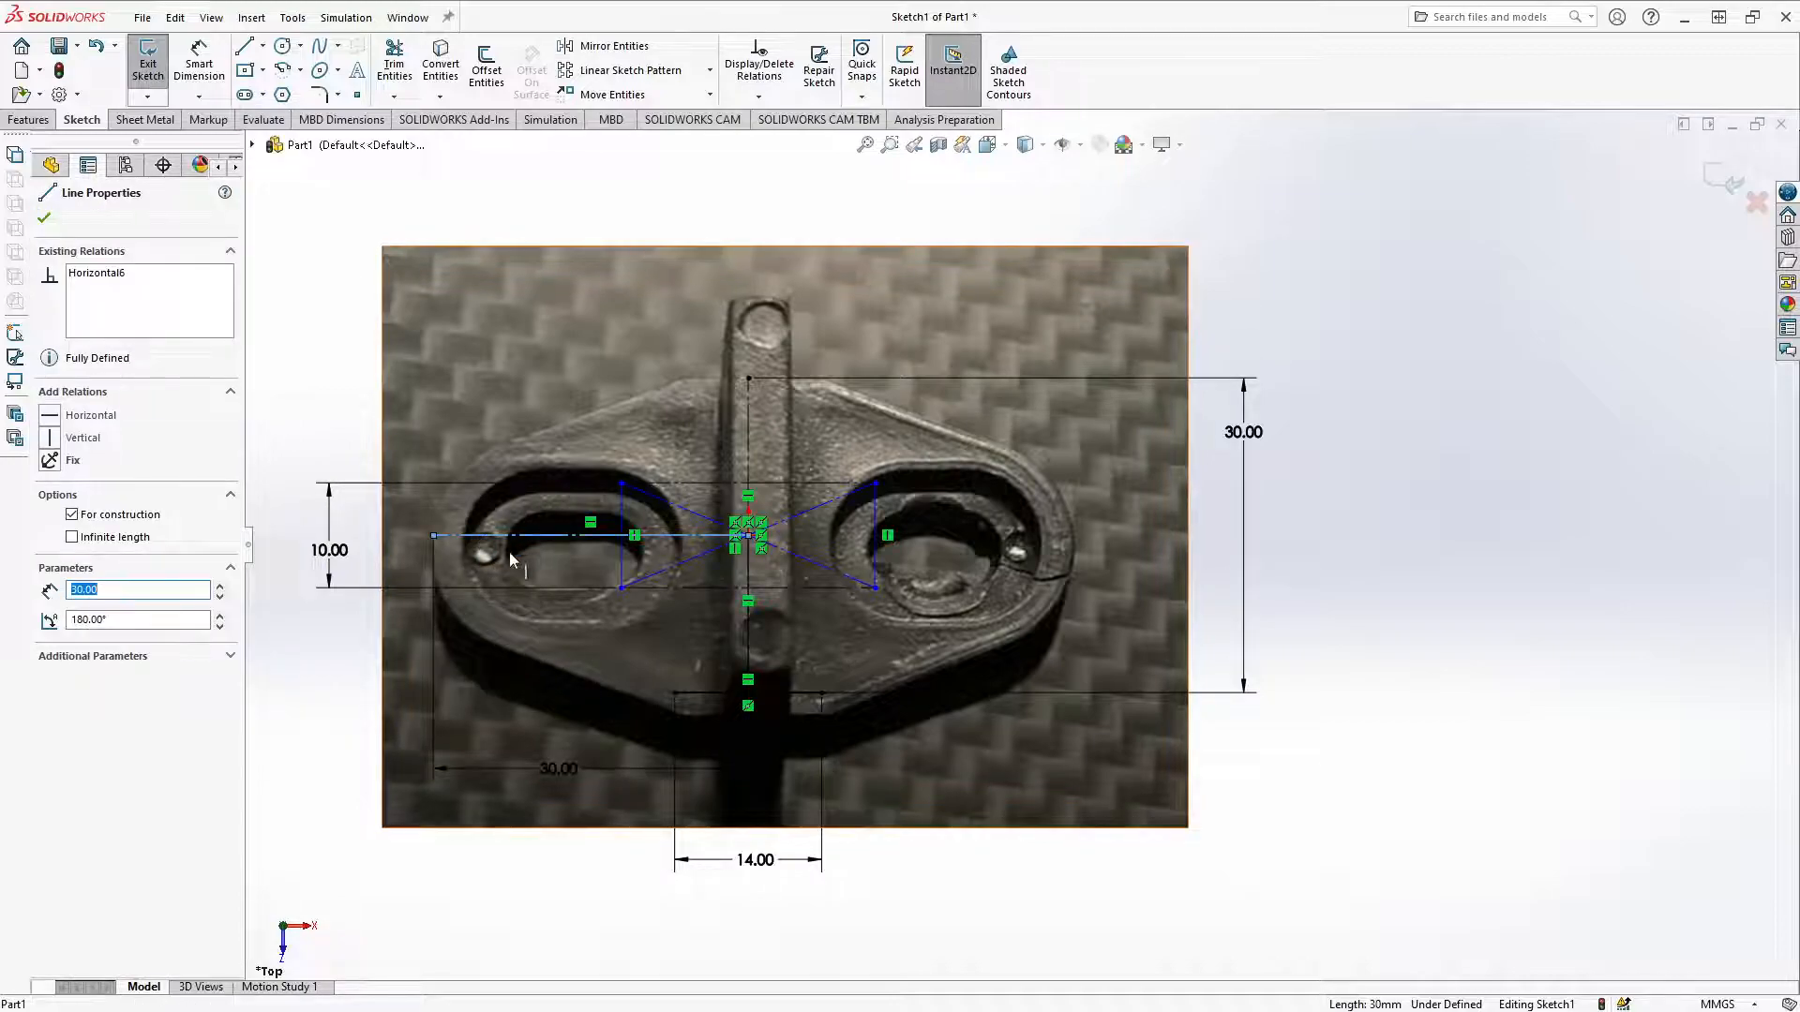
{"action": "key", "text": "Escape"}
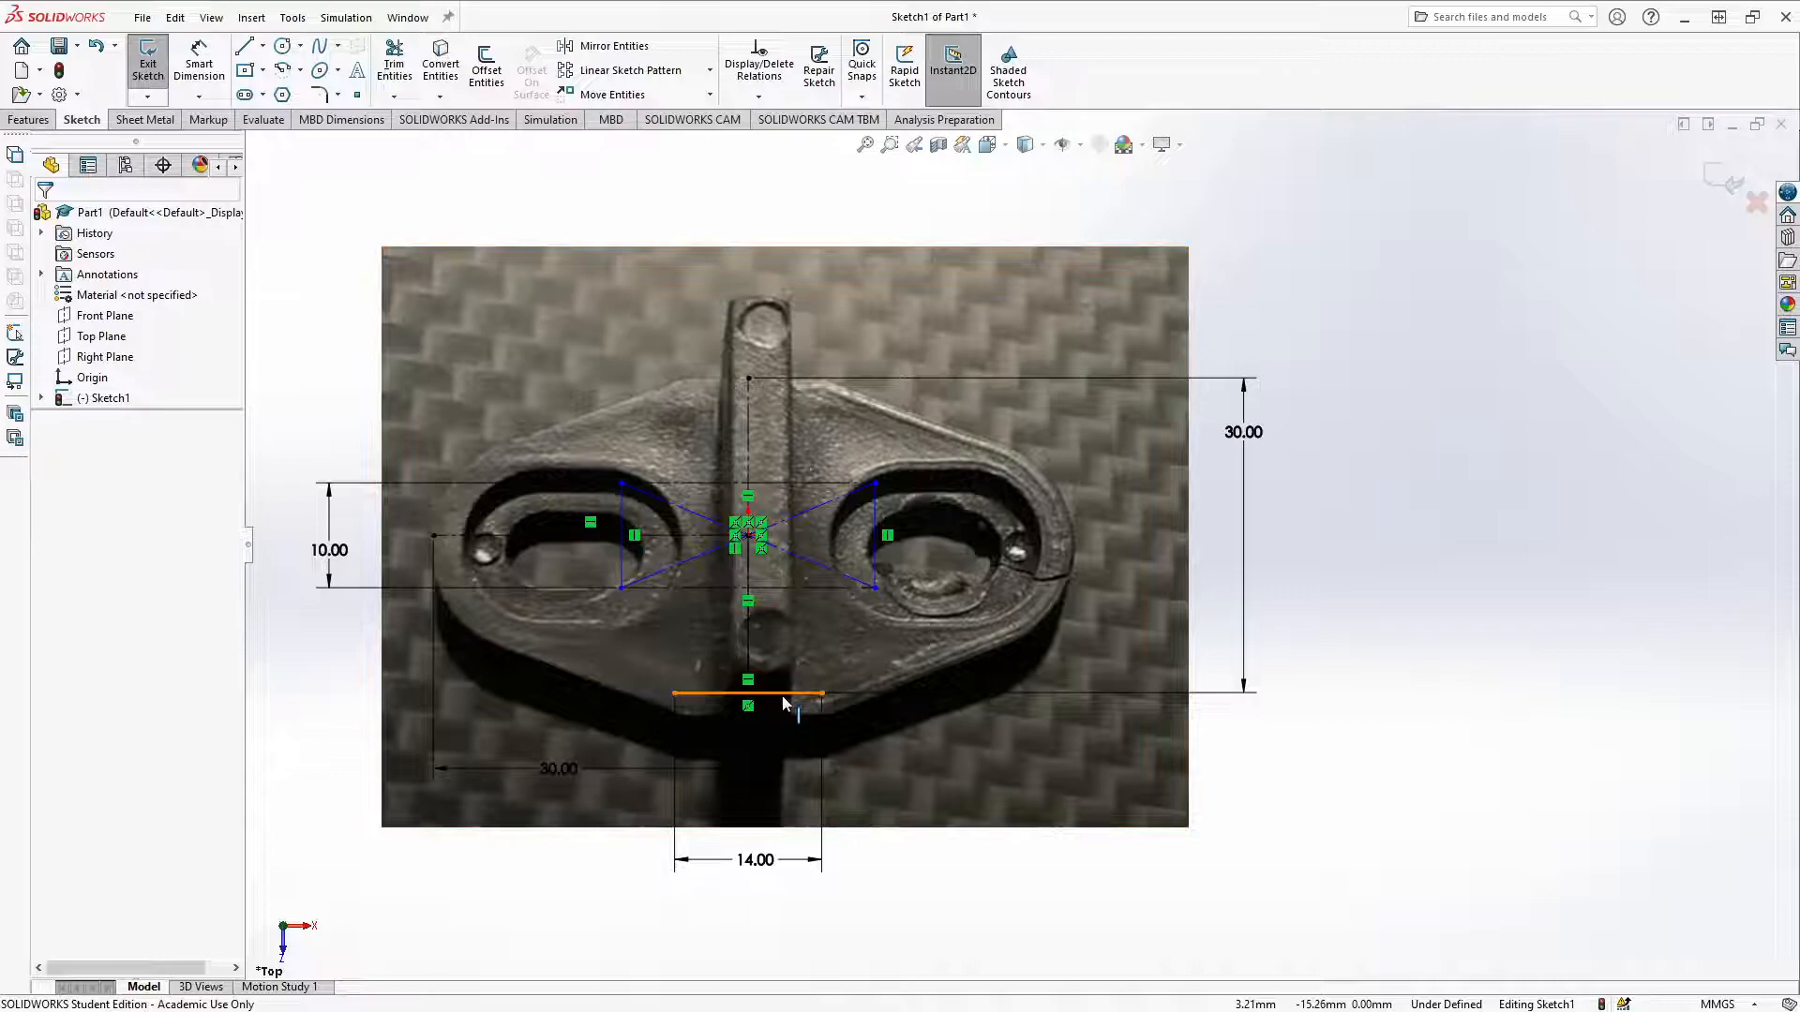
Step: Sketch a horizontal straight slot above the picture, about 15.3 mm between arc centres and 6.4 mm wide
{"action": "left_click", "coordinate": [282, 47]}
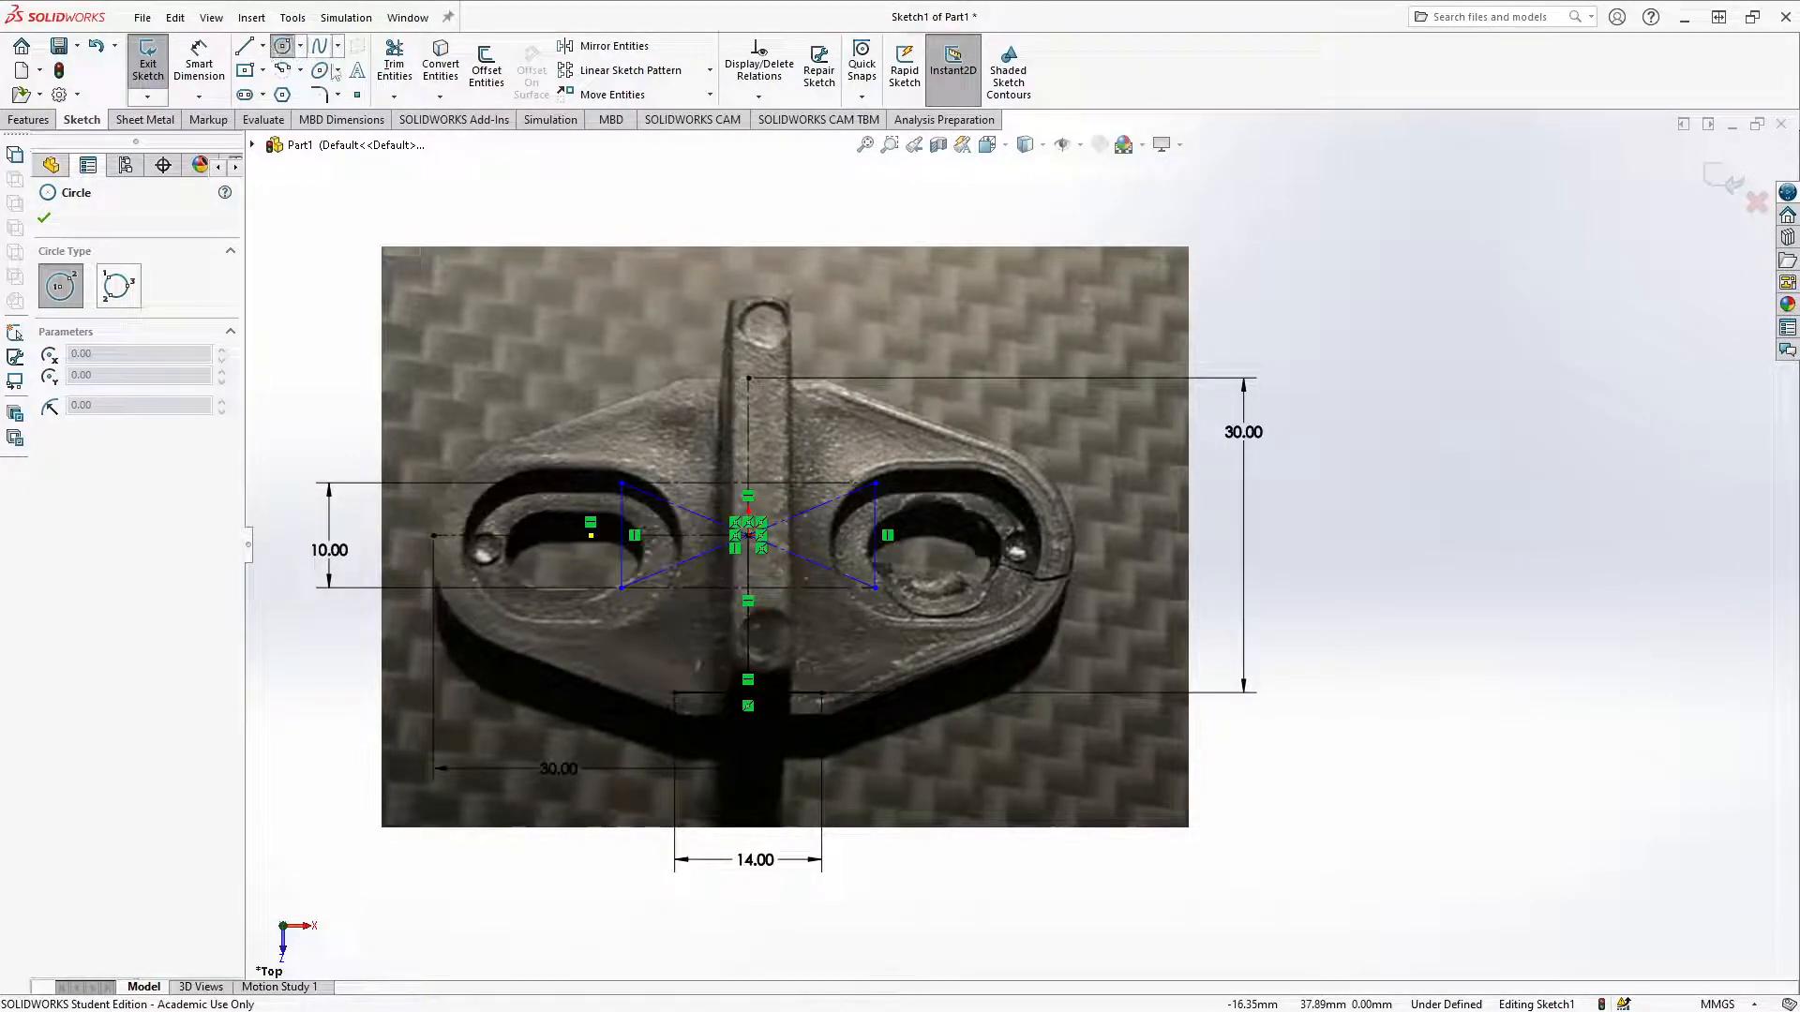
{"action": "left_click", "coordinate": [244, 95]}
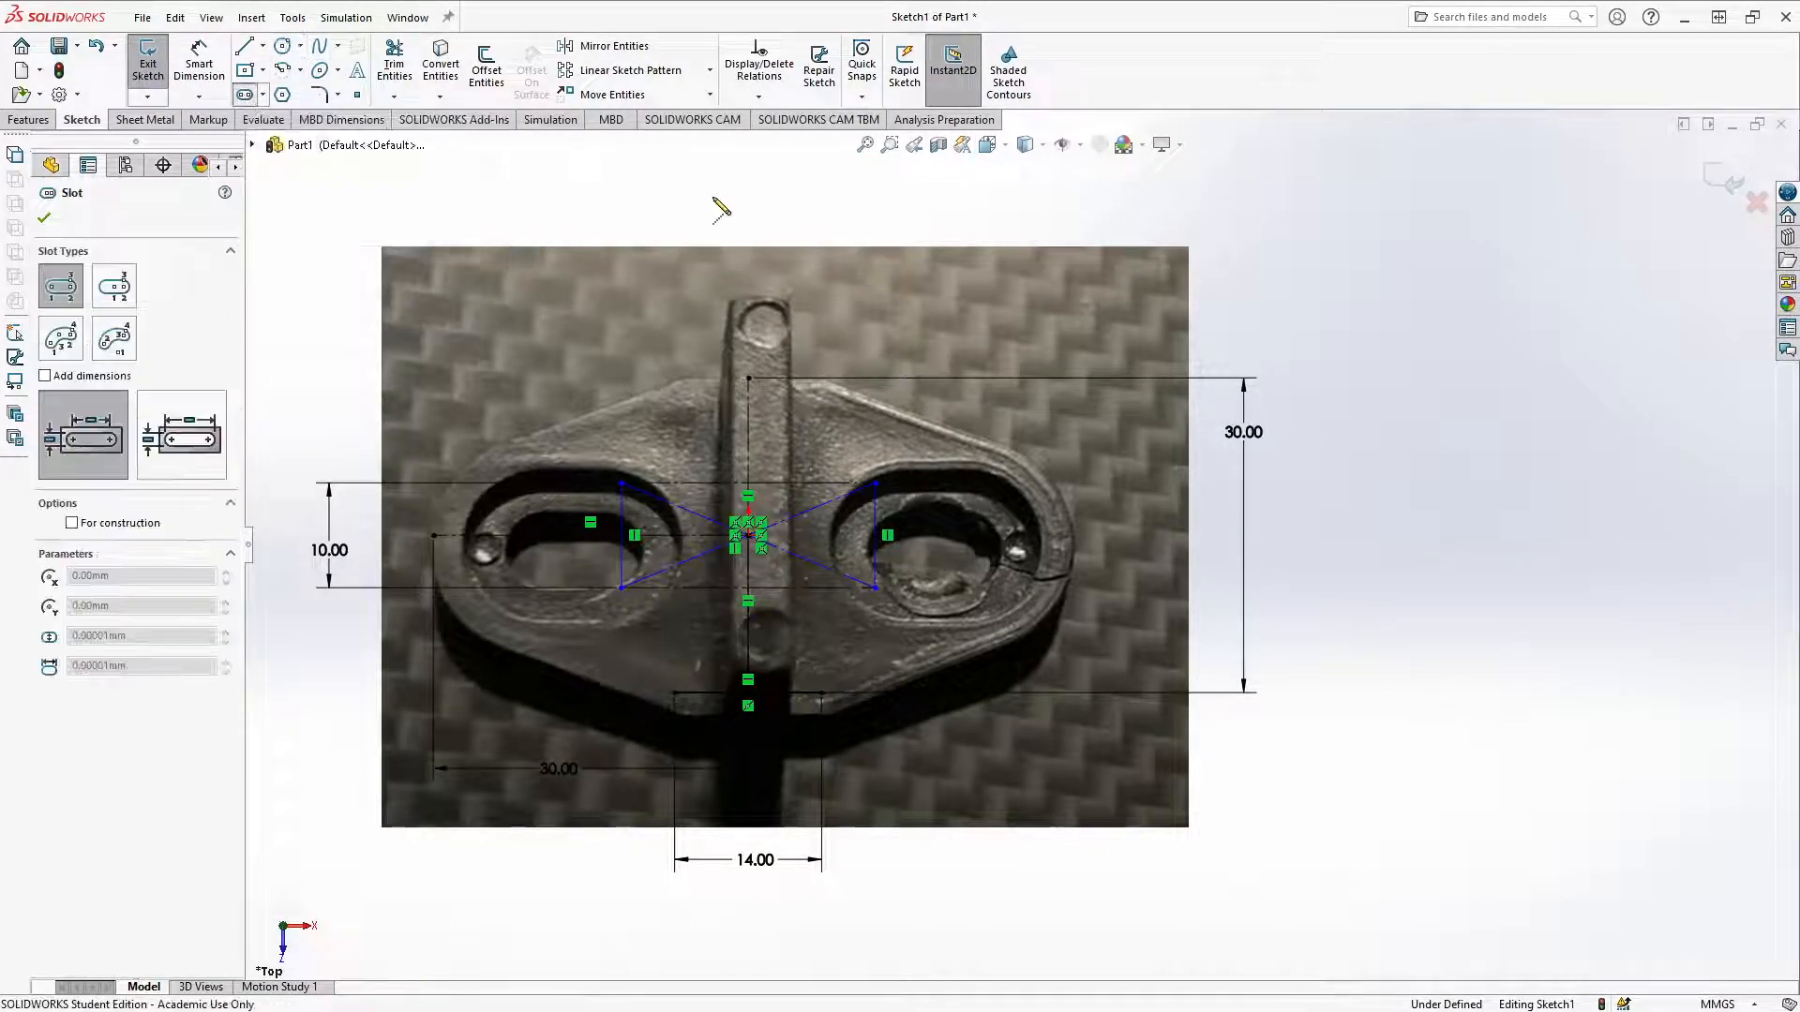
{"action": "left_click", "coordinate": [869, 184]}
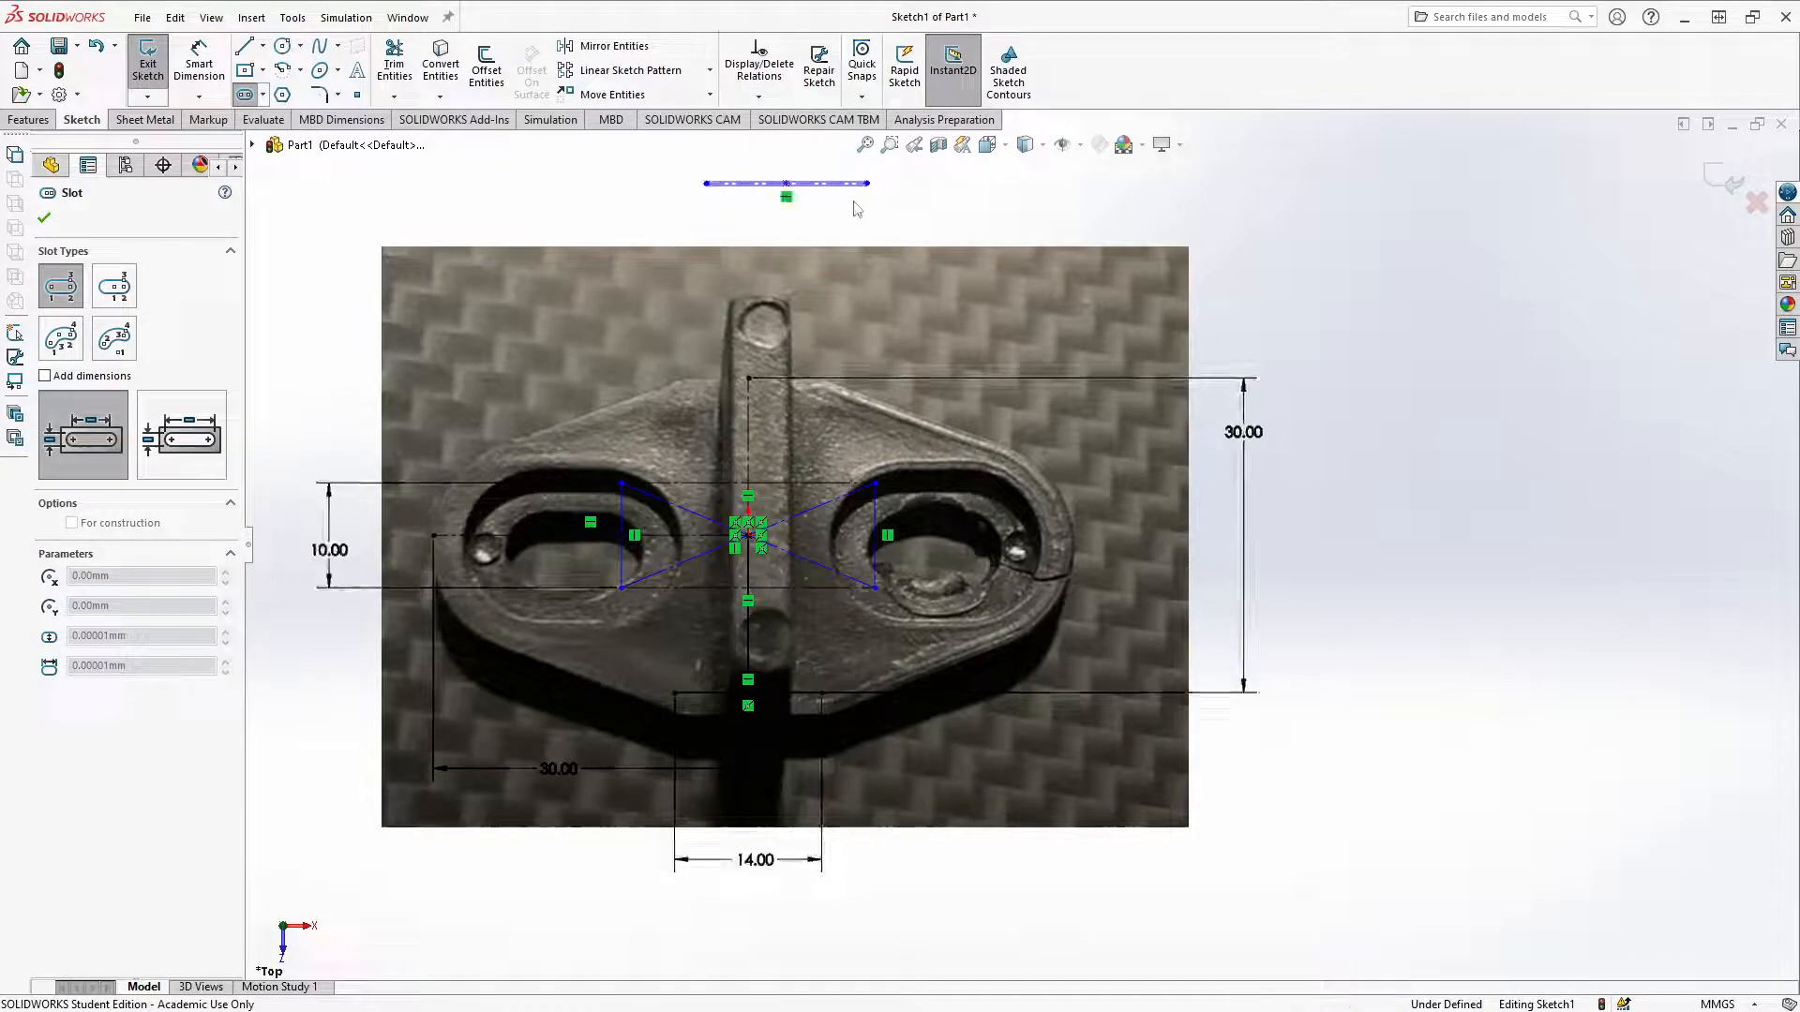
{"action": "left_click", "coordinate": [847, 218]}
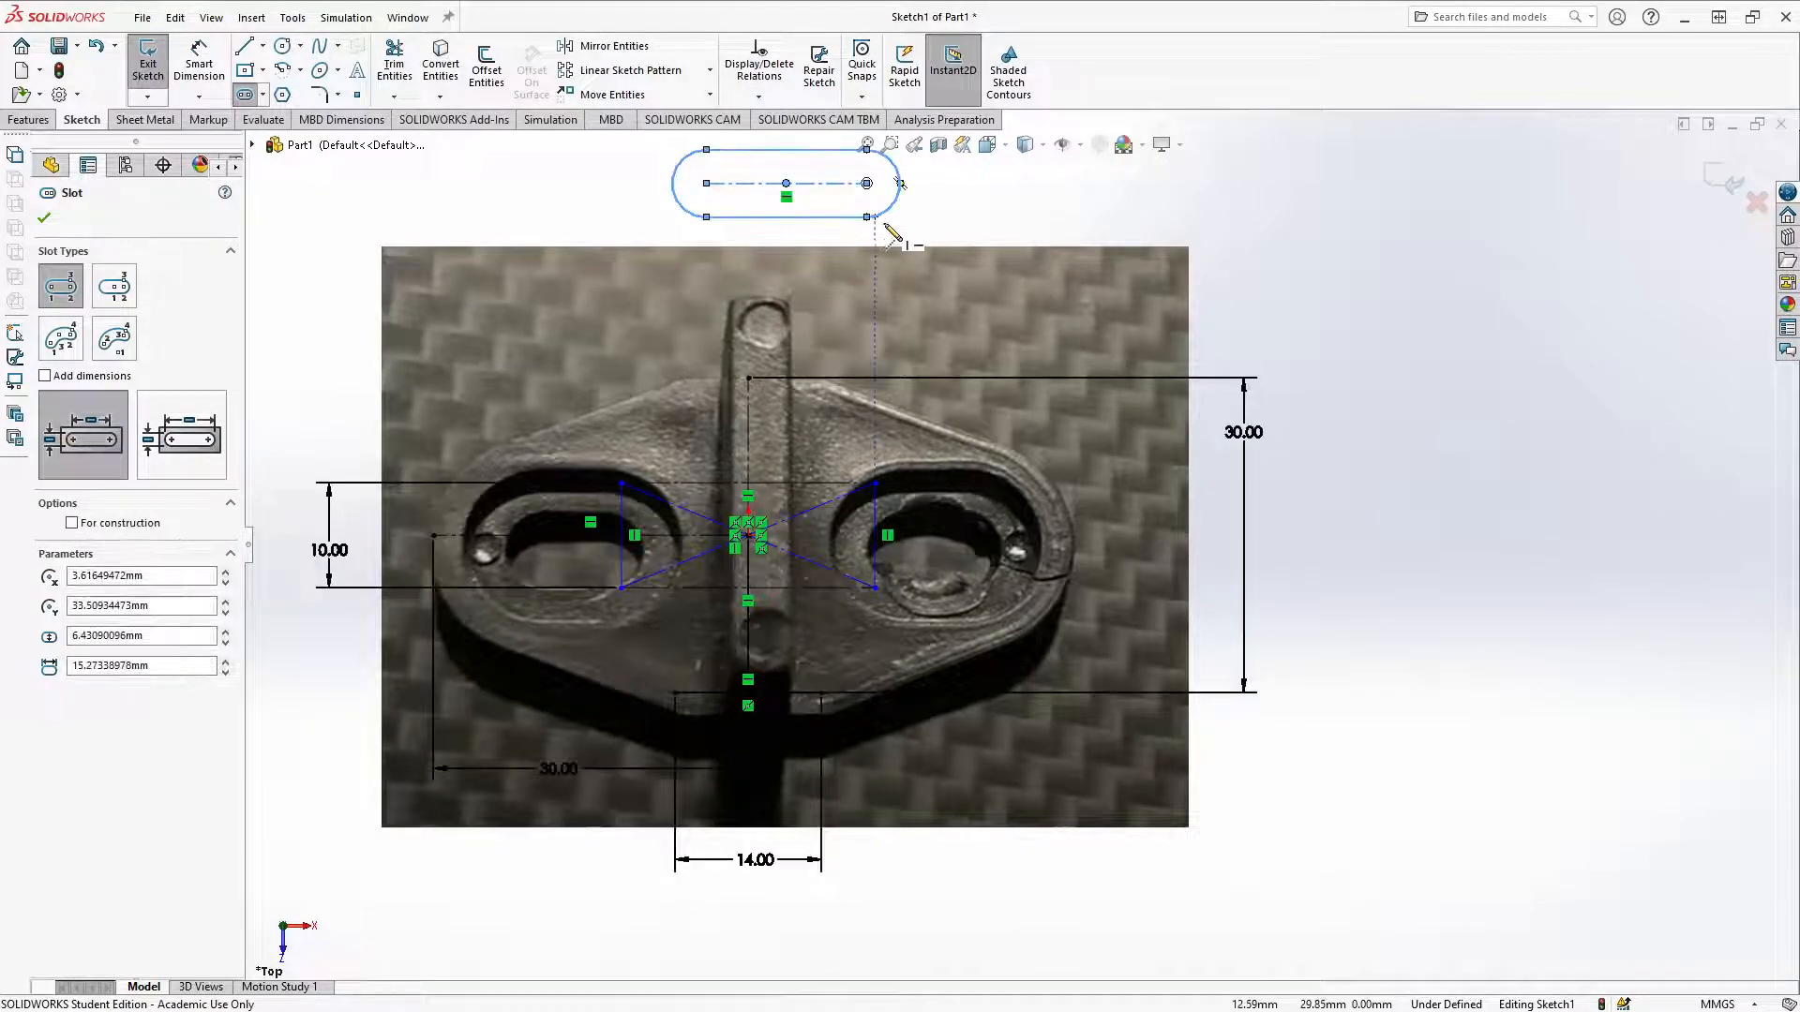
{"action": "key", "text": "Escape"}
Step: Resize the slot to about 12.9 mm between arc centres and move it above the left half of the picture
{"action": "left_click_drag", "start_coordinate": [868, 184], "coordinate": [790, 185]}
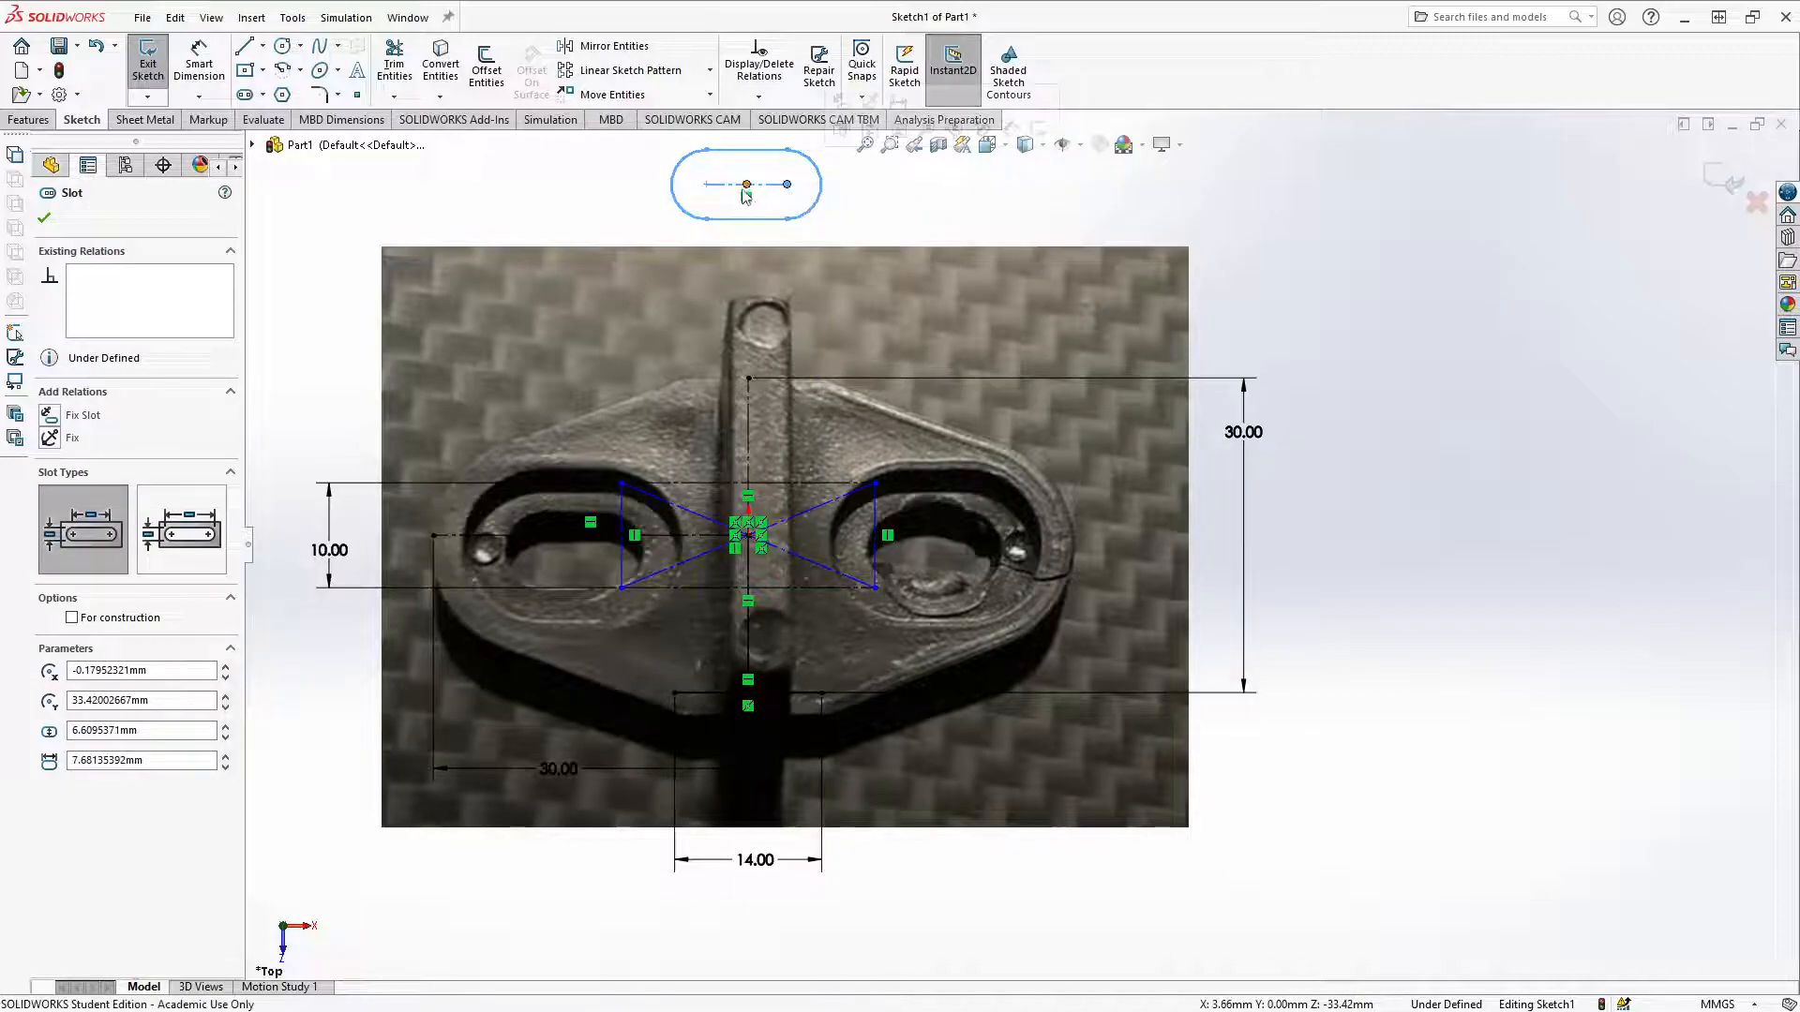
{"action": "left_click", "coordinate": [748, 184]}
{"action": "mouse_move", "coordinate": [748, 185]}
{"action": "left_mouse_down"}
{"action": "mouse_move", "coordinate": [643, 324]}
{"action": "mouse_move", "coordinate": [800, 182]}
{"action": "mouse_move", "coordinate": [774, 182]}
{"action": "left_mouse_up"}
{"action": "left_click_drag", "start_coordinate": [922, 233], "coordinate": [622, 129]}
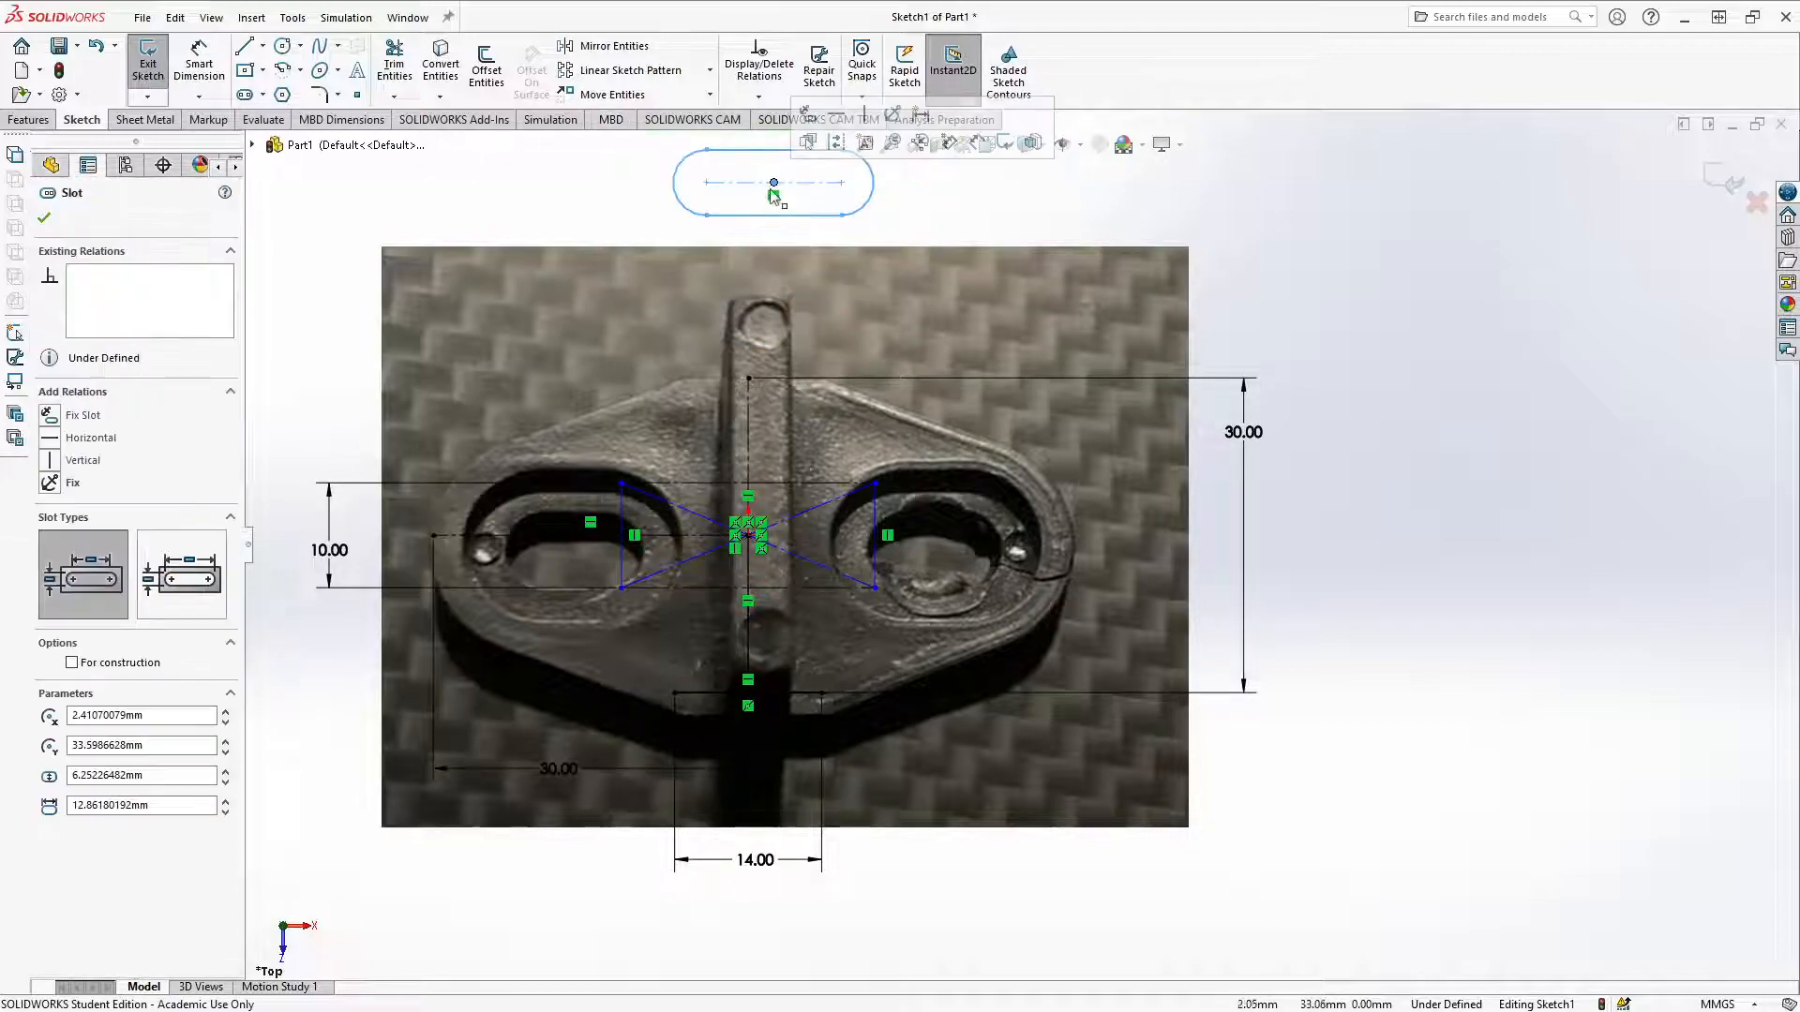
{"action": "mouse_move", "coordinate": [774, 192]}
{"action": "left_mouse_down"}
{"action": "mouse_move", "coordinate": [553, 384]}
{"action": "mouse_move", "coordinate": [574, 576]}
{"action": "mouse_move", "coordinate": [629, 172]}
{"action": "mouse_move", "coordinate": [640, 212]}
{"action": "left_mouse_up"}
{"action": "double_click", "coordinate": [466, 213]}
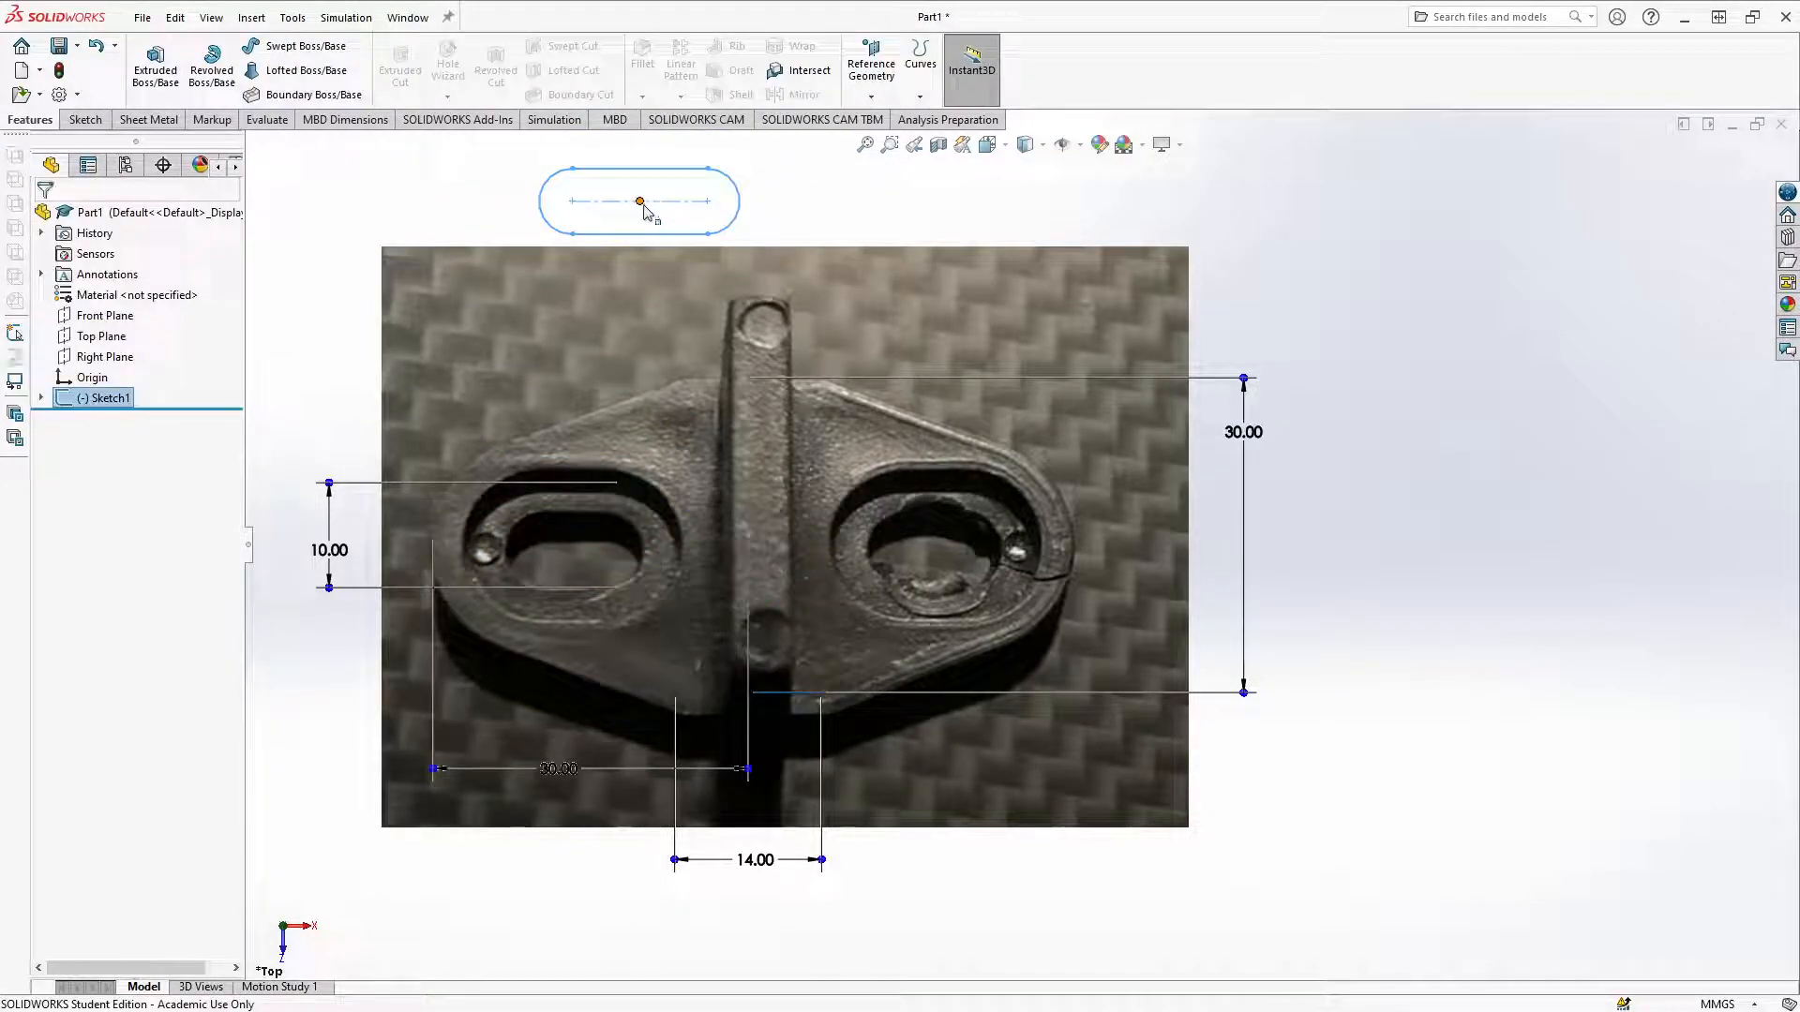
Step: Reopen the sketch for editing and make the slot's centre point coincident with the horizontal construction line
{"action": "right_click", "coordinate": [90, 397]}
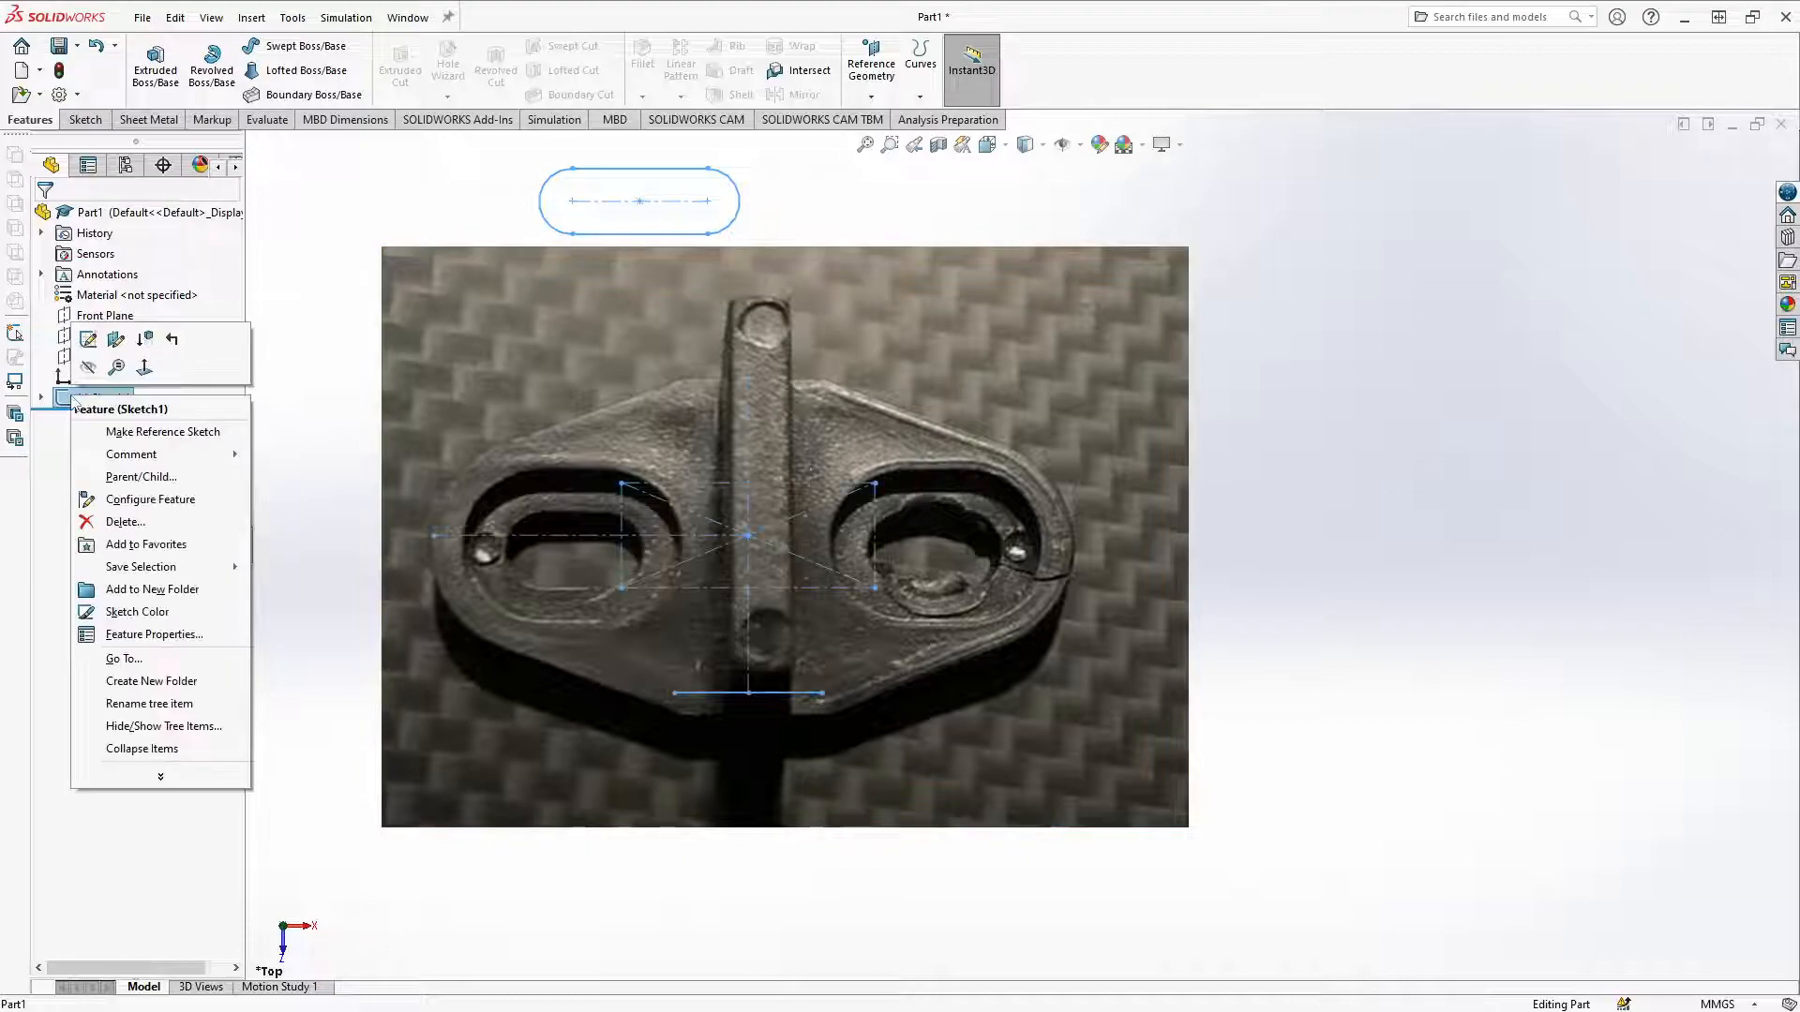
{"action": "left_click", "coordinate": [88, 338]}
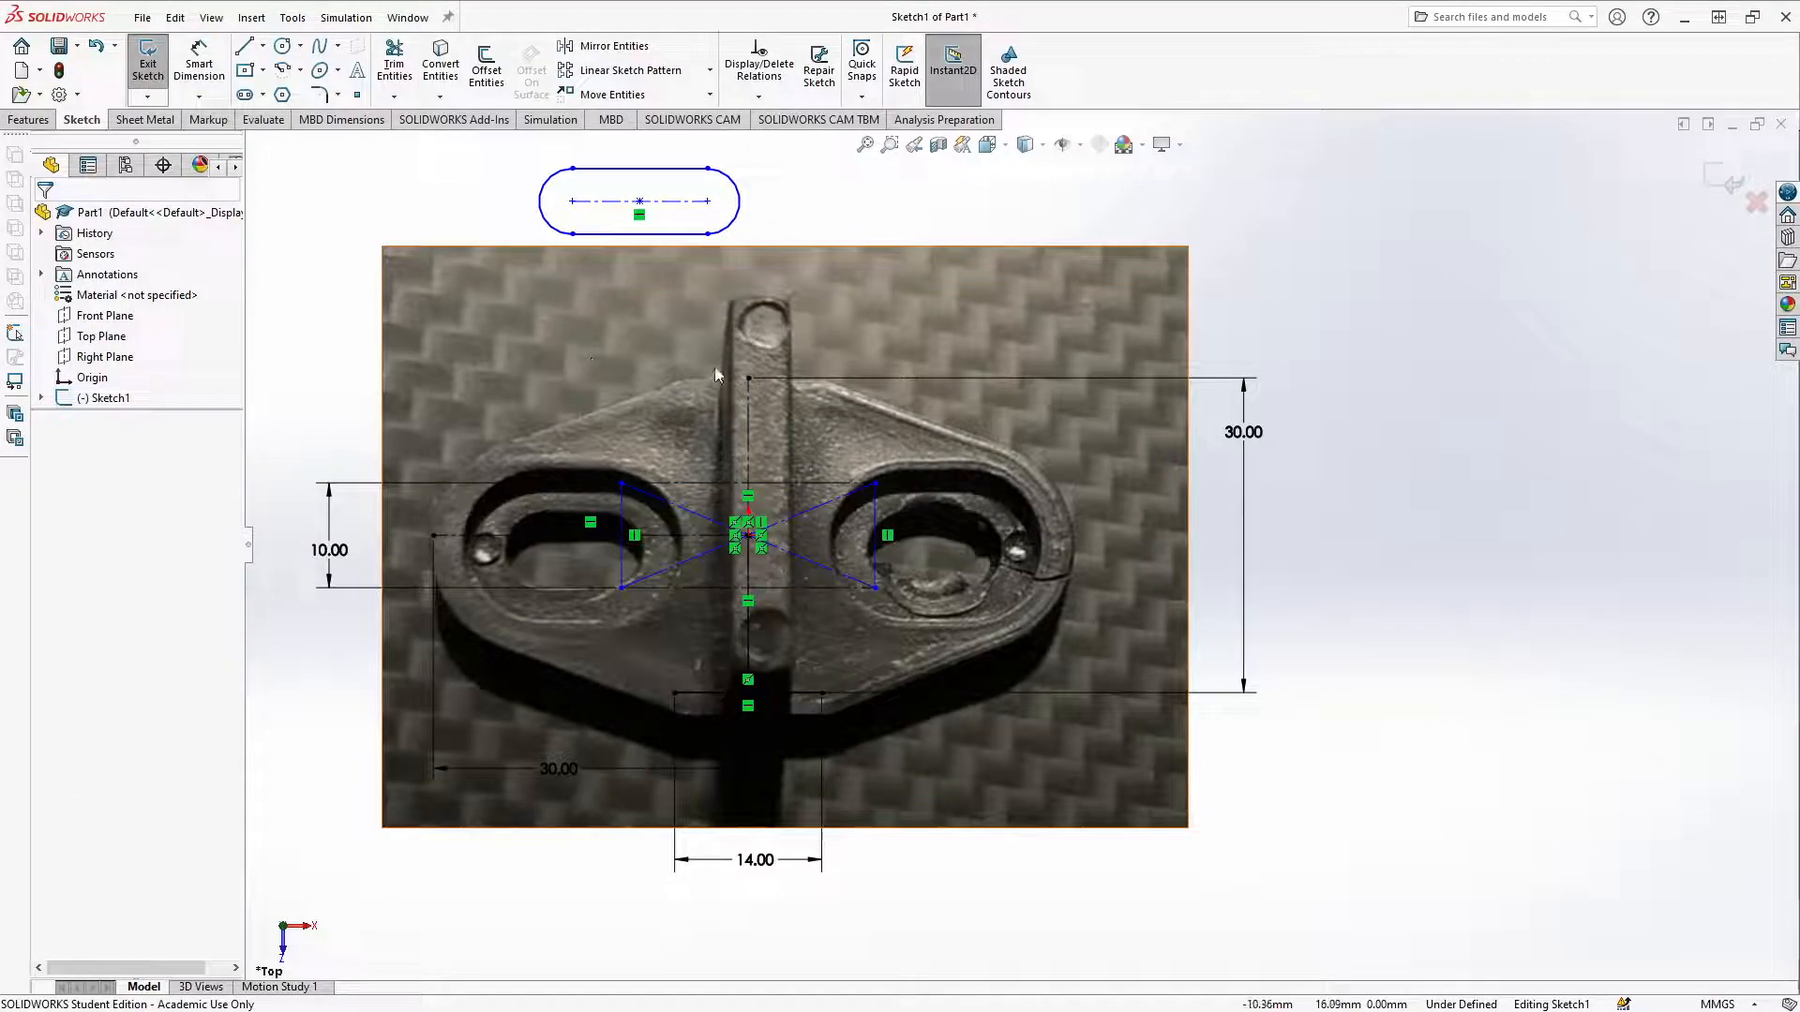
{"action": "left_click", "coordinate": [640, 203]}
{"action": "left_click", "coordinate": [574, 536], "text": "ctrl"}
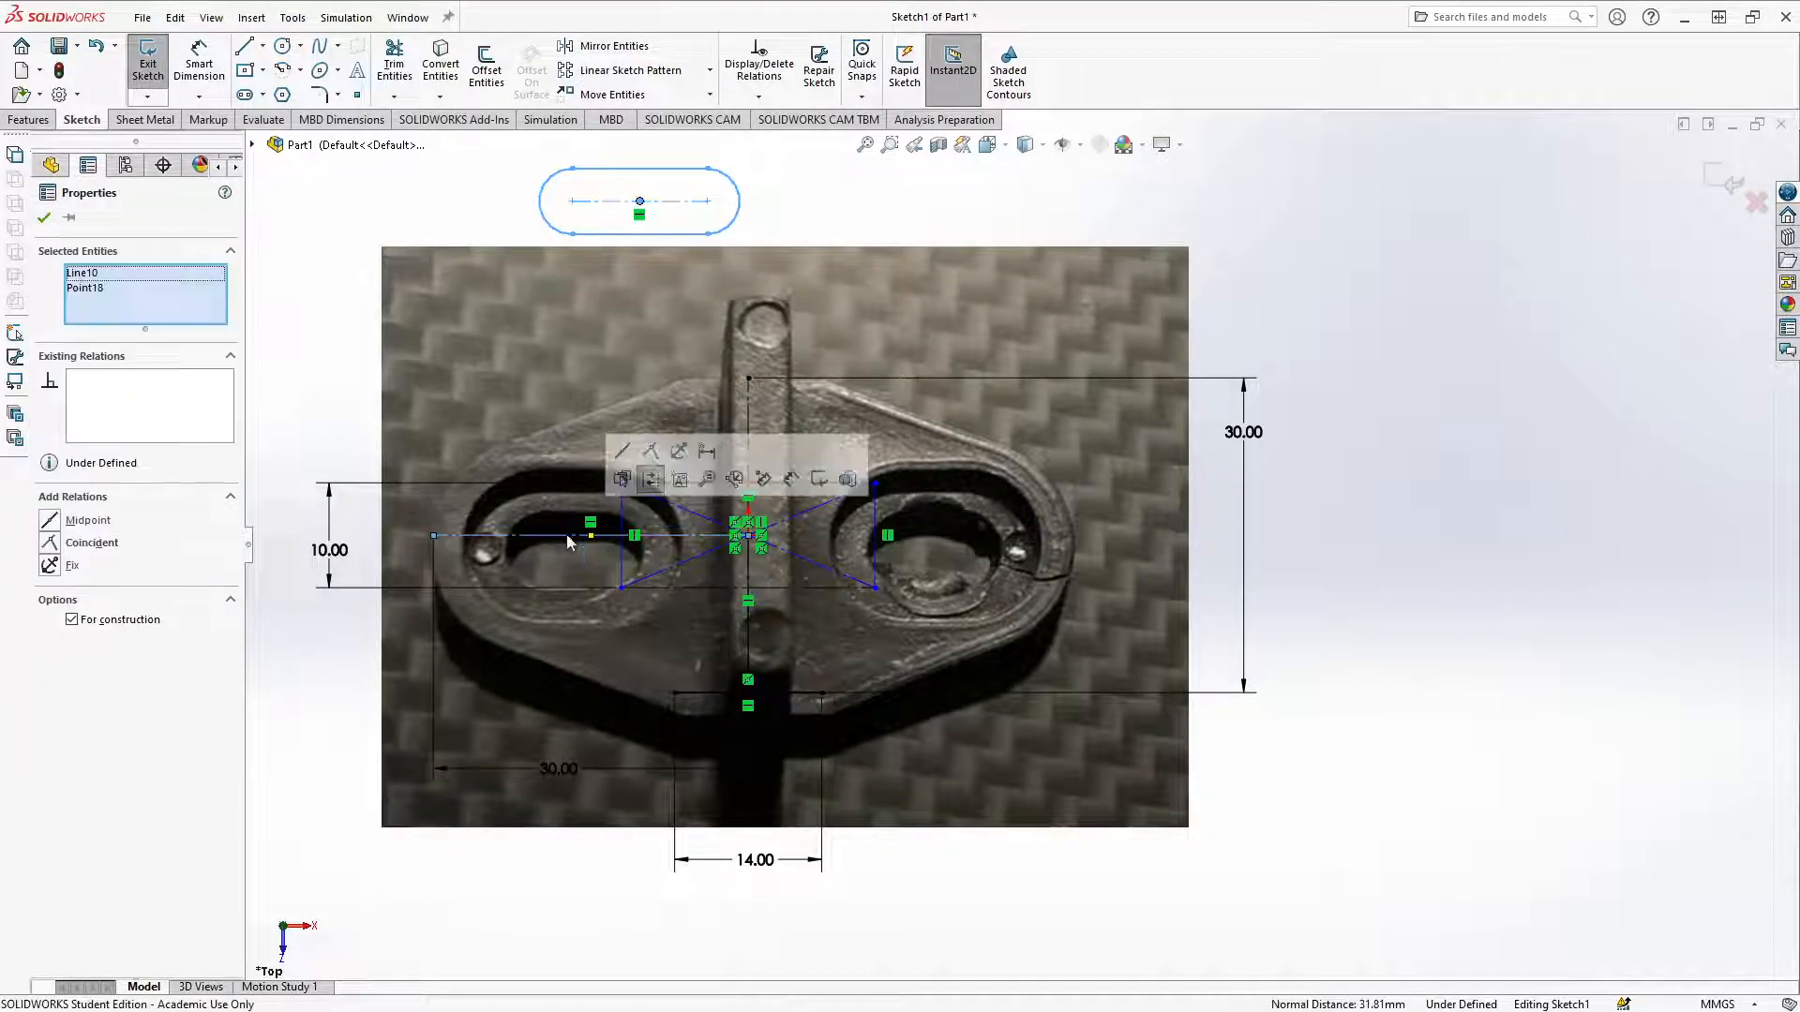
{"action": "left_click", "coordinate": [50, 544]}
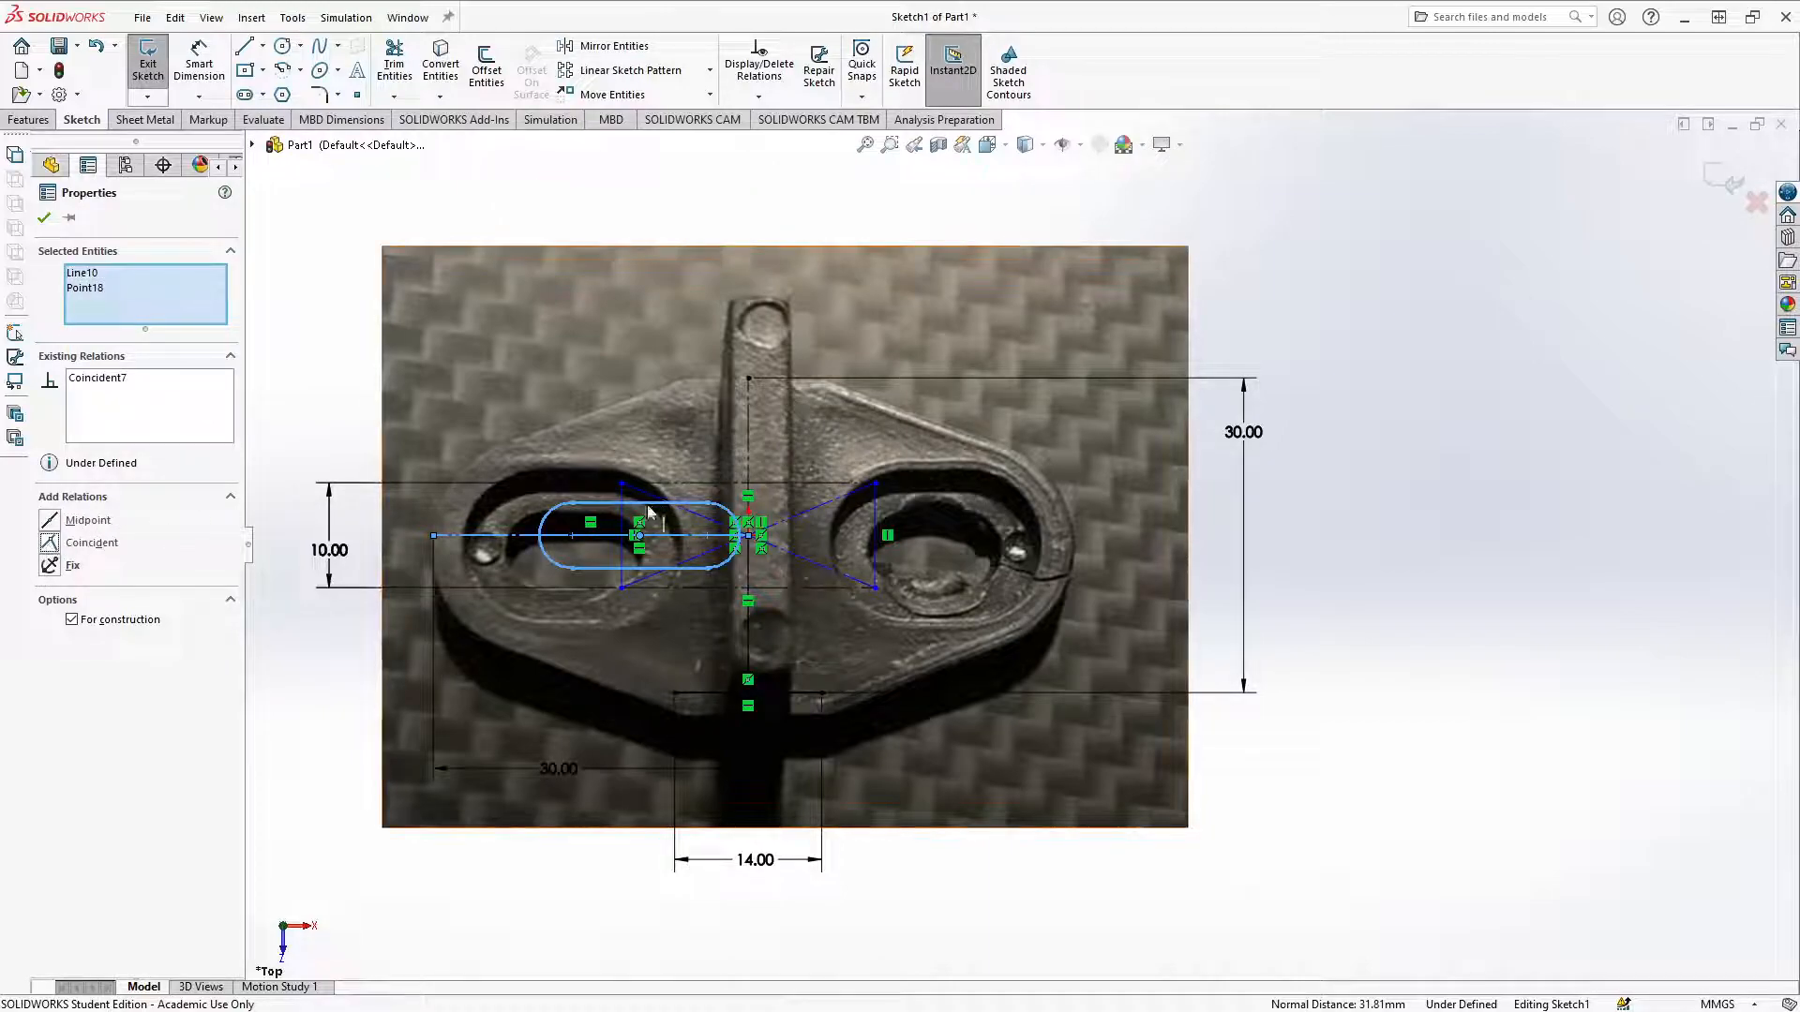
Step: Undo the slot's placement on the horizontal construction line, returning it above the picture
{"action": "key", "text": "Escape"}
{"action": "left_click_drag", "start_coordinate": [642, 537], "coordinate": [524, 538]}
{"action": "key", "text": "ctrl+z"}
{"action": "key", "text": "ctrl+z"}
{"action": "key", "text": "ctrl+z"}
{"action": "key", "text": "ctrl+z"}
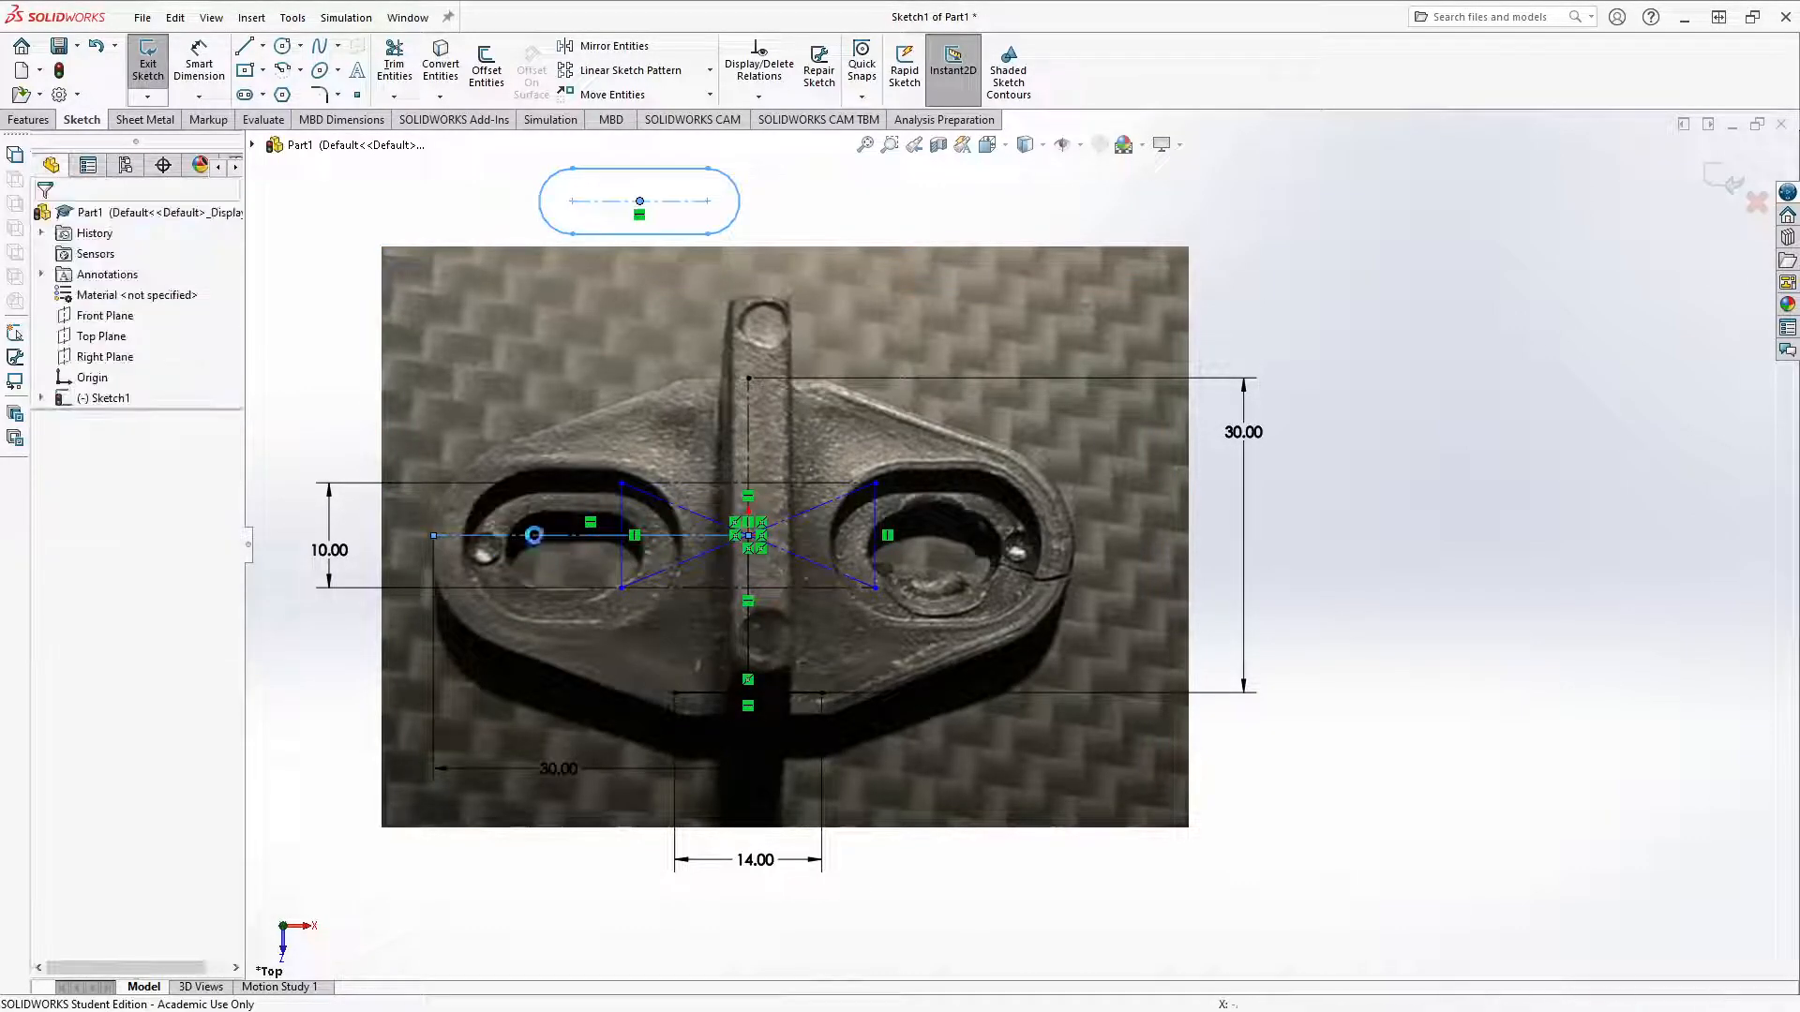
Step: Reopen the sketch for editing and delete the whole slot above the picture
{"action": "double_click", "coordinate": [771, 235]}
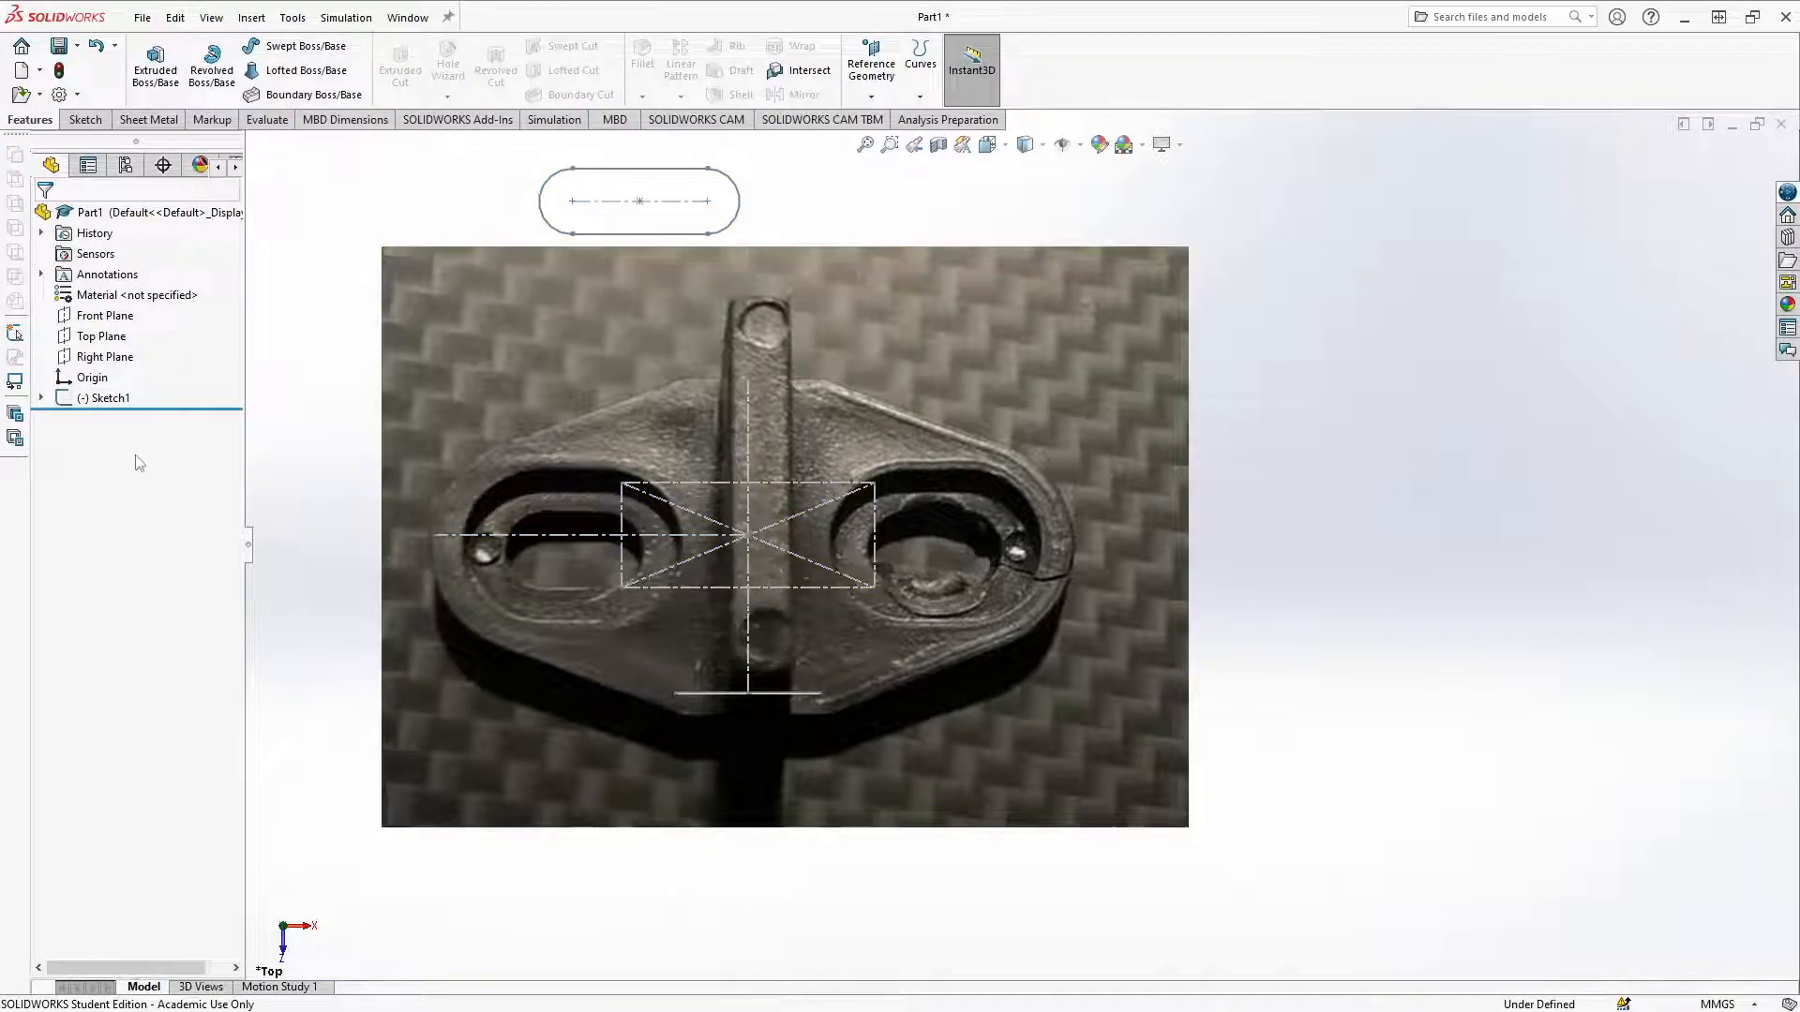
{"action": "left_click", "coordinate": [105, 398]}
{"action": "right_click", "coordinate": [105, 398]}
{"action": "left_click", "coordinate": [94, 341]}
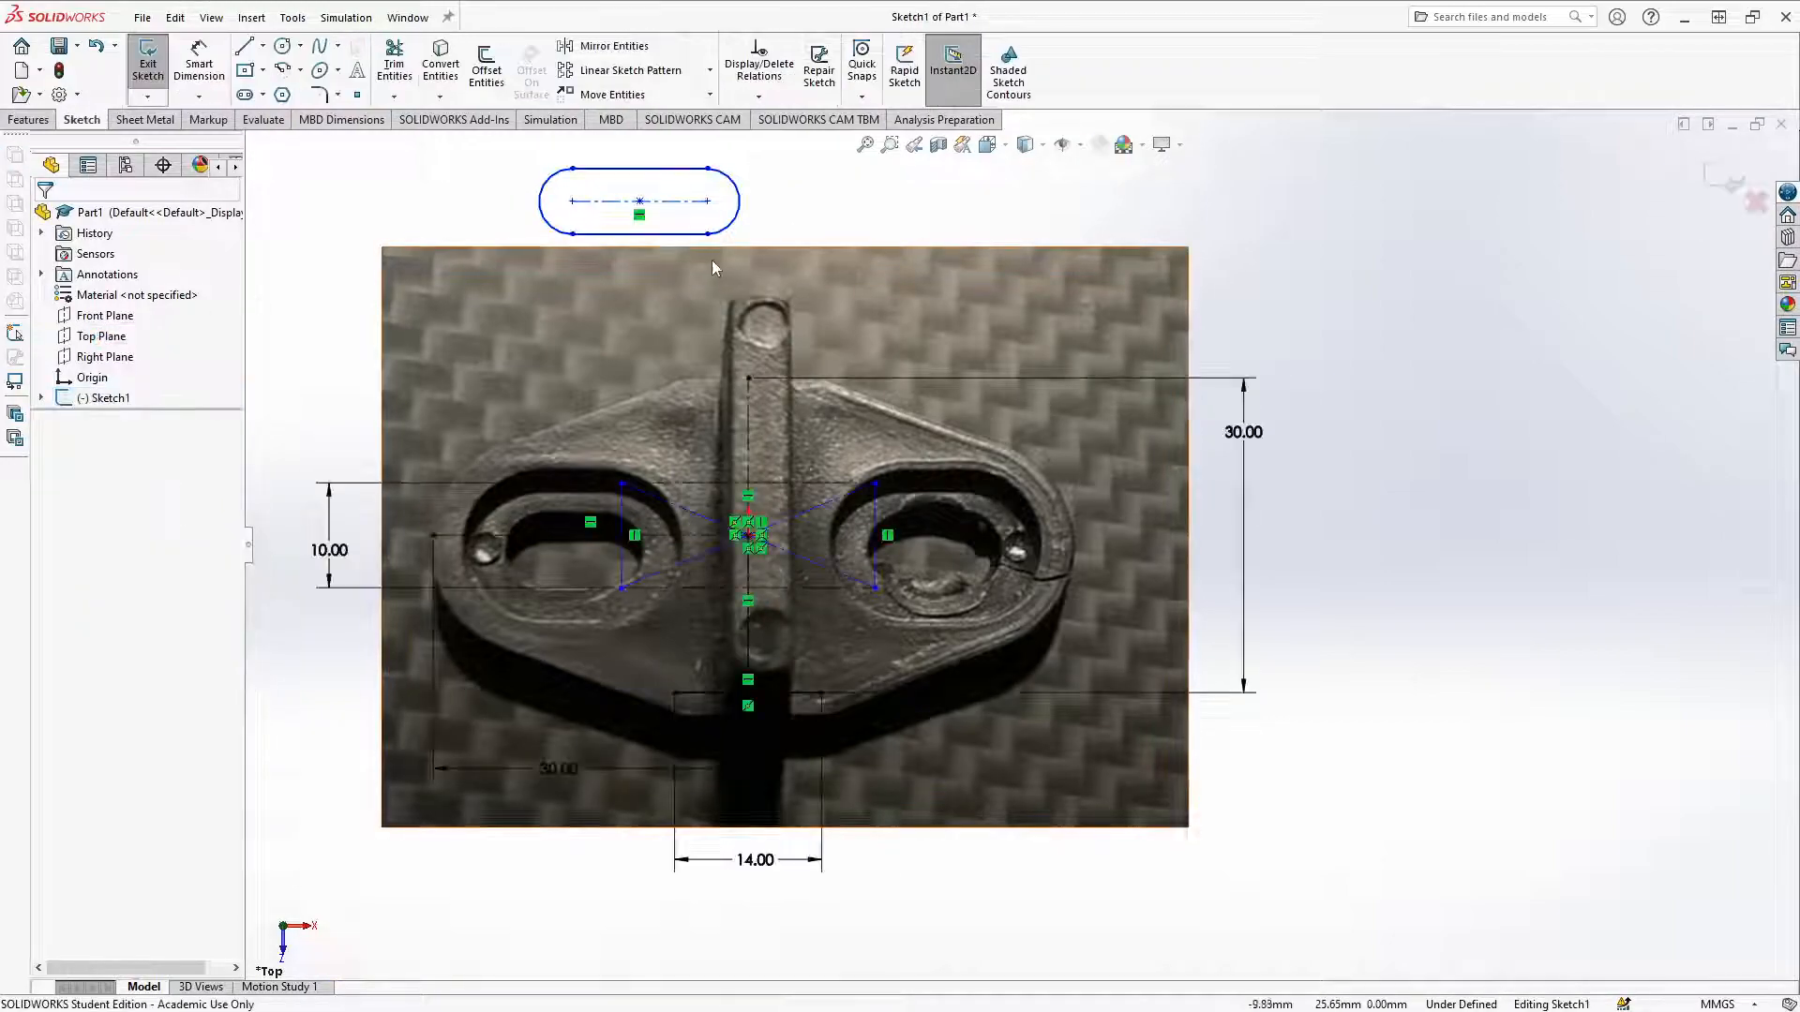
{"action": "right_click", "coordinate": [693, 233]}
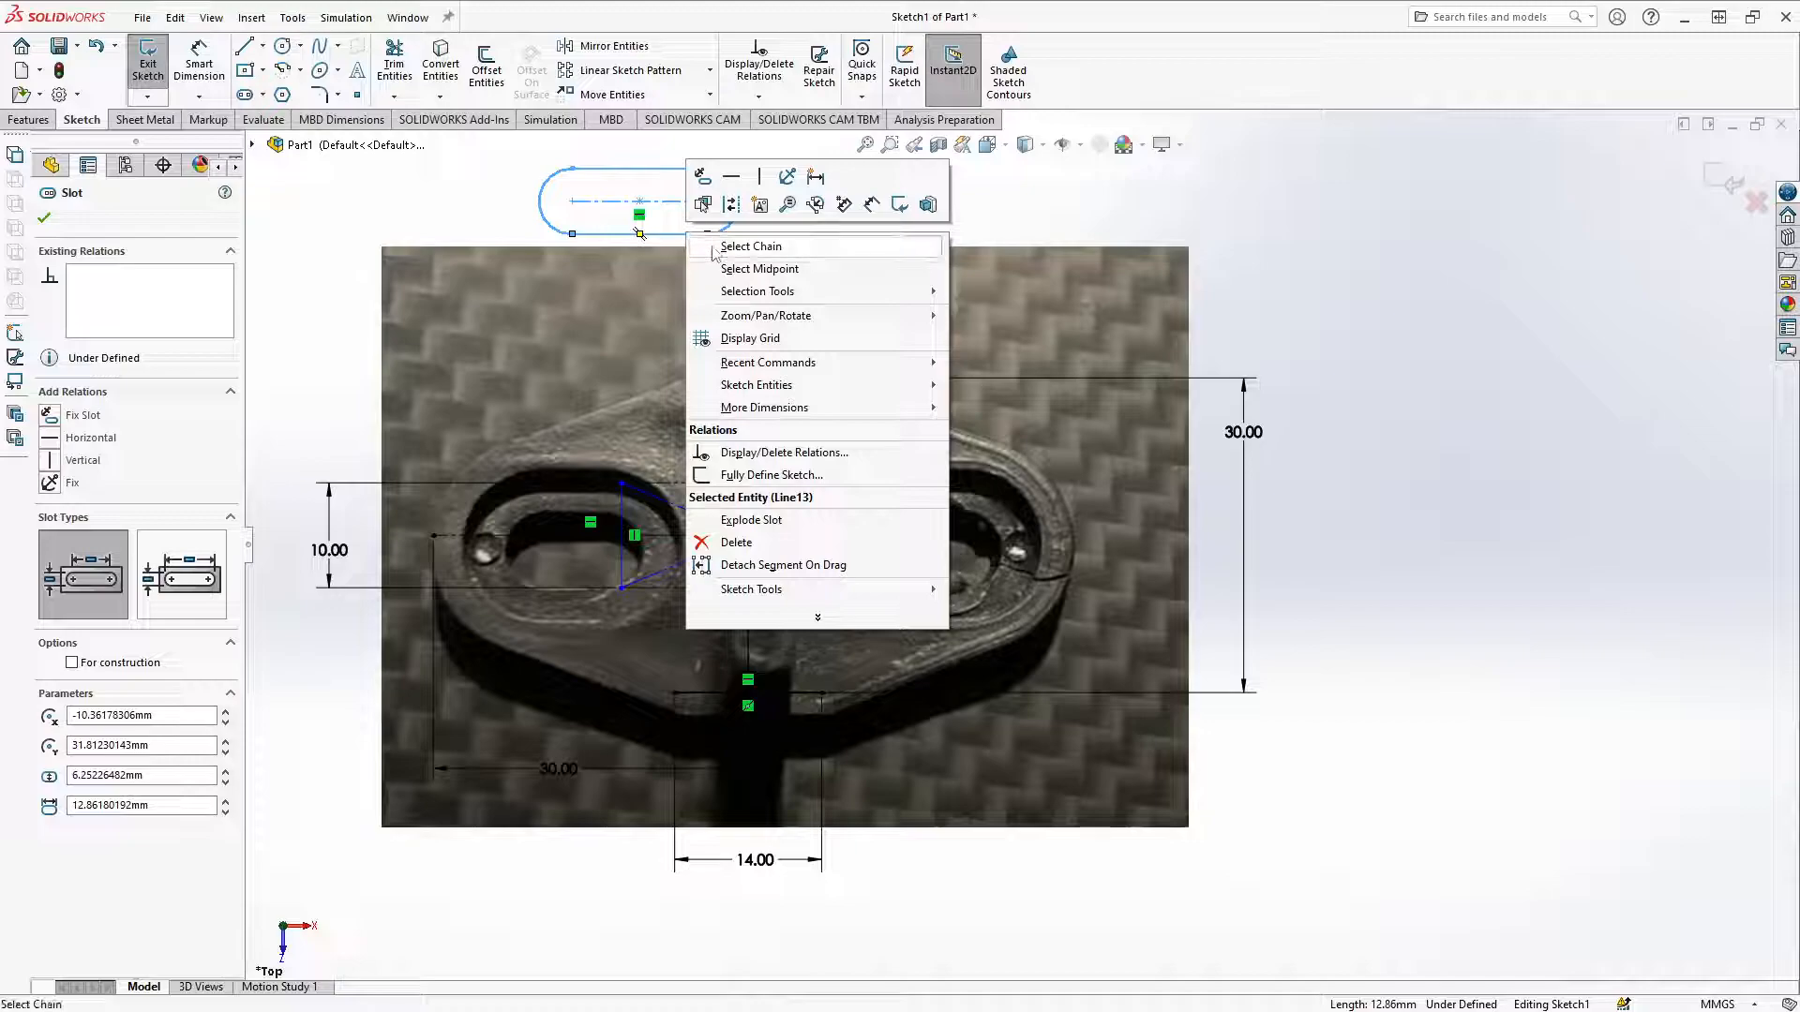
{"action": "left_click", "coordinate": [715, 250]}
{"action": "key", "text": "Delete"}
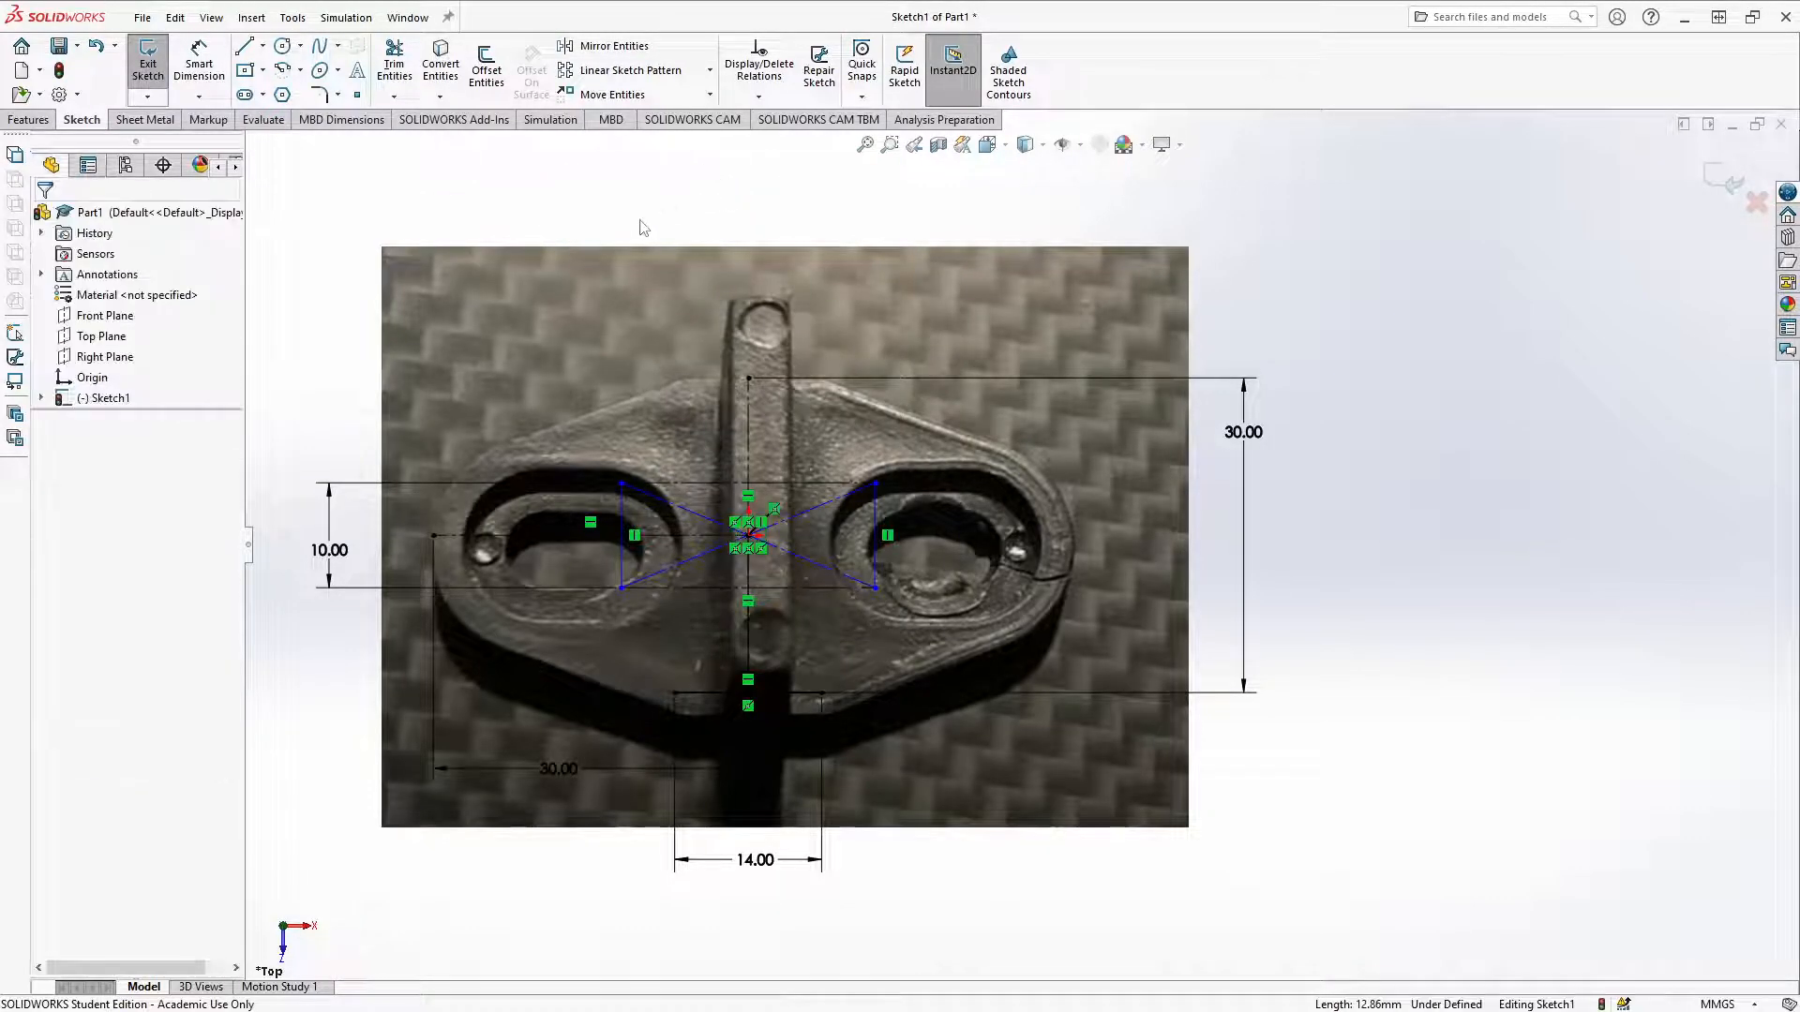
{"action": "left_click", "coordinate": [287, 49]}
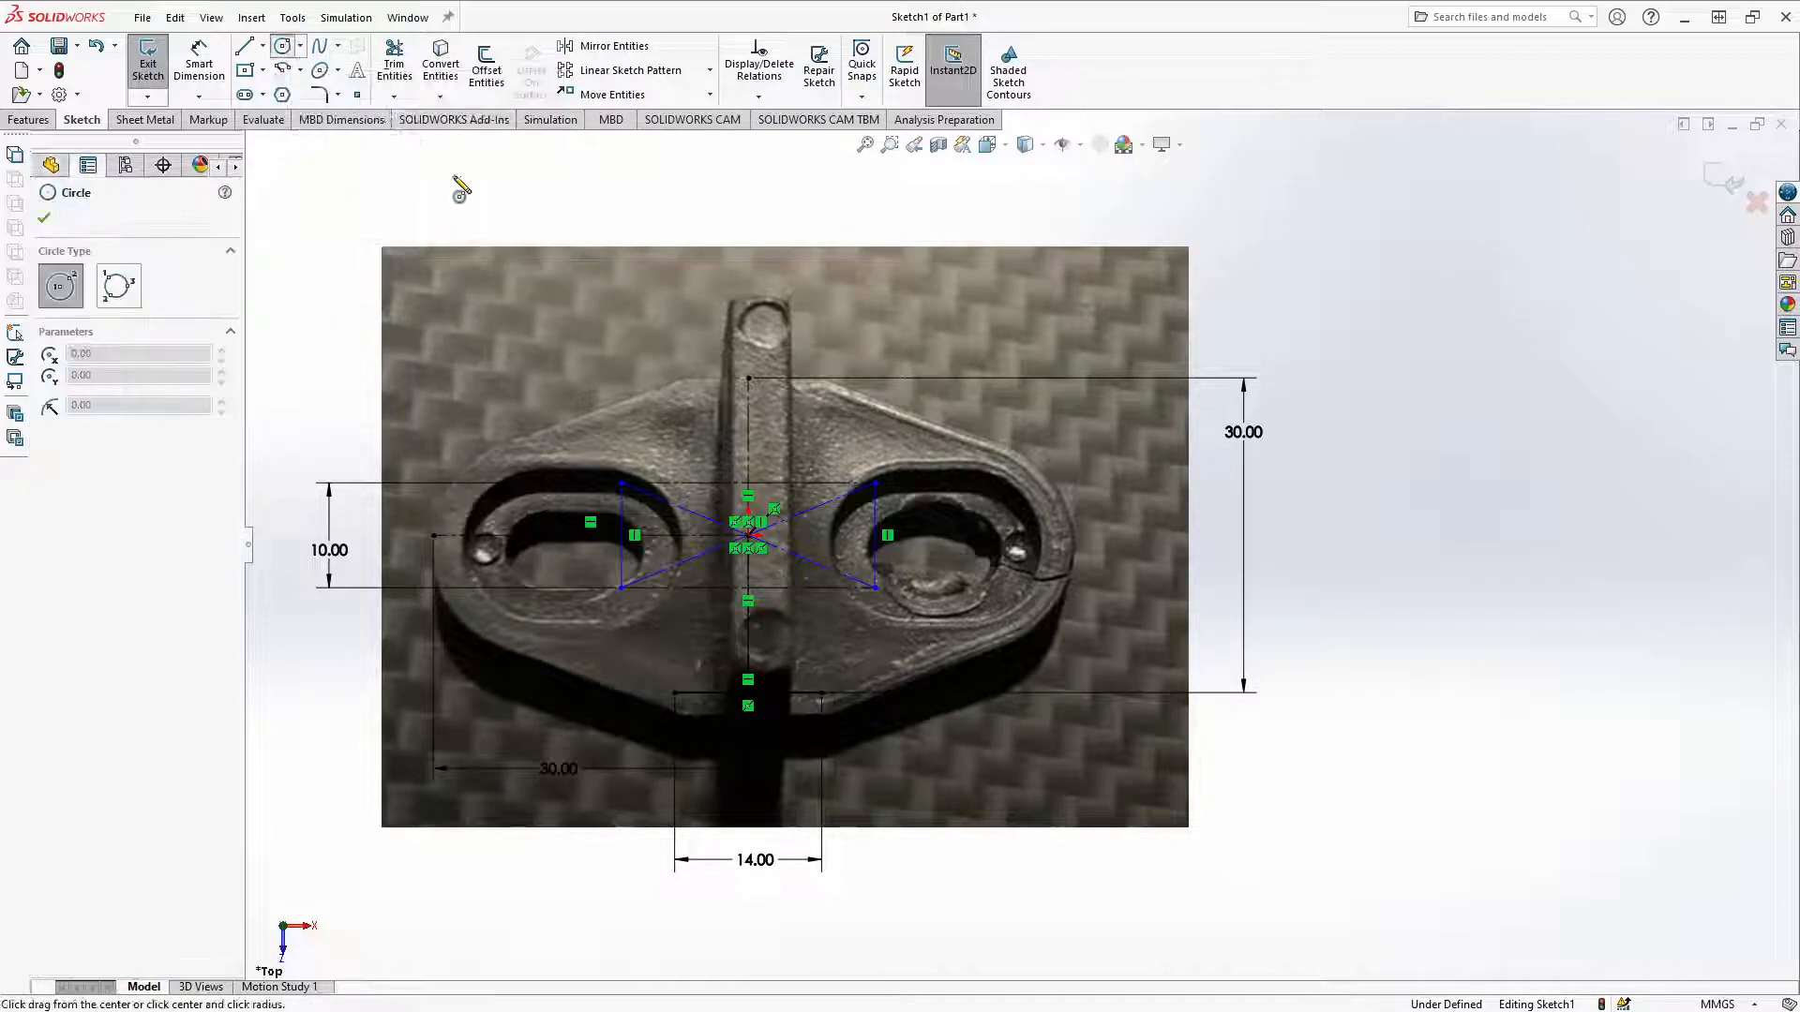
{"action": "left_click", "coordinate": [533, 537]}
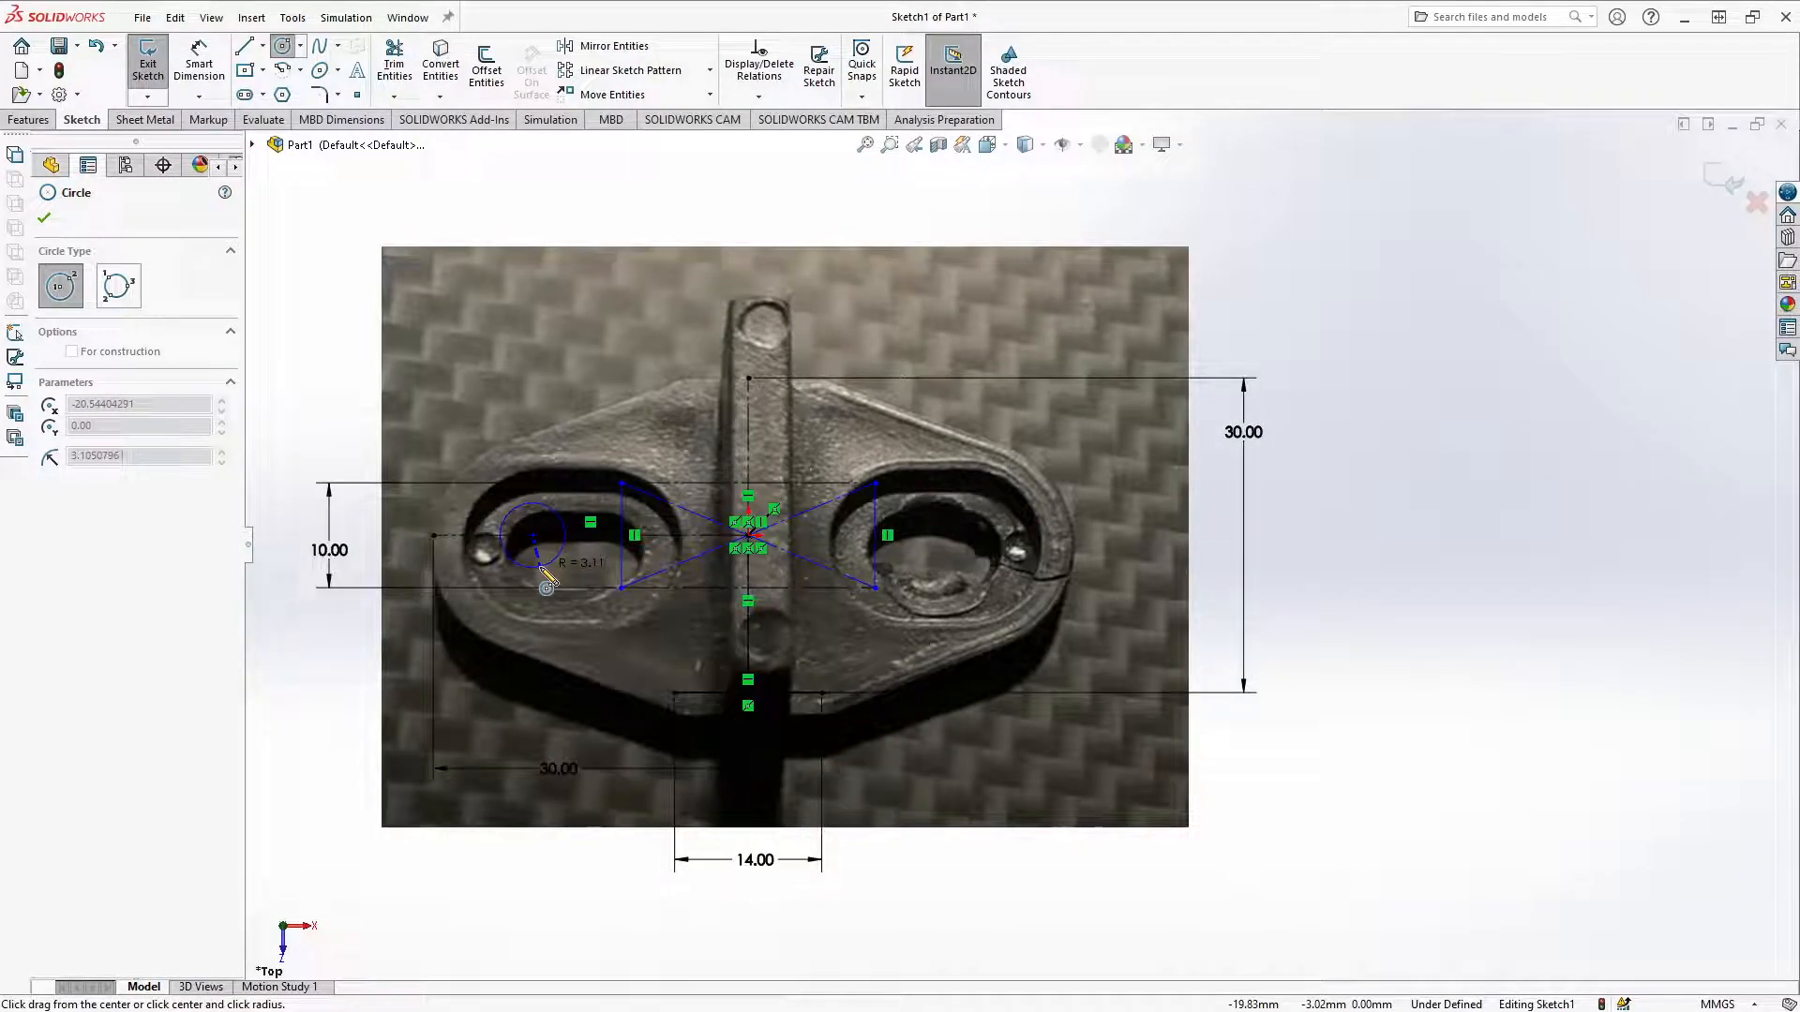
{"action": "key", "text": "Escape"}
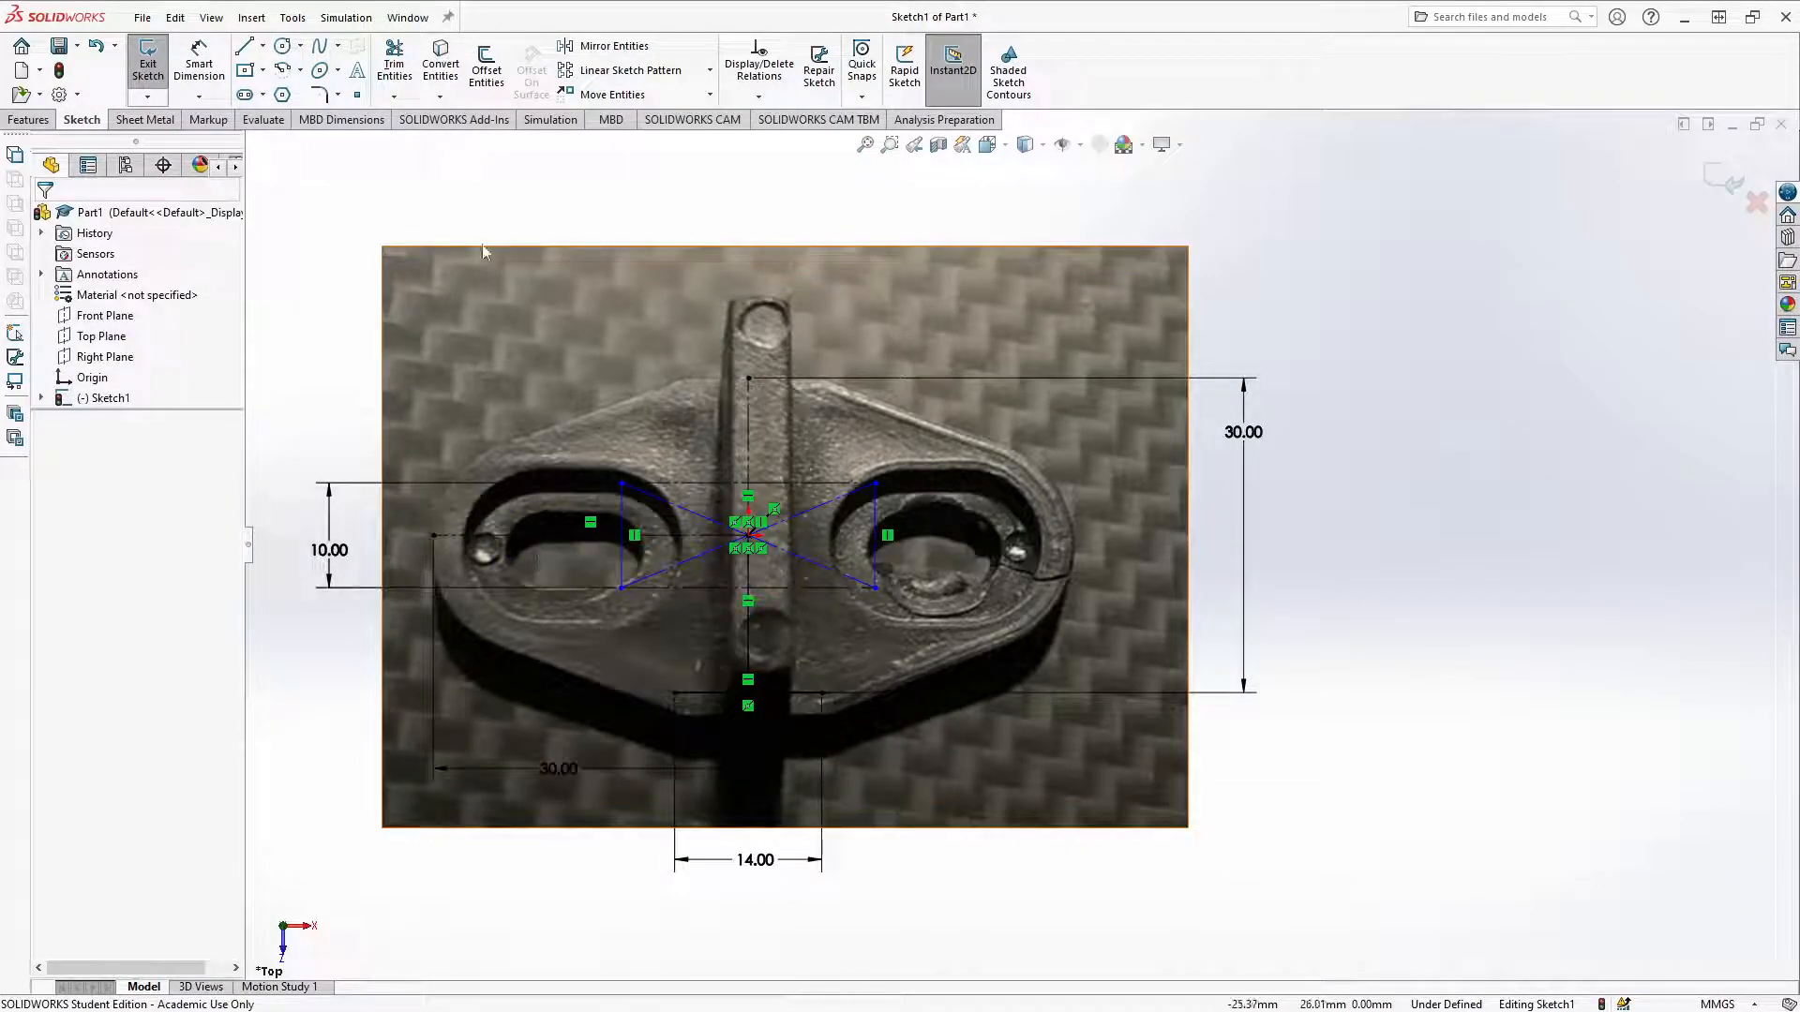
Step: Sketch a circle about 6.9 mm in diameter over the left end of the left hole
{"action": "left_click", "coordinate": [282, 46]}
{"action": "left_click", "coordinate": [537, 551]}
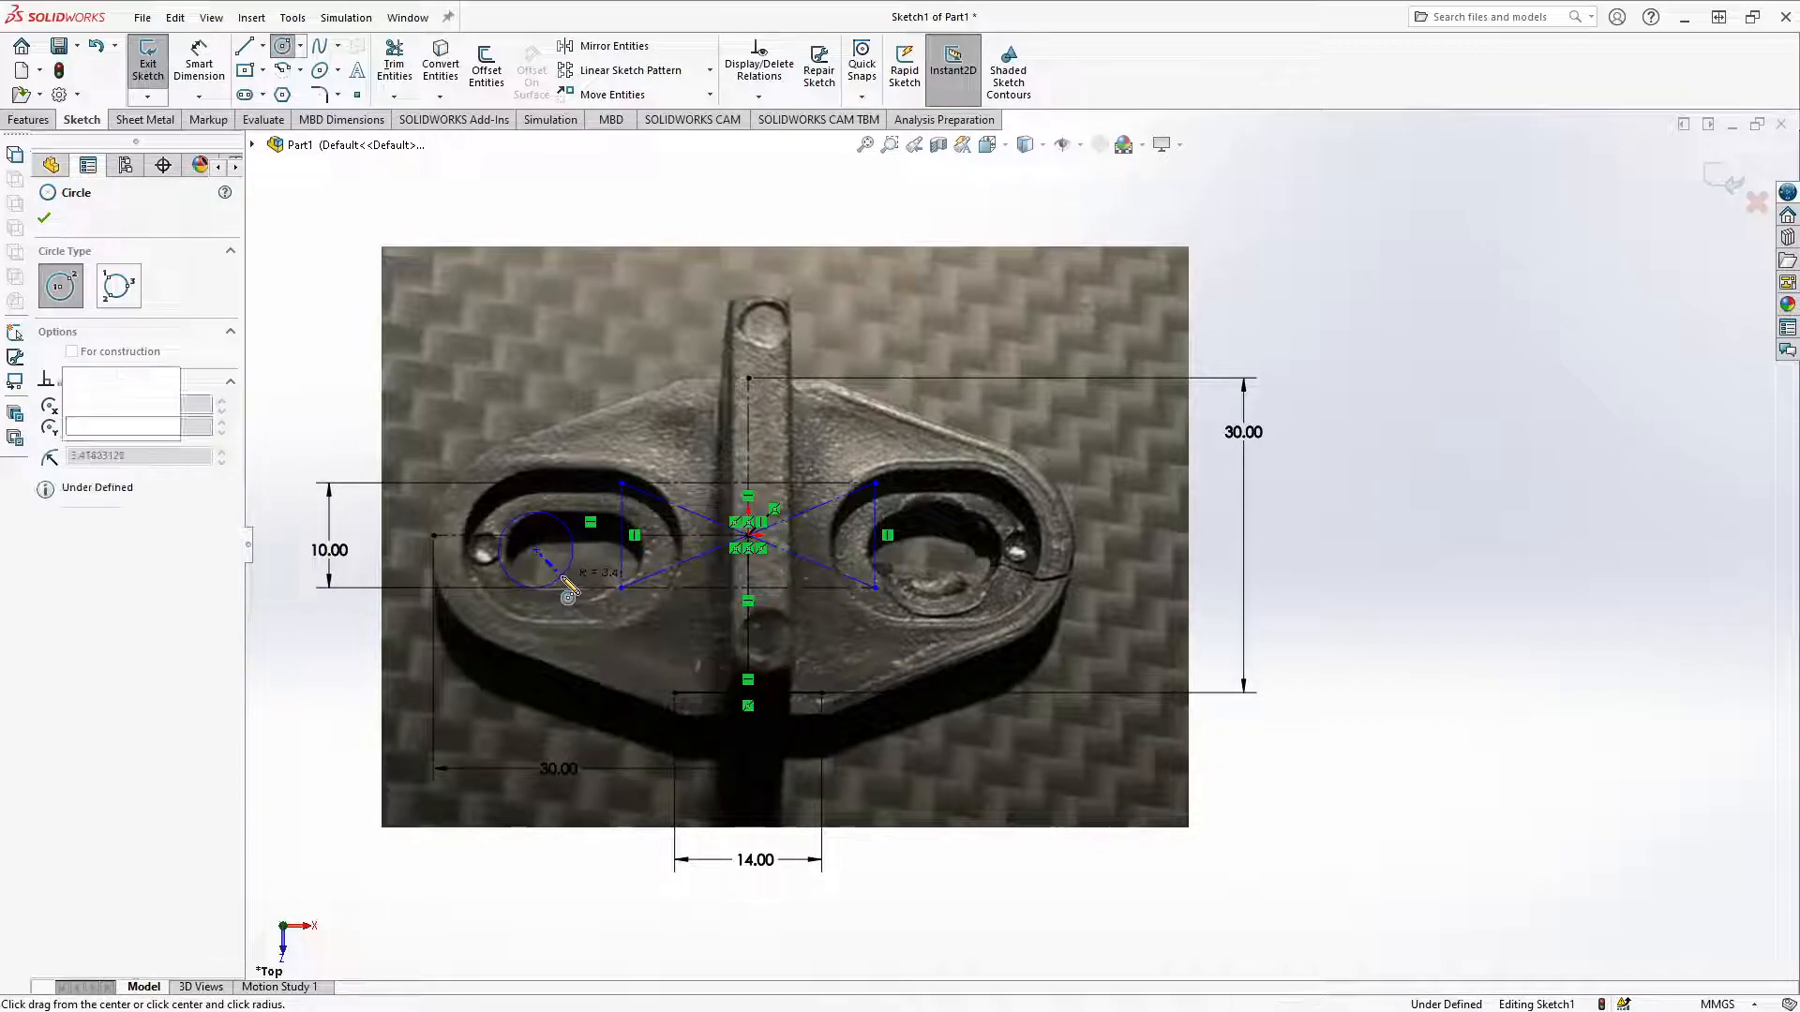
{"action": "left_click", "coordinate": [572, 555]}
{"action": "key", "text": "Escape"}
Step: Dimension the circle's diameter at 6 mm and move its centre onto the horizontal construction line
{"action": "right_click_drag", "start_coordinate": [630, 594], "coordinate": [572, 593]}
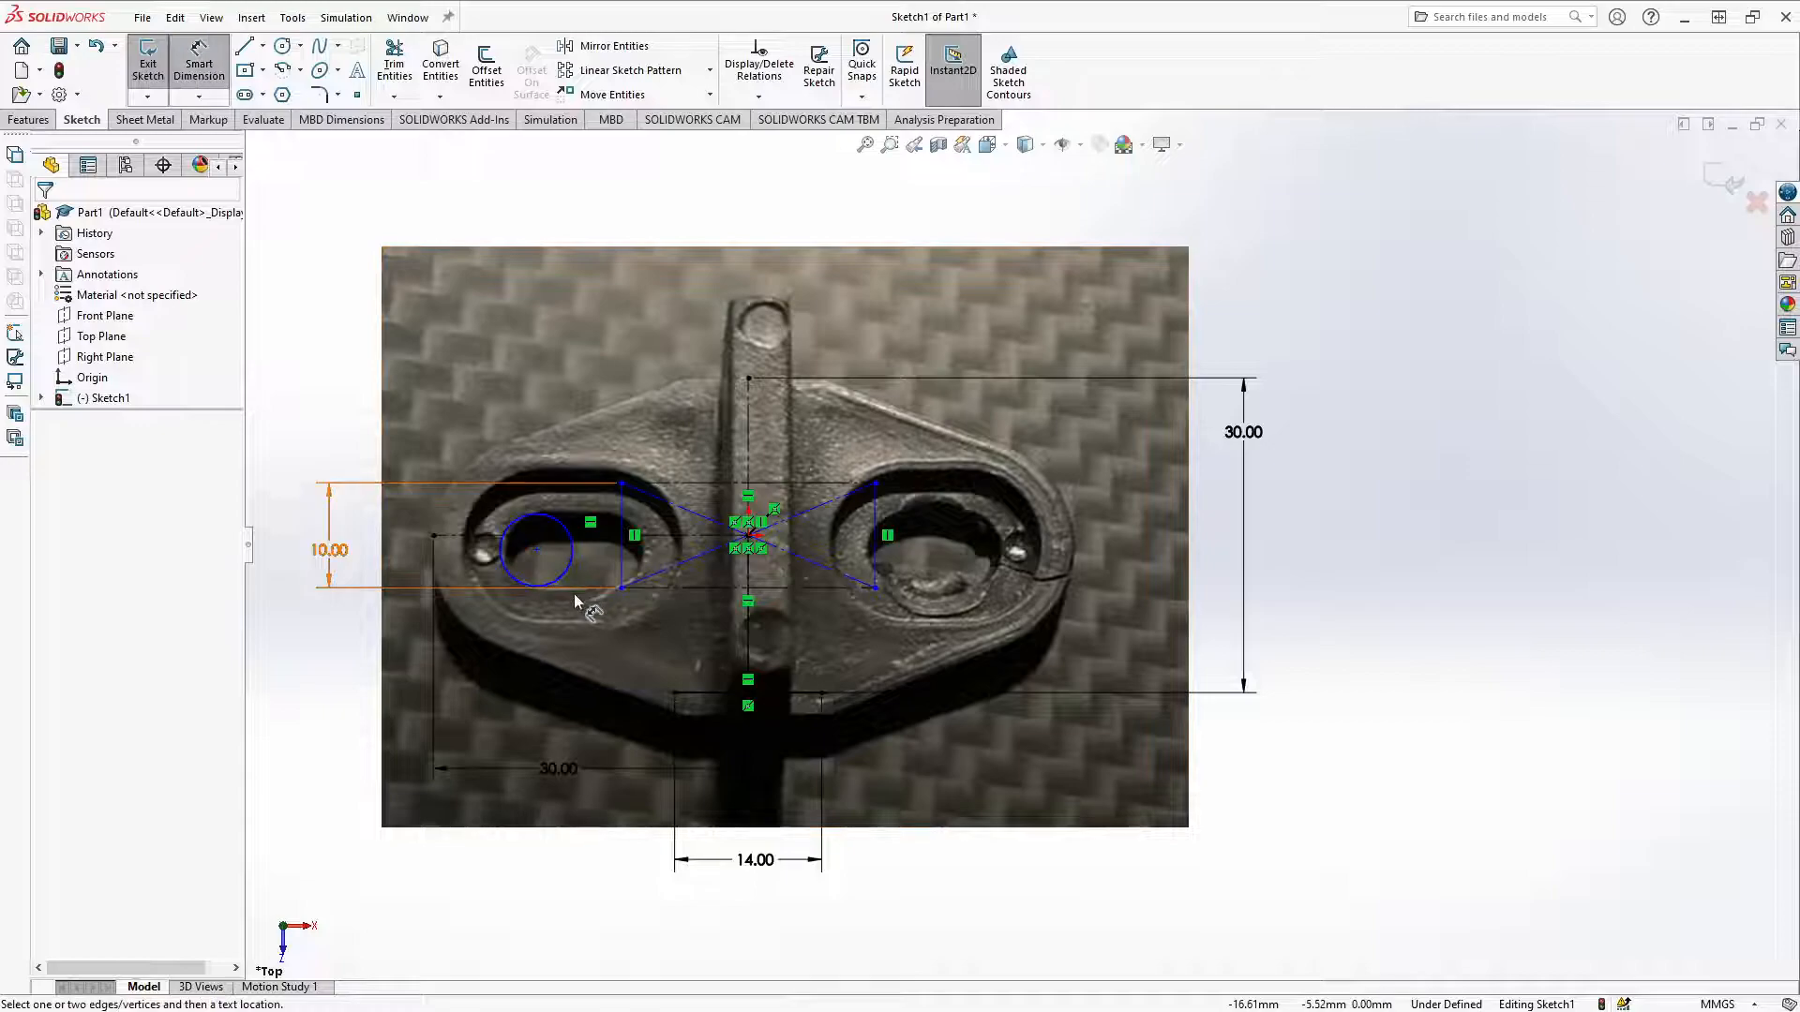
{"action": "left_click", "coordinate": [567, 571]}
{"action": "left_click", "coordinate": [581, 364]}
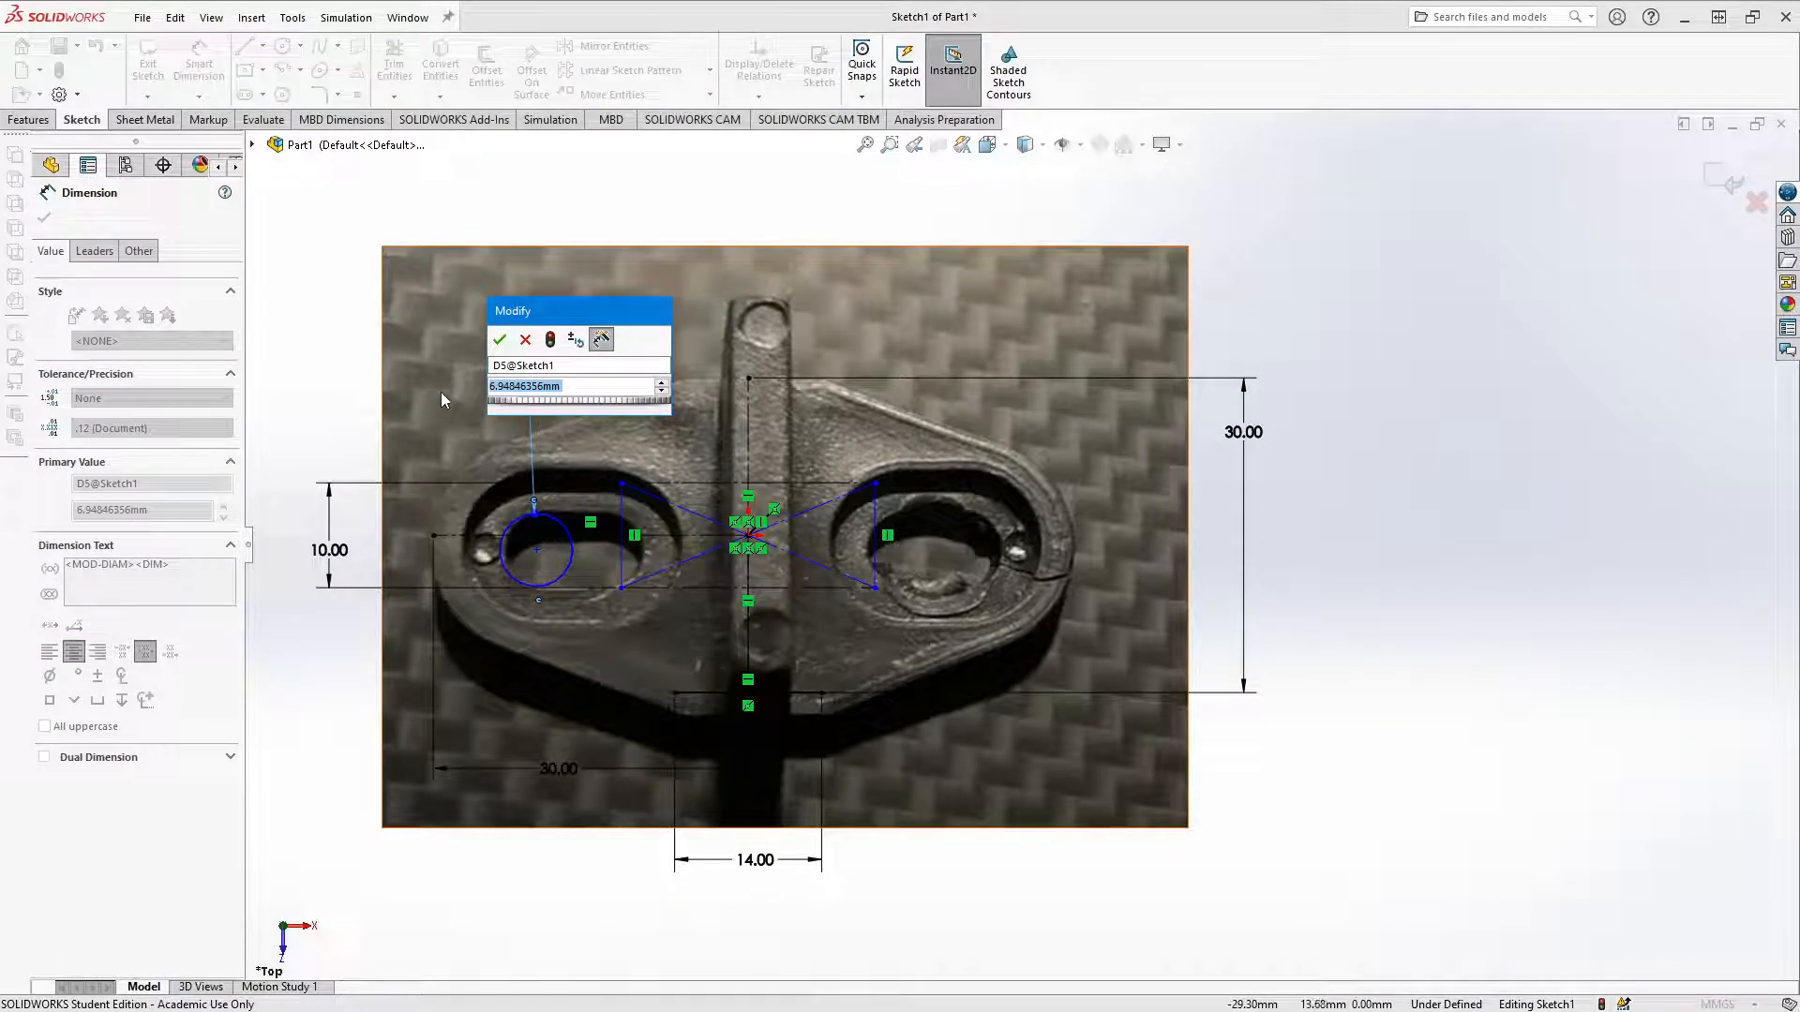
{"action": "left_click", "coordinate": [499, 340]}
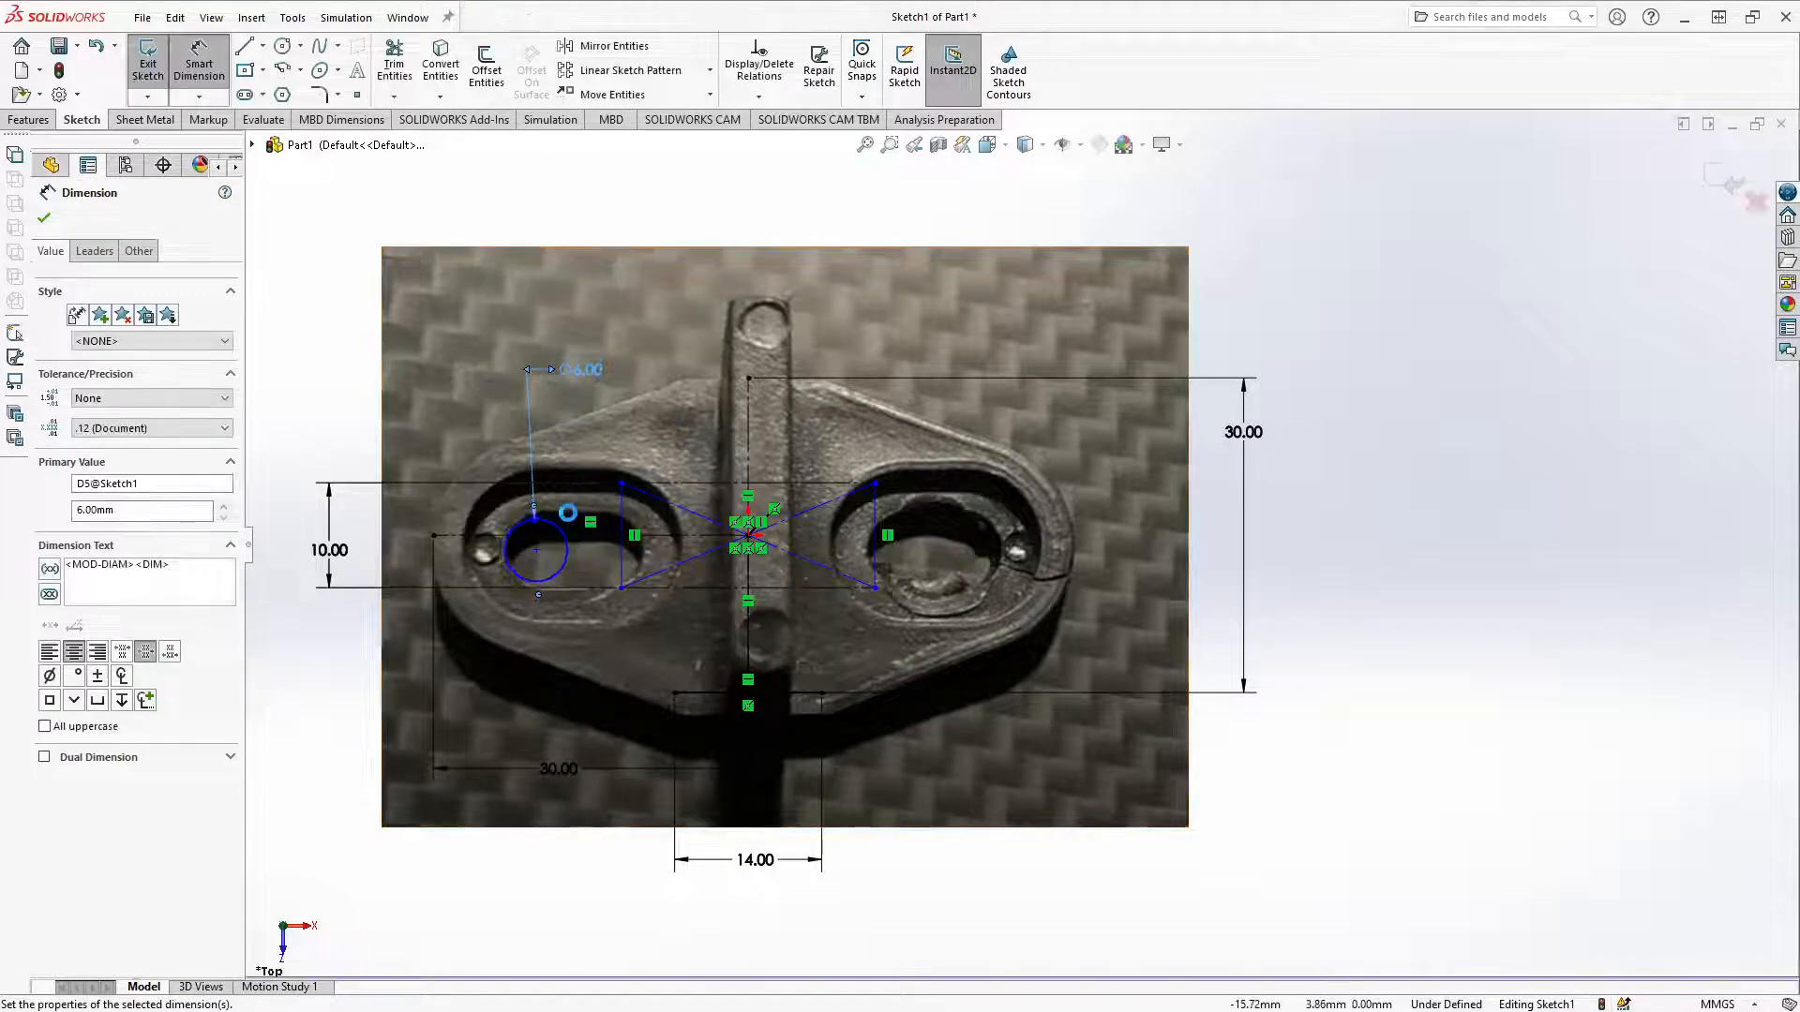
{"action": "left_click_drag", "start_coordinate": [536, 551], "coordinate": [536, 537]}
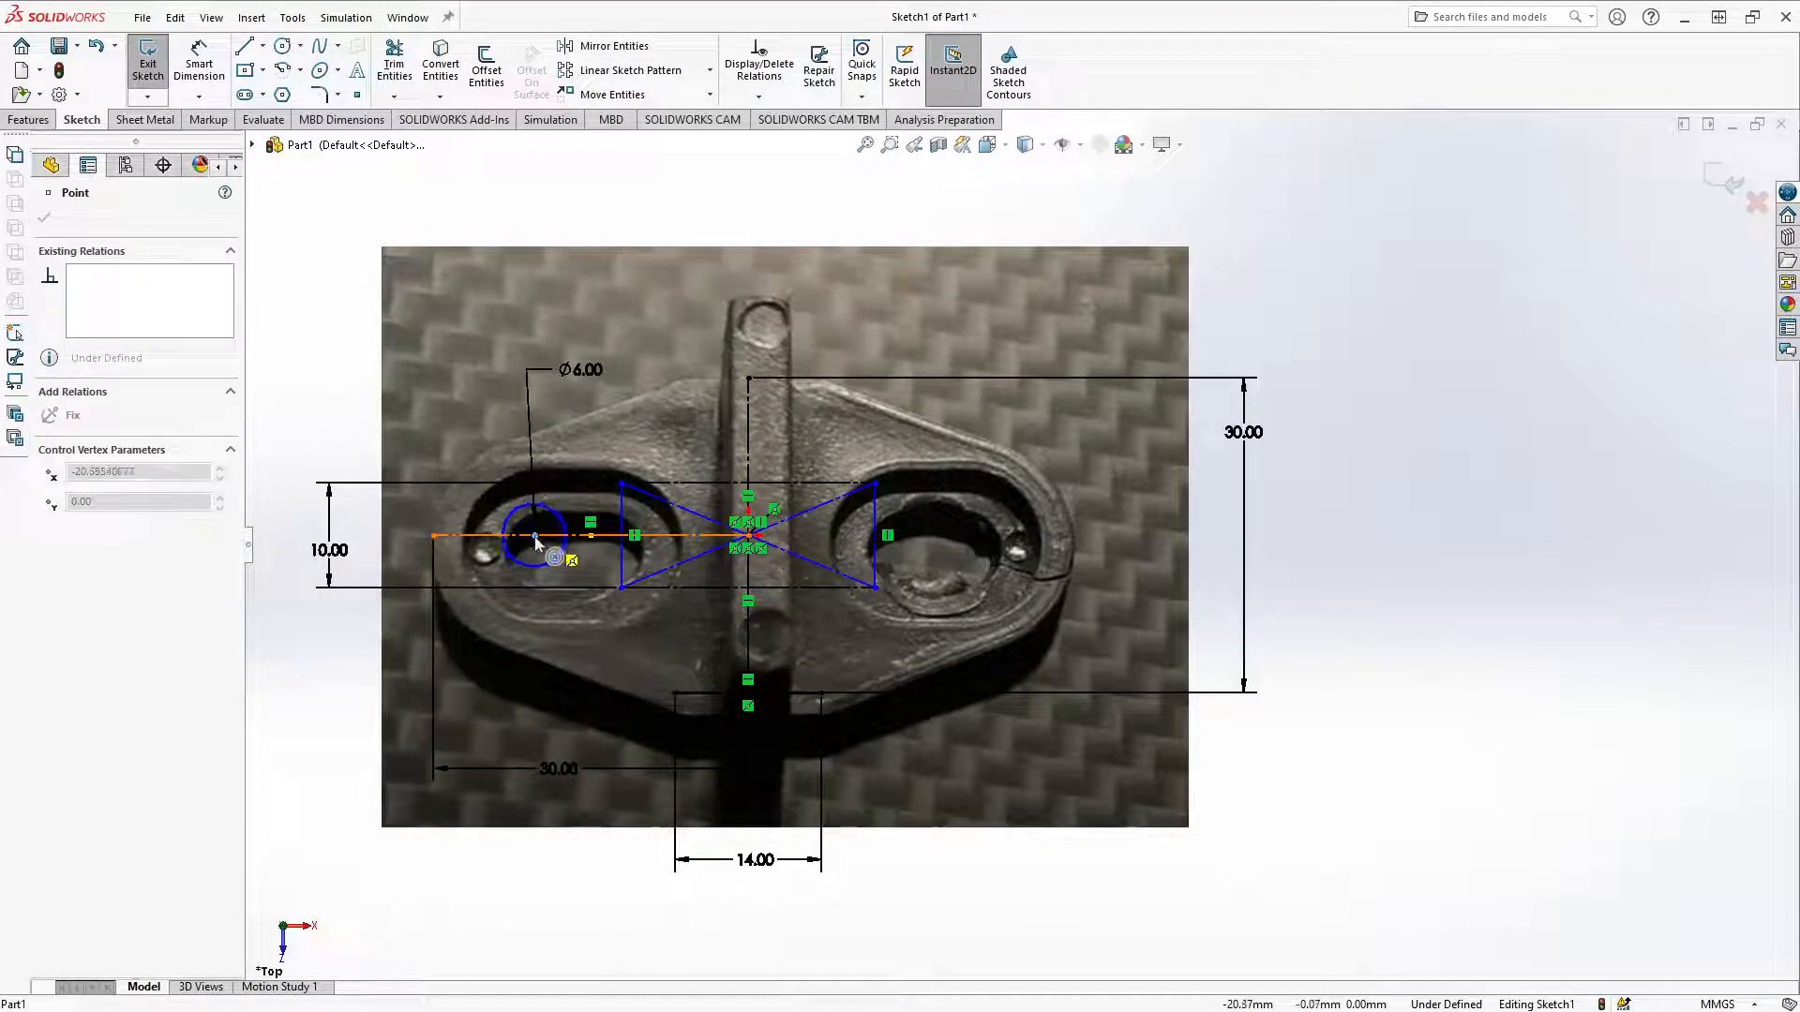
{"action": "left_click", "coordinate": [490, 321]}
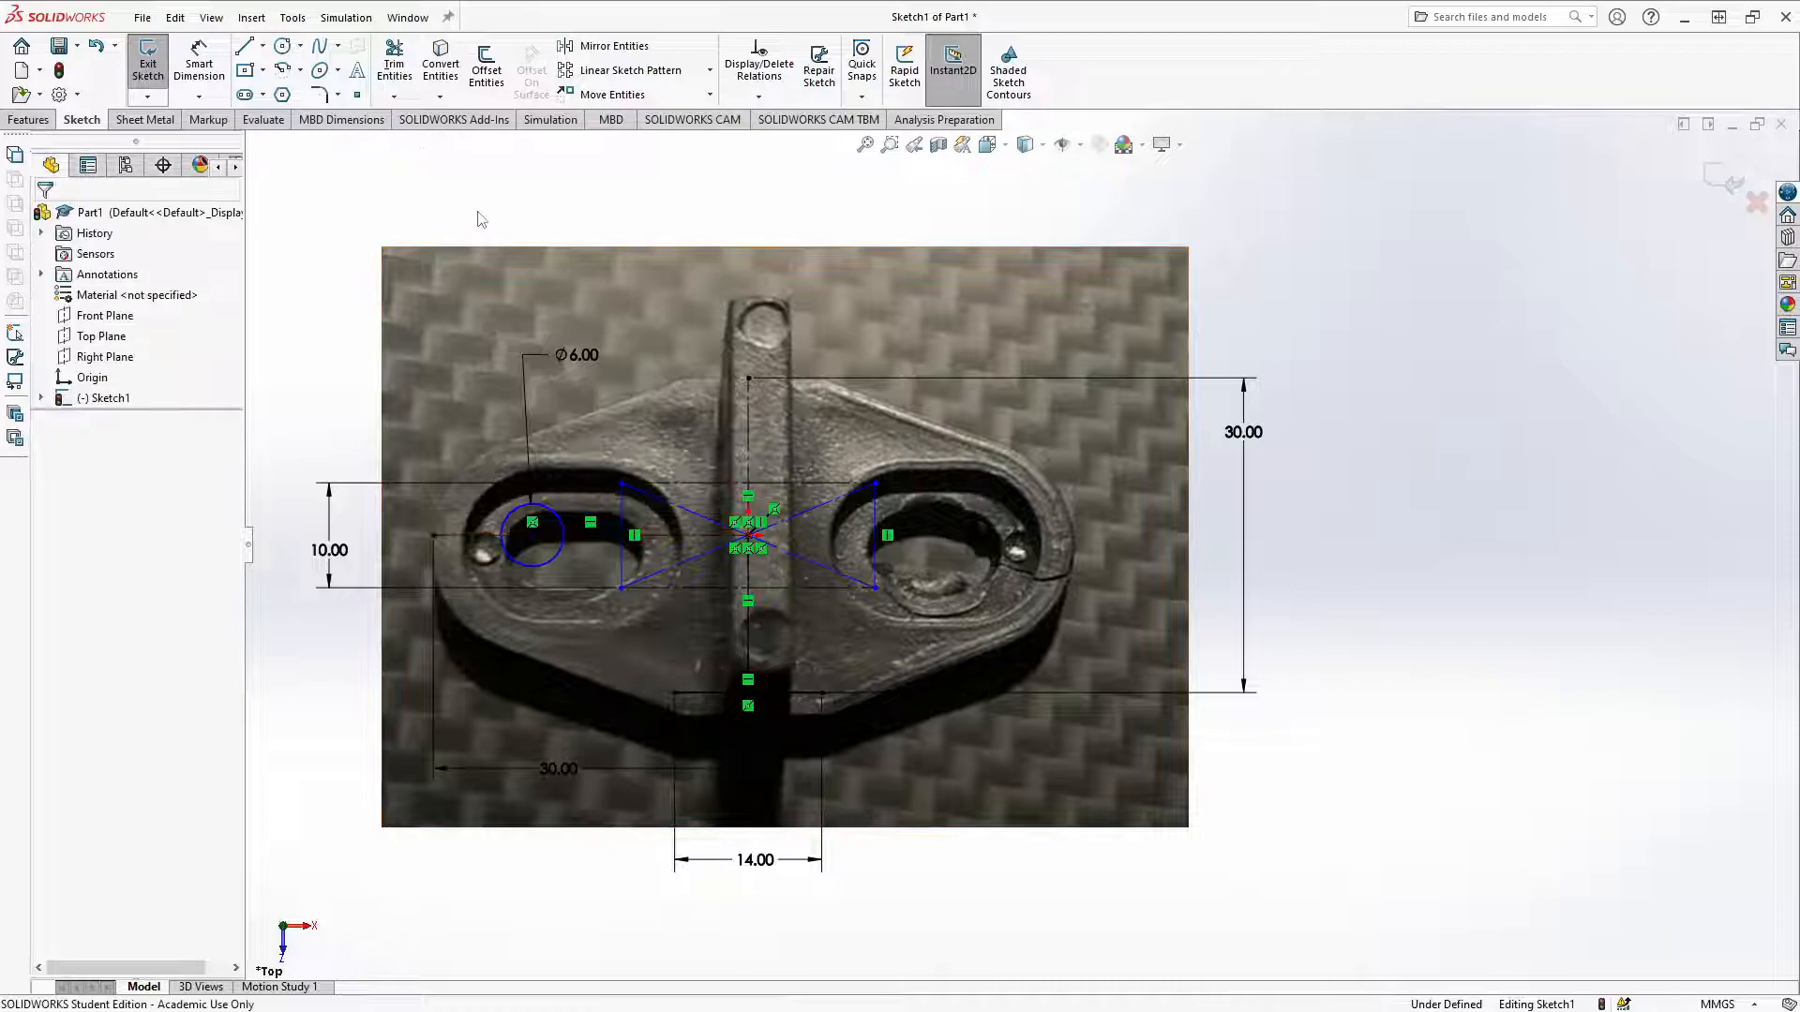
Step: Copy the 6 mm circle to the right along the construction line and dimension the distance between the two centres at 7 mm
{"action": "left_click", "coordinate": [555, 557]}
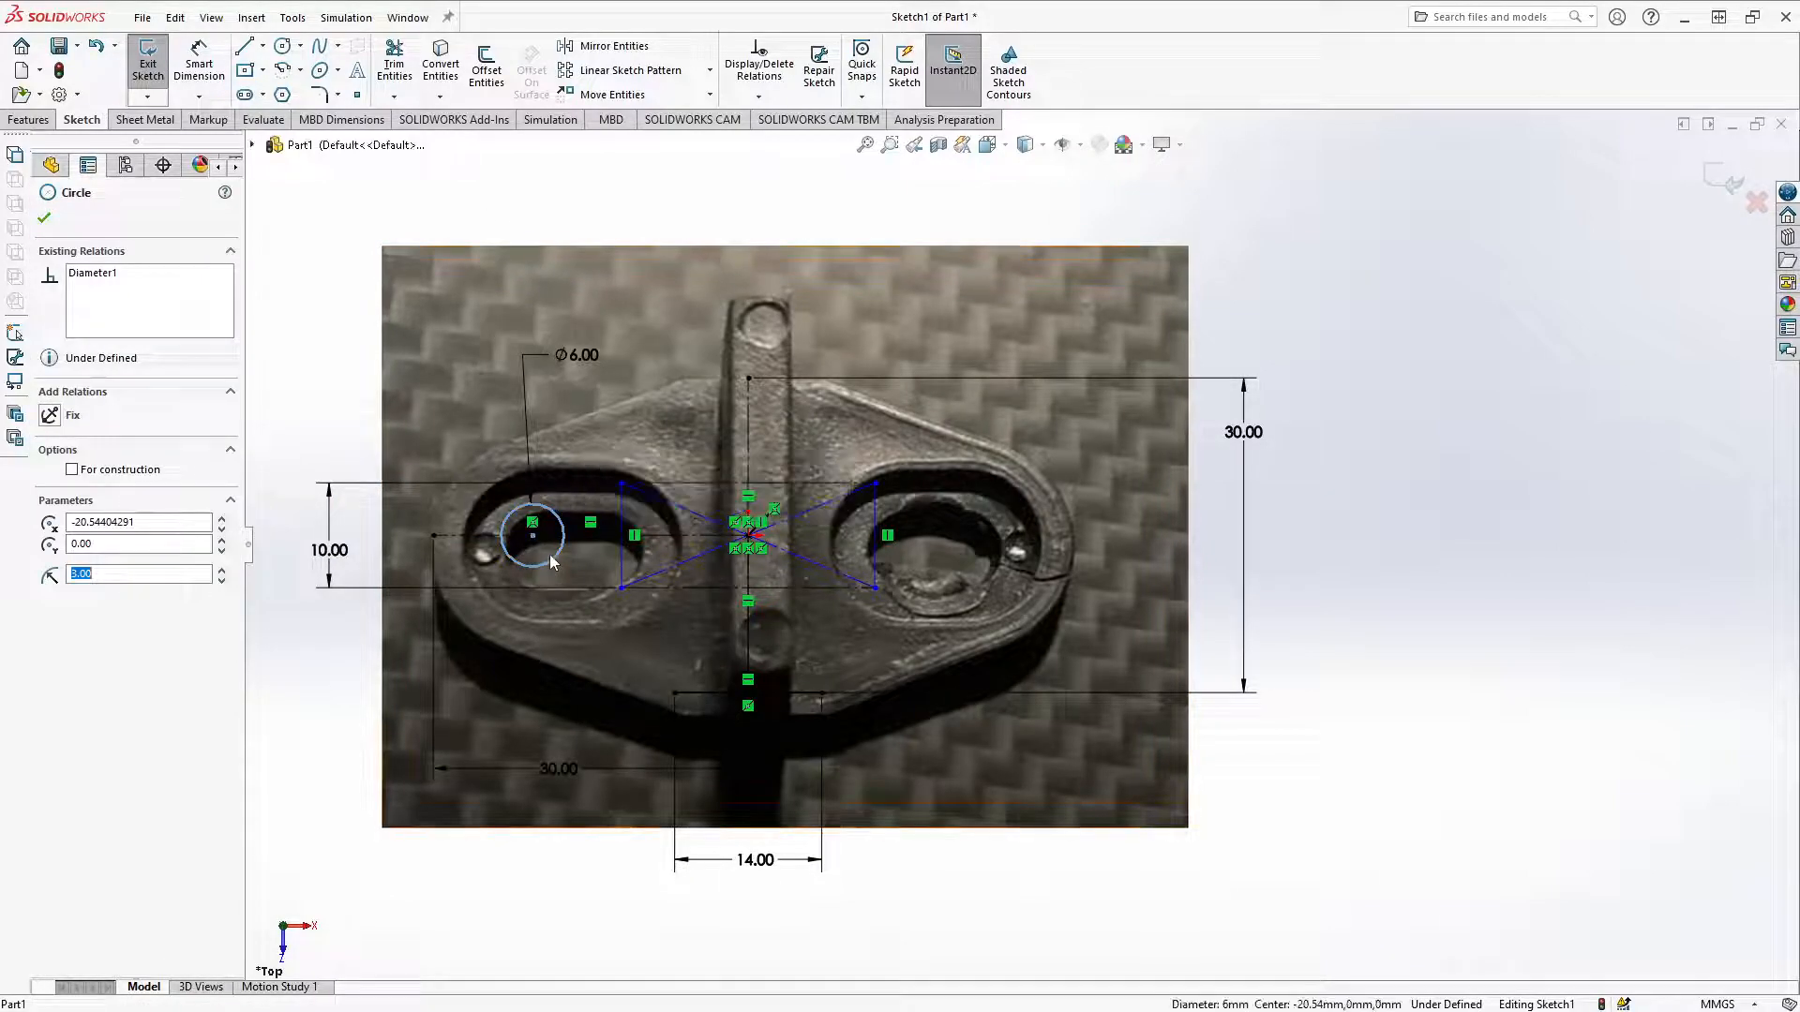
{"action": "left_click_drag", "start_coordinate": [551, 560], "coordinate": [607, 537]}
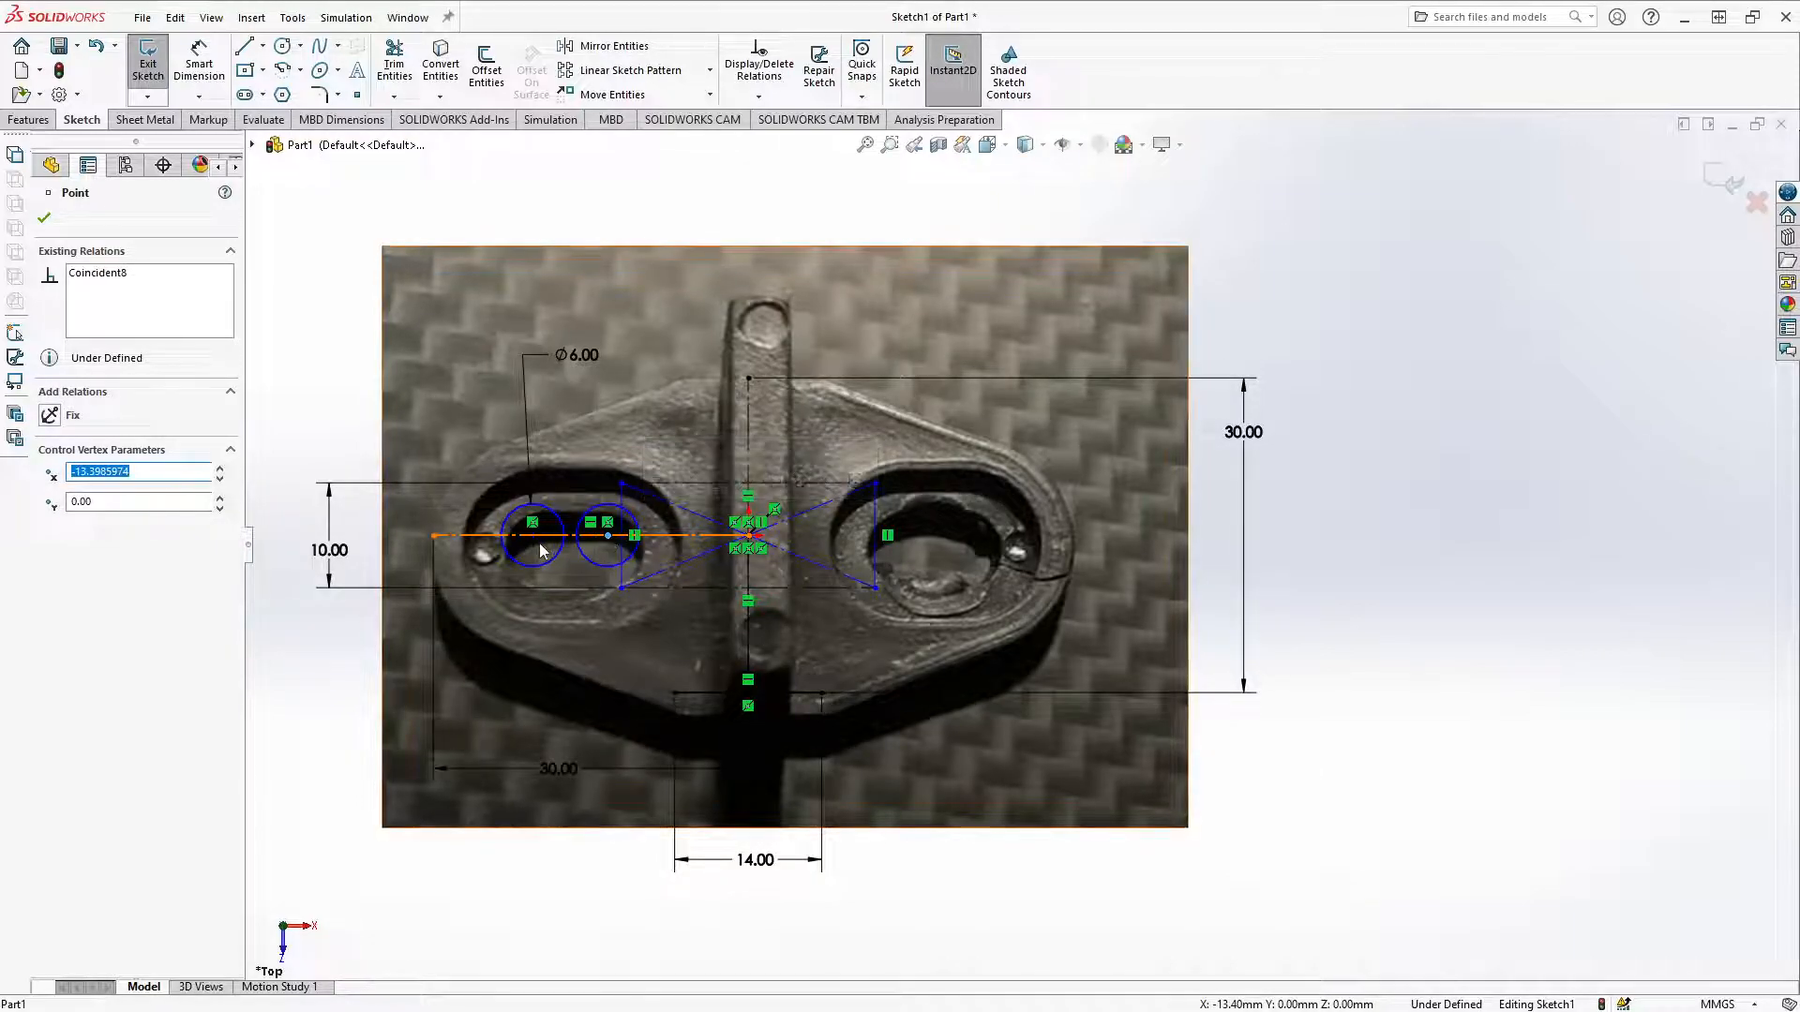
{"action": "right_click_drag", "start_coordinate": [548, 586], "coordinate": [544, 546]}
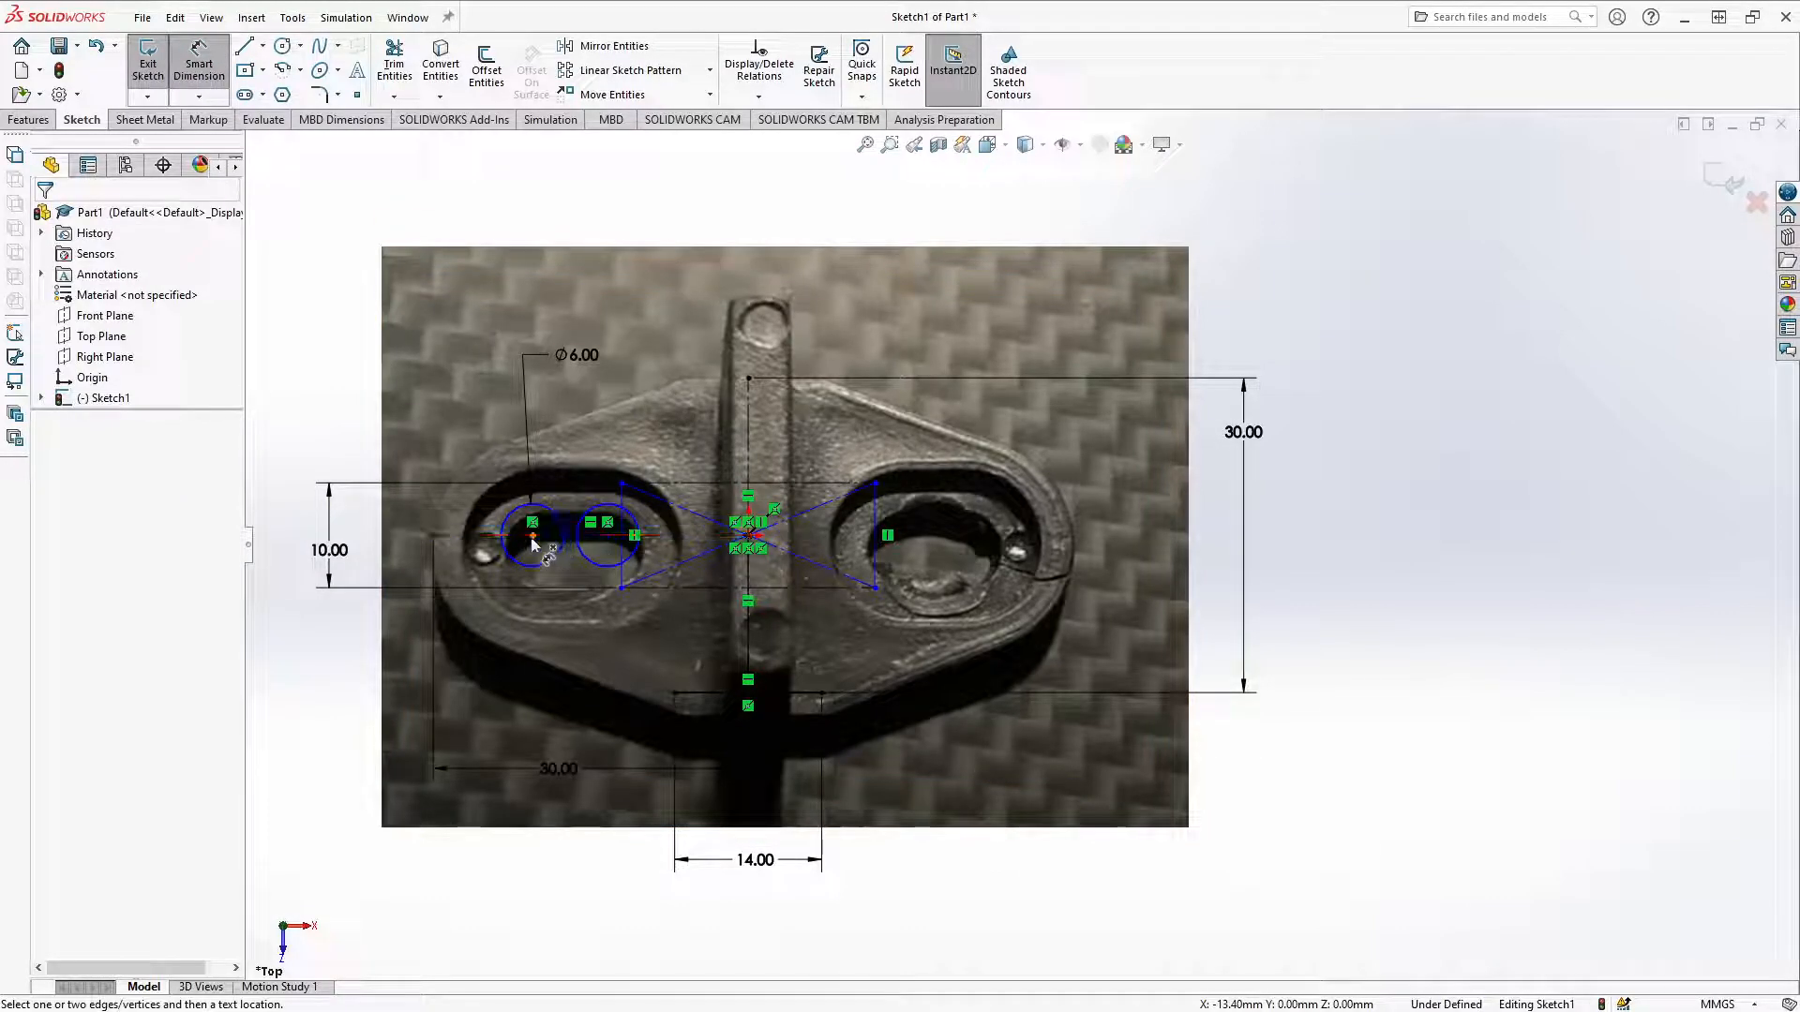
{"action": "left_click", "coordinate": [608, 537]}
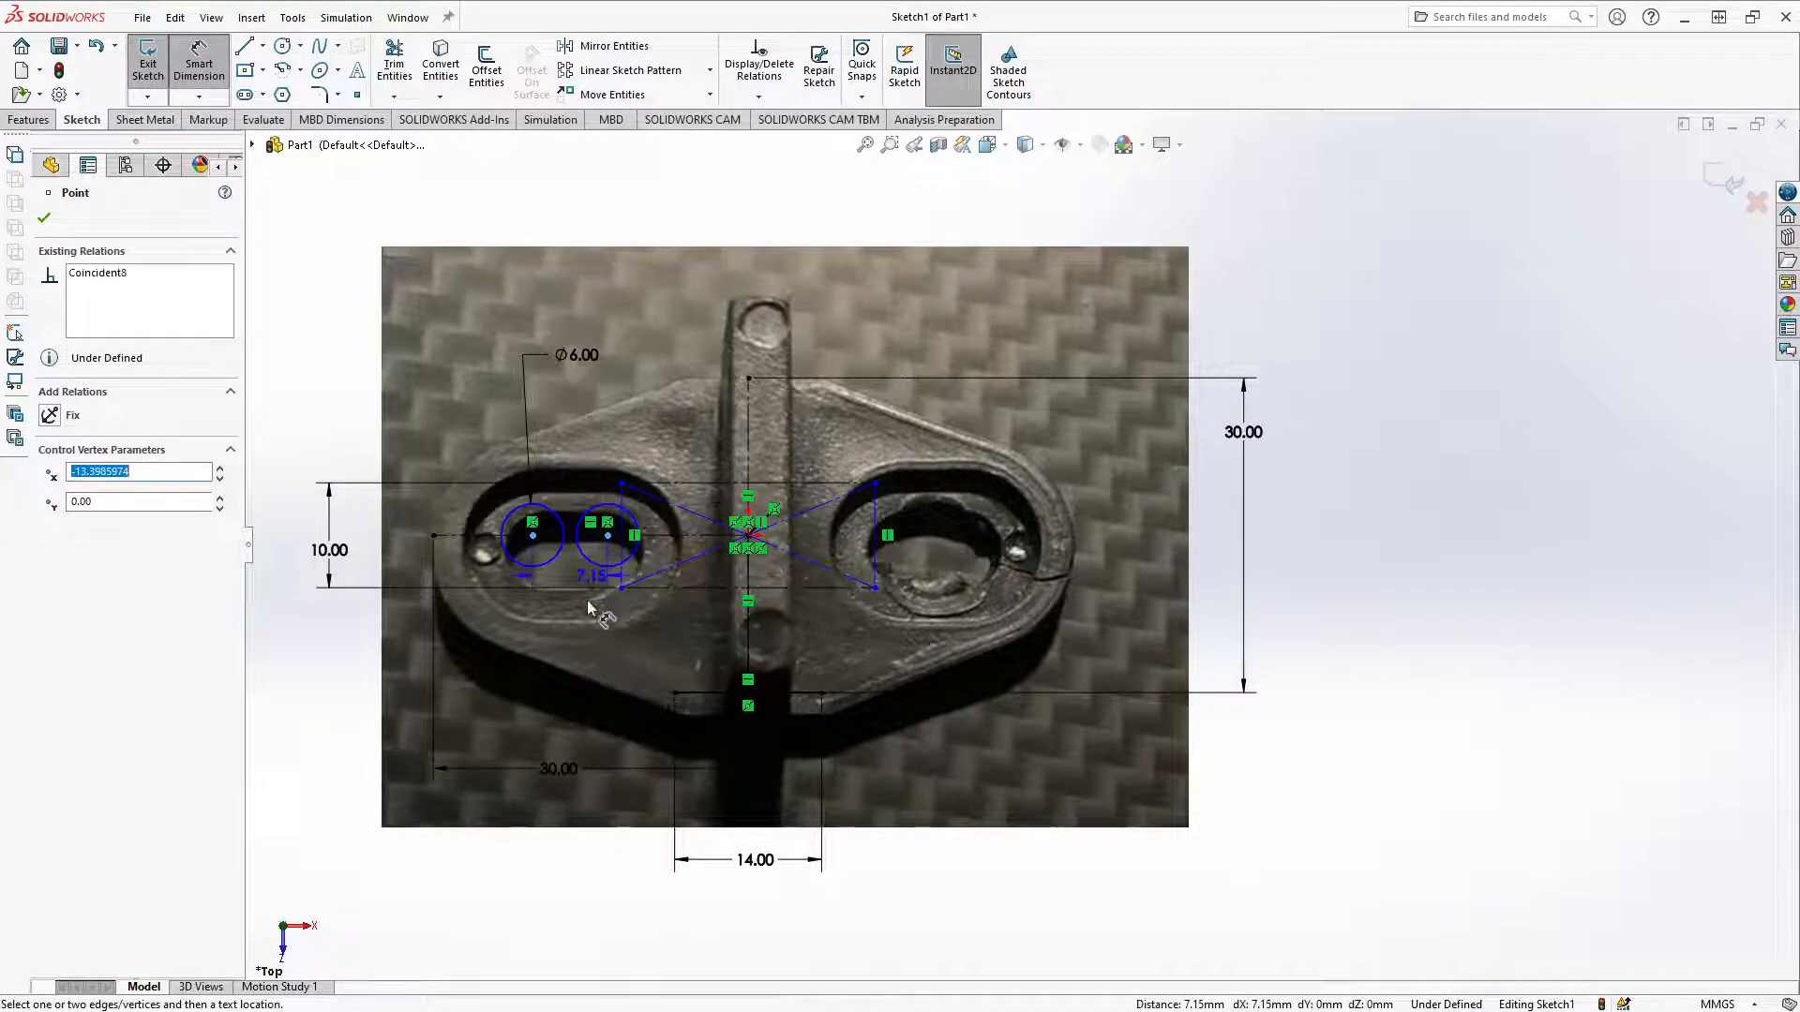
{"action": "left_click", "coordinate": [544, 675]}
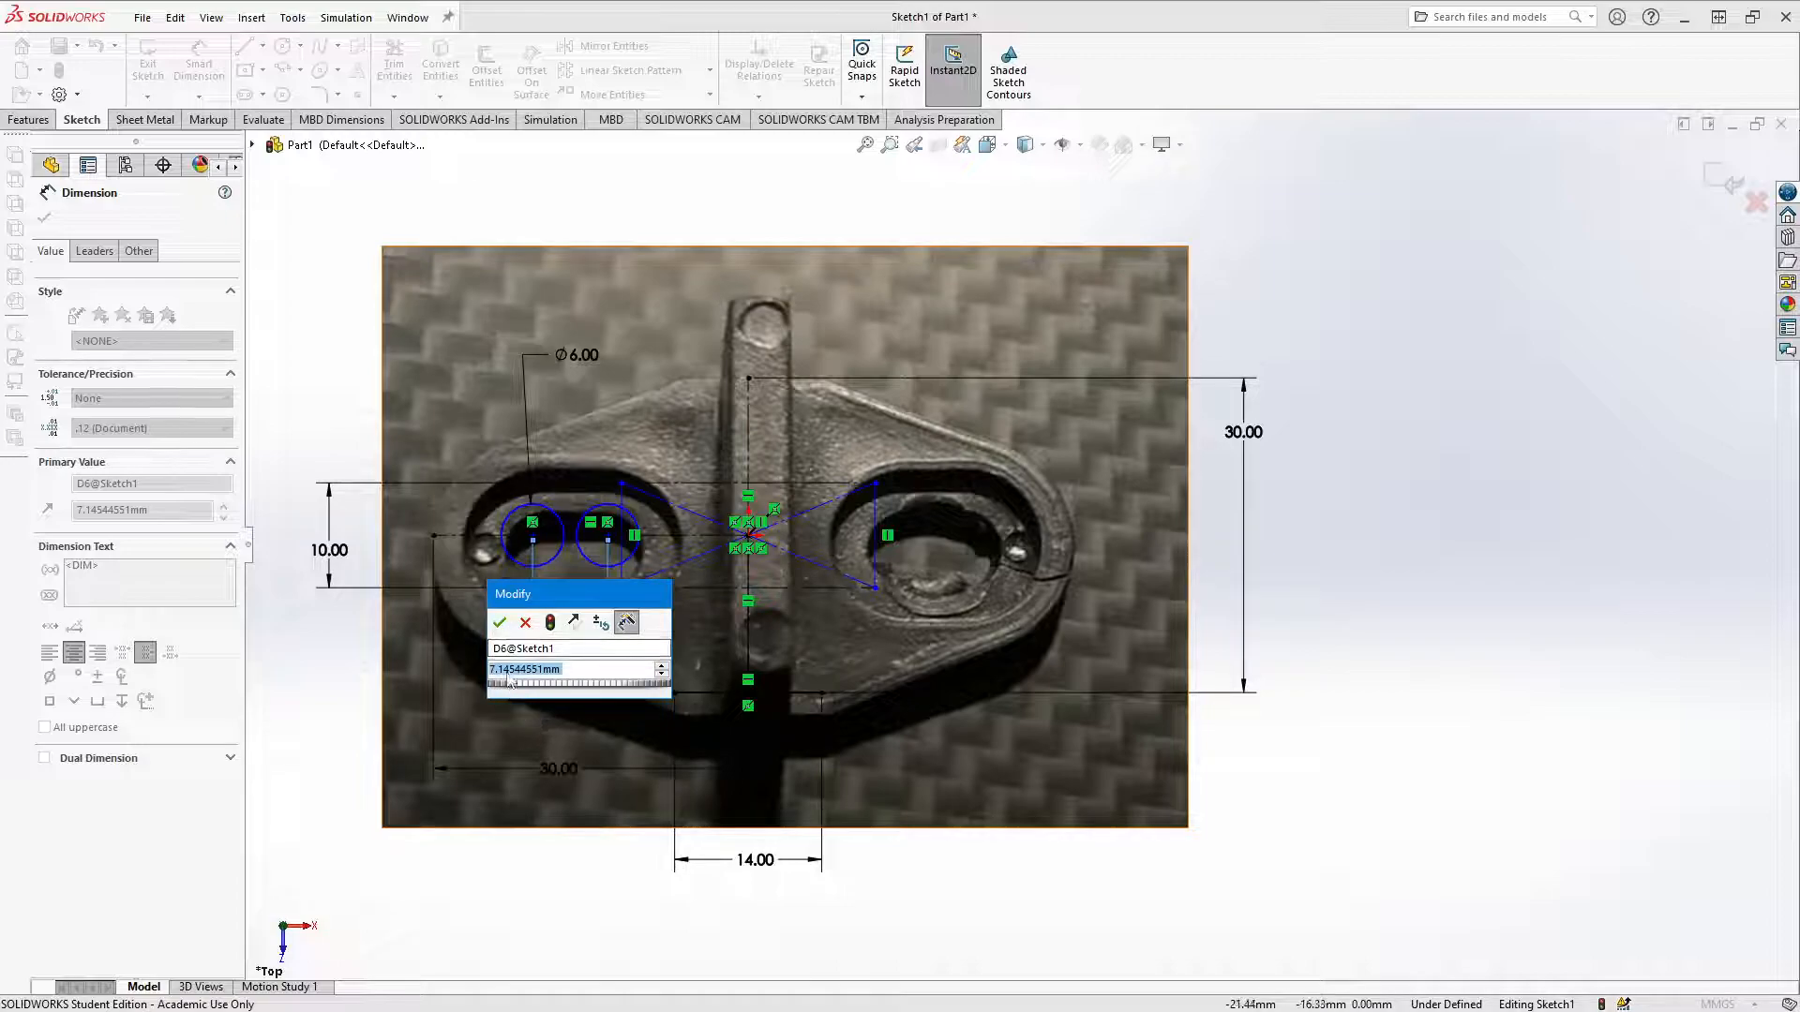
{"action": "type", "text": "7"}
{"action": "key", "text": "Return"}
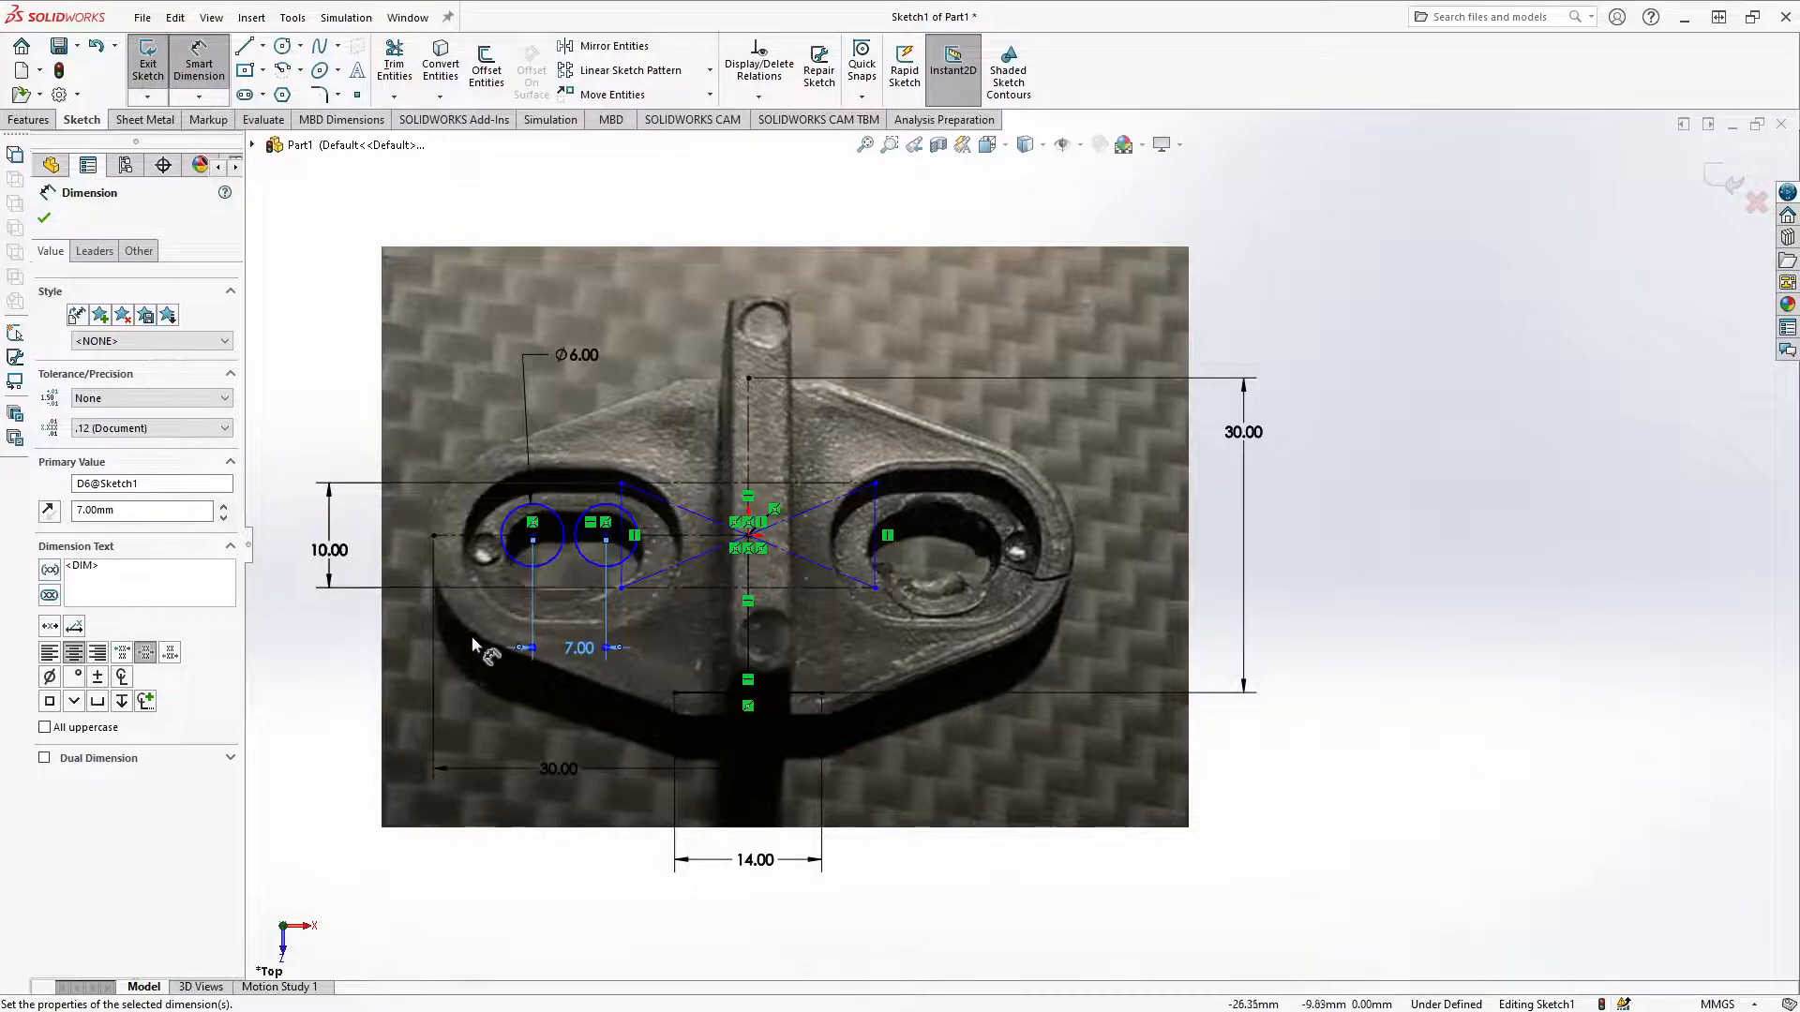
{"action": "left_click", "coordinate": [284, 47]}
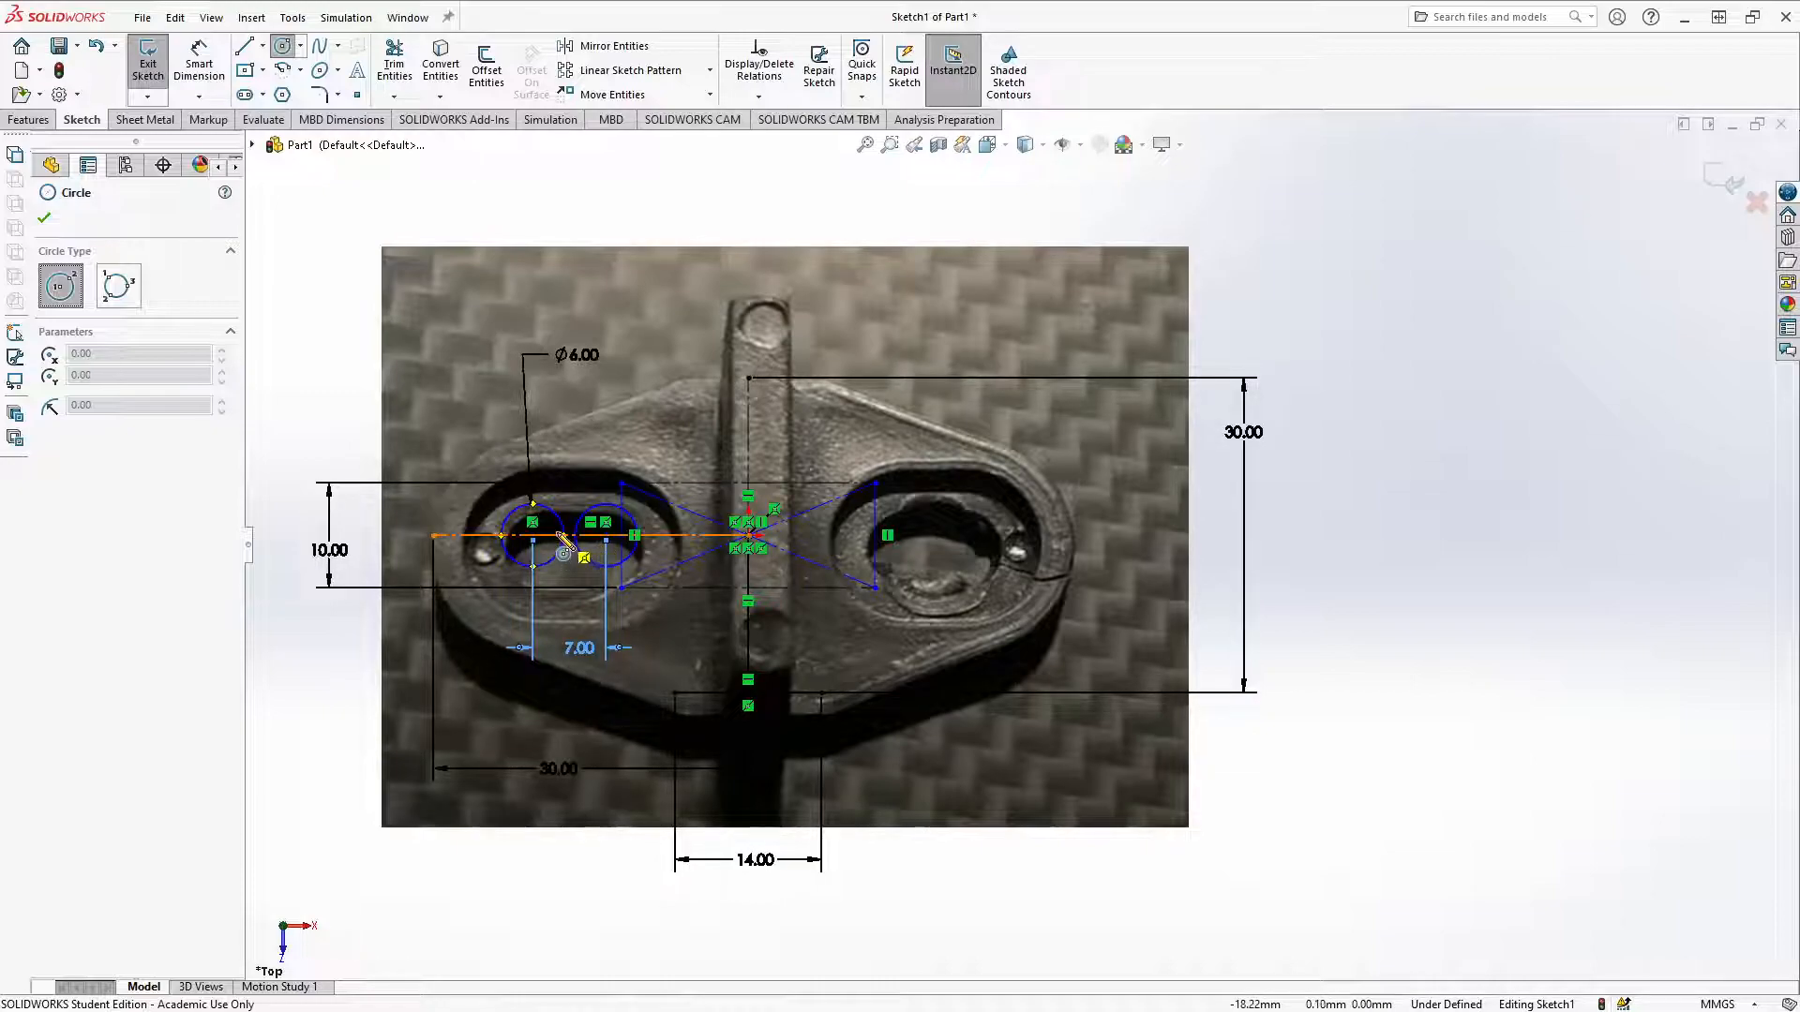
{"action": "scroll", "coordinate": [543, 525], "scroll_direction": "down", "scroll_amount": 3}
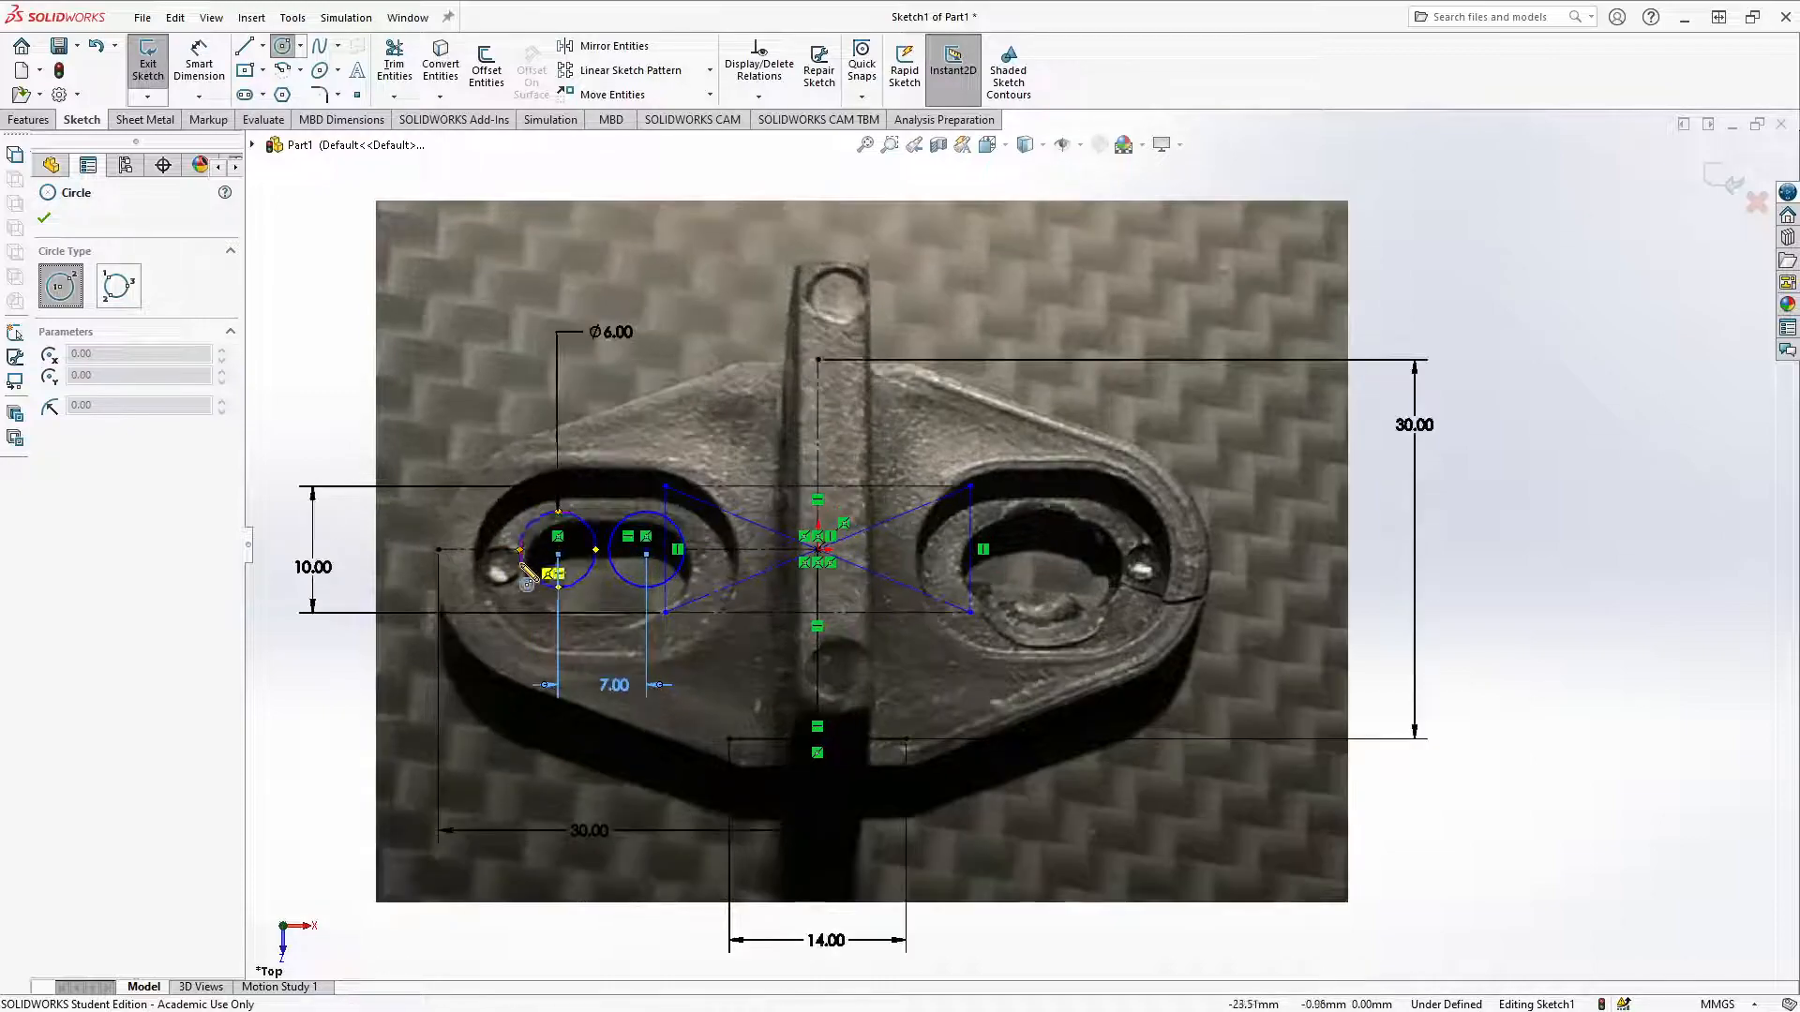
{"action": "mouse_move", "coordinate": [722, 522]}
{"action": "middle_mouse_down"}
{"action": "mouse_move", "coordinate": [790, 494]}
{"action": "mouse_move", "coordinate": [789, 511]}
{"action": "mouse_move", "coordinate": [733, 509]}
{"action": "middle_mouse_up"}
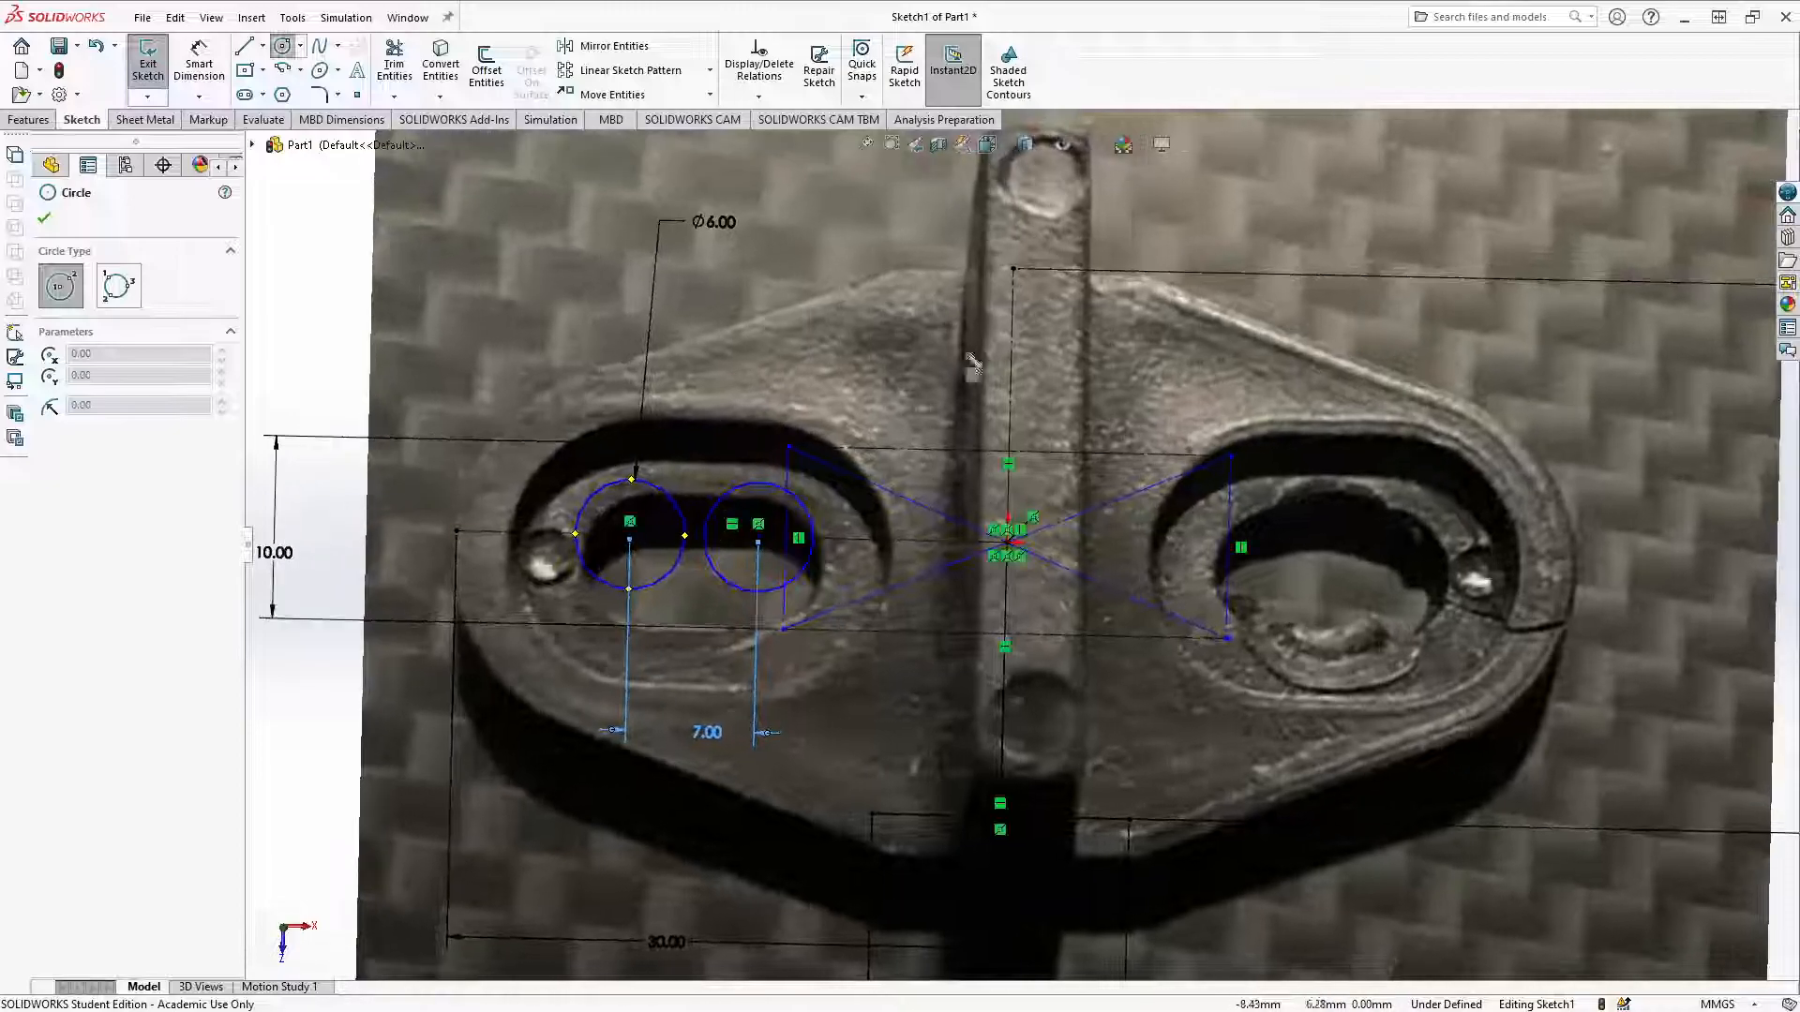
{"action": "left_click", "coordinate": [1024, 150]}
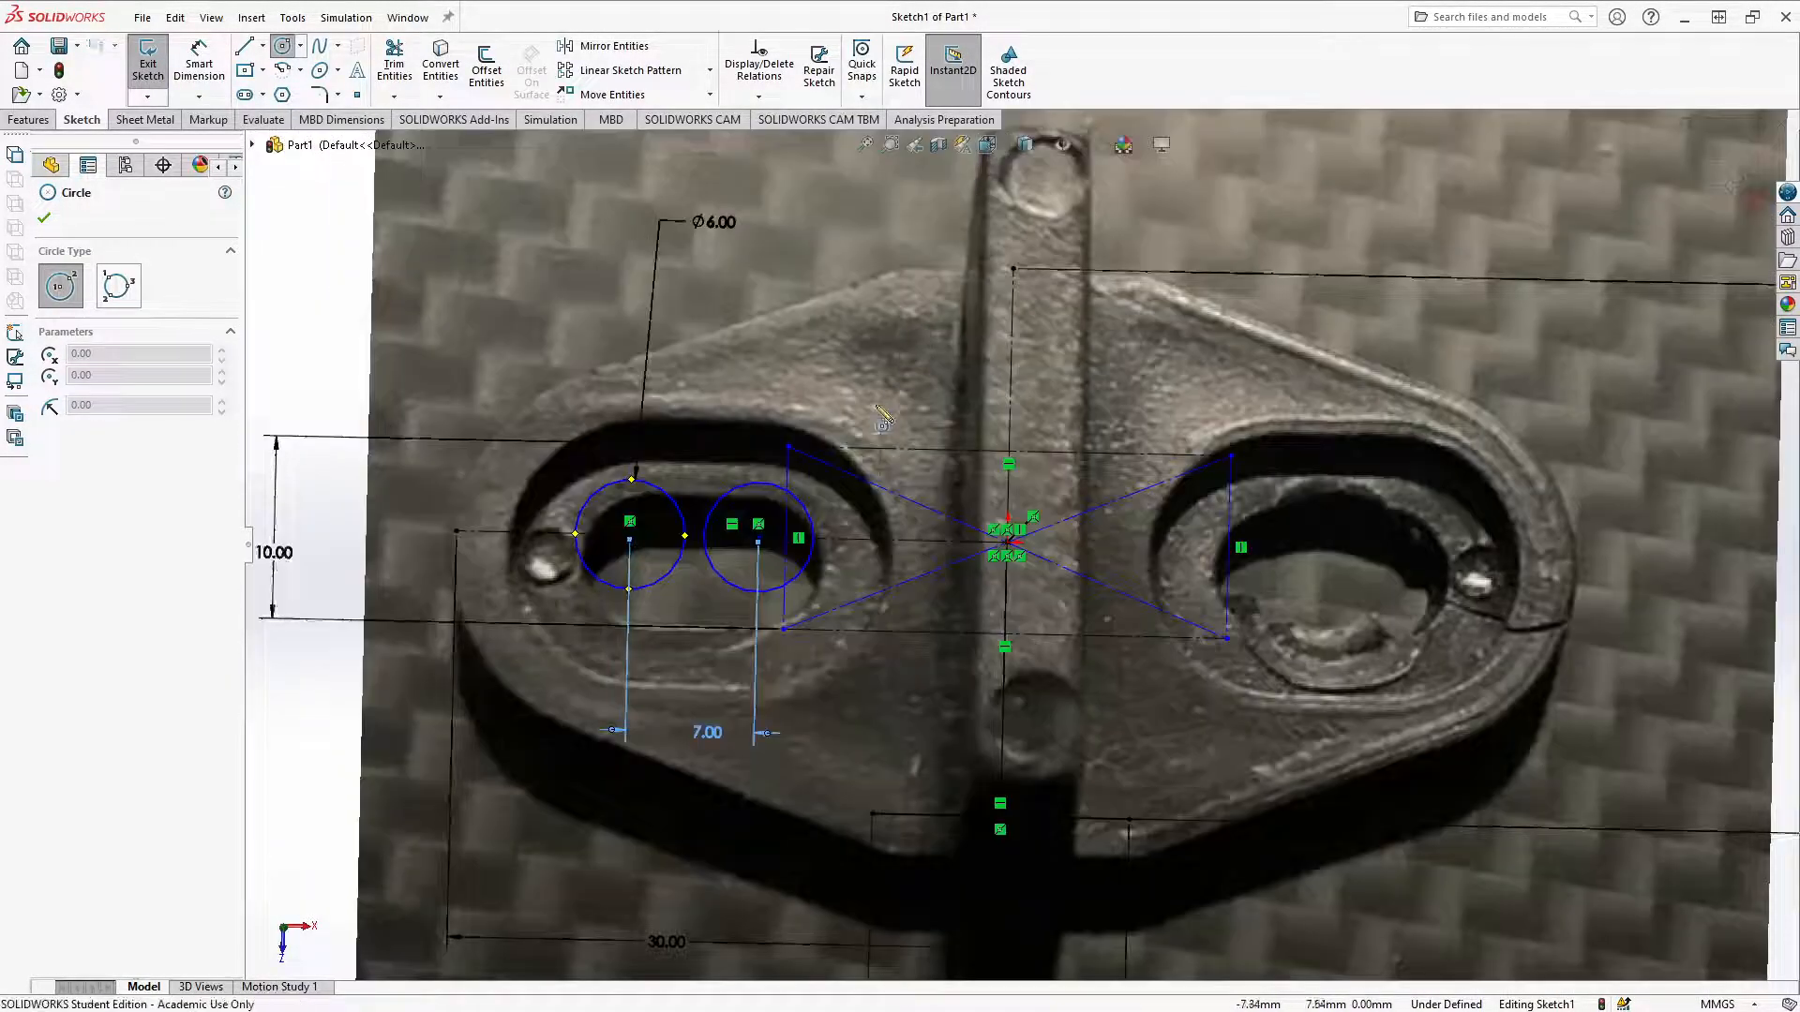
{"action": "left_click", "coordinate": [989, 148]}
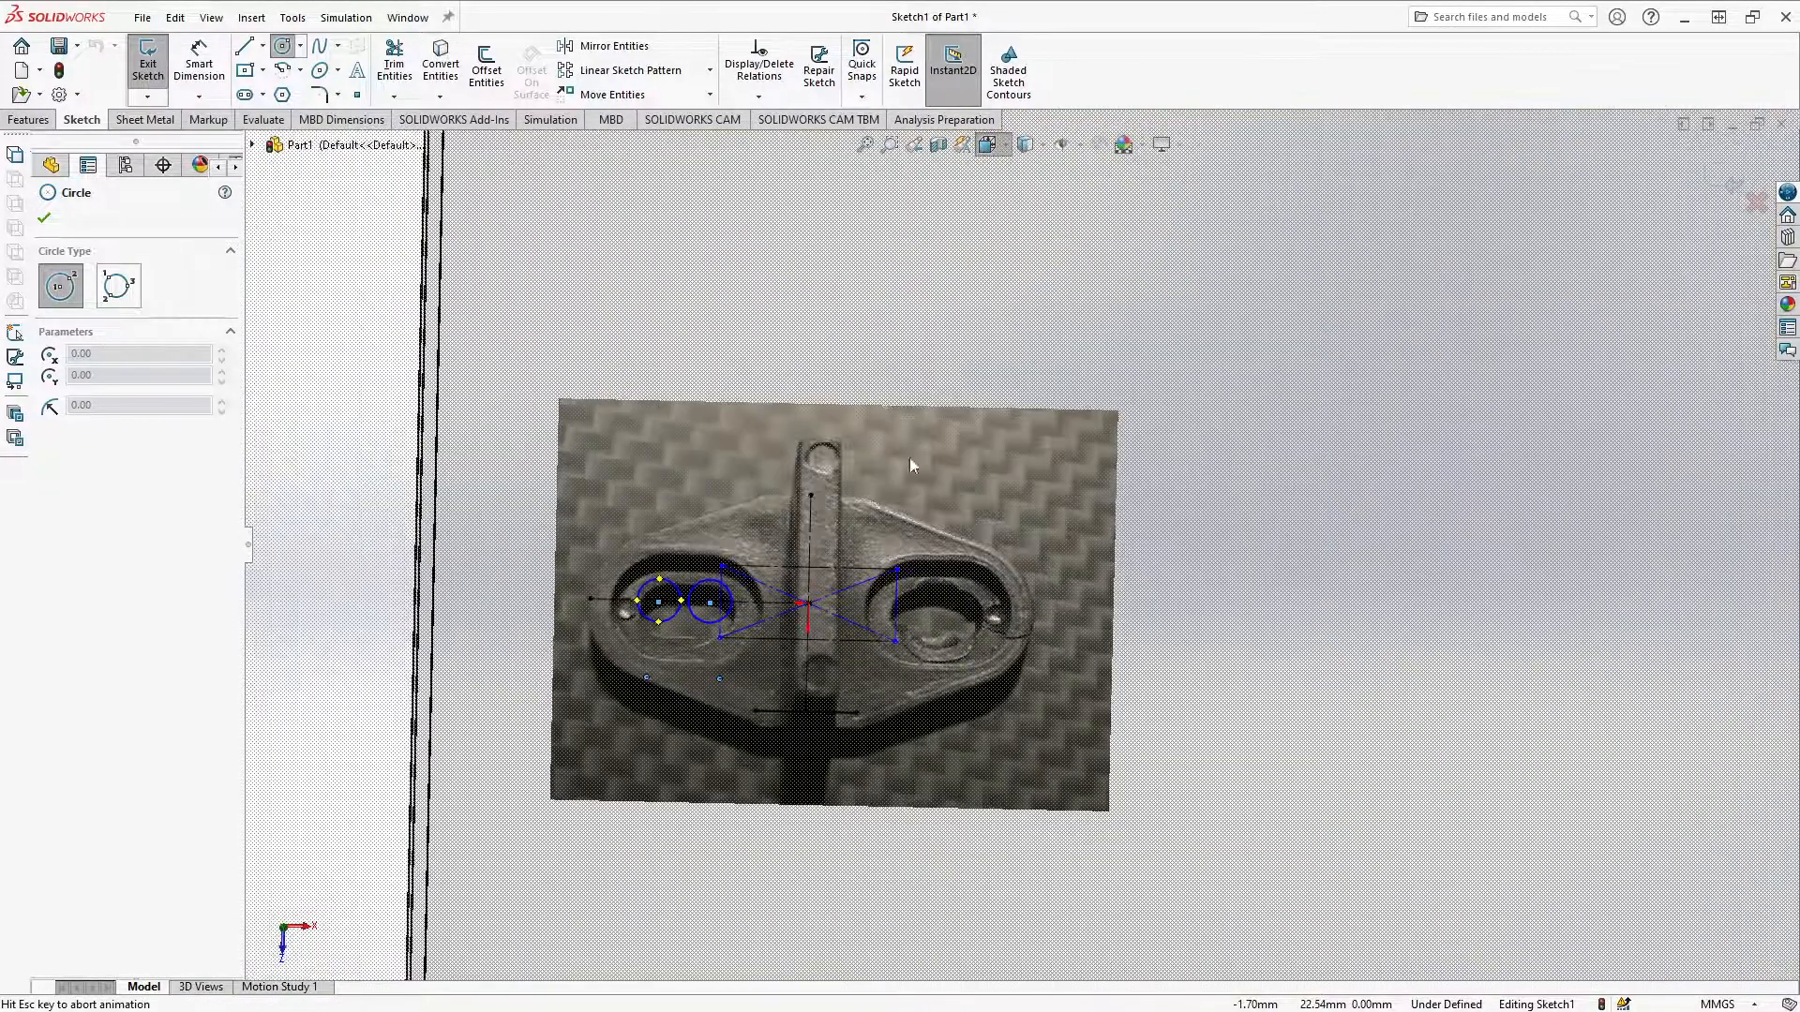
{"action": "left_click", "coordinate": [798, 643]}
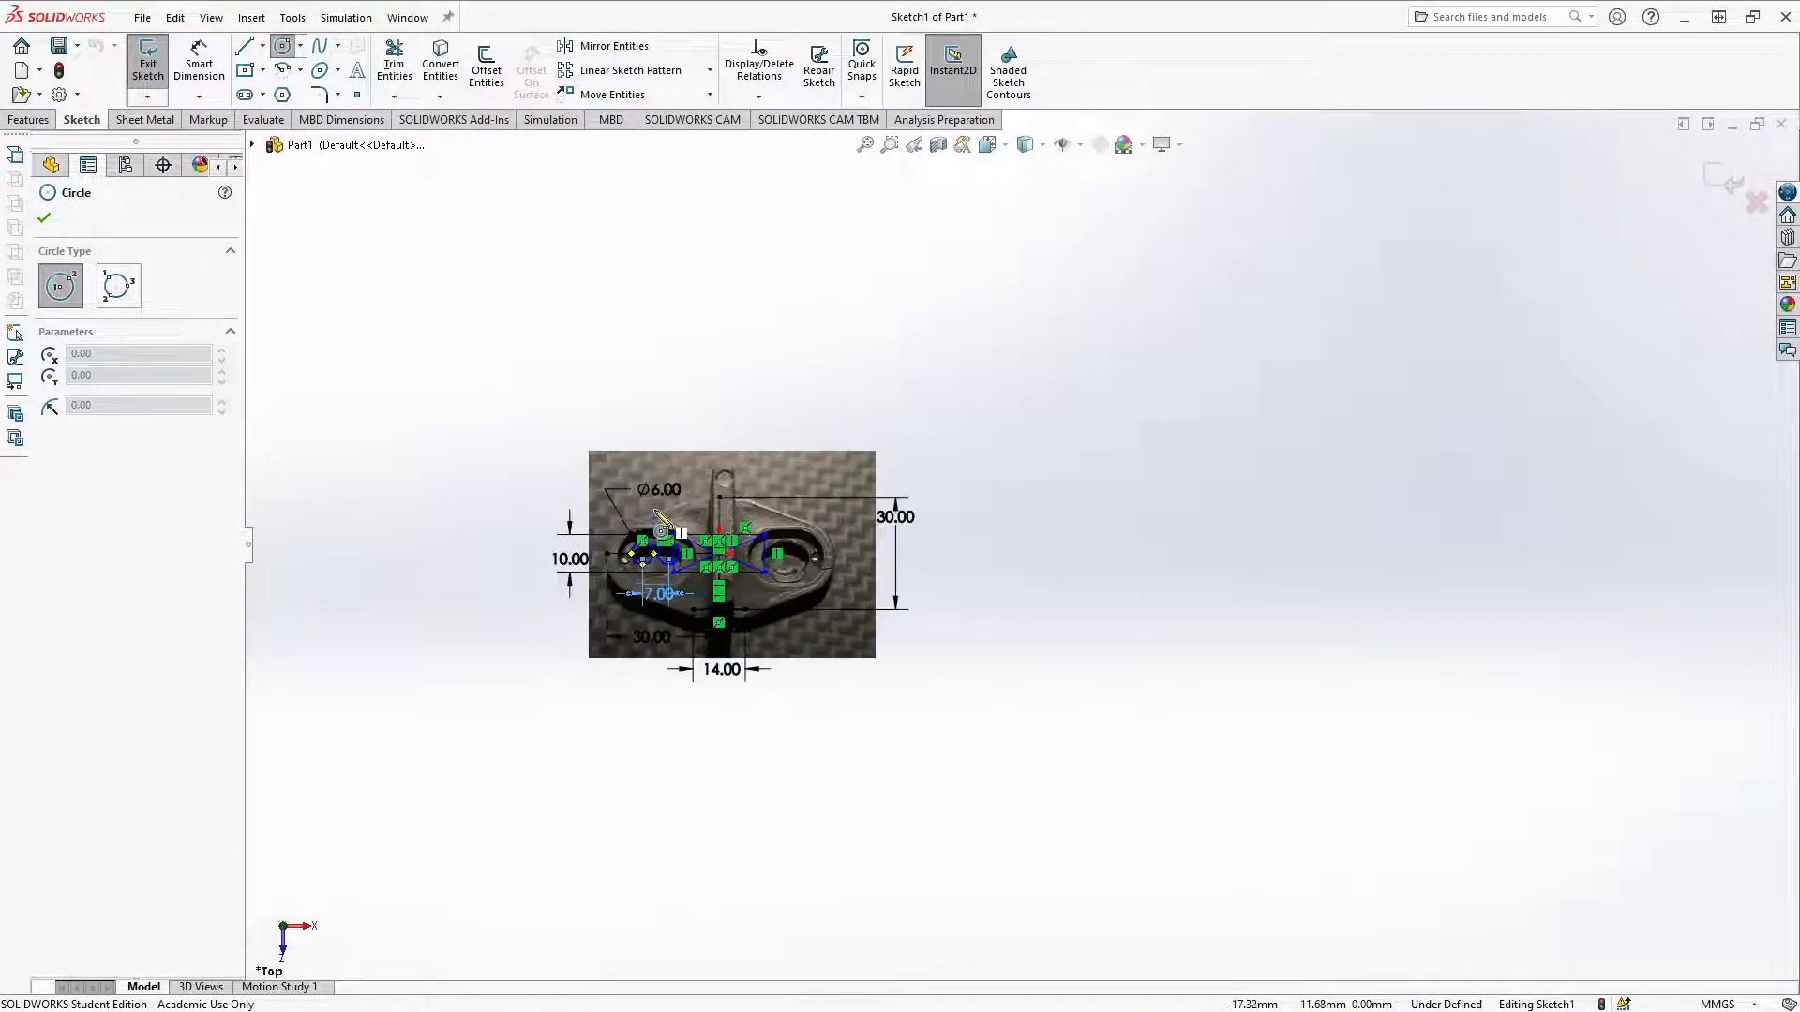
{"action": "scroll", "coordinate": [701, 536], "scroll_direction": "down", "scroll_amount": 5}
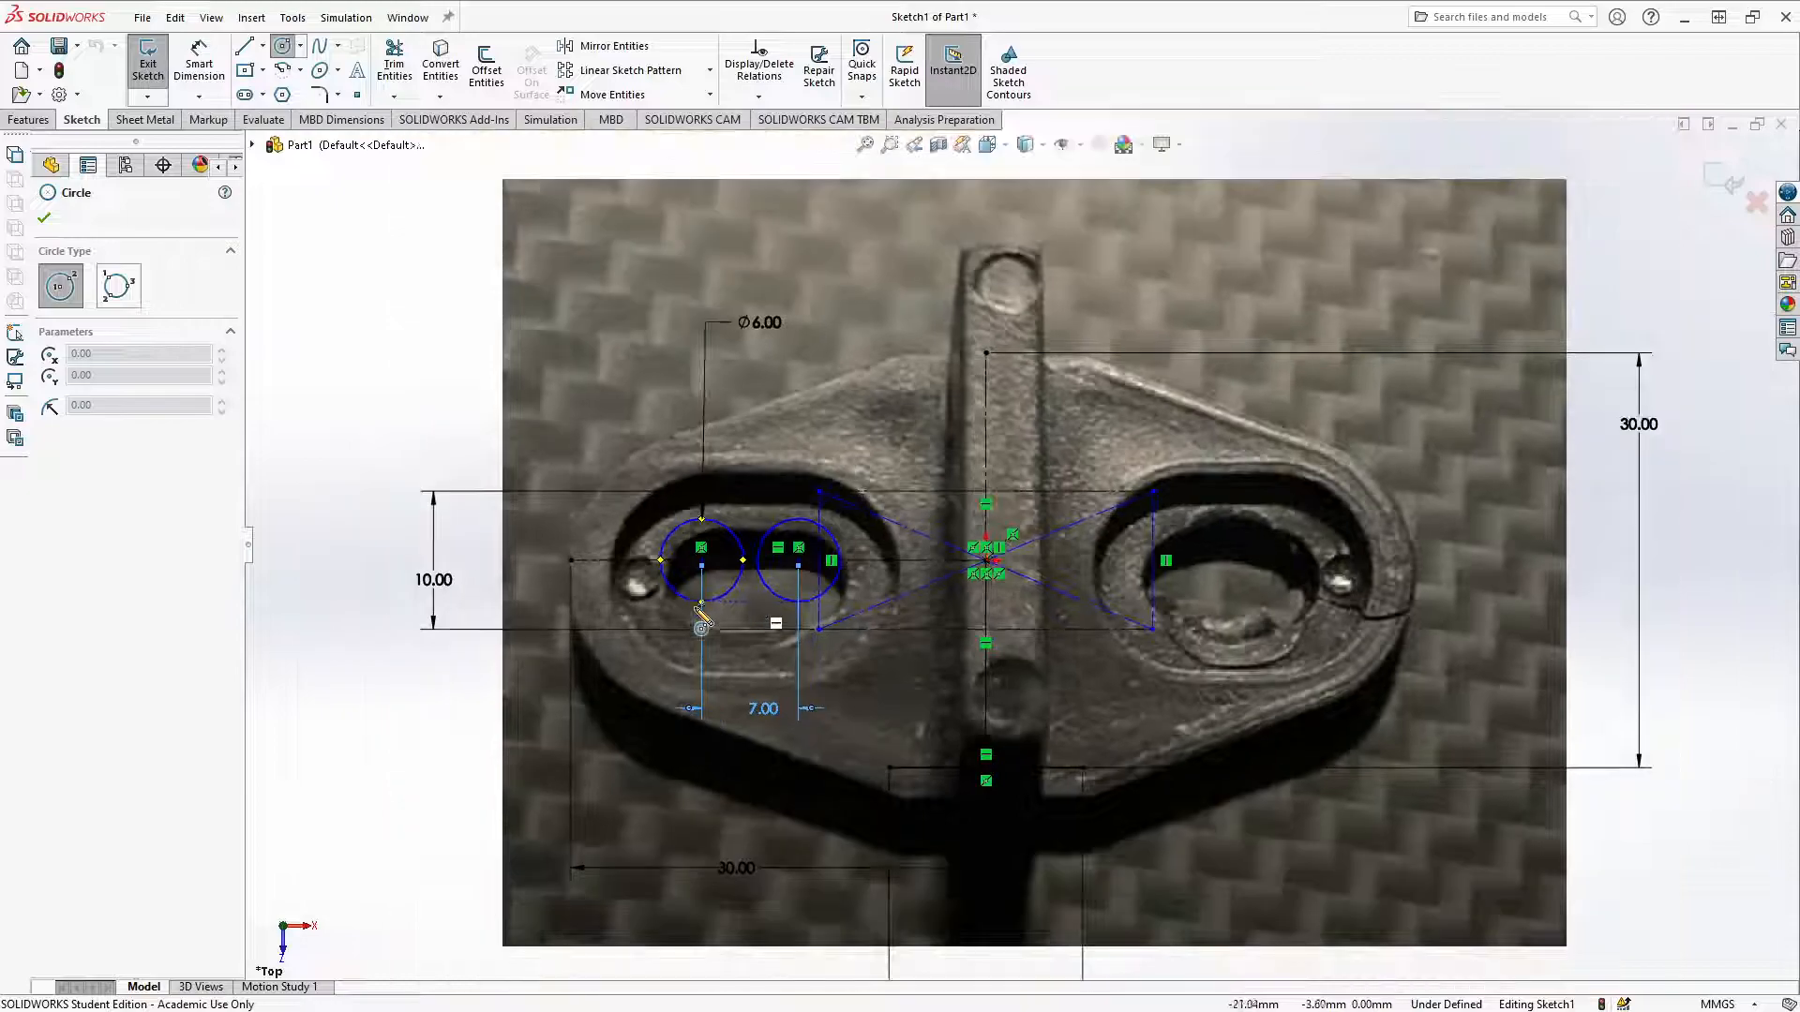
{"action": "key", "text": "z"}
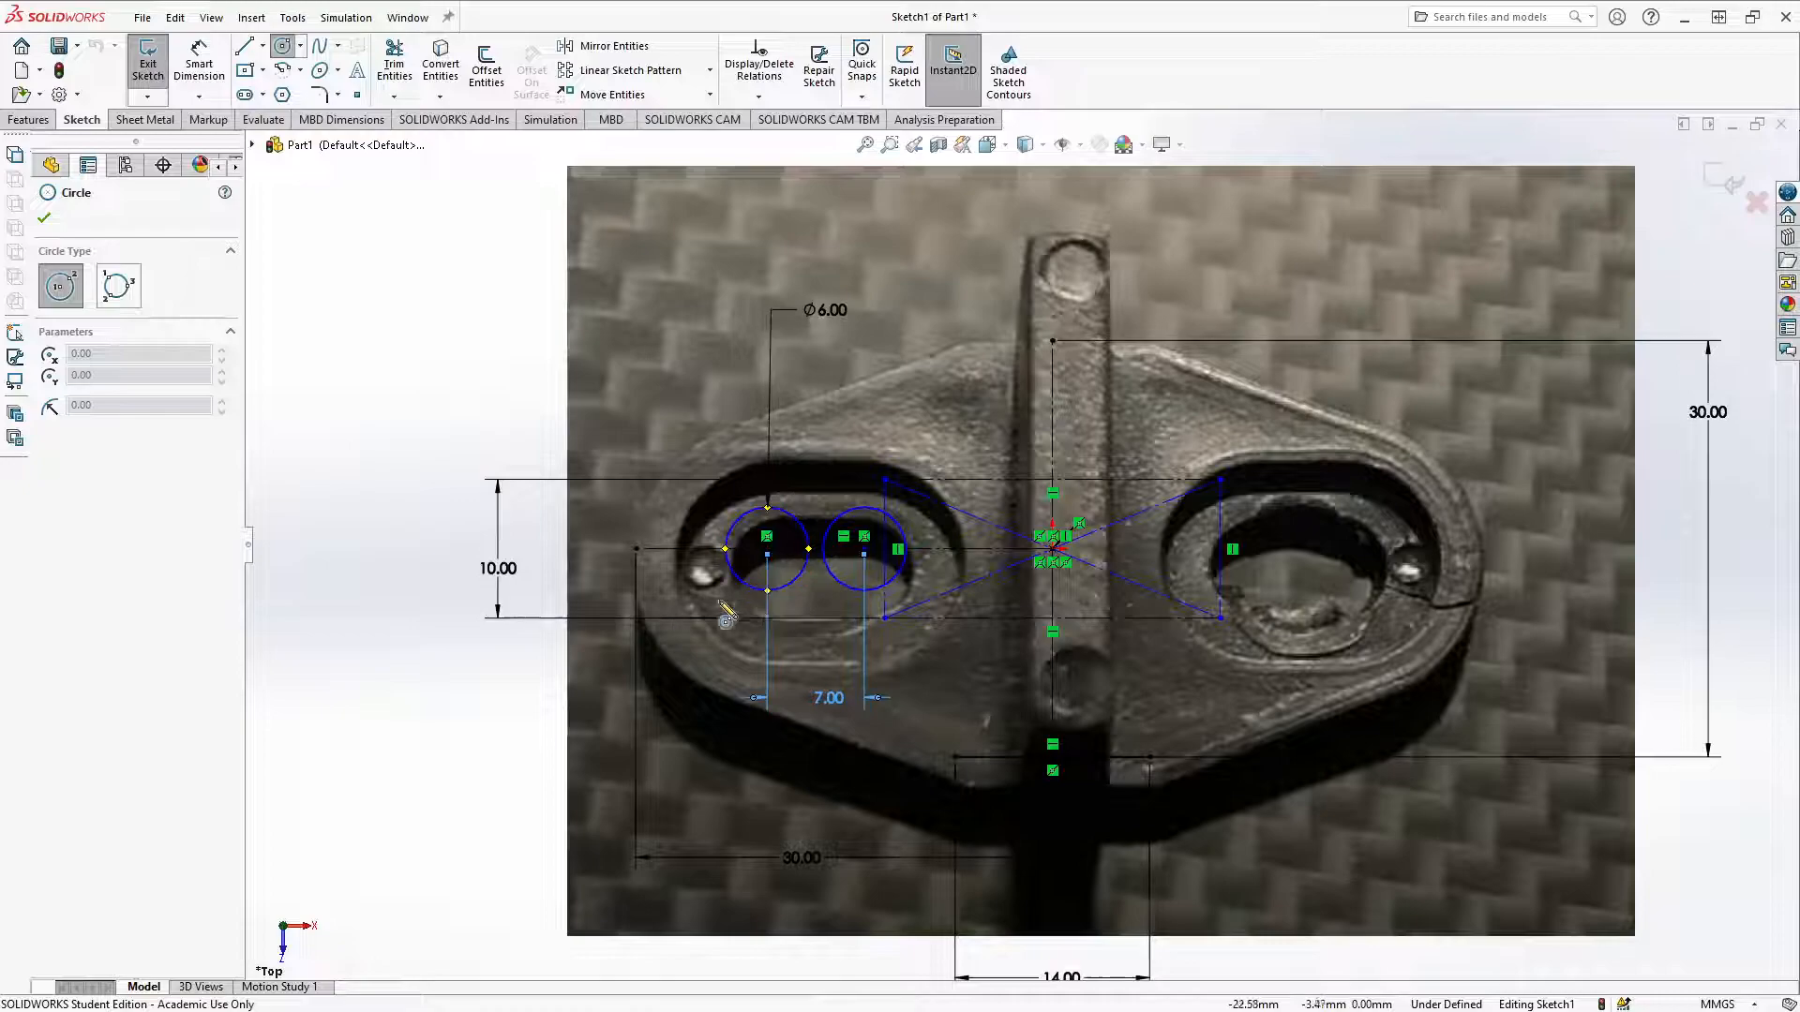
{"action": "left_click", "coordinate": [242, 46]}
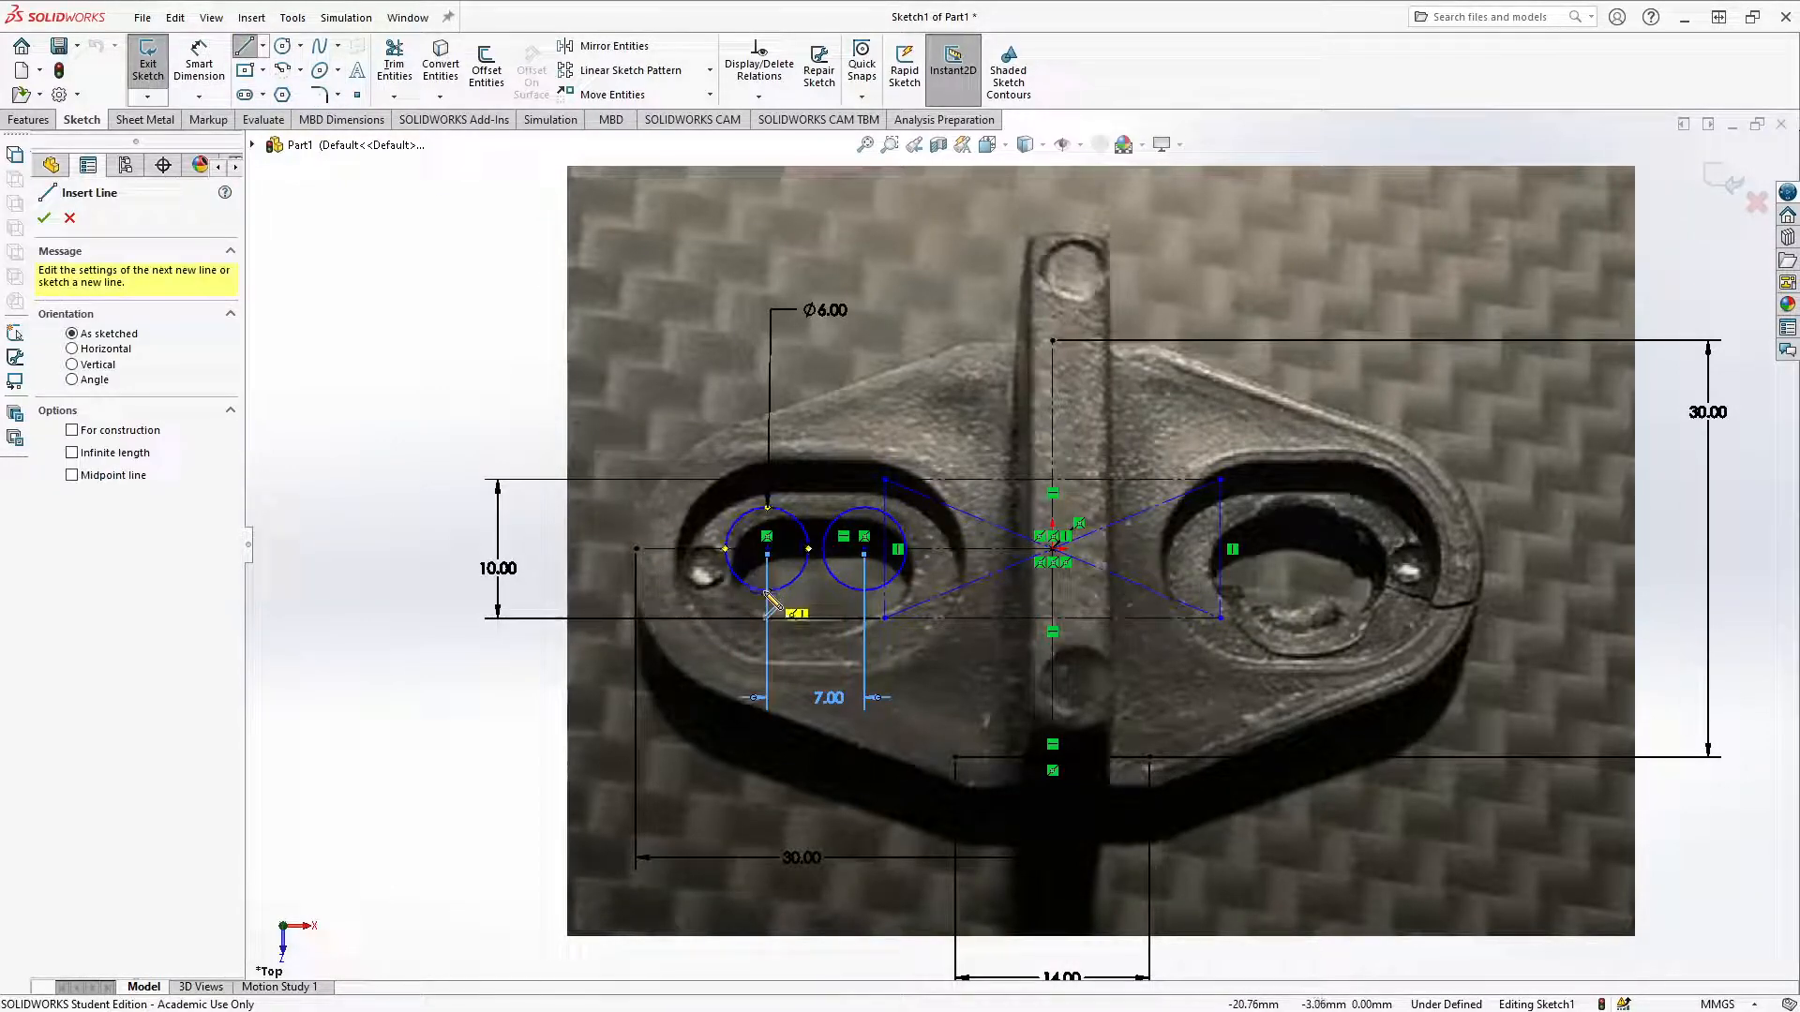
Step: Sketch a circle about 13.1 mm in radius through the construction line's left end, and move its centre onto the left small circle's centre
{"action": "left_click", "coordinate": [282, 46]}
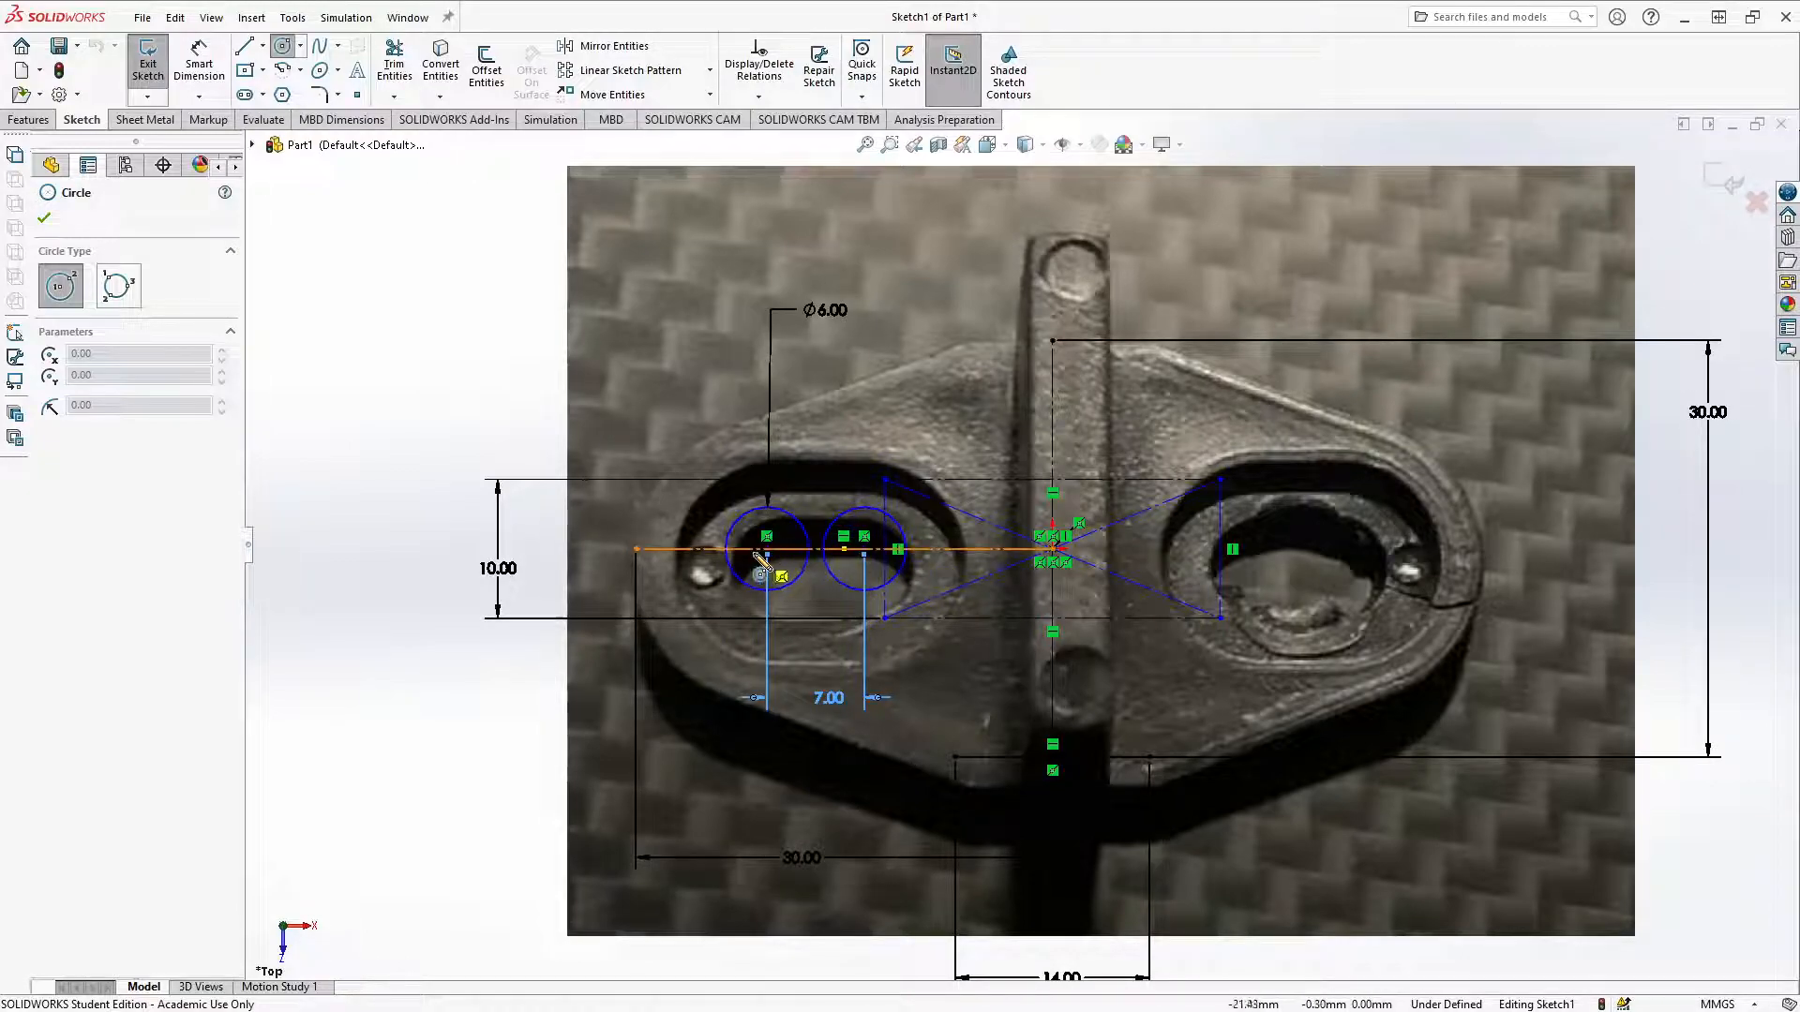
{"action": "scroll", "coordinate": [852, 560], "scroll_direction": "down", "scroll_amount": 3}
{"action": "scroll", "coordinate": [852, 562], "scroll_direction": "down", "scroll_amount": 3}
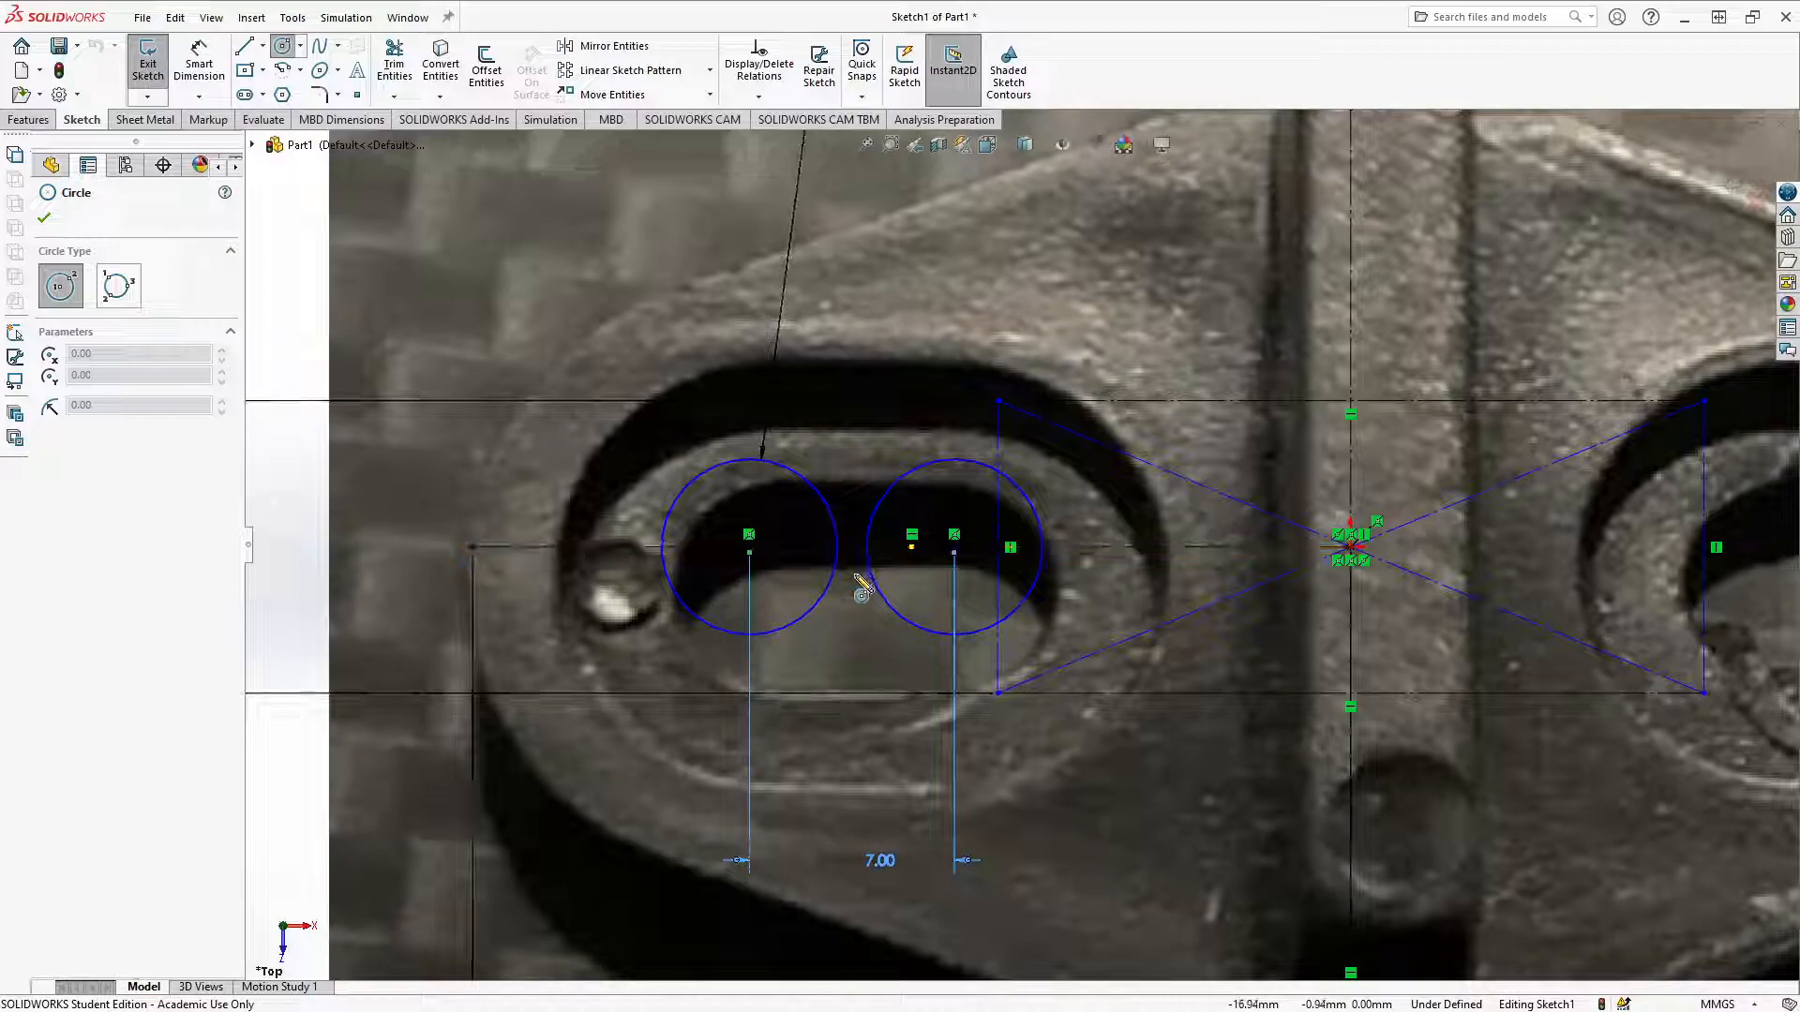
{"action": "left_click", "coordinate": [858, 576]}
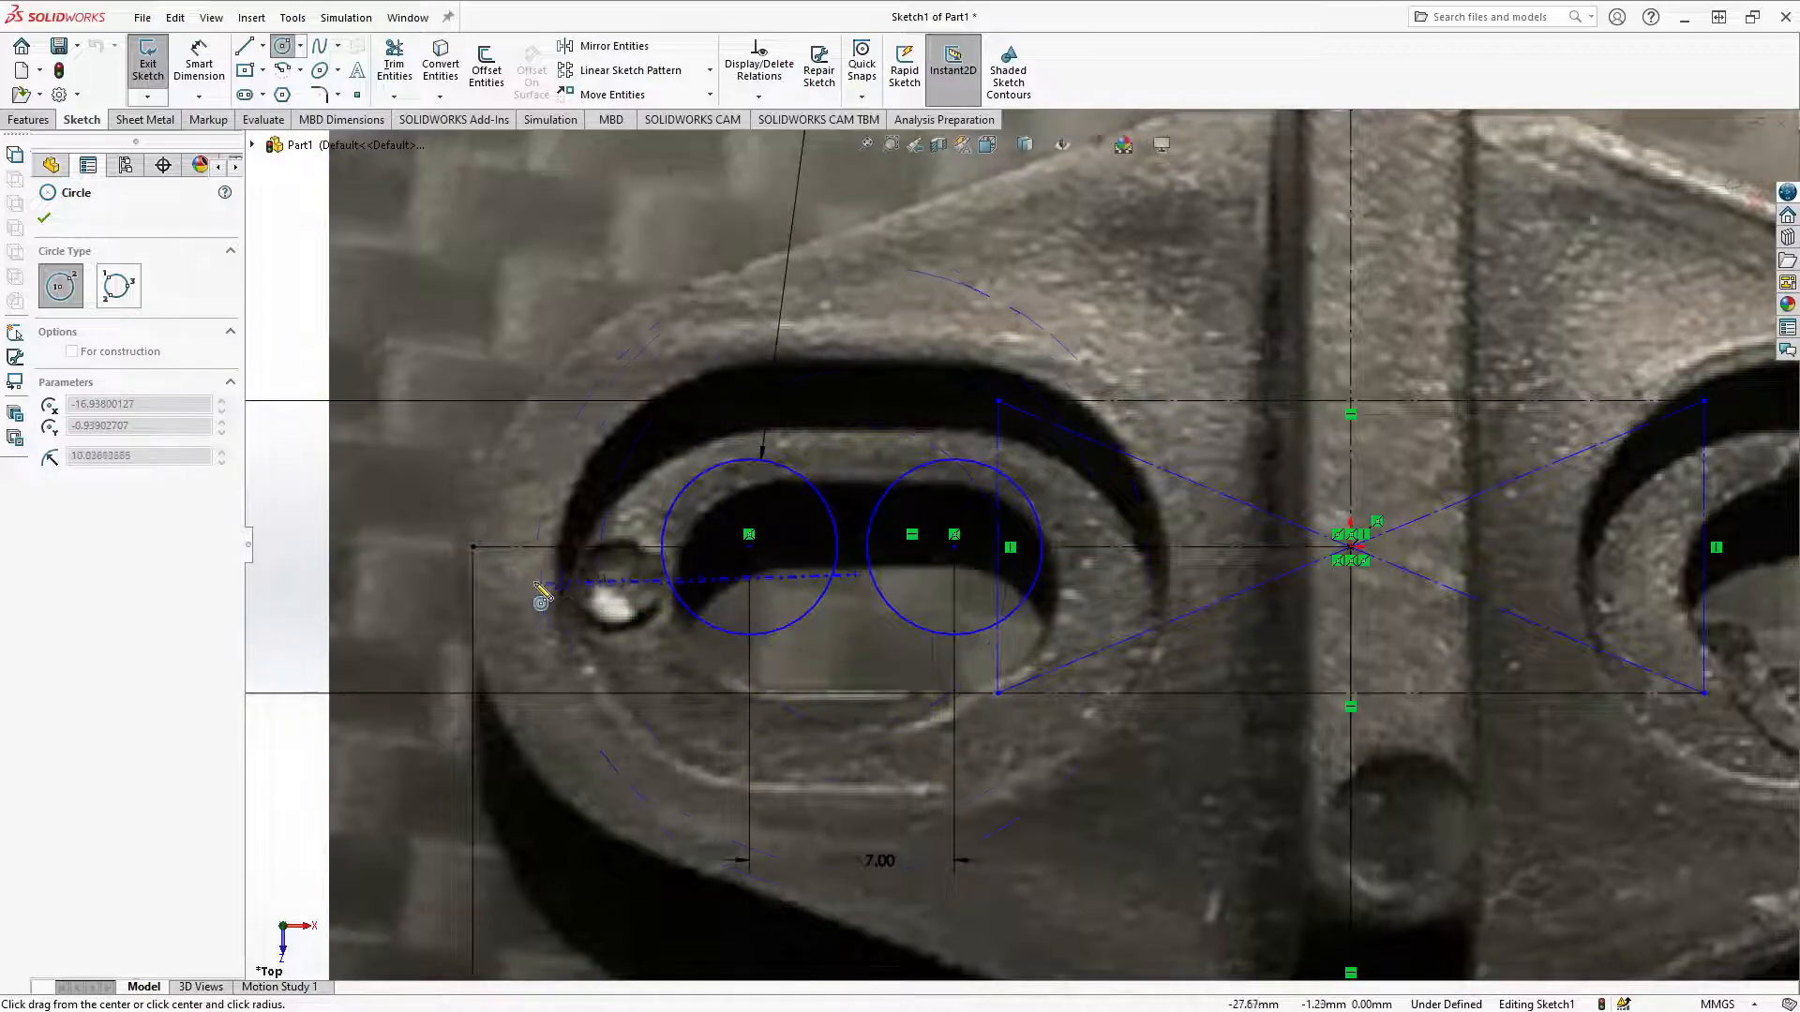
{"action": "left_click", "coordinate": [473, 548]}
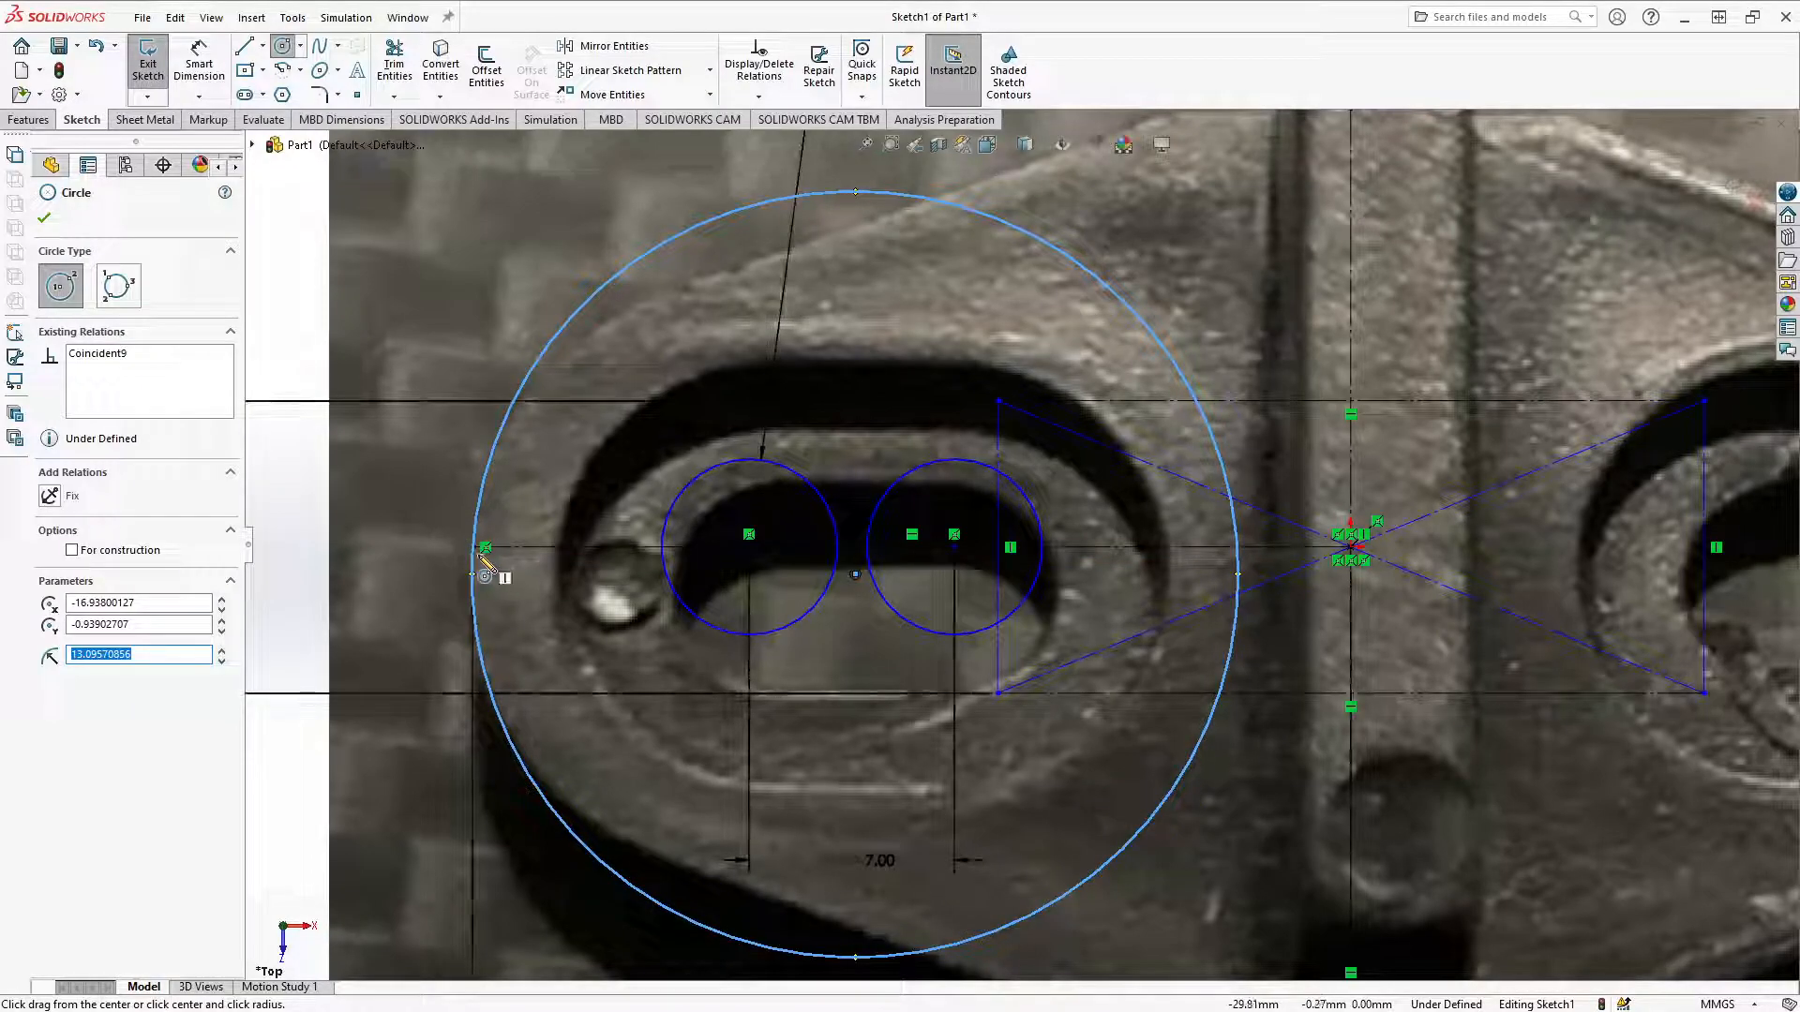
{"action": "key", "text": "Escape"}
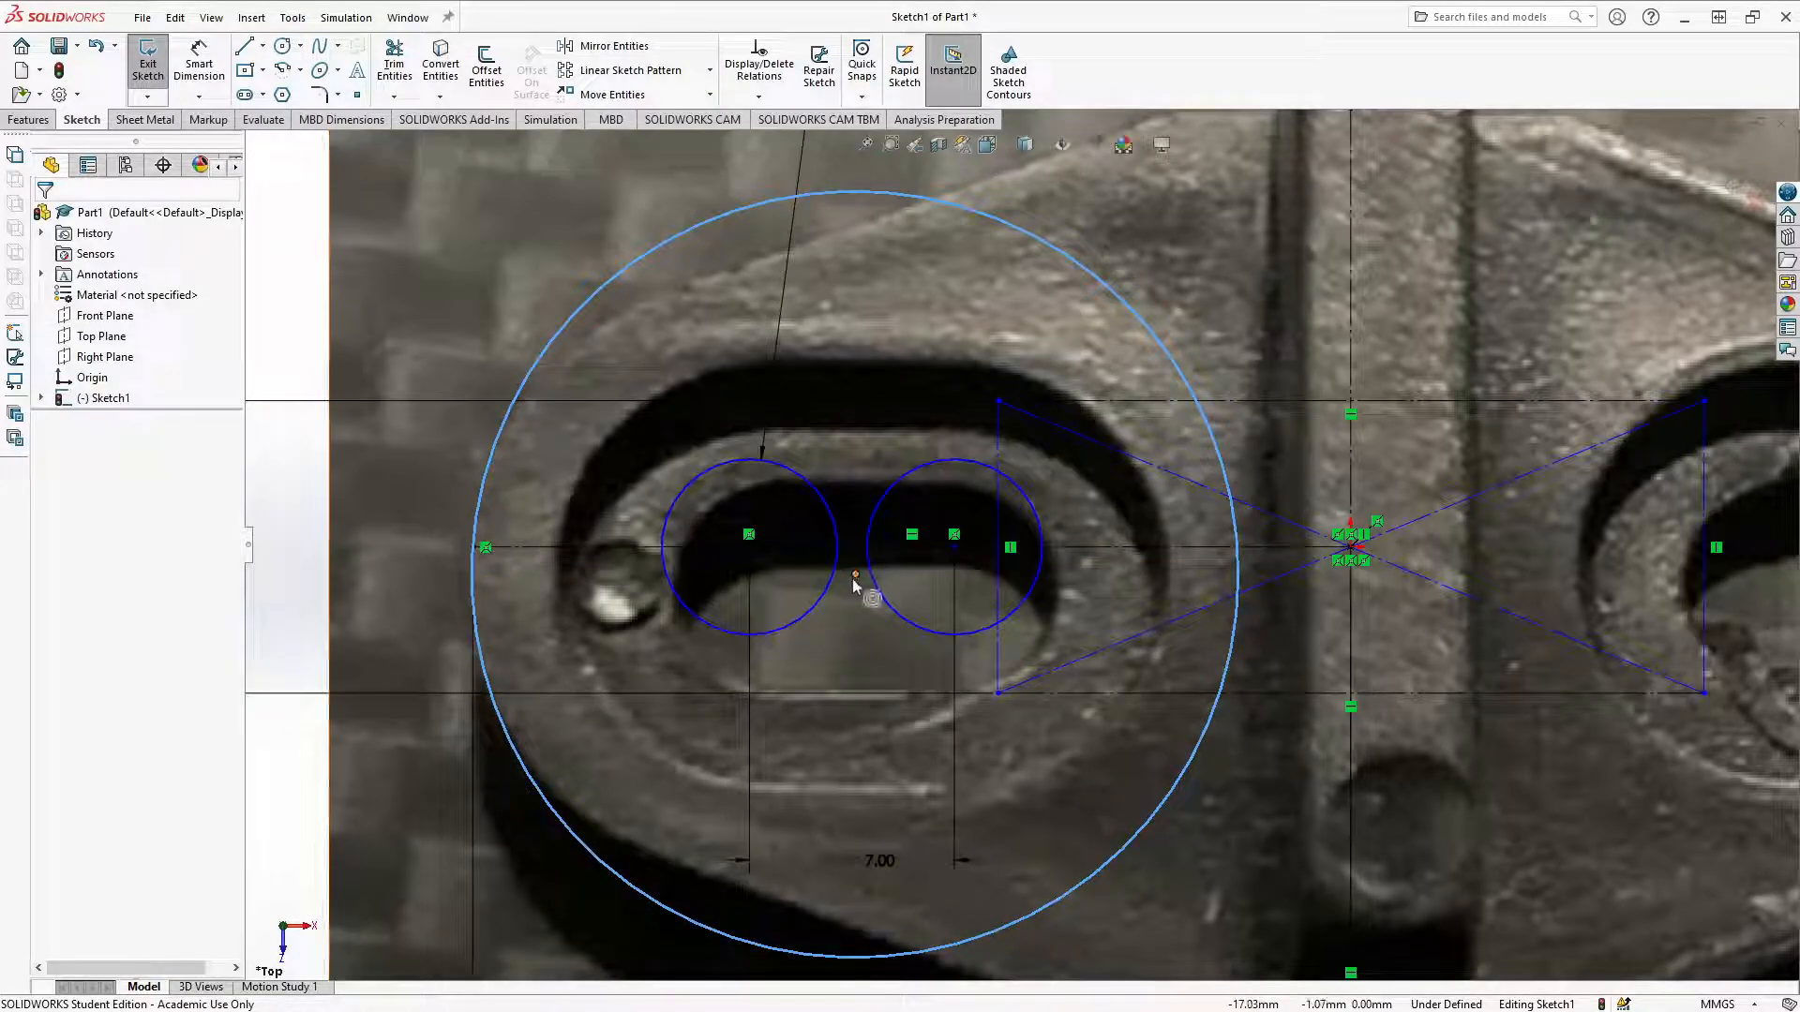
{"action": "left_click_drag", "start_coordinate": [854, 574], "coordinate": [756, 554]}
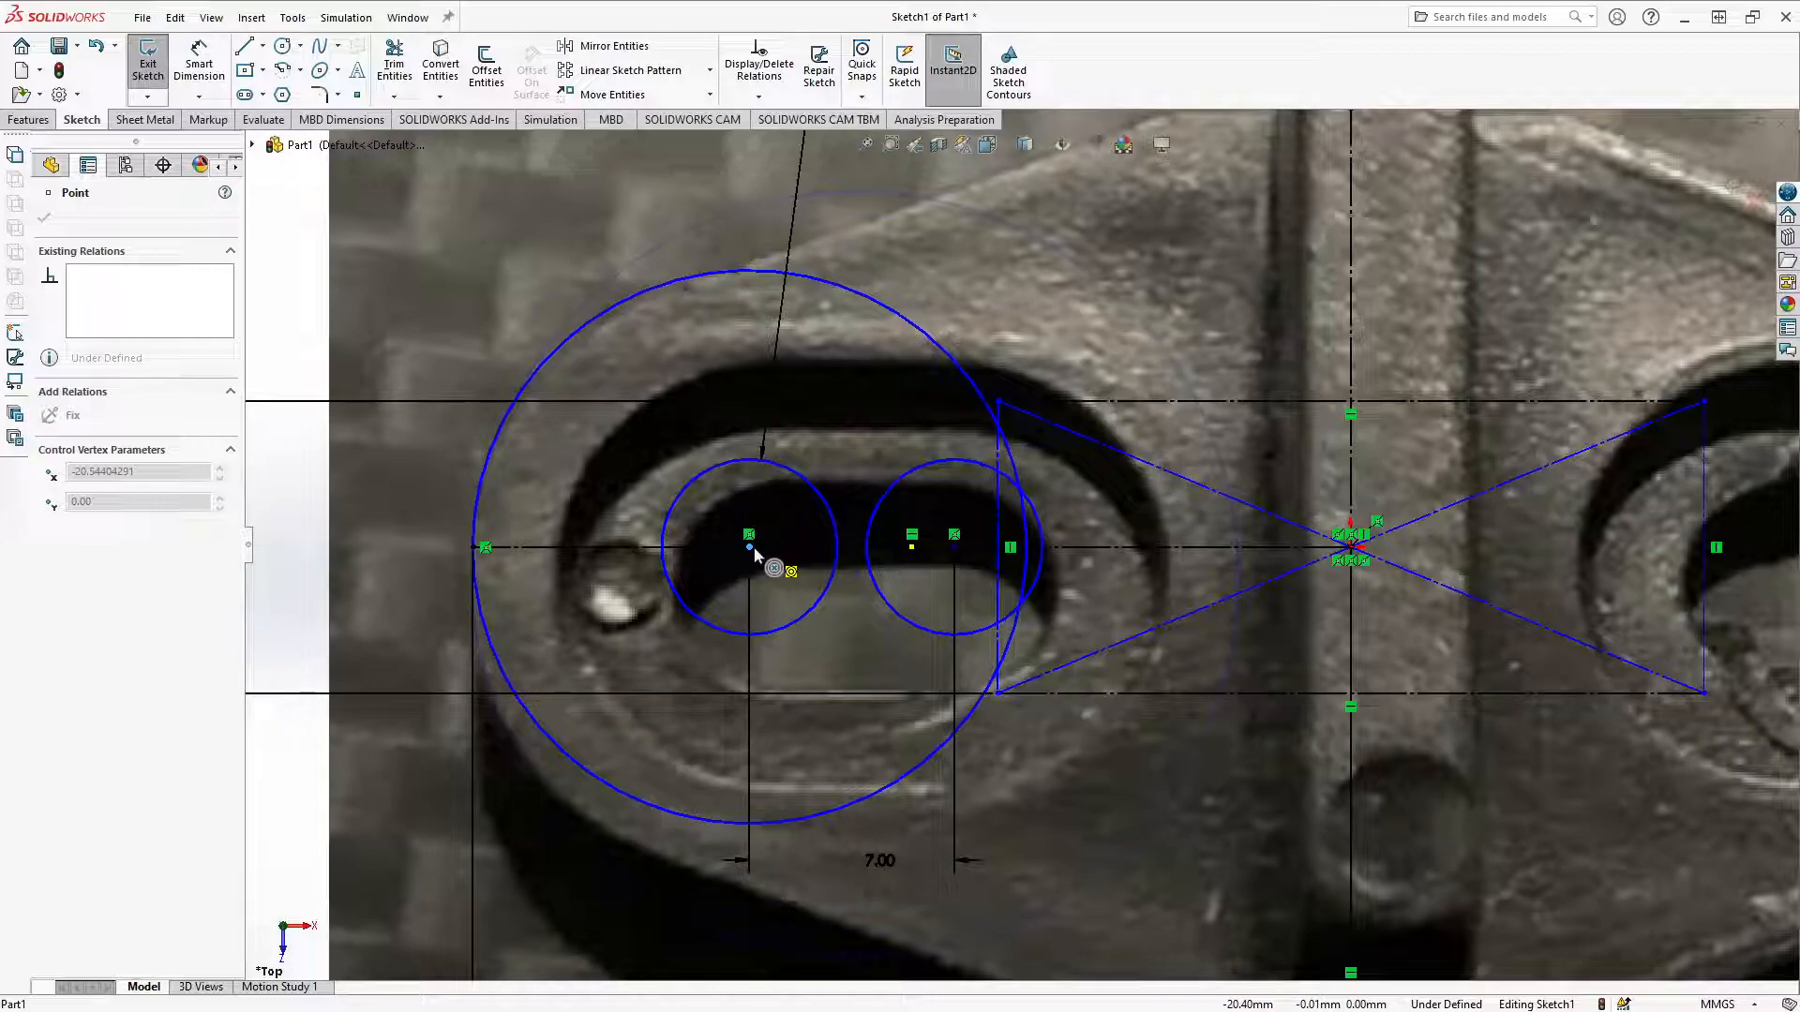
{"action": "left_click_drag", "start_coordinate": [756, 554], "coordinate": [754, 559]}
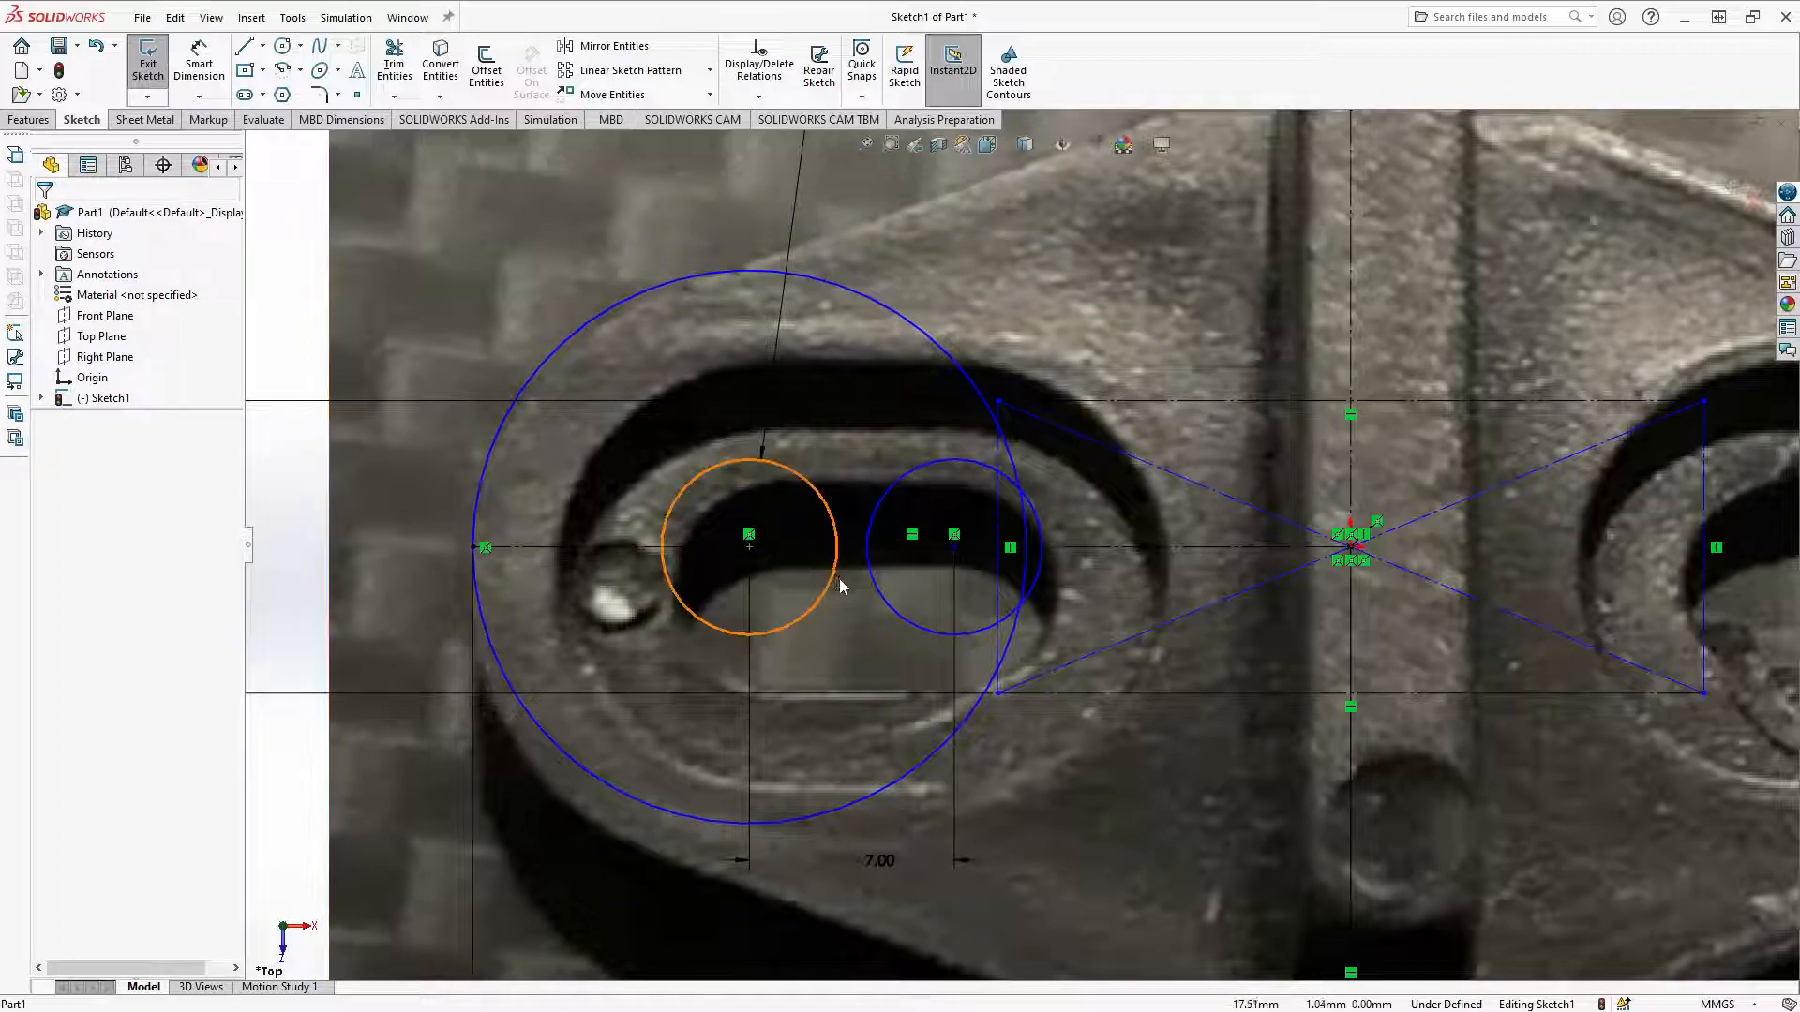
{"action": "left_click", "coordinate": [847, 801]}
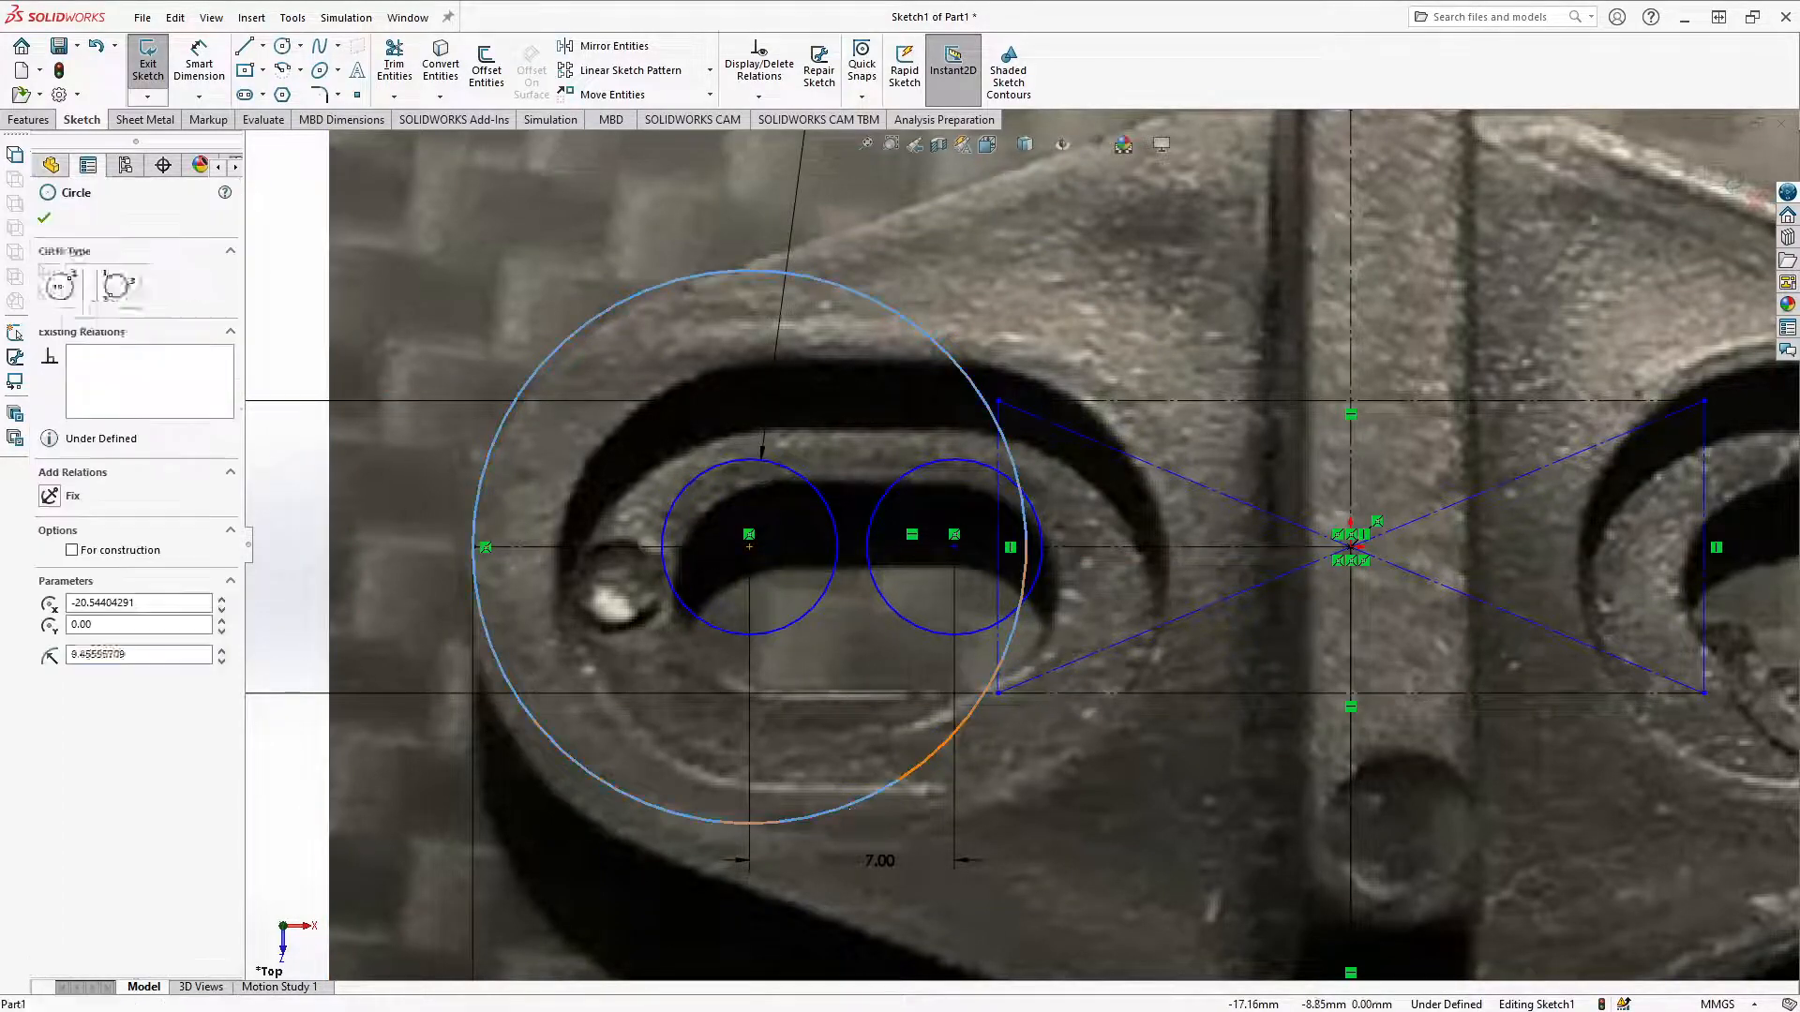
{"action": "left_click", "coordinate": [764, 634]}
Step: Sketch three concentric circles over the right hole's outer end, the outer two about 6.3 and 9.8 mm in radius
{"action": "scroll", "coordinate": [1024, 547], "scroll_direction": "up", "scroll_amount": 3}
{"action": "scroll", "coordinate": [863, 542], "scroll_direction": "up", "scroll_amount": 3}
{"action": "scroll", "coordinate": [1258, 514], "scroll_direction": "down", "scroll_amount": 3}
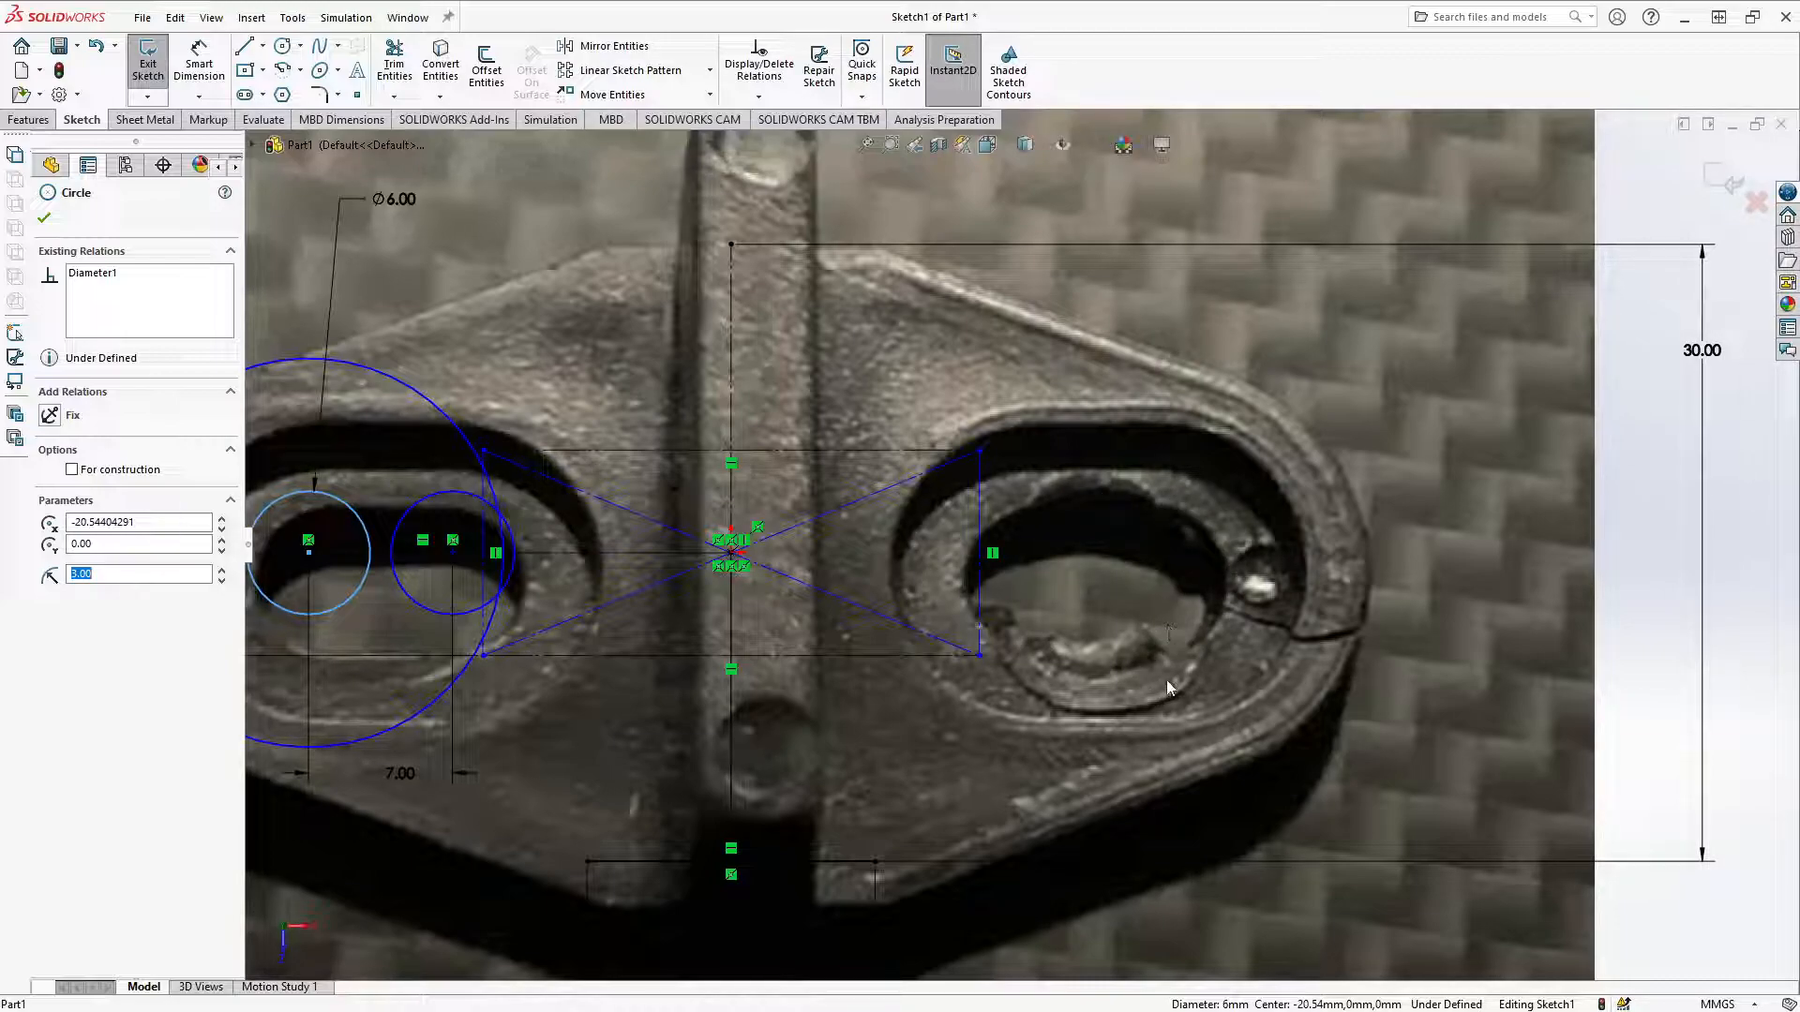
{"action": "left_click", "coordinate": [282, 45]}
{"action": "left_click", "coordinate": [1169, 582]}
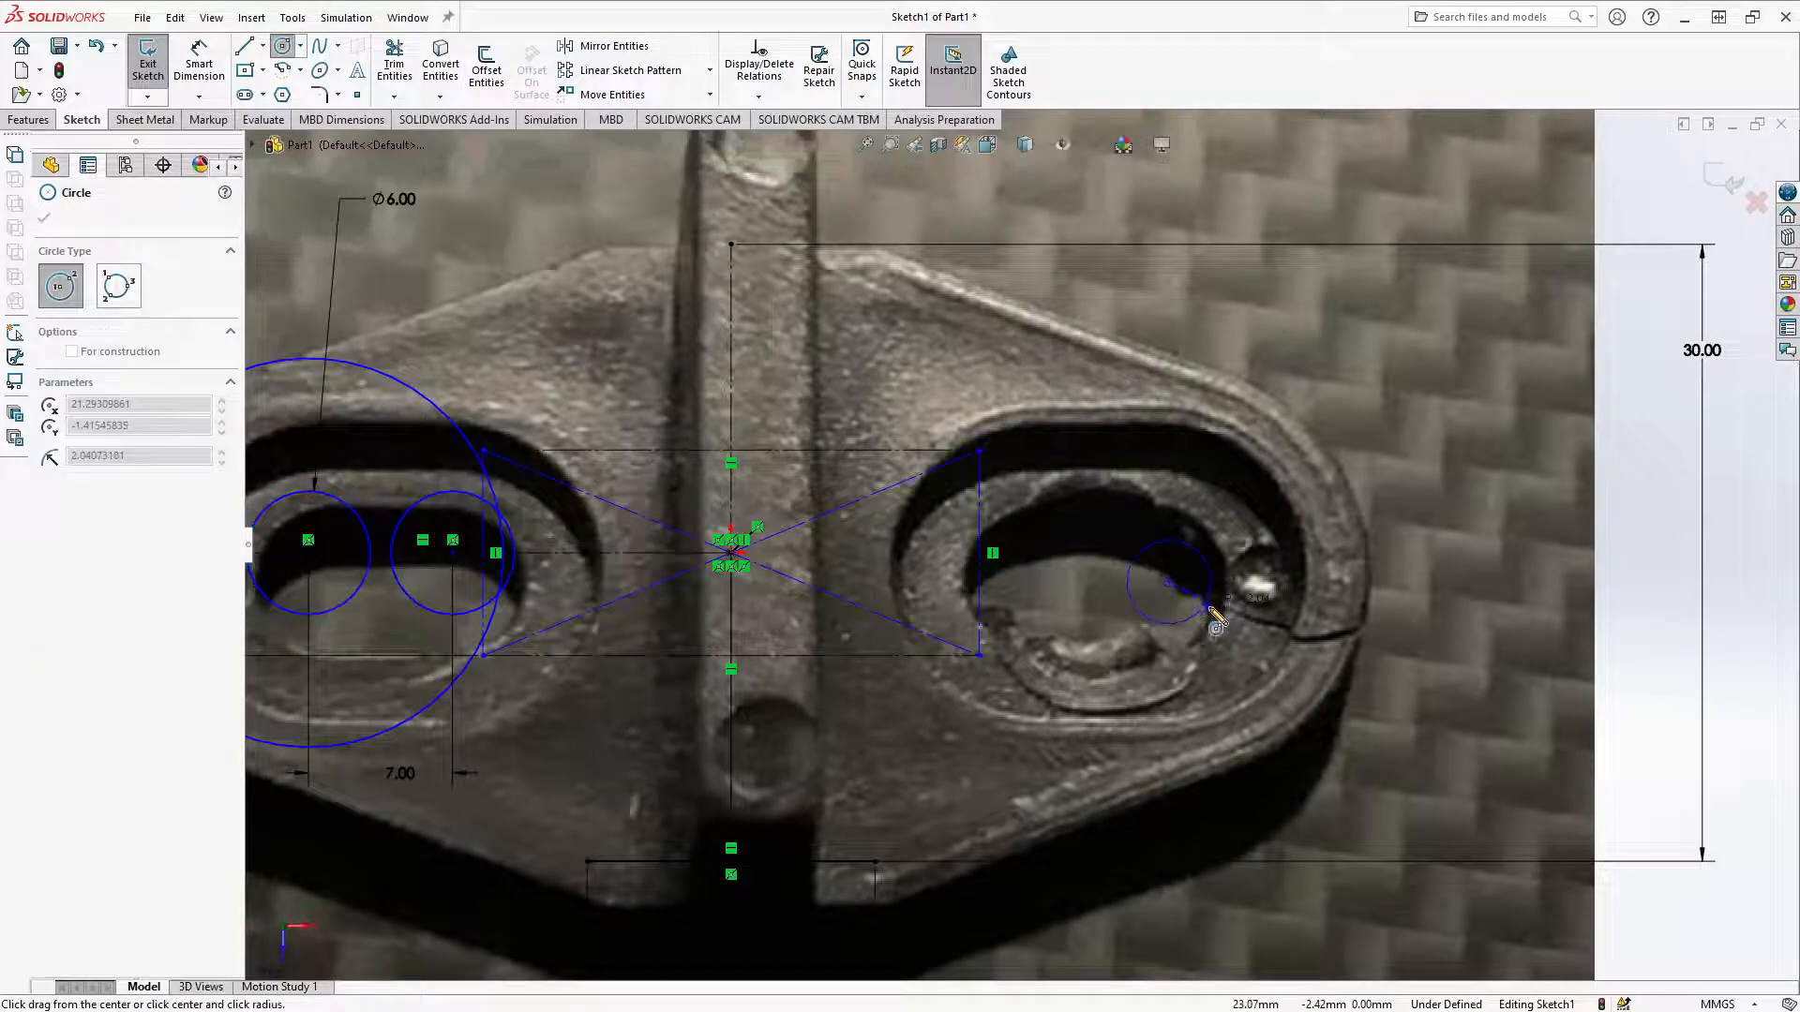
{"action": "left_click", "coordinate": [1218, 614]}
{"action": "left_click", "coordinate": [1218, 614]}
{"action": "key", "text": "Escape"}
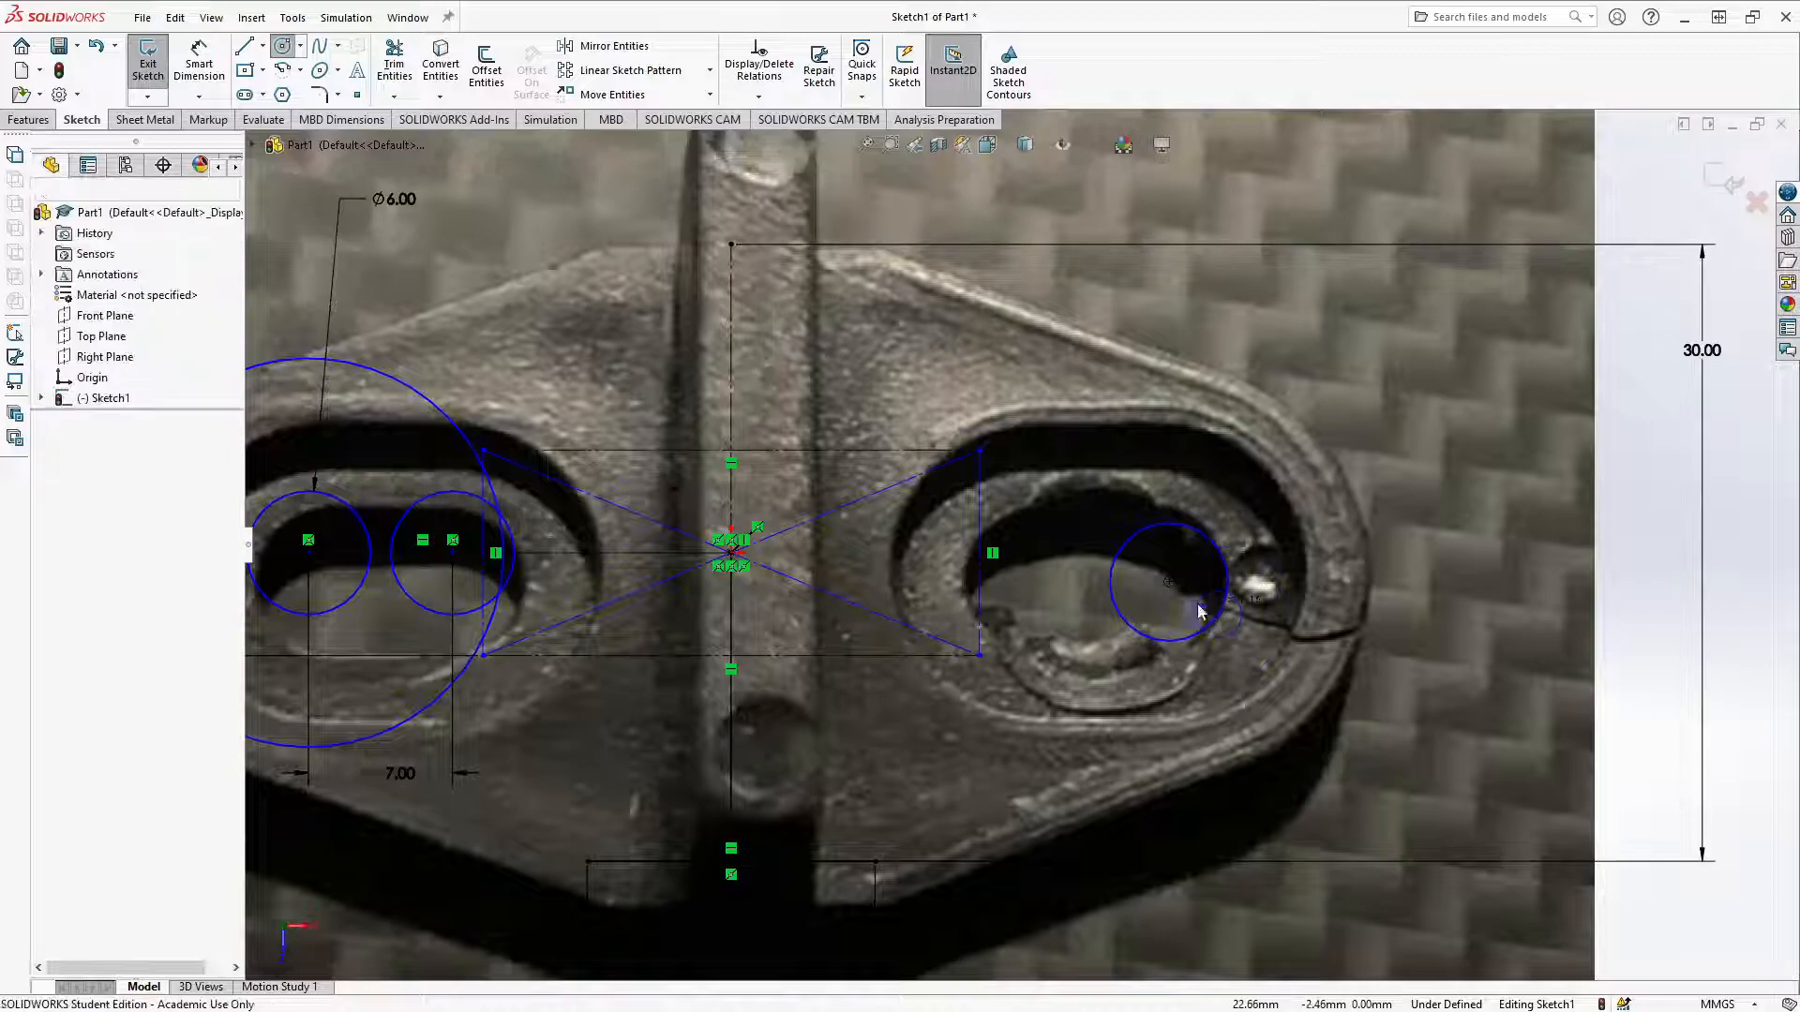
{"action": "left_click", "coordinate": [283, 45]}
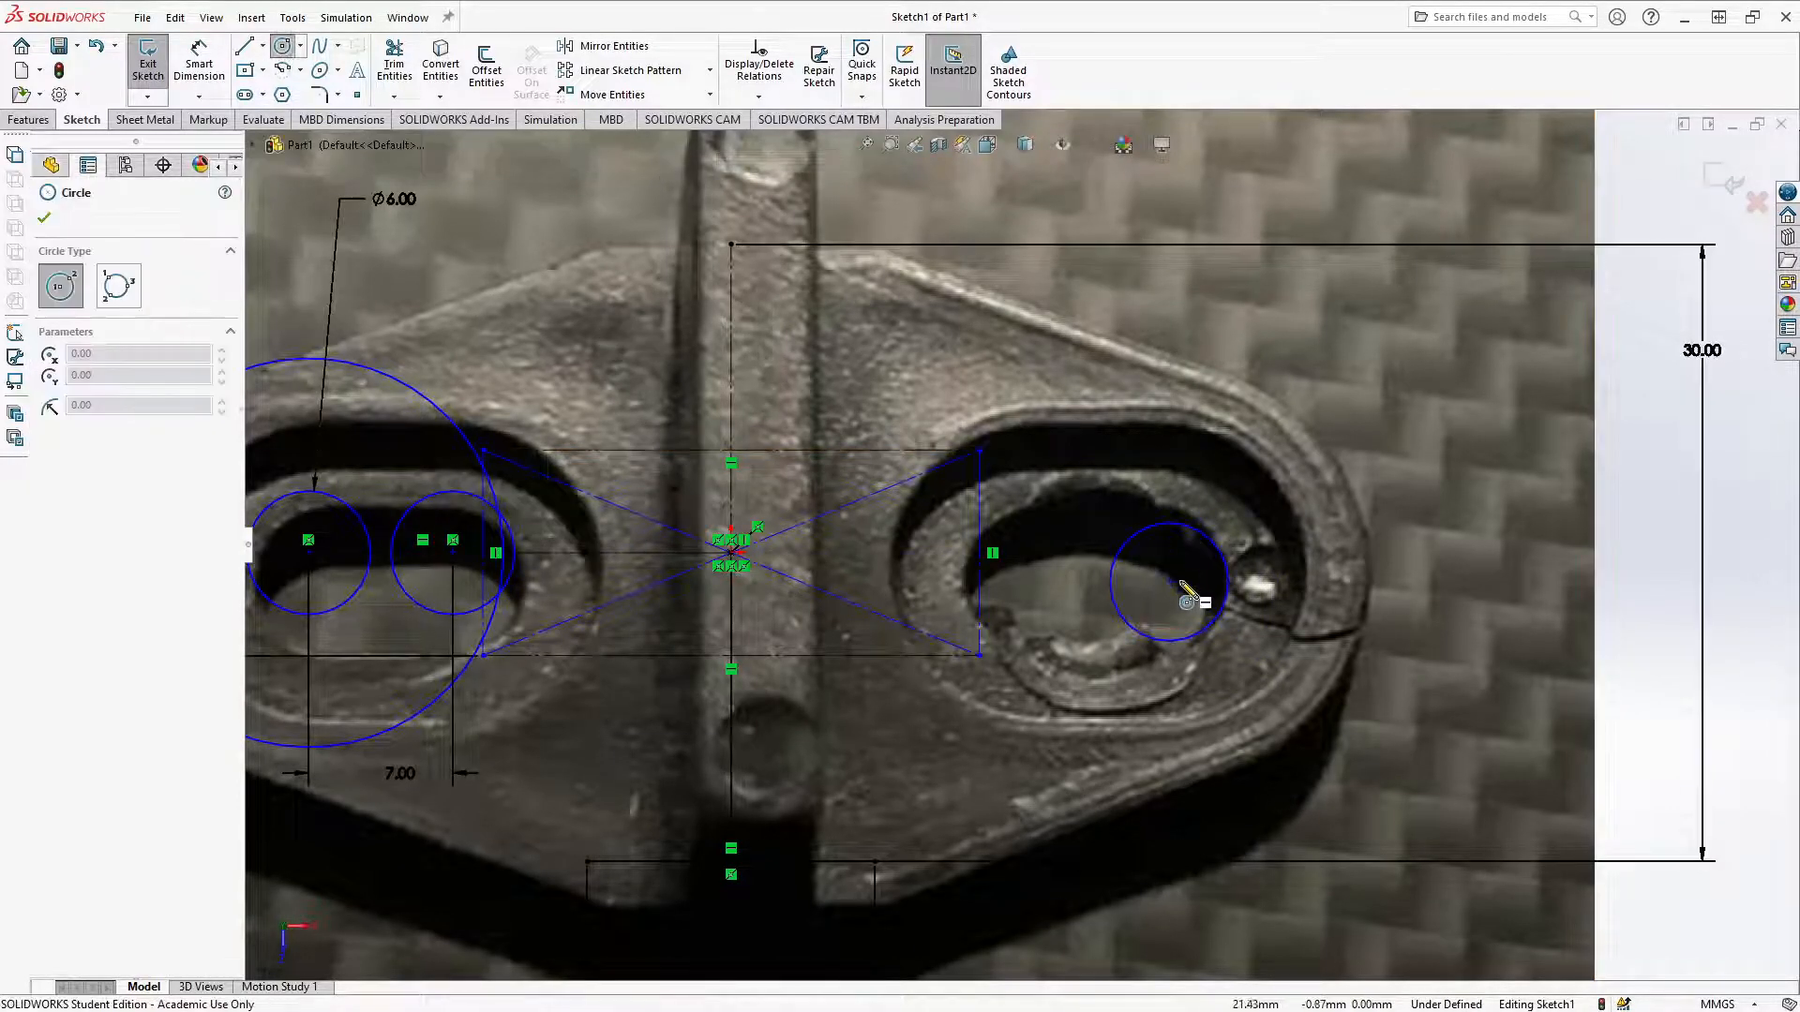
{"action": "left_click", "coordinate": [1169, 582]}
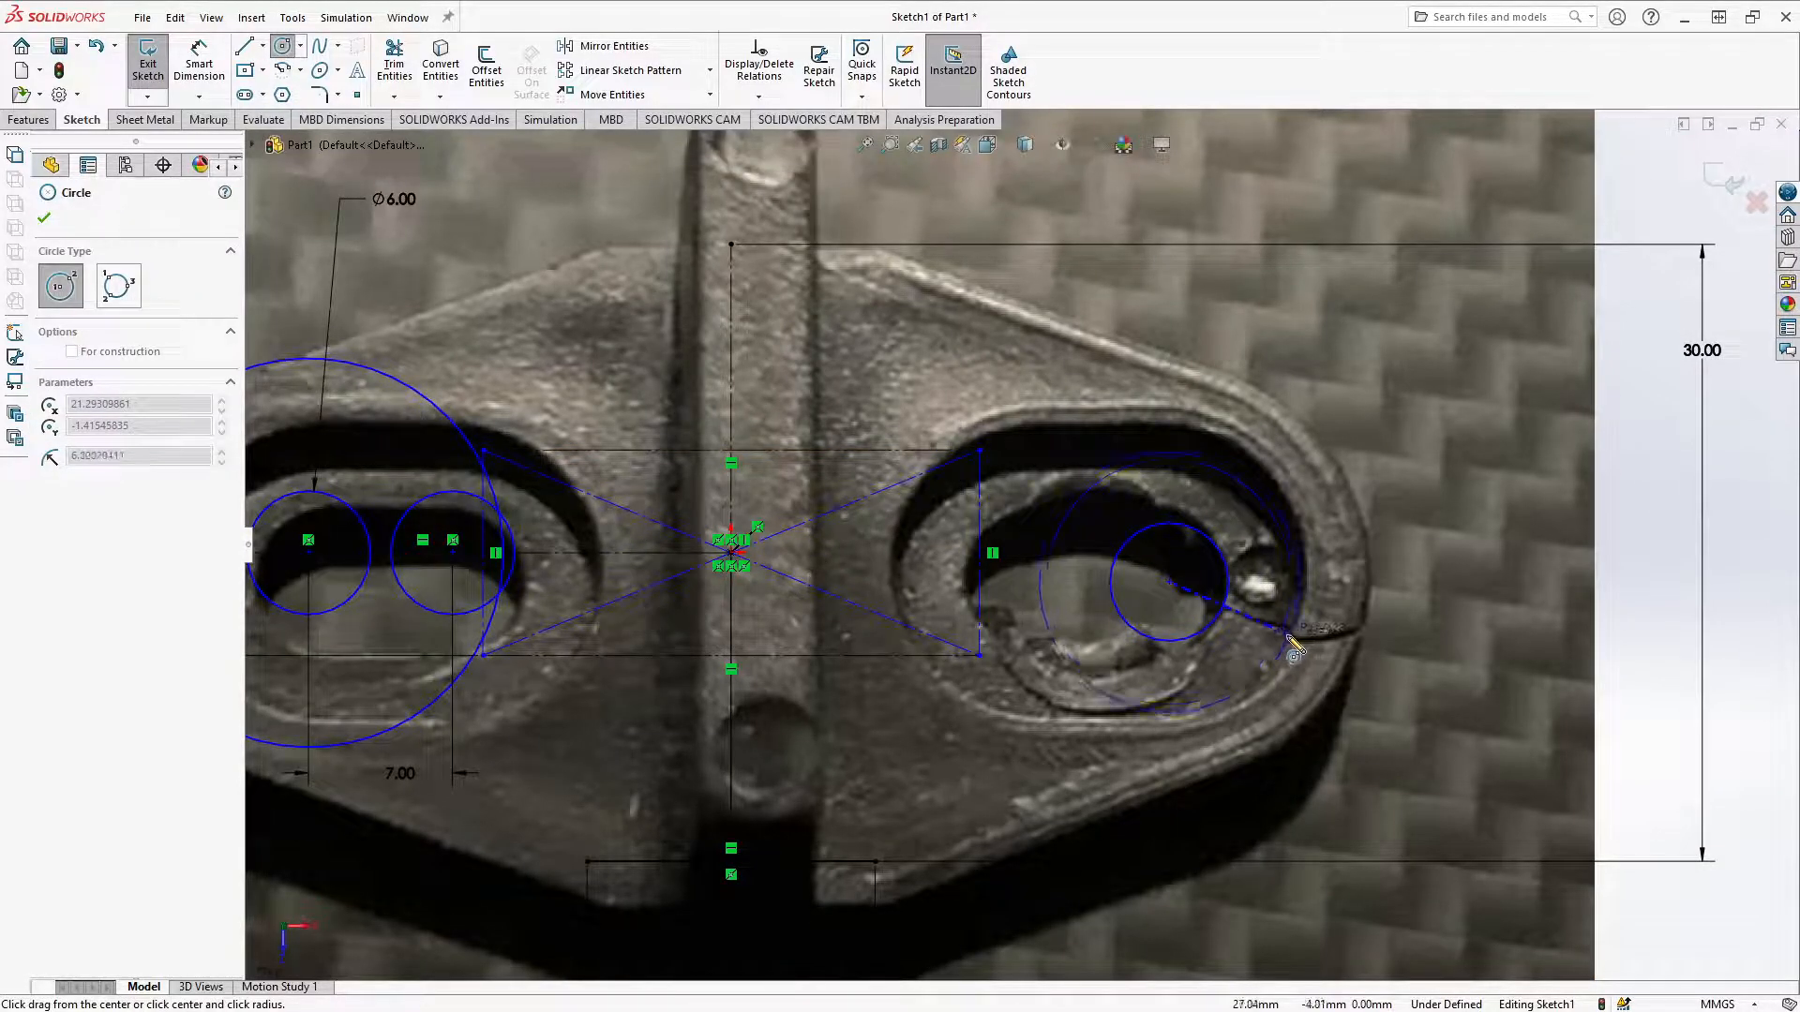
{"action": "left_click", "coordinate": [1286, 643]}
{"action": "left_click", "coordinate": [1171, 584]}
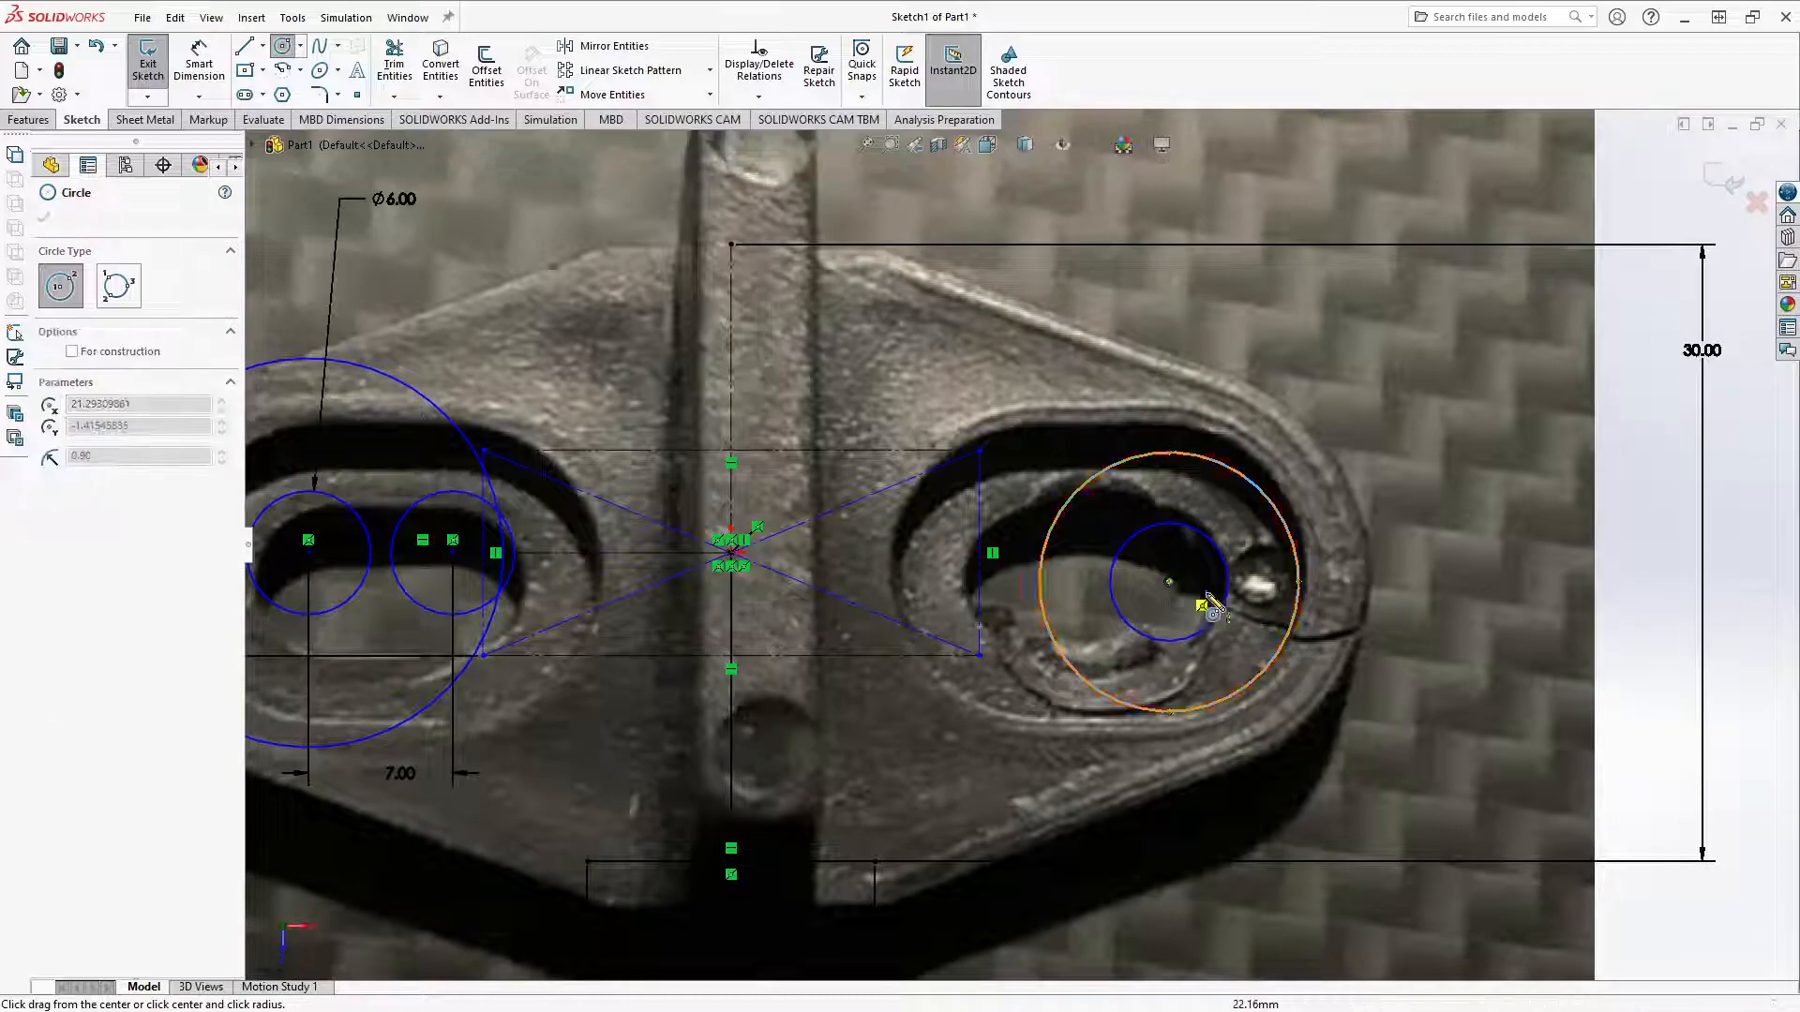
{"action": "left_click", "coordinate": [1361, 663]}
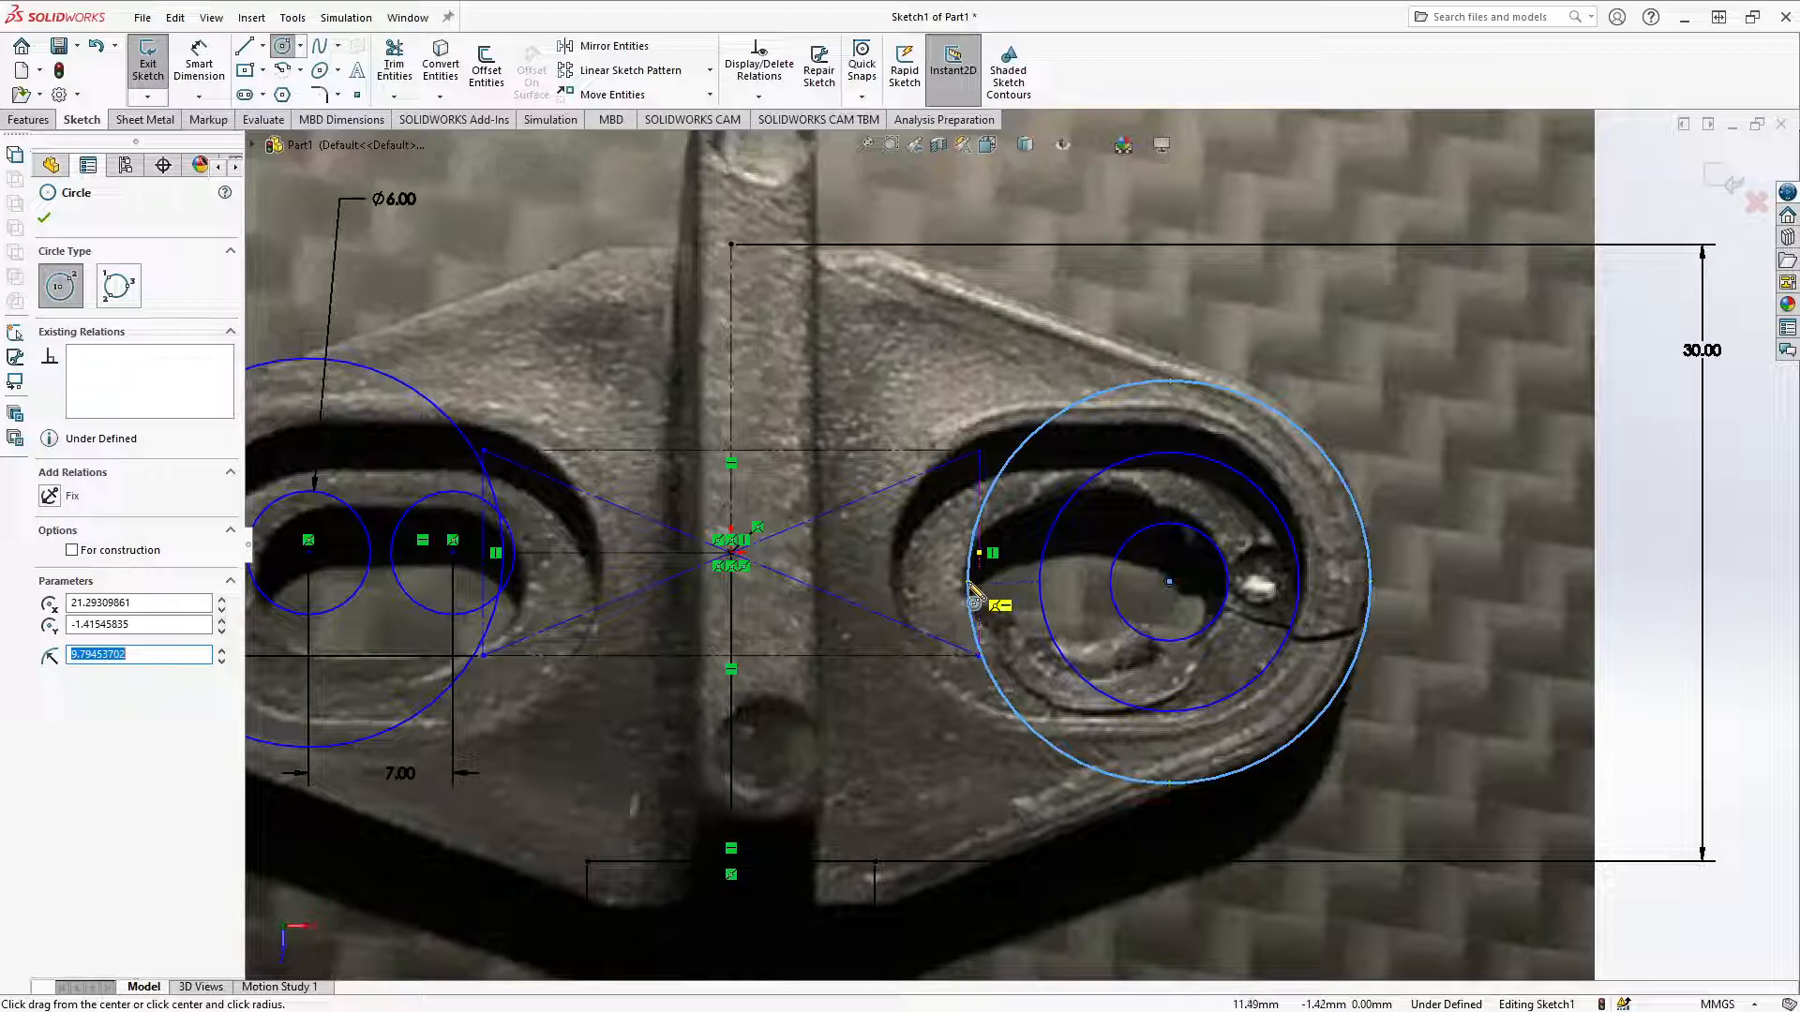
Step: Sketch a circle about 2.4 mm in radius over the right hole's inner end
{"action": "left_click", "coordinate": [1016, 583]}
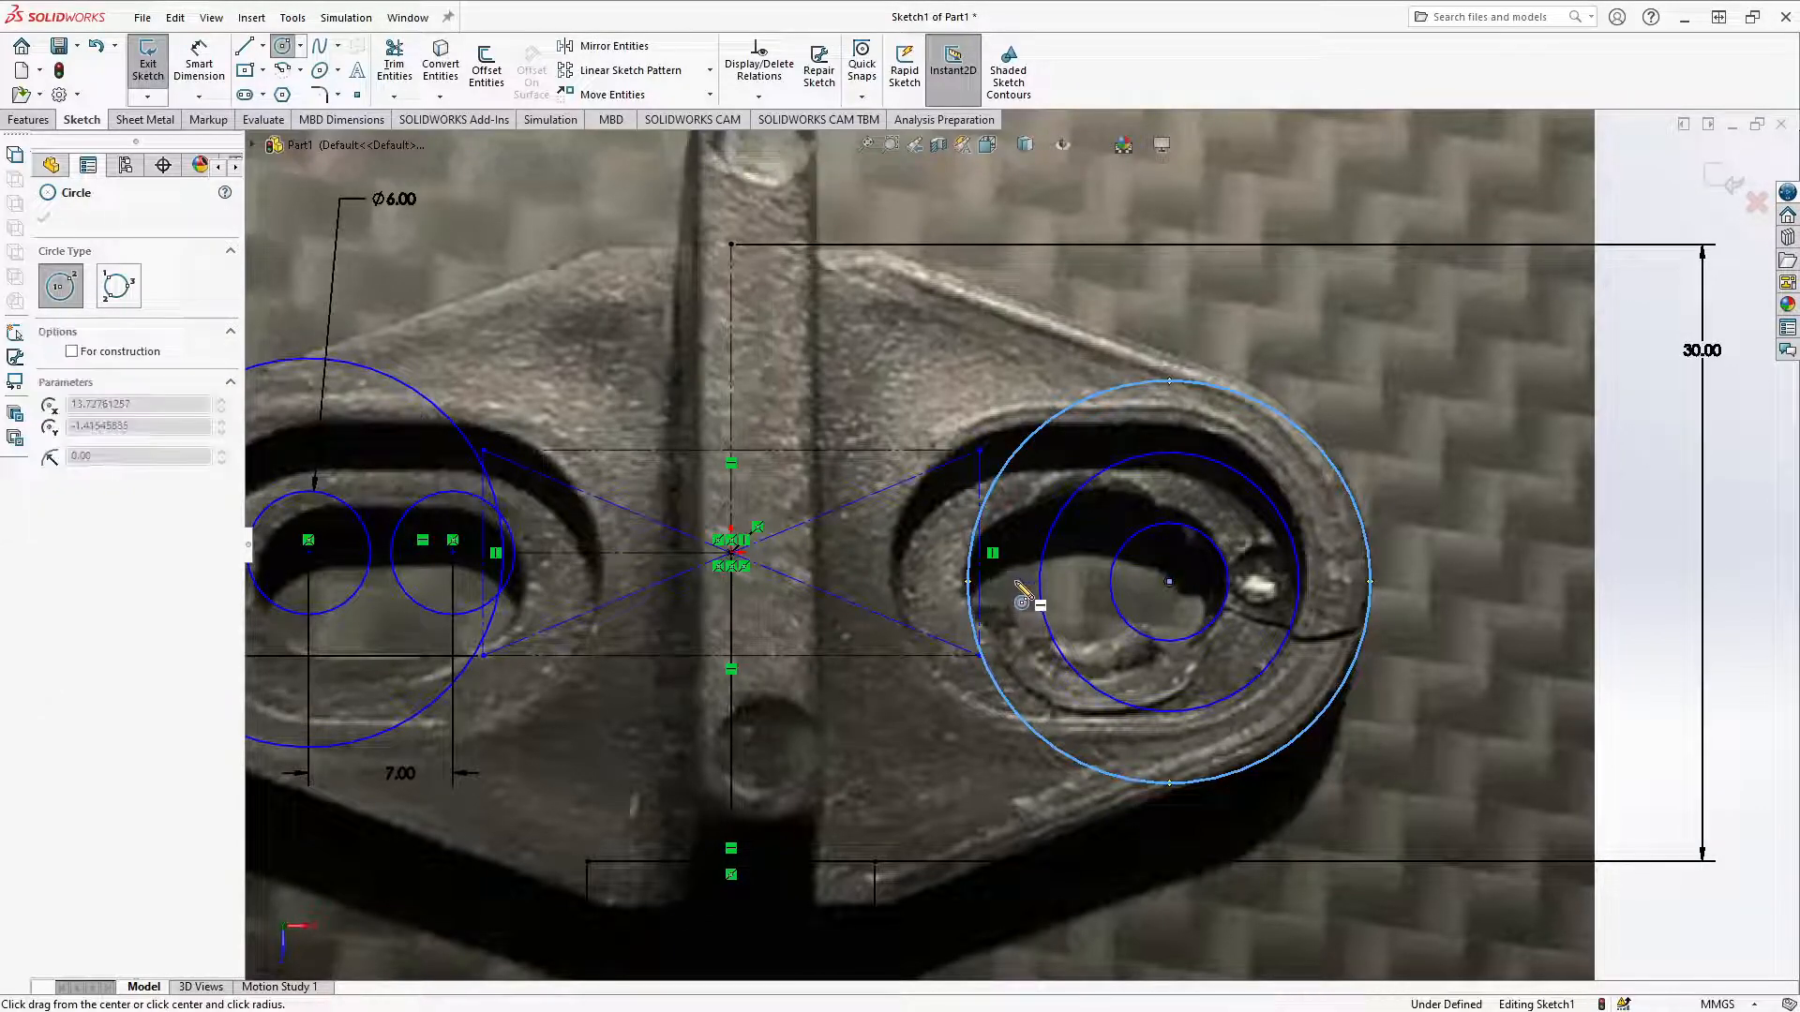
{"action": "left_click", "coordinate": [1048, 616]}
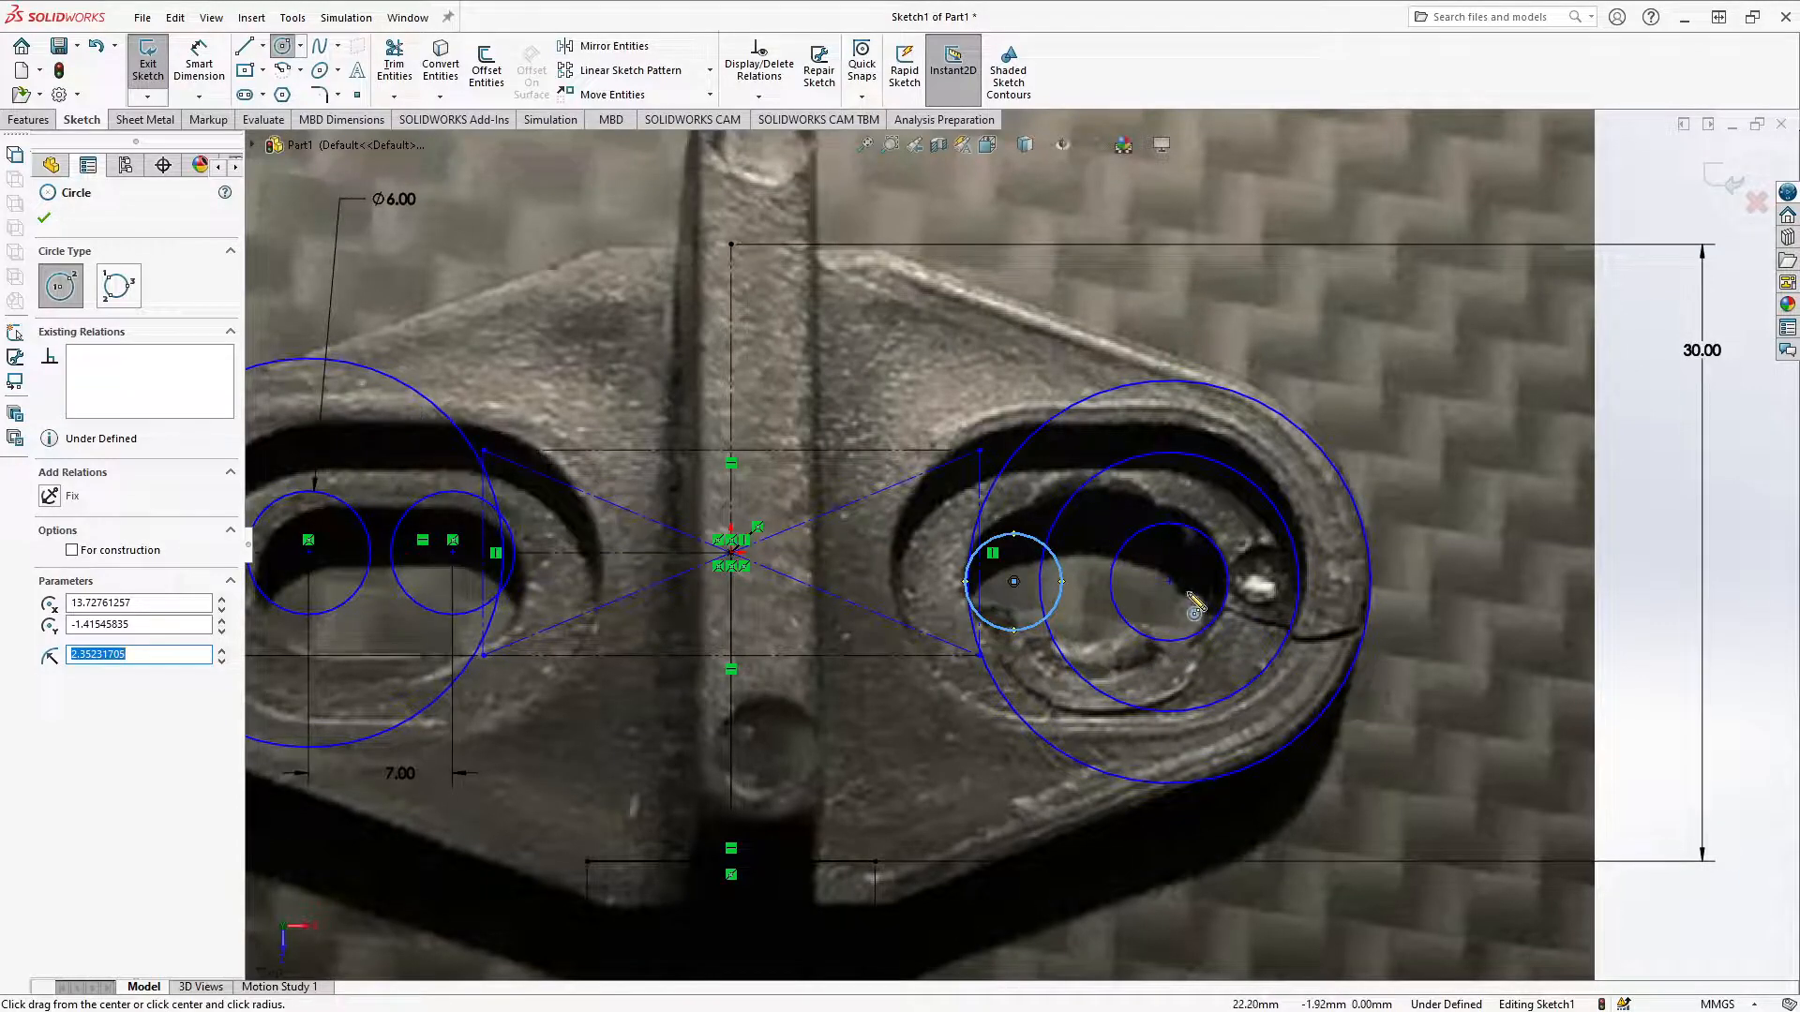
{"action": "key", "text": "Escape"}
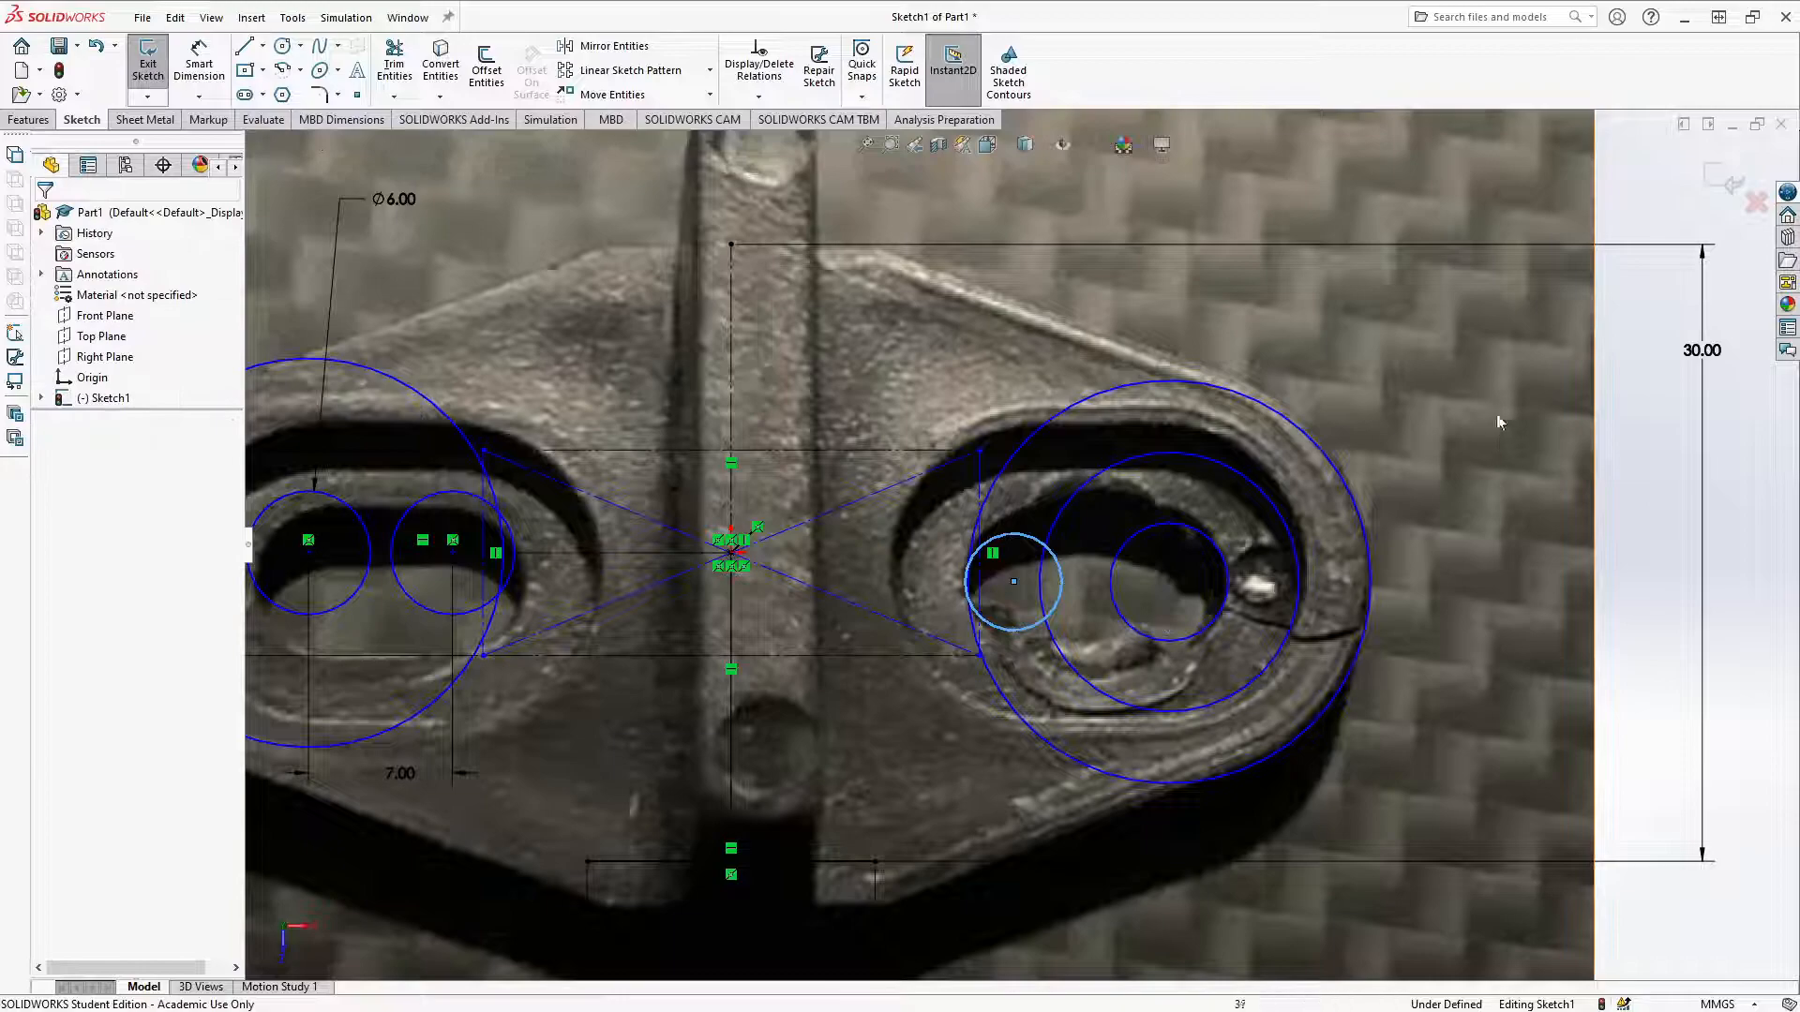
Step: Delete the four trial circles around the right hole
{"action": "left_click", "coordinate": [1350, 680]}
{"action": "key", "text": "Delete"}
{"action": "left_click", "coordinate": [1277, 671]}
{"action": "key", "text": "Delete"}
{"action": "left_click", "coordinate": [1210, 622]}
{"action": "key", "text": "Delete"}
{"action": "left_click", "coordinate": [1055, 608]}
{"action": "key", "text": "Delete"}
Step: Dimension the diameter of the large circle around the left hole at 20 mm
{"action": "scroll", "coordinate": [562, 586], "scroll_direction": "down", "scroll_amount": 4}
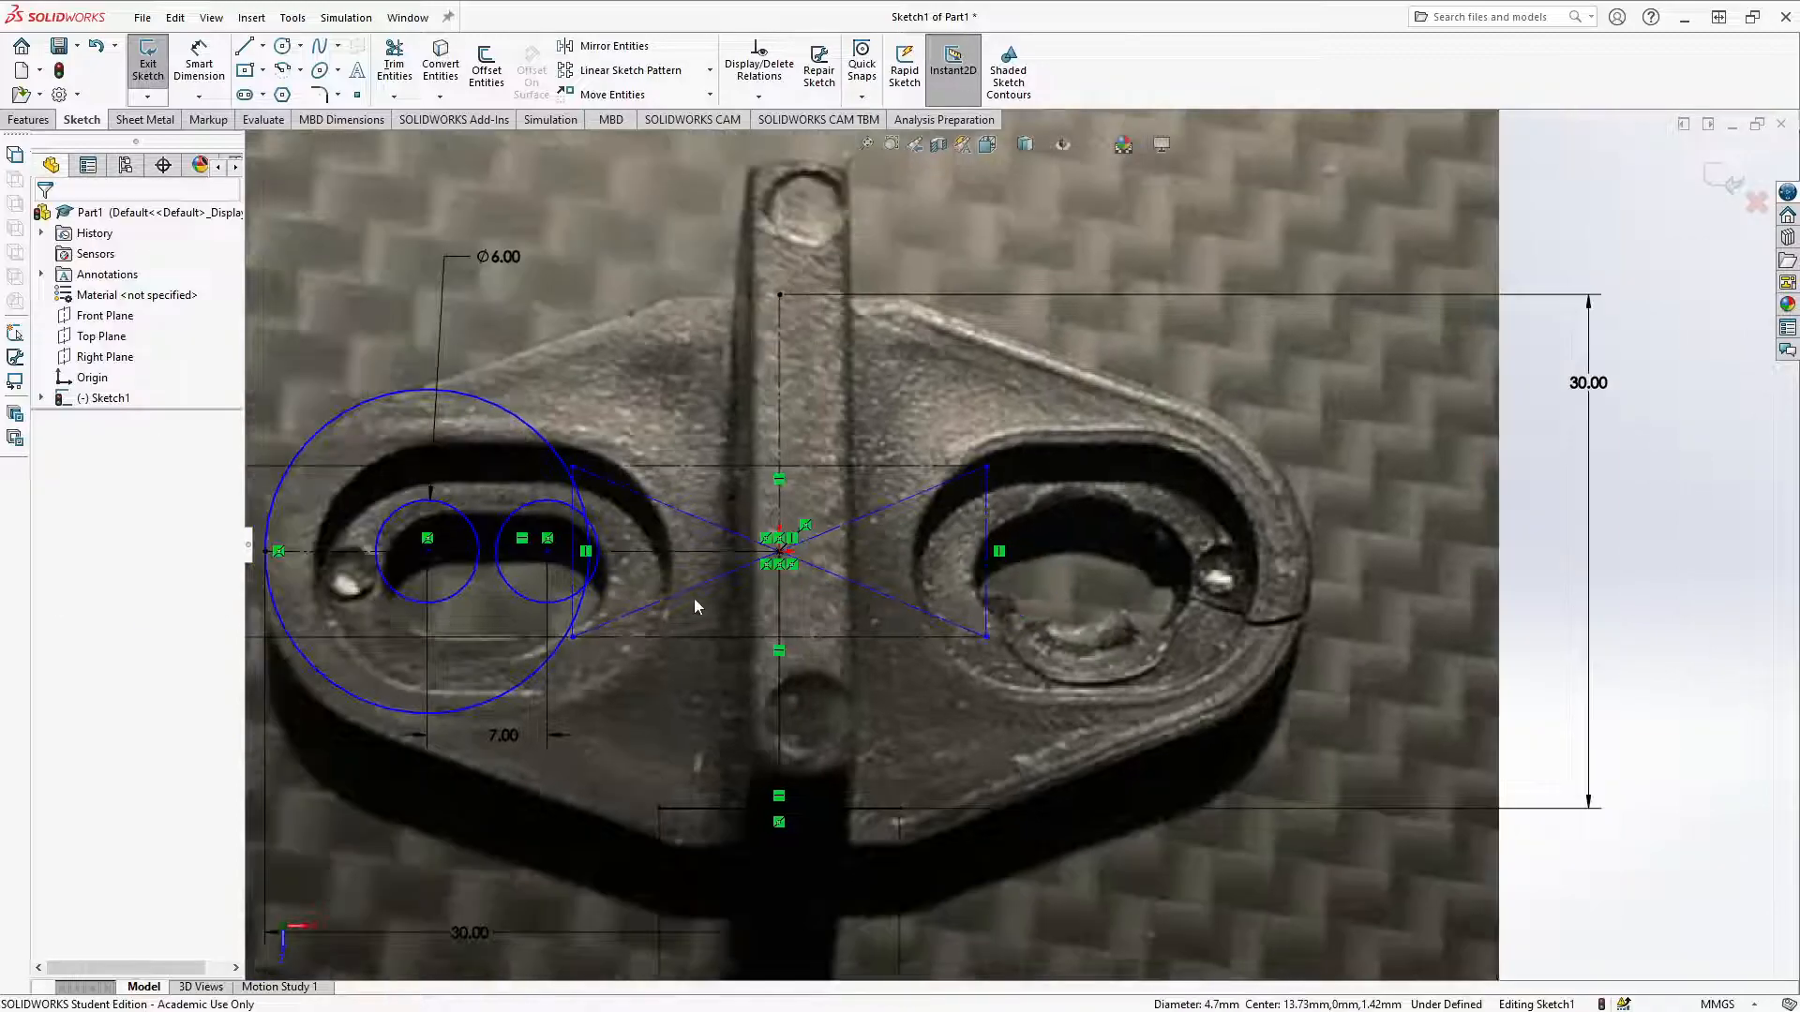
{"action": "scroll", "coordinate": [458, 587], "scroll_direction": "up", "scroll_amount": 4}
{"action": "scroll", "coordinate": [902, 543], "scroll_direction": "up", "scroll_amount": 2}
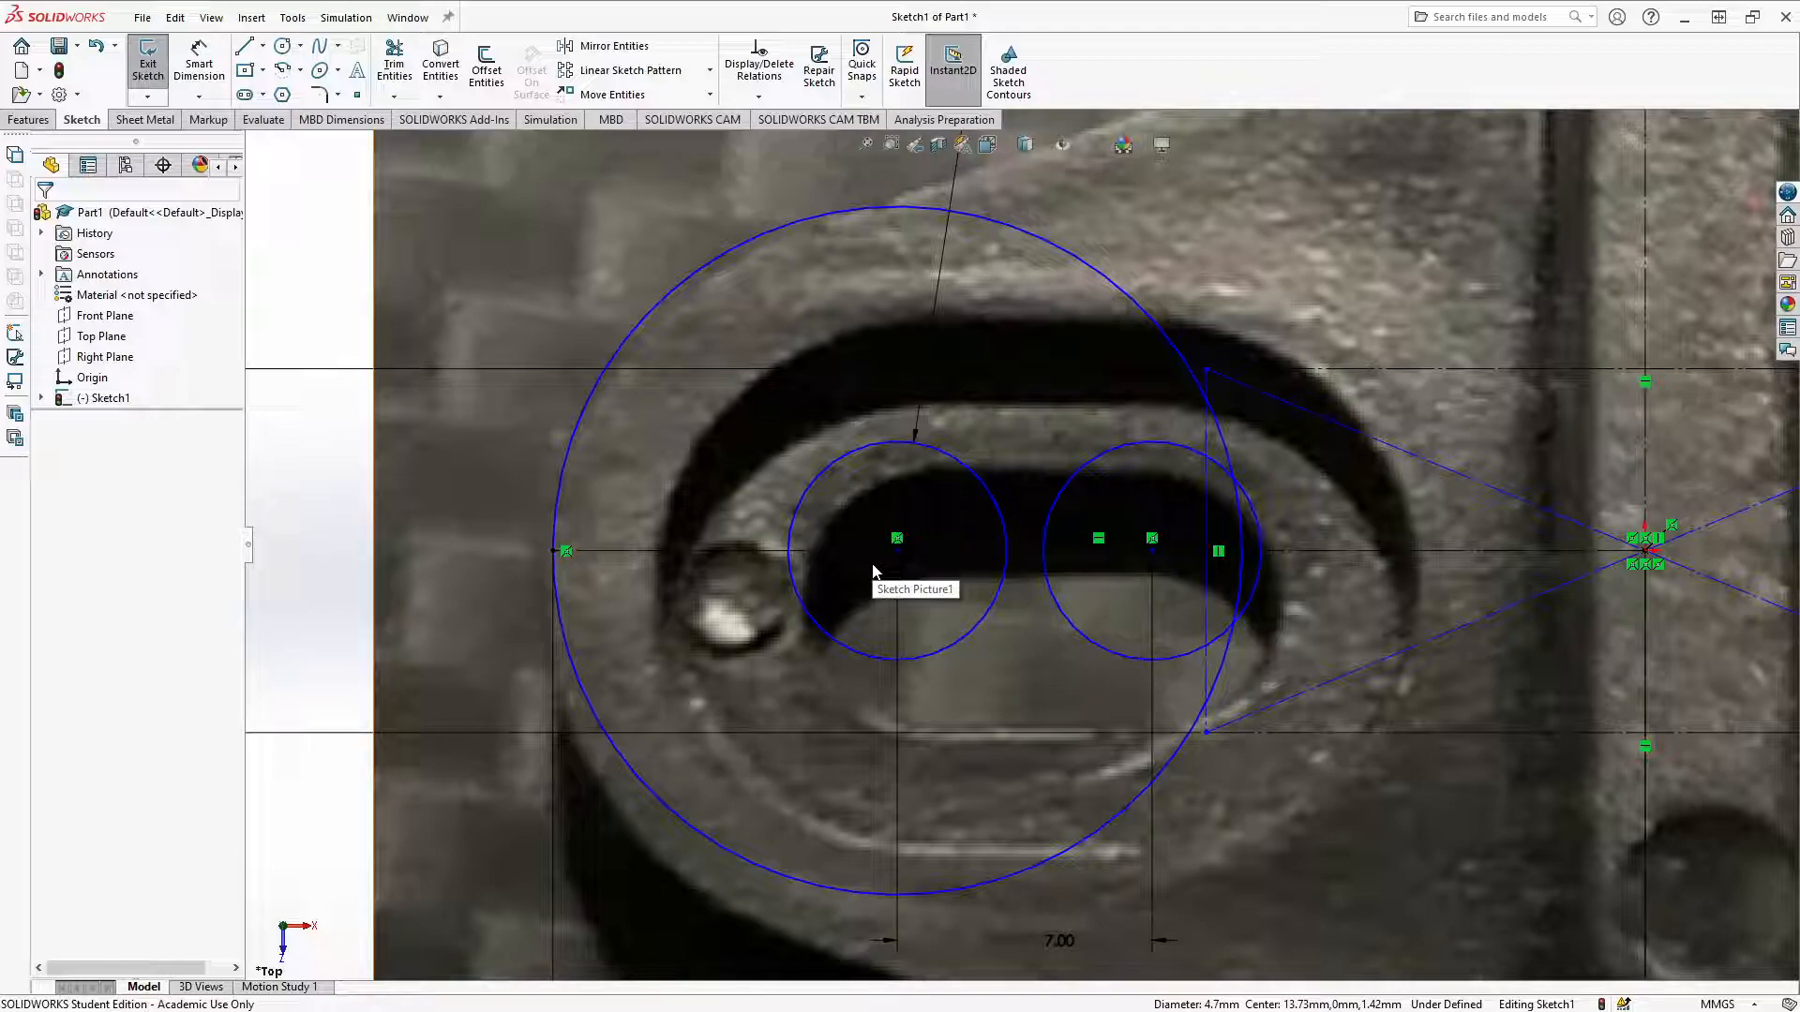
{"action": "scroll", "coordinate": [873, 570], "scroll_direction": "up", "scroll_amount": 2}
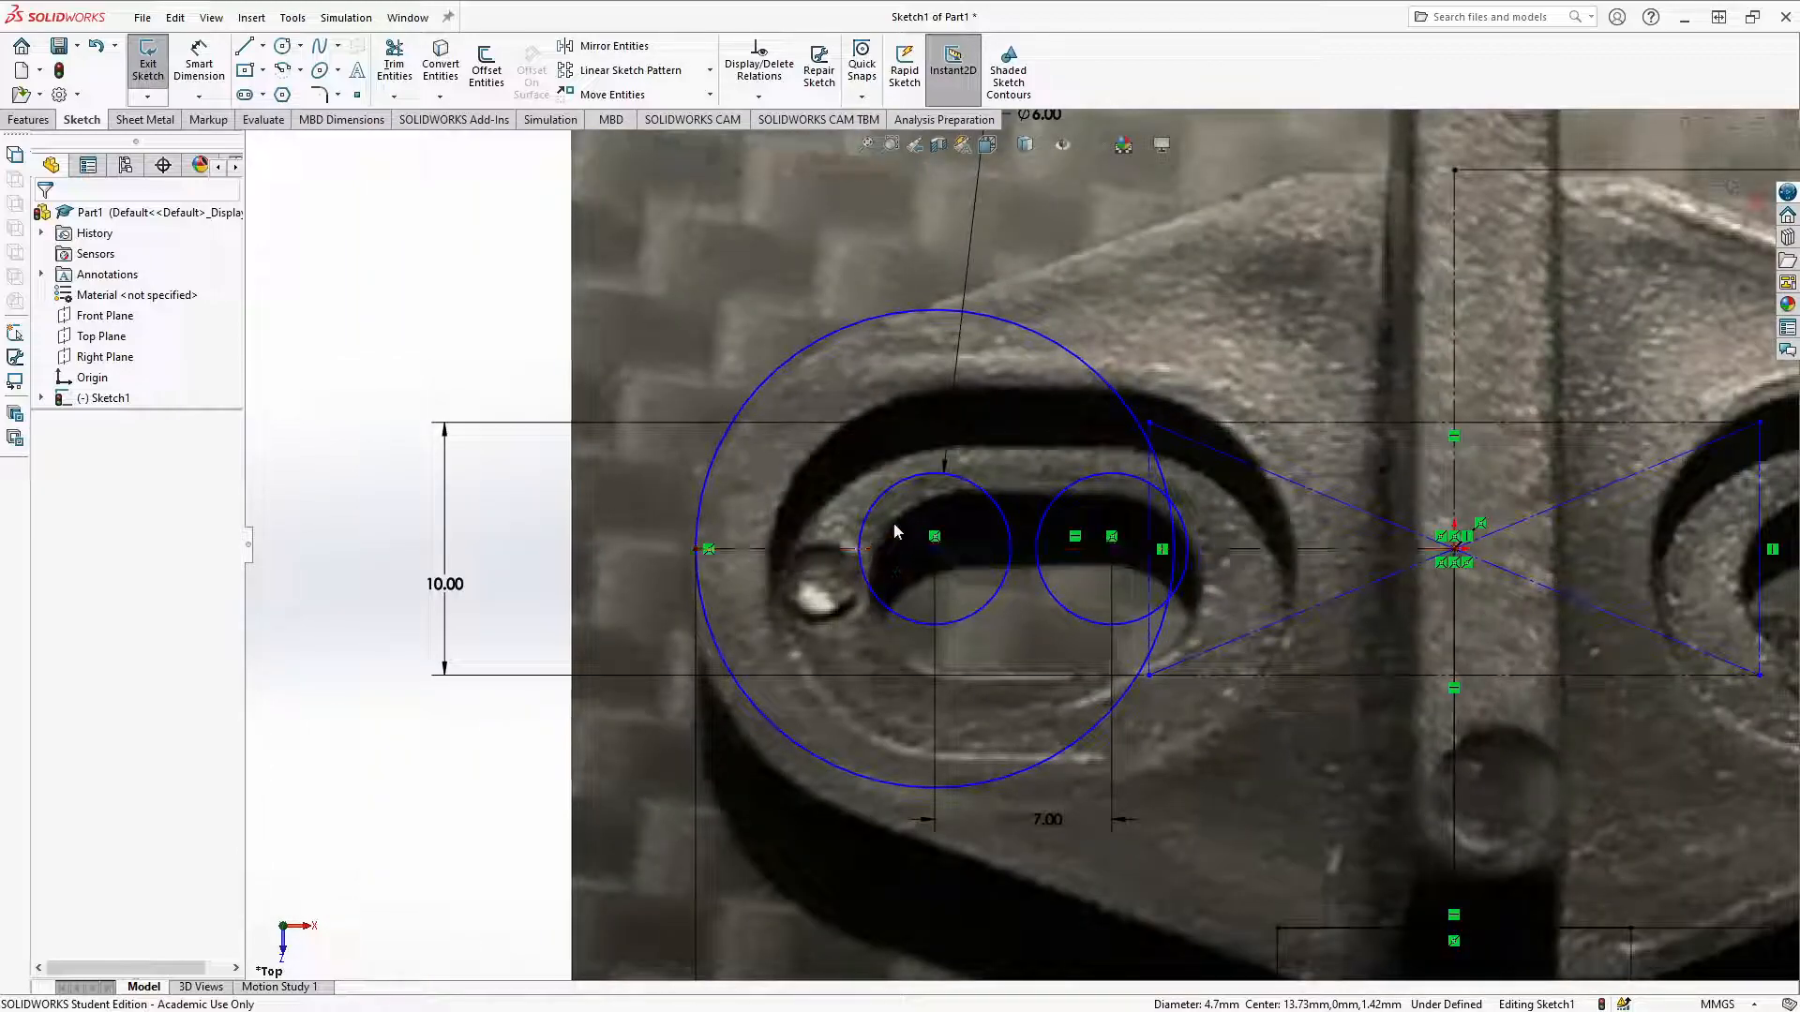
{"action": "scroll", "coordinate": [994, 544], "scroll_direction": "up", "scroll_amount": 2}
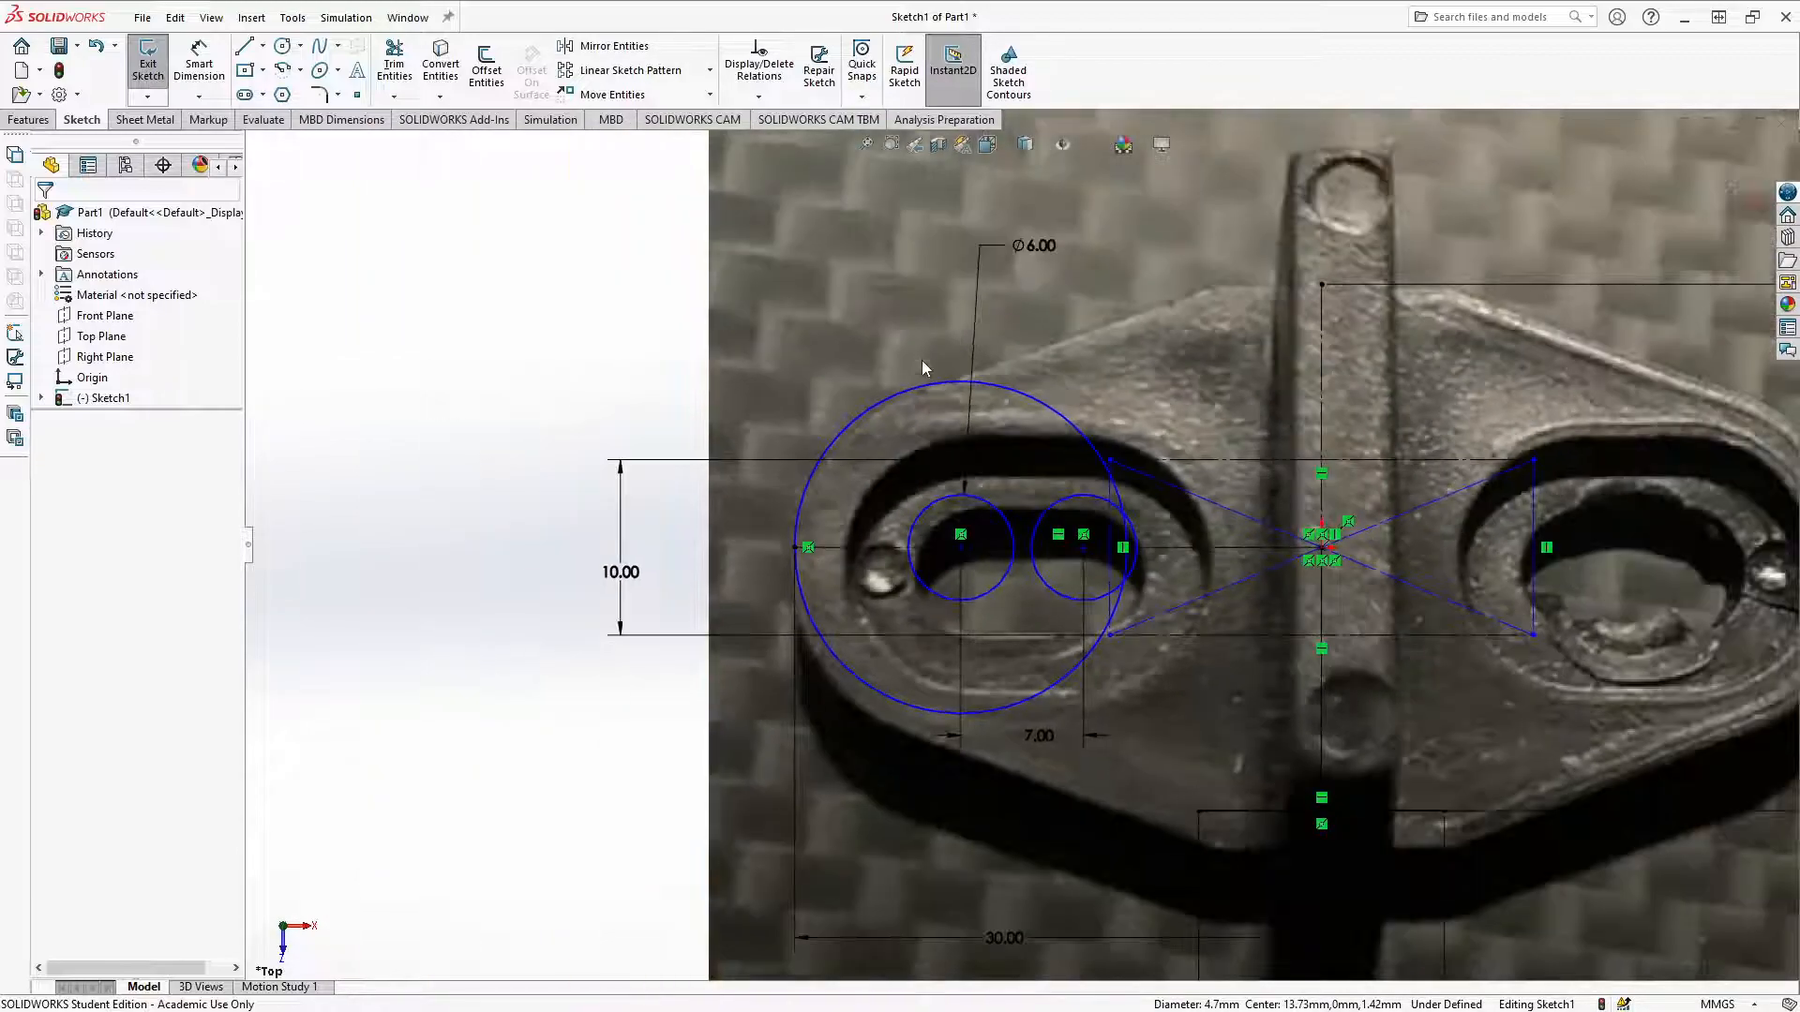
{"action": "key", "text": "d"}
{"action": "left_click", "coordinate": [877, 405]}
{"action": "left_click", "coordinate": [587, 422]}
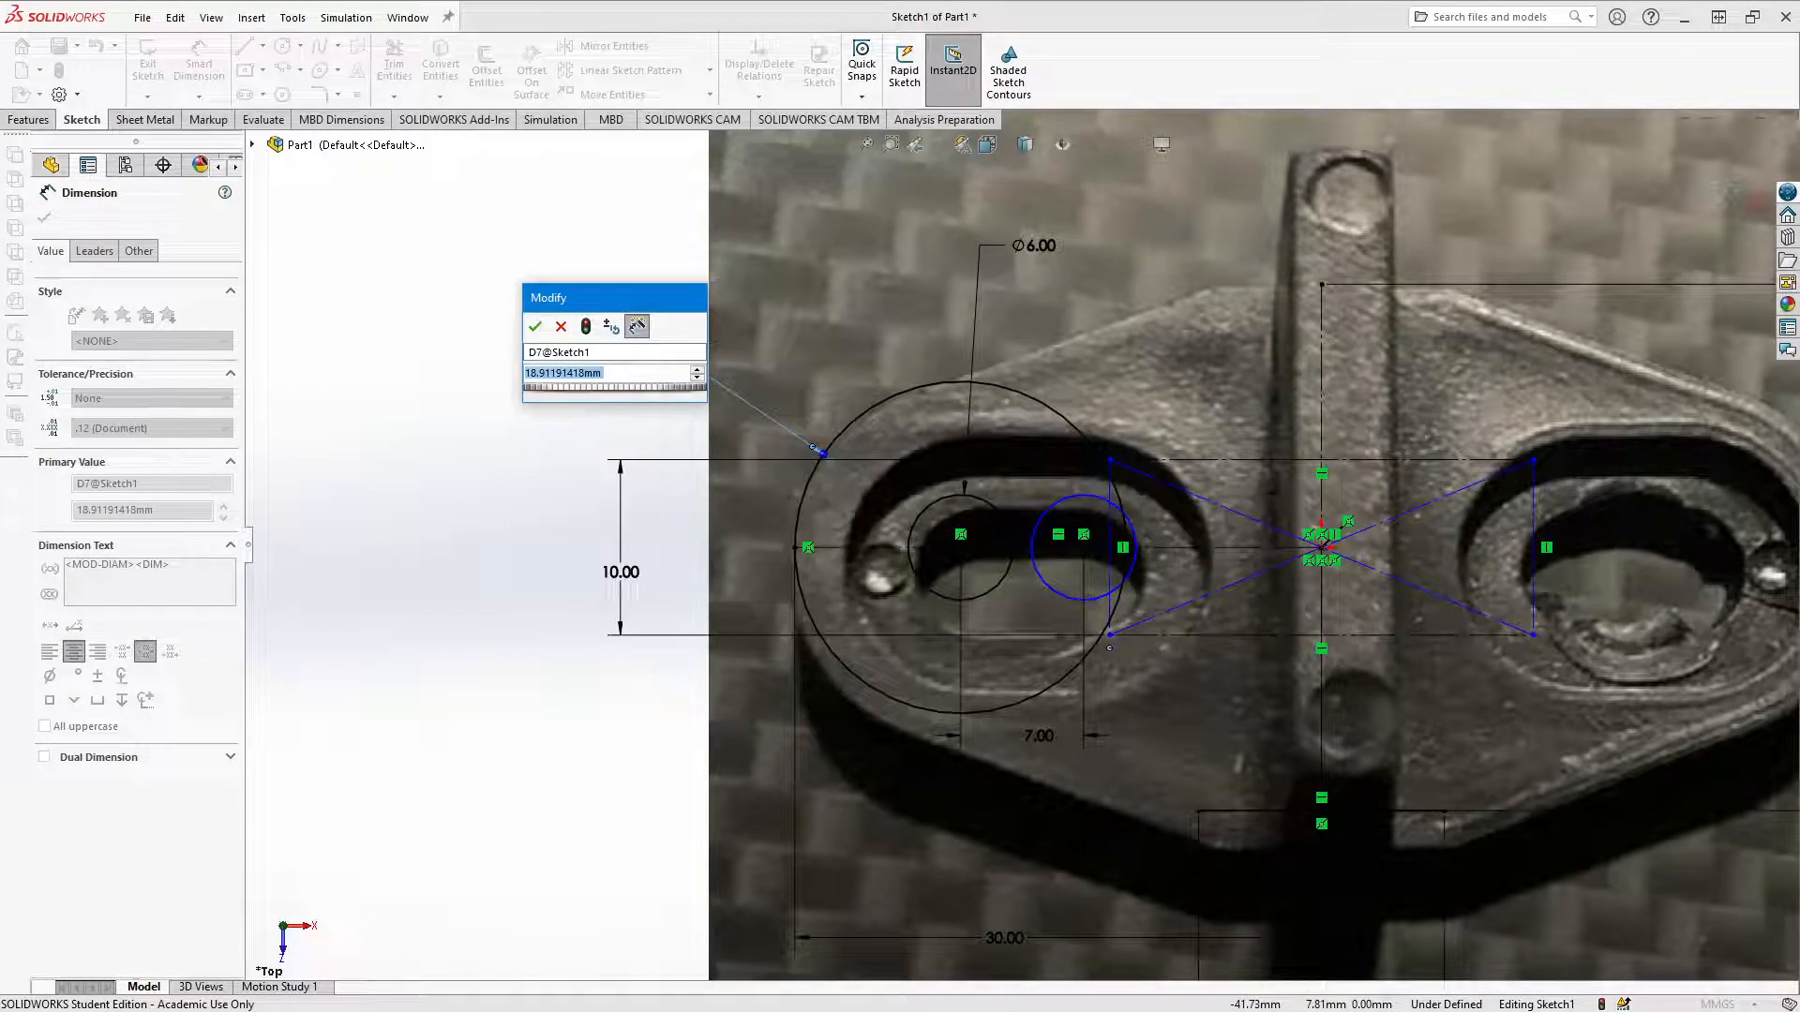
{"action": "type", "text": "19"}
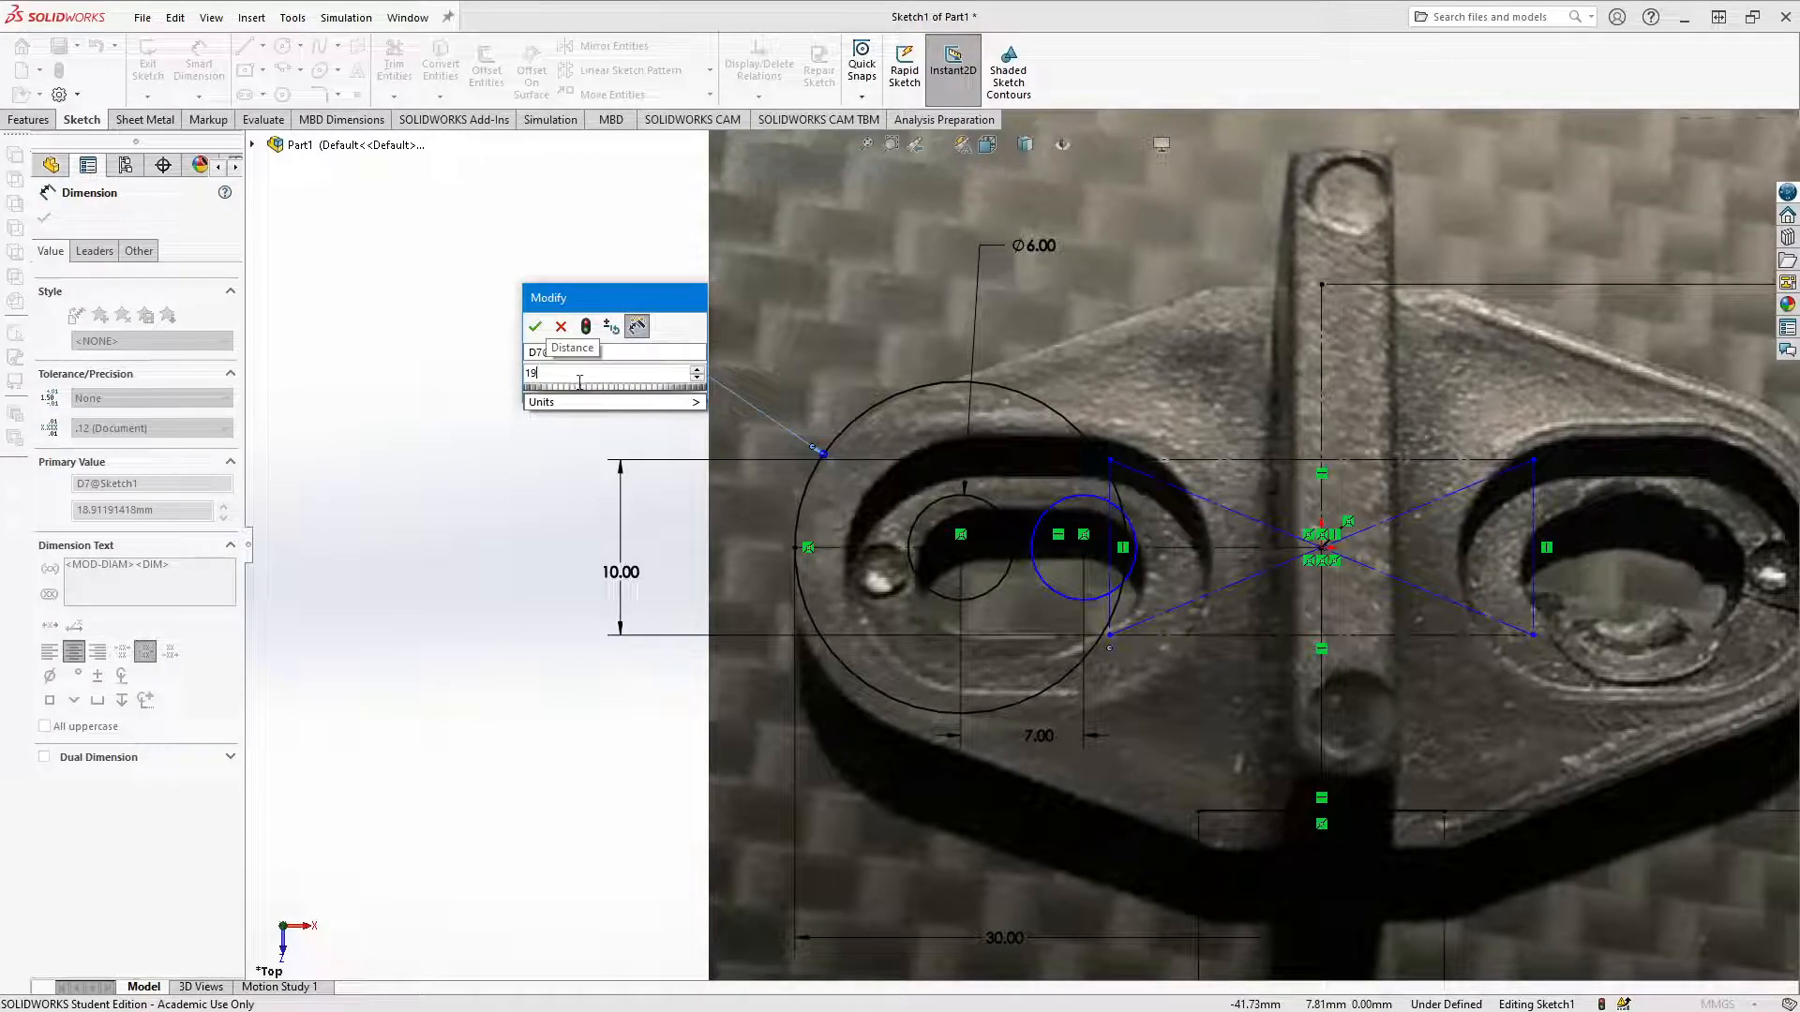
{"action": "key", "text": "Return"}
{"action": "type", "text": "20"}
{"action": "key", "text": "Return"}
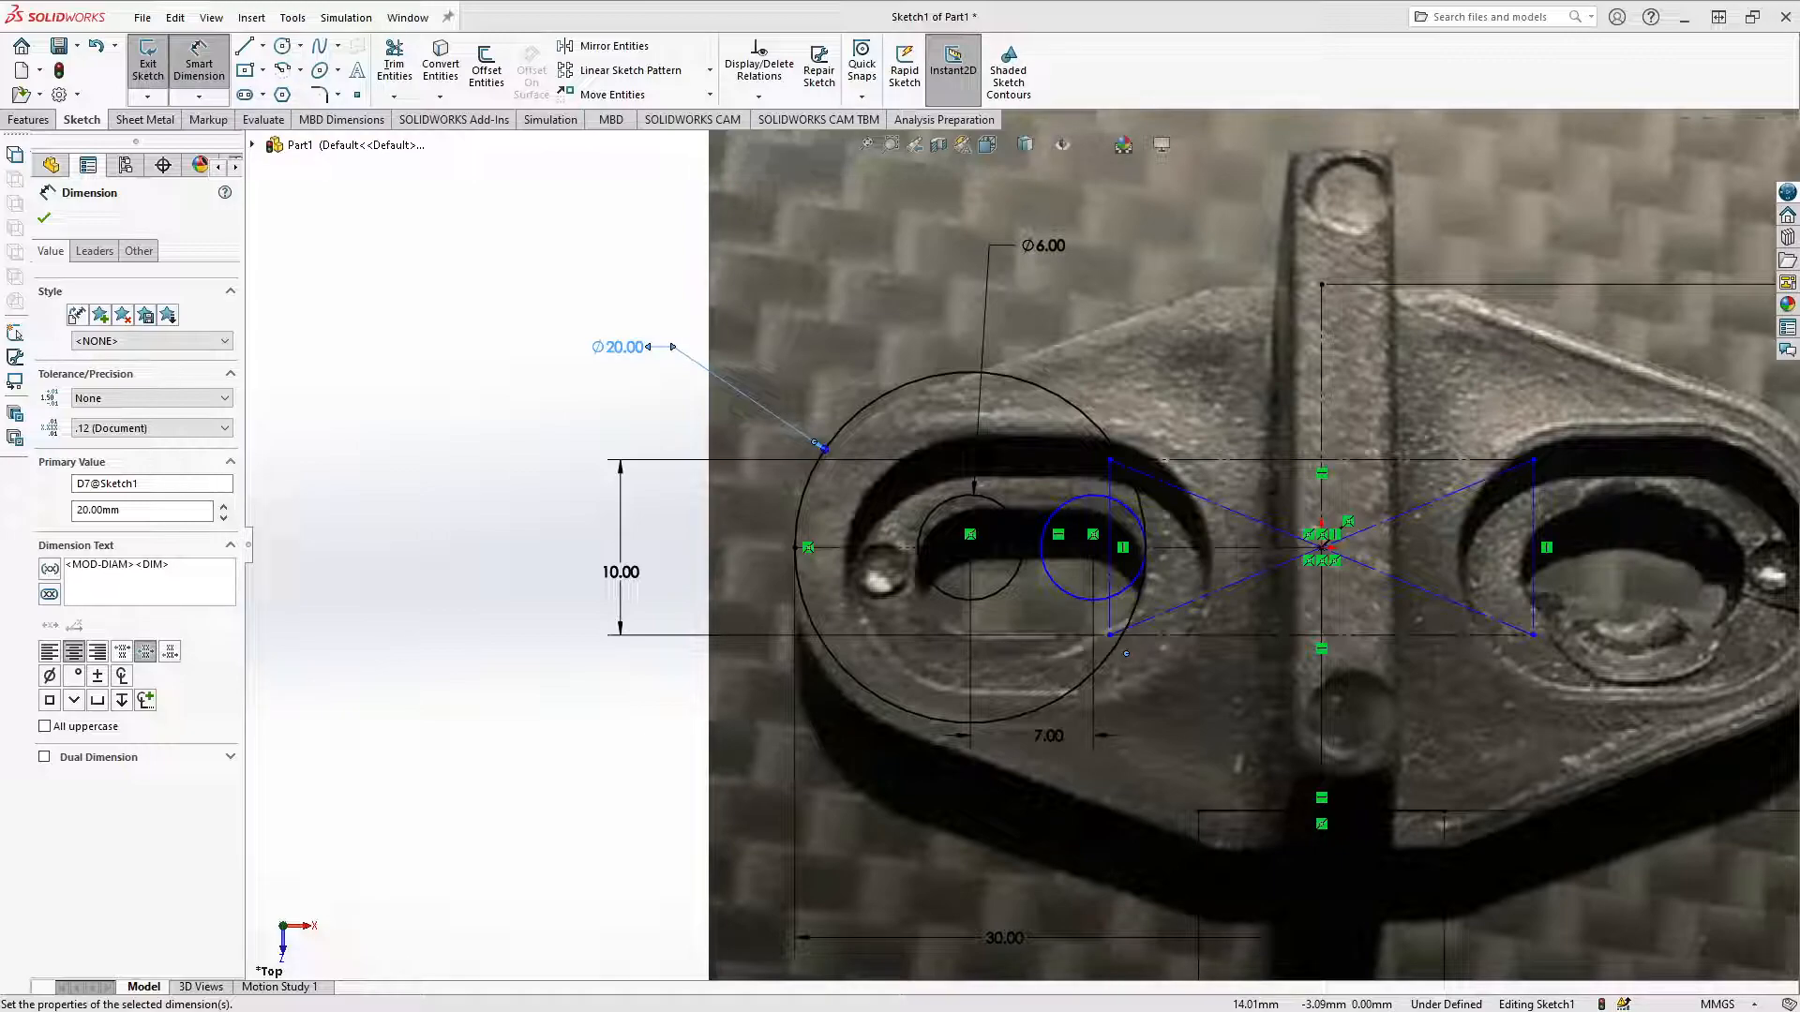
Step: Sketch a vertical line about 3.8 mm left of the centreline, up from the 14 mm line, and join its upper end horizontally to the centreline's top
{"action": "scroll", "coordinate": [1019, 544], "scroll_direction": "up", "scroll_amount": 2}
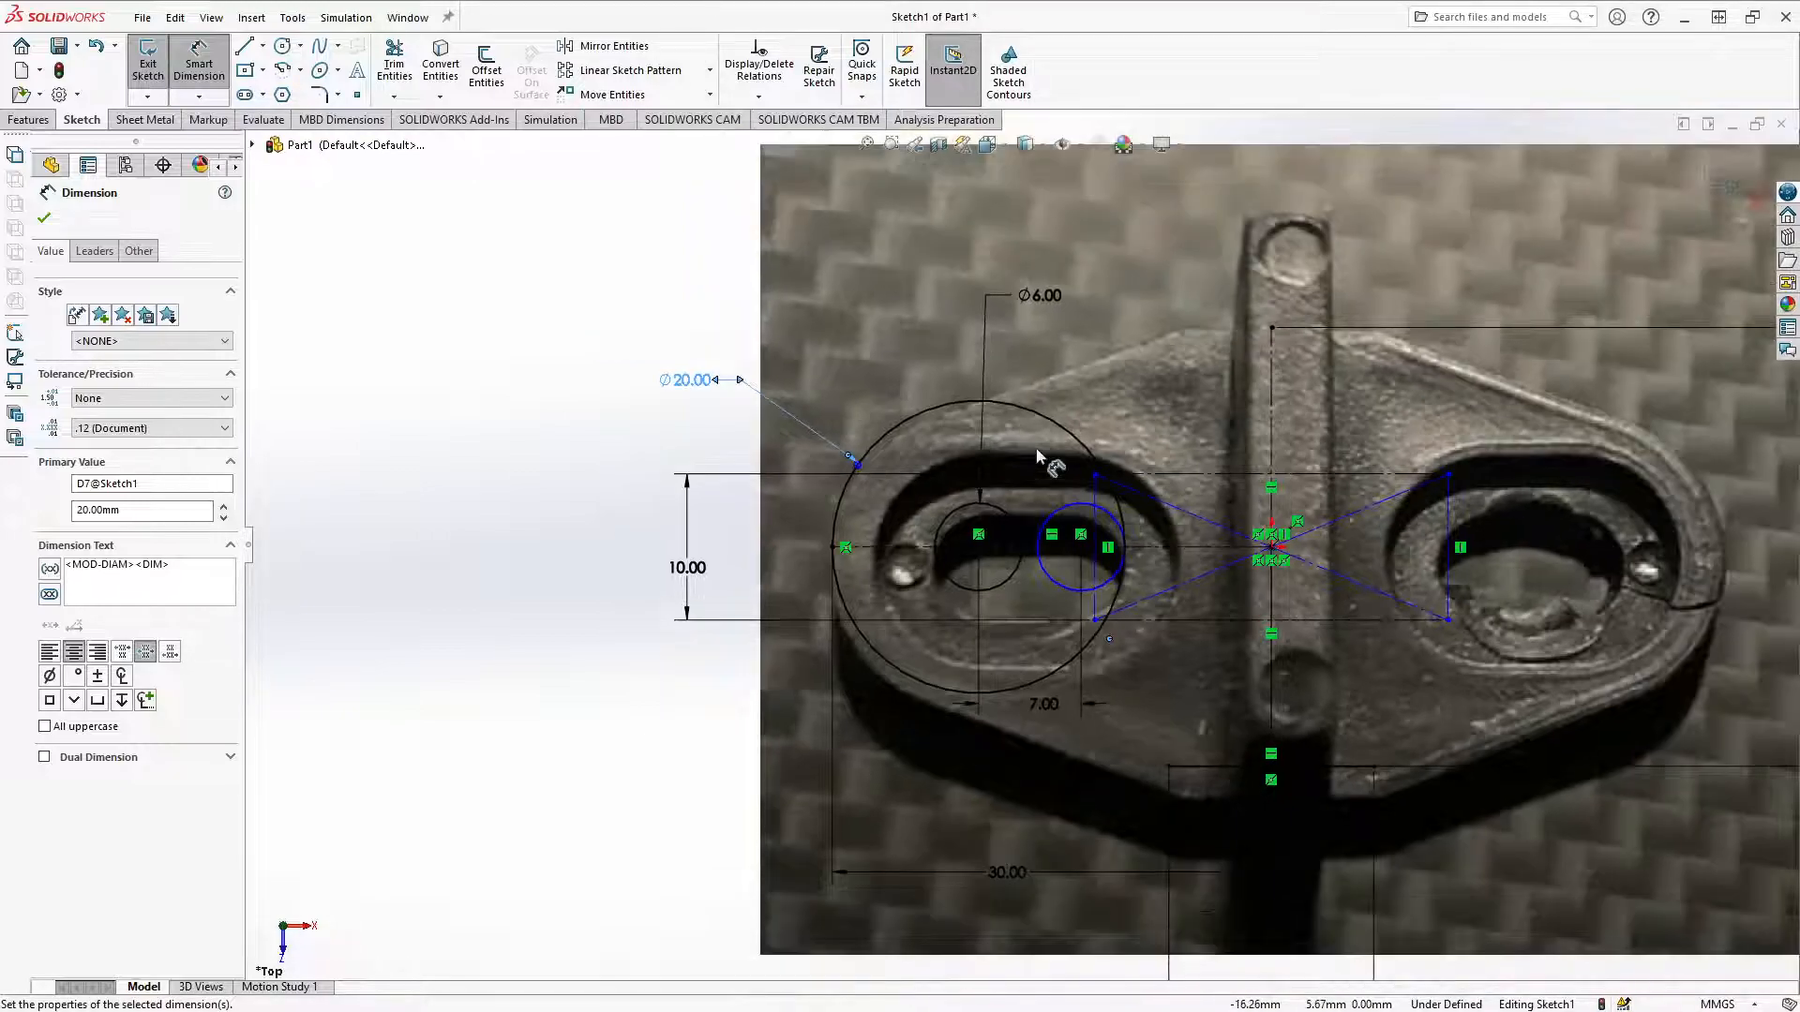
{"action": "scroll", "coordinate": [1069, 497], "scroll_direction": "down", "scroll_amount": 3}
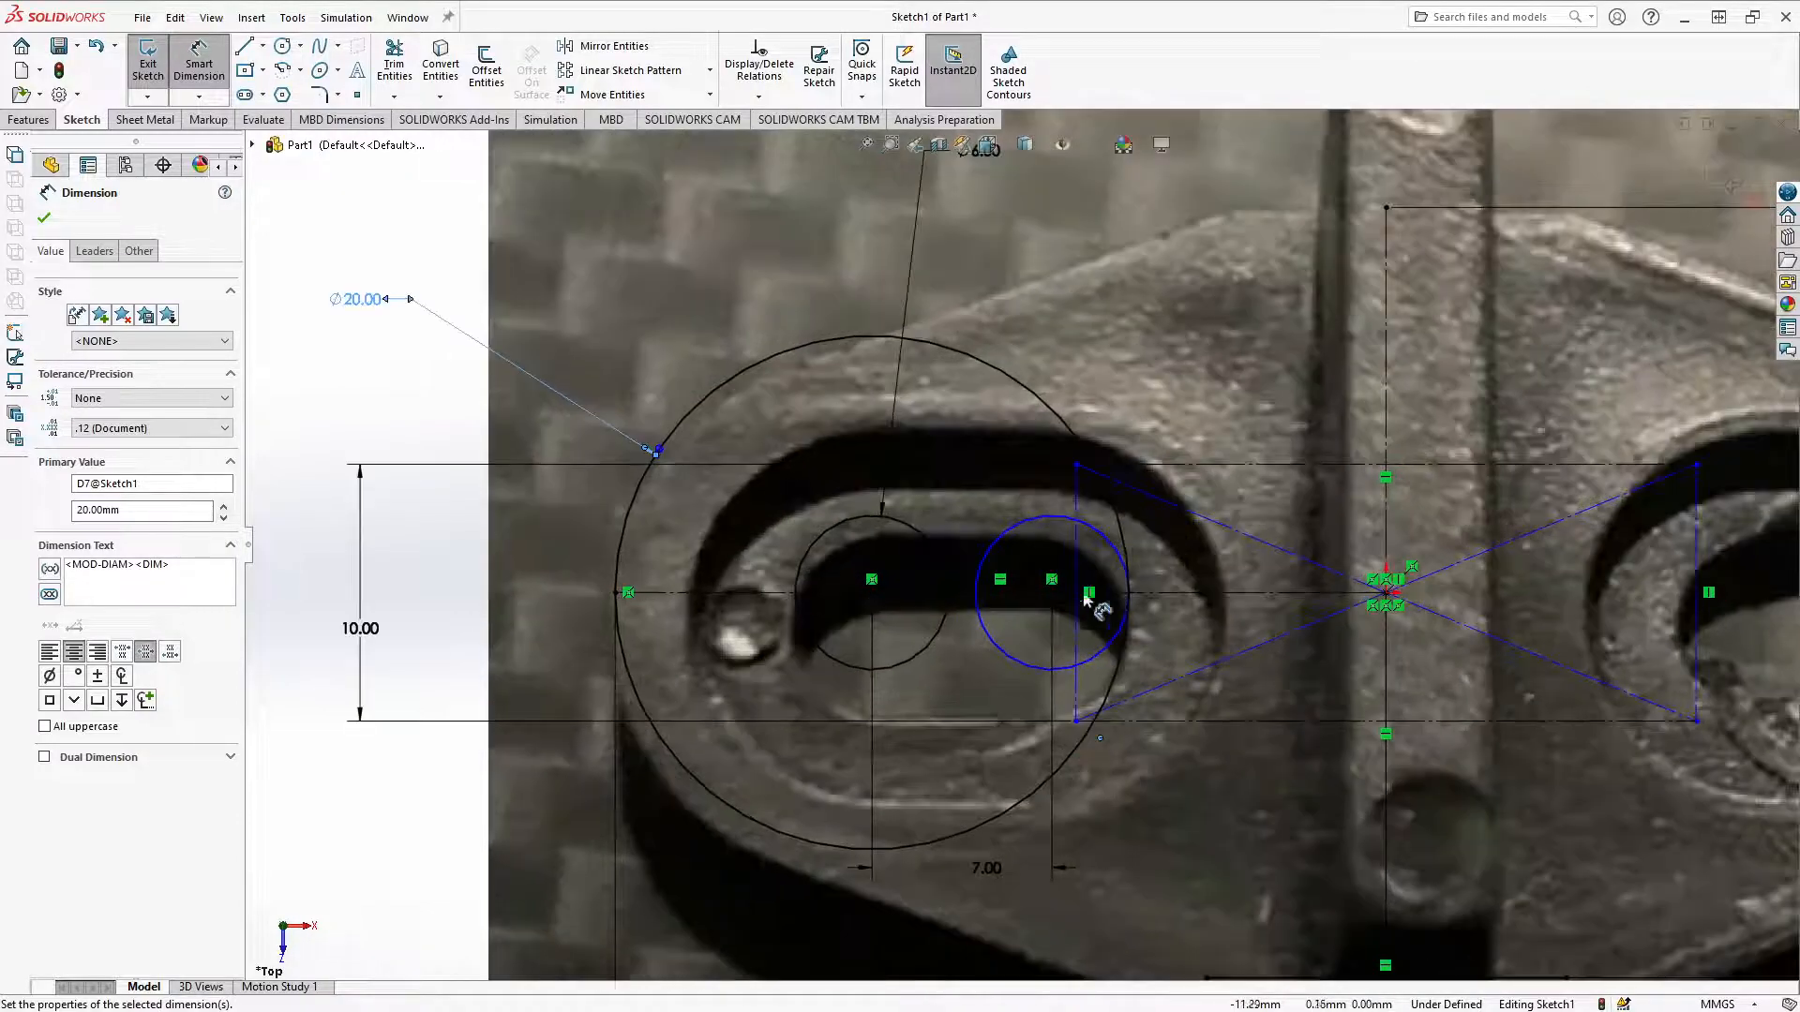
{"action": "scroll", "coordinate": [1016, 593], "scroll_direction": "up", "scroll_amount": 2}
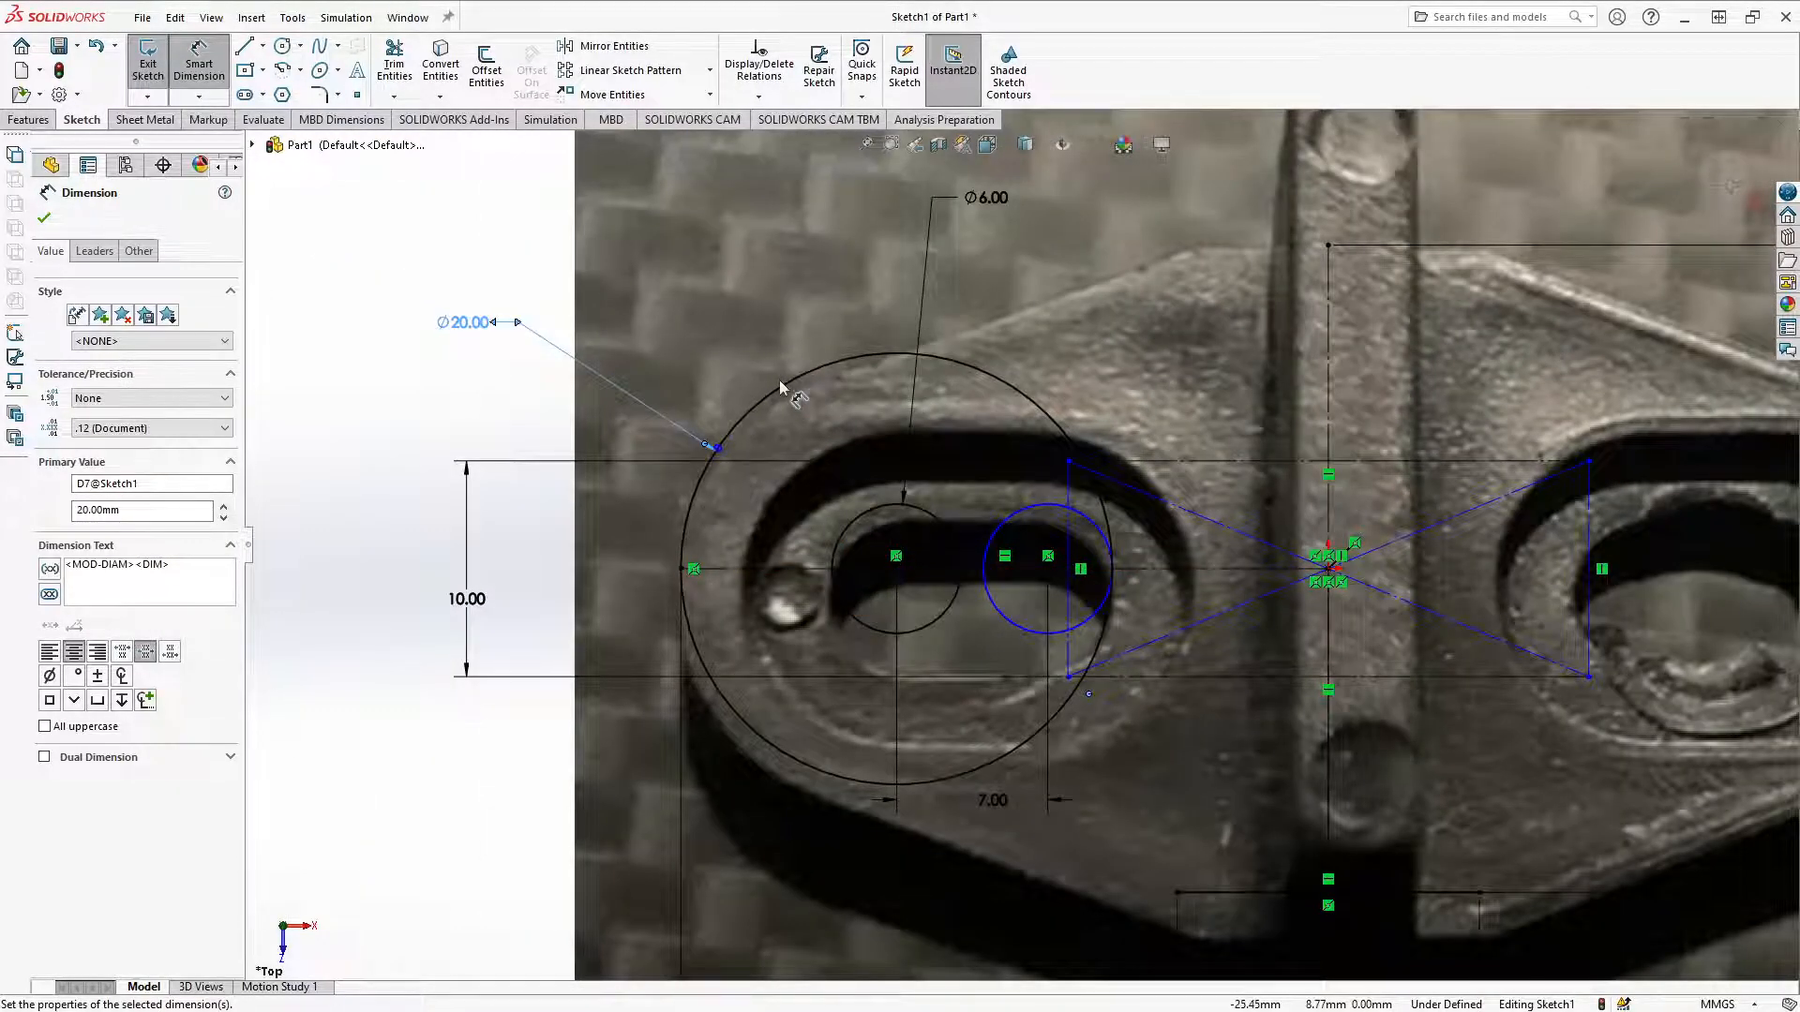
{"action": "scroll", "coordinate": [1010, 530], "scroll_direction": "up", "scroll_amount": 3}
{"action": "scroll", "coordinate": [1201, 542], "scroll_direction": "down", "scroll_amount": 2}
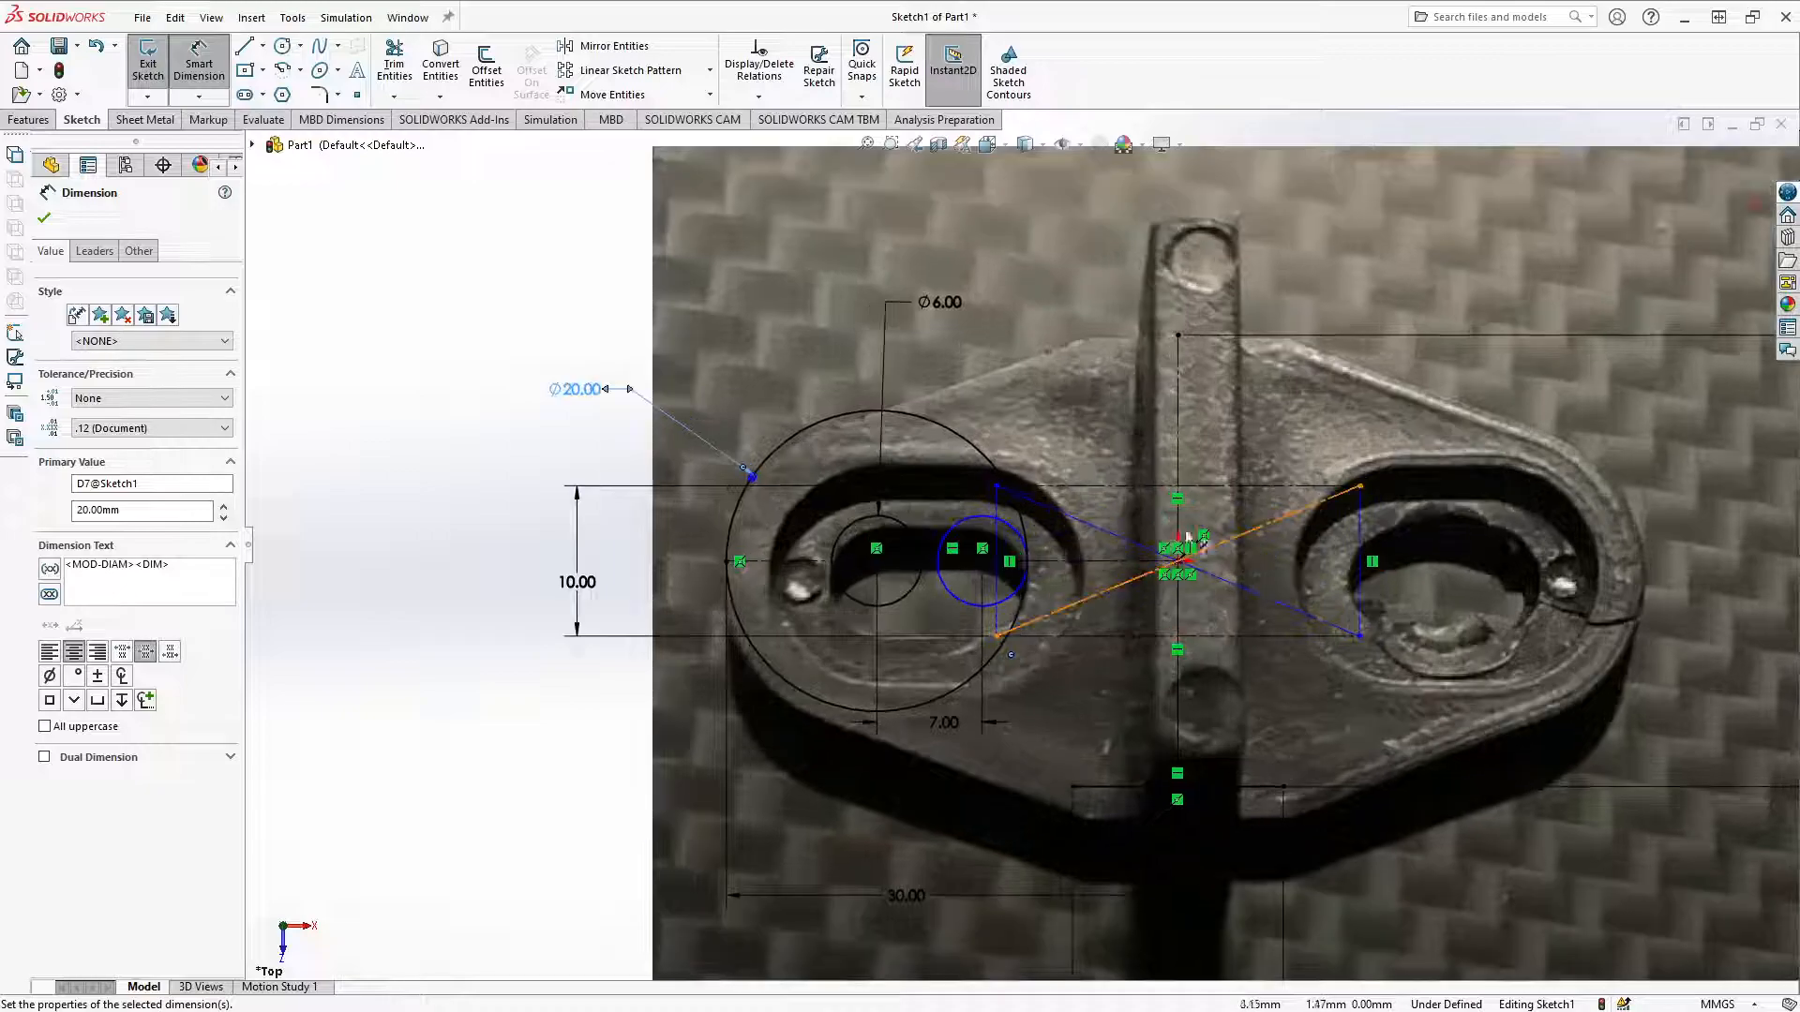
{"action": "scroll", "coordinate": [1203, 542], "scroll_direction": "up", "scroll_amount": 1}
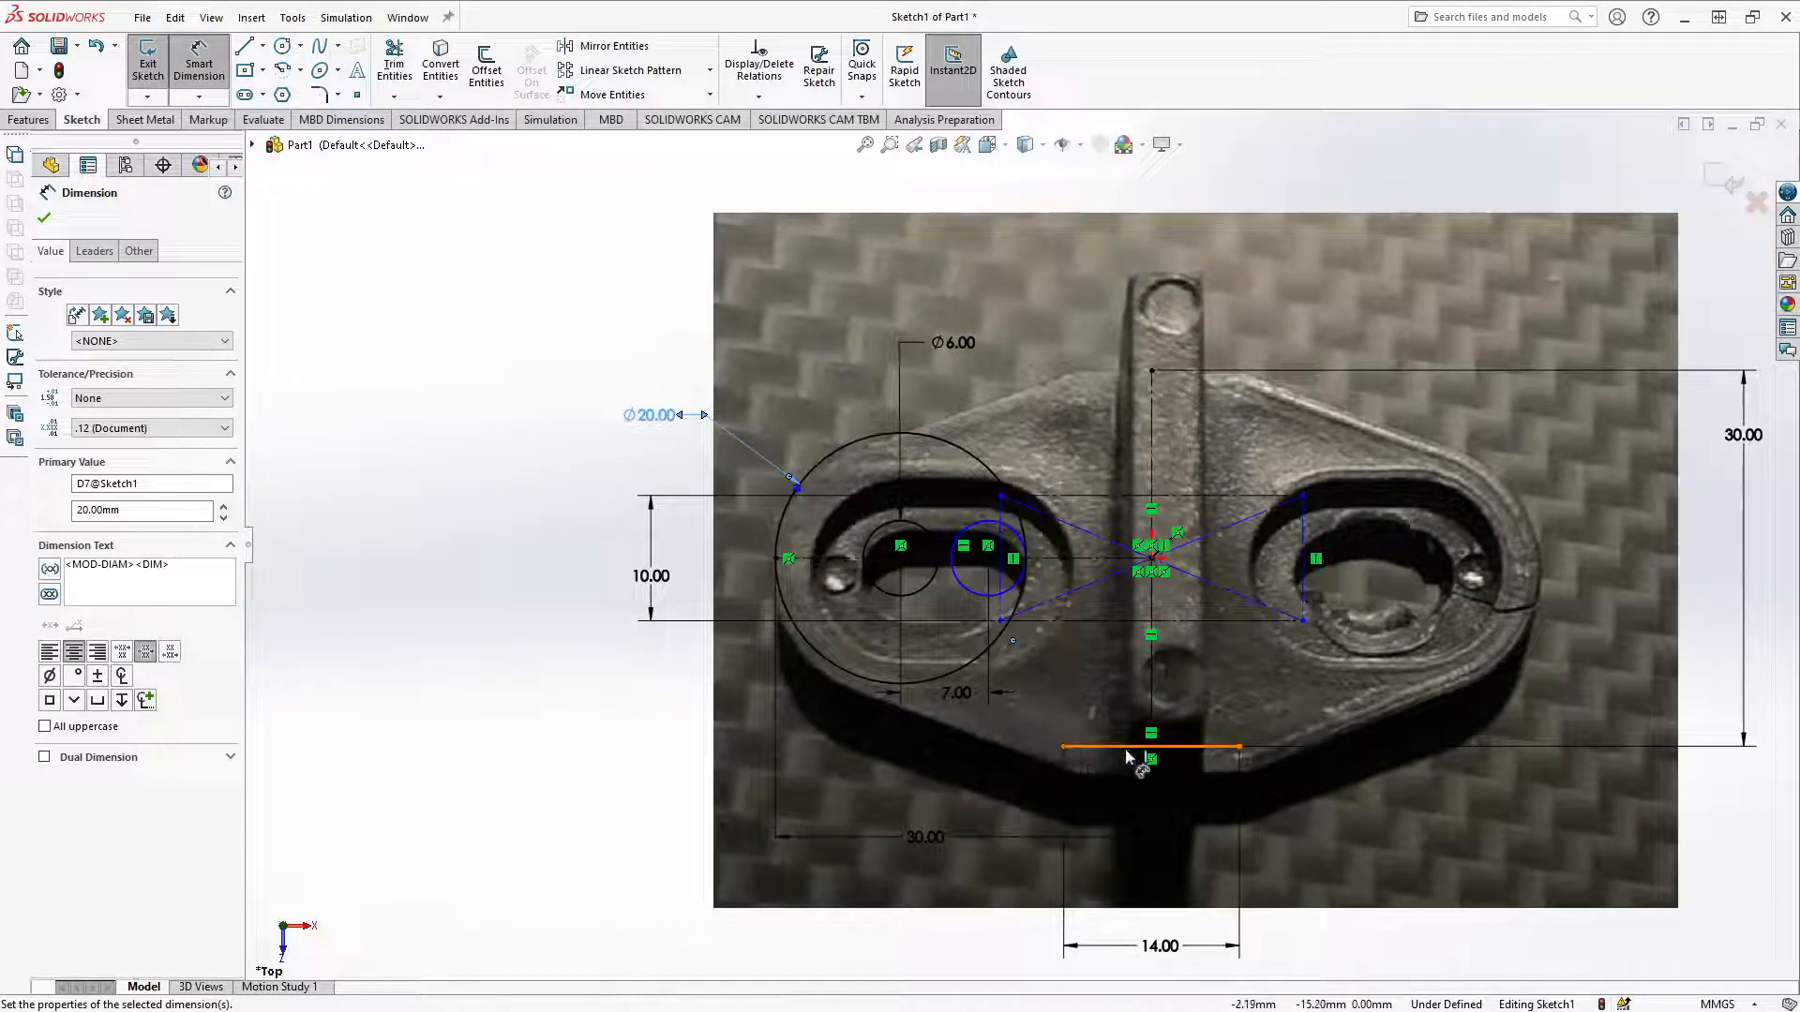
{"action": "key", "text": "l"}
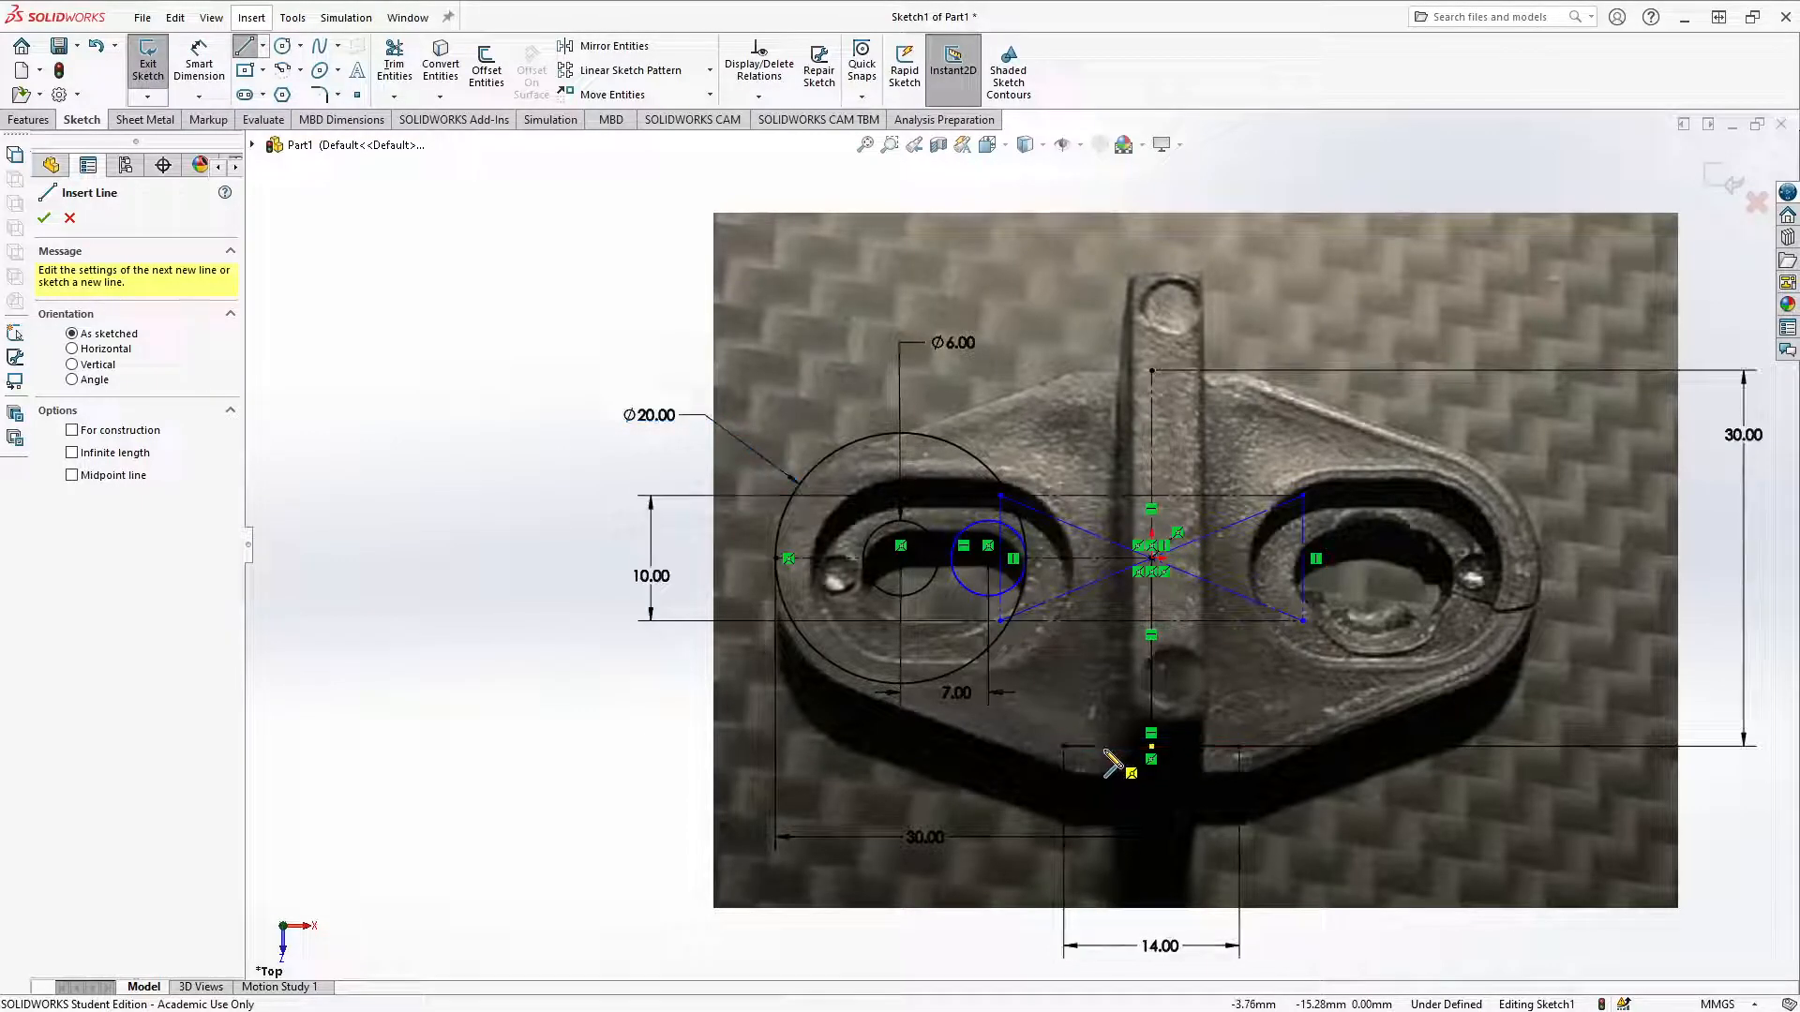
{"action": "left_click", "coordinate": [1105, 747]}
{"action": "left_click", "coordinate": [1106, 371]}
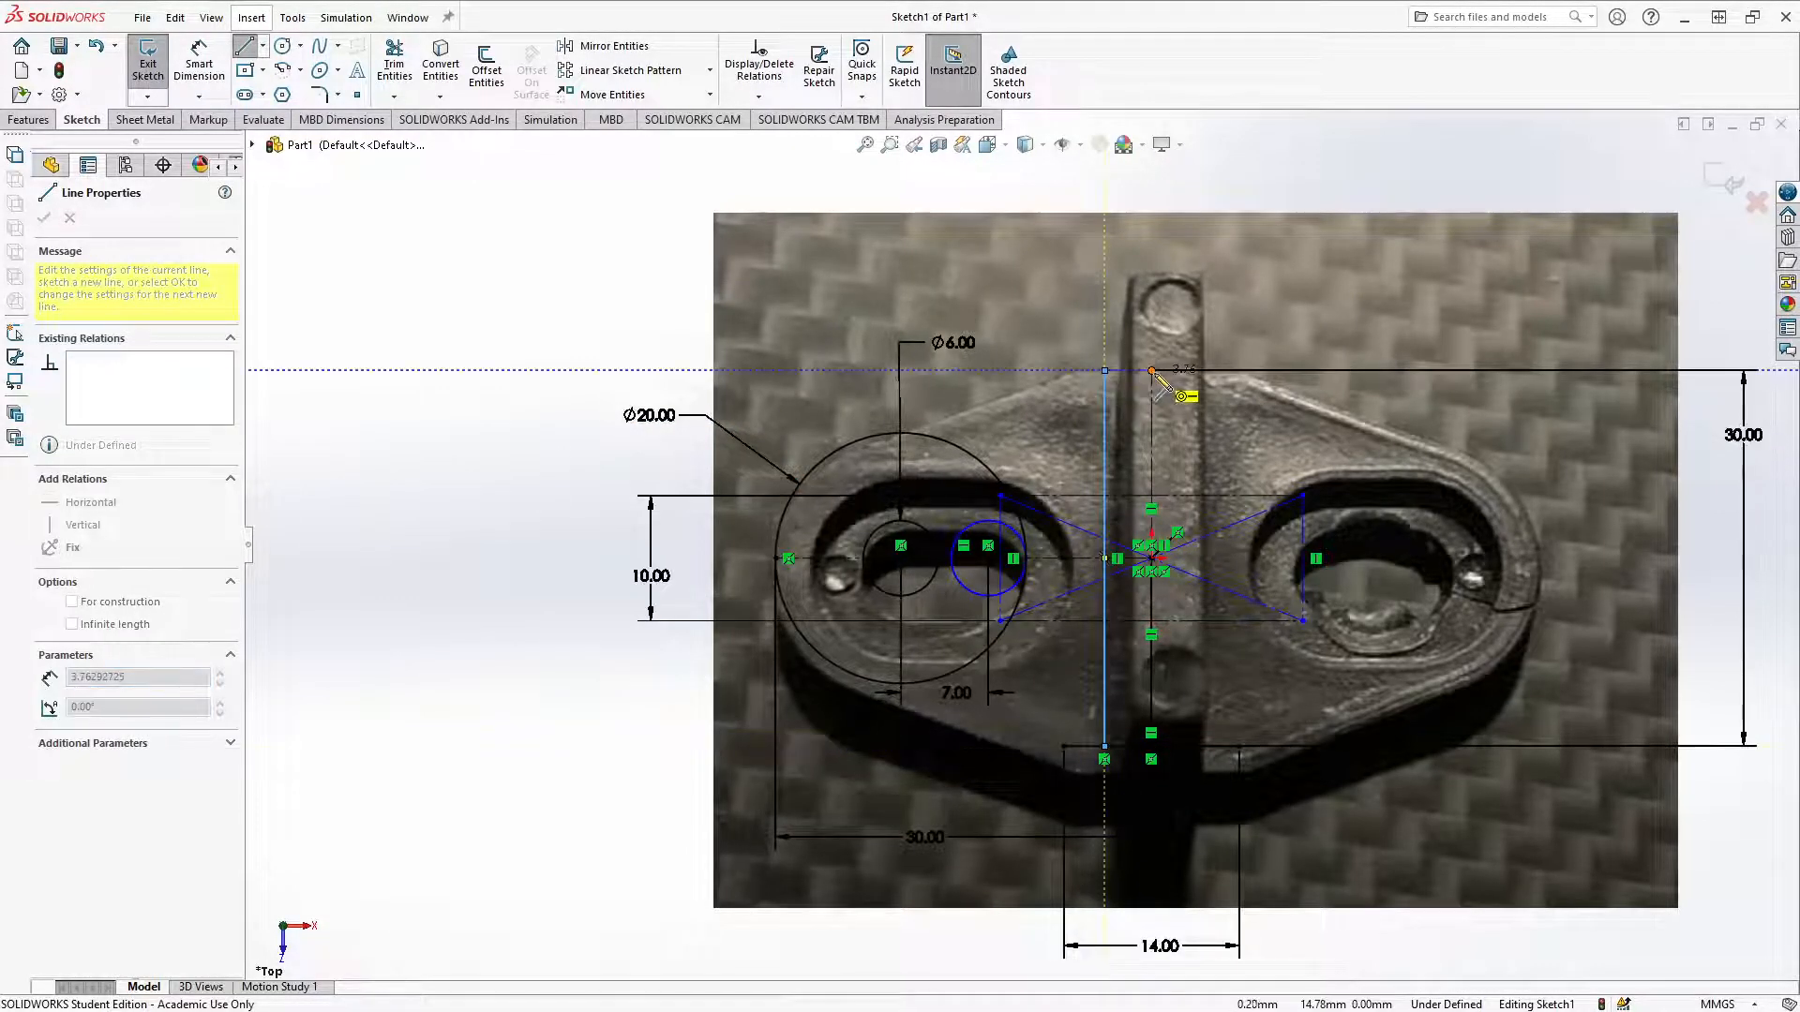
{"action": "key", "text": "Escape"}
{"action": "key", "text": "Escape"}
Step: Dimension the vertical line against the centreline as a doubled, symmetric width of 7 mm
{"action": "key", "text": "d"}
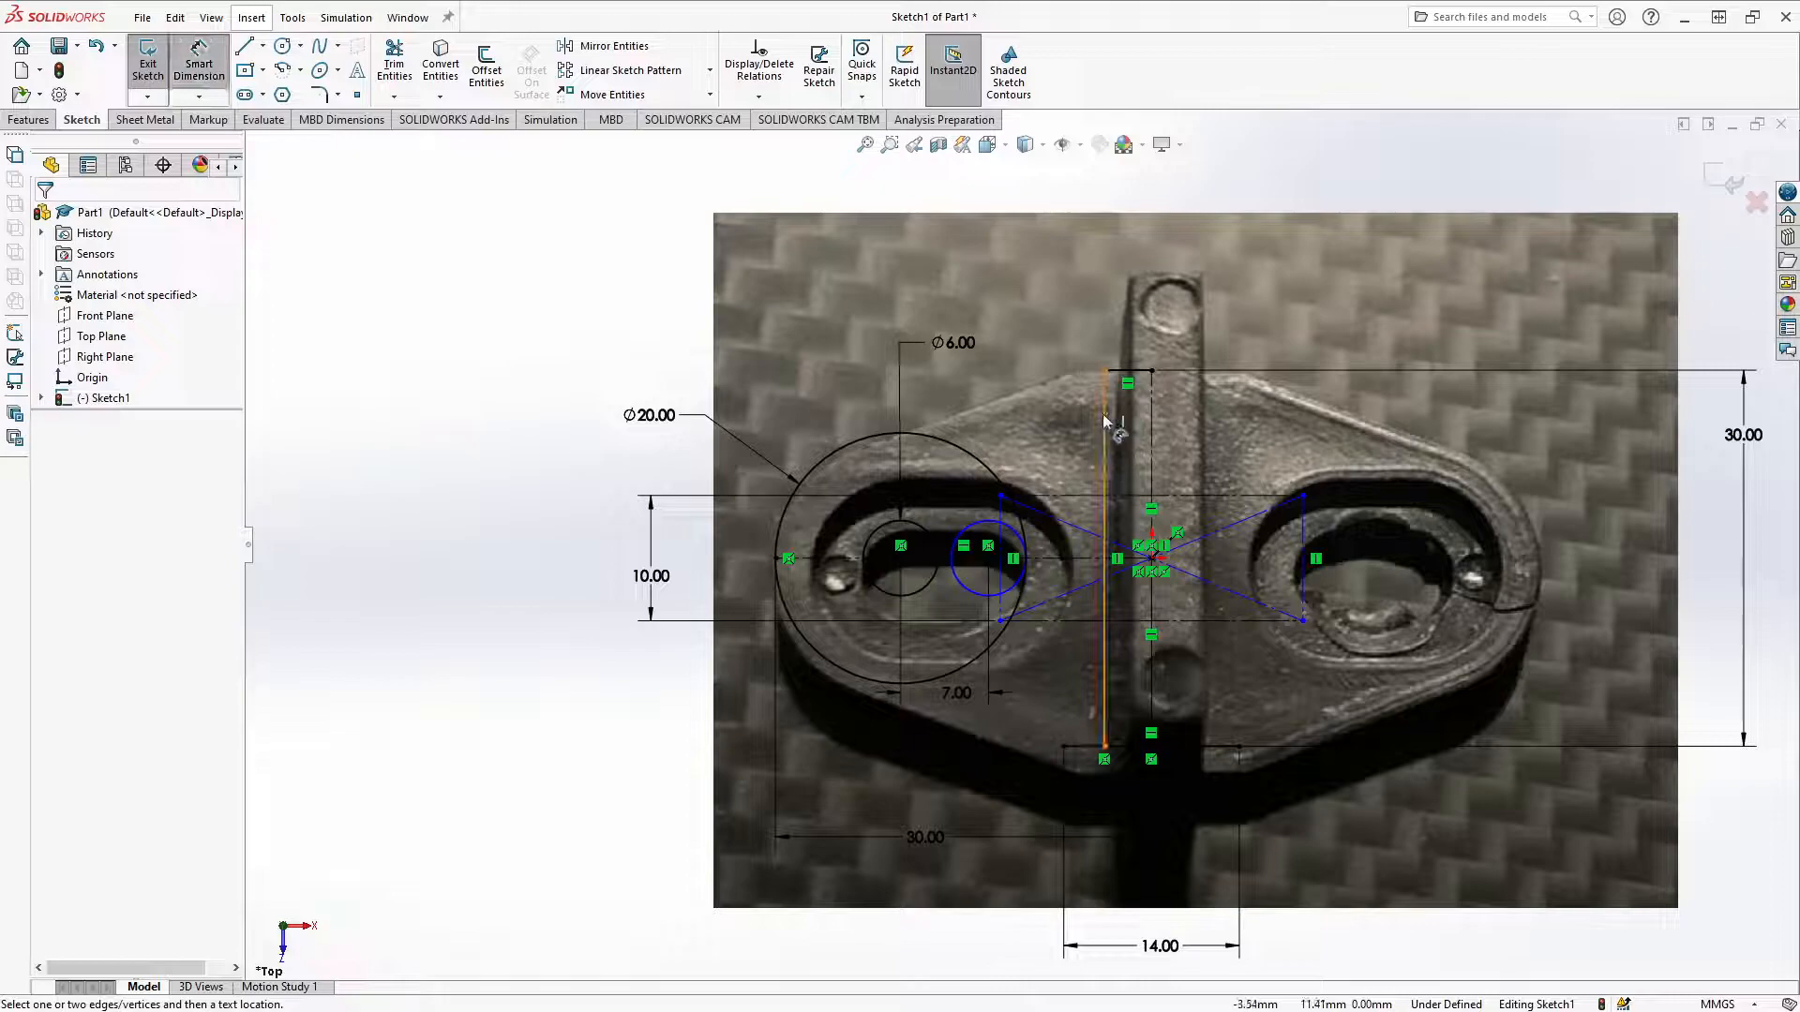
{"action": "left_click", "coordinate": [1106, 413]}
{"action": "left_click", "coordinate": [1151, 413]}
{"action": "left_click", "coordinate": [1088, 324]}
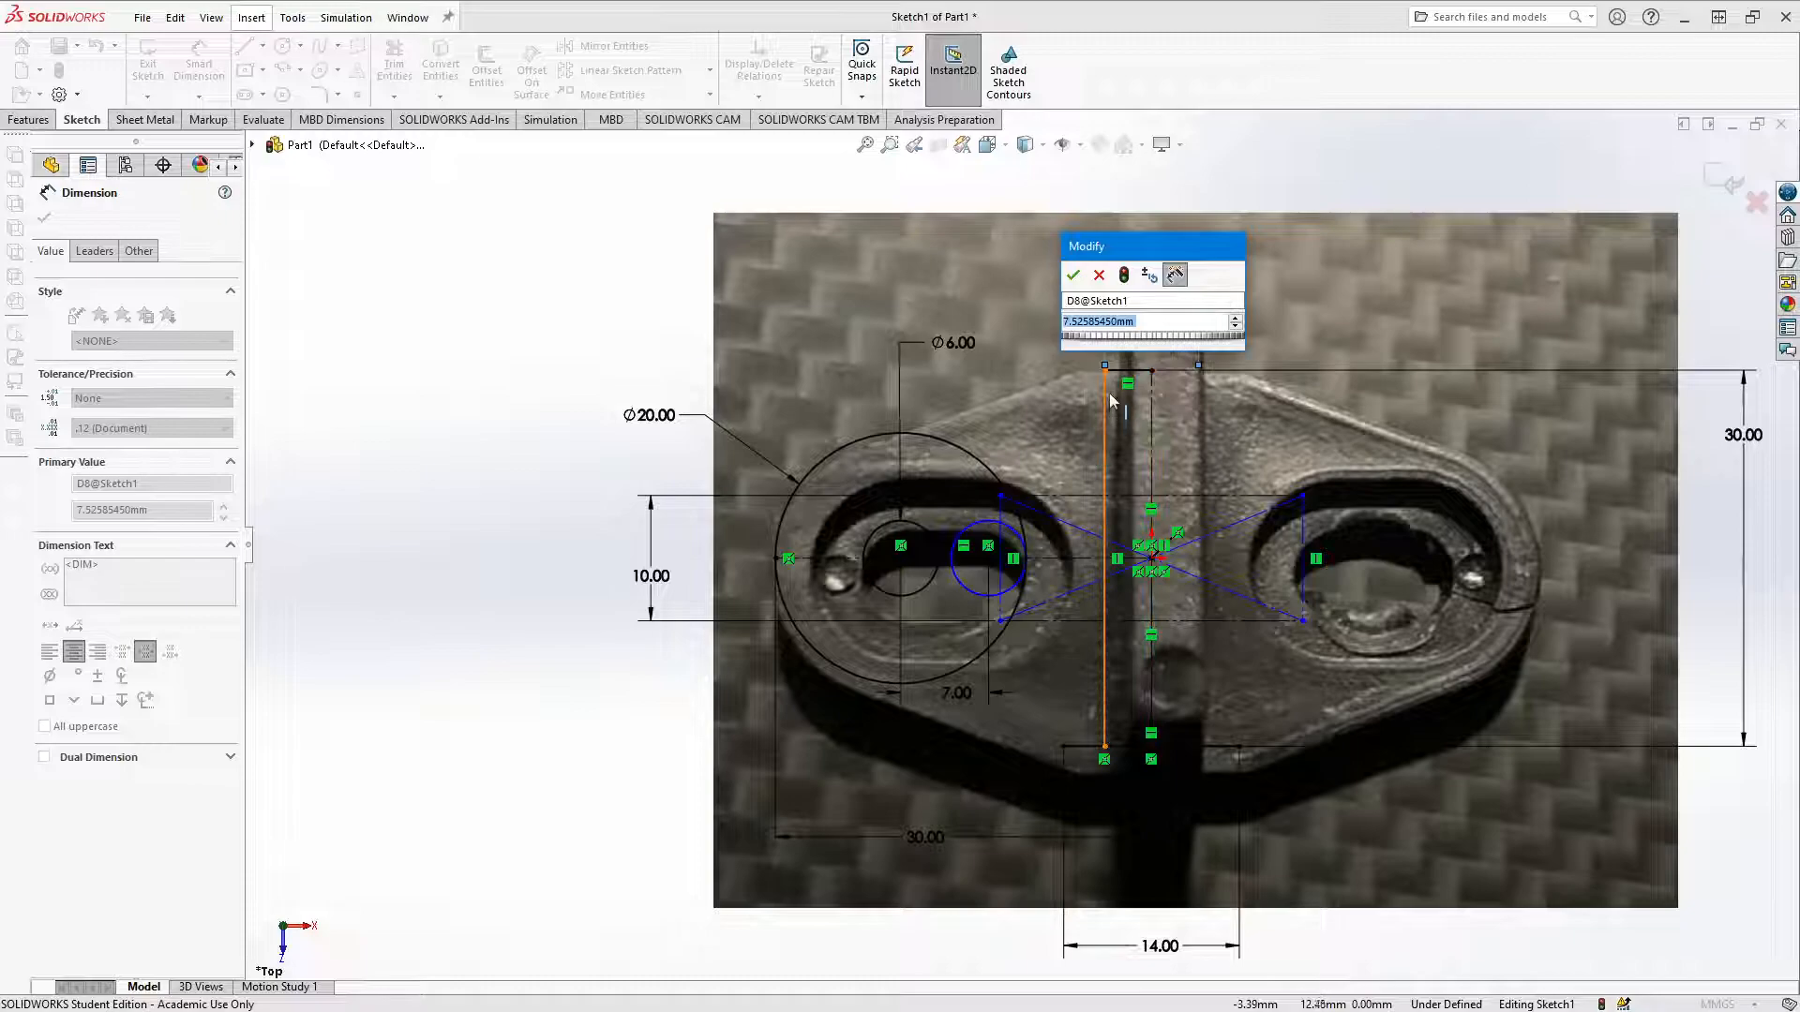
{"action": "type", "text": "78"}
{"action": "key", "text": "BackSpace"}
{"action": "key", "text": "BackSpace"}
{"action": "type", "text": "8"}
{"action": "left_click", "coordinate": [1075, 275]}
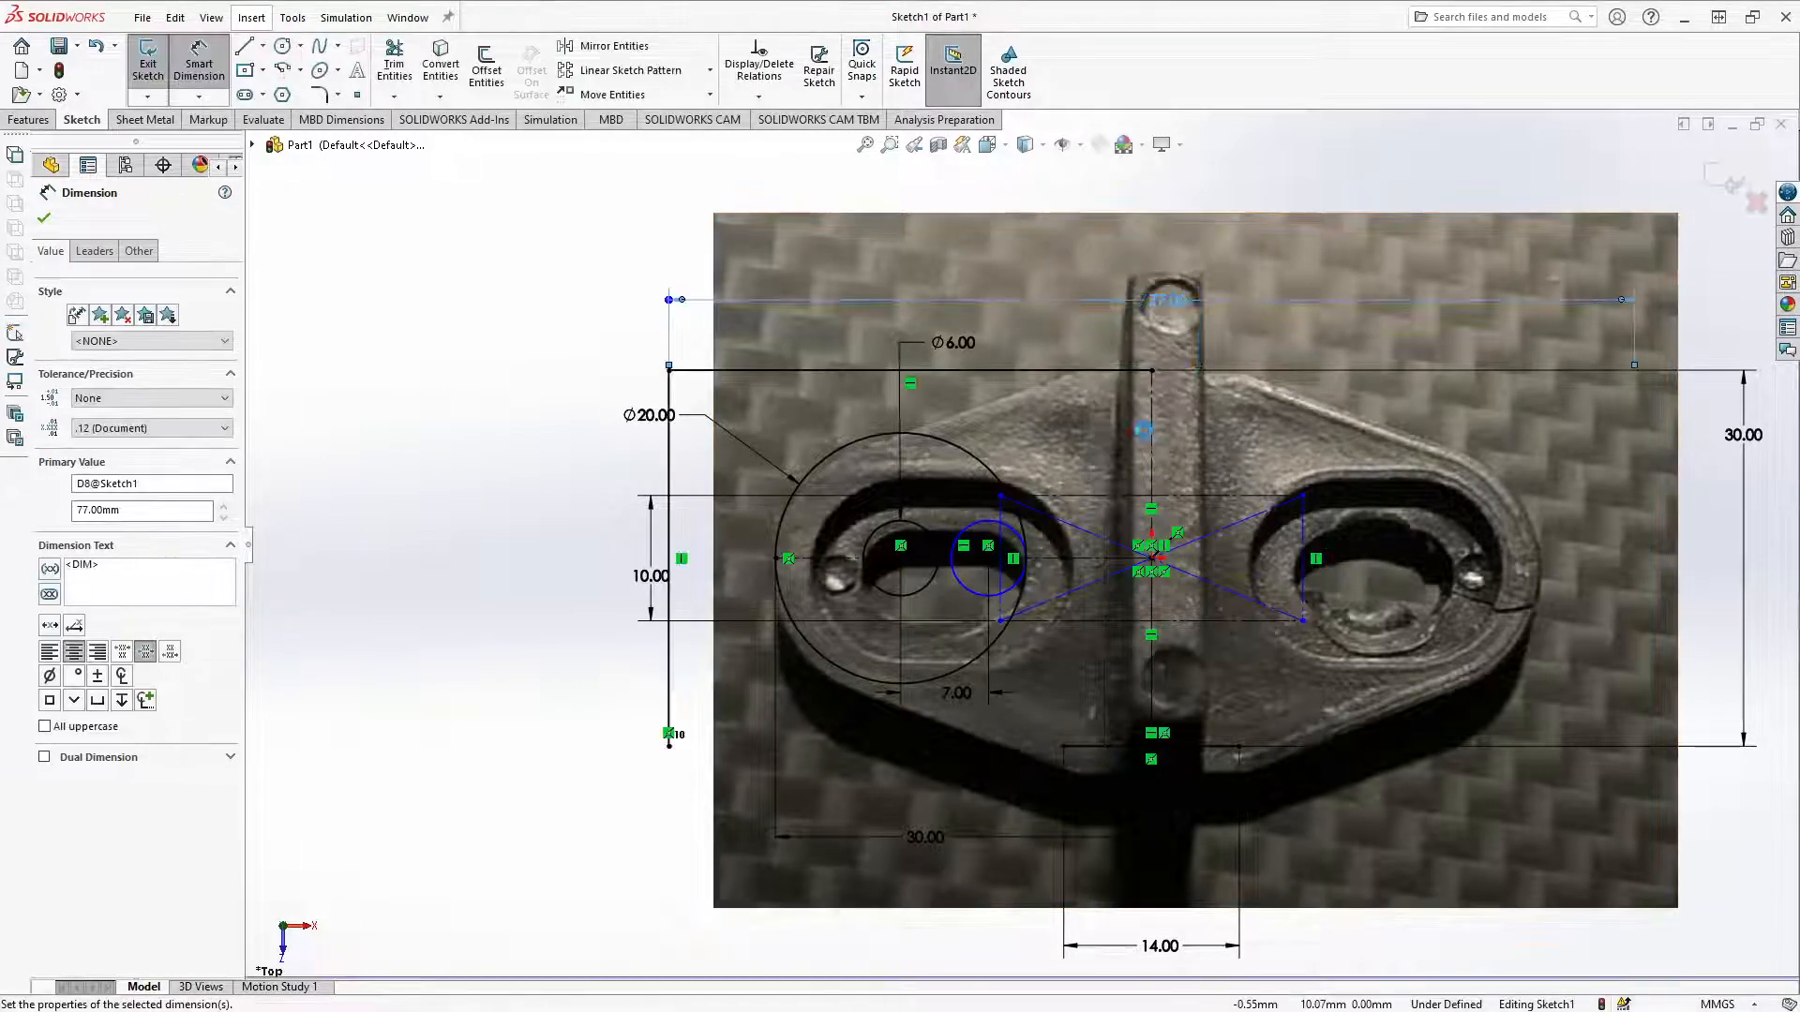
{"action": "double_click", "coordinate": [1160, 302]}
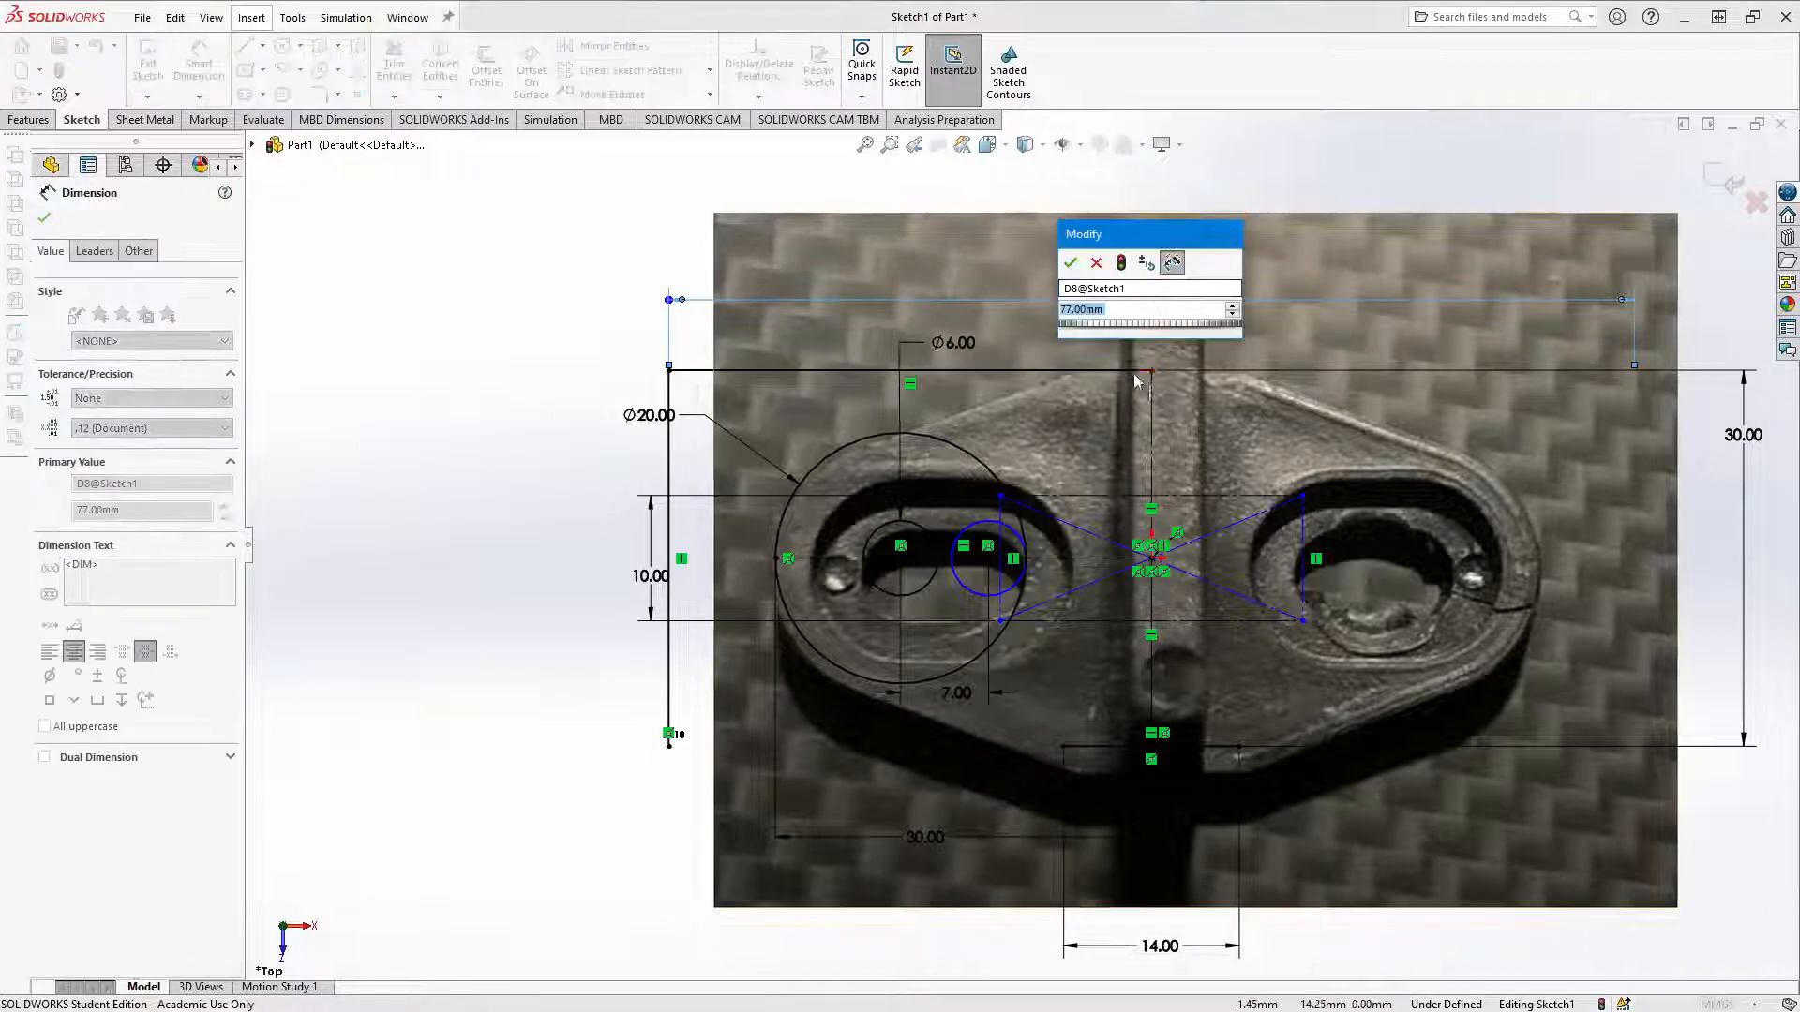
{"action": "type", "text": "7"}
{"action": "left_click", "coordinate": [1070, 268]}
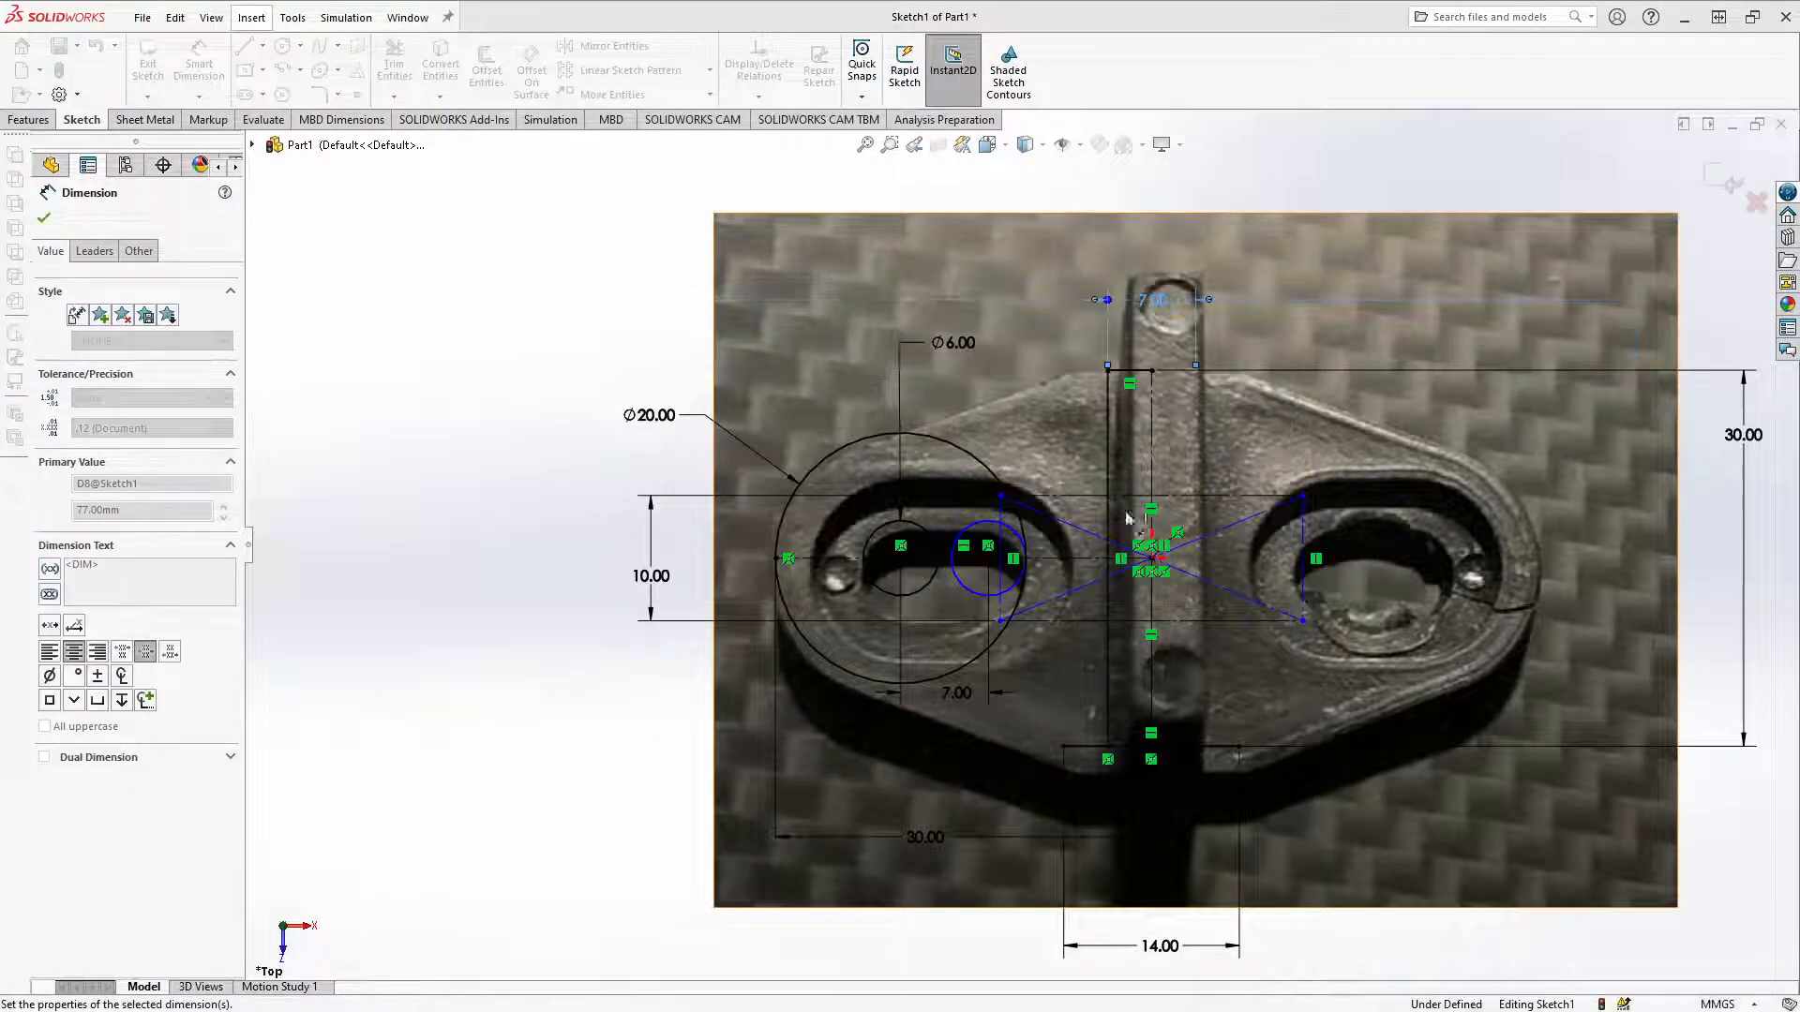
{"action": "left_click", "coordinate": [44, 219]}
Step: Look through the options of the sketch picture under Sketch1 for a way to hide it
{"action": "scroll", "coordinate": [1125, 425], "scroll_direction": "down", "scroll_amount": 5}
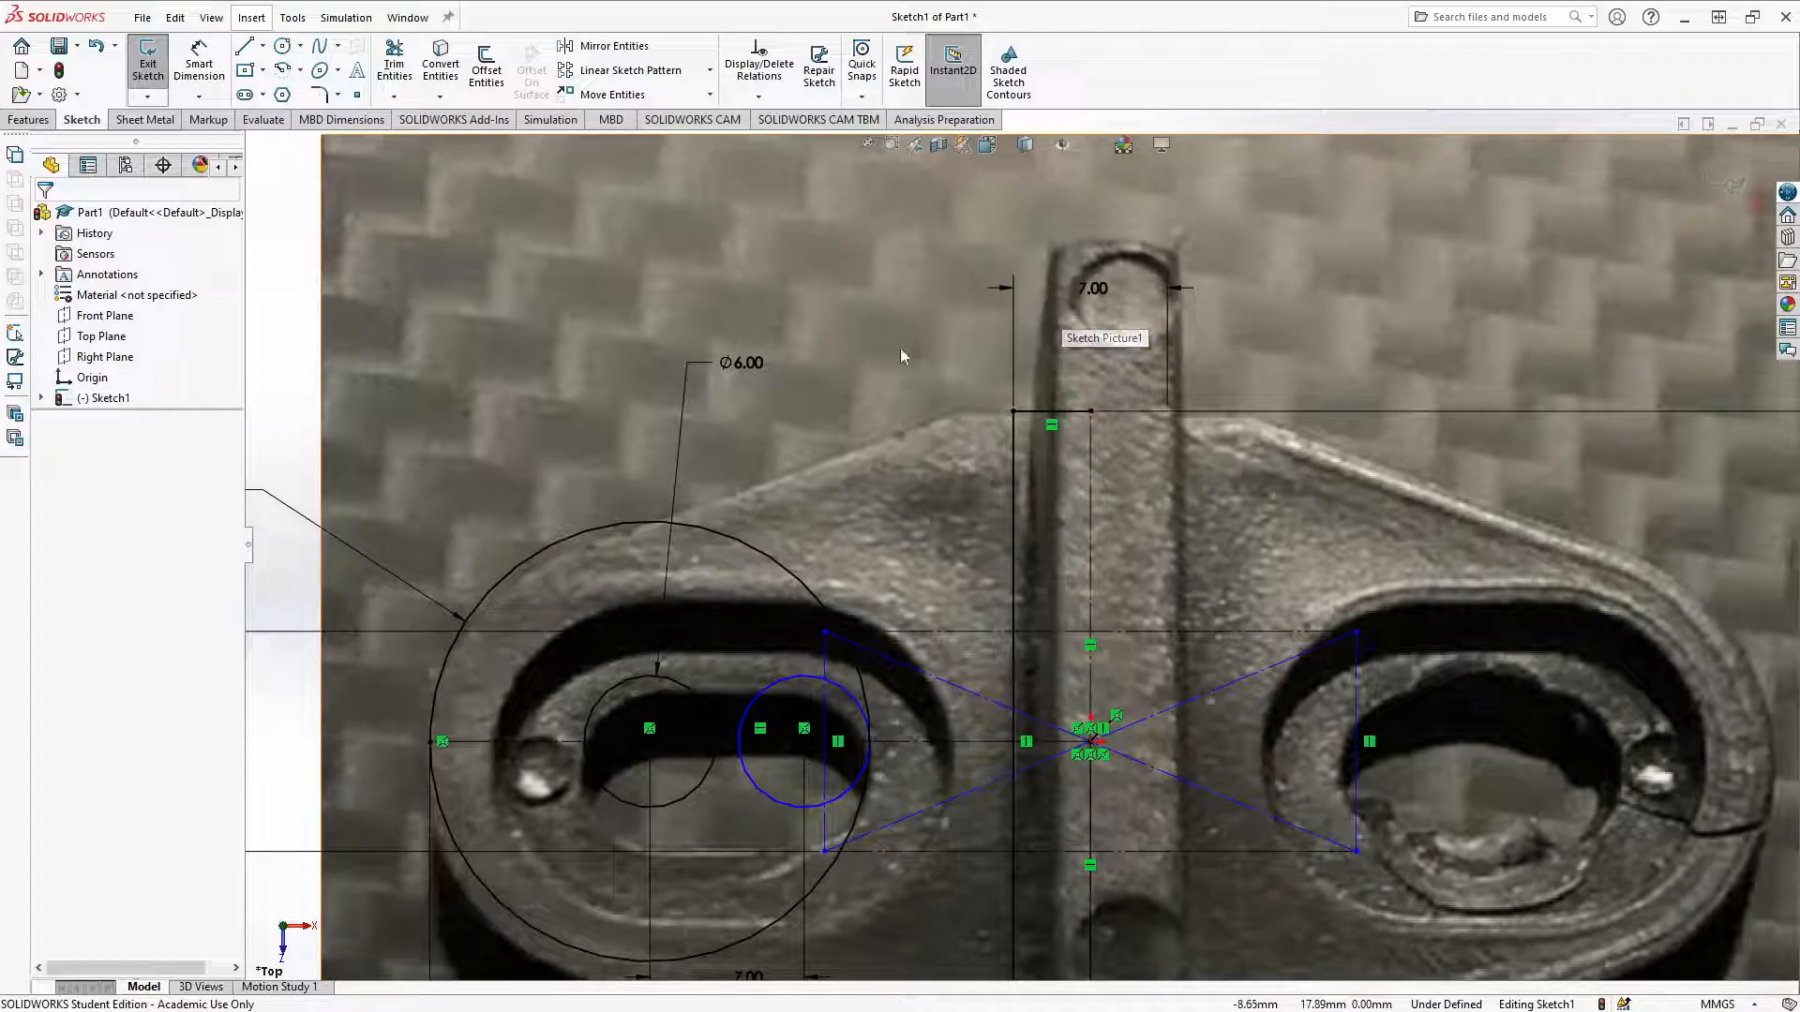
{"action": "key", "text": "f"}
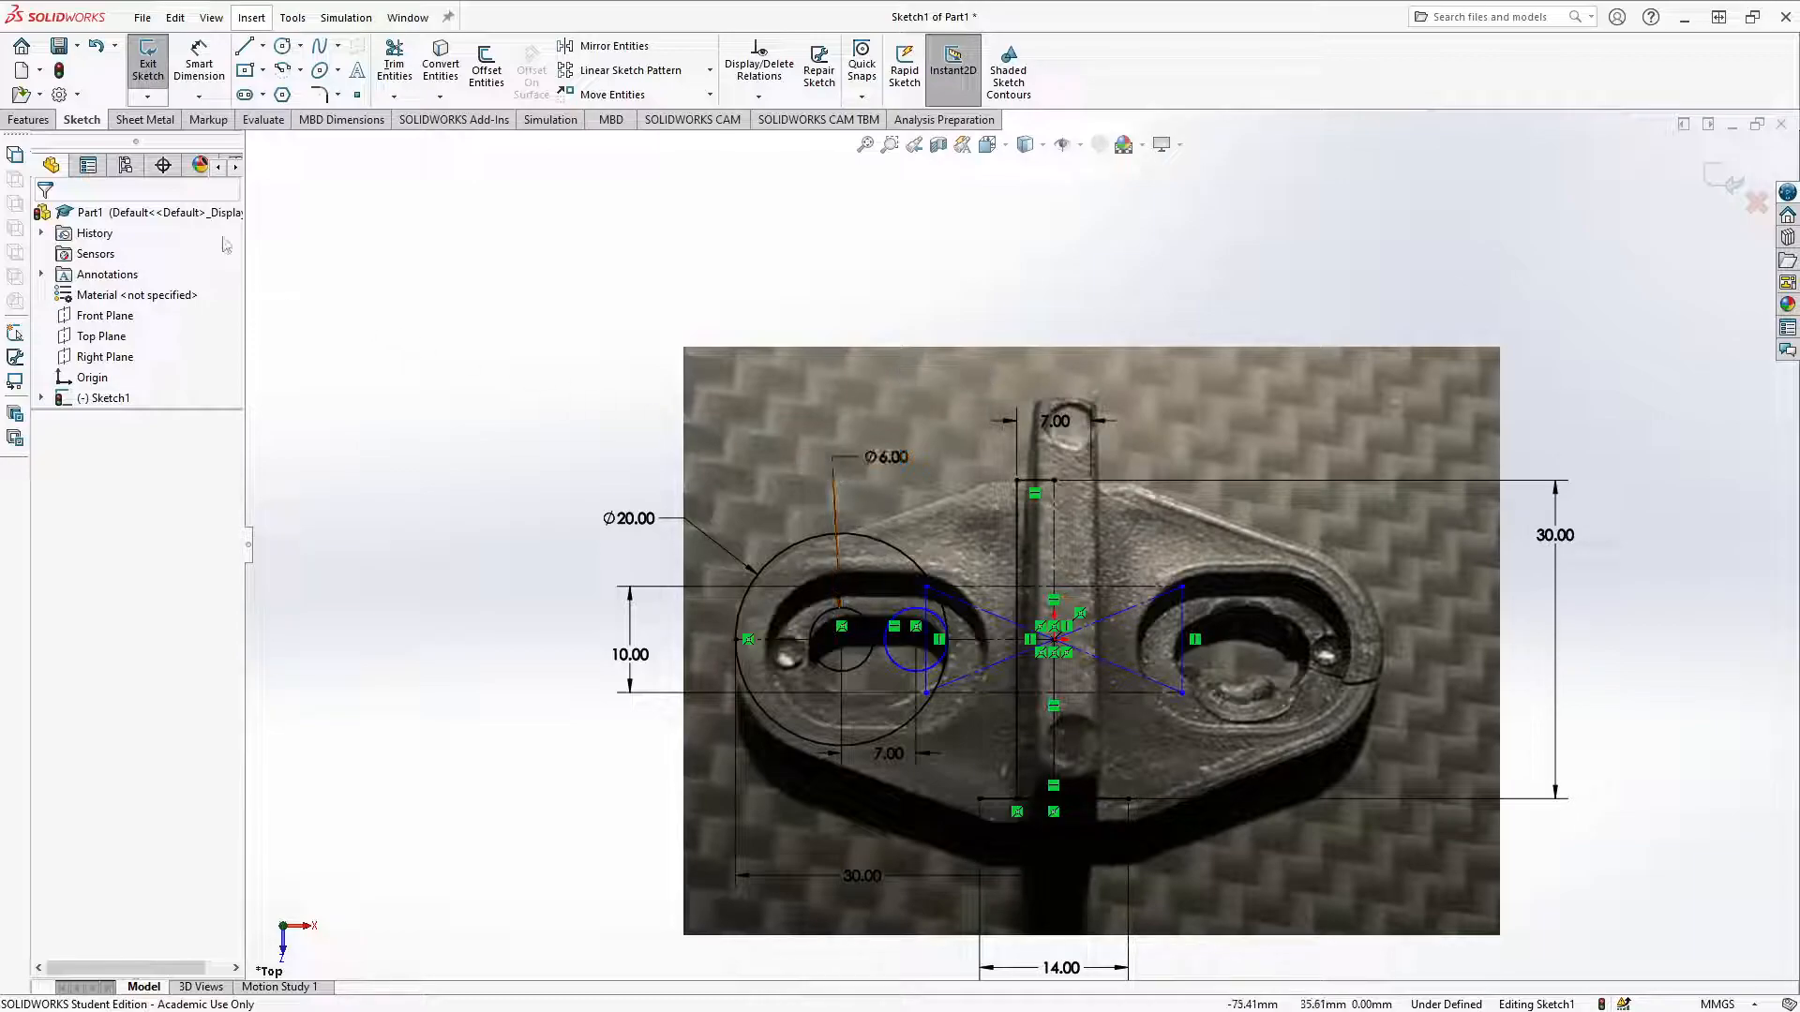
{"action": "left_click", "coordinate": [42, 398]}
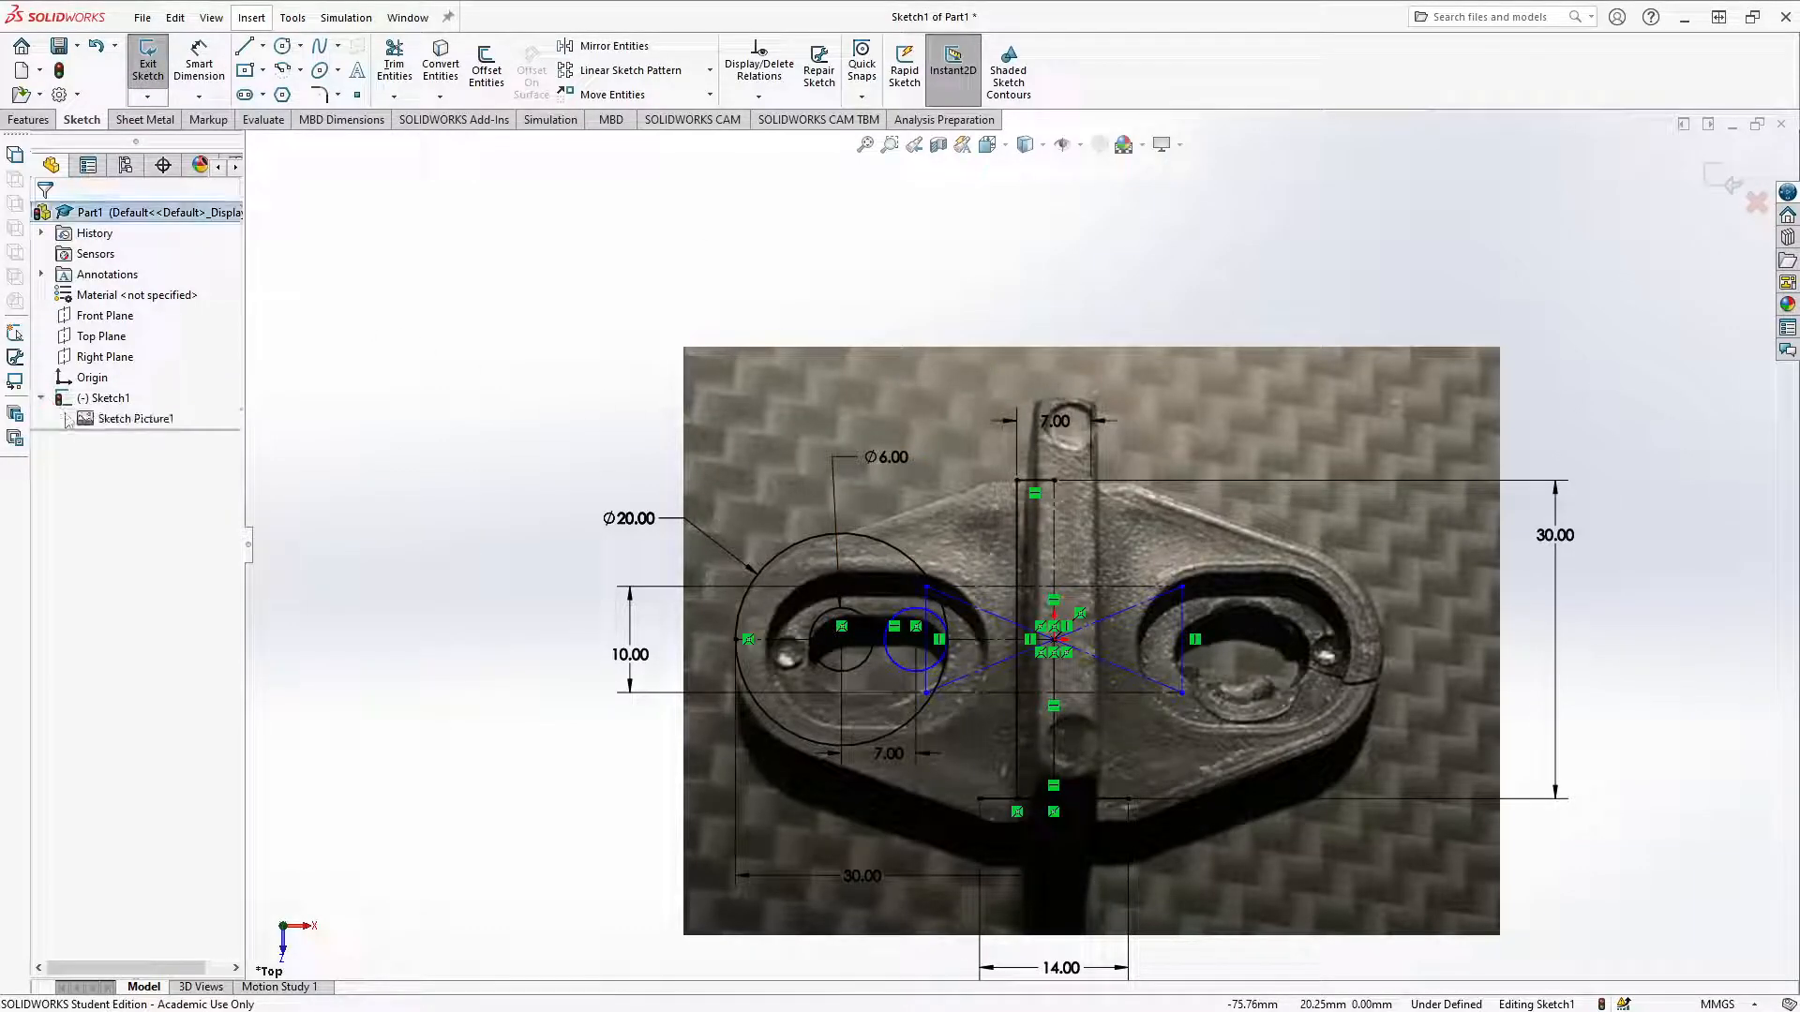
{"action": "right_click", "coordinate": [123, 419]}
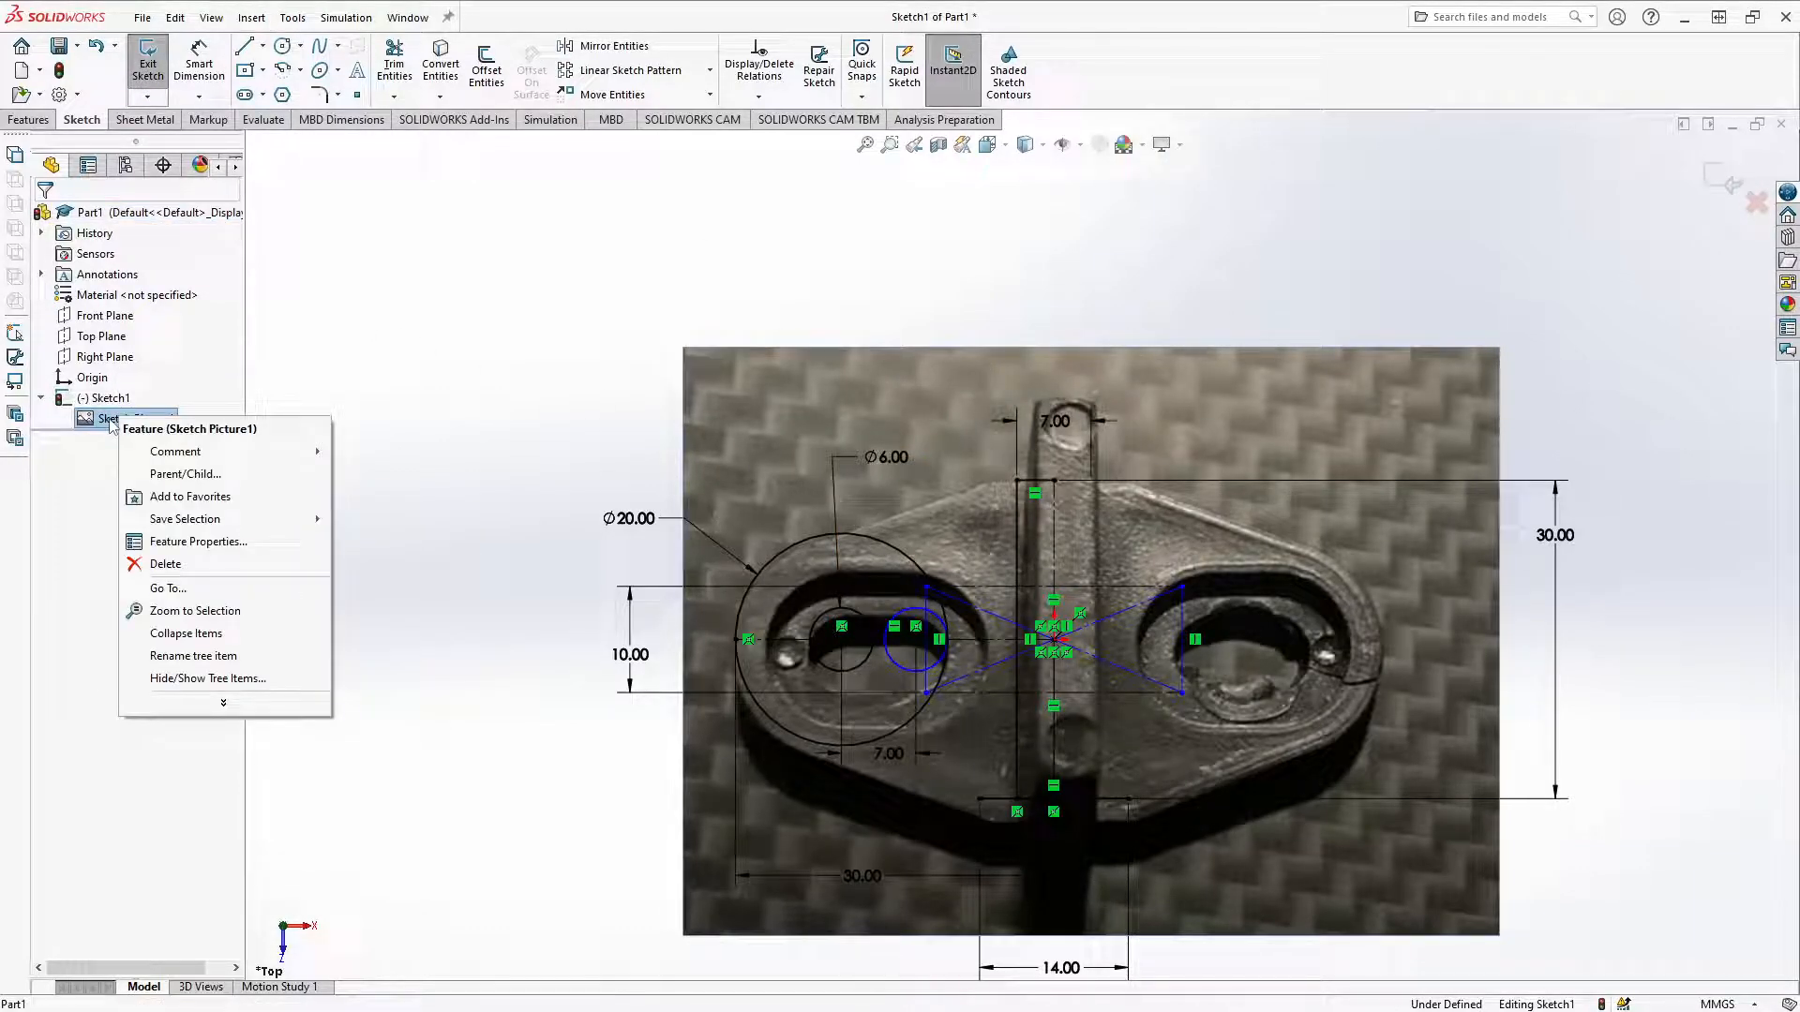
{"action": "left_click", "coordinate": [112, 420]}
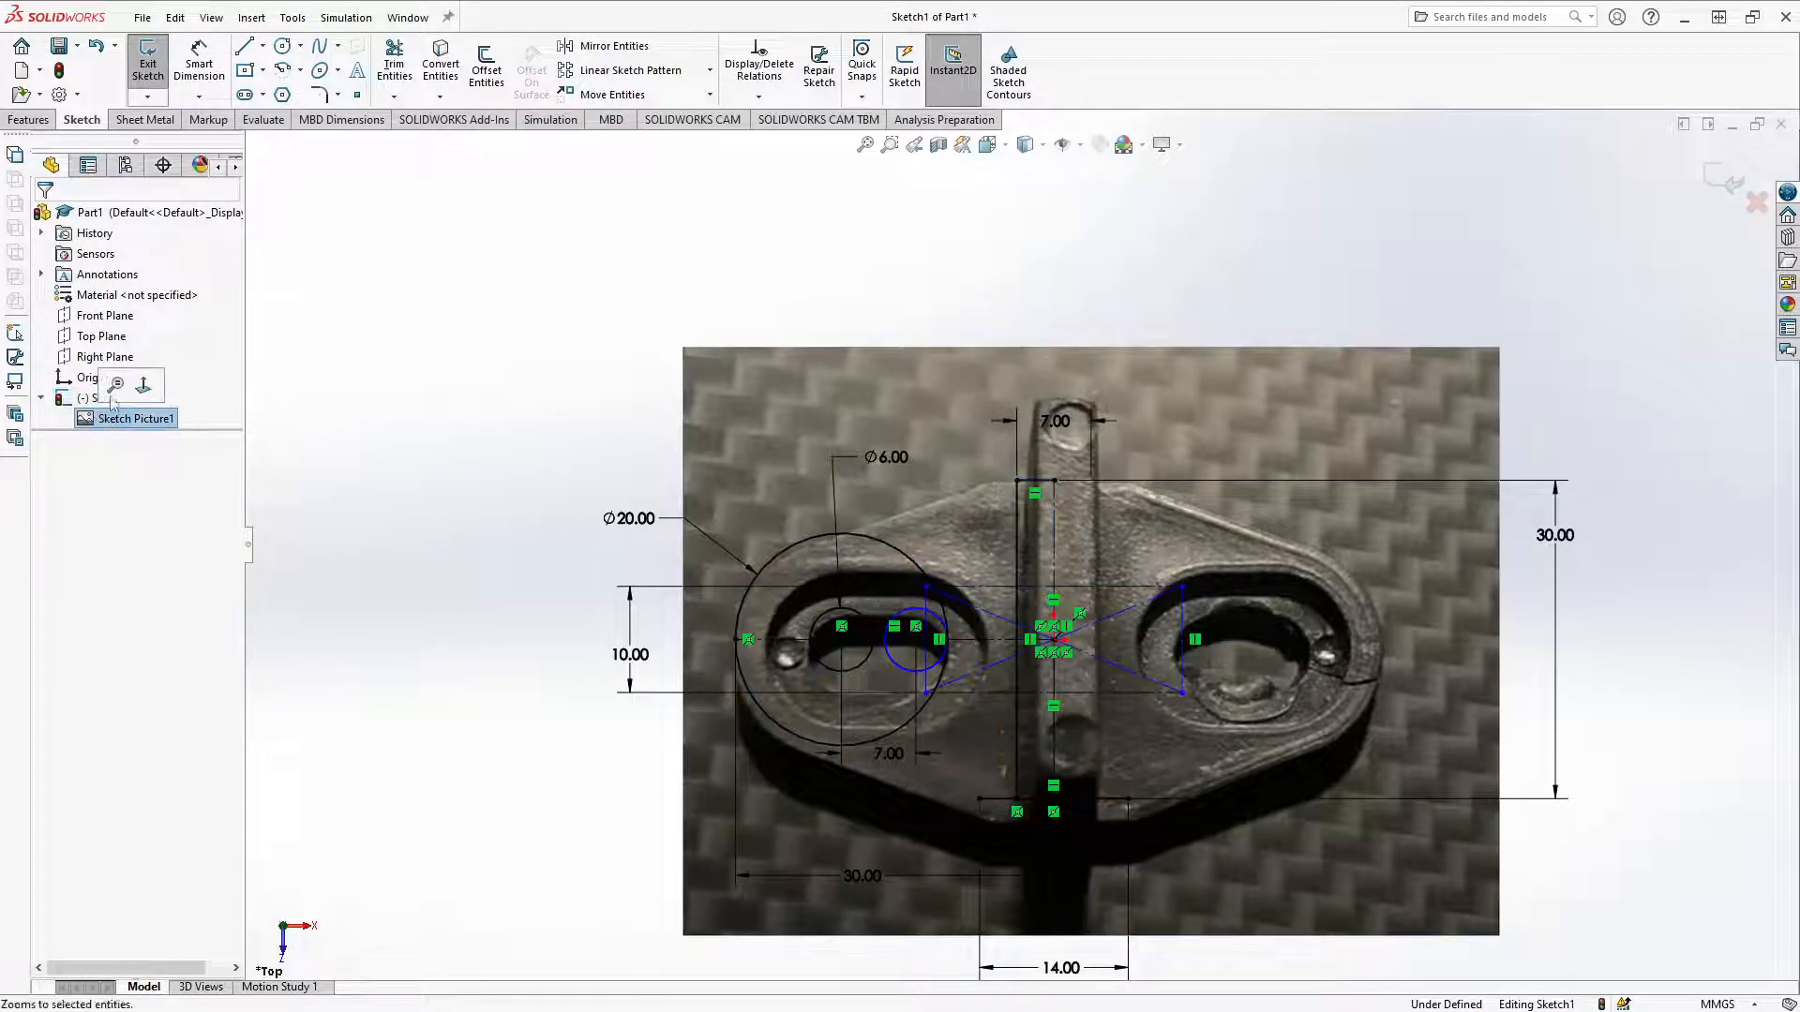
{"action": "left_click", "coordinate": [477, 437]}
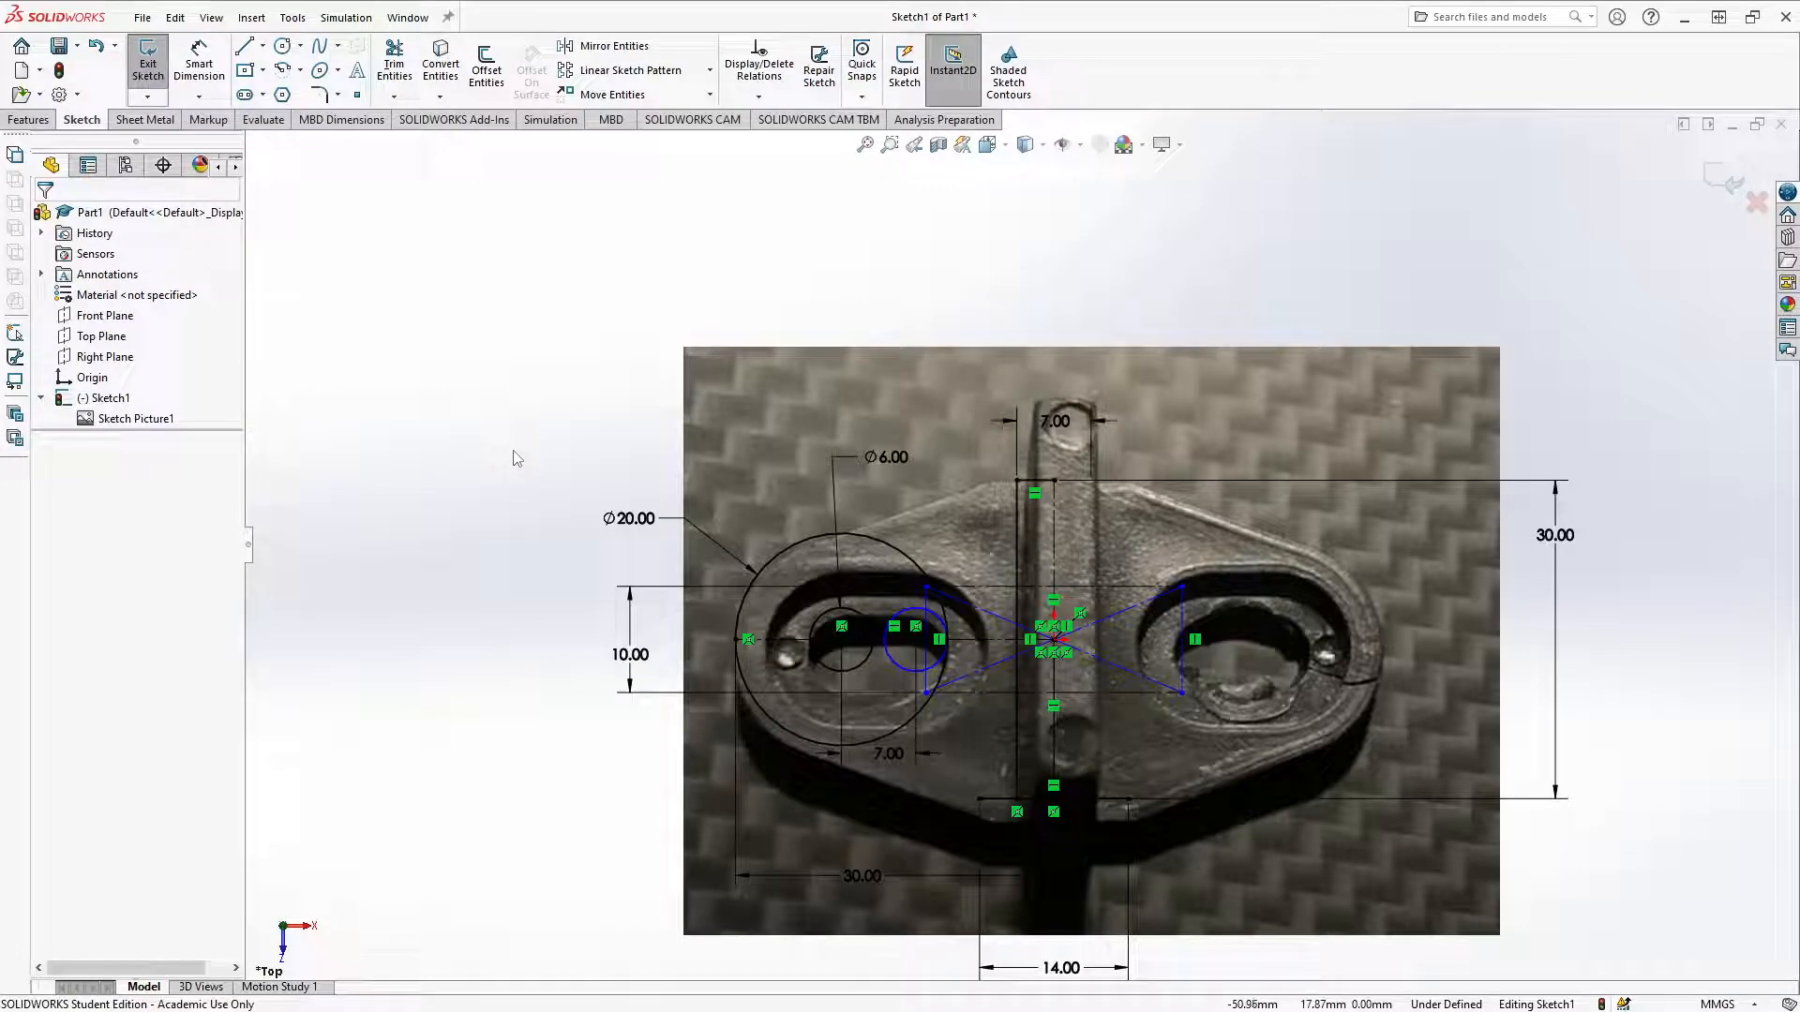
{"action": "left_click", "coordinate": [743, 420]}
{"action": "right_click", "coordinate": [742, 420]}
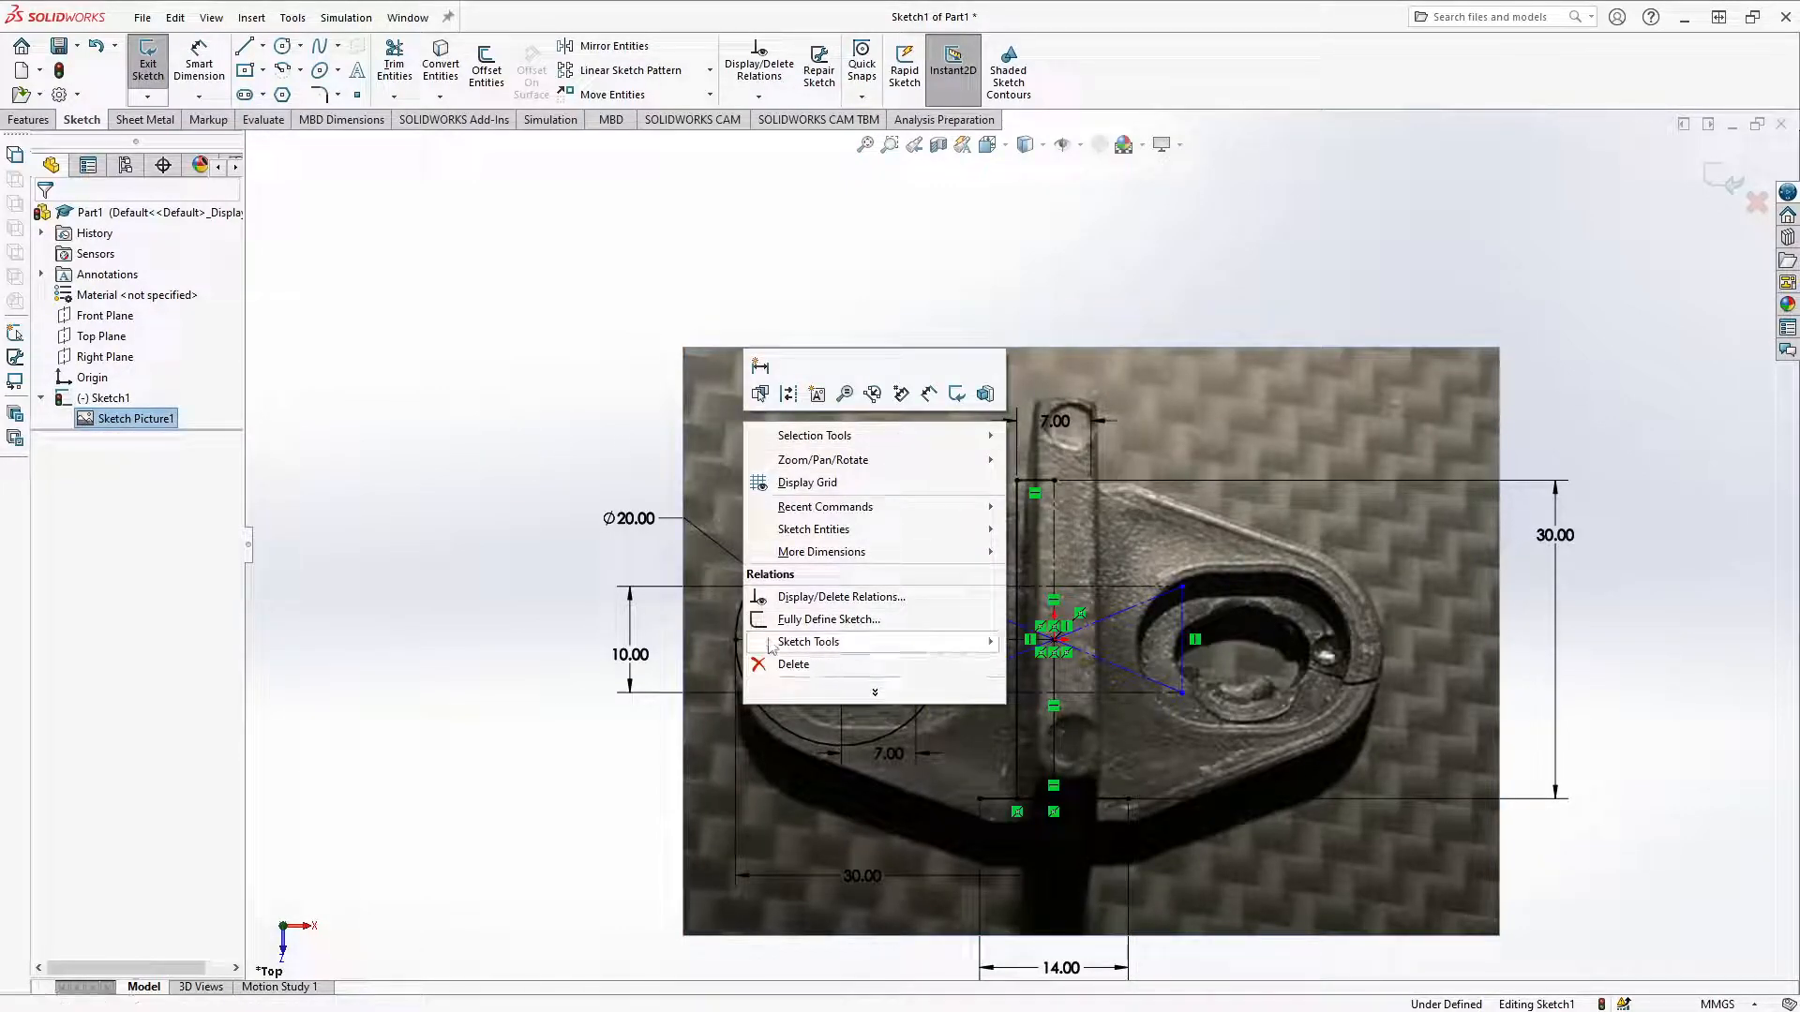
{"action": "left_click", "coordinate": [543, 469]}
Step: Expand the Annotations, *Top, Unassigned Items and History entries in the feature tree and check the sketch picture's options
{"action": "left_click", "coordinate": [41, 275]}
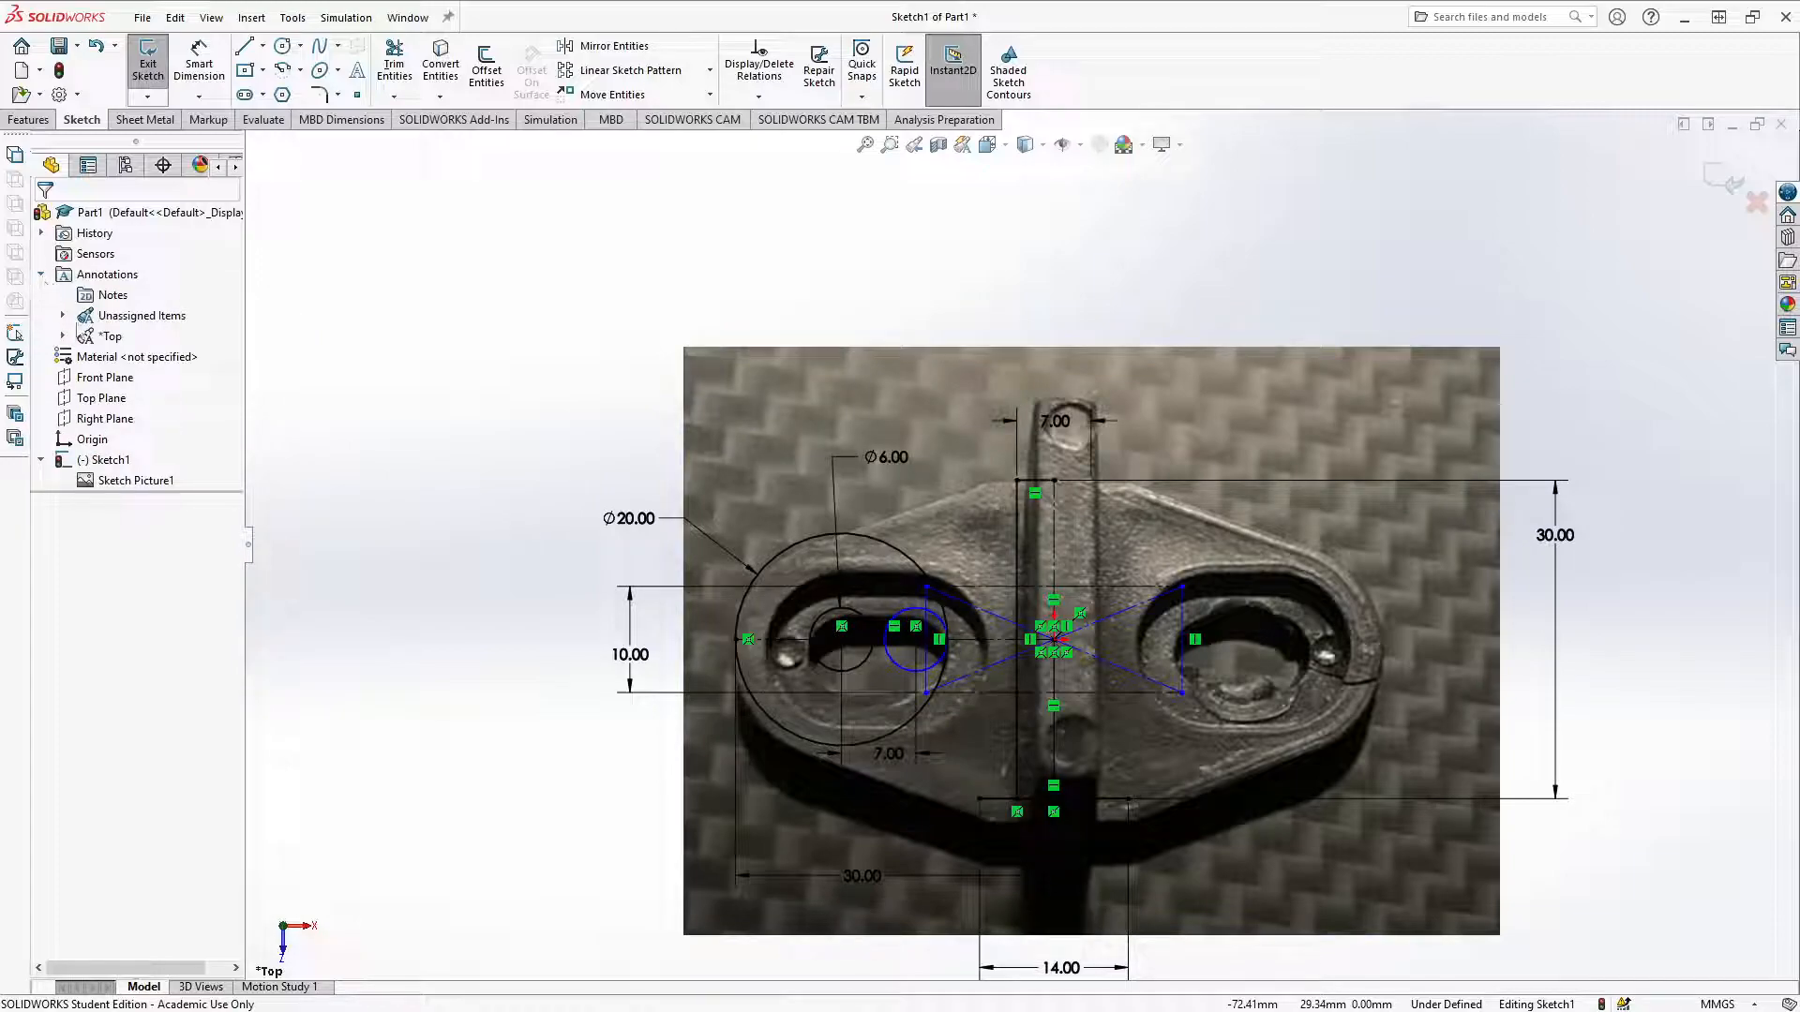
{"action": "left_click", "coordinate": [63, 336]}
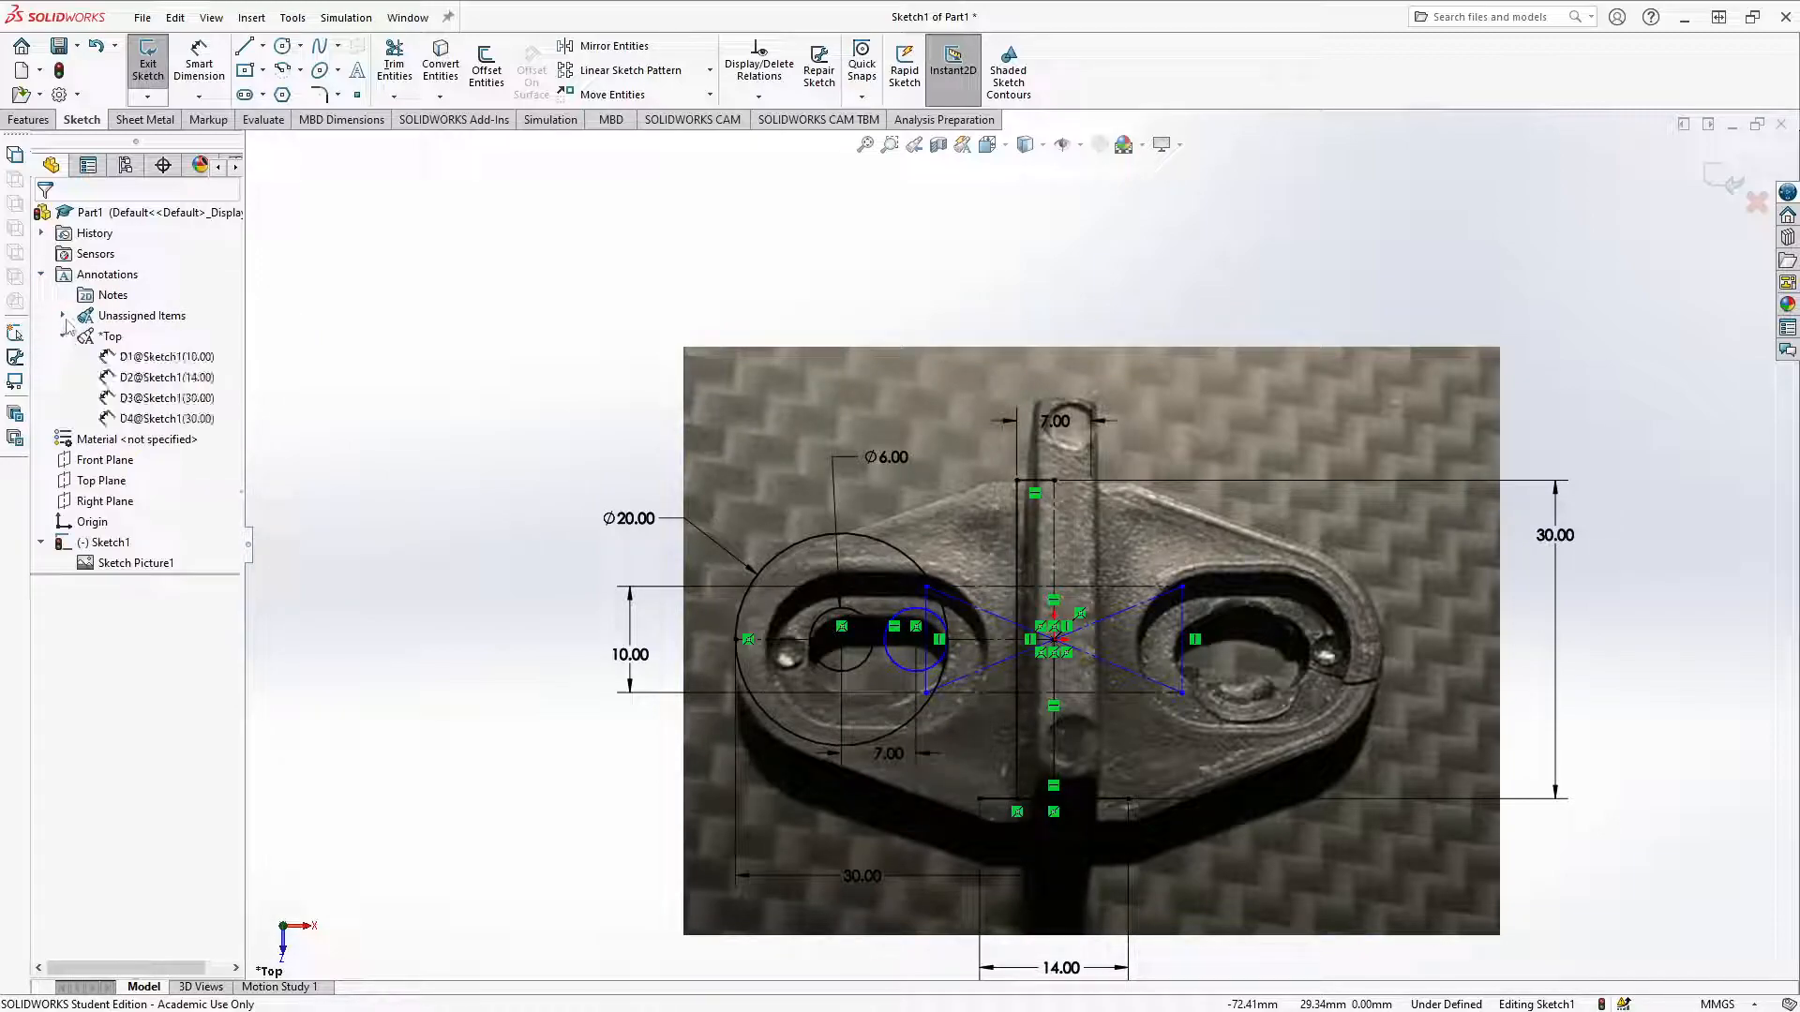
{"action": "left_click", "coordinate": [63, 316]}
{"action": "left_click", "coordinate": [41, 233]}
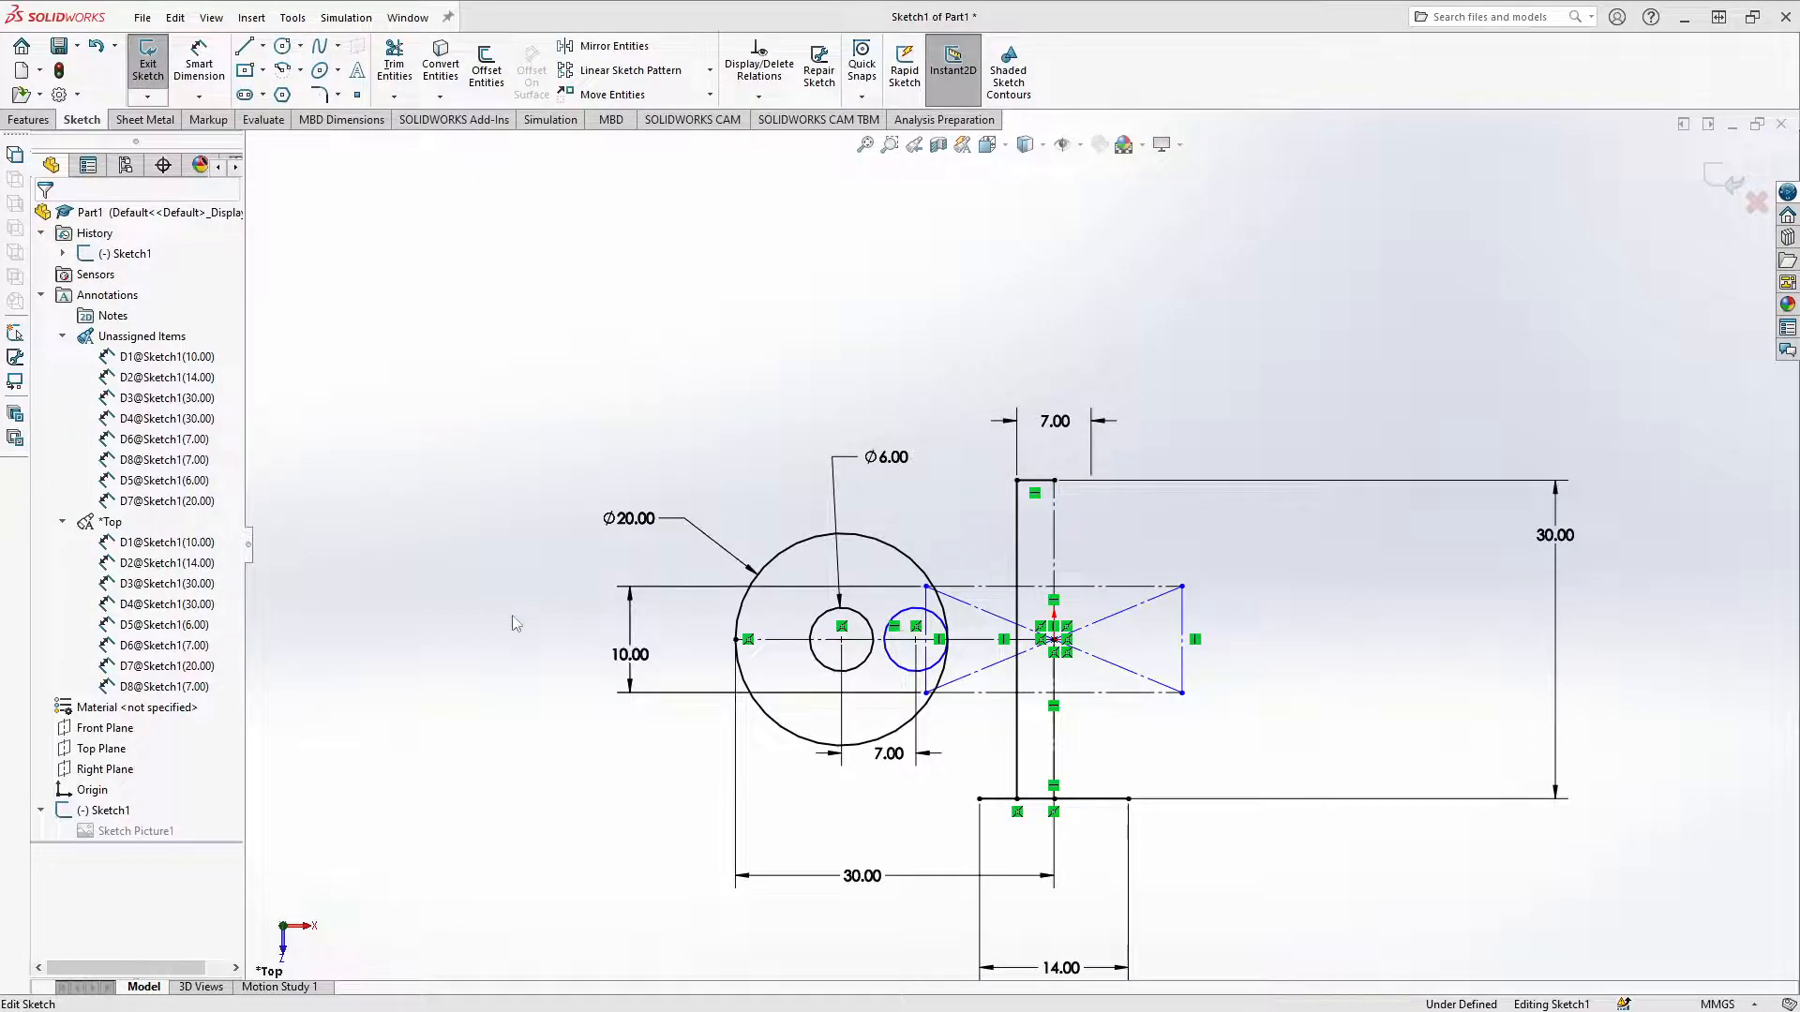
{"action": "right_click", "coordinate": [128, 826]}
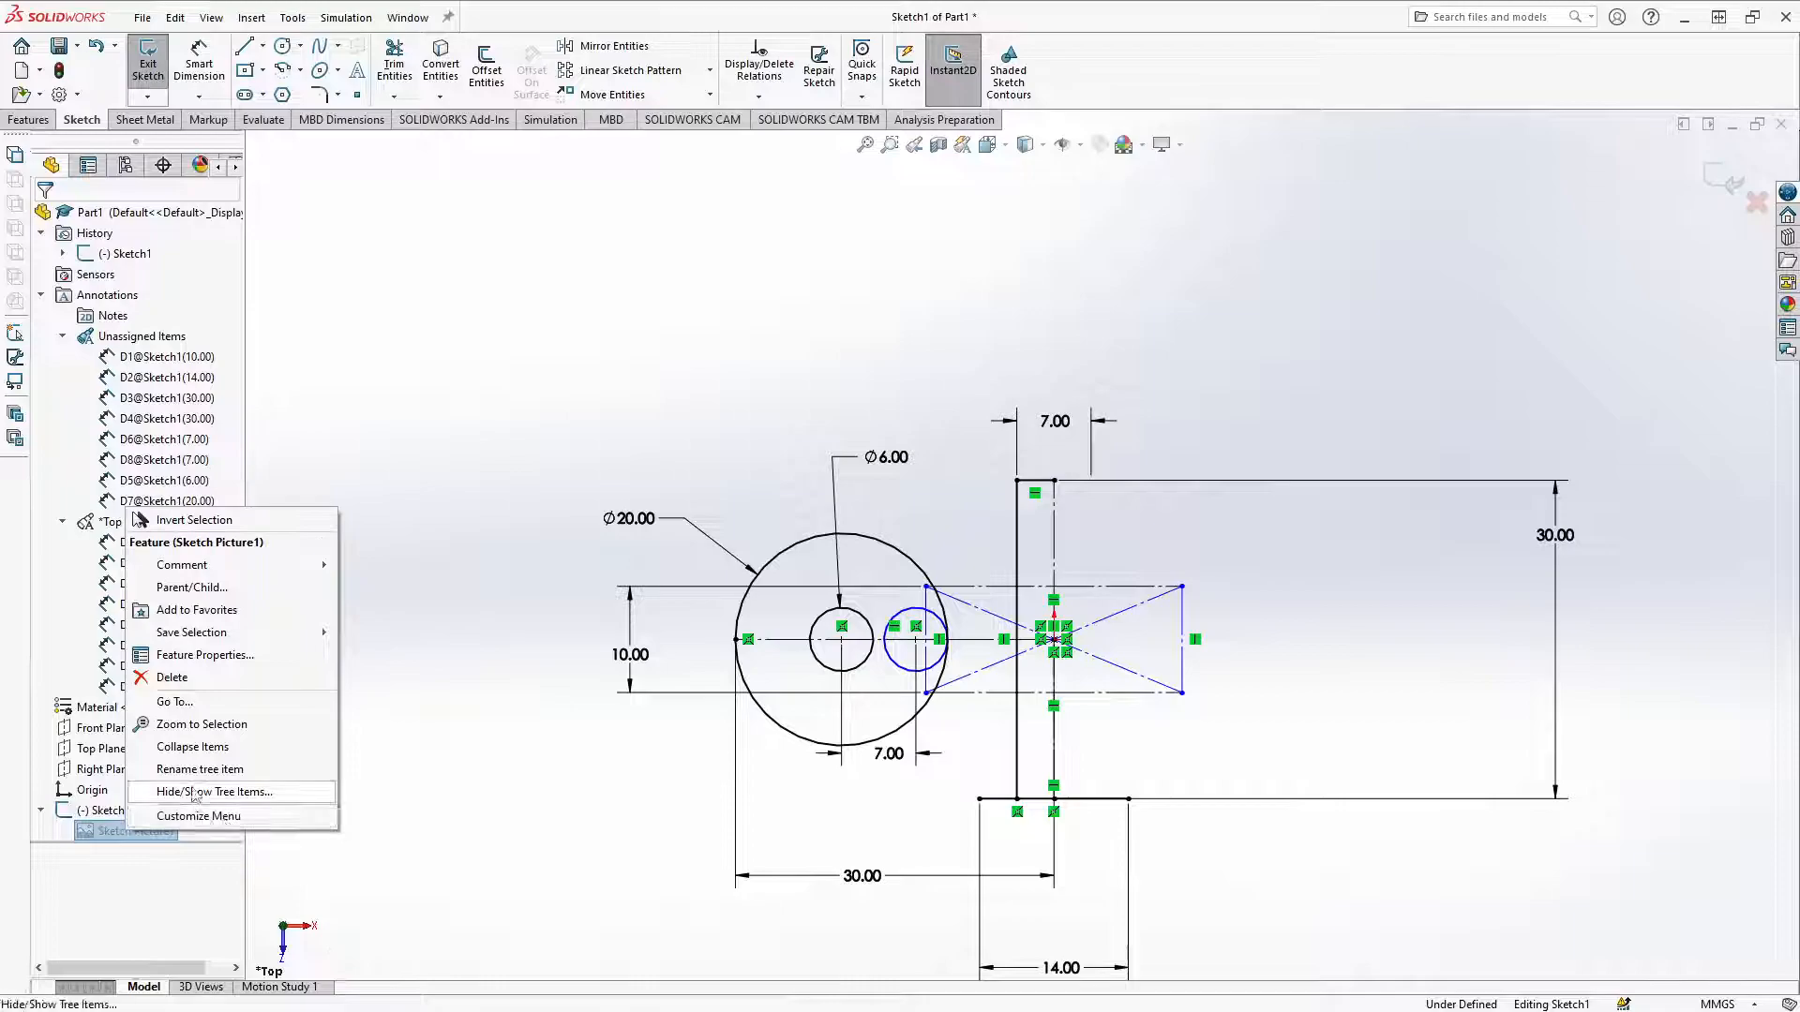
{"action": "left_click", "coordinate": [424, 630]}
Step: Exit the sketch, unsuppress the sketch picture briefly and suppress it again
{"action": "left_click", "coordinate": [147, 71]}
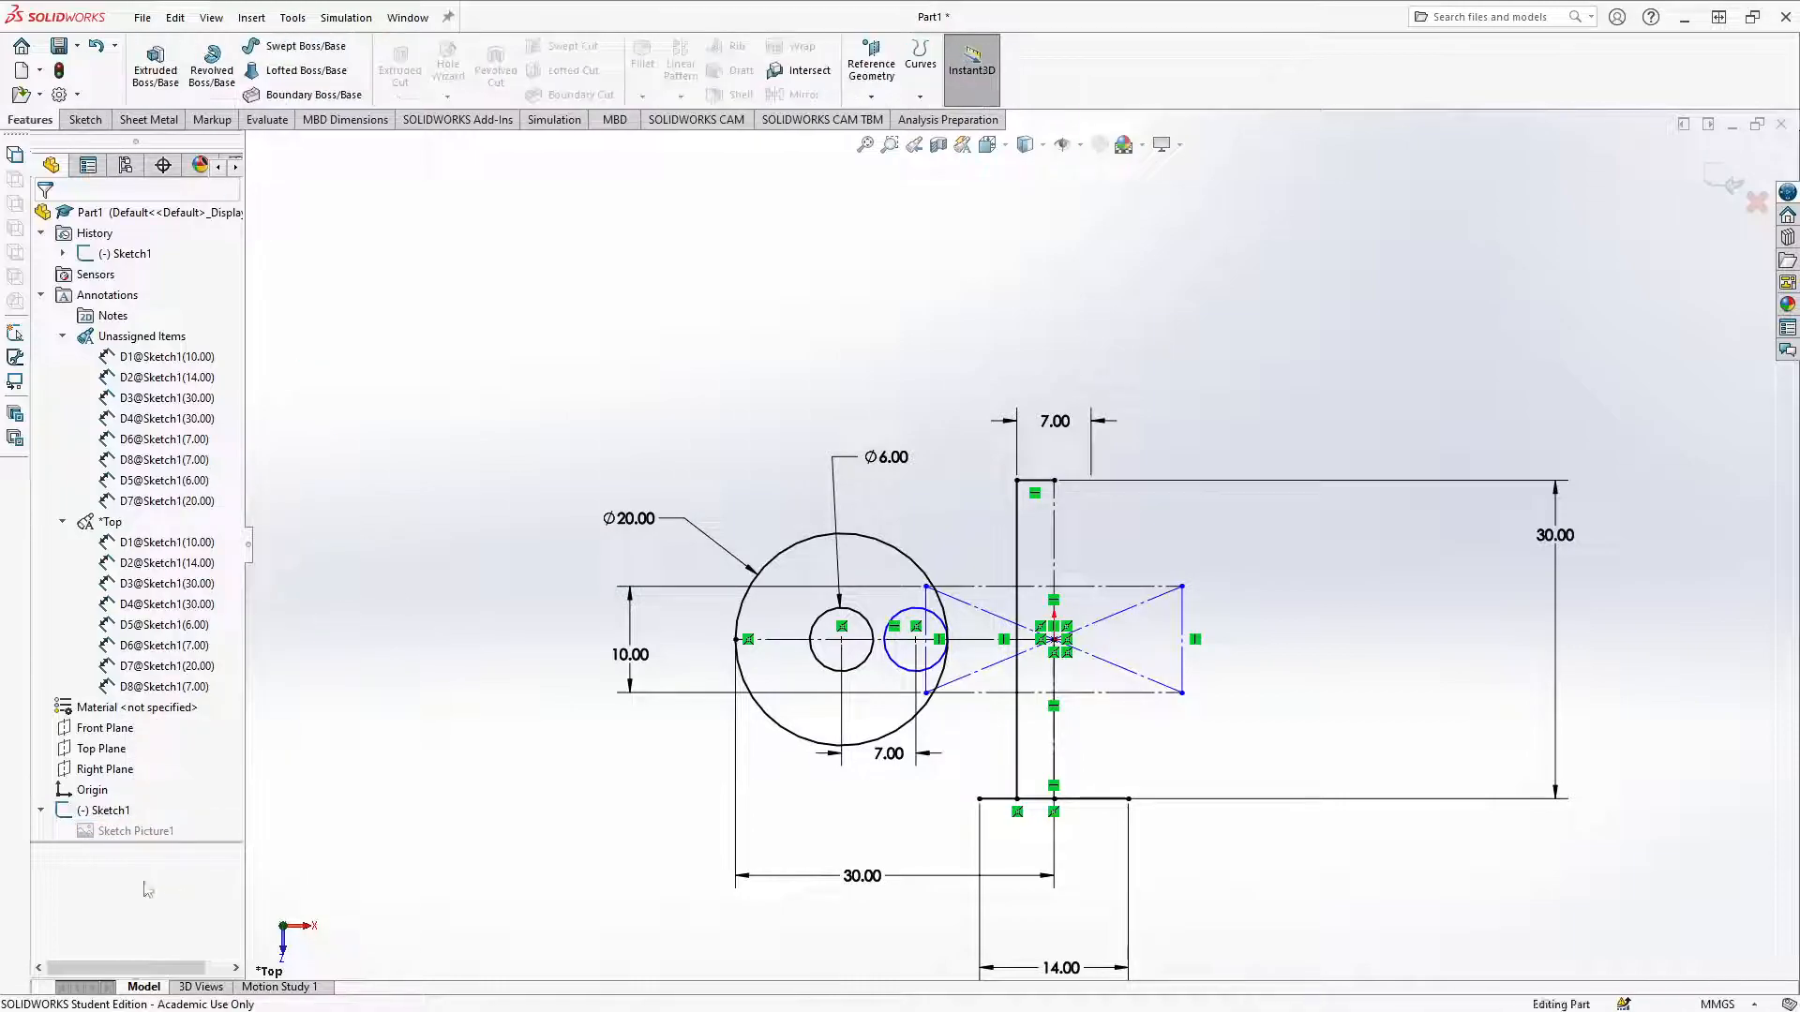
{"action": "right_click", "coordinate": [116, 833]}
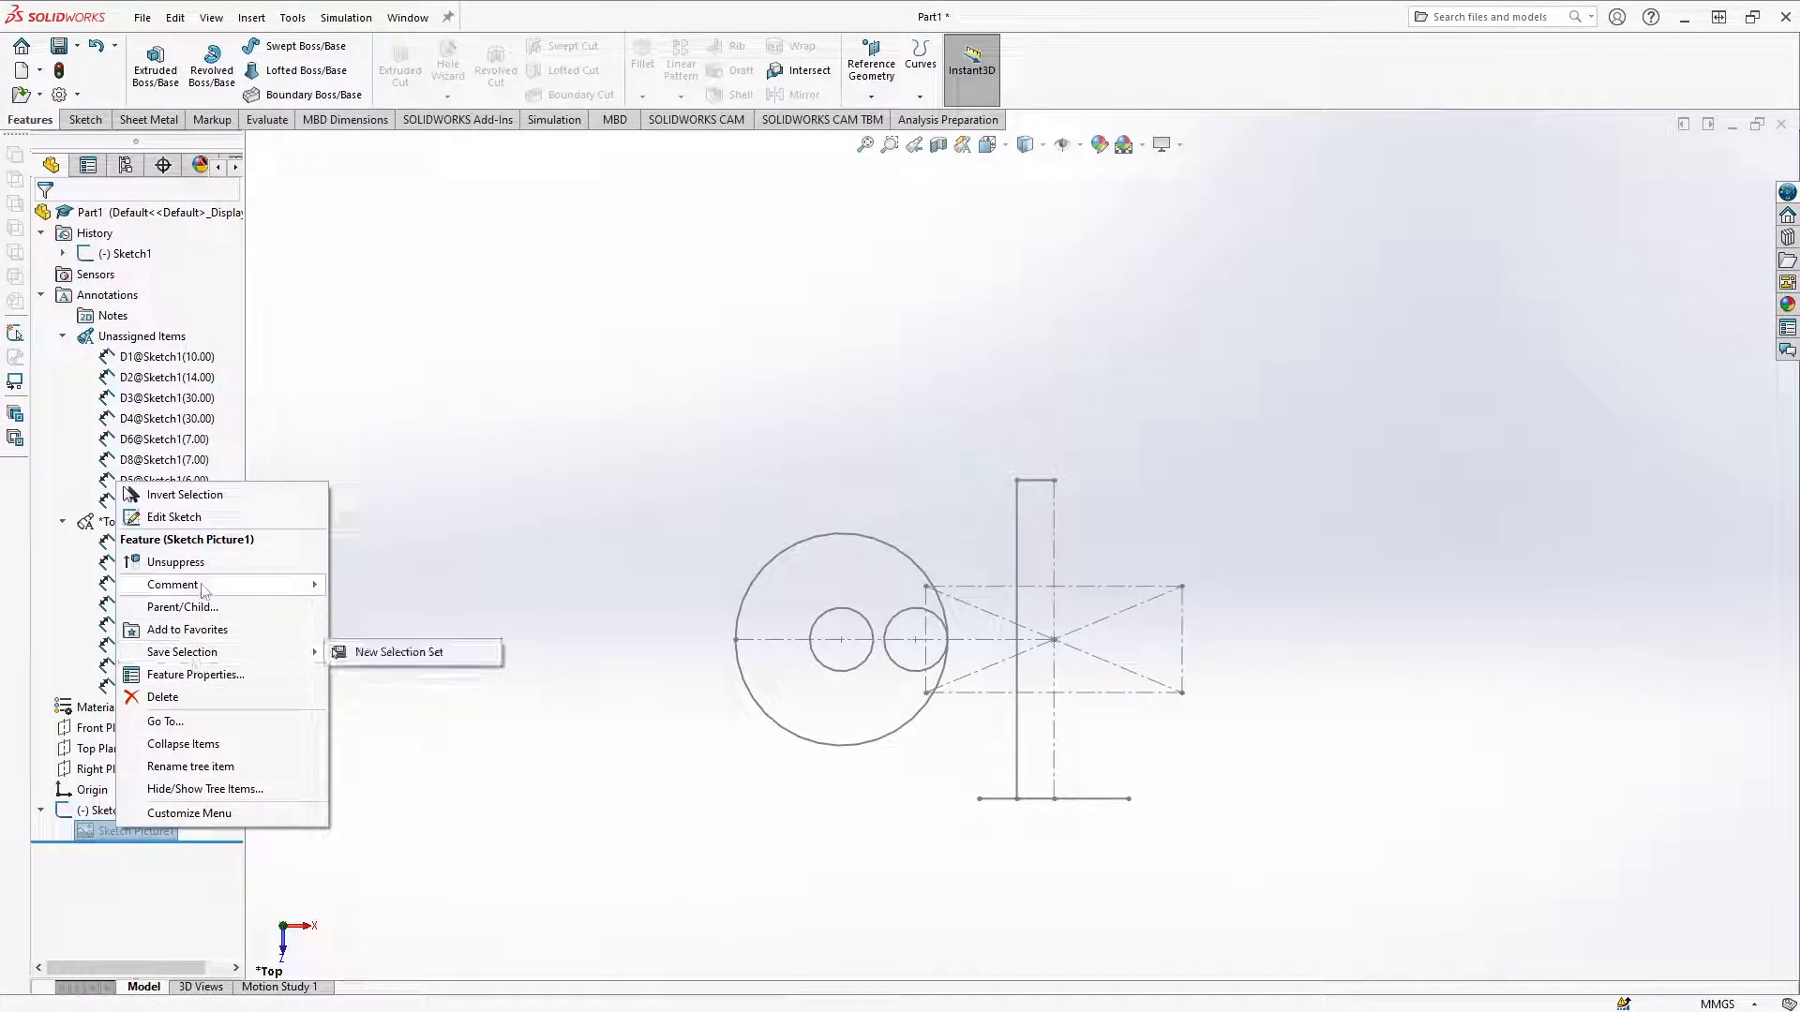
{"action": "left_click", "coordinate": [176, 563]}
{"action": "right_click", "coordinate": [140, 835]}
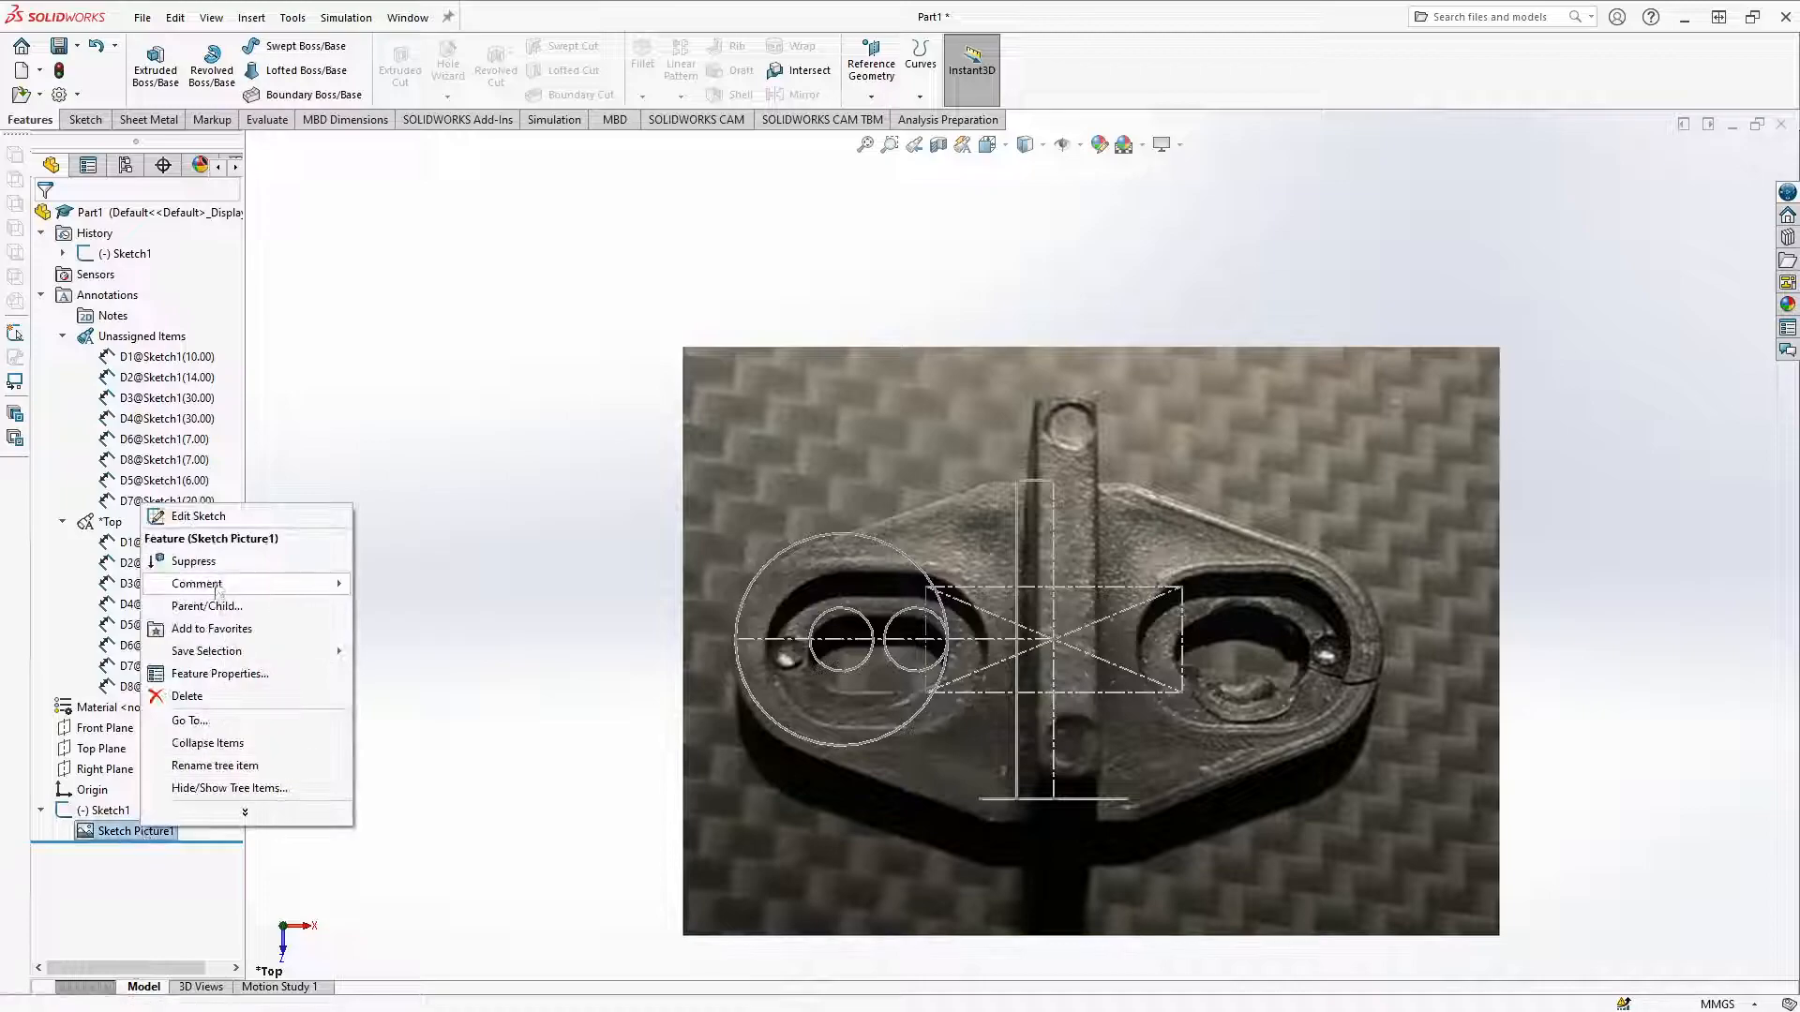
{"action": "left_click", "coordinate": [176, 562]}
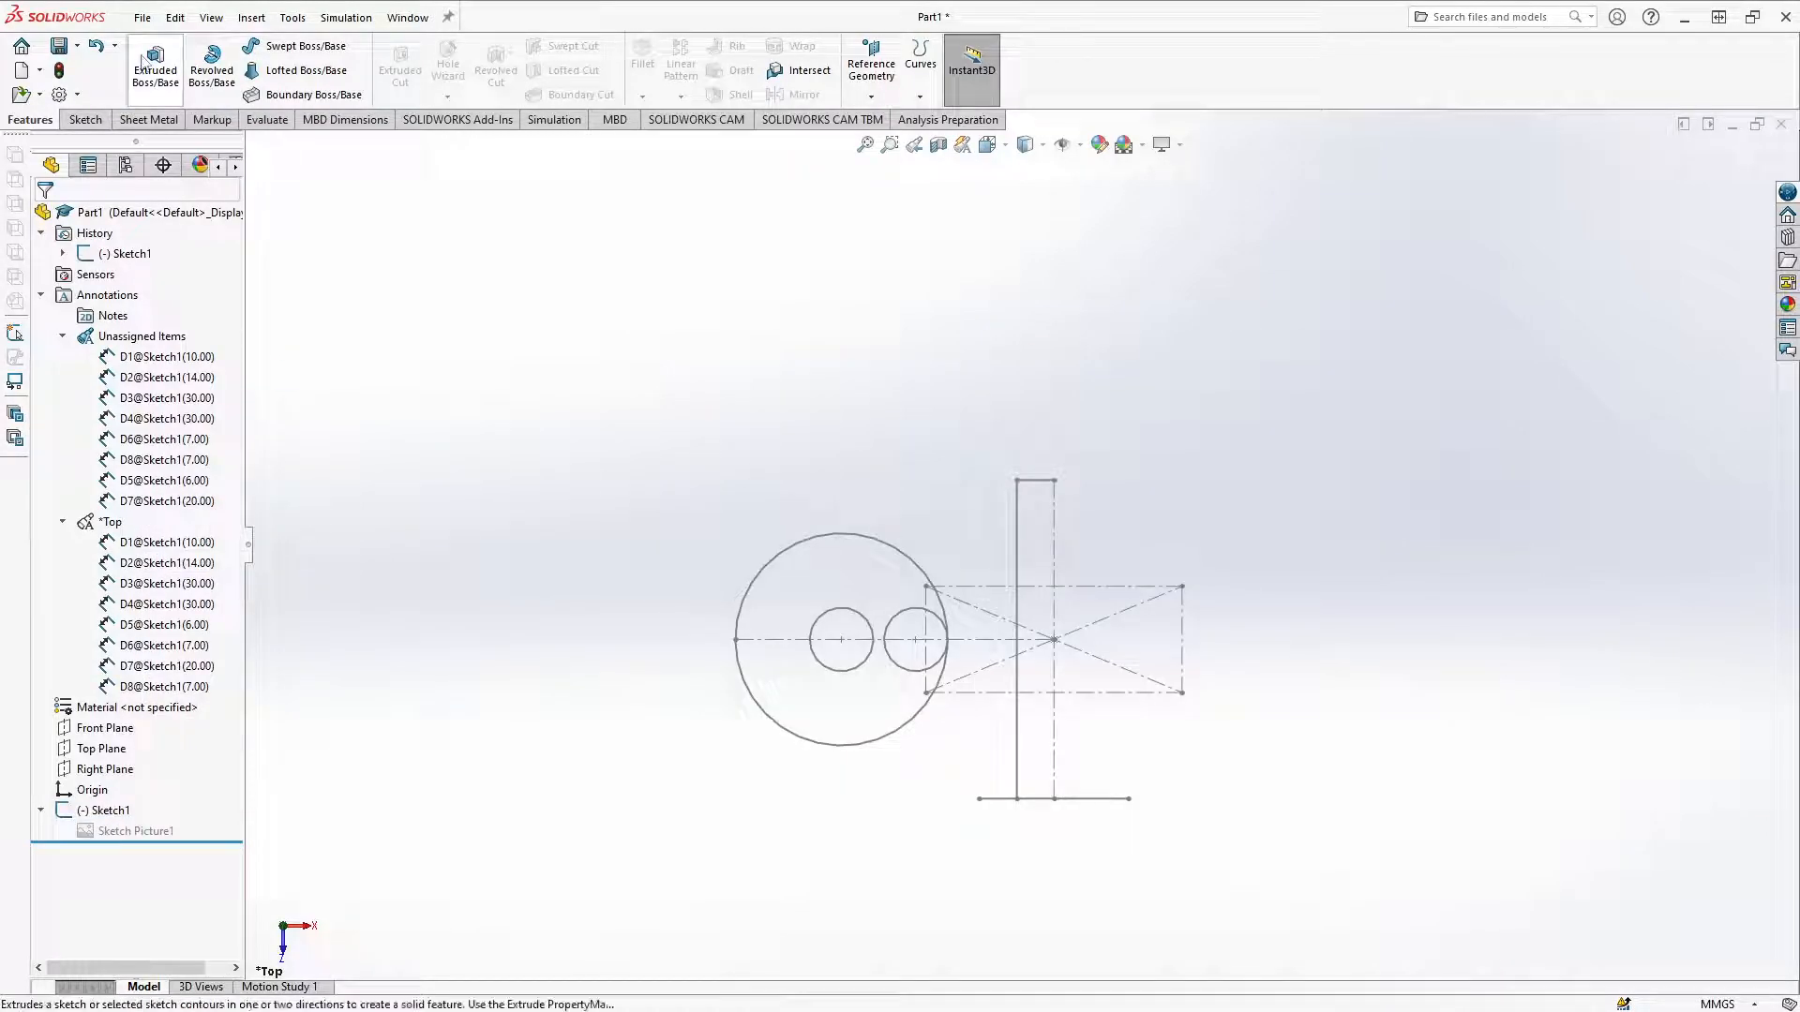
Step: Reopen Sketch1 for editing and restore the straight-on Top view
{"action": "left_click", "coordinate": [105, 810]}
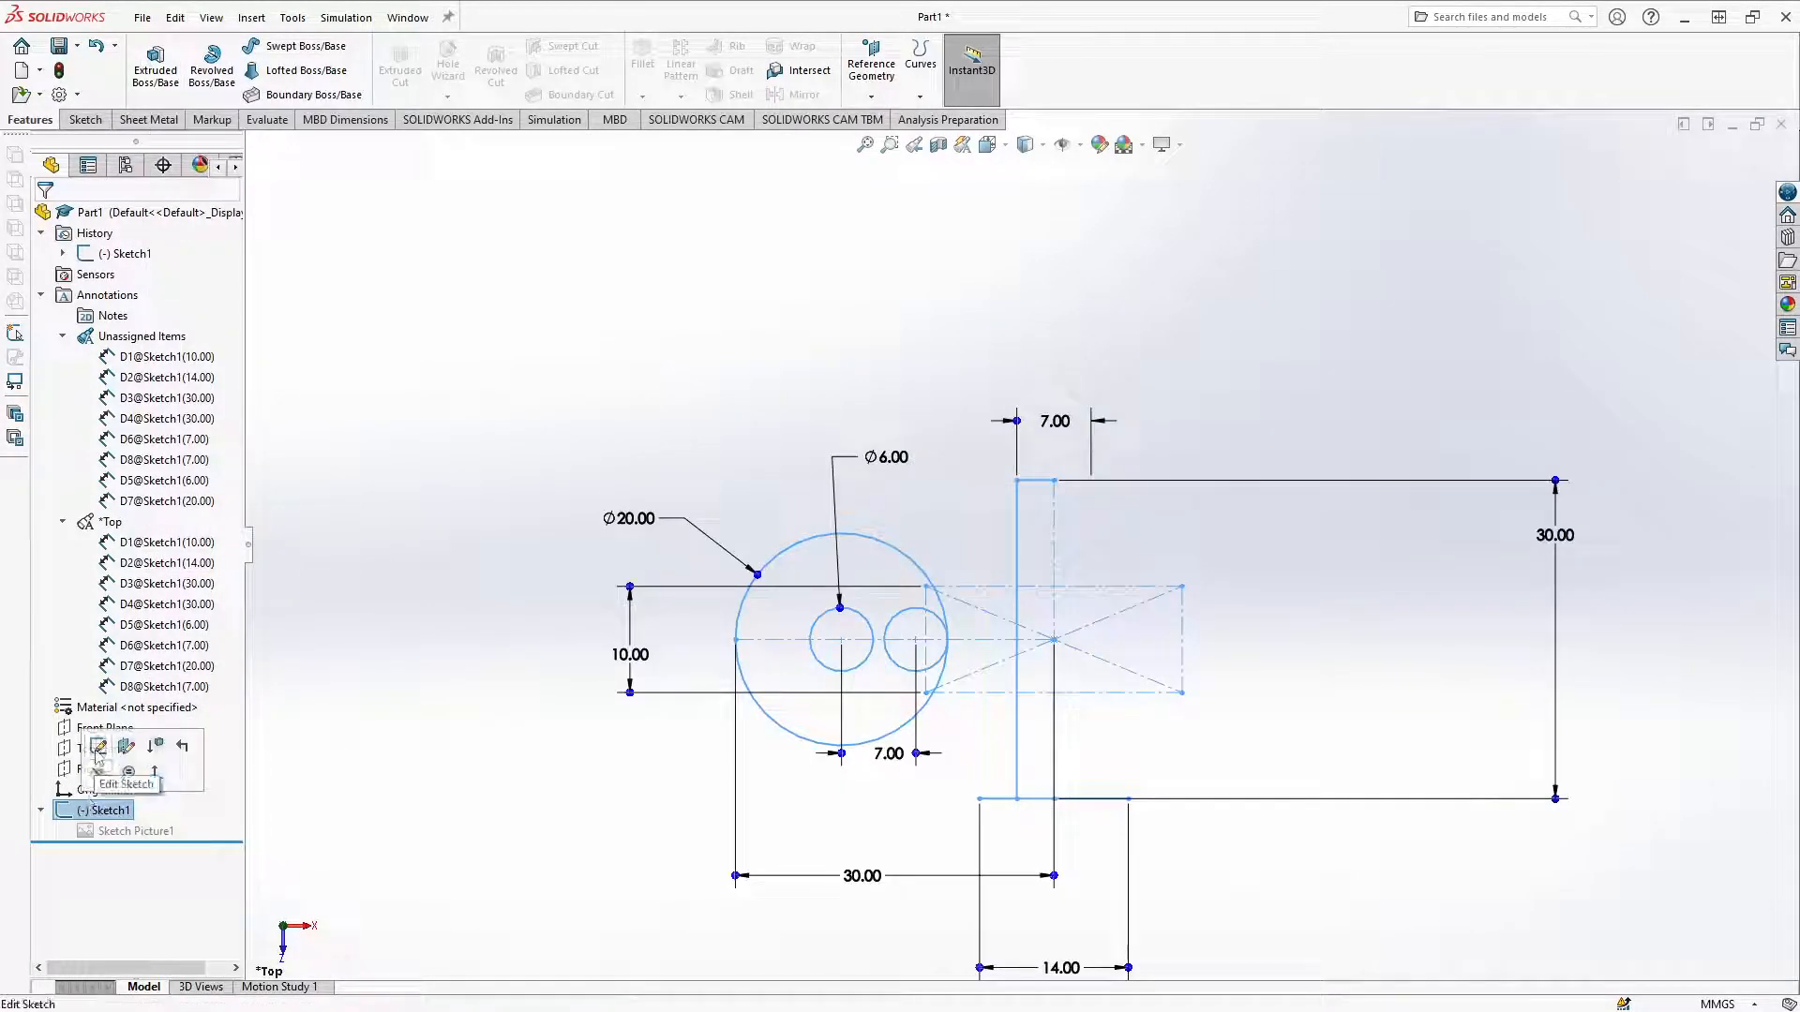
{"action": "left_click", "coordinate": [97, 747]}
{"action": "scroll", "coordinate": [1056, 695], "scroll_direction": "down", "scroll_amount": 3}
{"action": "scroll", "coordinate": [1056, 695], "scroll_direction": "up", "scroll_amount": 1}
{"action": "middle_click_drag", "start_coordinate": [1056, 695], "coordinate": [1024, 662]}
{"action": "scroll", "coordinate": [1023, 662], "scroll_direction": "down", "scroll_amount": 1}
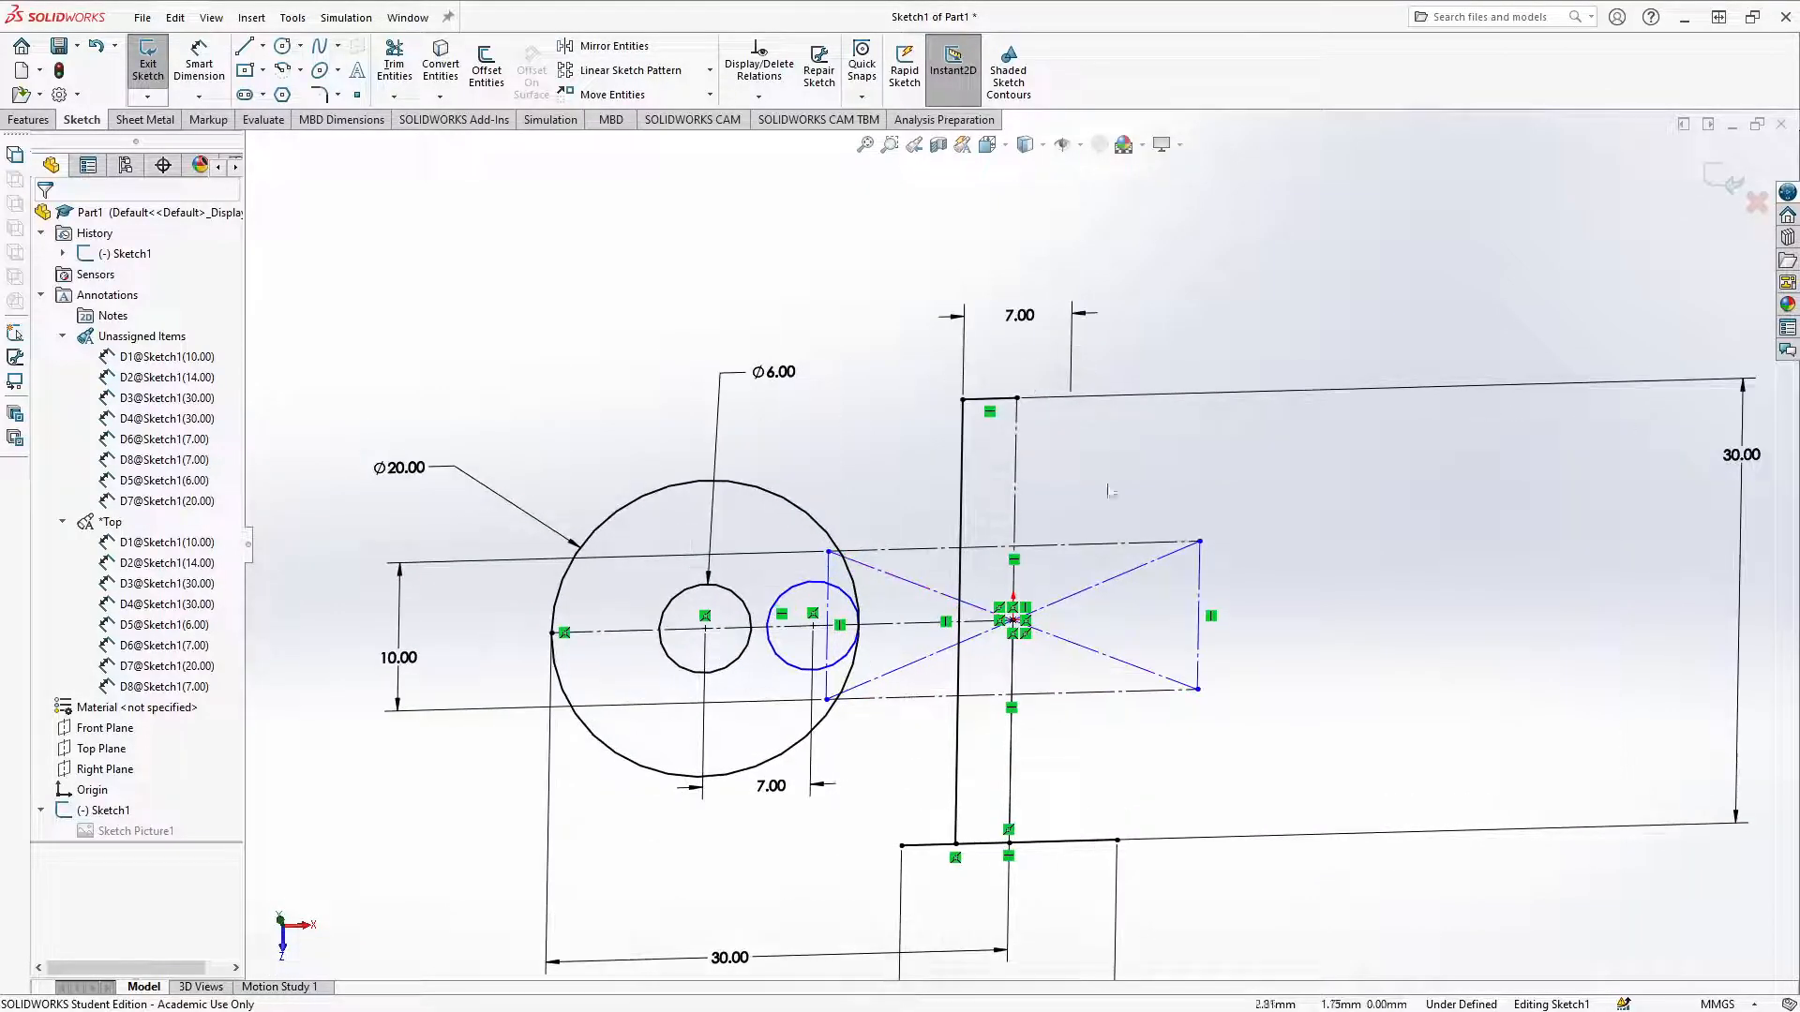
{"action": "left_click", "coordinate": [989, 145]}
{"action": "left_click", "coordinate": [773, 665]}
Step: Dimension the right small circle's diameter with an equation linking it to the left small circle's 6 mm diameter
{"action": "scroll", "coordinate": [610, 513], "scroll_direction": "up", "scroll_amount": 5}
{"action": "scroll", "coordinate": [595, 511], "scroll_direction": "down", "scroll_amount": 7}
{"action": "scroll", "coordinate": [905, 520], "scroll_direction": "down", "scroll_amount": 2}
{"action": "scroll", "coordinate": [919, 531], "scroll_direction": "down", "scroll_amount": 1}
{"action": "scroll", "coordinate": [918, 636], "scroll_direction": "up", "scroll_amount": 2}
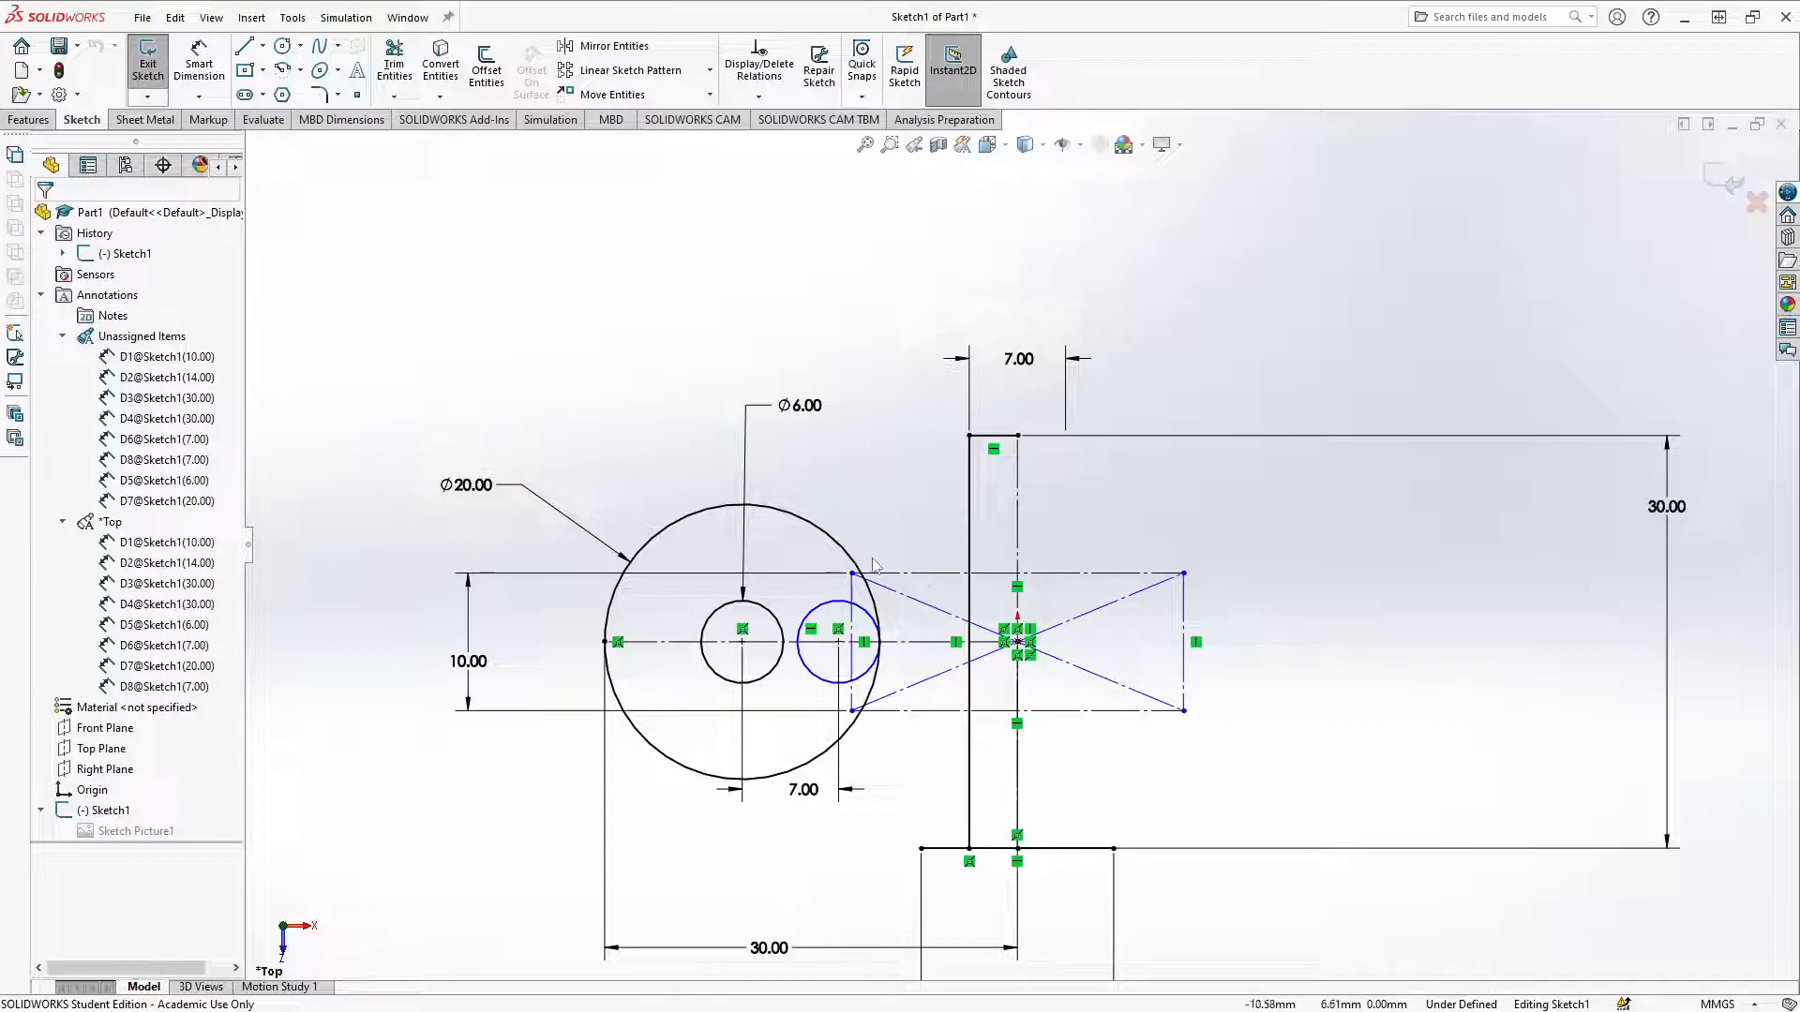
{"action": "scroll", "coordinate": [820, 619], "scroll_direction": "down", "scroll_amount": 2}
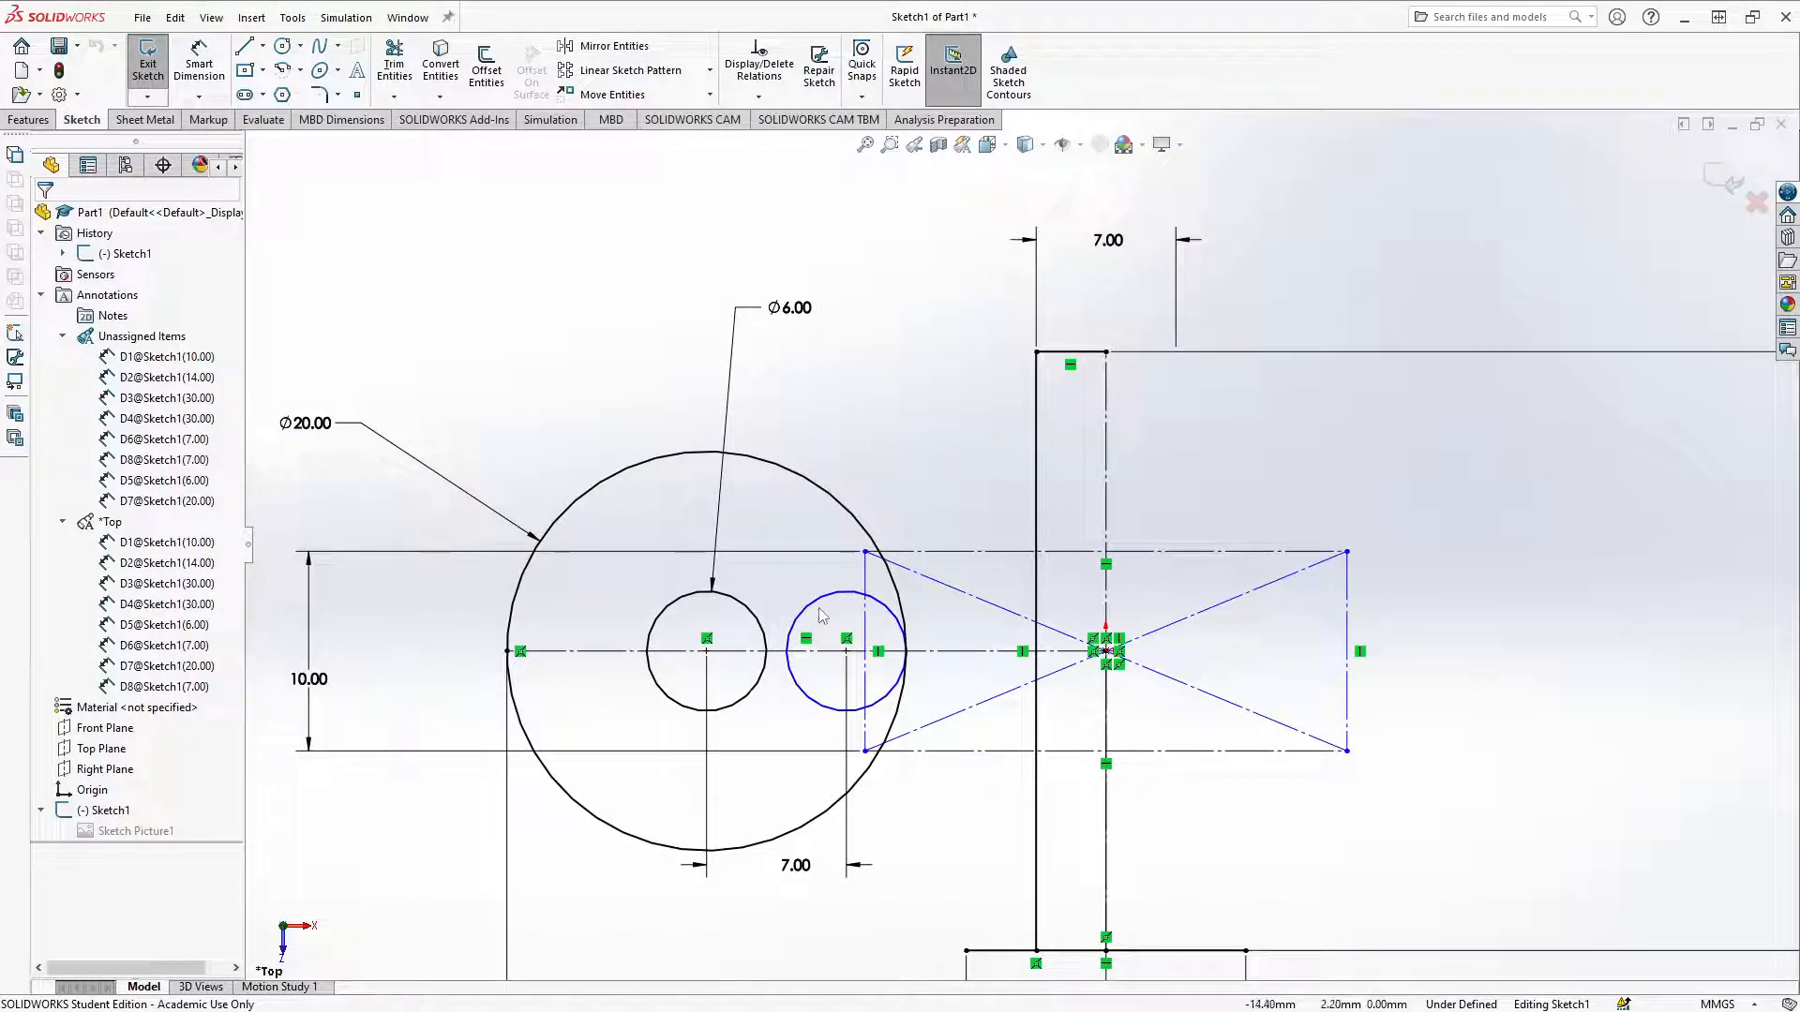
{"action": "key", "text": "d"}
{"action": "left_click", "coordinate": [842, 593]}
{"action": "left_click", "coordinate": [953, 438]}
{"action": "type", "text": "="}
{"action": "left_click", "coordinate": [798, 315]}
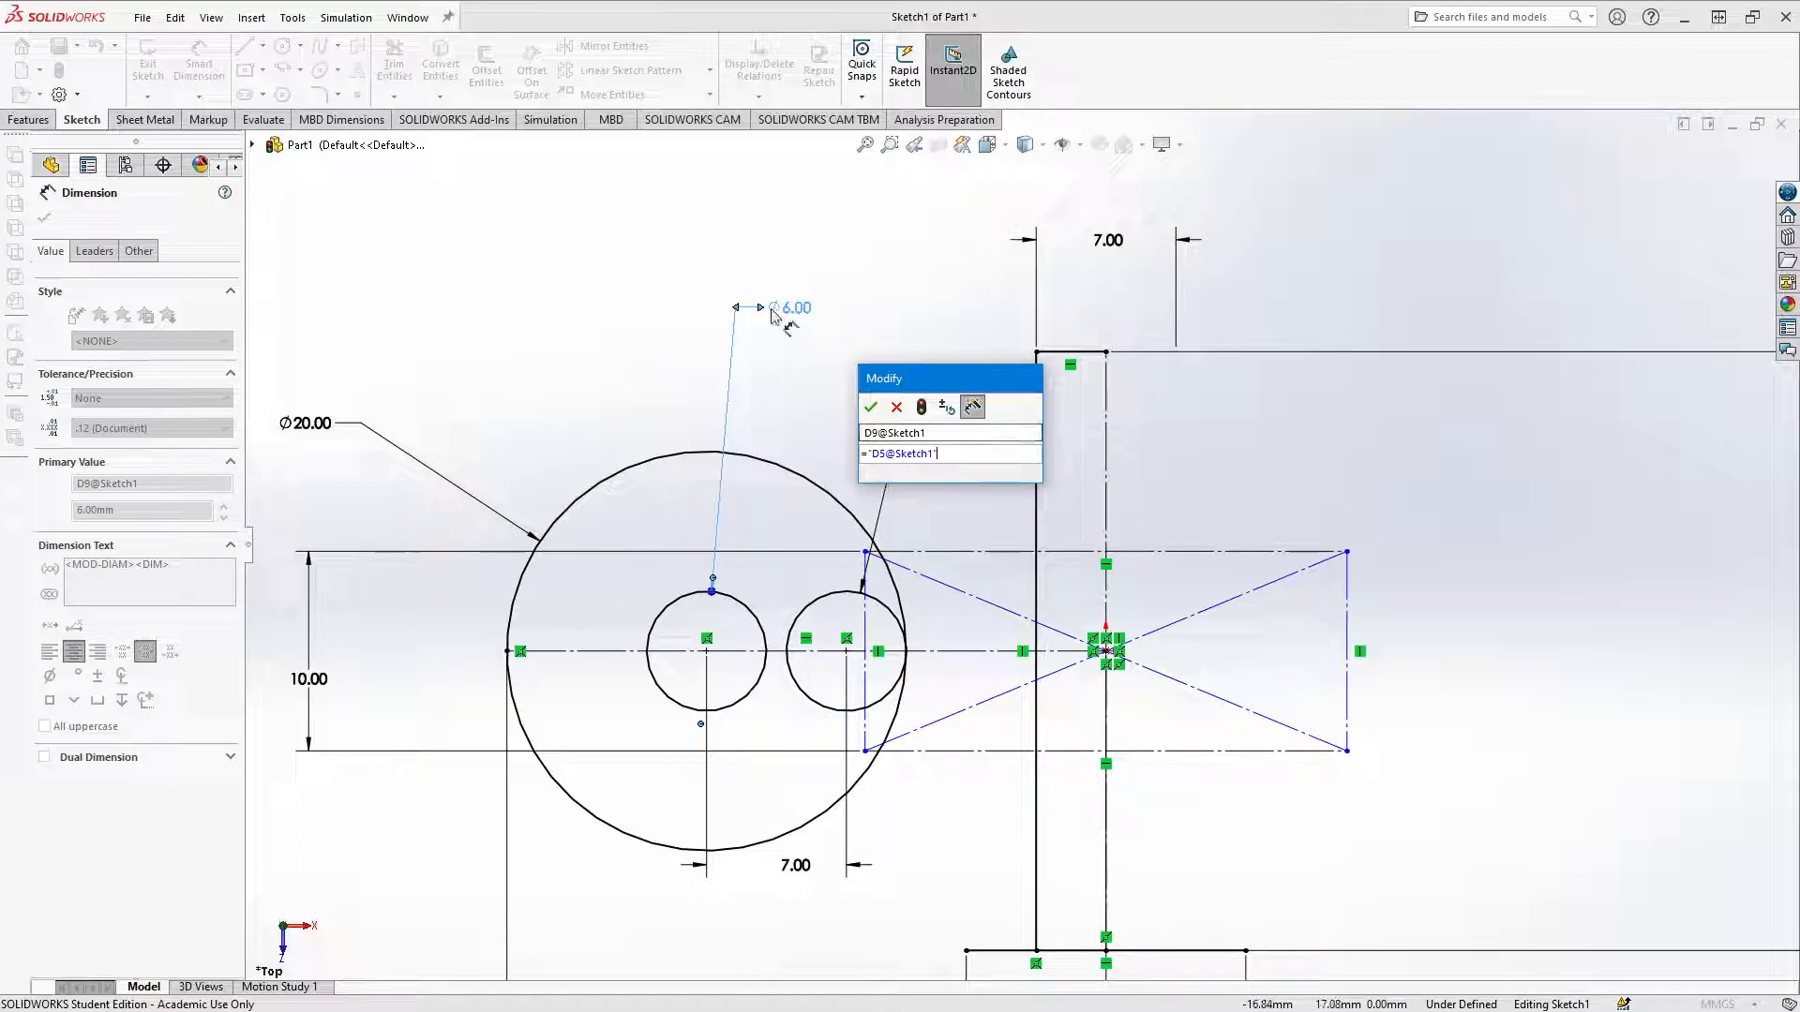
{"action": "left_click", "coordinate": [871, 407]}
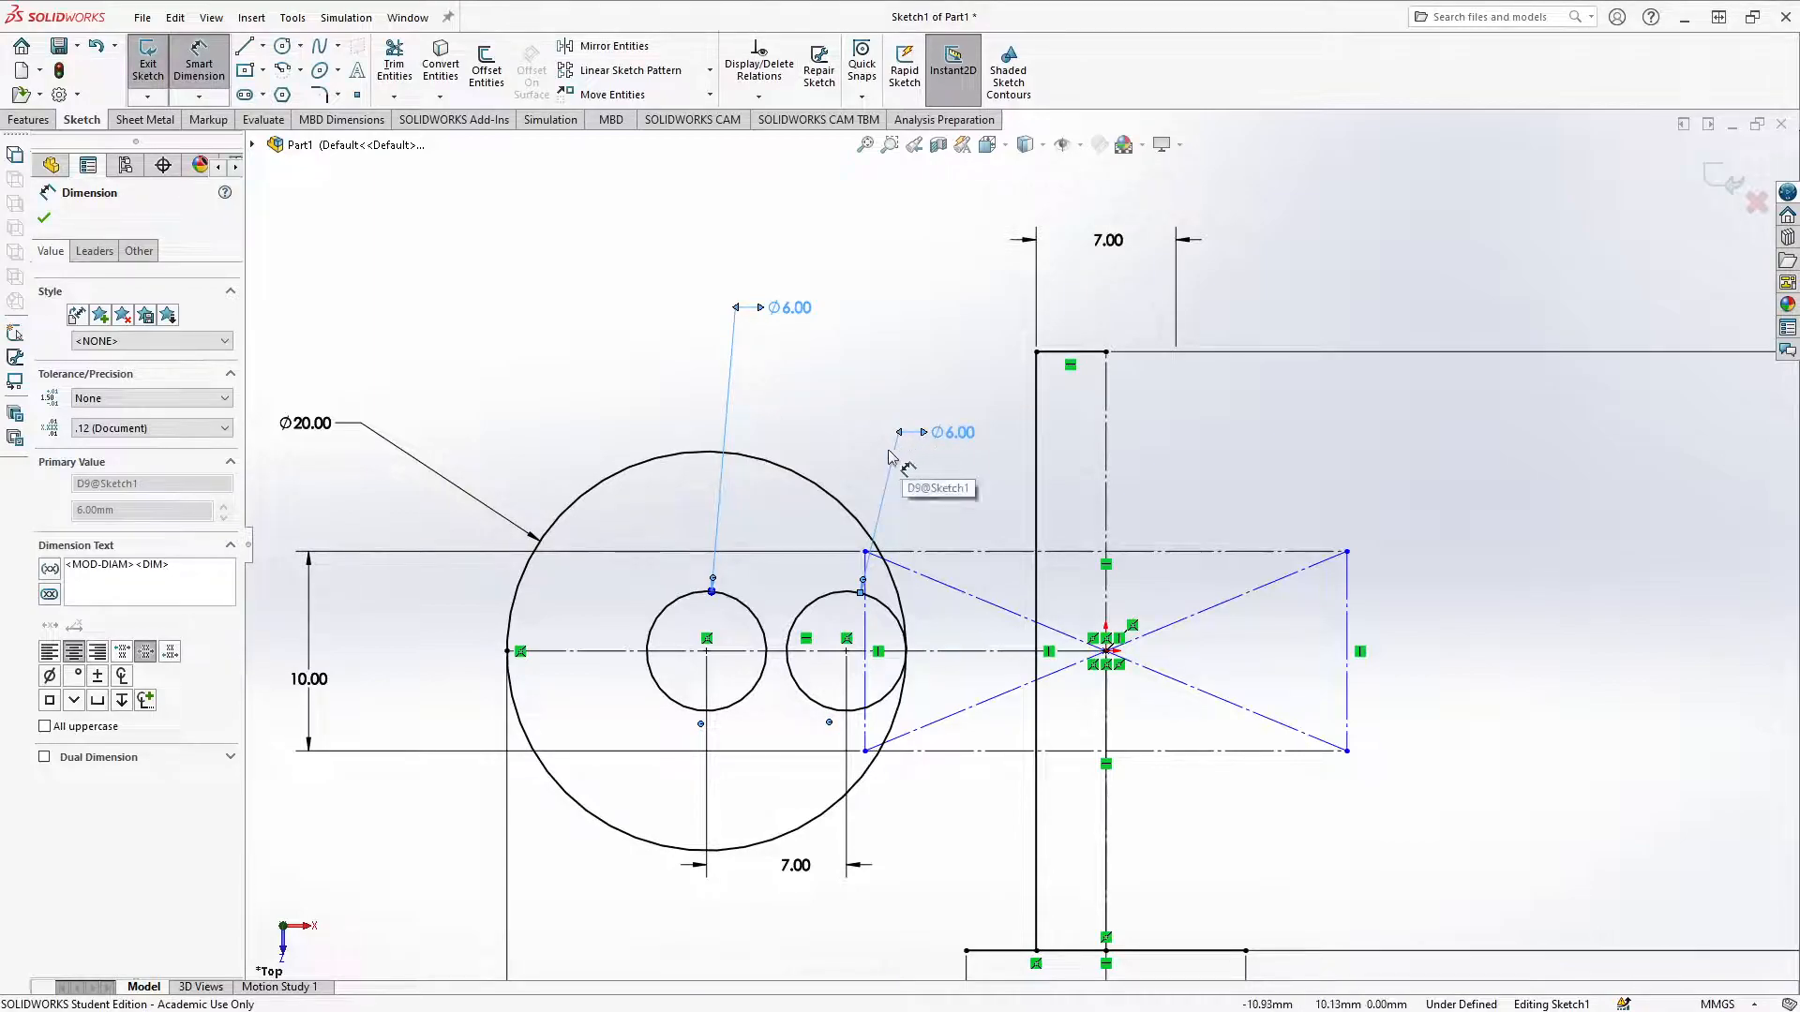
Step: Delete both small circles' diameter dimensions and dimension the left small circle's diameter again at 6 mm, placed above the circle
{"action": "key", "text": "Delete"}
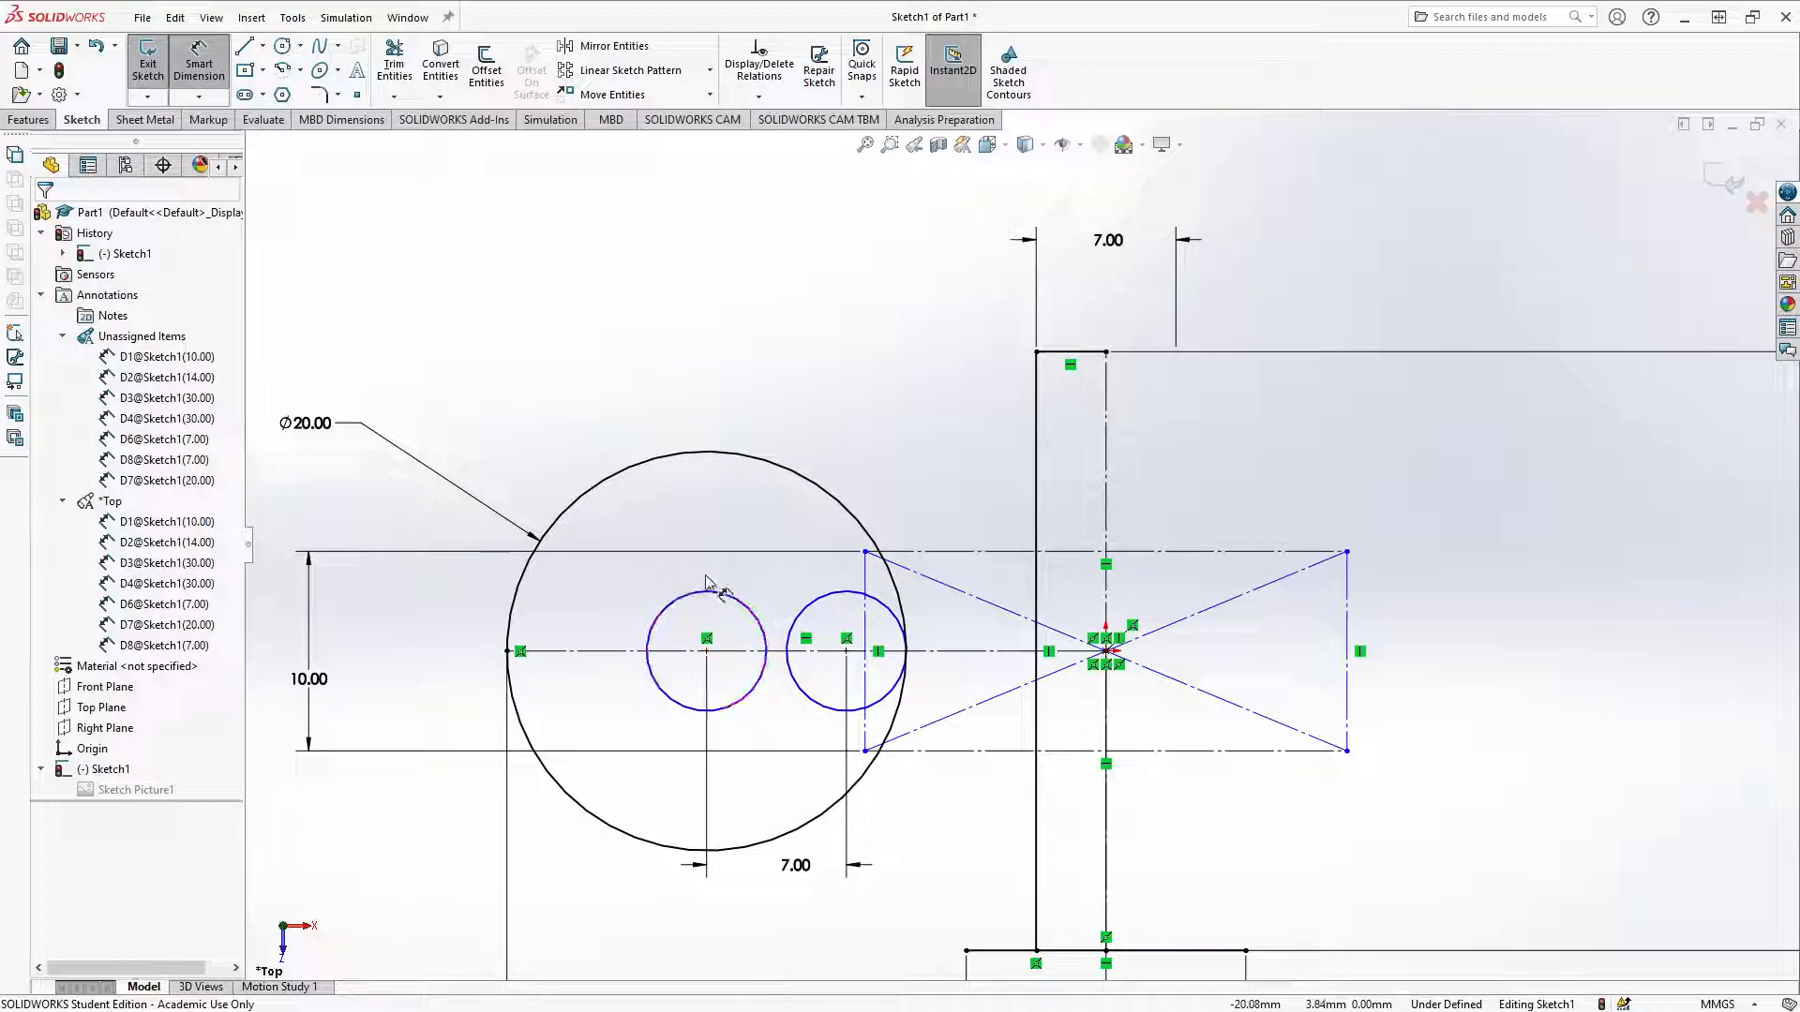
{"action": "key", "text": "Escape"}
{"action": "left_click", "coordinate": [683, 600]}
{"action": "left_click", "coordinate": [699, 363]}
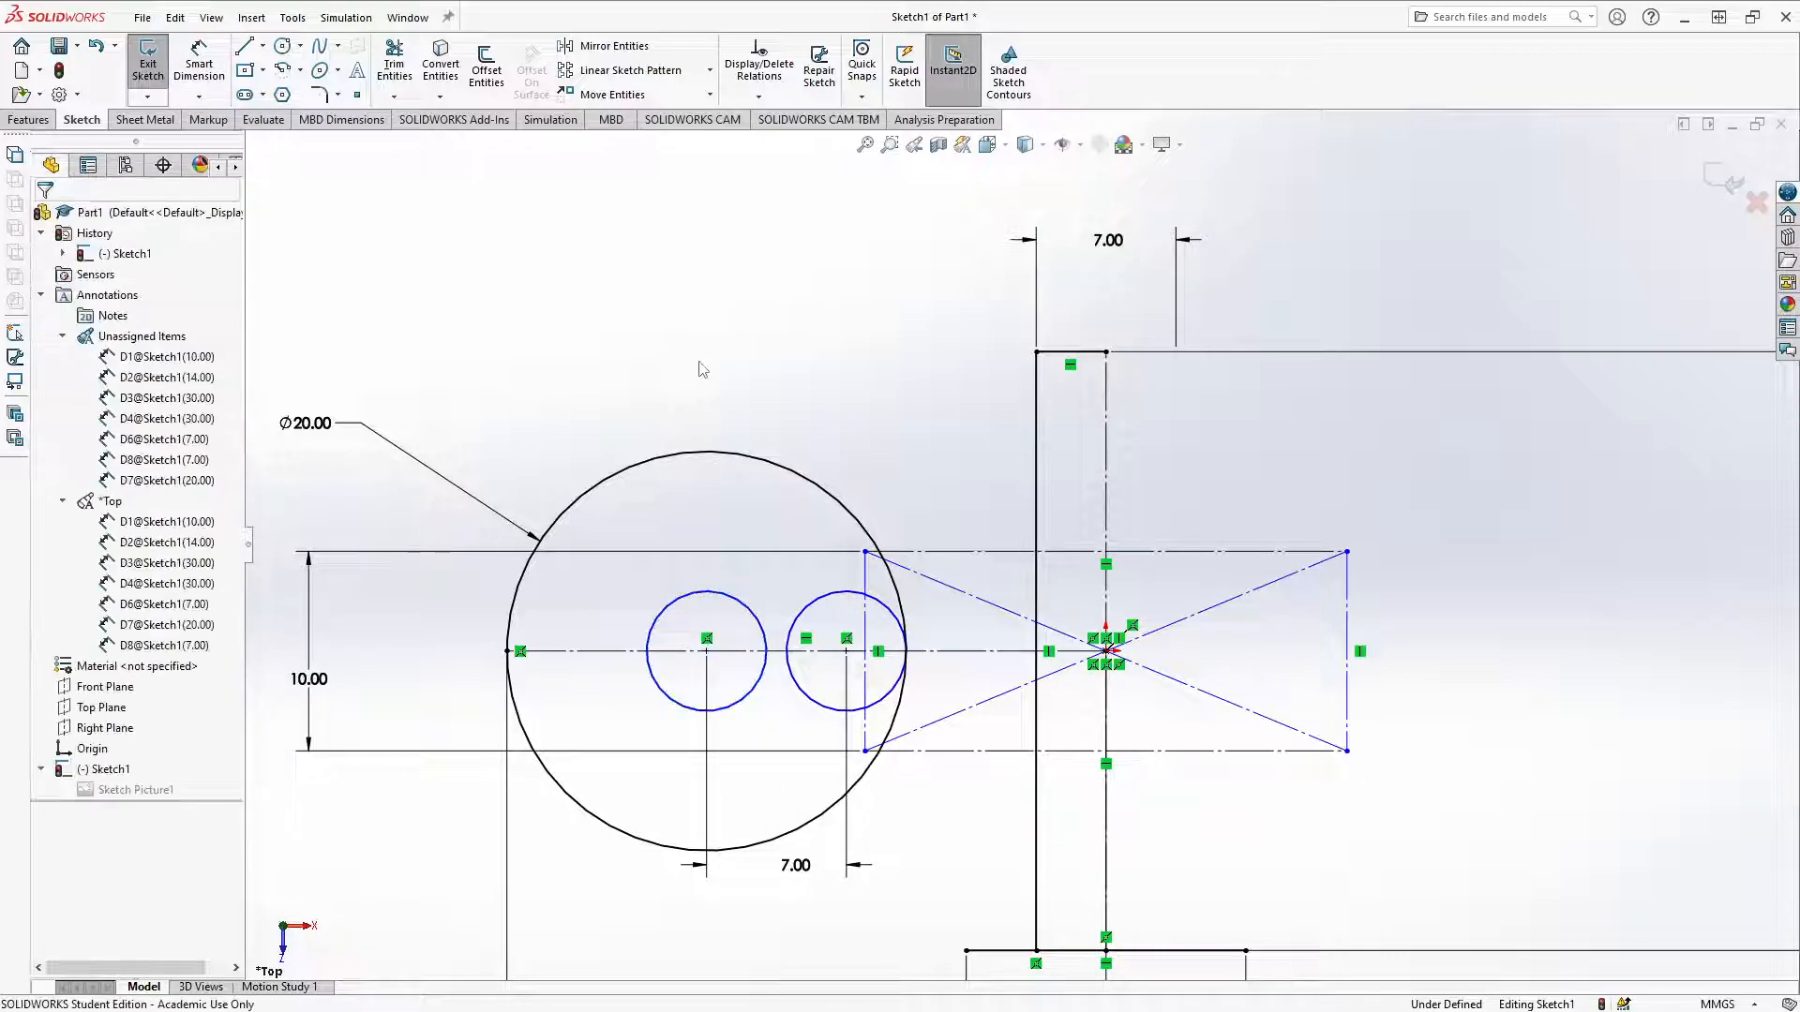
{"action": "key", "text": "d"}
{"action": "left_click", "coordinate": [666, 607]}
{"action": "left_click", "coordinate": [692, 366]}
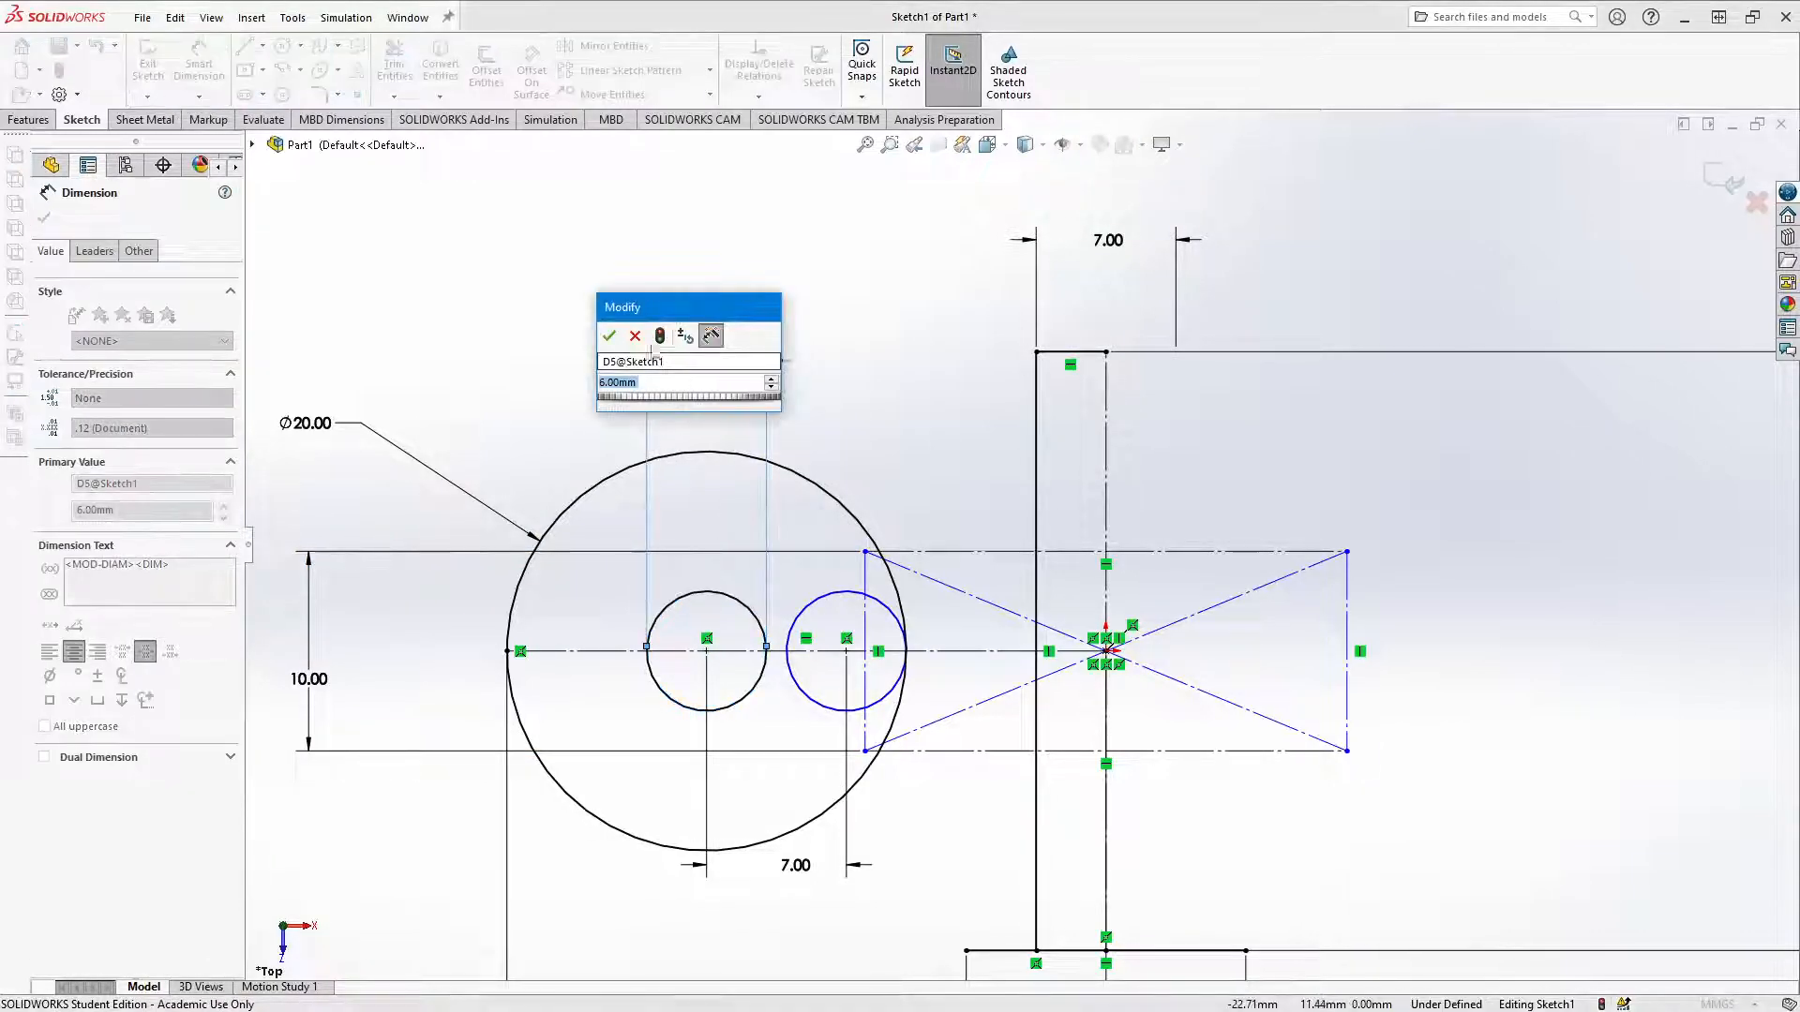
{"action": "left_click", "coordinate": [611, 335]}
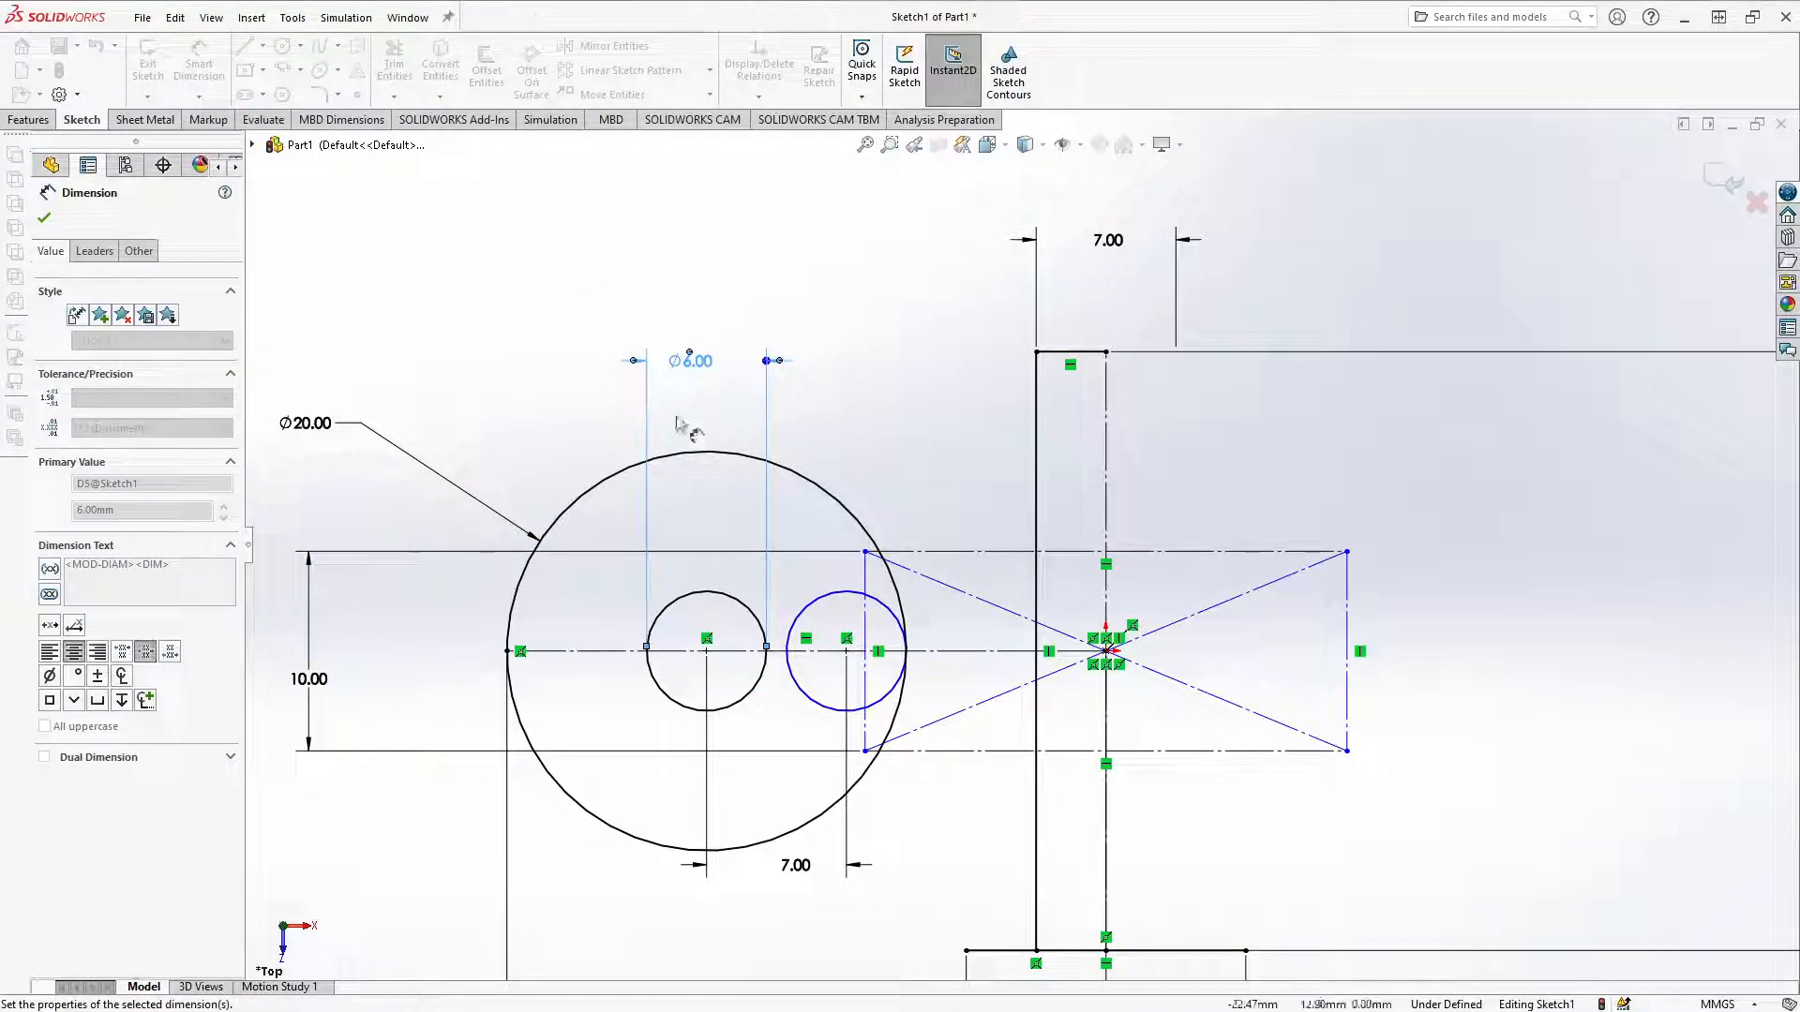
Step: Dimension the right small circle's diameter with the equation ="D5@Sketch1", linking it to the left small circle's diameter
{"action": "left_click", "coordinate": [804, 609]}
{"action": "left_click", "coordinate": [881, 396]}
{"action": "left_click", "coordinate": [783, 384]}
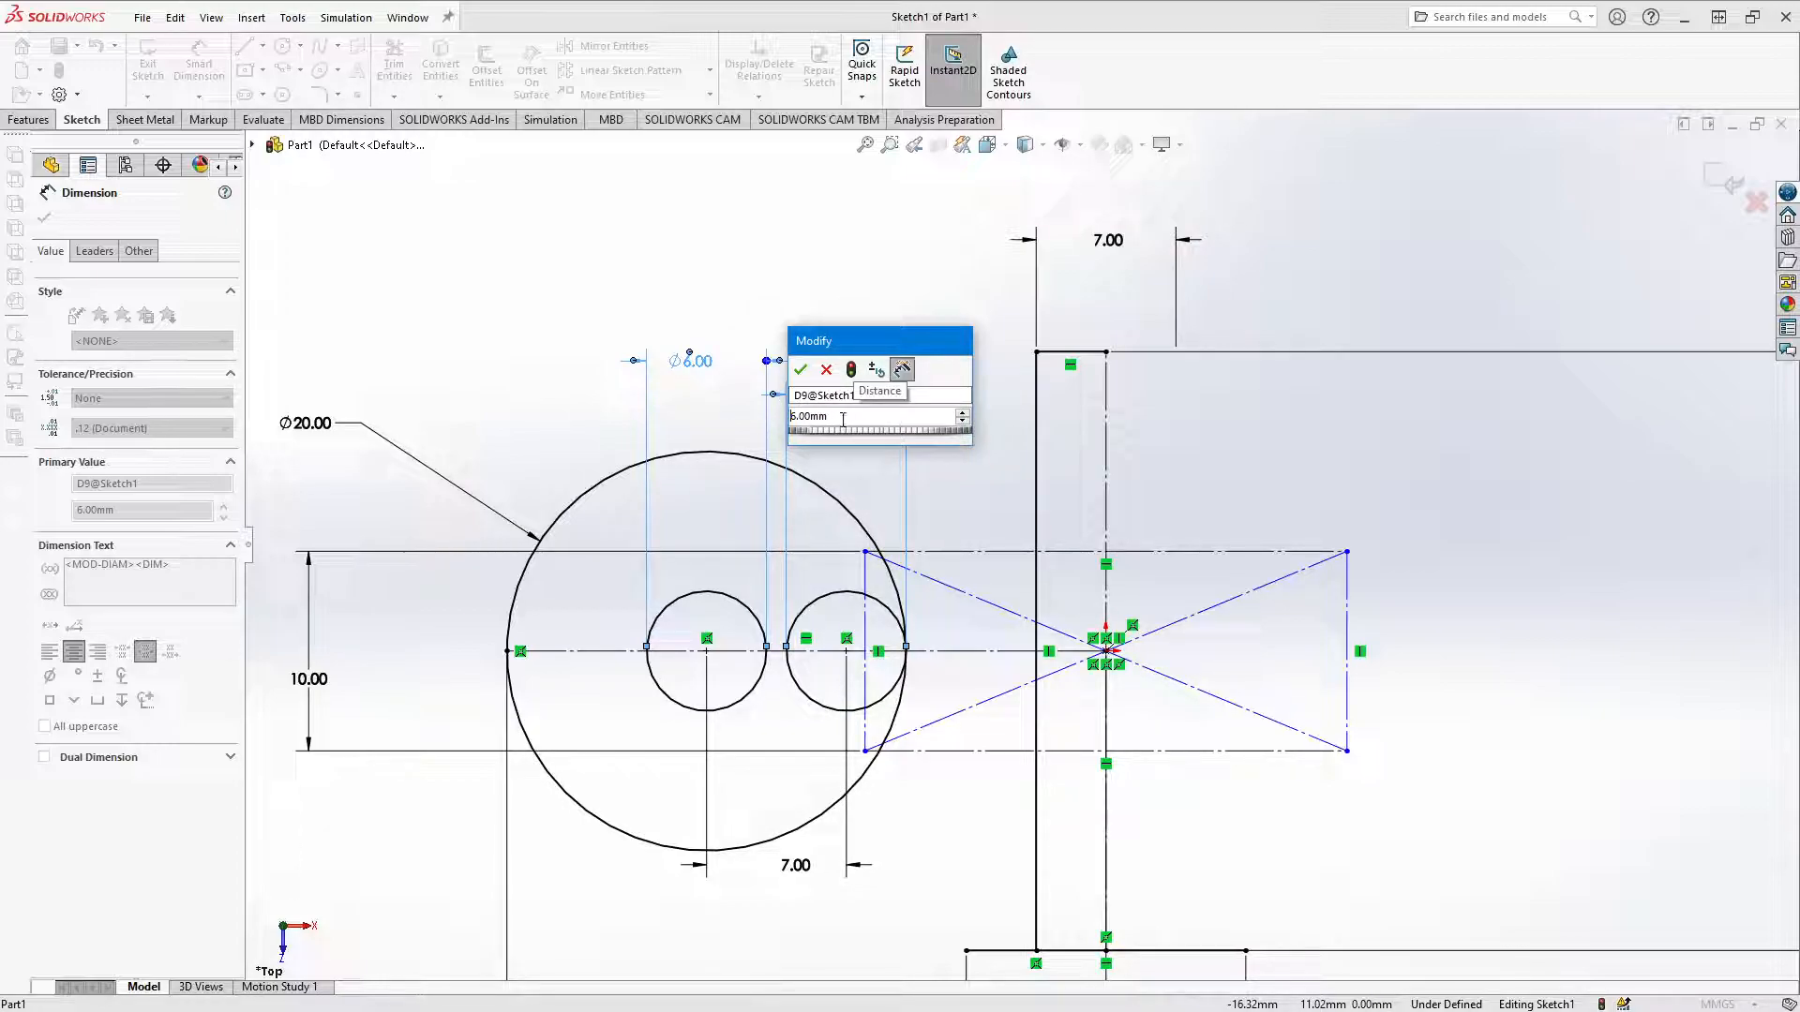
{"action": "type", "text": "="}
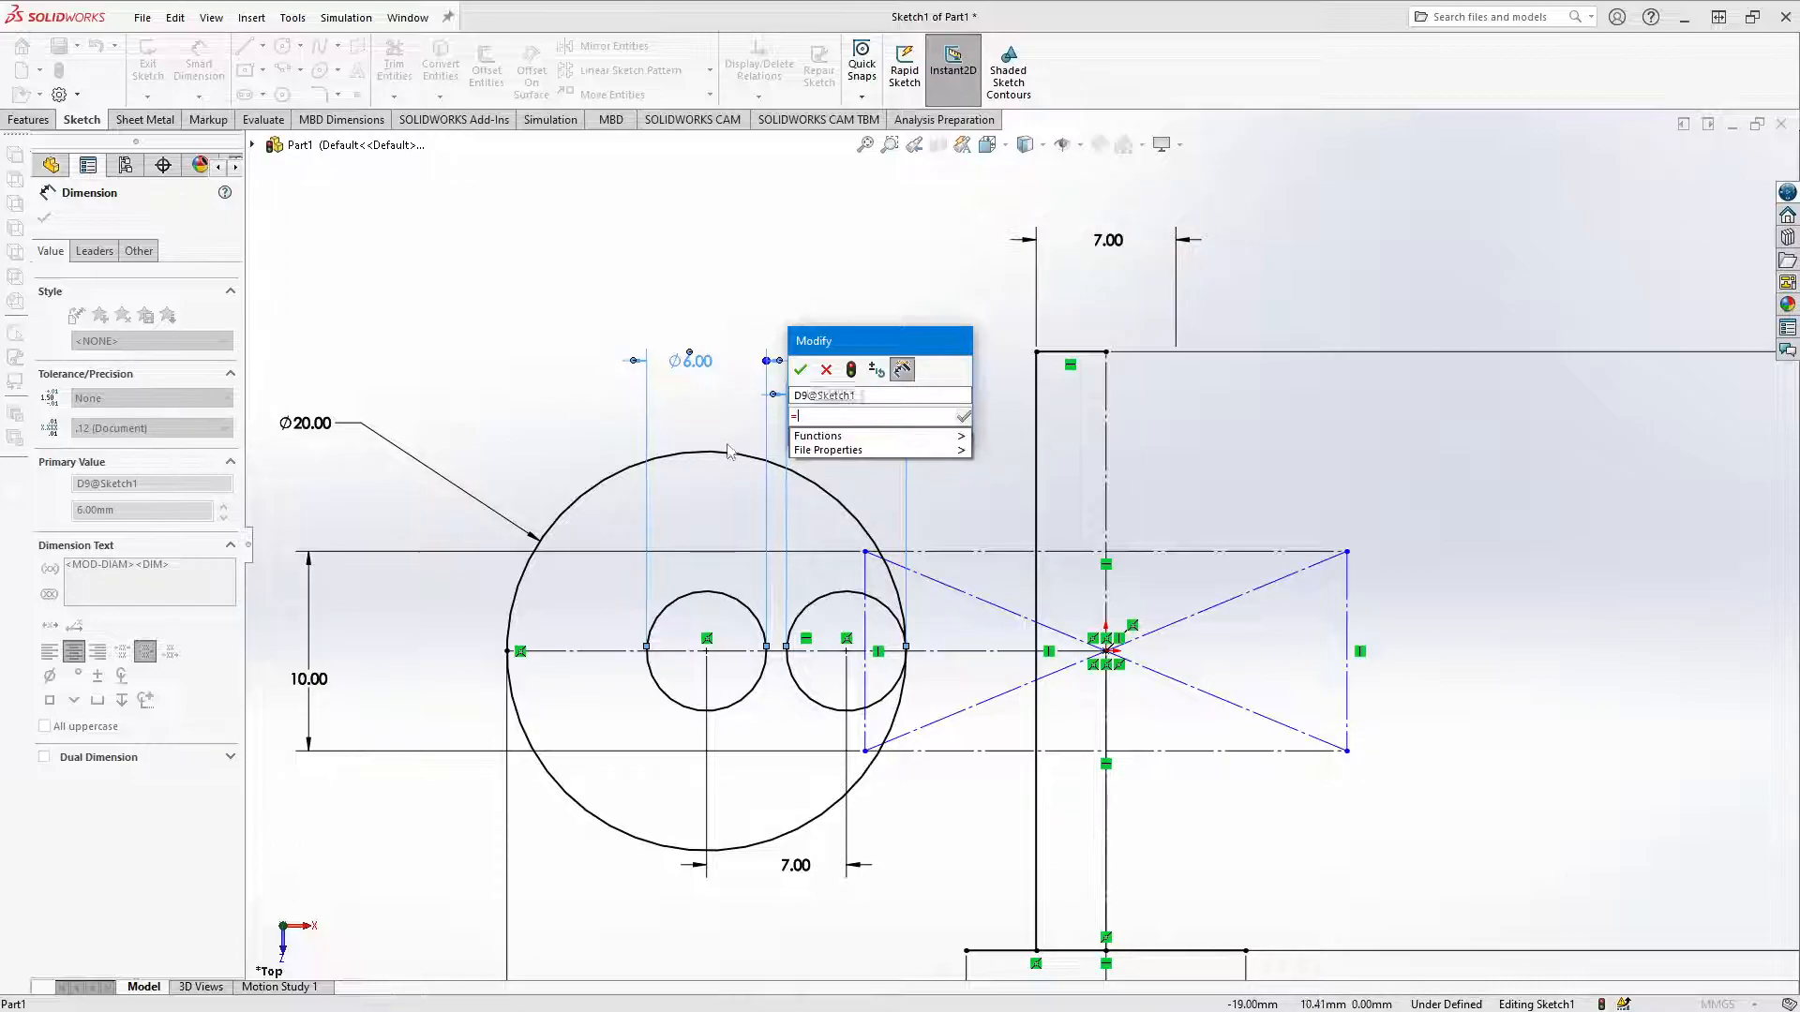
{"action": "left_click", "coordinate": [687, 363]}
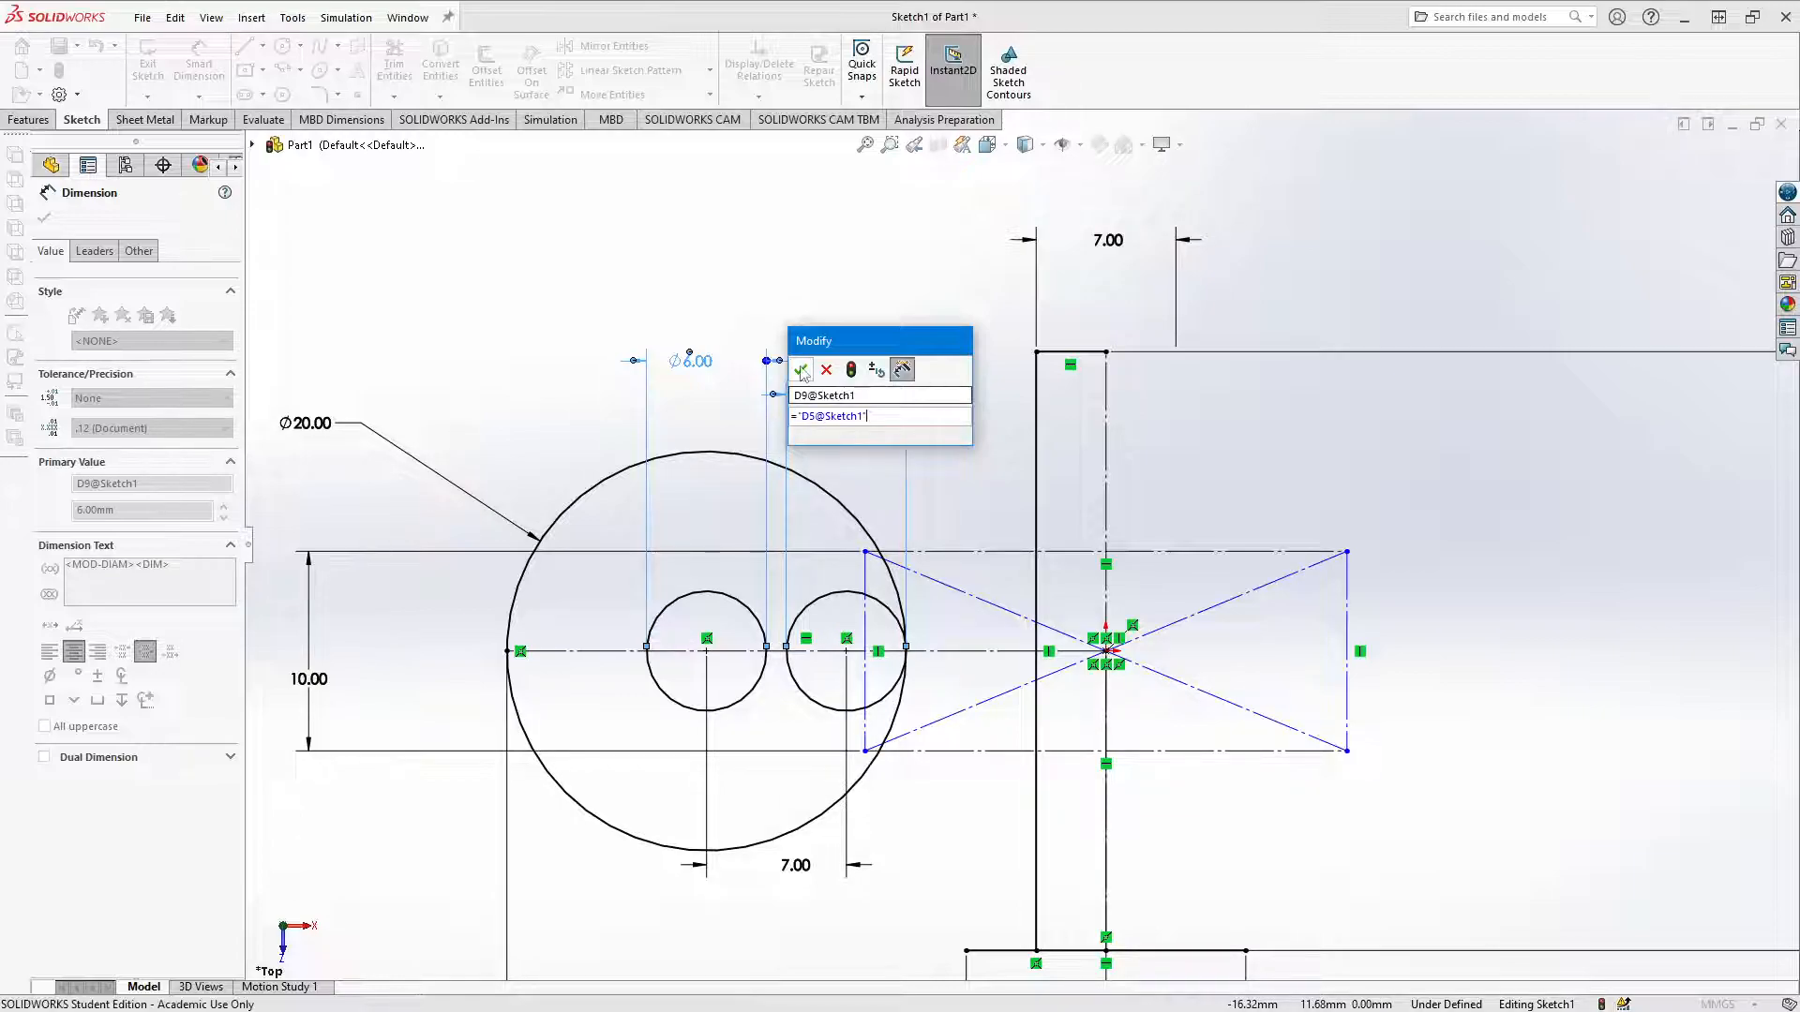
{"action": "key", "text": "Return"}
{"action": "left_click", "coordinate": [44, 218]}
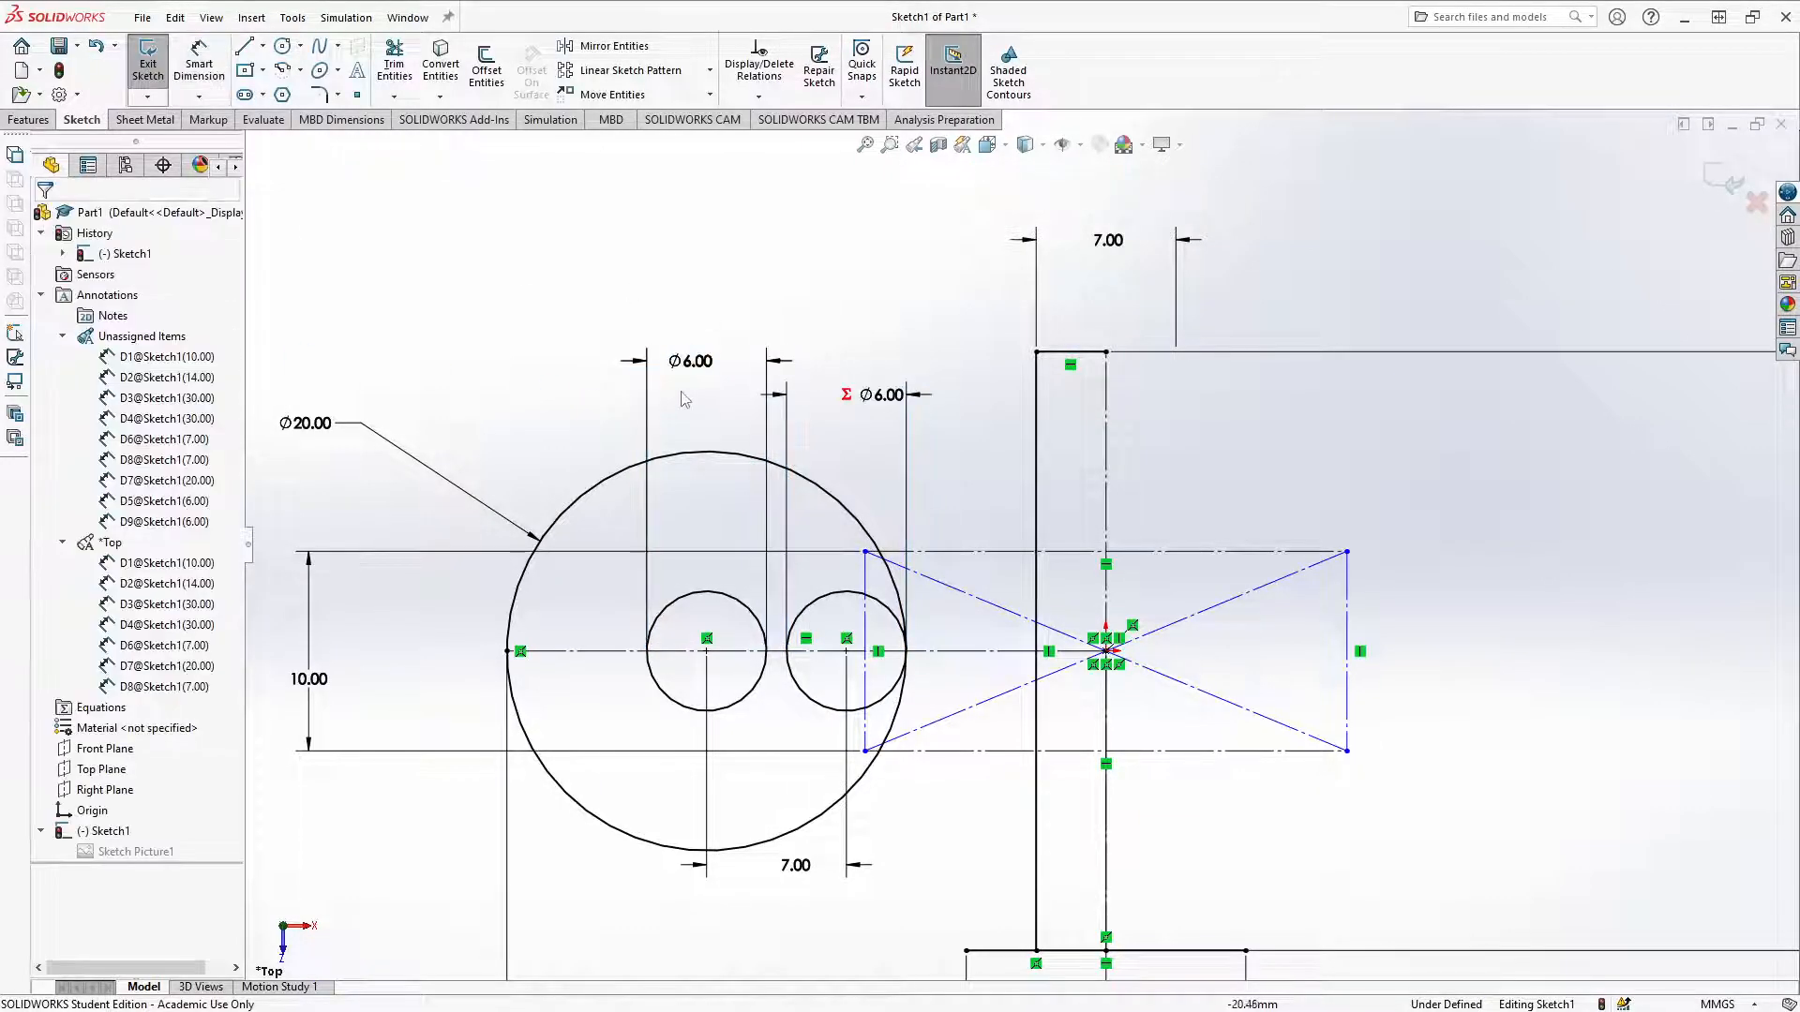
Step: Set the left small circle's diameter to 5 mm to test the linked dimension
{"action": "double_click", "coordinate": [691, 361]}
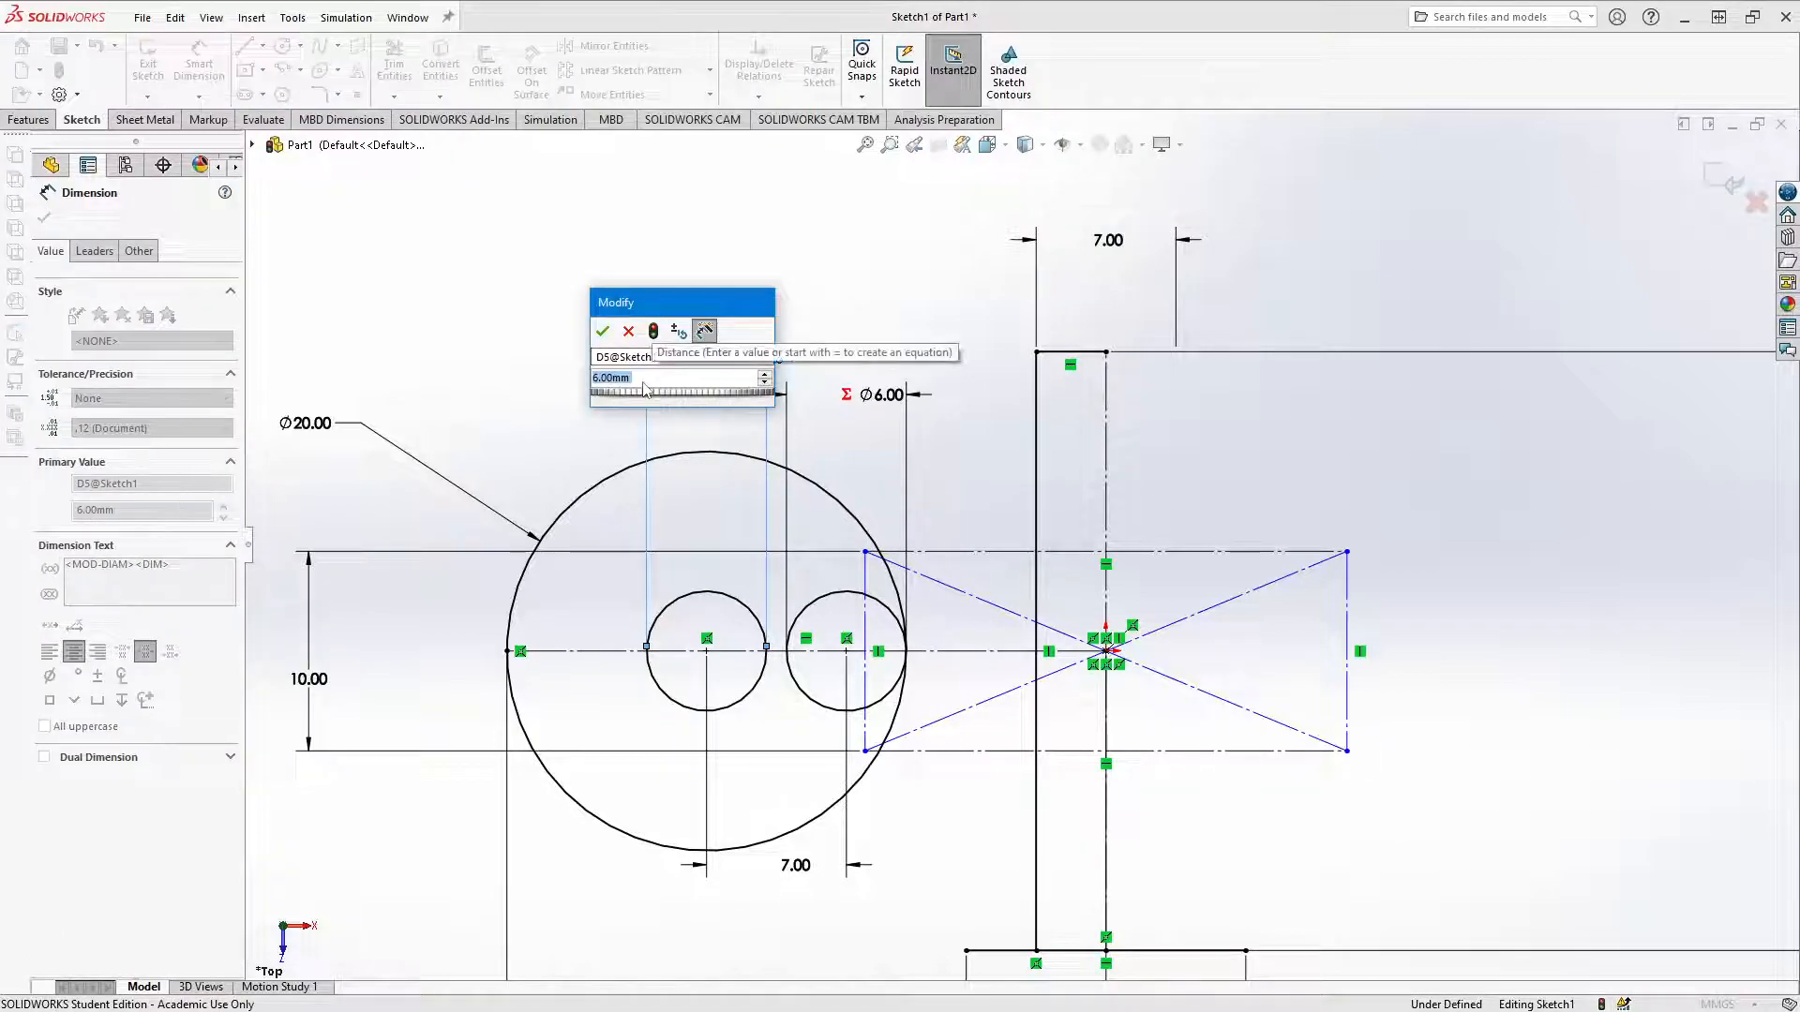
{"action": "type", "text": "5"}
{"action": "left_click", "coordinate": [603, 332]}
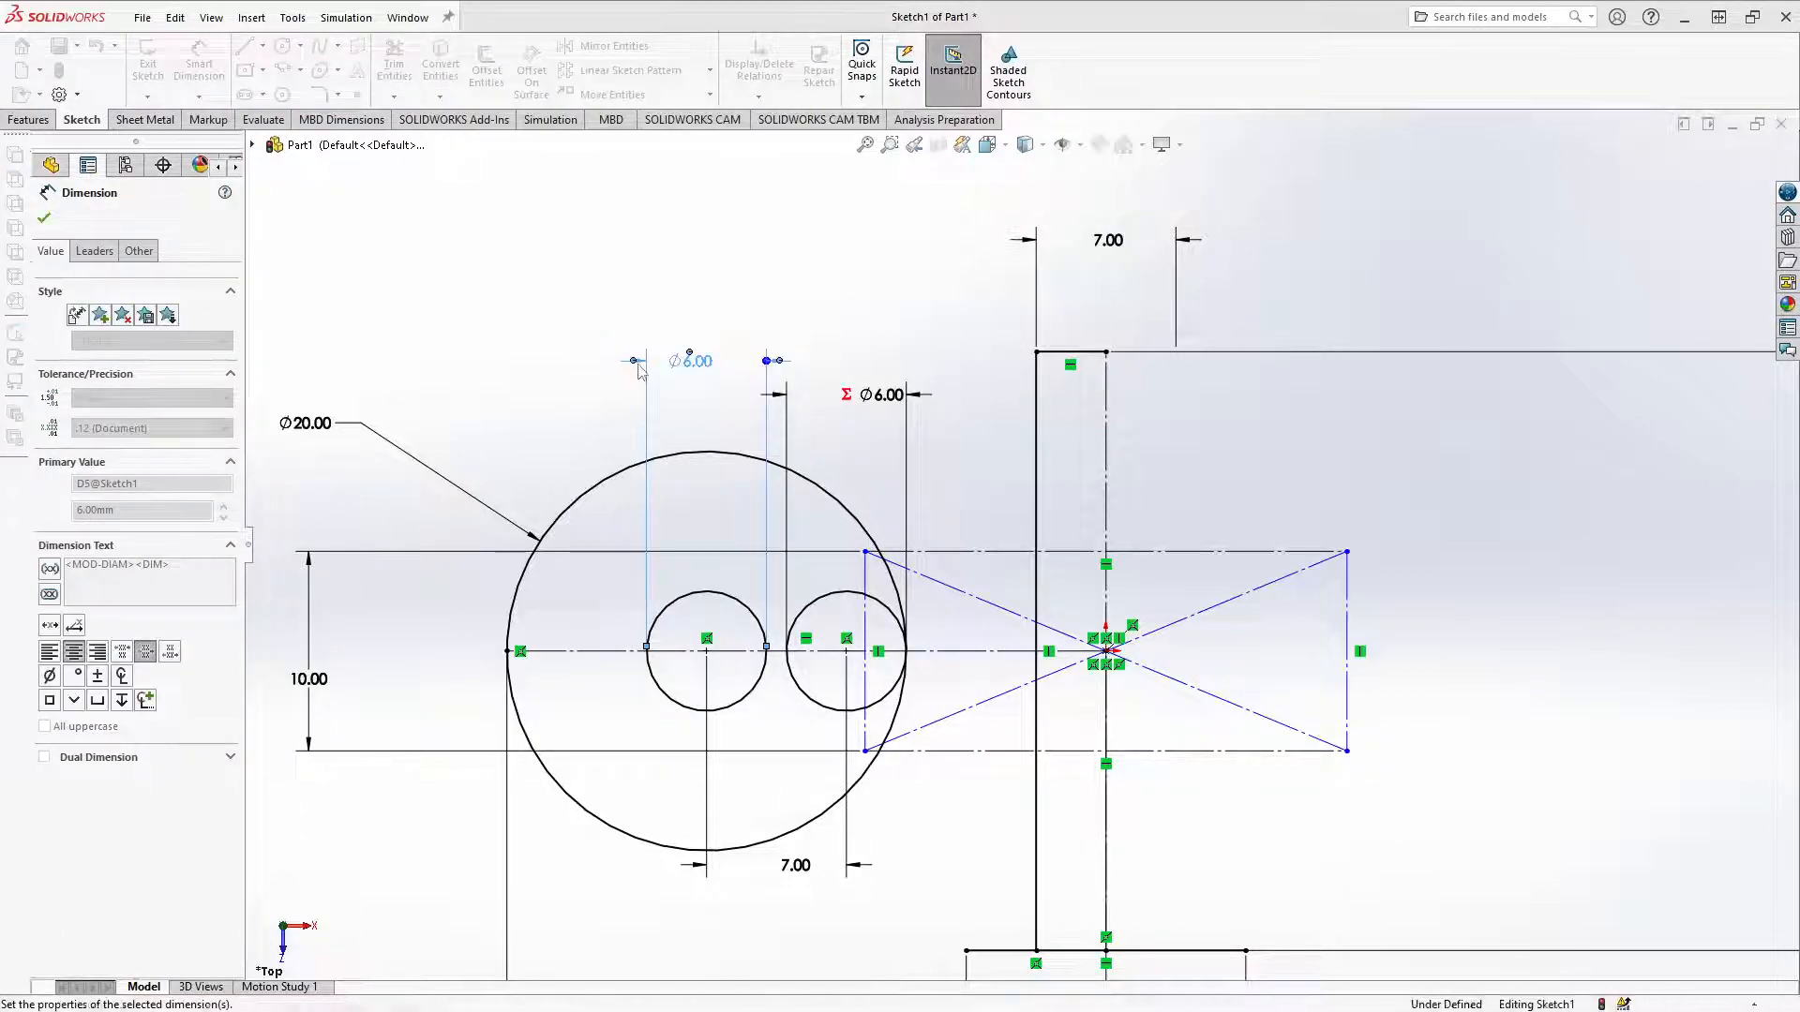
{"action": "key", "text": "Escape"}
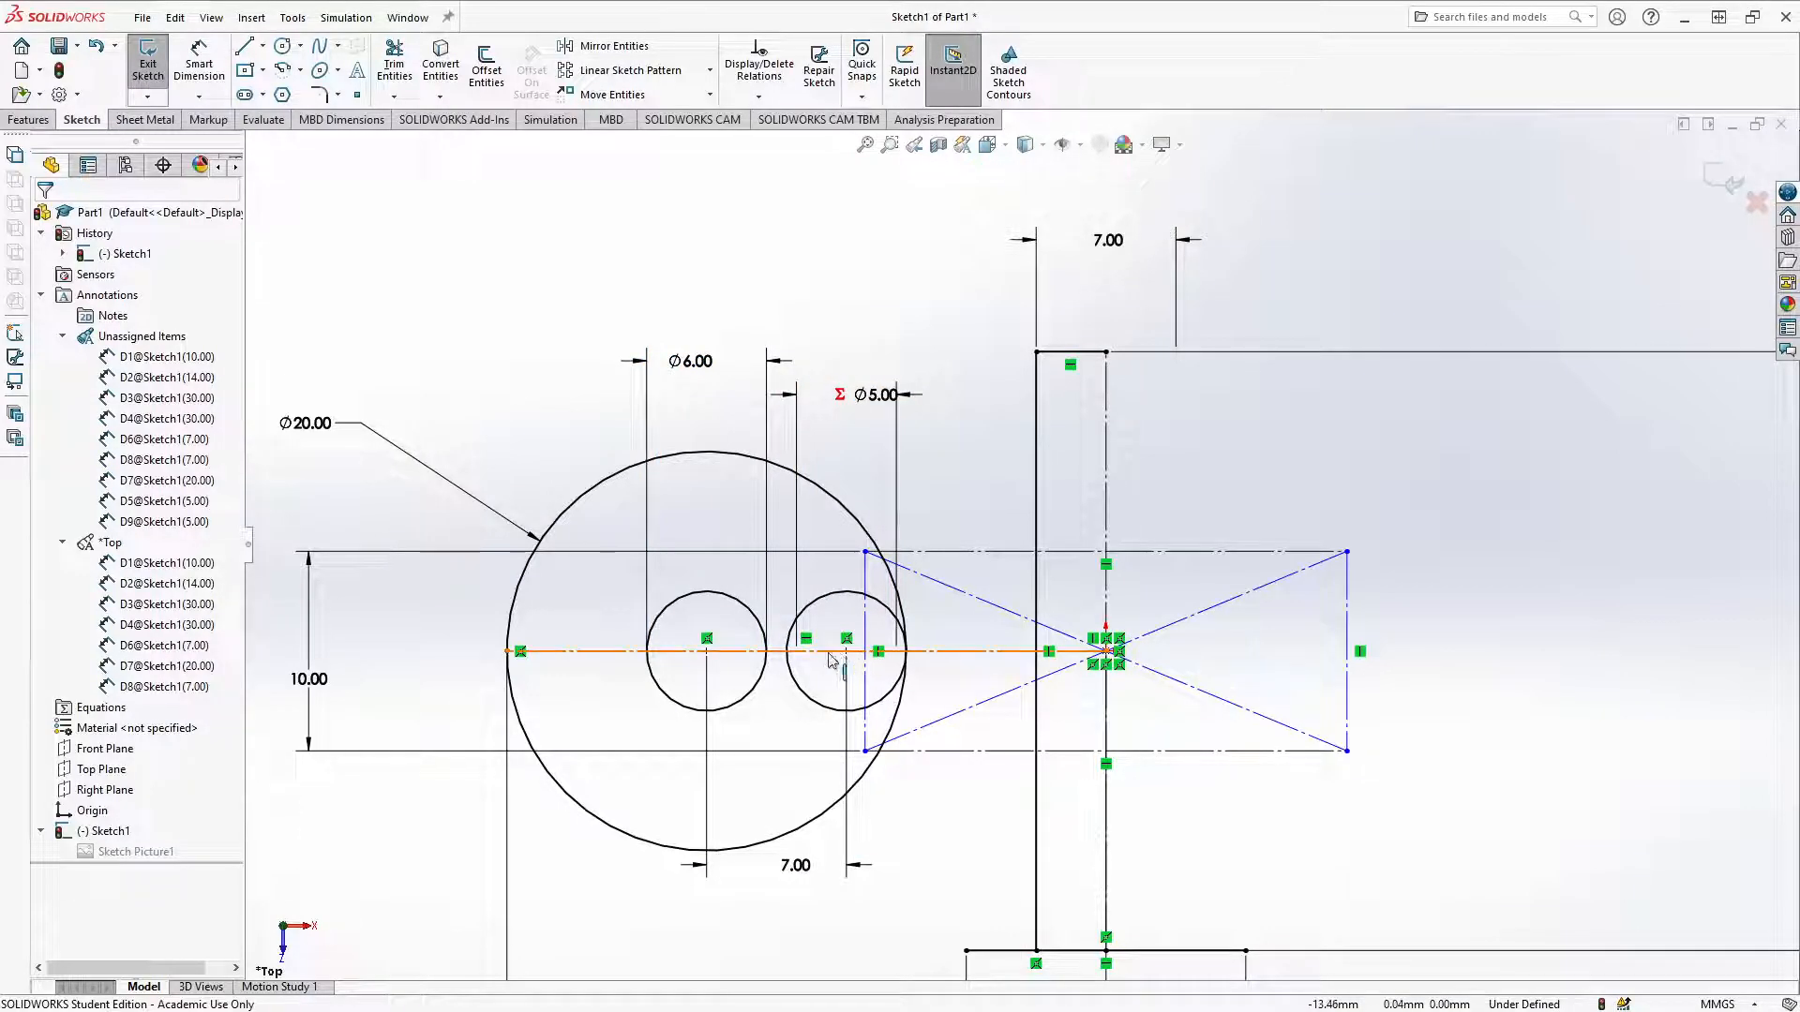
Step: Check the small circles' centre points and examine where the right small circle meets the 20 mm circle
{"action": "left_click", "coordinate": [707, 652]}
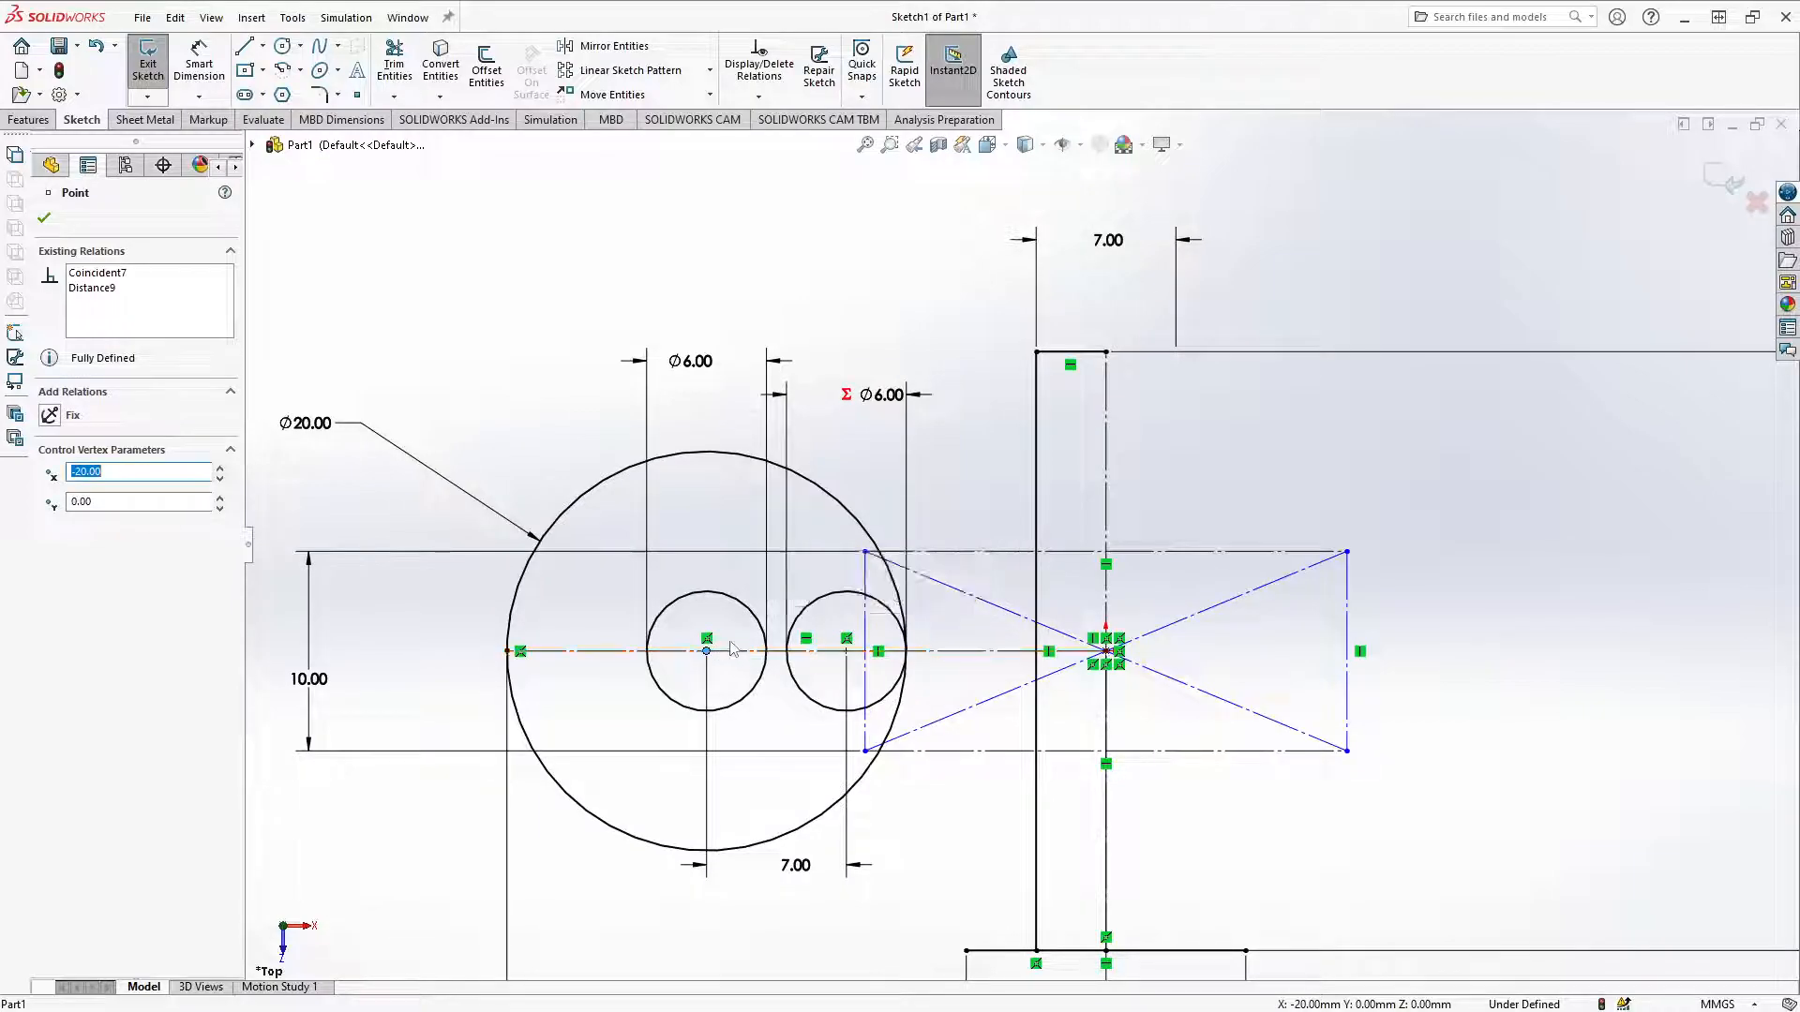
{"action": "left_click_drag", "start_coordinate": [846, 652], "coordinate": [867, 652]}
{"action": "left_click", "coordinate": [592, 378]}
{"action": "scroll", "coordinate": [875, 655], "scroll_direction": "down", "scroll_amount": 10}
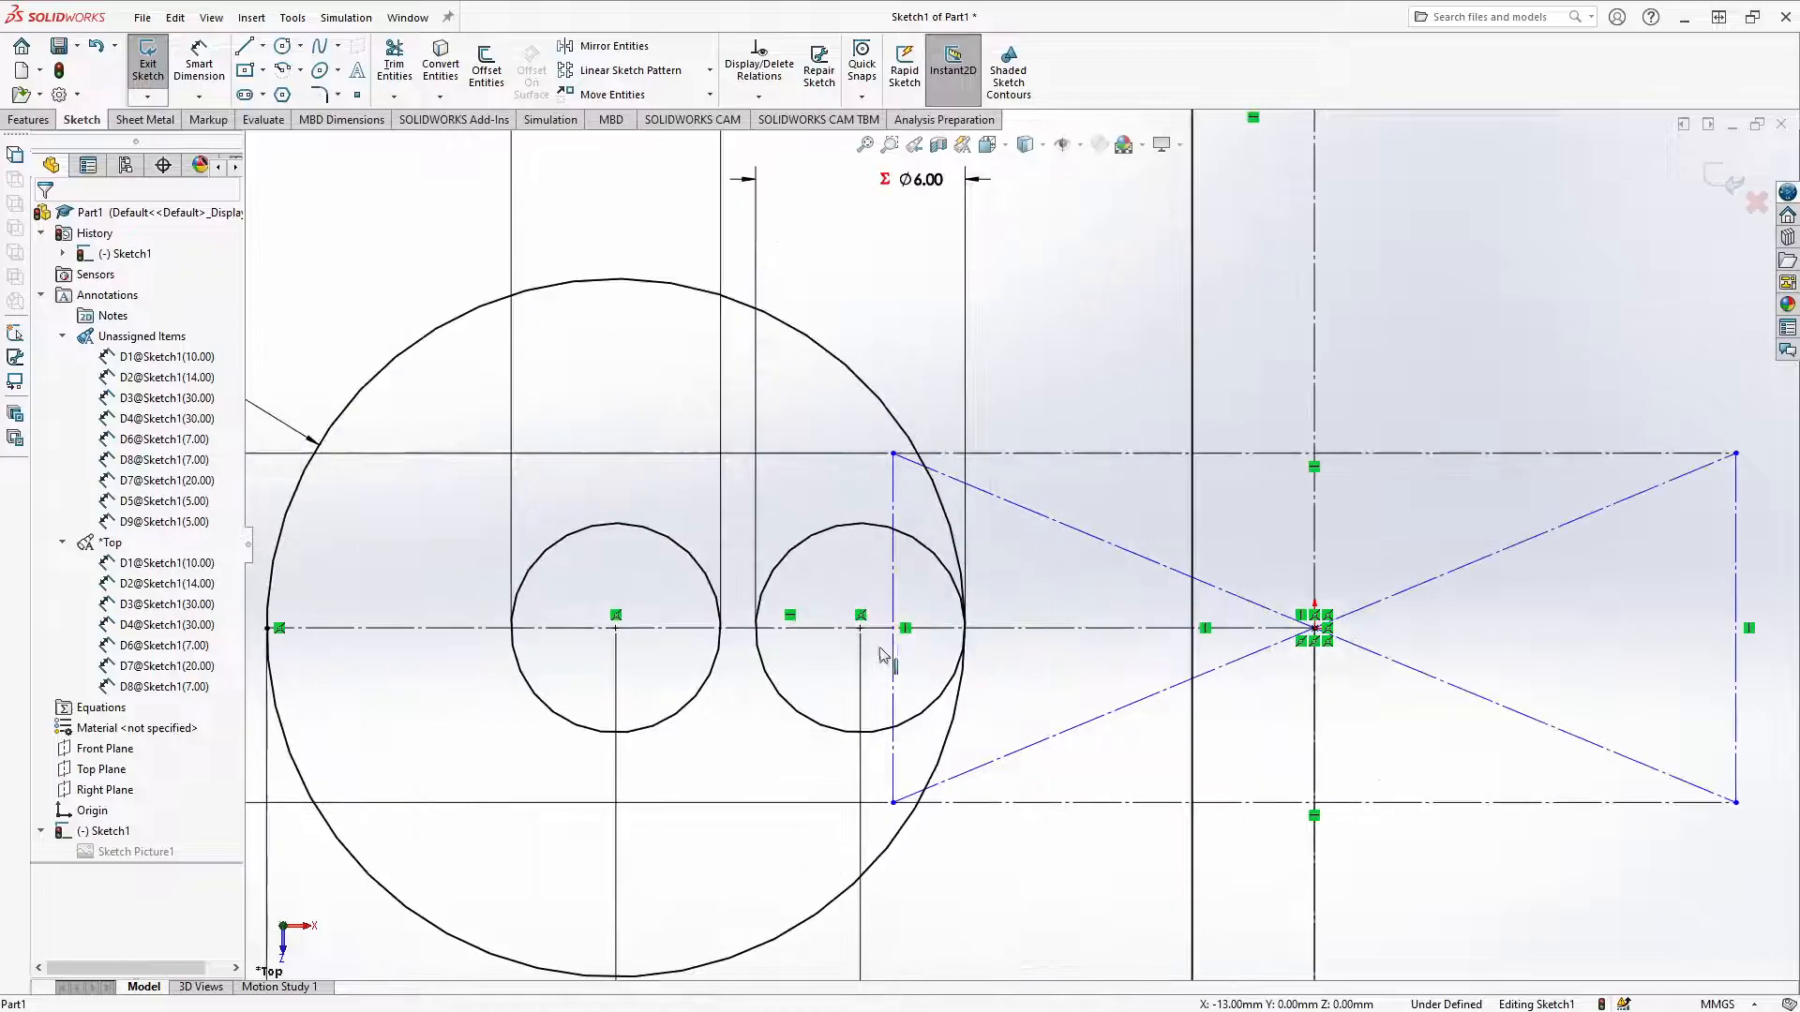
{"action": "scroll", "coordinate": [1048, 568], "scroll_direction": "down", "scroll_amount": 6}
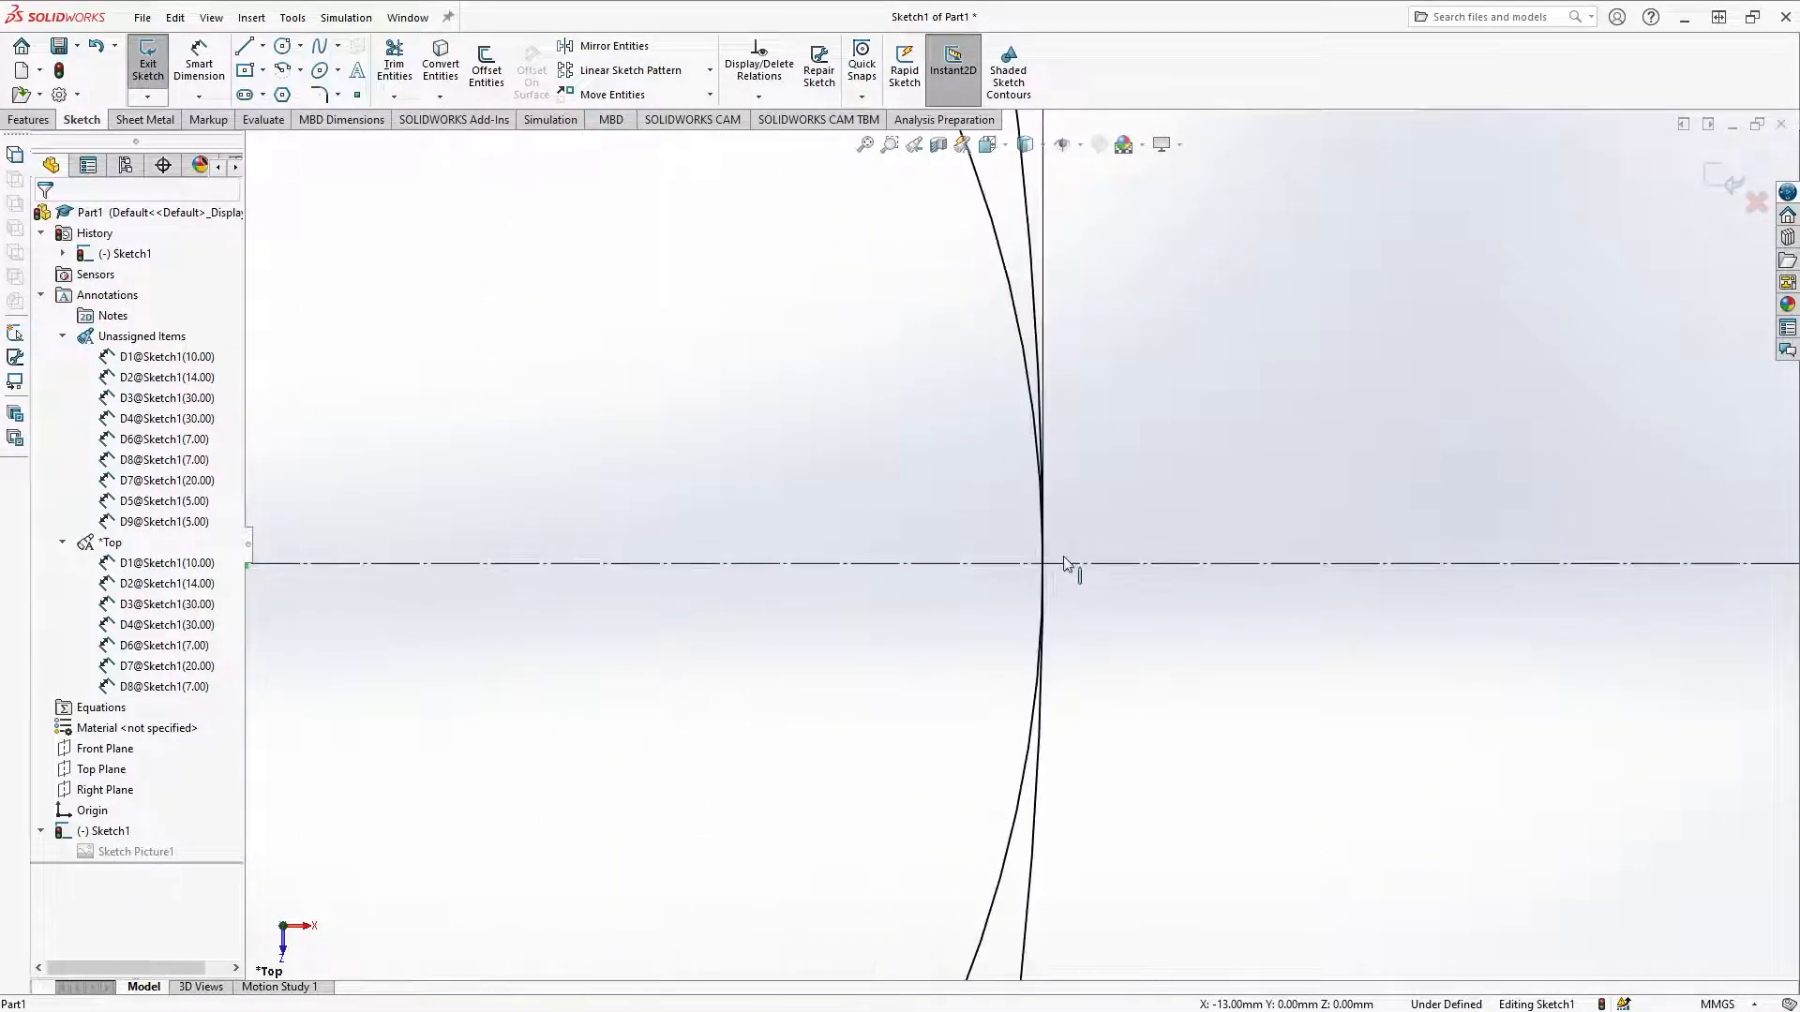
Step: Inspect the contact between the right small circle and the 20 mm circle, together with the small circles' diameter dimensions
{"action": "scroll", "coordinate": [1008, 562], "scroll_direction": "up", "scroll_amount": 12}
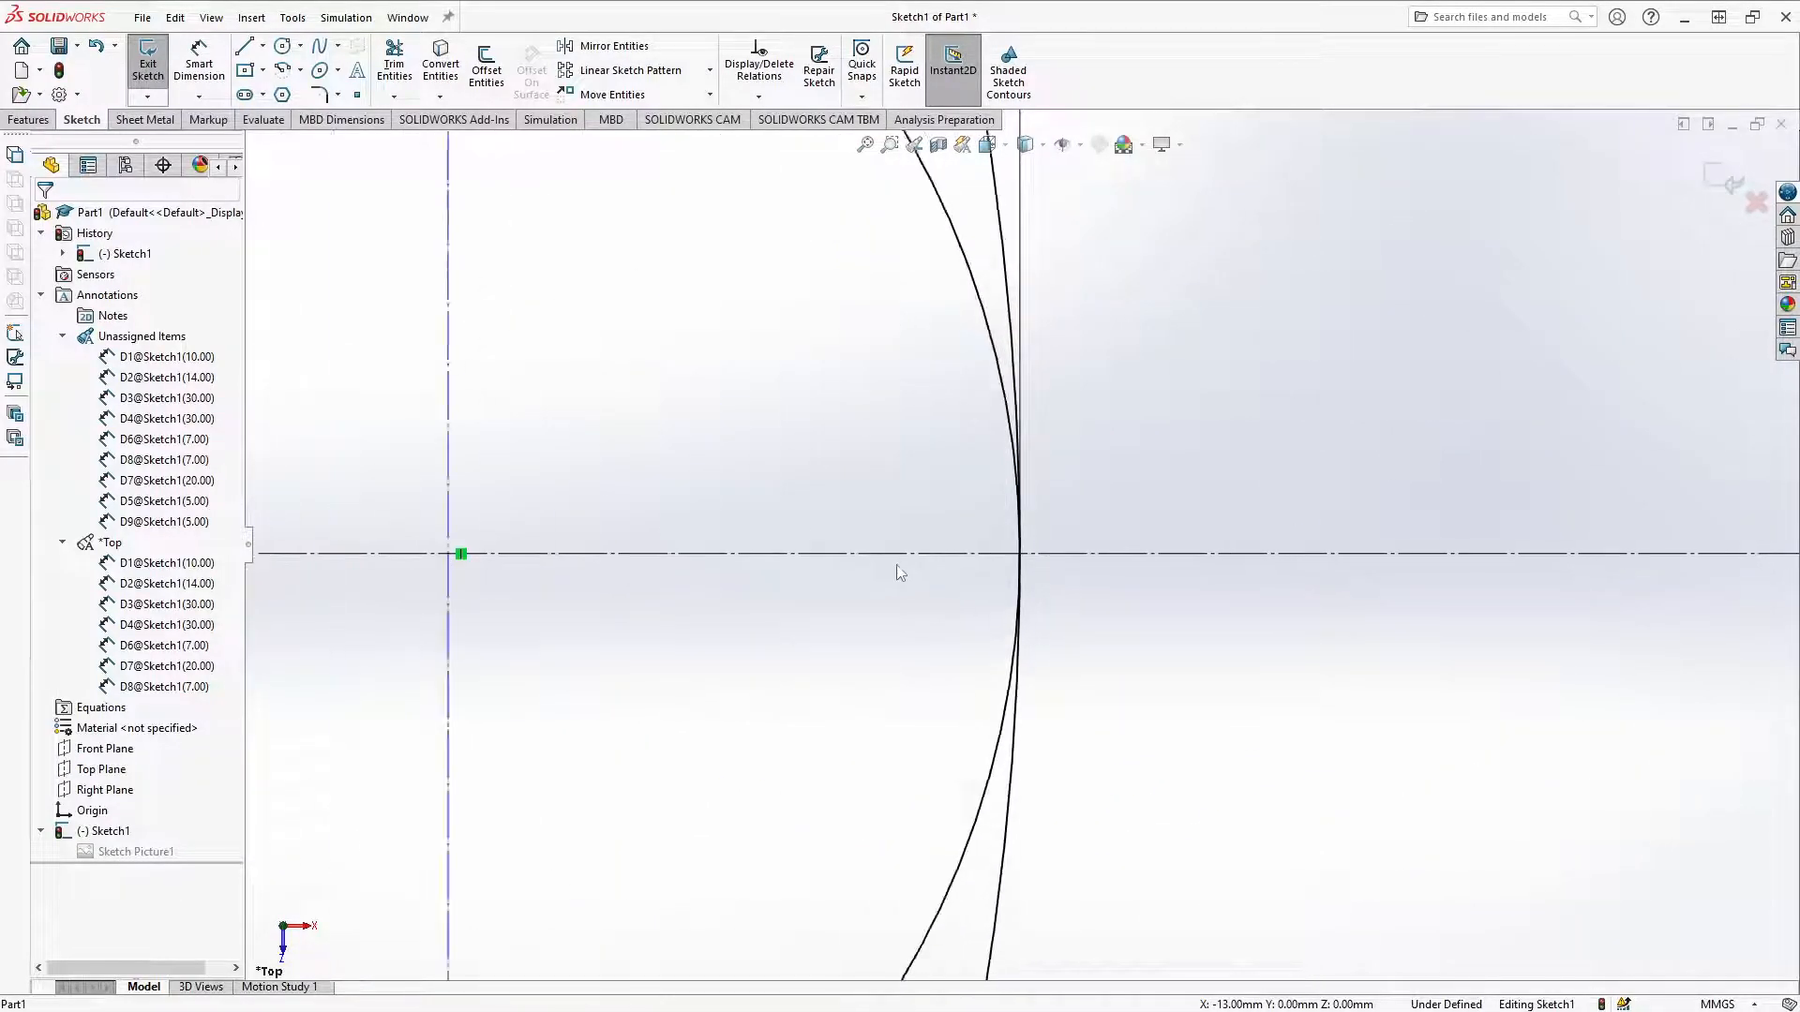
{"action": "scroll", "coordinate": [850, 569], "scroll_direction": "up", "scroll_amount": 5}
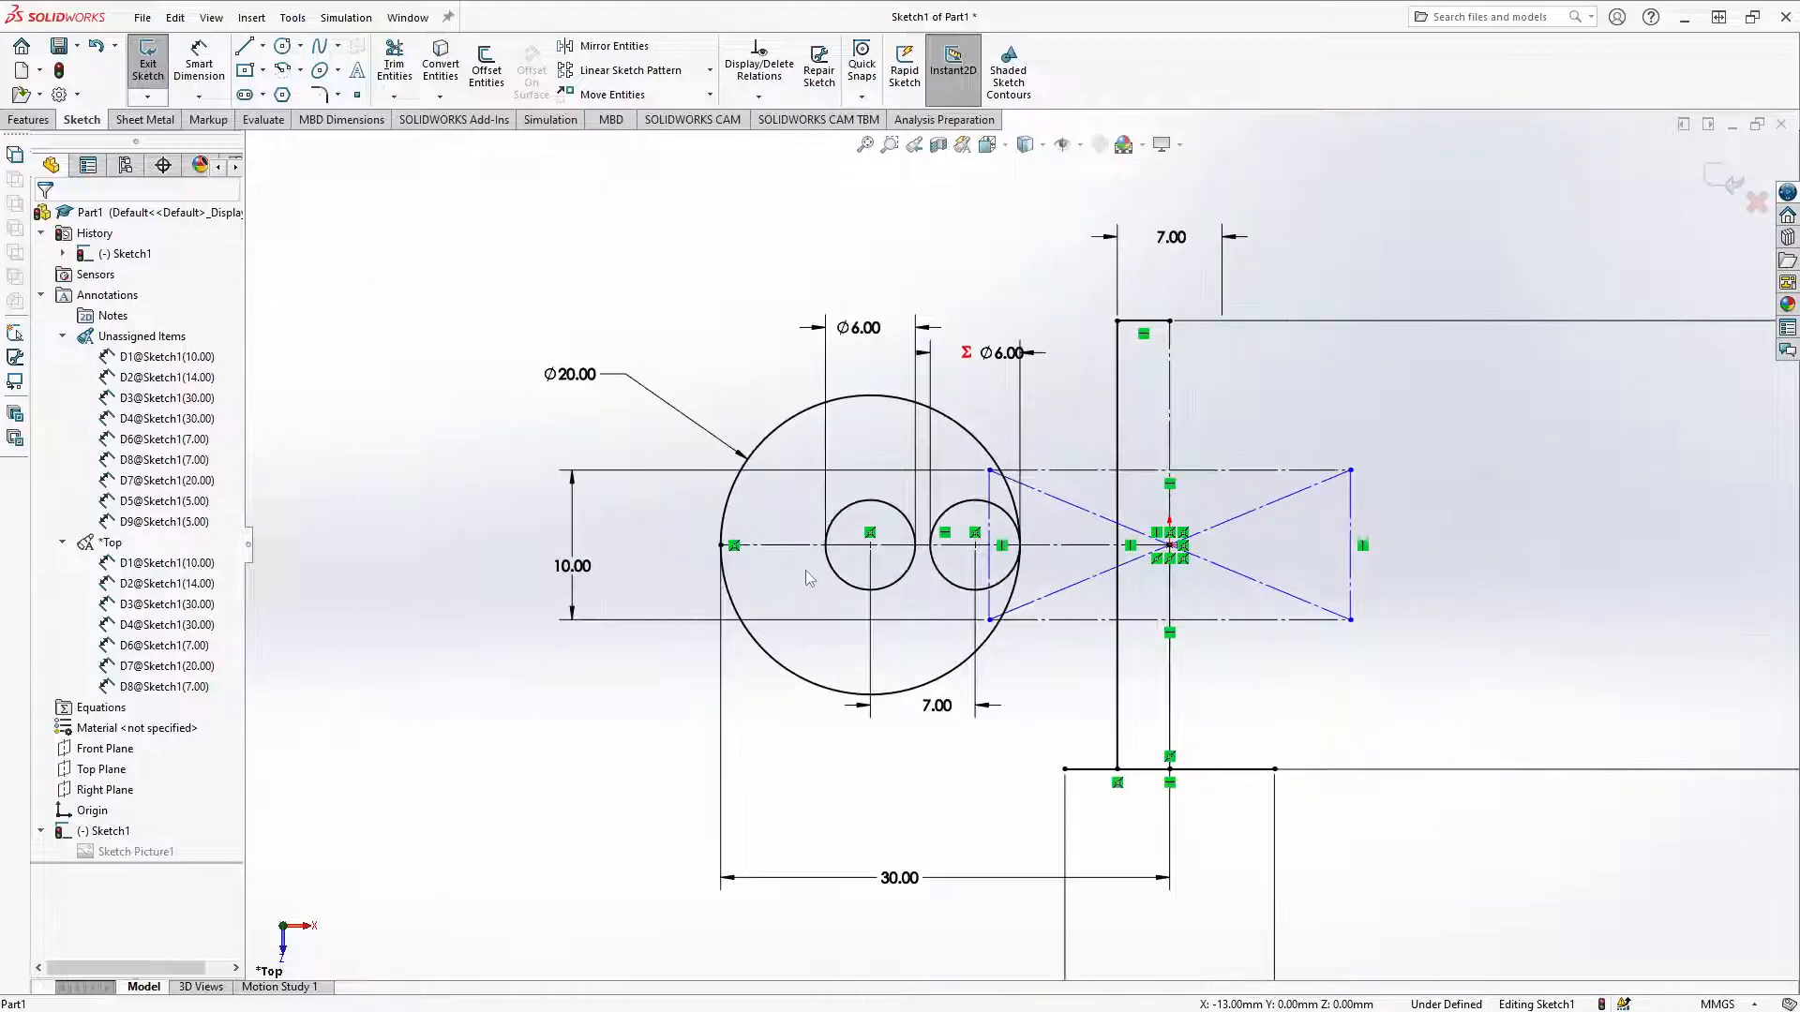
{"action": "scroll", "coordinate": [1061, 547], "scroll_direction": "down", "scroll_amount": 6}
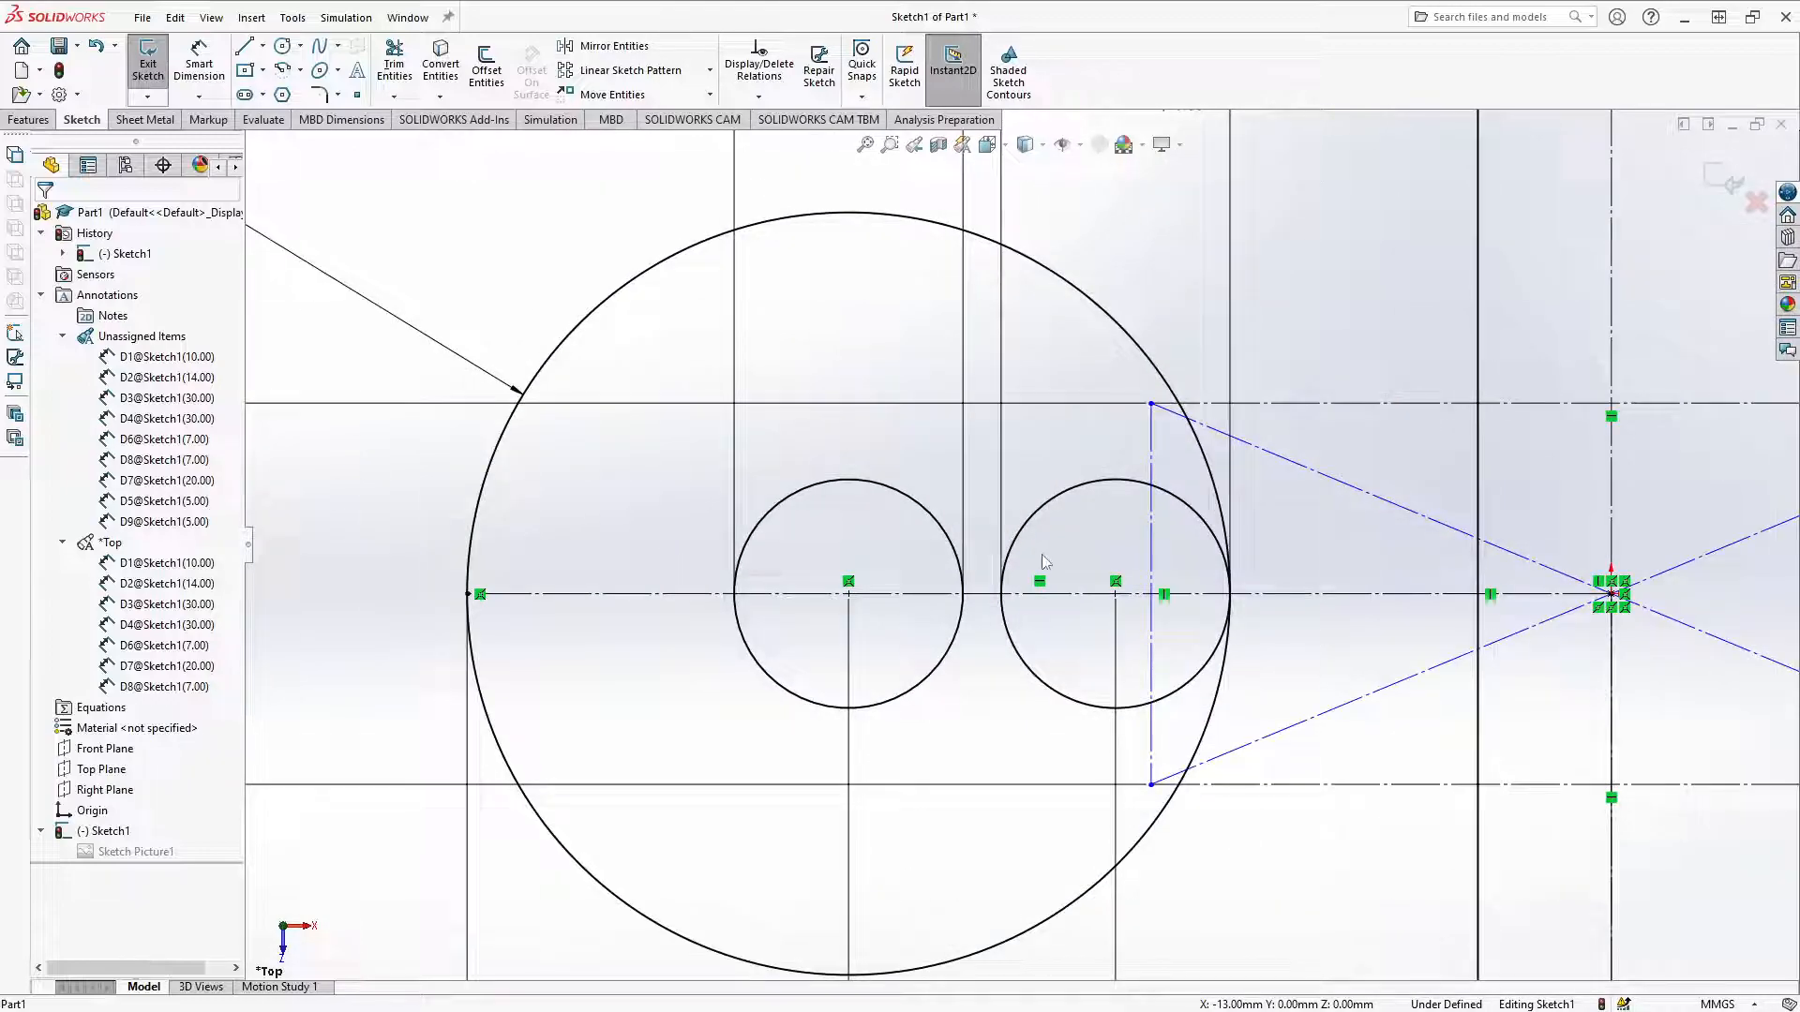
{"action": "scroll", "coordinate": [1043, 561], "scroll_direction": "up", "scroll_amount": 3}
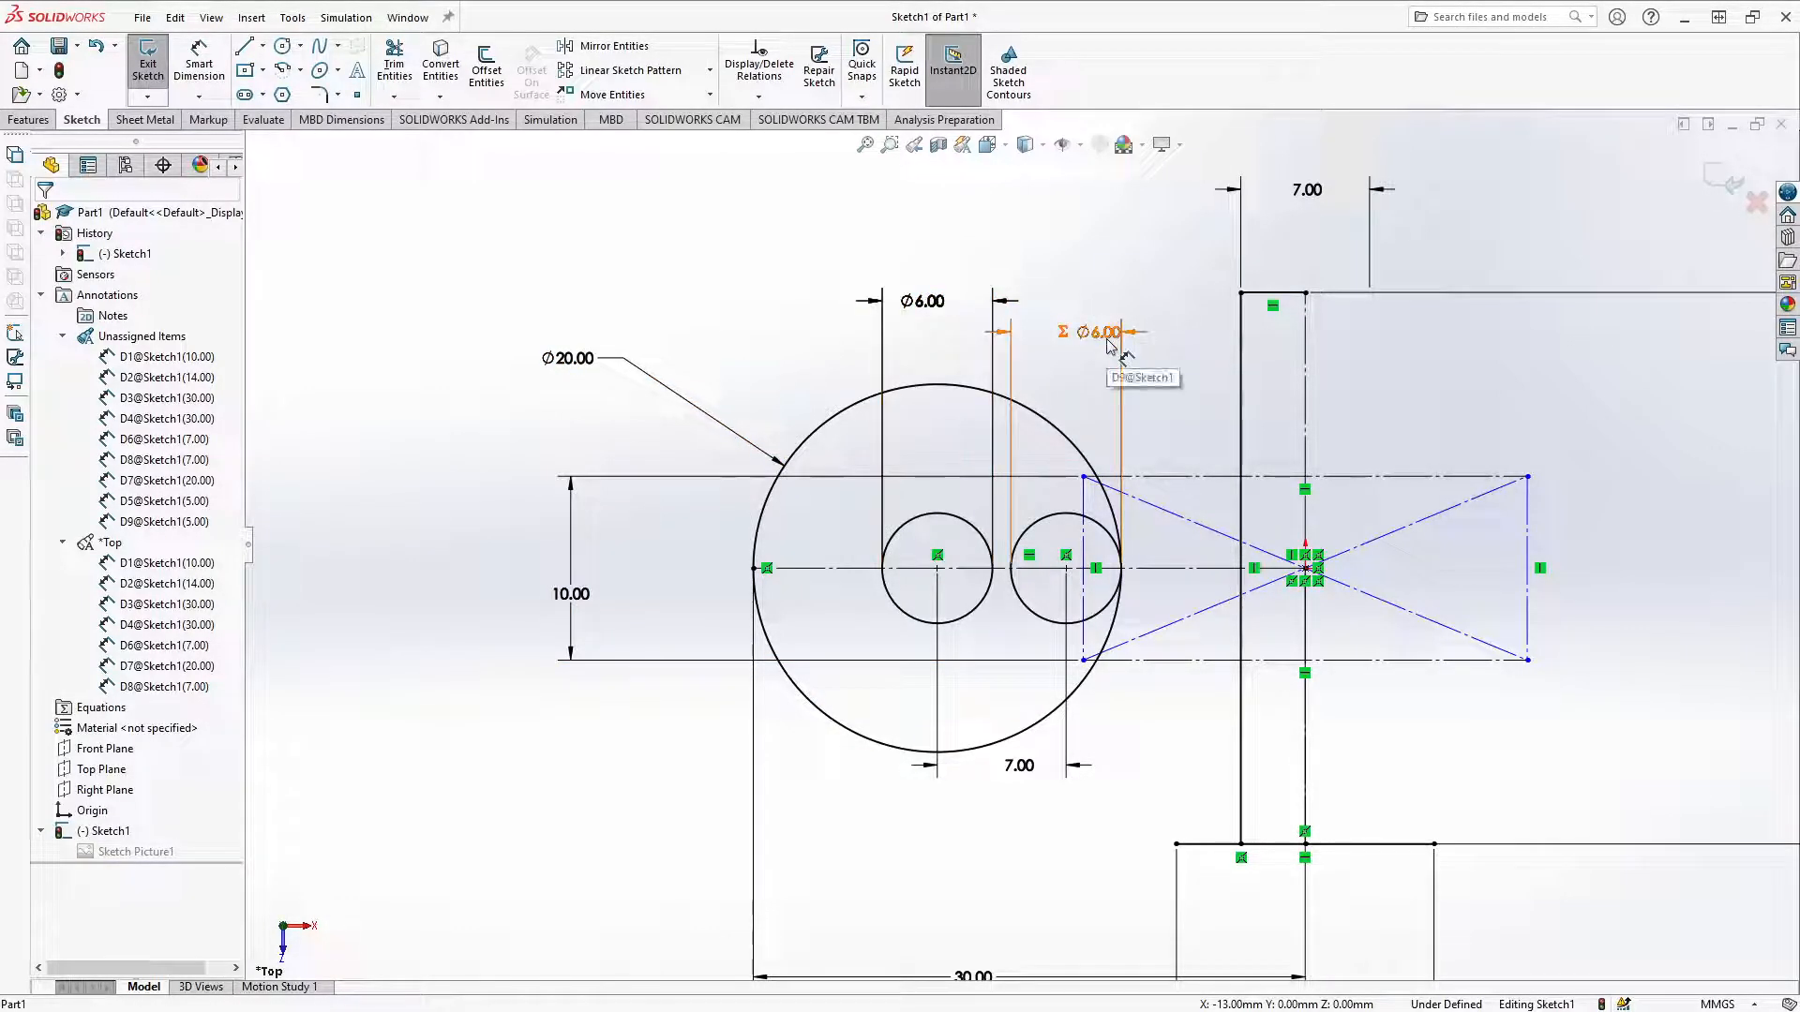
{"action": "scroll", "coordinate": [1122, 566], "scroll_direction": "down", "scroll_amount": 5}
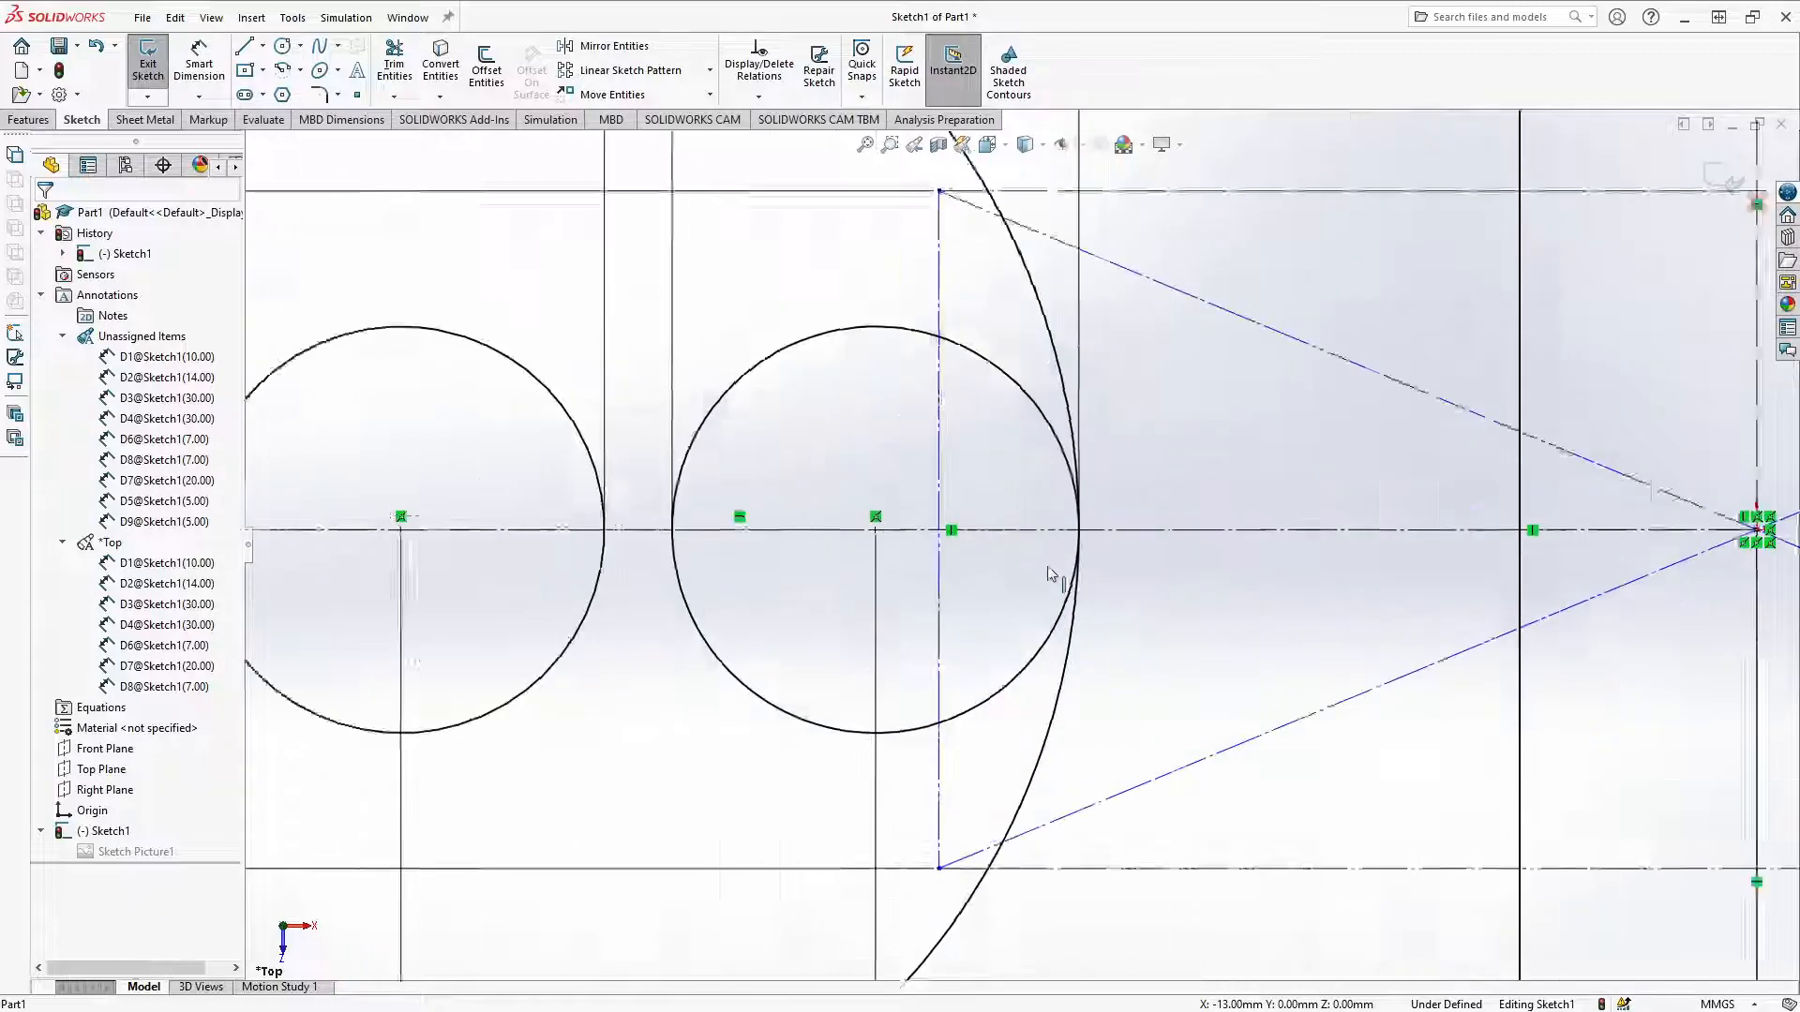
{"action": "scroll", "coordinate": [1113, 494], "scroll_direction": "down", "scroll_amount": 3}
{"action": "scroll", "coordinate": [1082, 649], "scroll_direction": "down", "scroll_amount": 5}
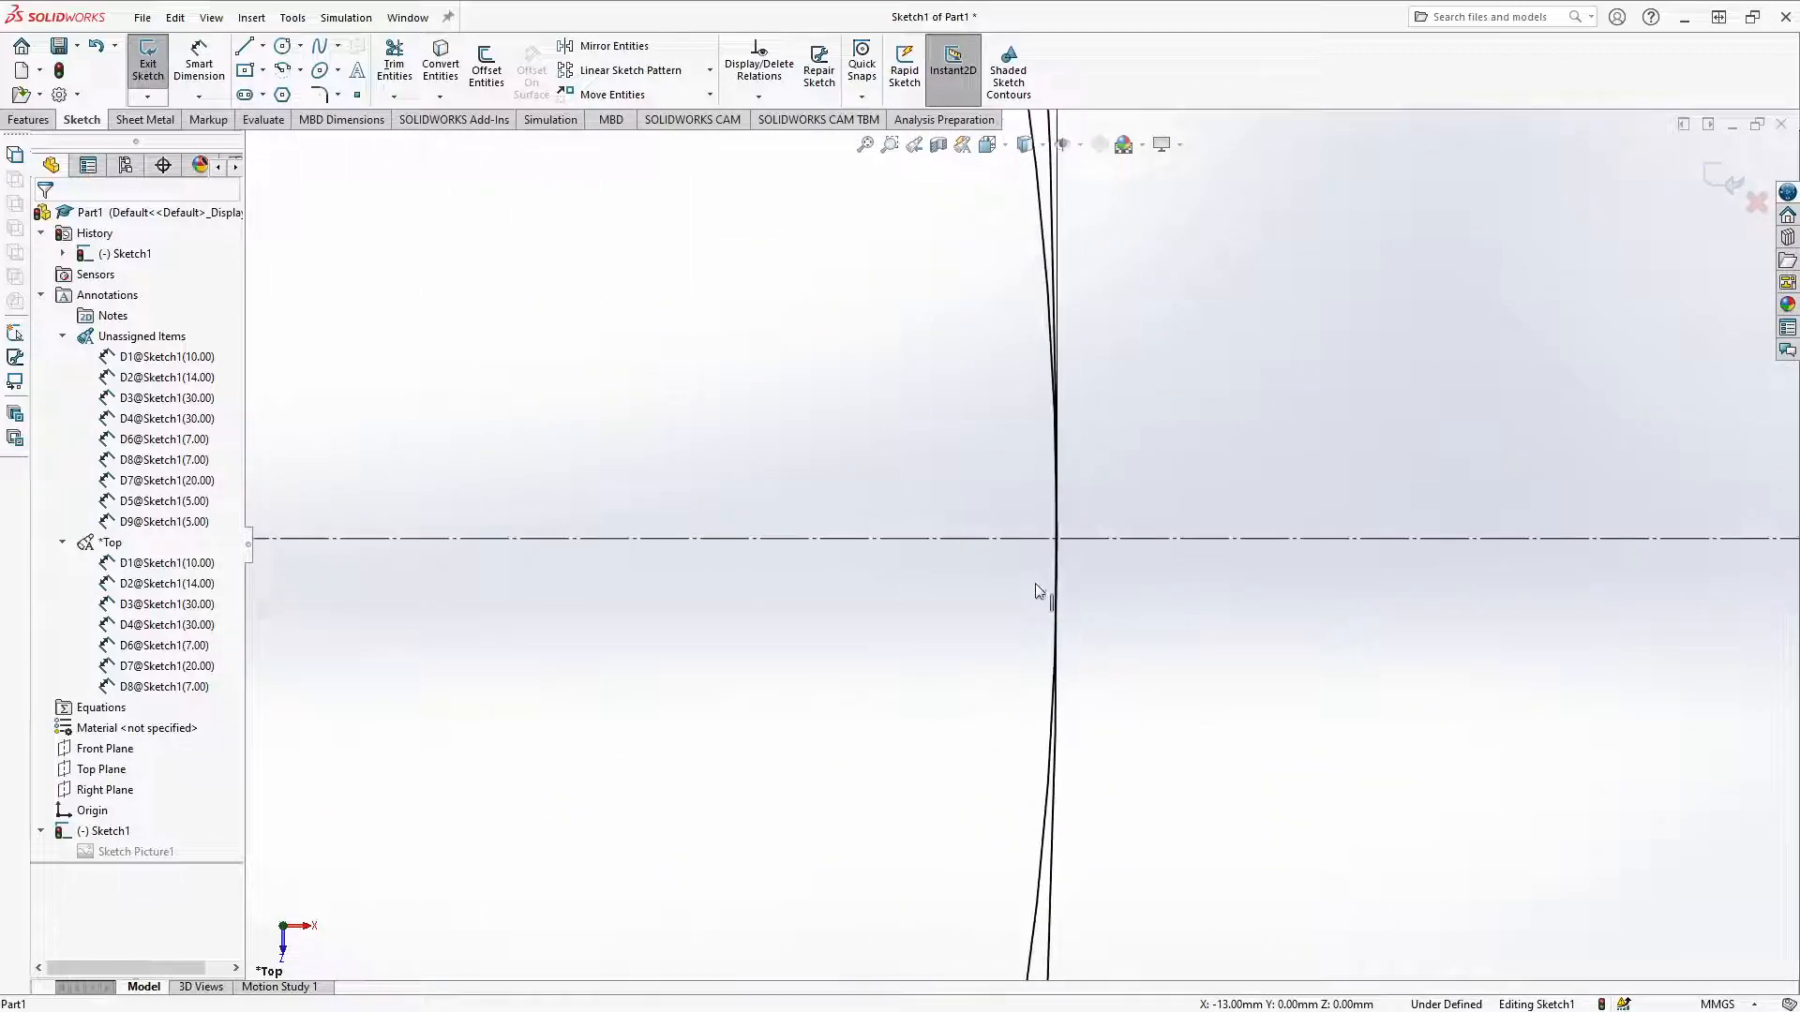
{"action": "scroll", "coordinate": [1069, 537], "scroll_direction": "down", "scroll_amount": 5}
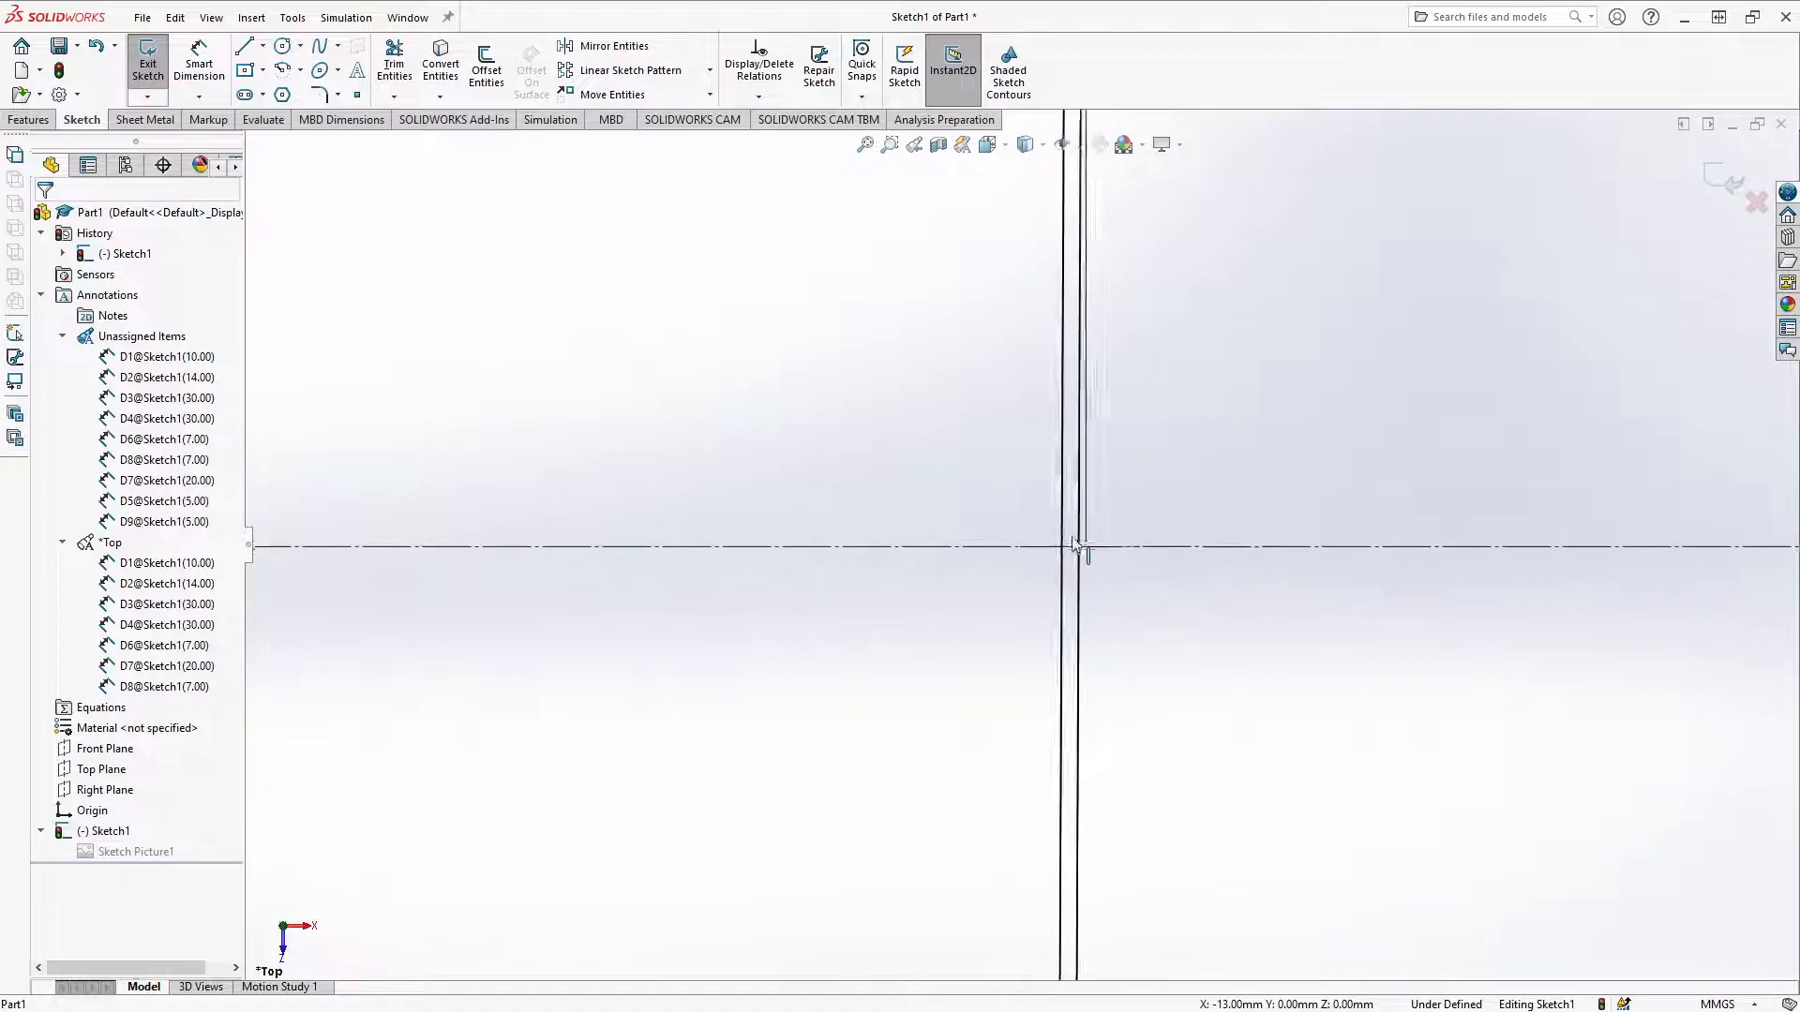
{"action": "scroll", "coordinate": [990, 570], "scroll_direction": "up", "scroll_amount": 7}
{"action": "scroll", "coordinate": [975, 563], "scroll_direction": "up", "scroll_amount": 8}
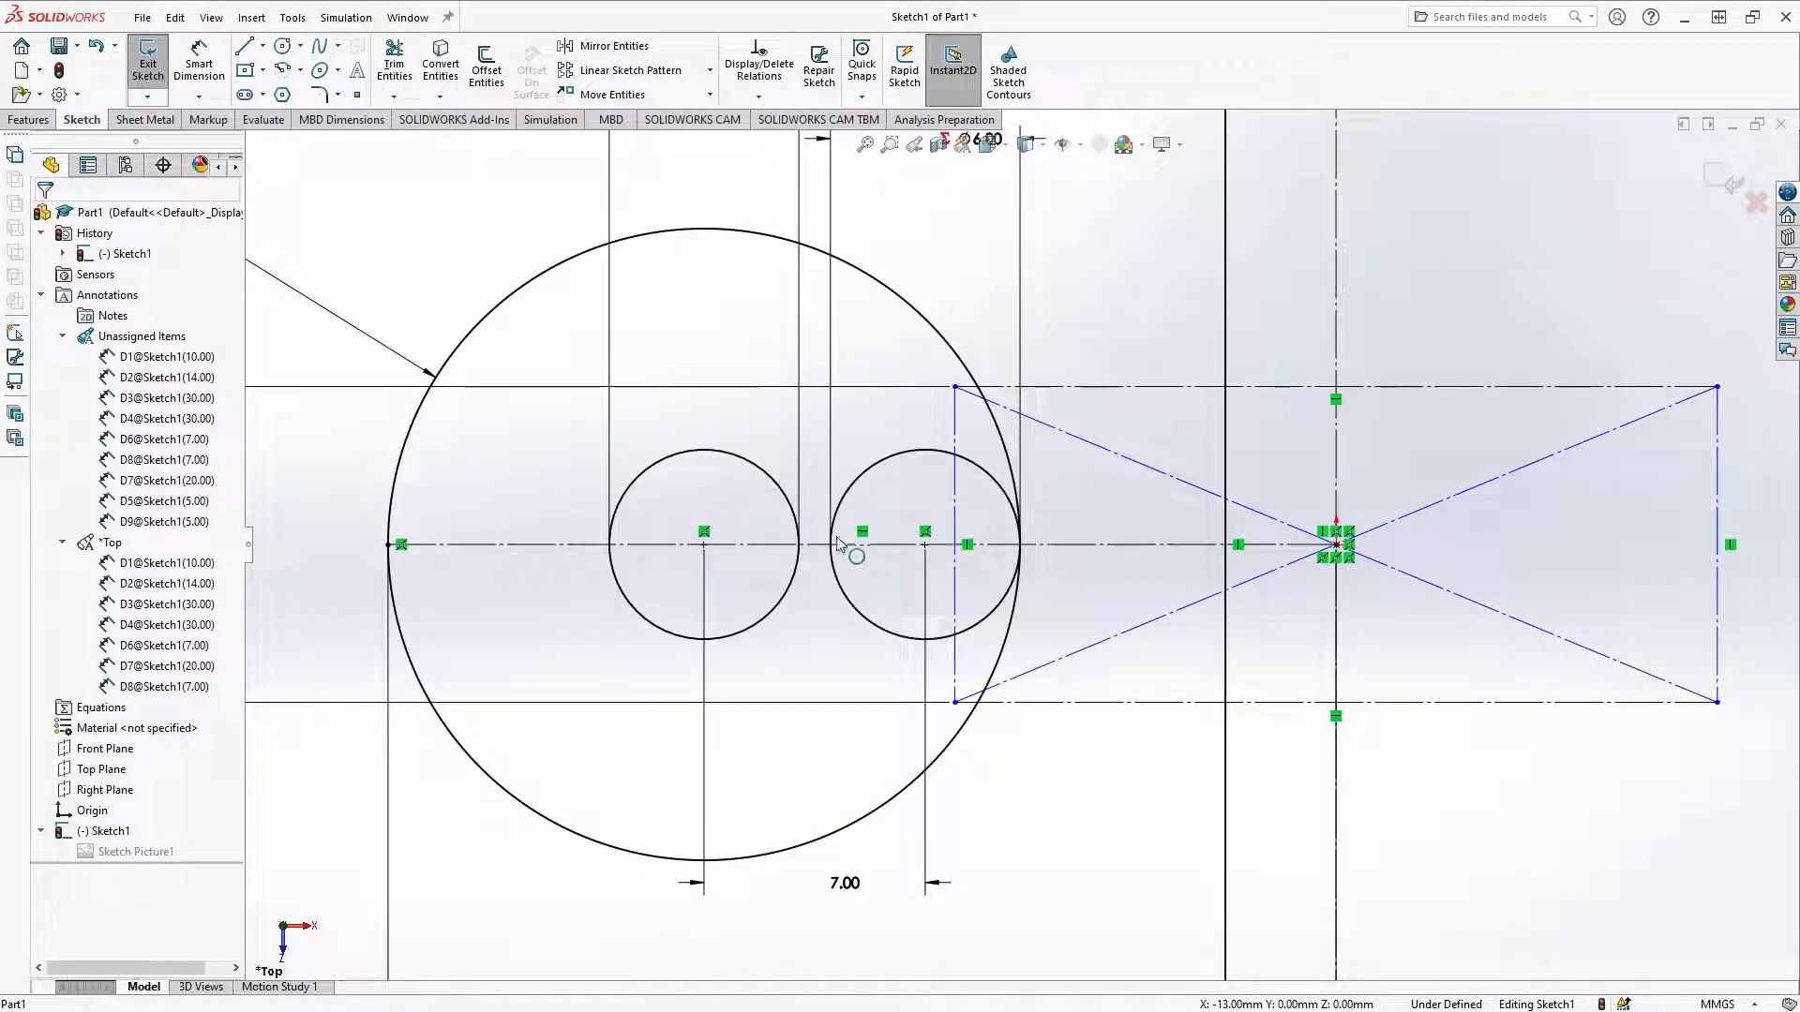
{"action": "scroll", "coordinate": [853, 553], "scroll_direction": "up", "scroll_amount": 4}
{"action": "scroll", "coordinate": [879, 497], "scroll_direction": "down", "scroll_amount": 3}
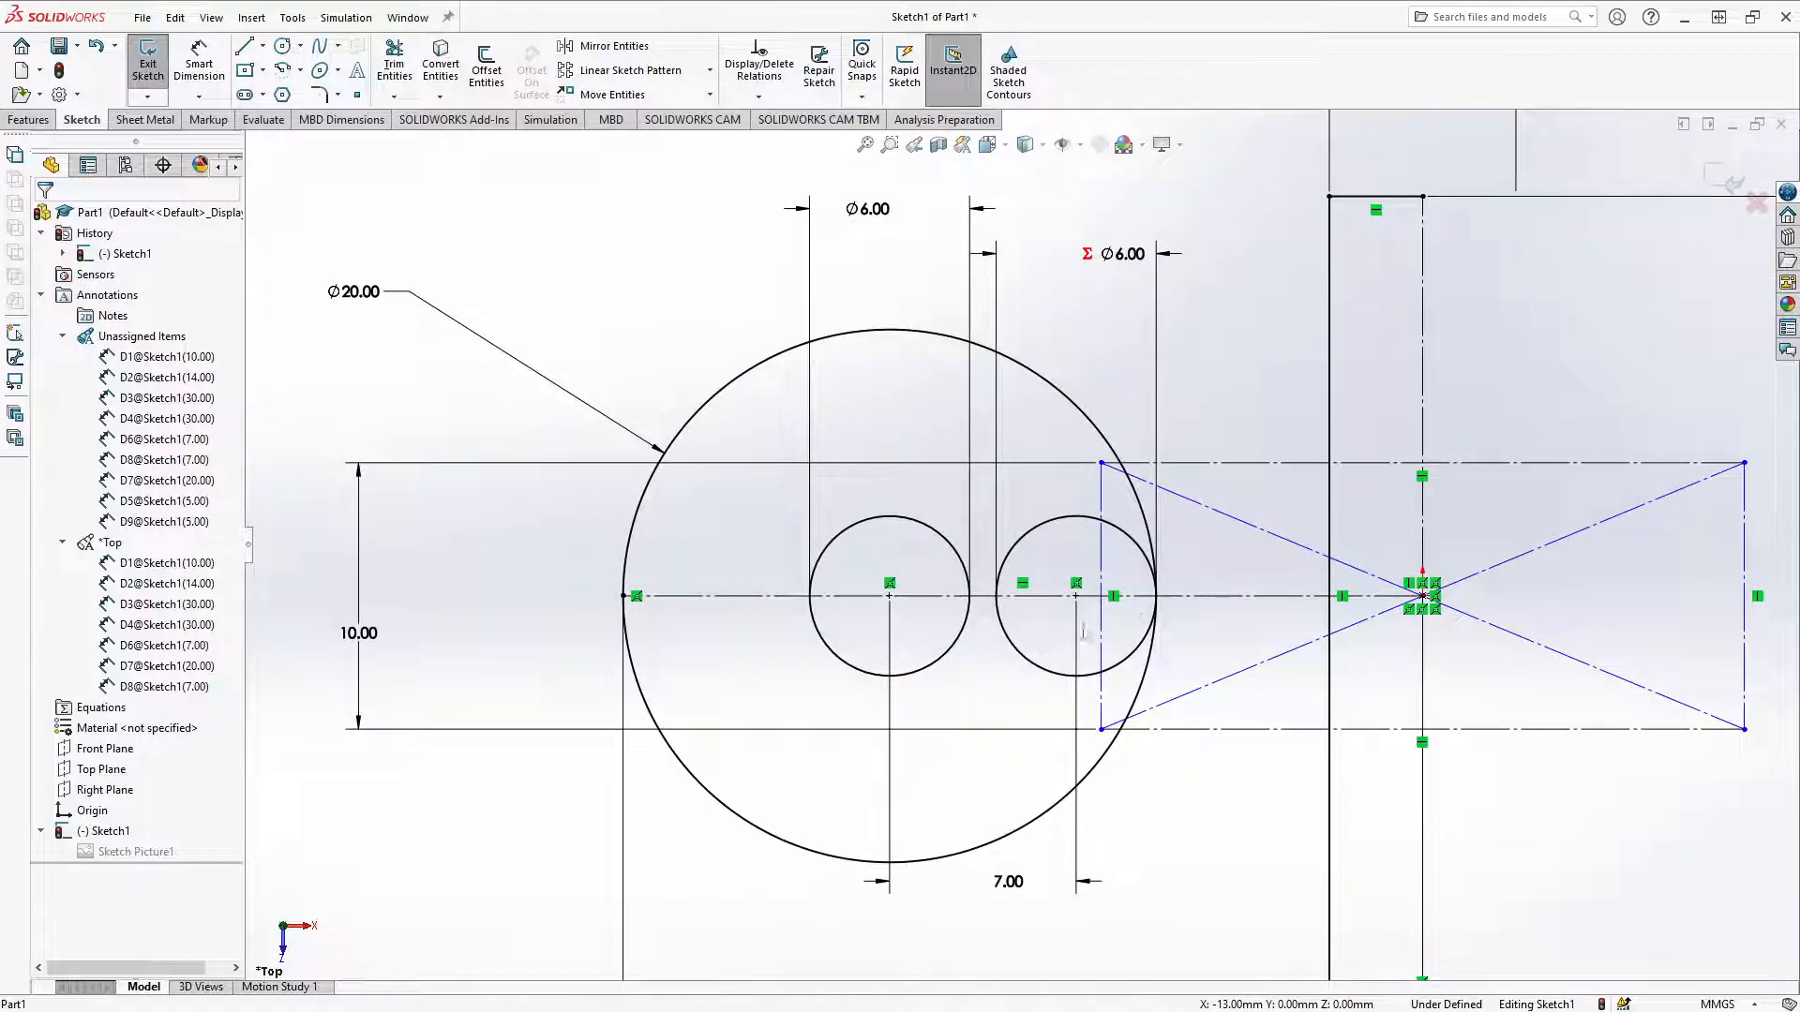
{"action": "scroll", "coordinate": [1027, 561], "scroll_direction": "up", "scroll_amount": 4}
{"action": "scroll", "coordinate": [1012, 563], "scroll_direction": "down", "scroll_amount": 4}
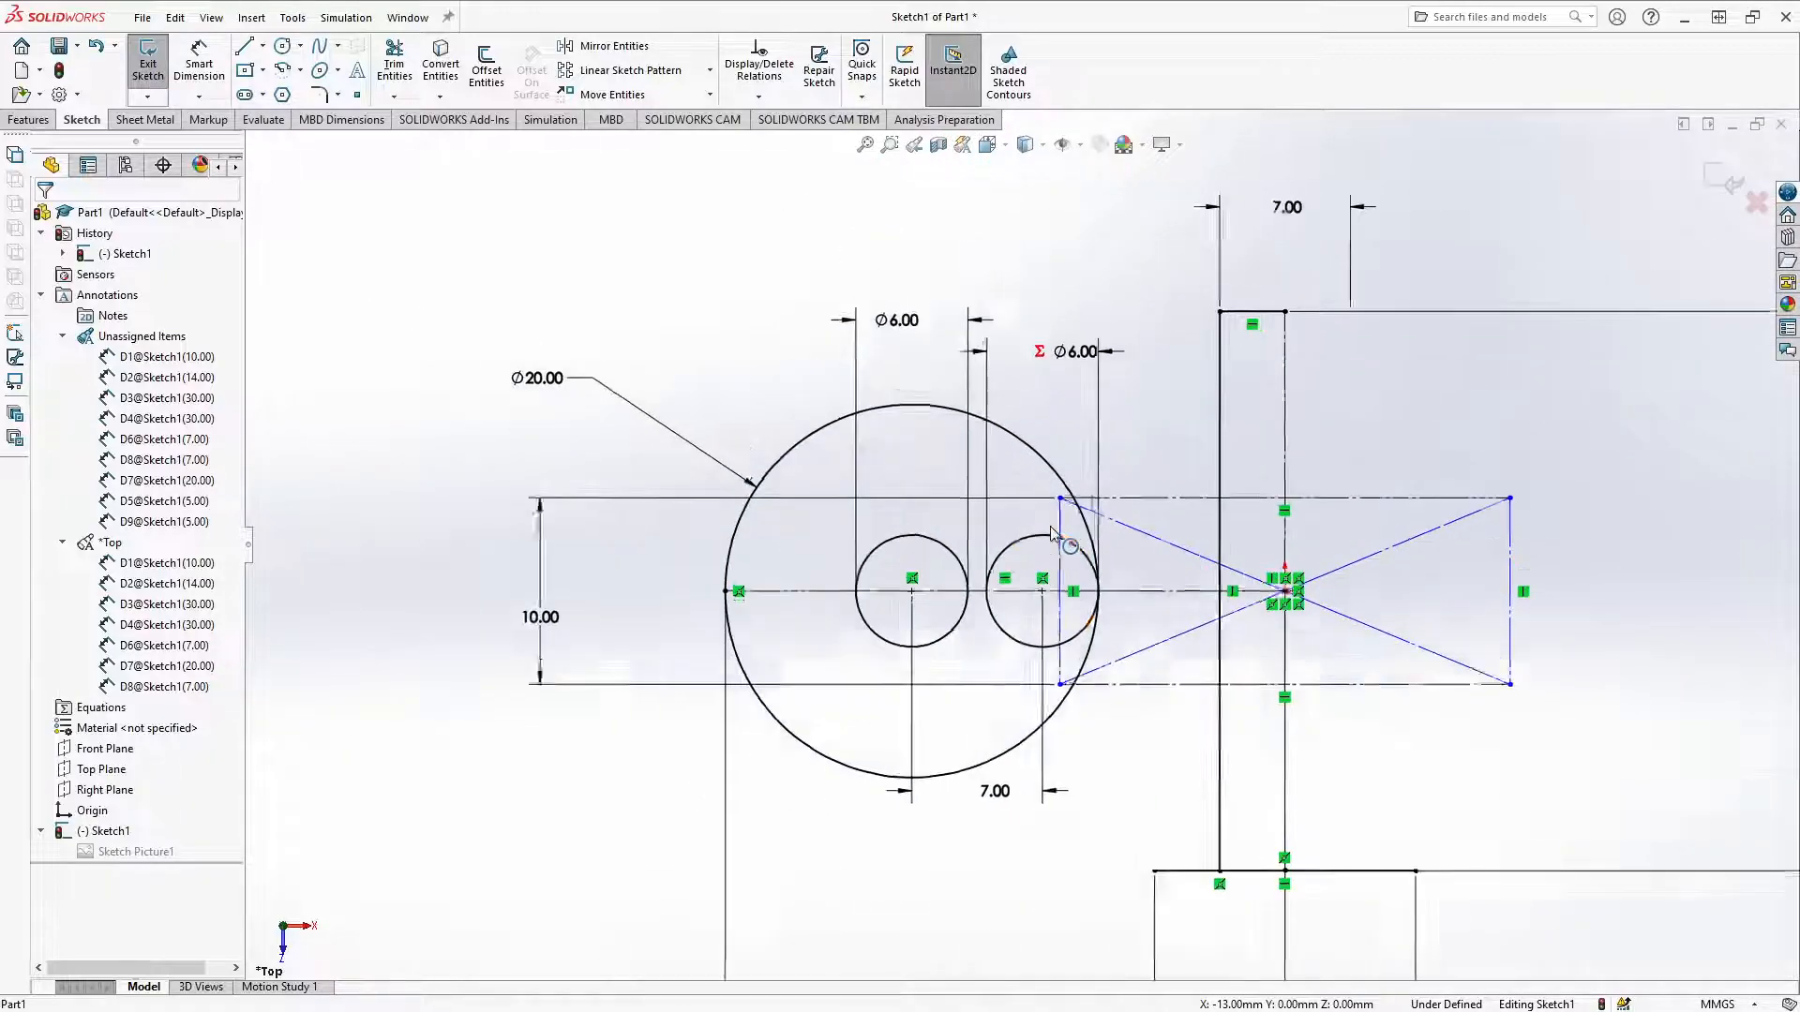
Step: Sketch a slanted line about 15.8 mm long below the 20 mm circle, sloping down towards the 14 mm base line
{"action": "scroll", "coordinate": [937, 563], "scroll_direction": "up", "scroll_amount": 3}
{"action": "scroll", "coordinate": [984, 609], "scroll_direction": "down", "scroll_amount": 3}
{"action": "scroll", "coordinate": [1048, 774], "scroll_direction": "up", "scroll_amount": 3}
{"action": "scroll", "coordinate": [1048, 773], "scroll_direction": "down", "scroll_amount": 2}
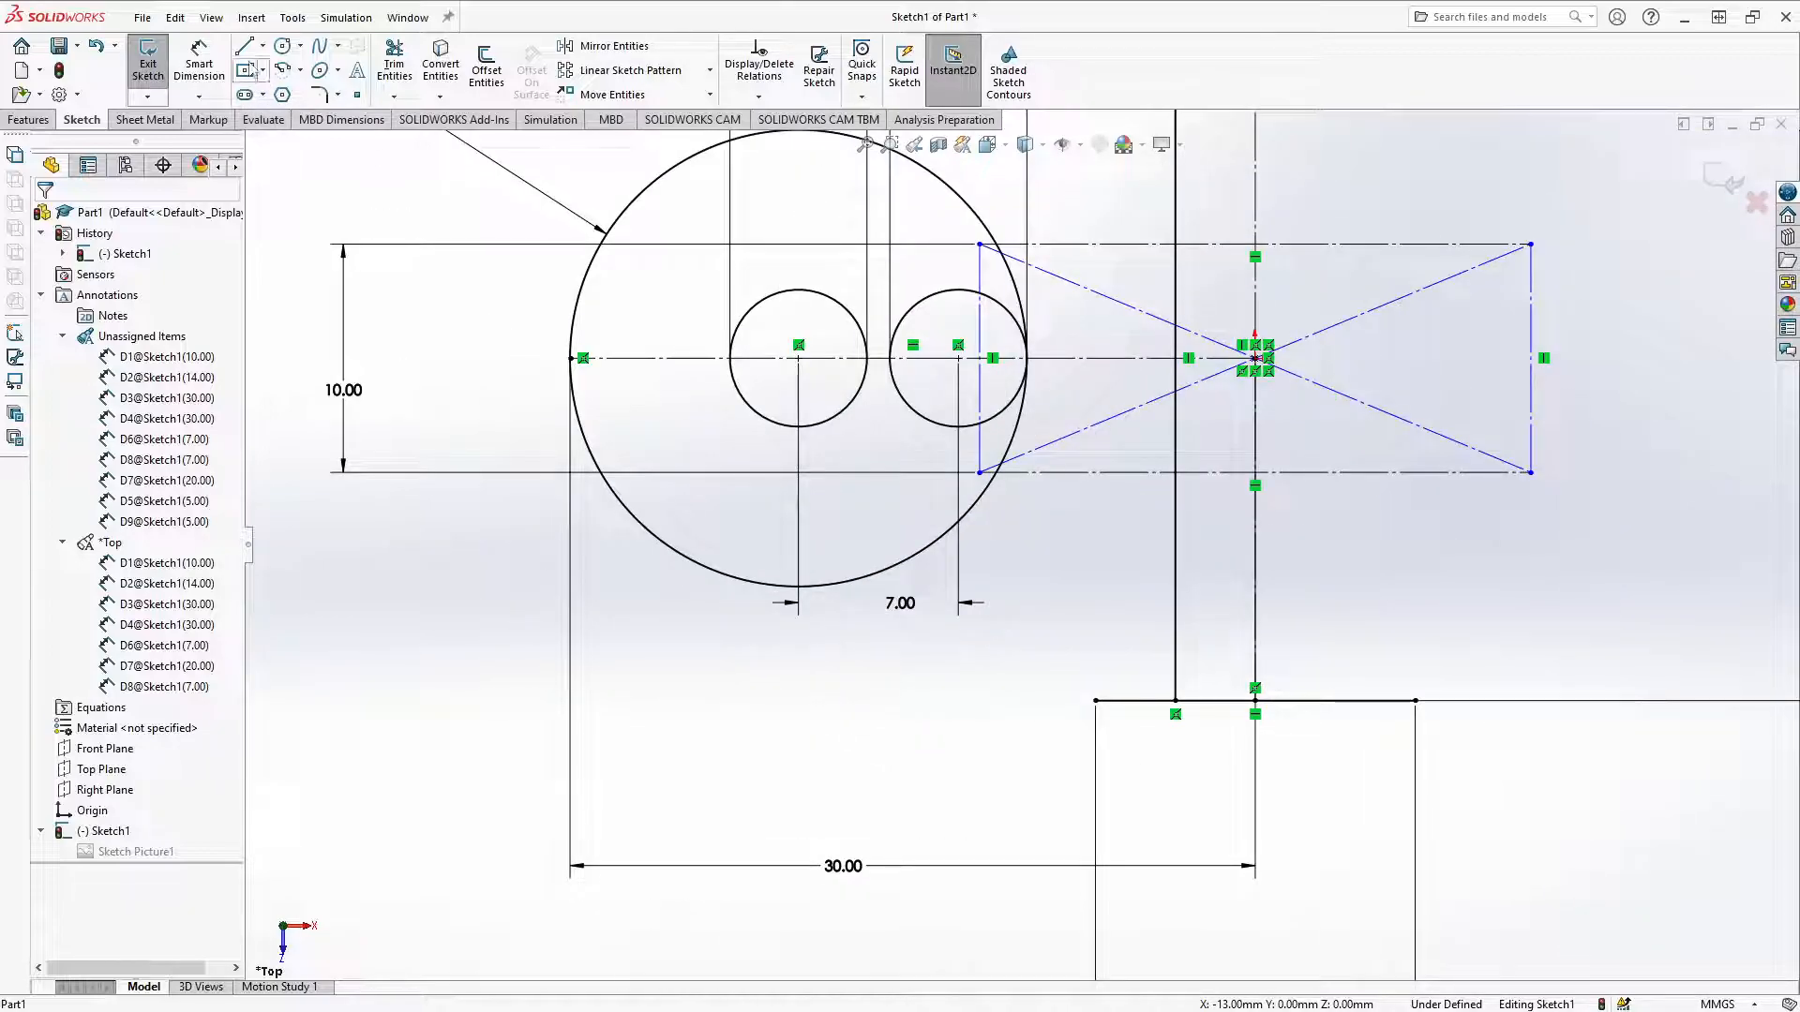
{"action": "left_click", "coordinate": [244, 45]}
{"action": "left_click", "coordinate": [1012, 769]}
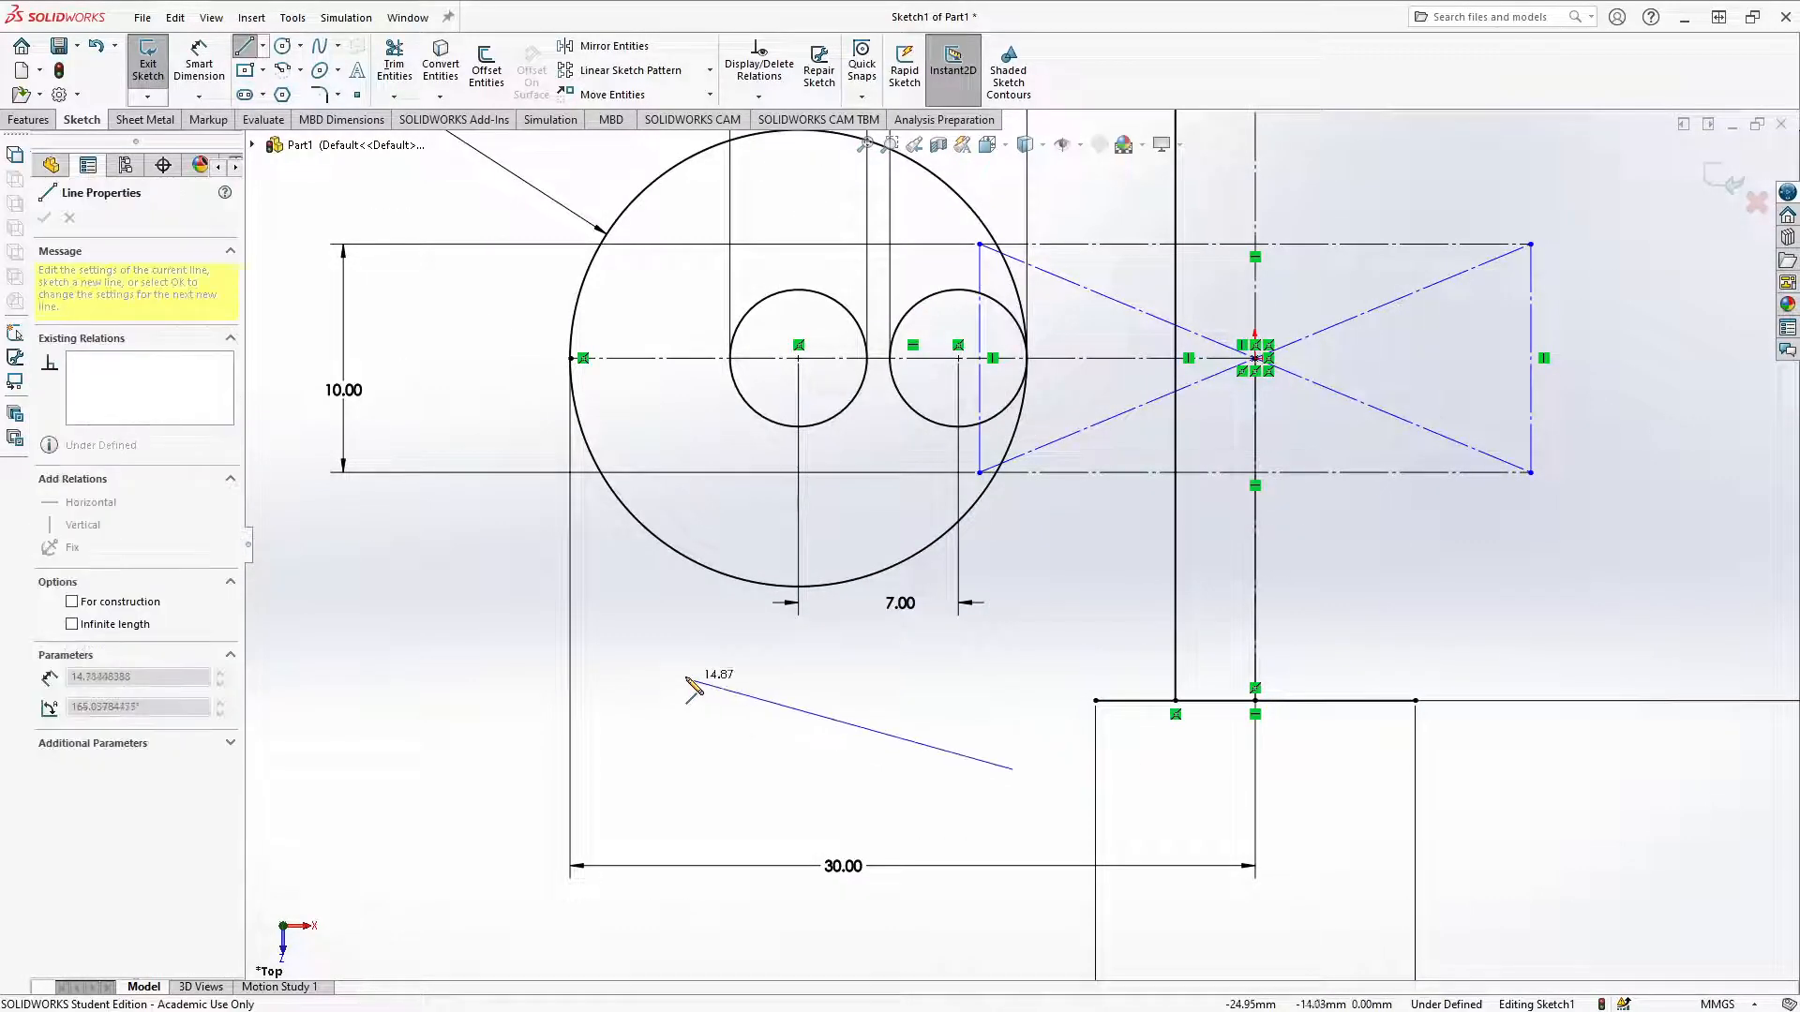
{"action": "left_click", "coordinate": [670, 654]}
{"action": "key", "text": "Escape"}
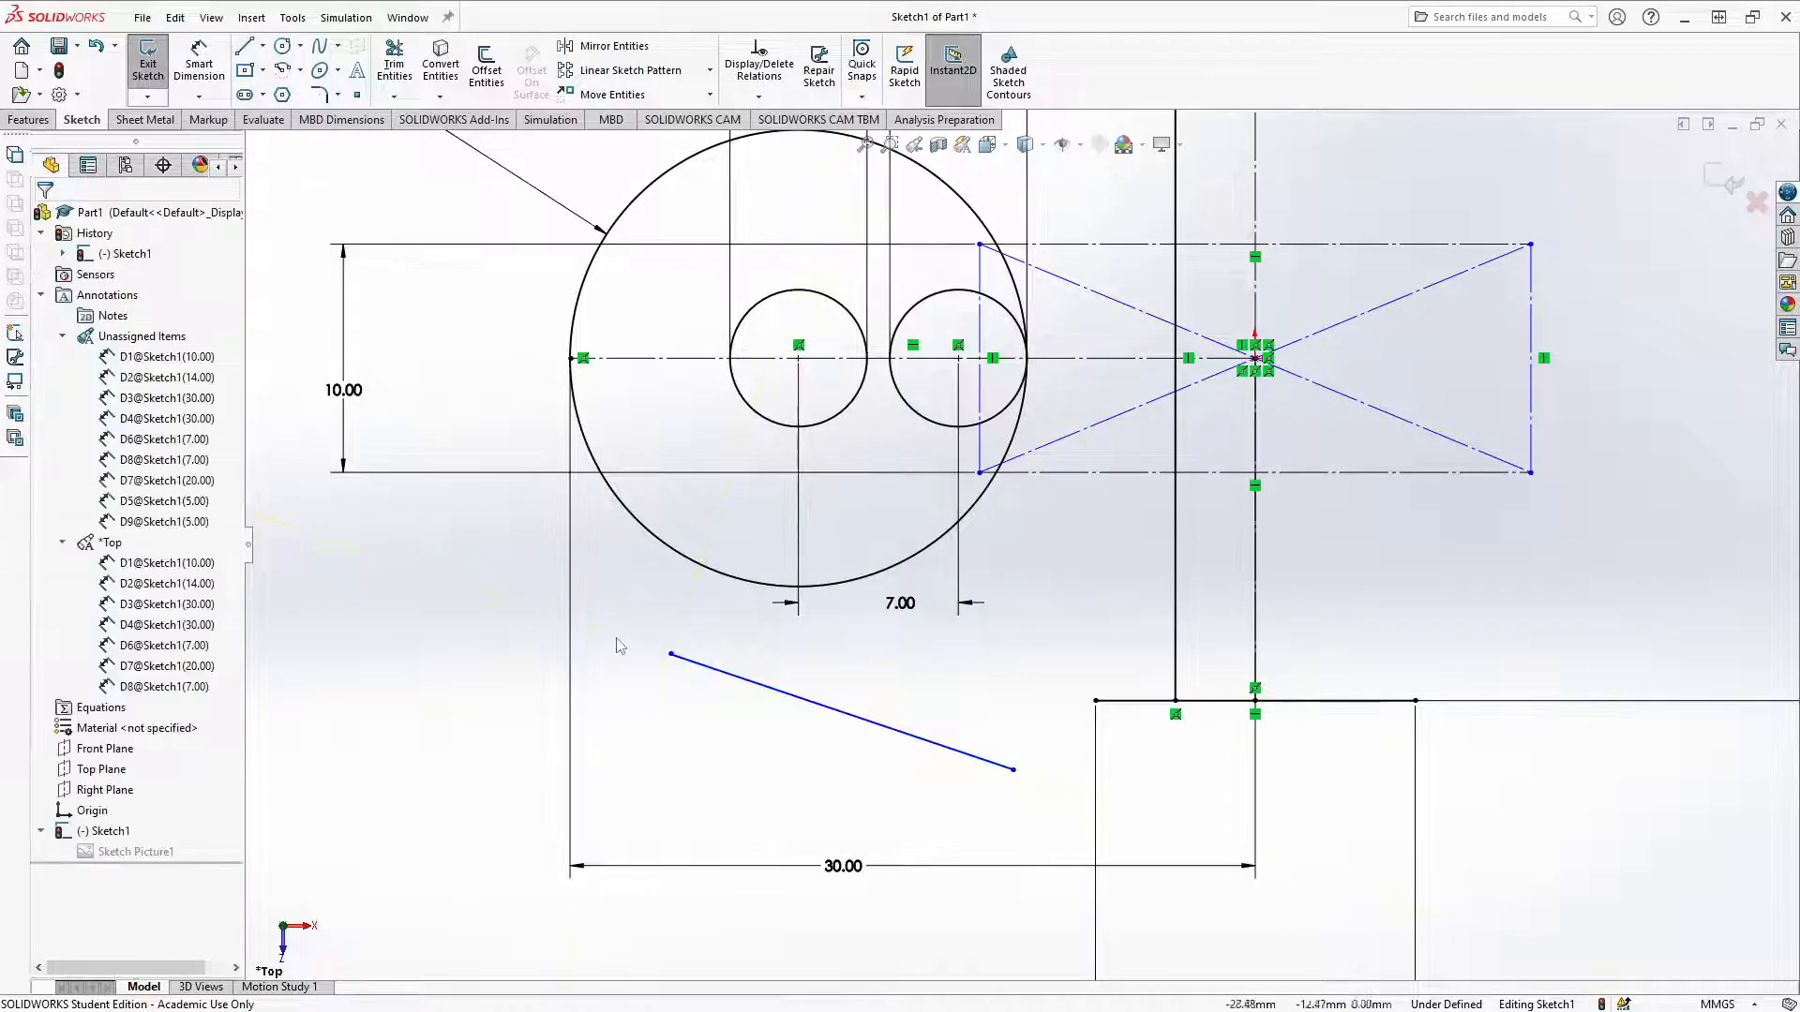
Step: Add a tangent relation between the slanted line and the 20 mm circle
{"action": "left_click", "coordinate": [694, 662]}
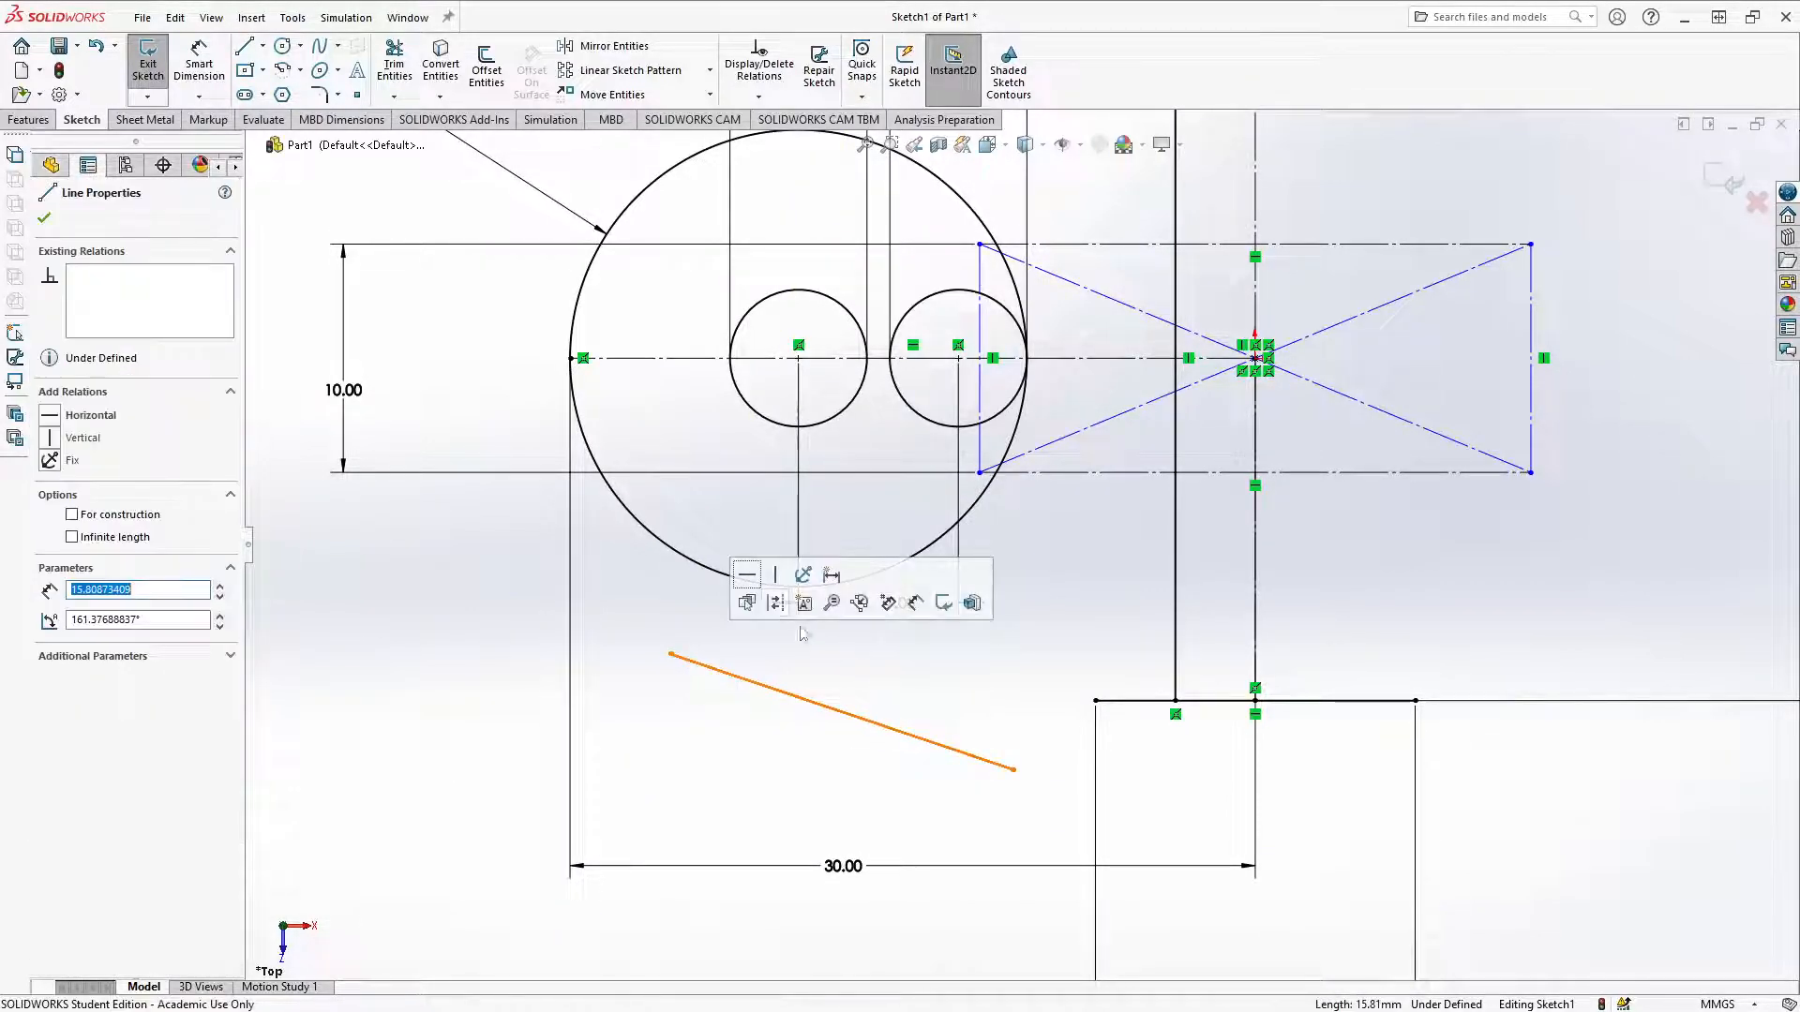
{"action": "left_click", "coordinate": [700, 575], "text": "ctrl"}
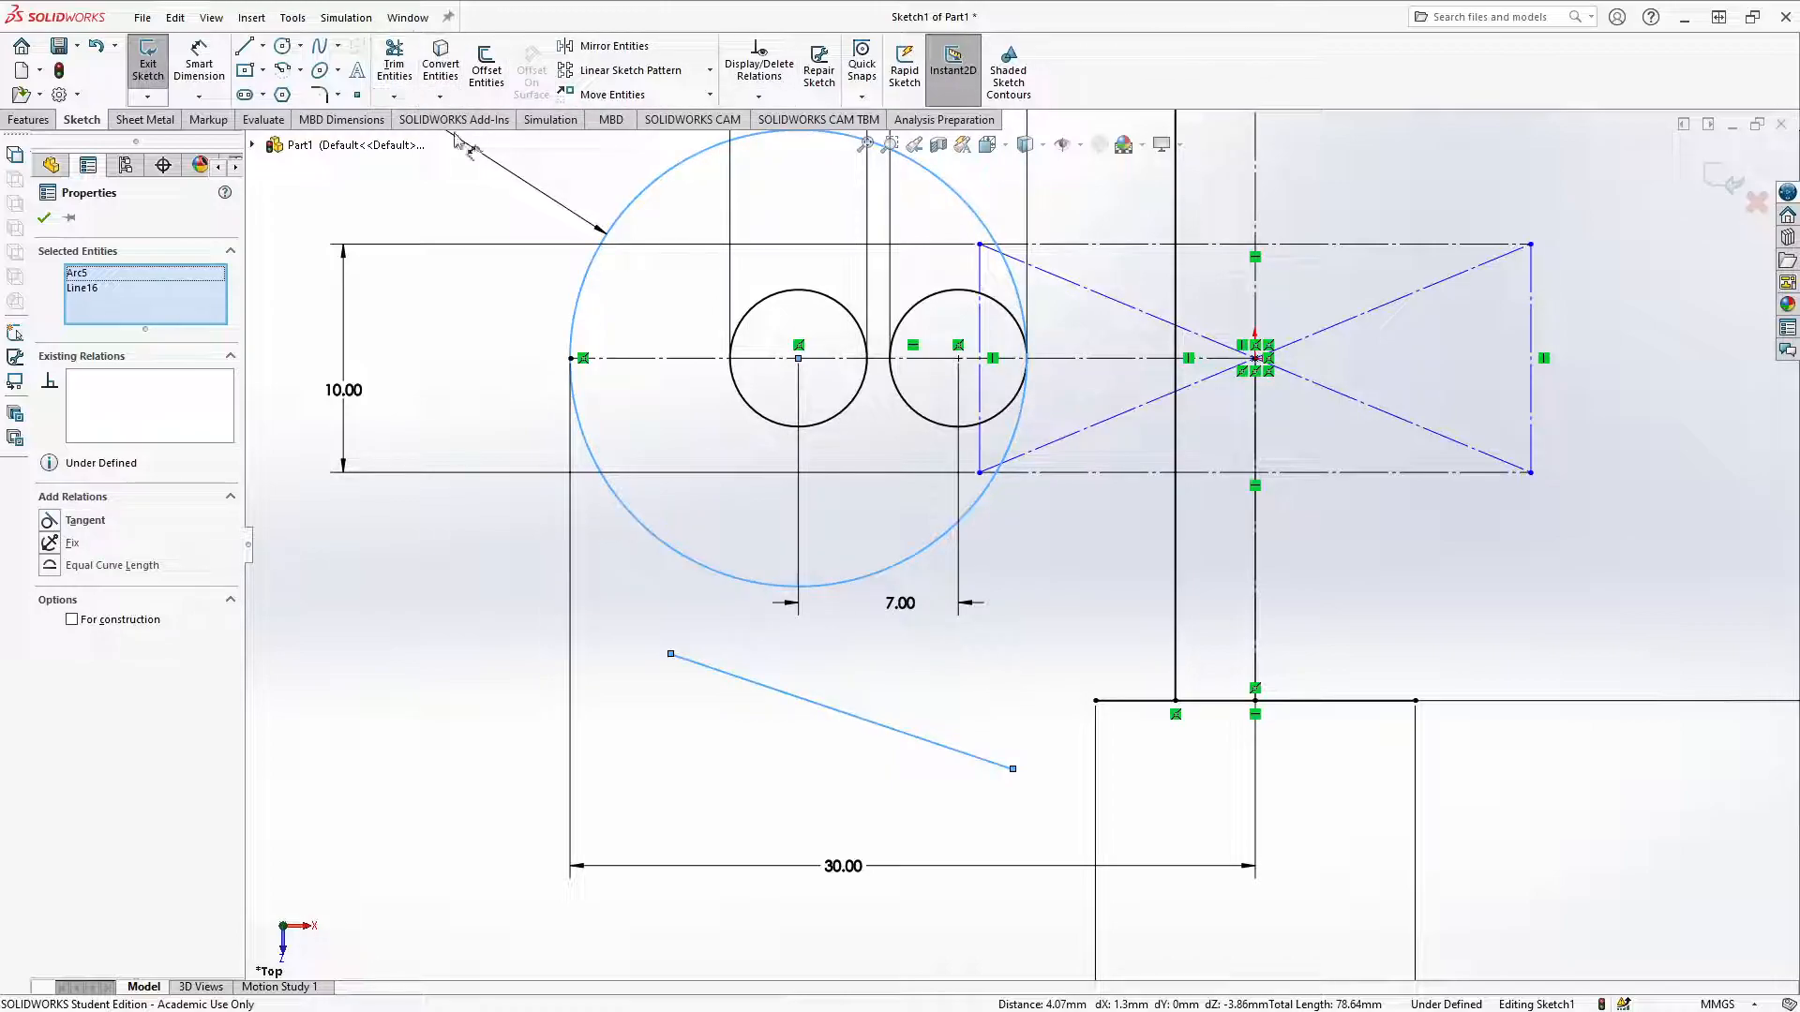
{"action": "left_click", "coordinate": [52, 521]}
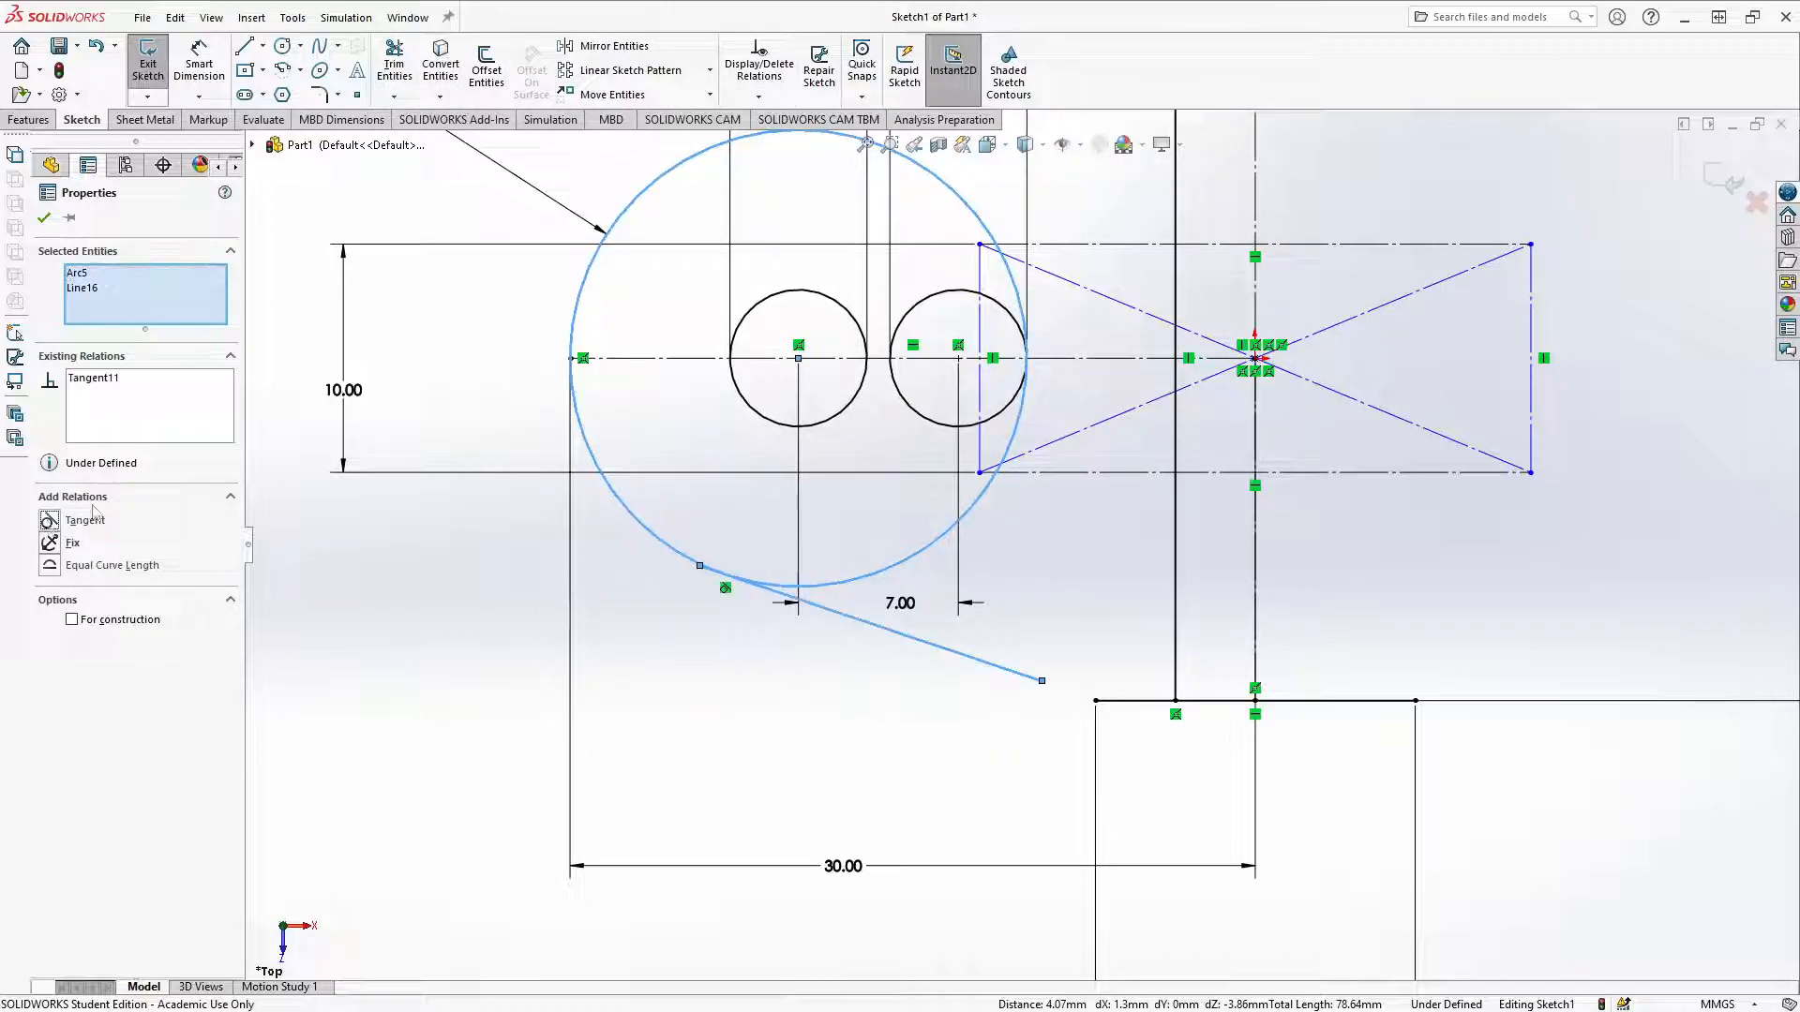
{"action": "left_click", "coordinate": [717, 598]}
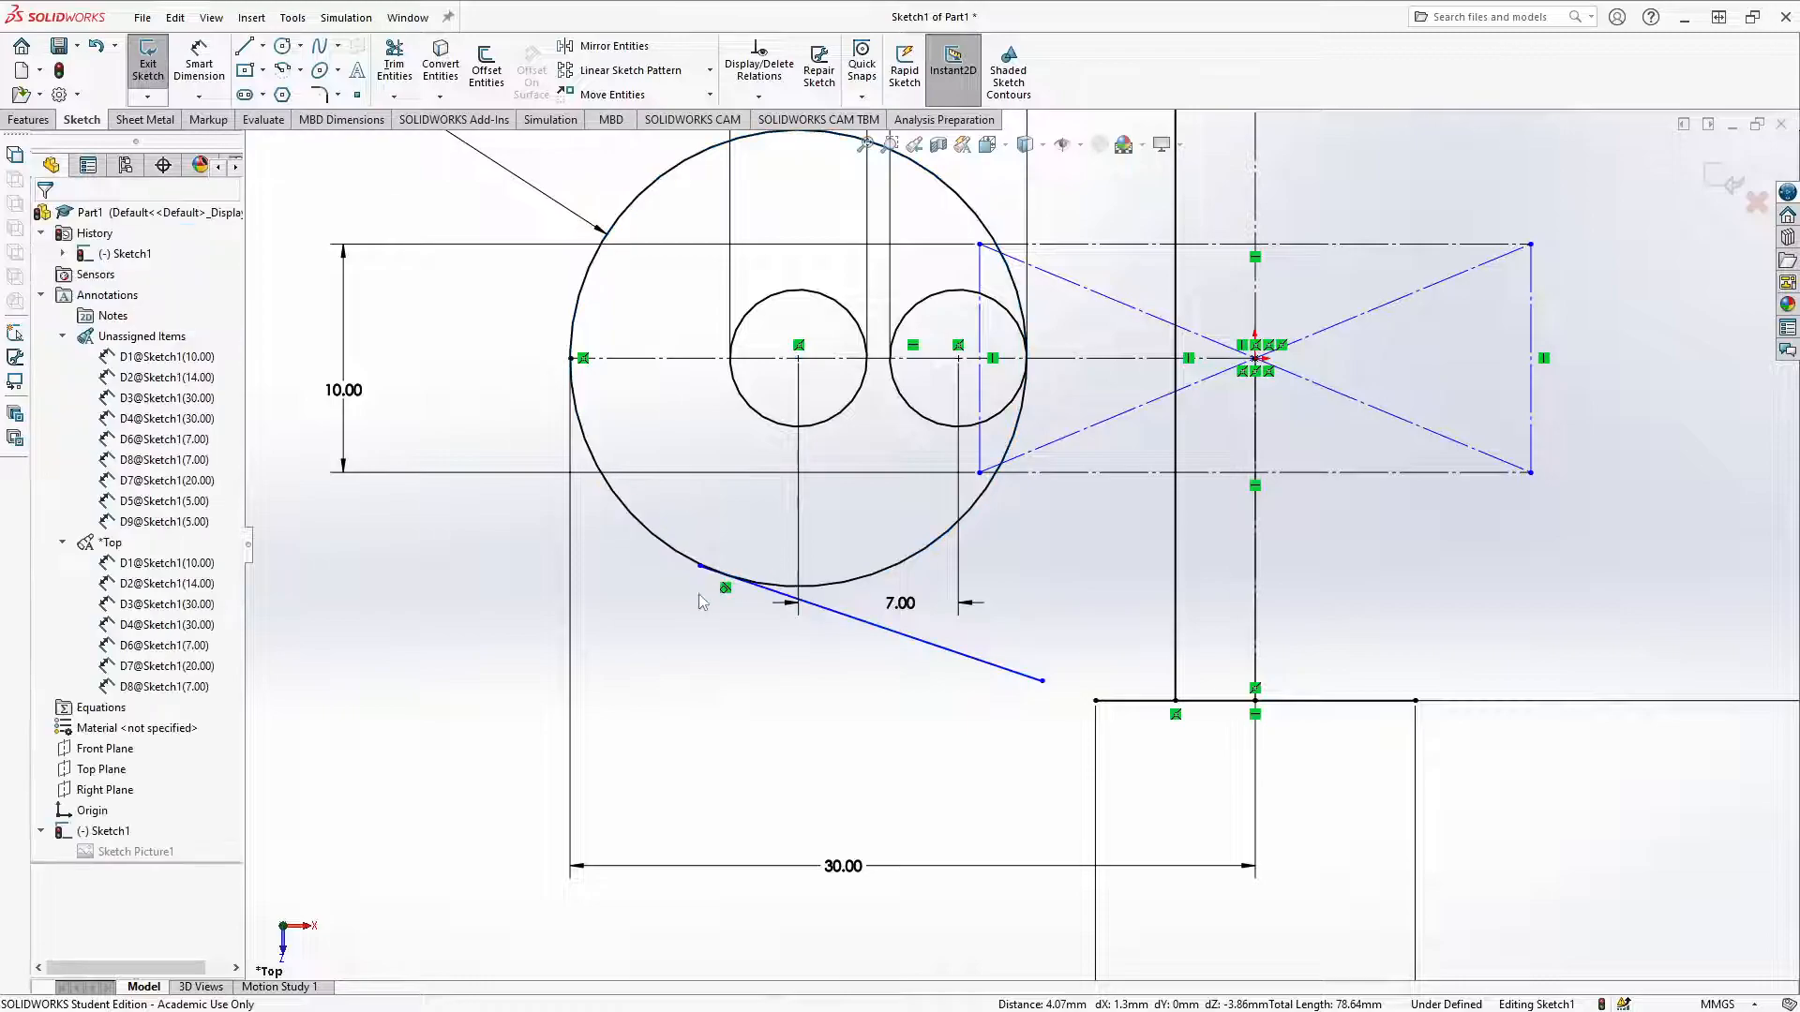
Step: Examine the tangency between the slanted line and the 20 mm circle, orbiting the sketch and returning to the Top view
{"action": "scroll", "coordinate": [705, 570], "scroll_direction": "up", "scroll_amount": 5}
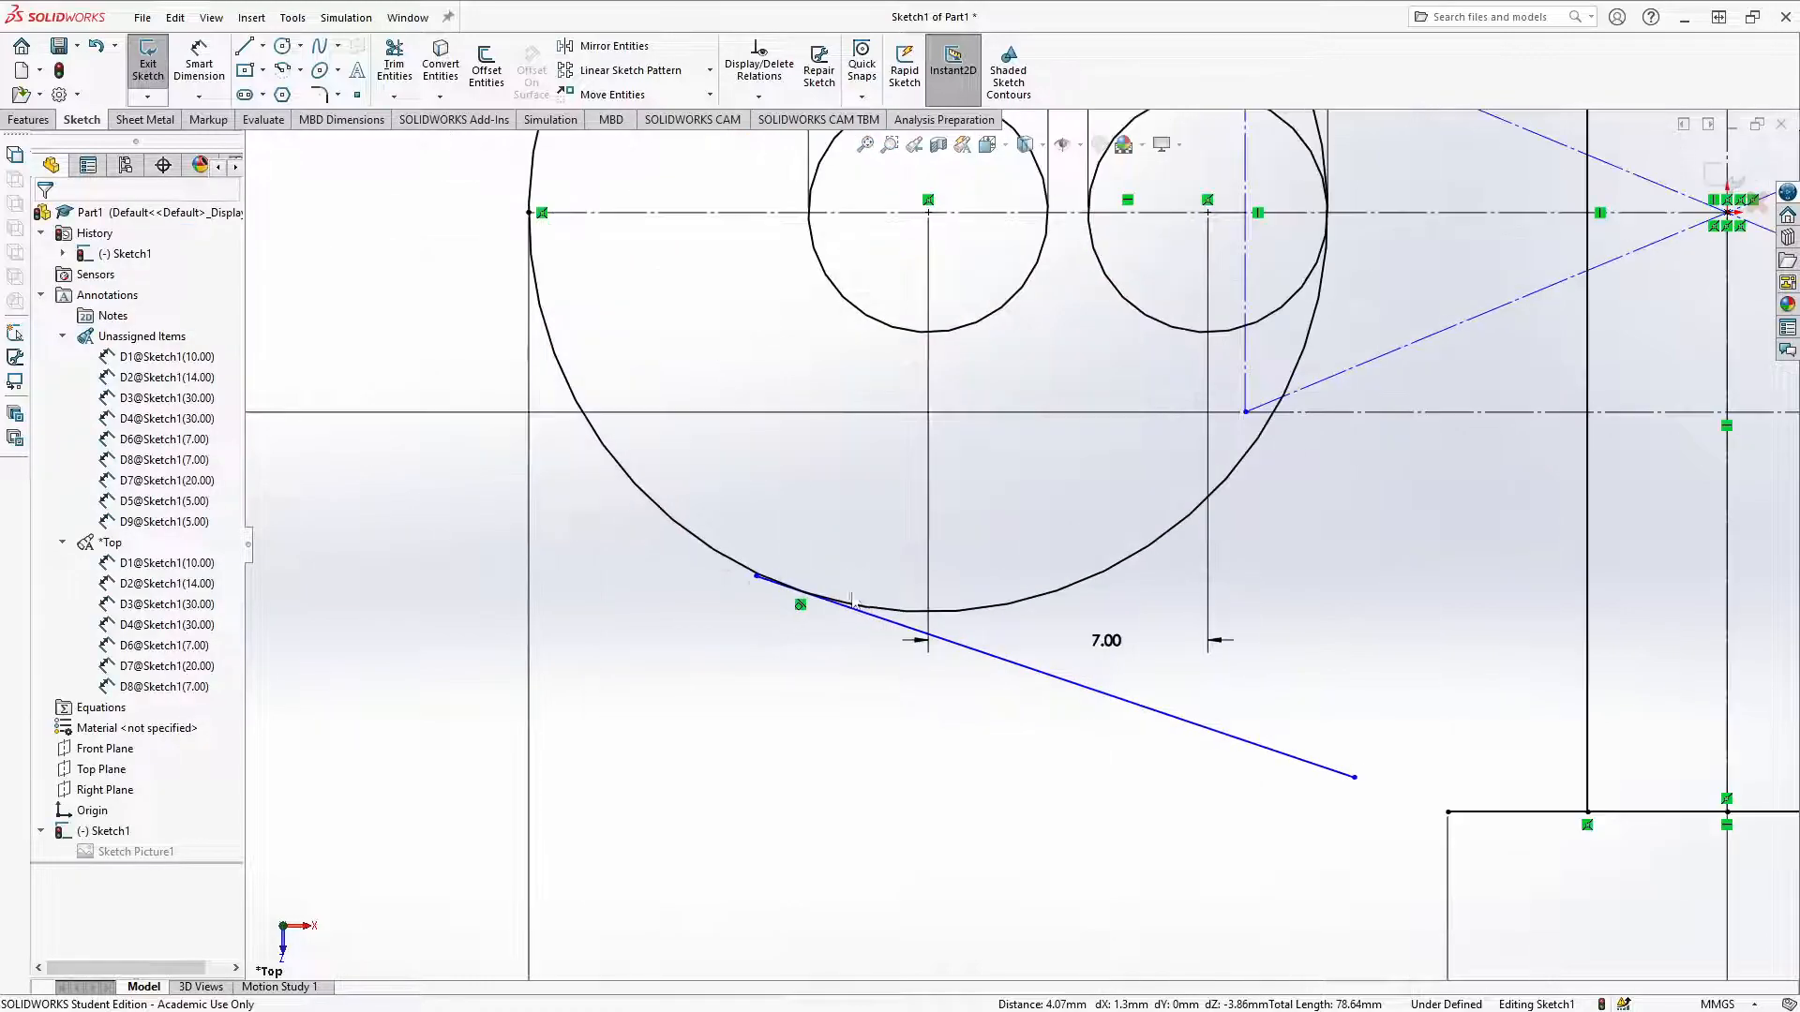
{"action": "scroll", "coordinate": [805, 581], "scroll_direction": "up", "scroll_amount": 3}
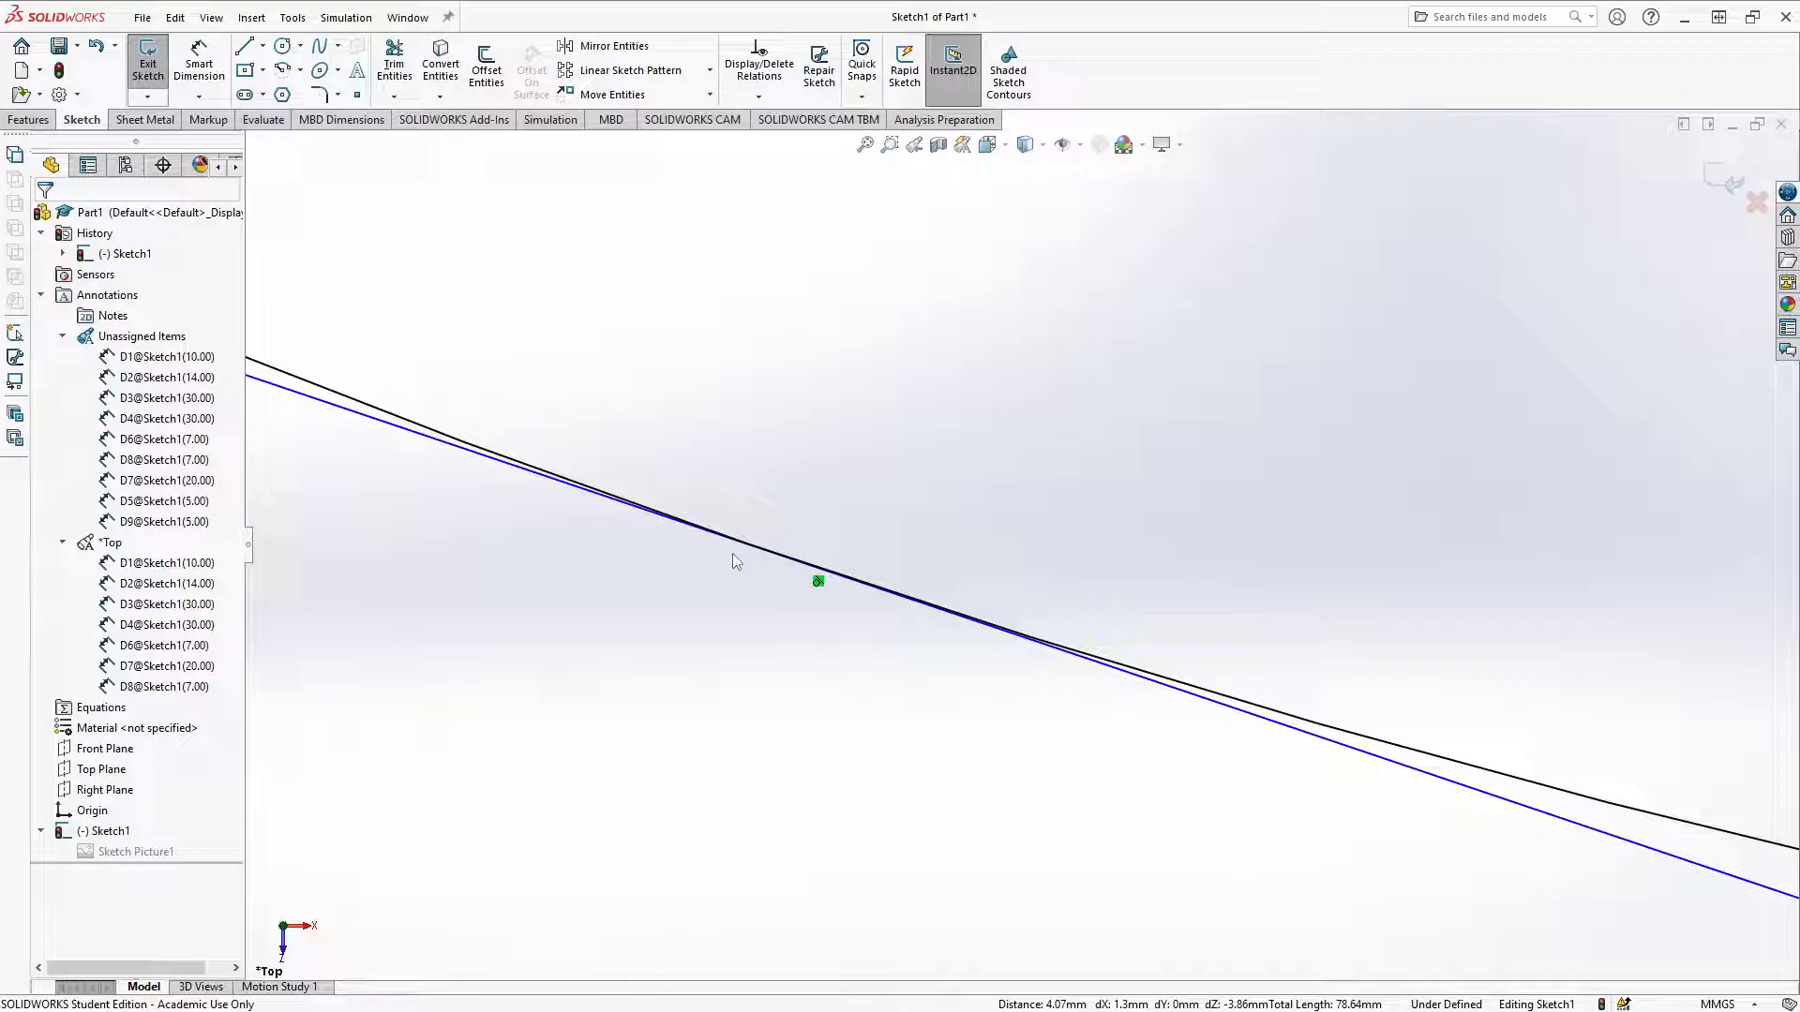
{"action": "scroll", "coordinate": [750, 567], "scroll_direction": "down", "scroll_amount": 4}
{"action": "scroll", "coordinate": [1004, 609], "scroll_direction": "down", "scroll_amount": 2}
{"action": "scroll", "coordinate": [514, 452], "scroll_direction": "down", "scroll_amount": 1}
{"action": "middle_click_drag", "start_coordinate": [560, 509], "coordinate": [909, 635]}
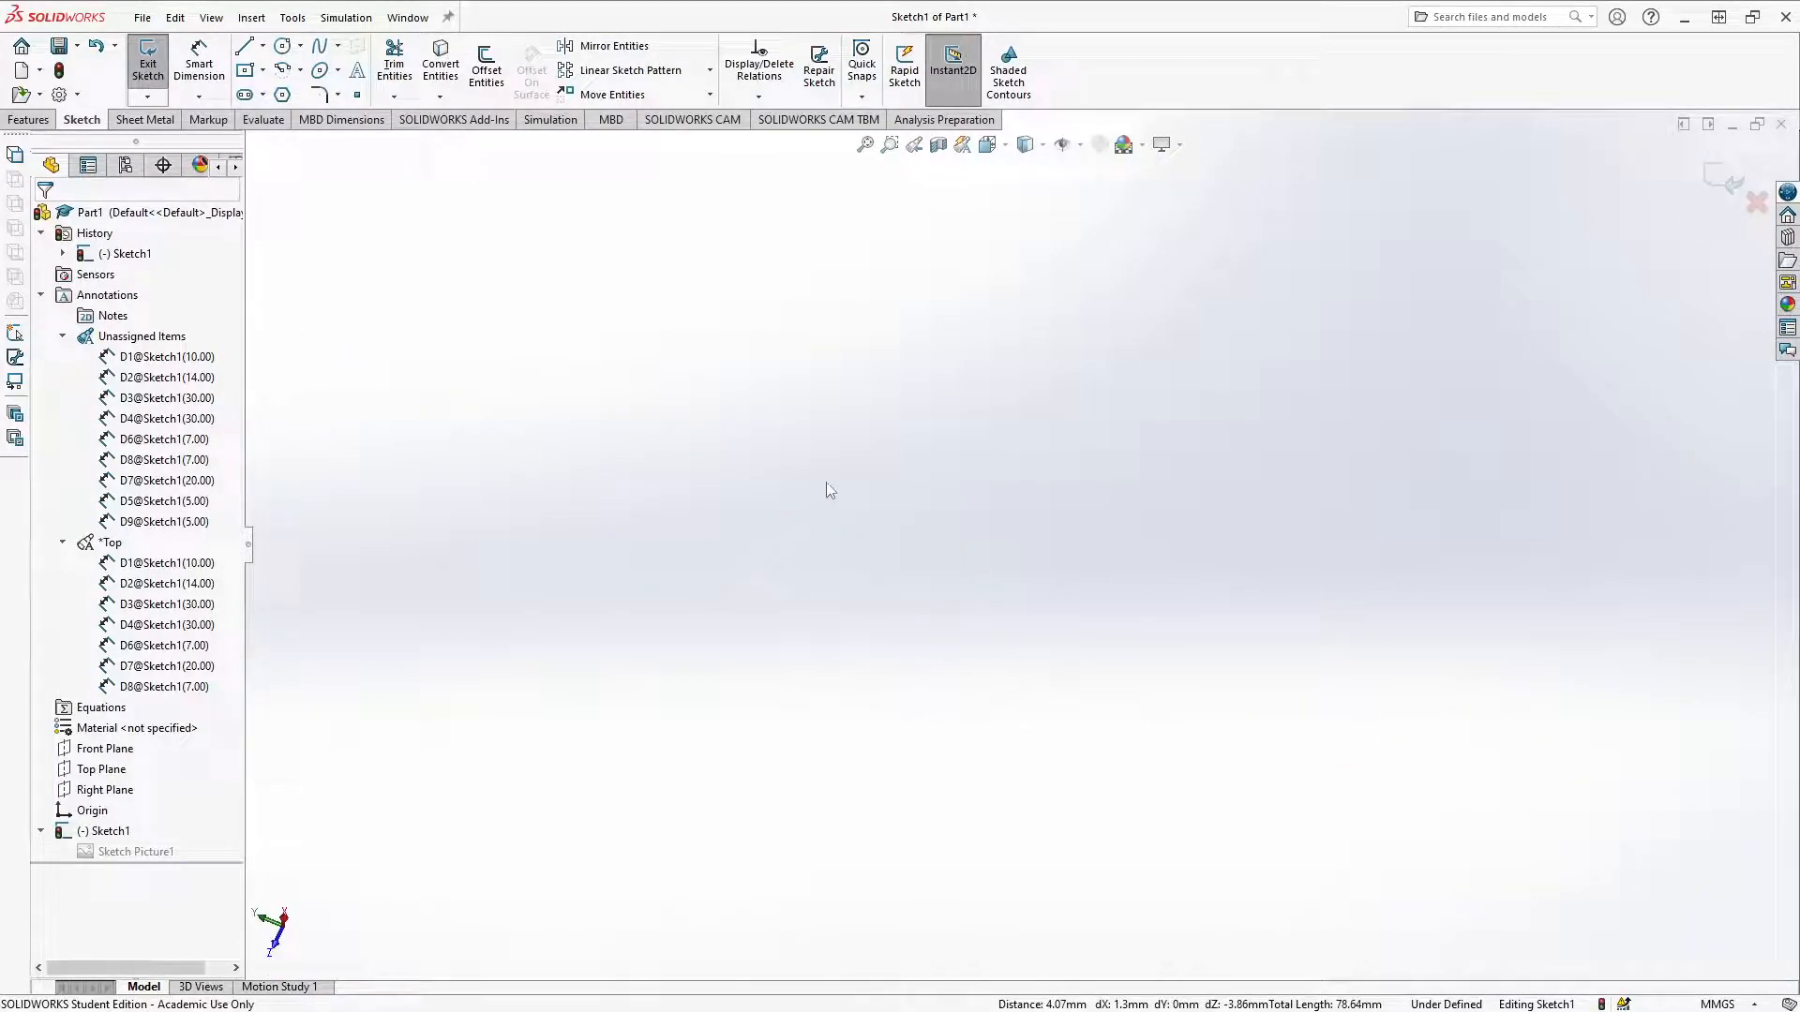
{"action": "left_click", "coordinate": [988, 146]}
{"action": "scroll", "coordinate": [936, 554], "scroll_direction": "up", "scroll_amount": 8}
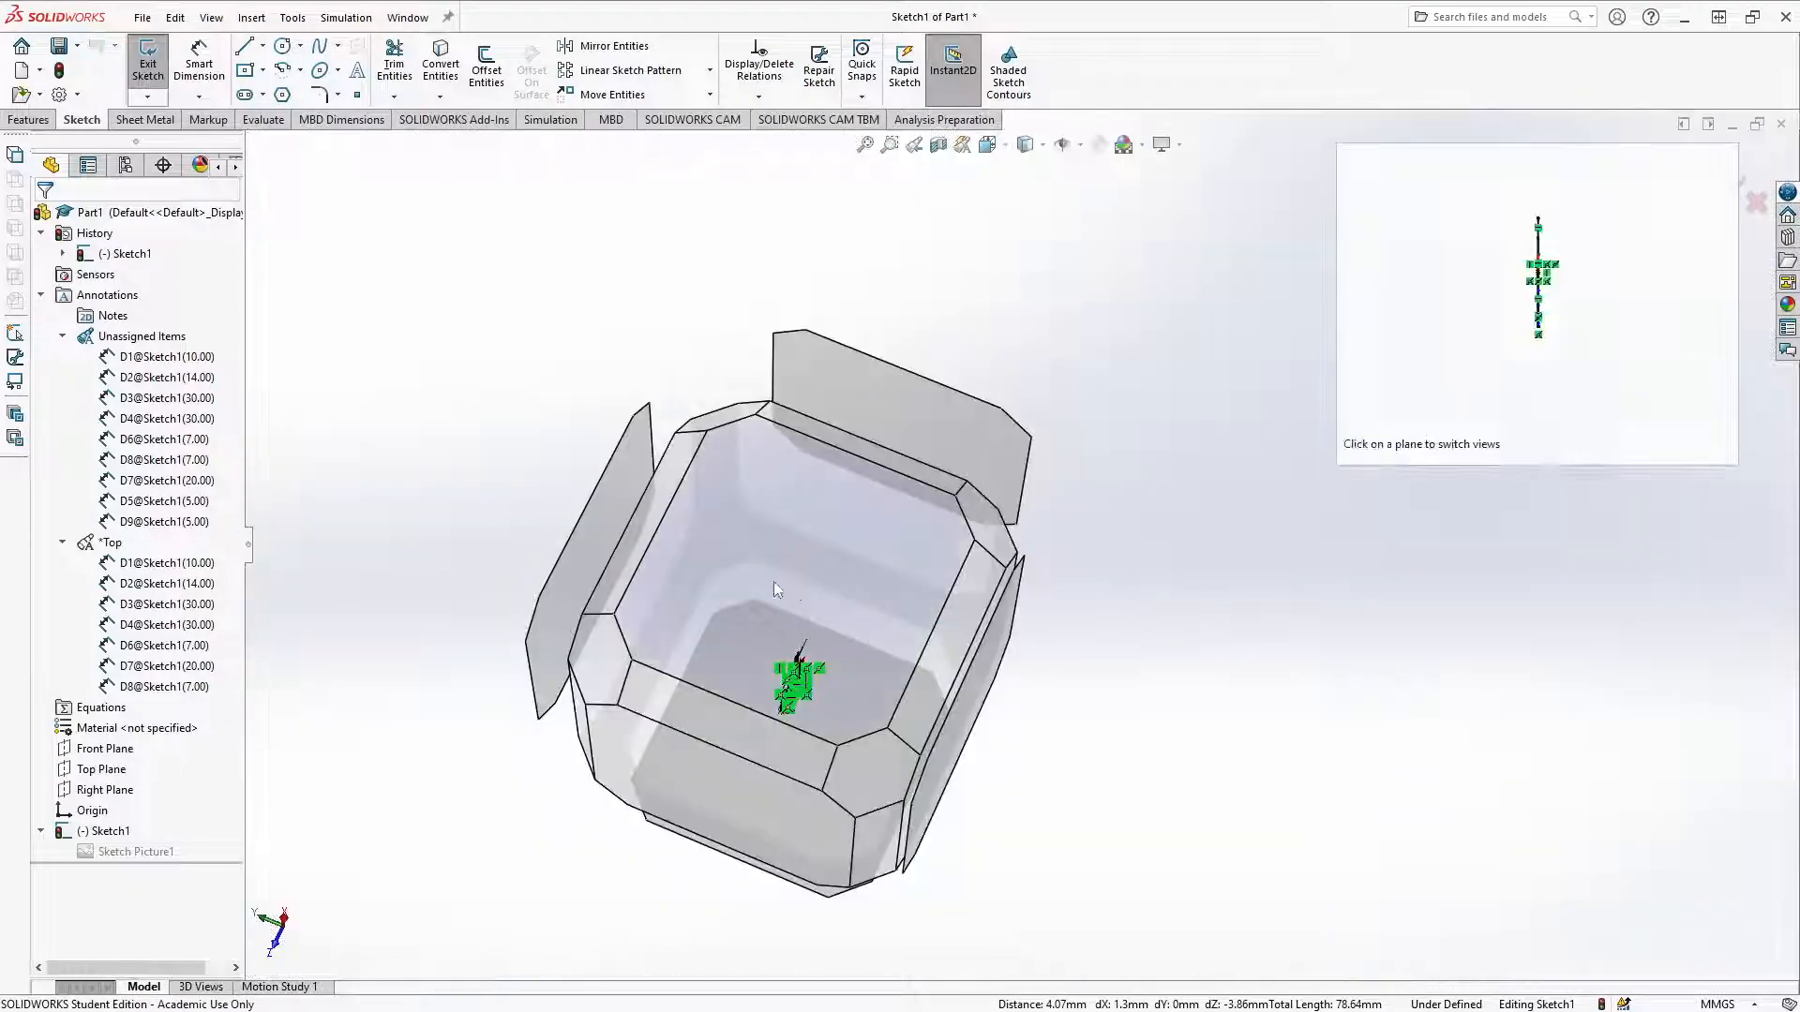
{"action": "left_click", "coordinate": [775, 586]}
{"action": "middle_click_drag", "start_coordinate": [1205, 553], "coordinate": [968, 552]}
{"action": "scroll", "coordinate": [1335, 450], "scroll_direction": "up", "scroll_amount": 6}
{"action": "scroll", "coordinate": [1574, 512], "scroll_direction": "down", "scroll_amount": 6}
{"action": "mouse_move", "coordinate": [1106, 545]}
{"action": "middle_mouse_down"}
{"action": "mouse_move", "coordinate": [1037, 578]}
{"action": "mouse_move", "coordinate": [1325, 902]}
{"action": "mouse_move", "coordinate": [1128, 559]}
{"action": "mouse_move", "coordinate": [1253, 772]}
{"action": "mouse_move", "coordinate": [1222, 803]}
{"action": "mouse_move", "coordinate": [1017, 645]}
{"action": "mouse_move", "coordinate": [1358, 301]}
{"action": "mouse_move", "coordinate": [1228, 465]}
{"action": "mouse_move", "coordinate": [1325, 382]}
{"action": "mouse_move", "coordinate": [701, 551]}
{"action": "middle_mouse_up"}
{"action": "scroll", "coordinate": [701, 551], "scroll_direction": "down", "scroll_amount": 4}
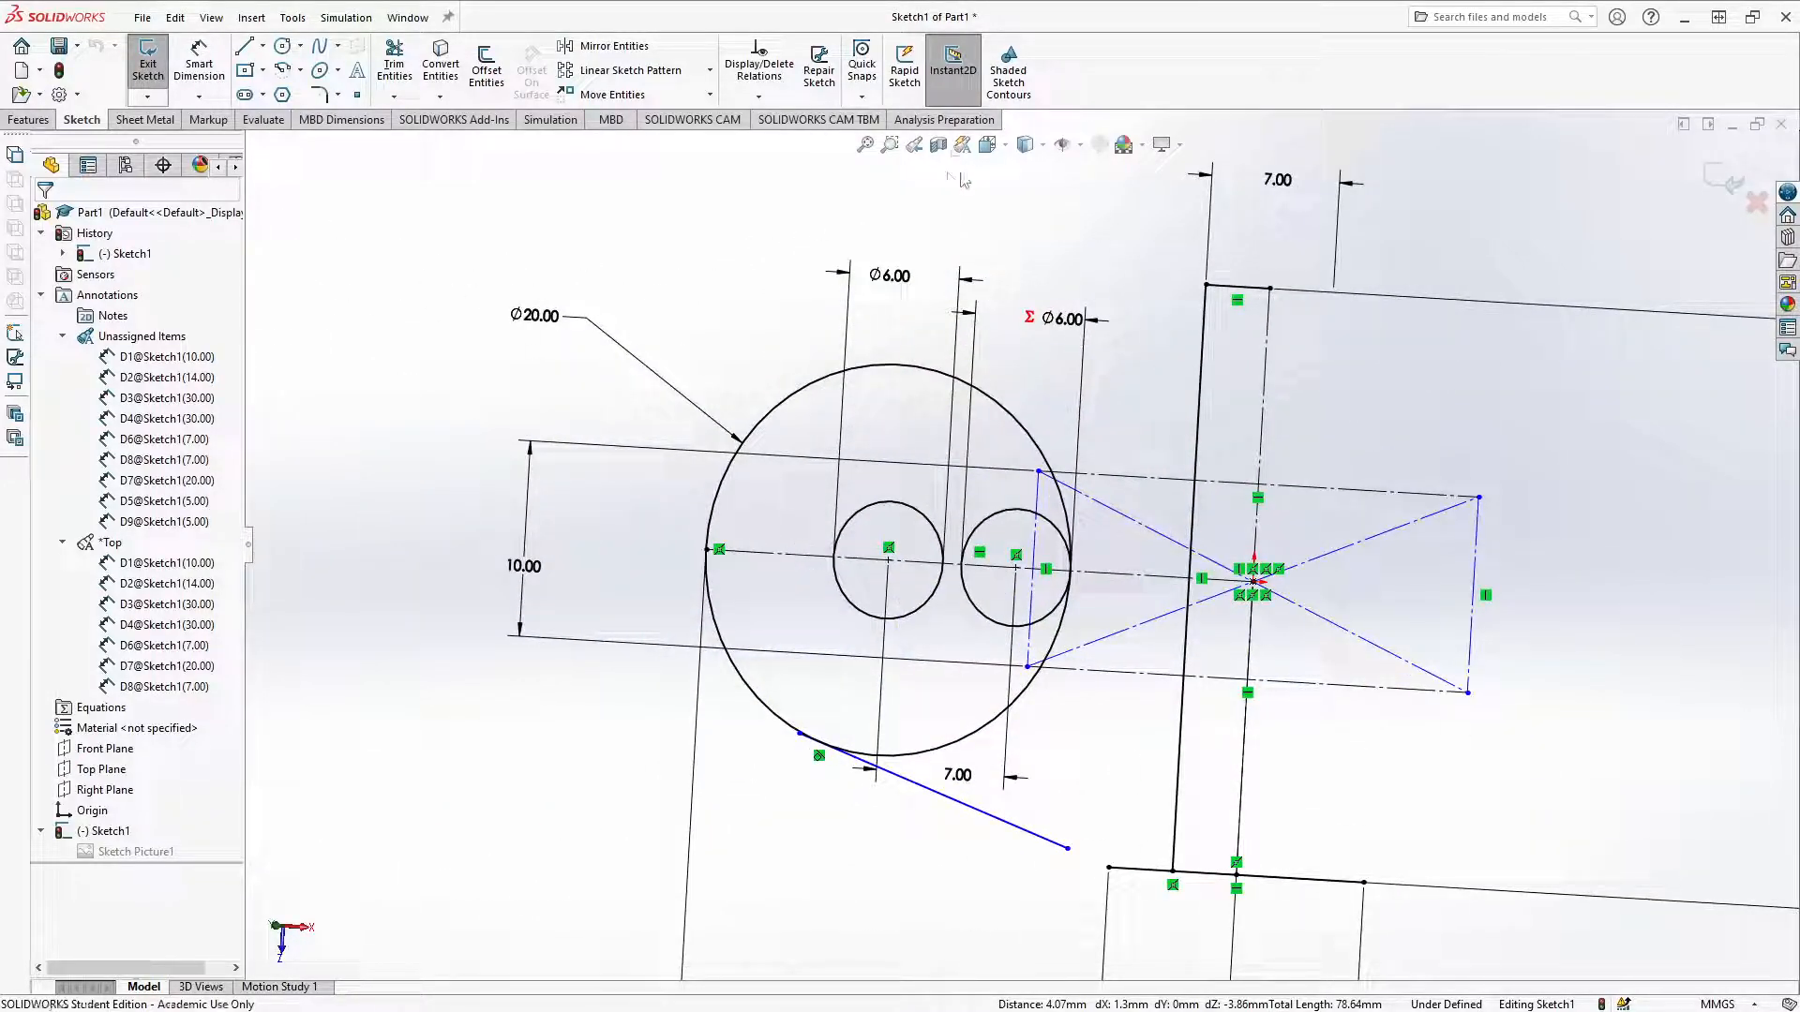
{"action": "left_click", "coordinate": [989, 147]}
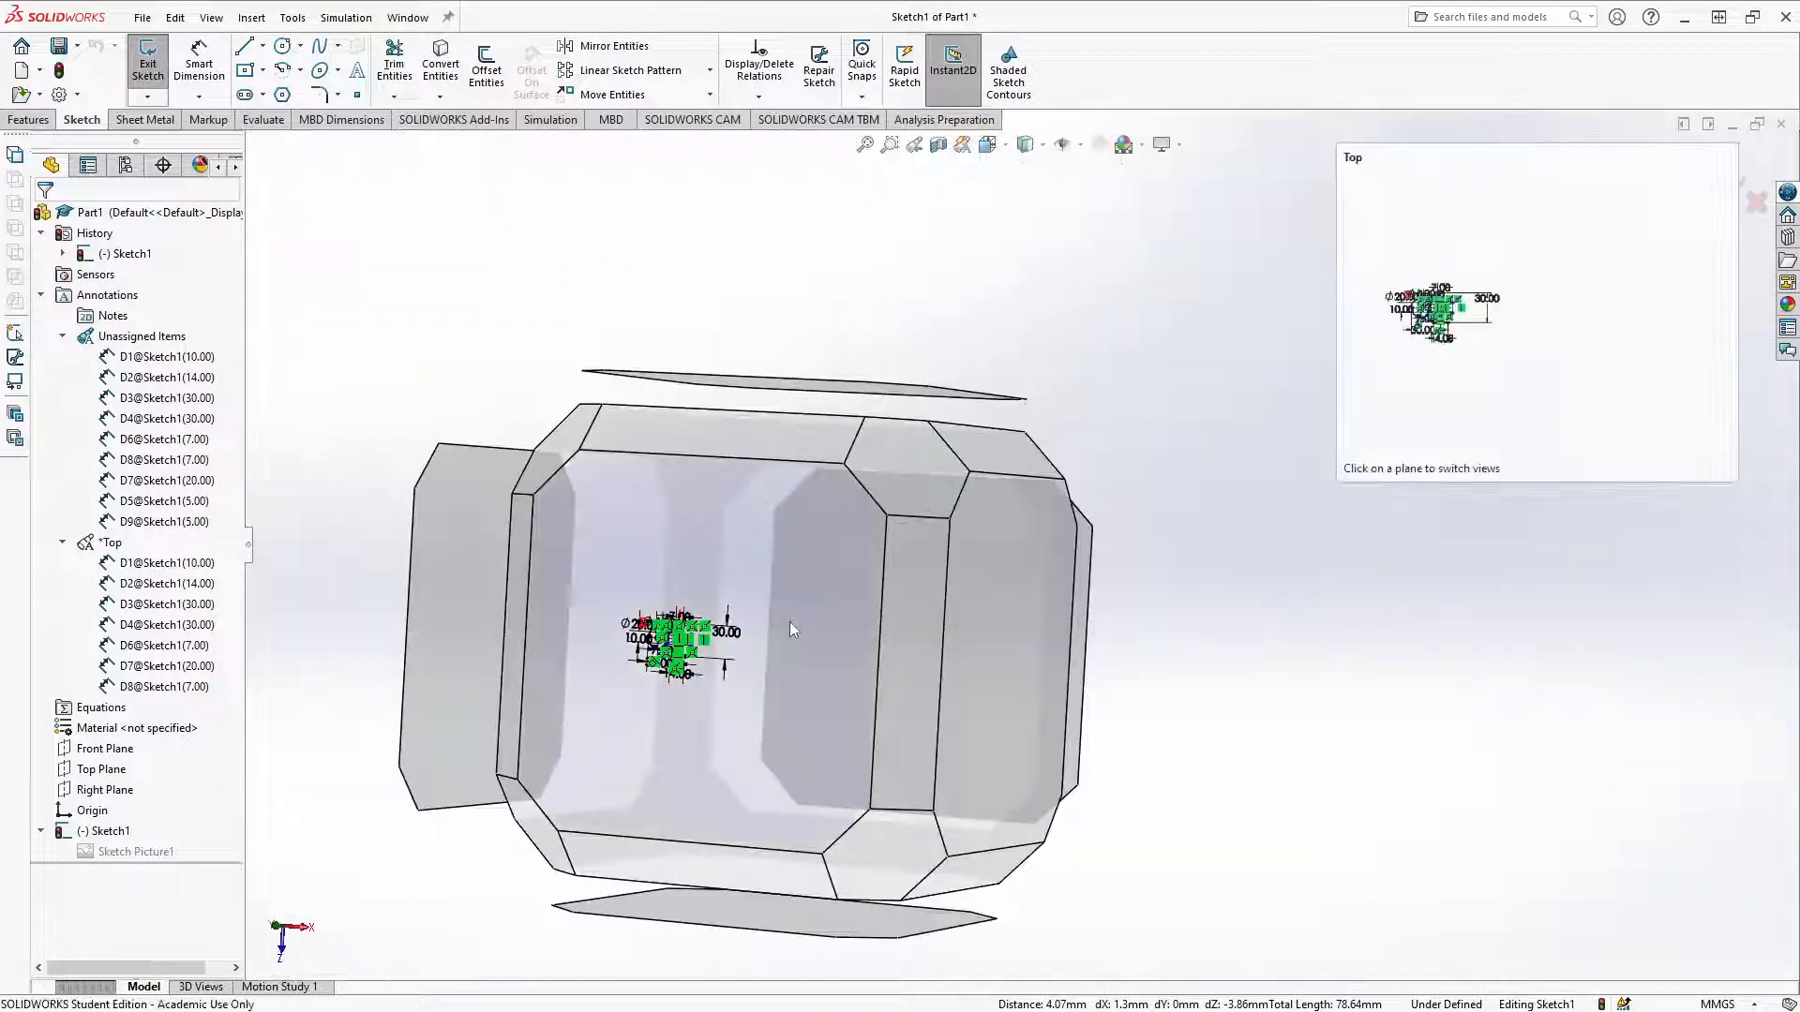
{"action": "left_click", "coordinate": [716, 640]}
Step: Make the slanted line's upper end coincident with the 20 mm circle and join its lower end to the 14 mm base line's left end
{"action": "scroll", "coordinate": [830, 636], "scroll_direction": "down", "scroll_amount": 5}
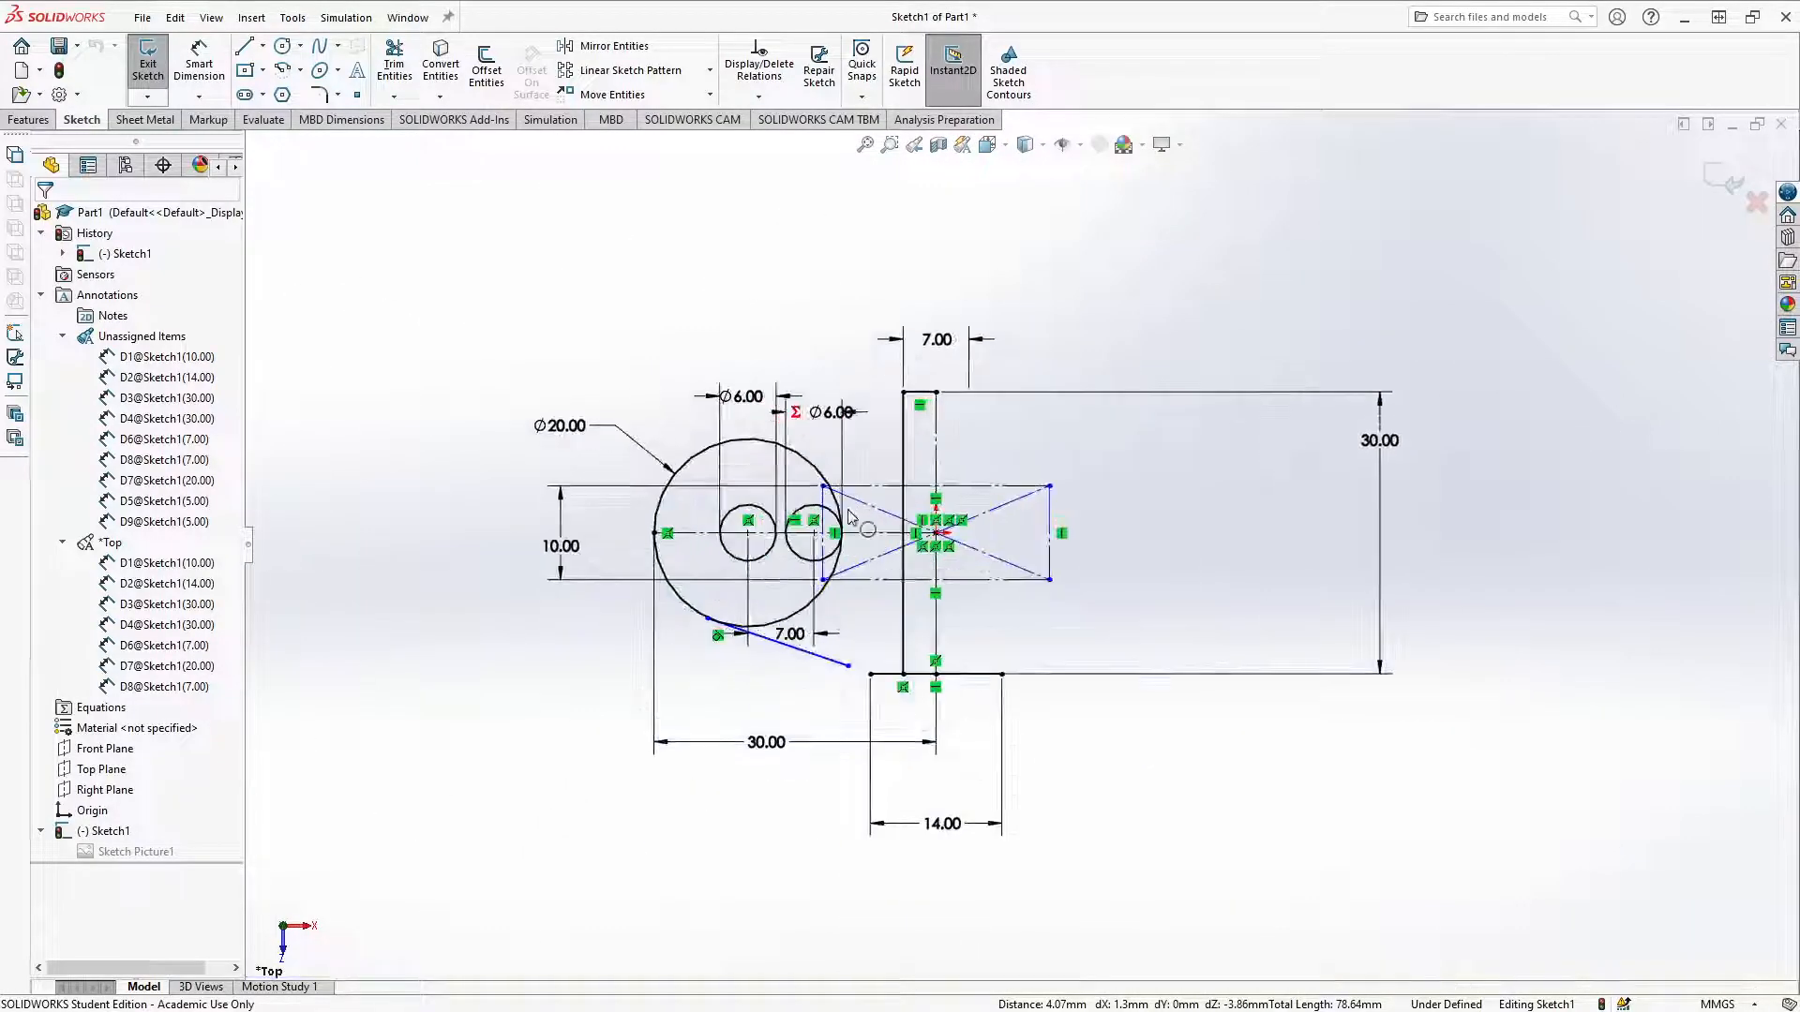
{"action": "scroll", "coordinate": [831, 635], "scroll_direction": "down", "scroll_amount": 3}
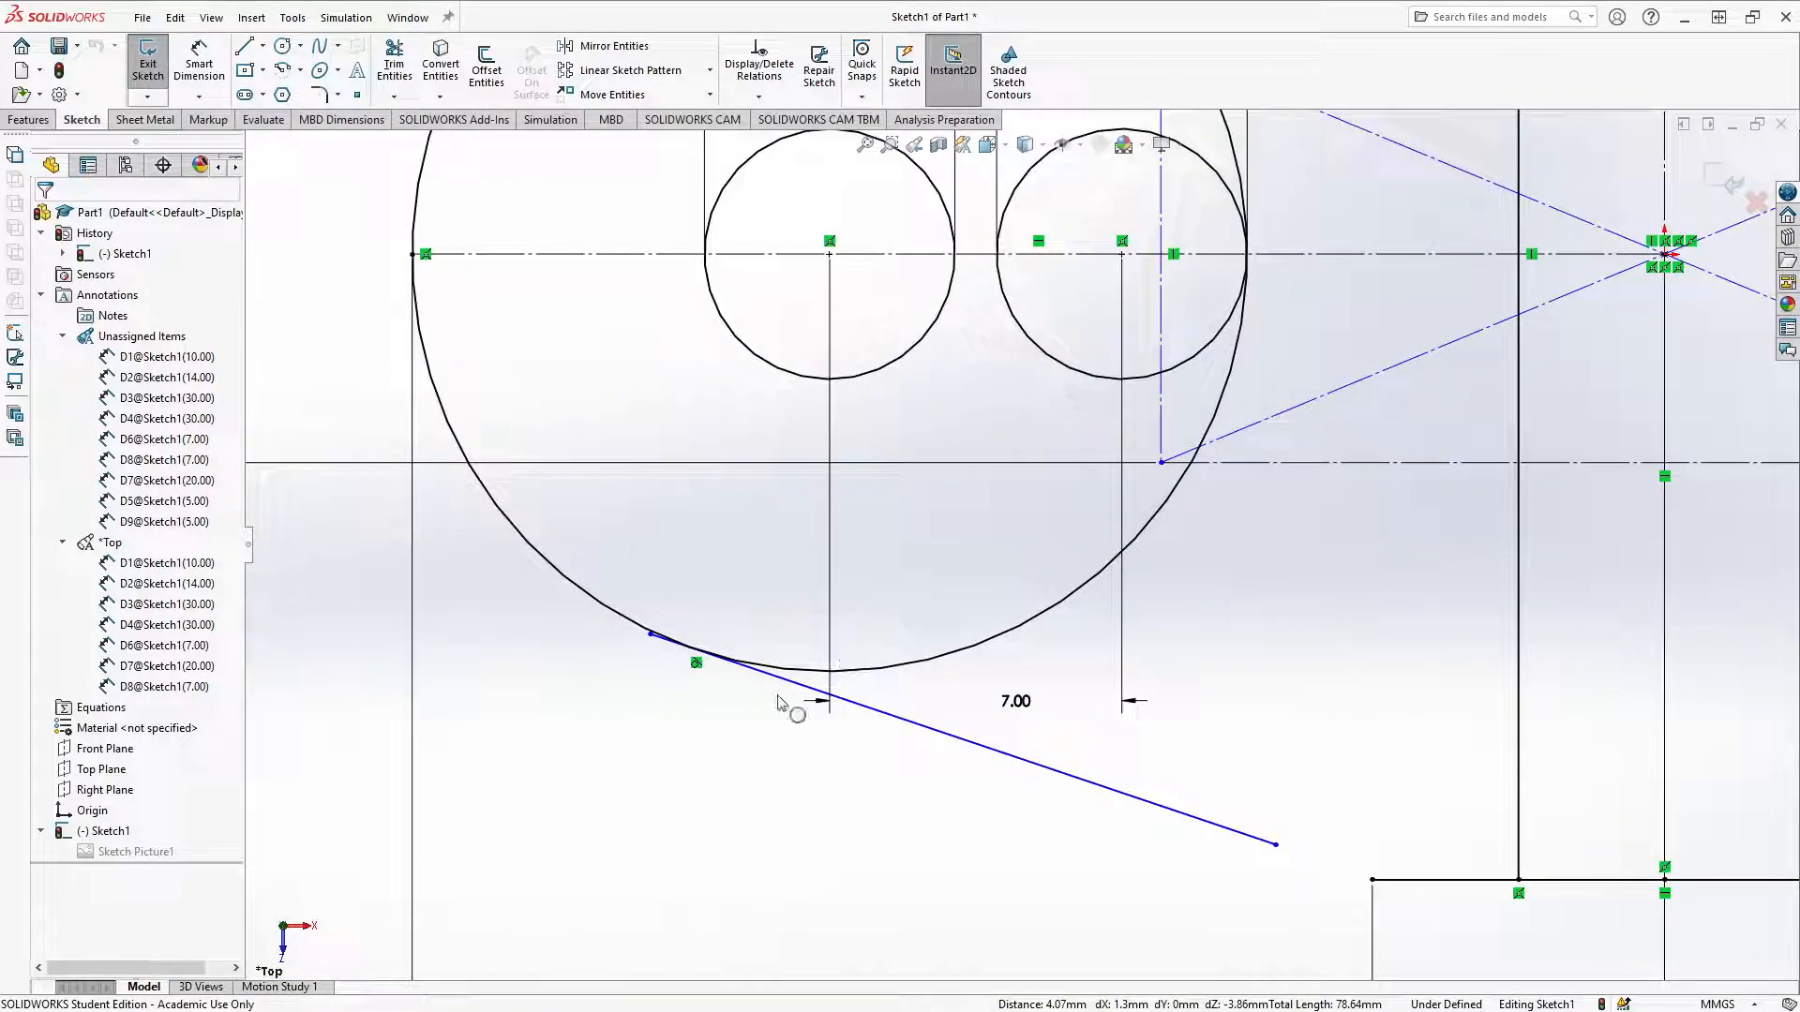
{"action": "left_click", "coordinate": [650, 636]}
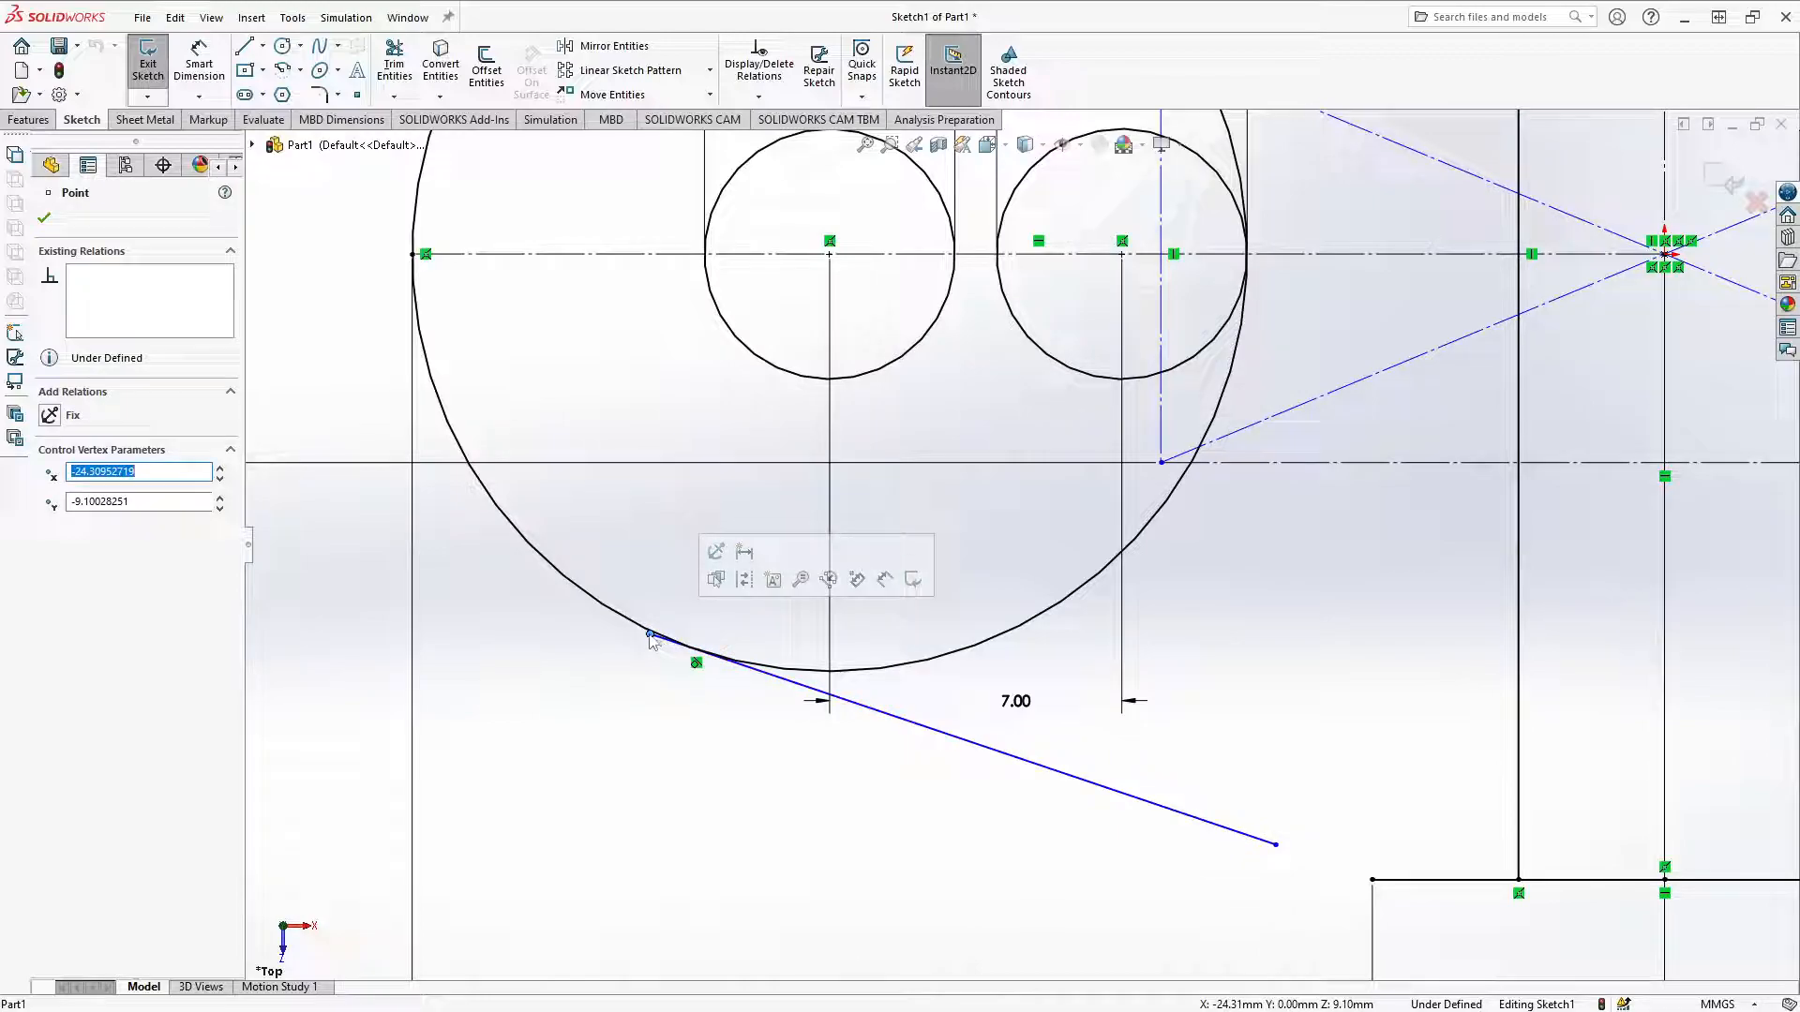
{"action": "left_click", "coordinate": [634, 629], "text": "ctrl"}
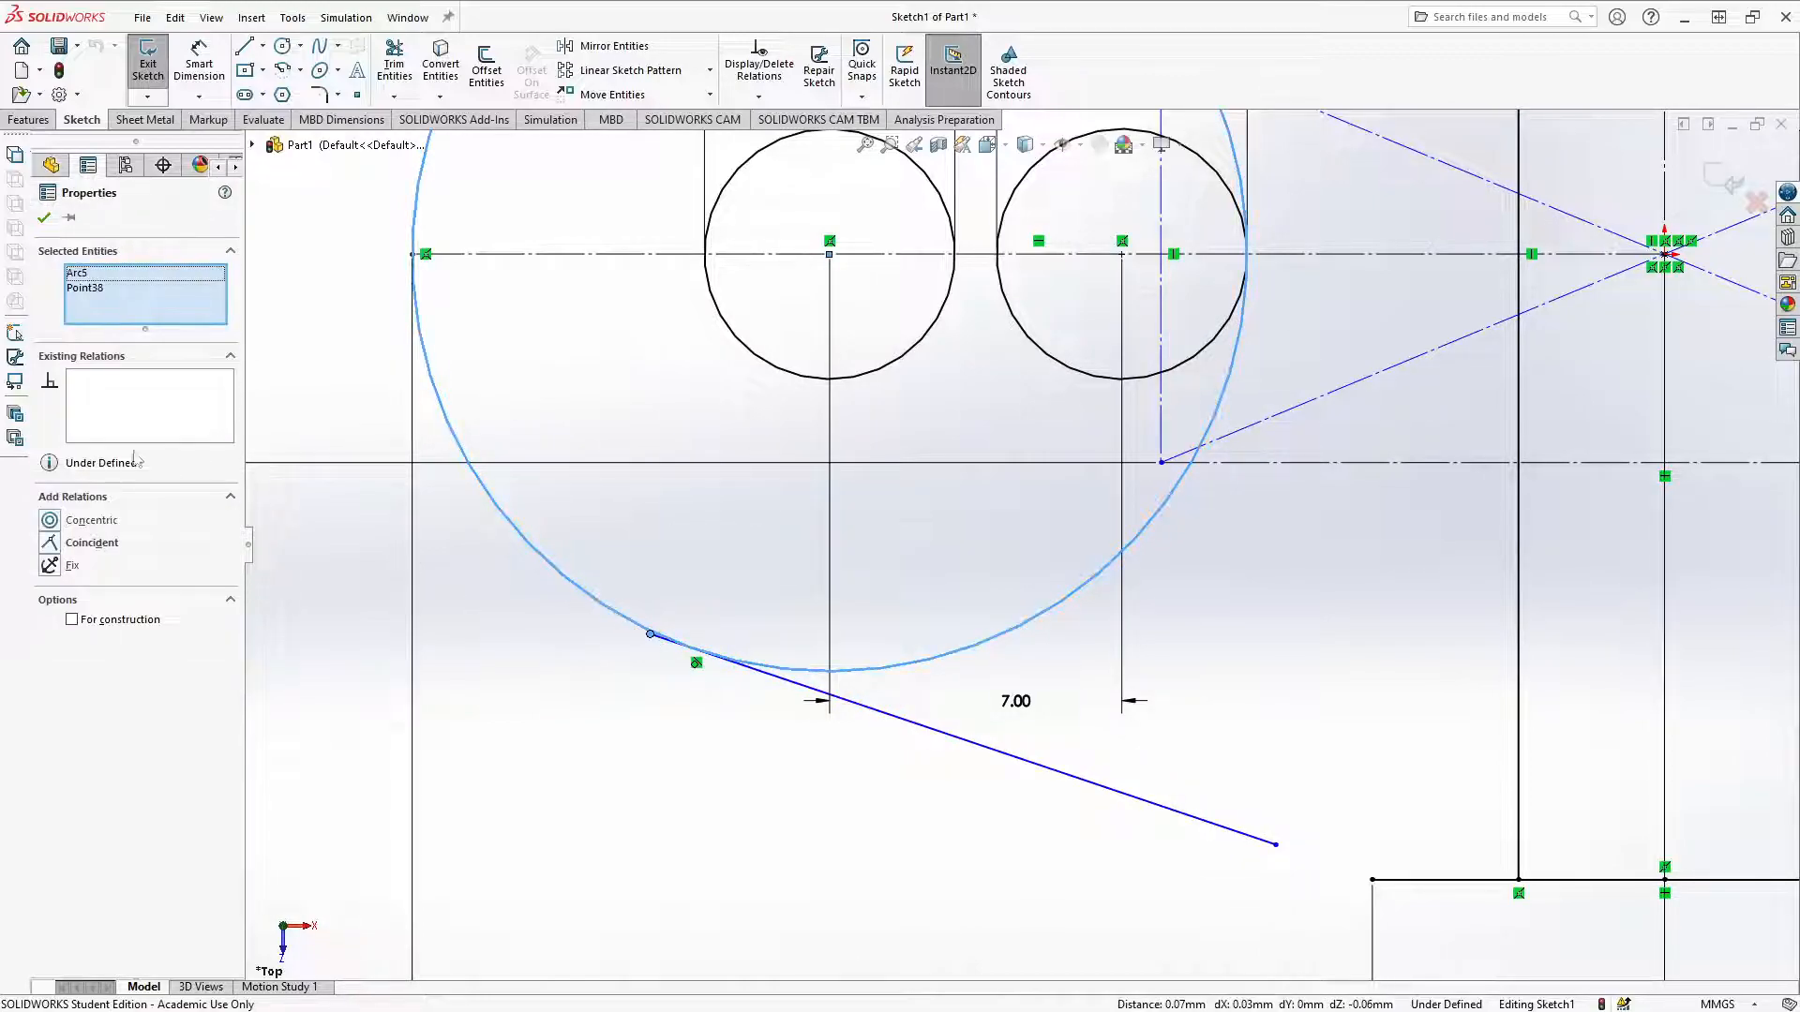
{"action": "left_click", "coordinate": [50, 543]}
{"action": "left_click", "coordinate": [765, 577]}
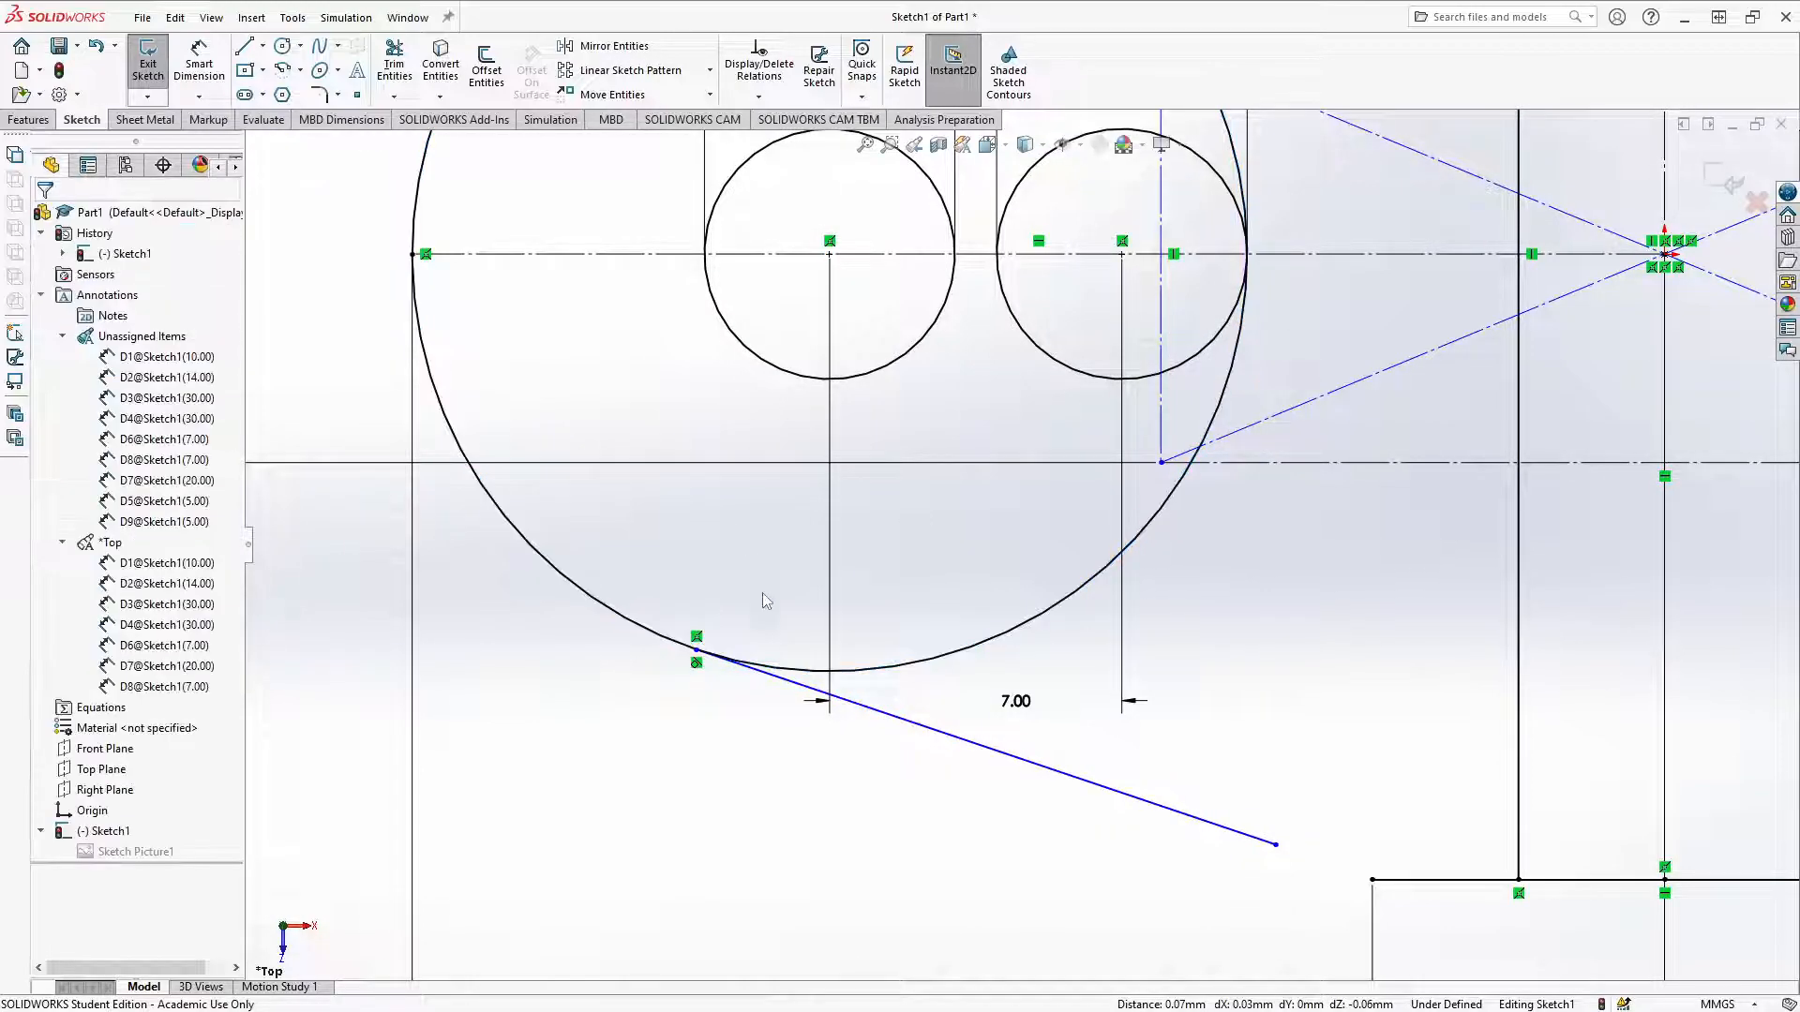
{"action": "left_click_drag", "start_coordinate": [1276, 845], "coordinate": [1374, 882]}
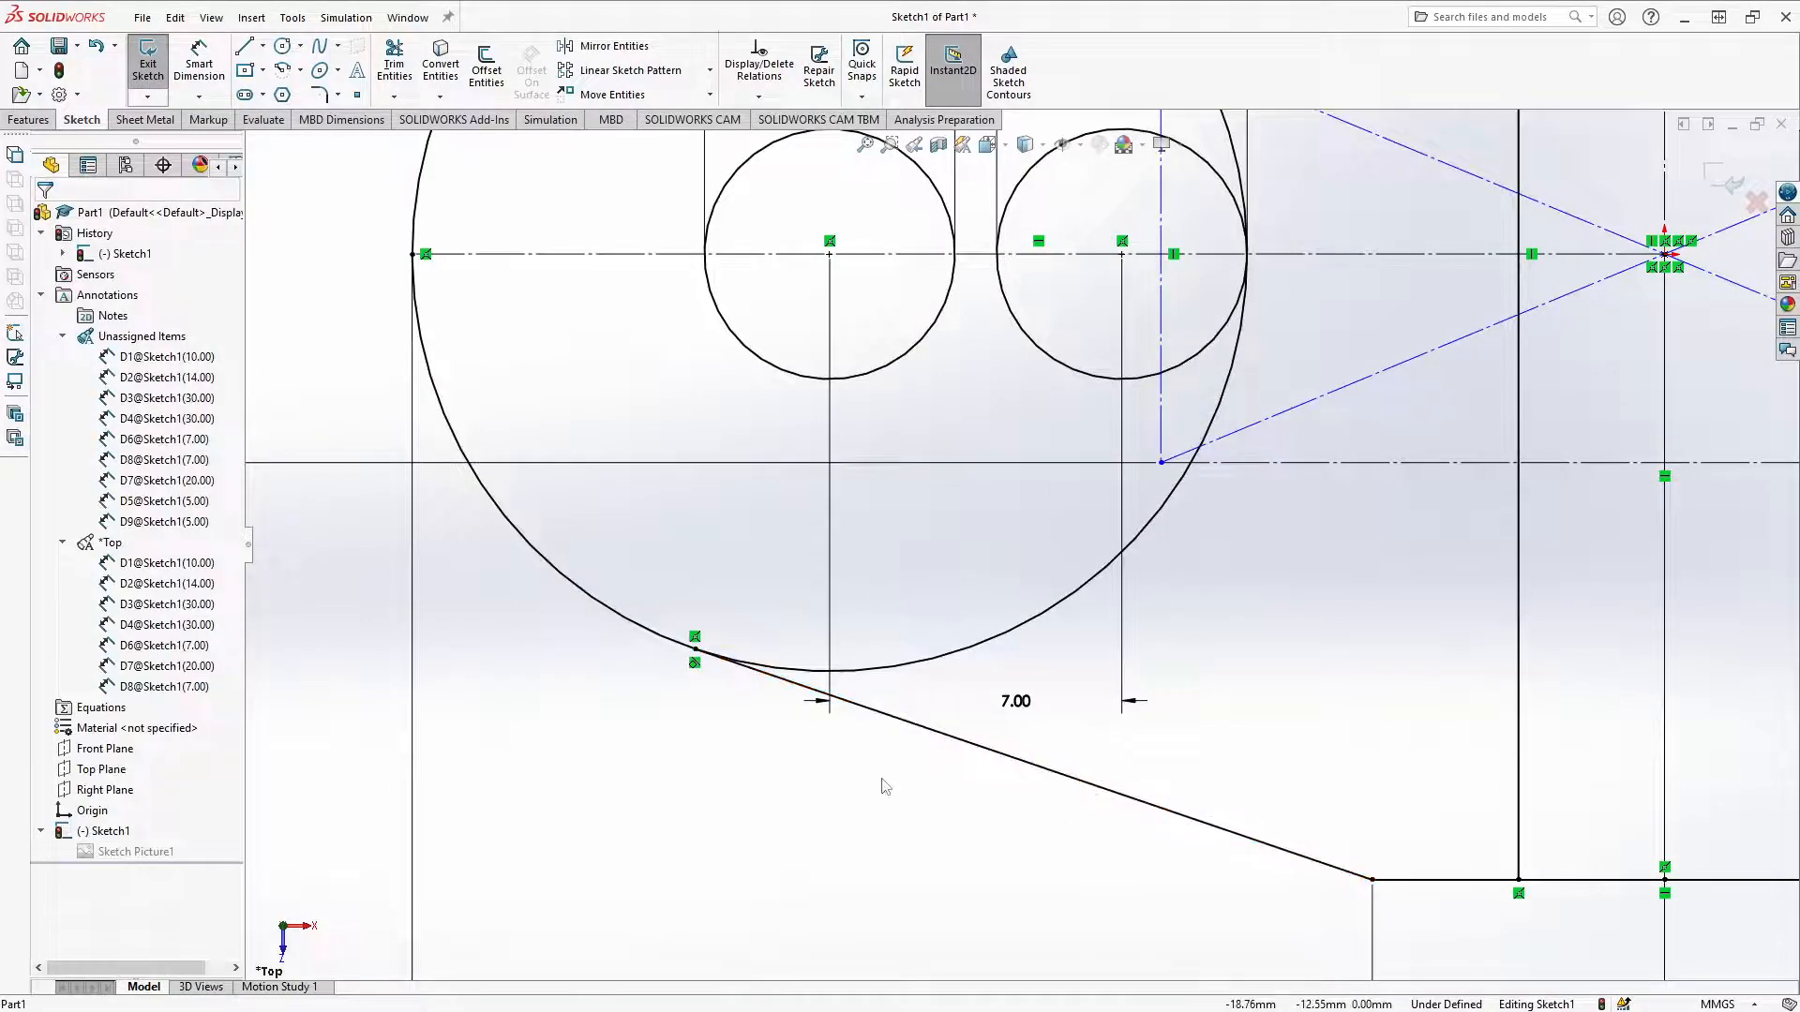
Step: Review the bracket profile from the top line down to the base, including the two small circles
{"action": "scroll", "coordinate": [881, 786], "scroll_direction": "up", "scroll_amount": 7}
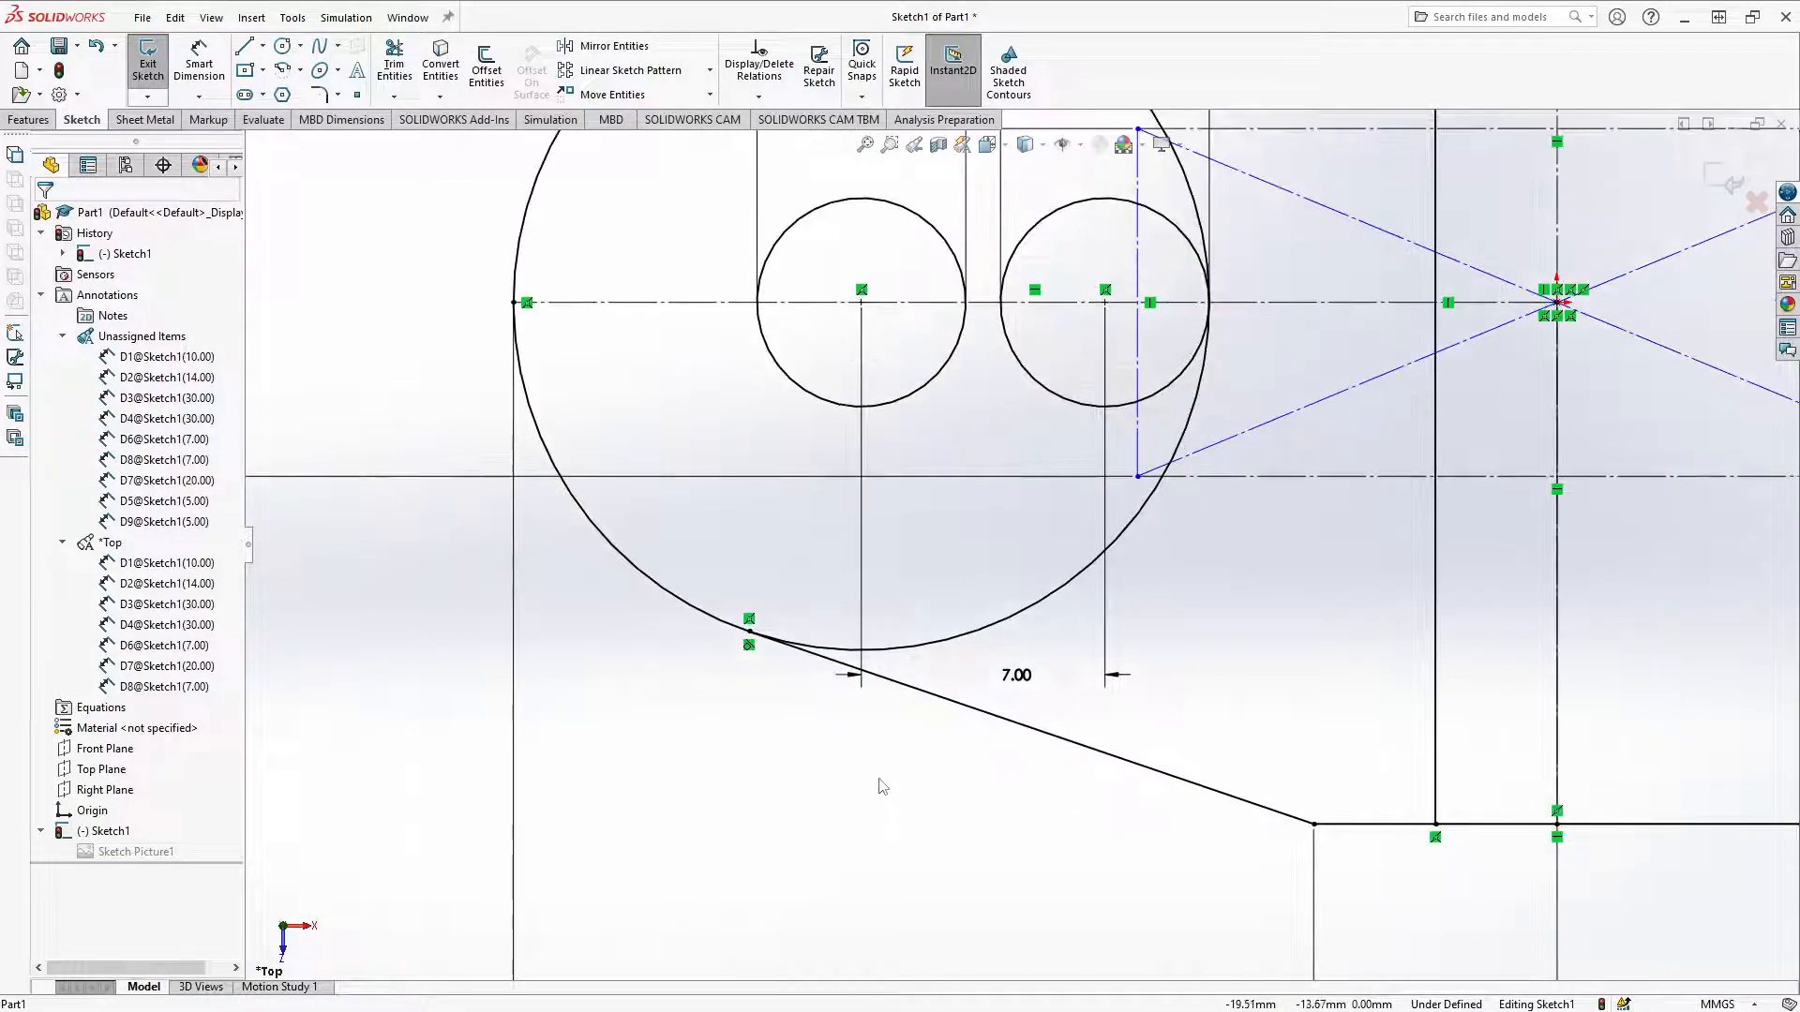
{"action": "scroll", "coordinate": [1132, 300], "scroll_direction": "down", "scroll_amount": 2}
{"action": "scroll", "coordinate": [1135, 300], "scroll_direction": "down", "scroll_amount": 1}
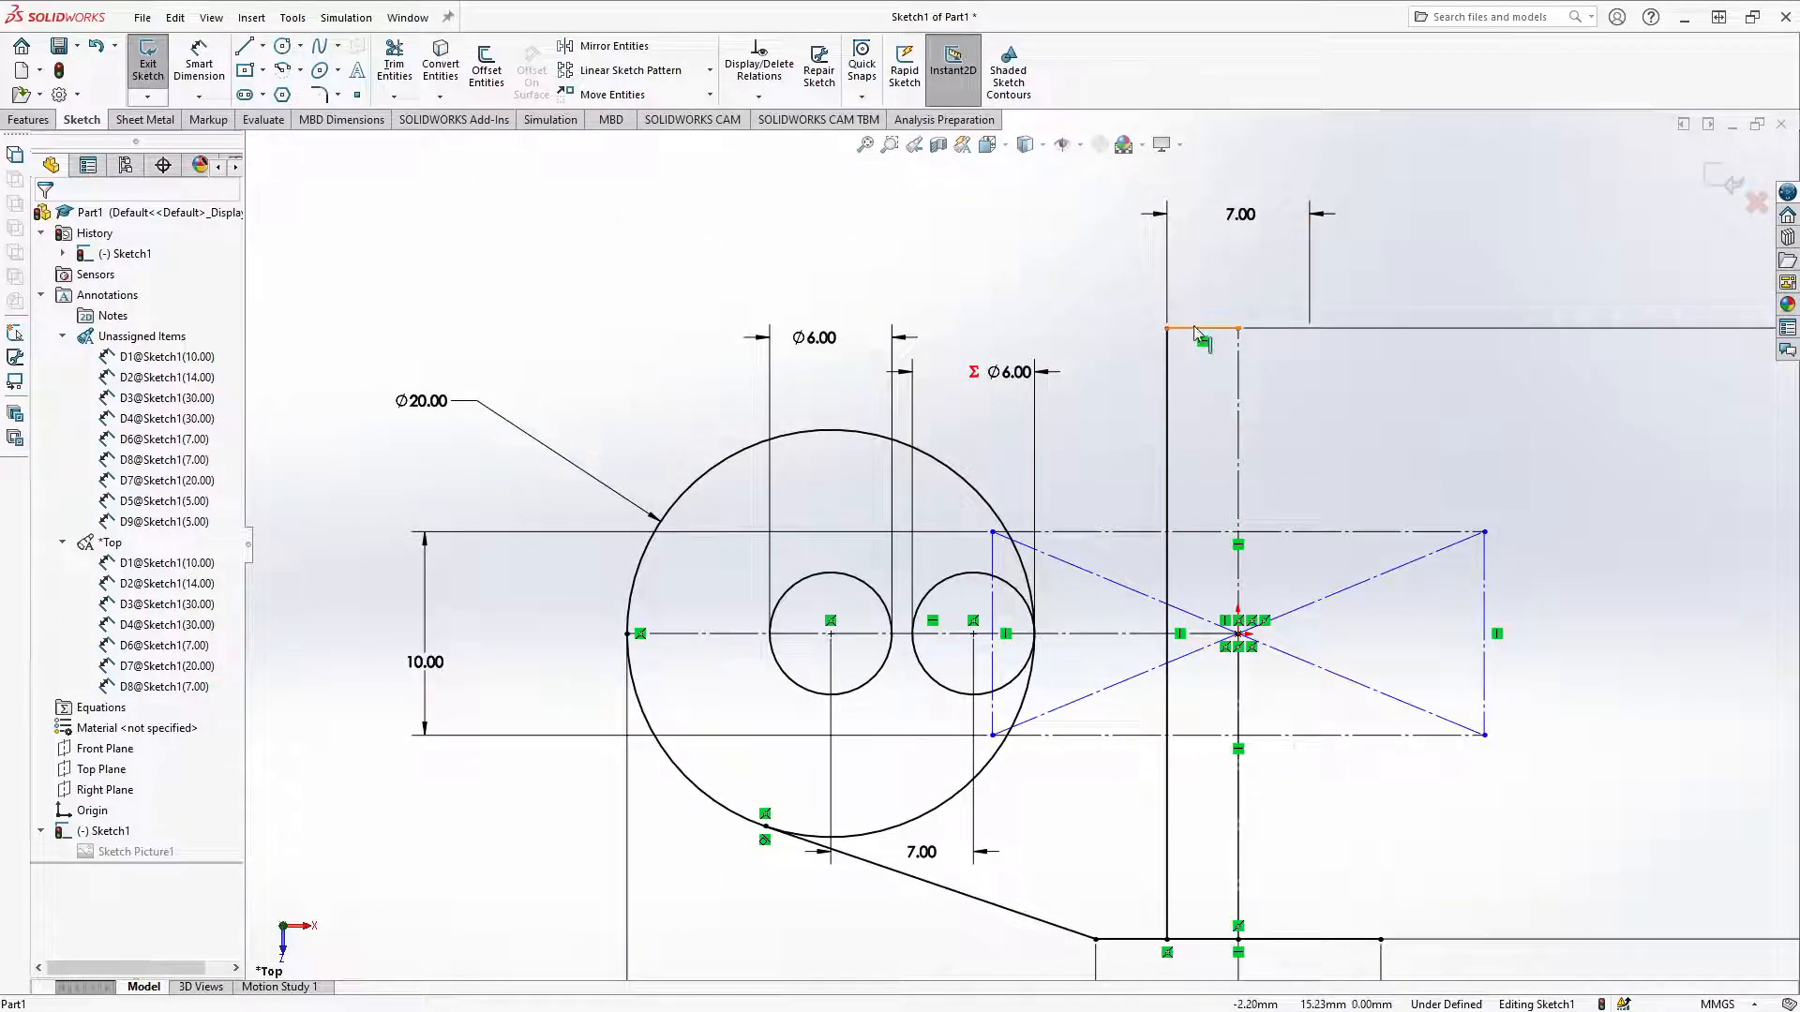
{"action": "scroll", "coordinate": [1251, 731], "scroll_direction": "up", "scroll_amount": 3}
{"action": "scroll", "coordinate": [1265, 764], "scroll_direction": "down", "scroll_amount": 3}
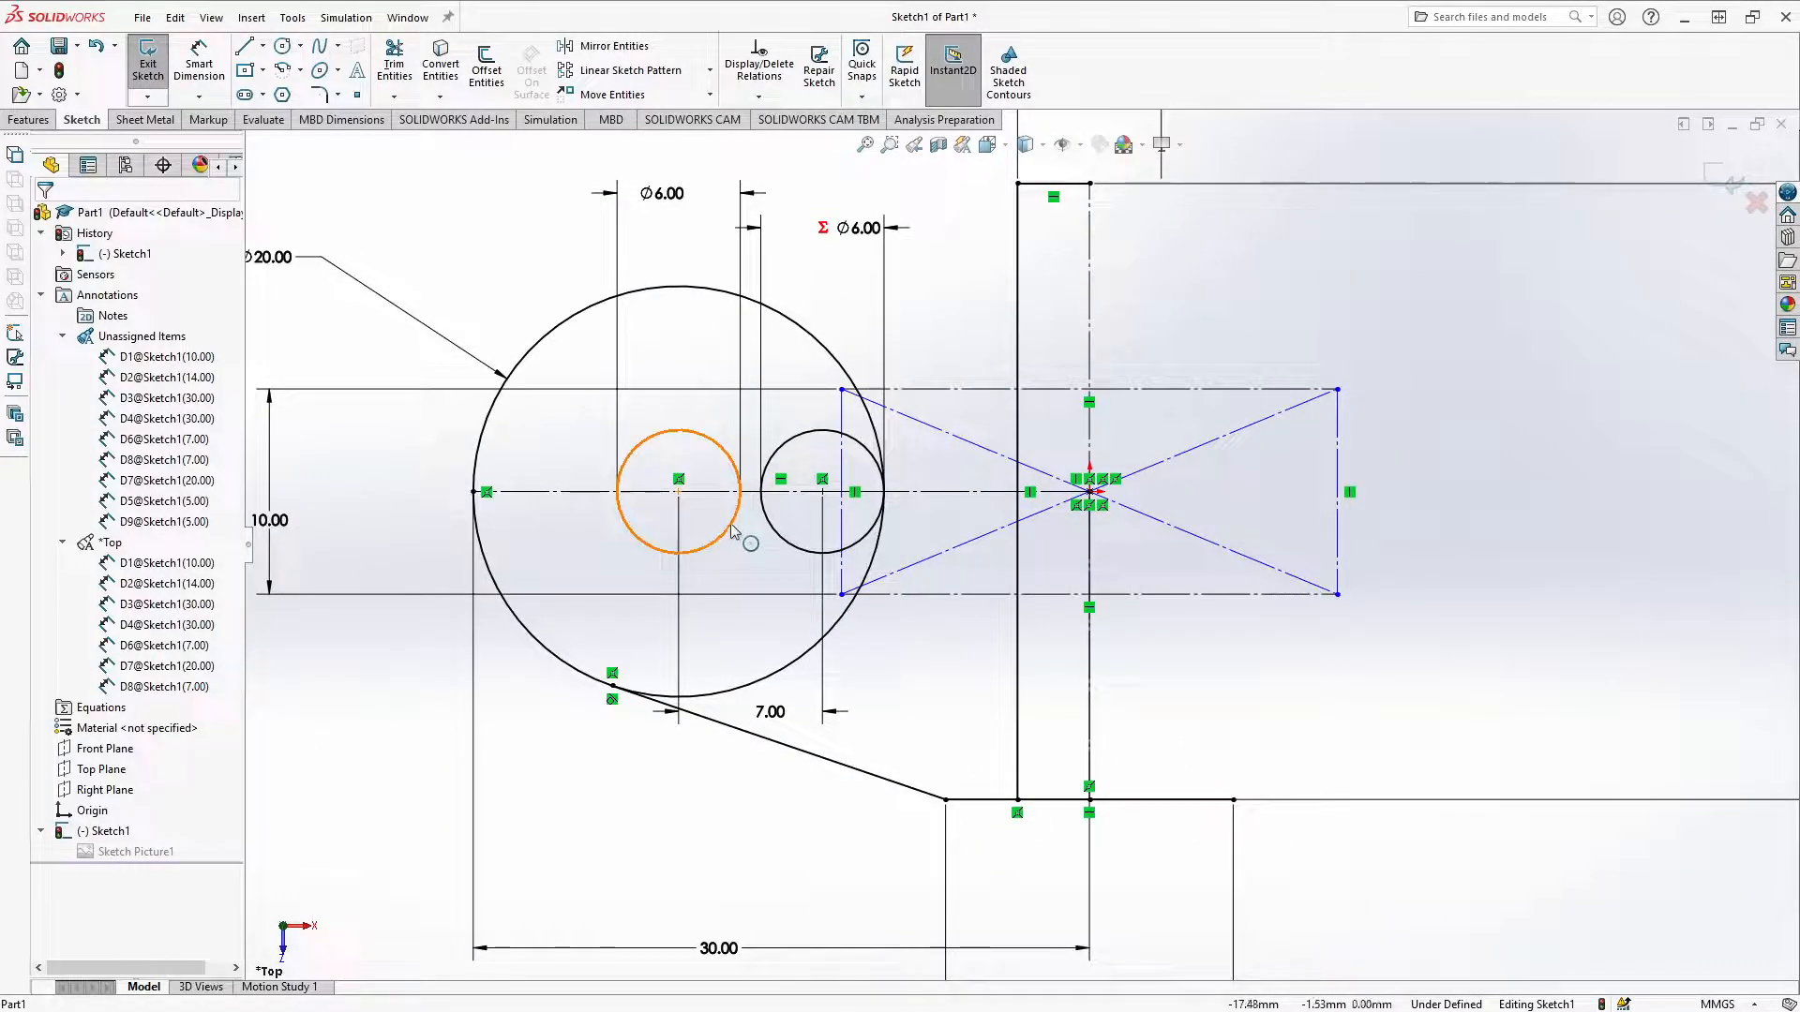
{"action": "scroll", "coordinate": [677, 469], "scroll_direction": "down", "scroll_amount": 2}
{"action": "scroll", "coordinate": [678, 469], "scroll_direction": "up", "scroll_amount": 2}
{"action": "scroll", "coordinate": [677, 469], "scroll_direction": "down", "scroll_amount": 2}
{"action": "scroll", "coordinate": [992, 638], "scroll_direction": "down", "scroll_amount": 1}
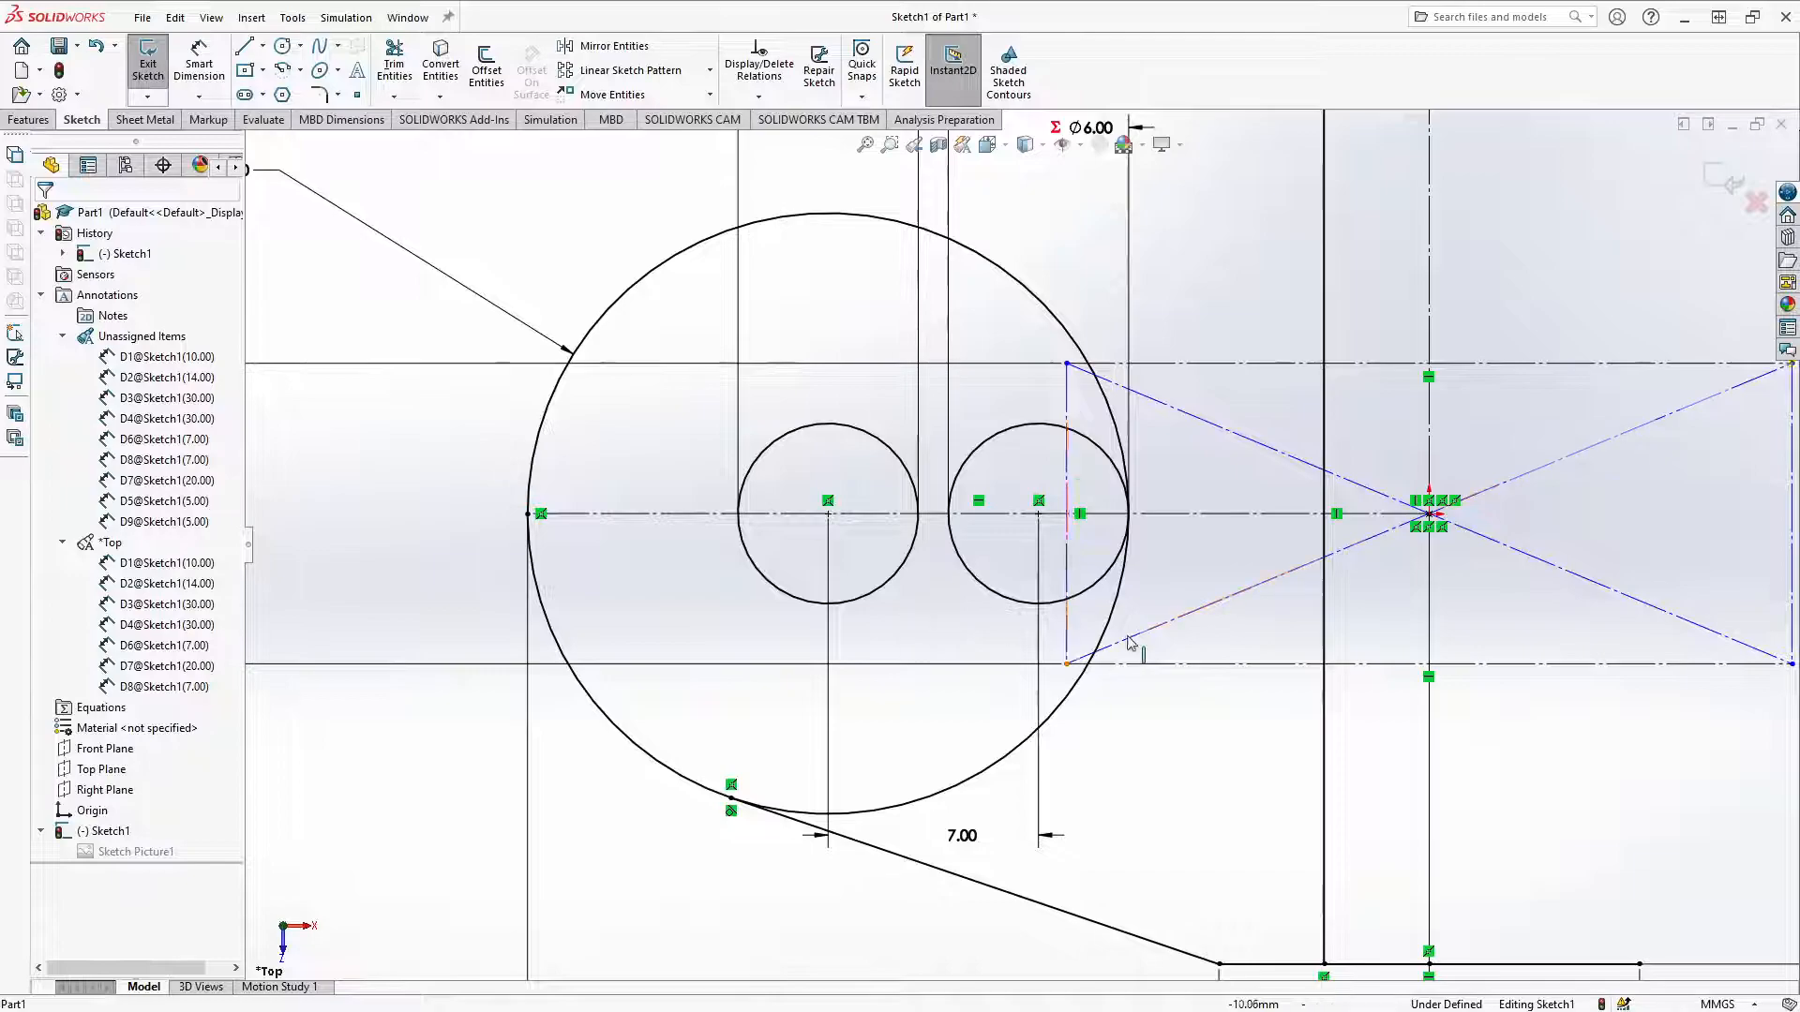
Step: Sketch a horizontal line about 4.5 mm long below the two small circles and make it tangent to the right one
{"action": "scroll", "coordinate": [1132, 643], "scroll_direction": "down", "scroll_amount": 1}
{"action": "left_click", "coordinate": [246, 47]}
{"action": "scroll", "coordinate": [1110, 631], "scroll_direction": "down", "scroll_amount": 3}
{"action": "left_click", "coordinate": [589, 601]}
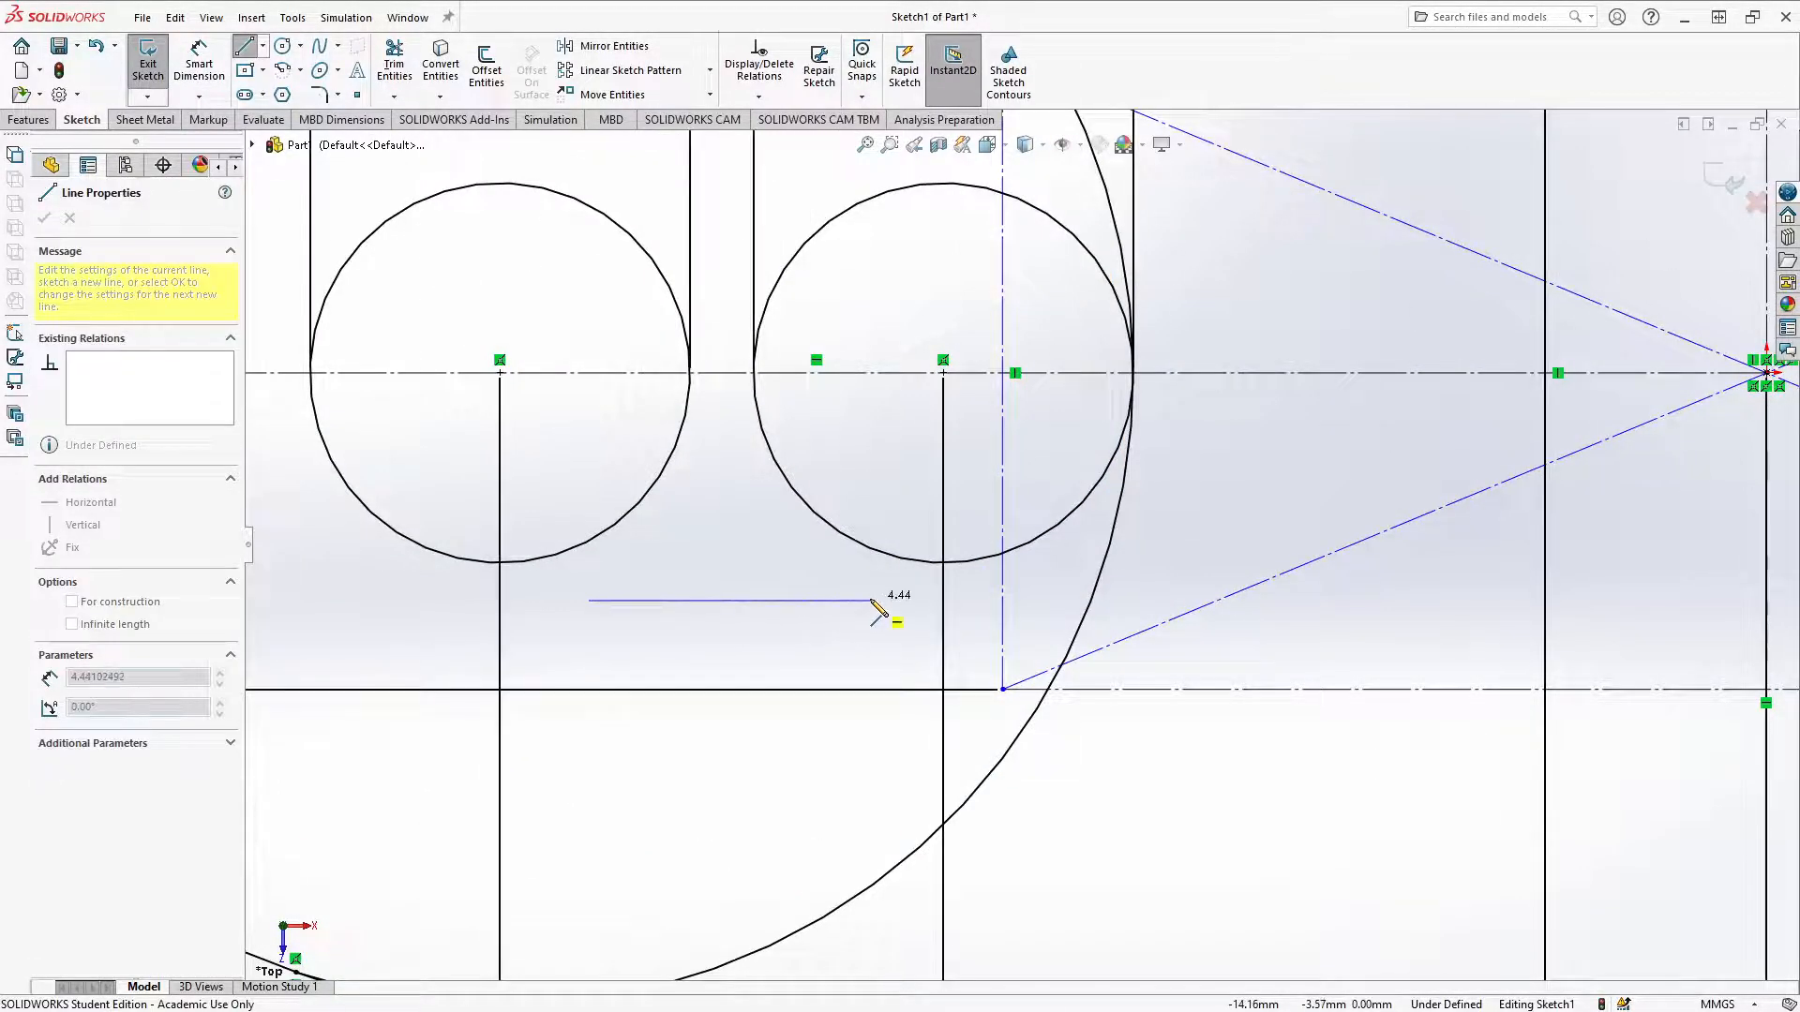
{"action": "left_click", "coordinate": [878, 601]}
{"action": "key", "text": "Escape"}
{"action": "left_click", "coordinate": [848, 601]}
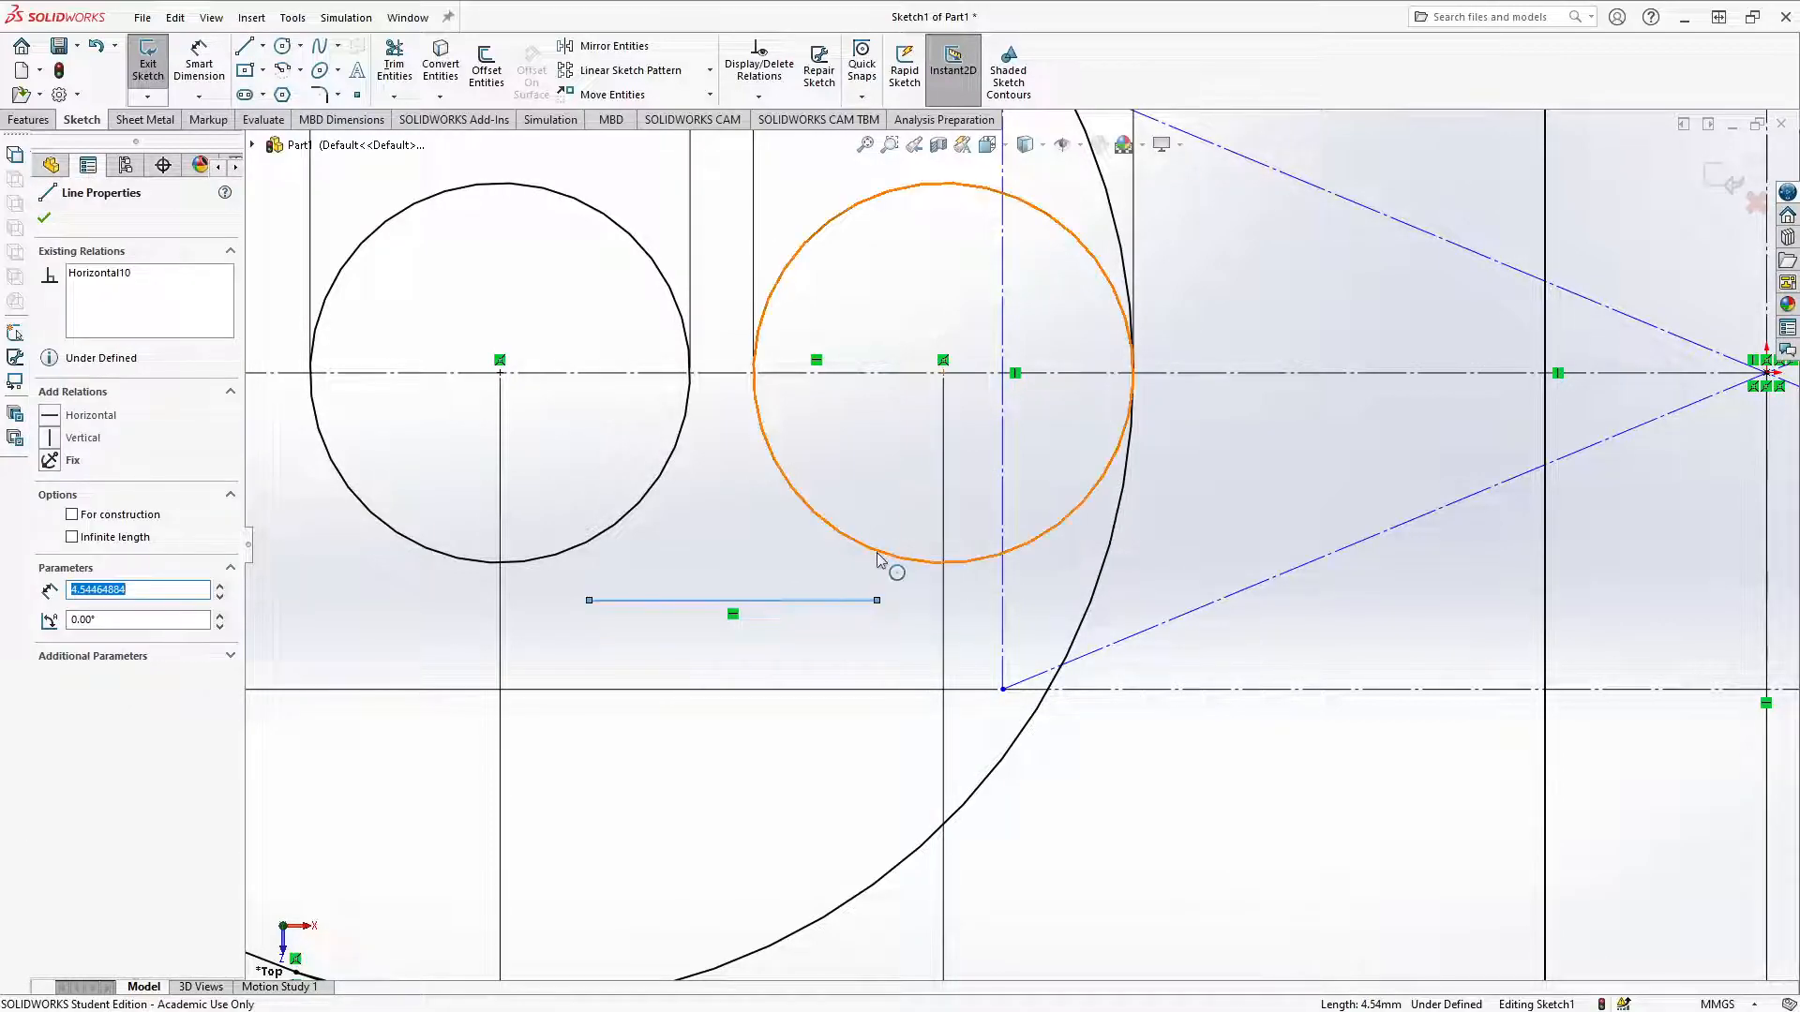
{"action": "left_click", "coordinate": [879, 559], "text": "ctrl"}
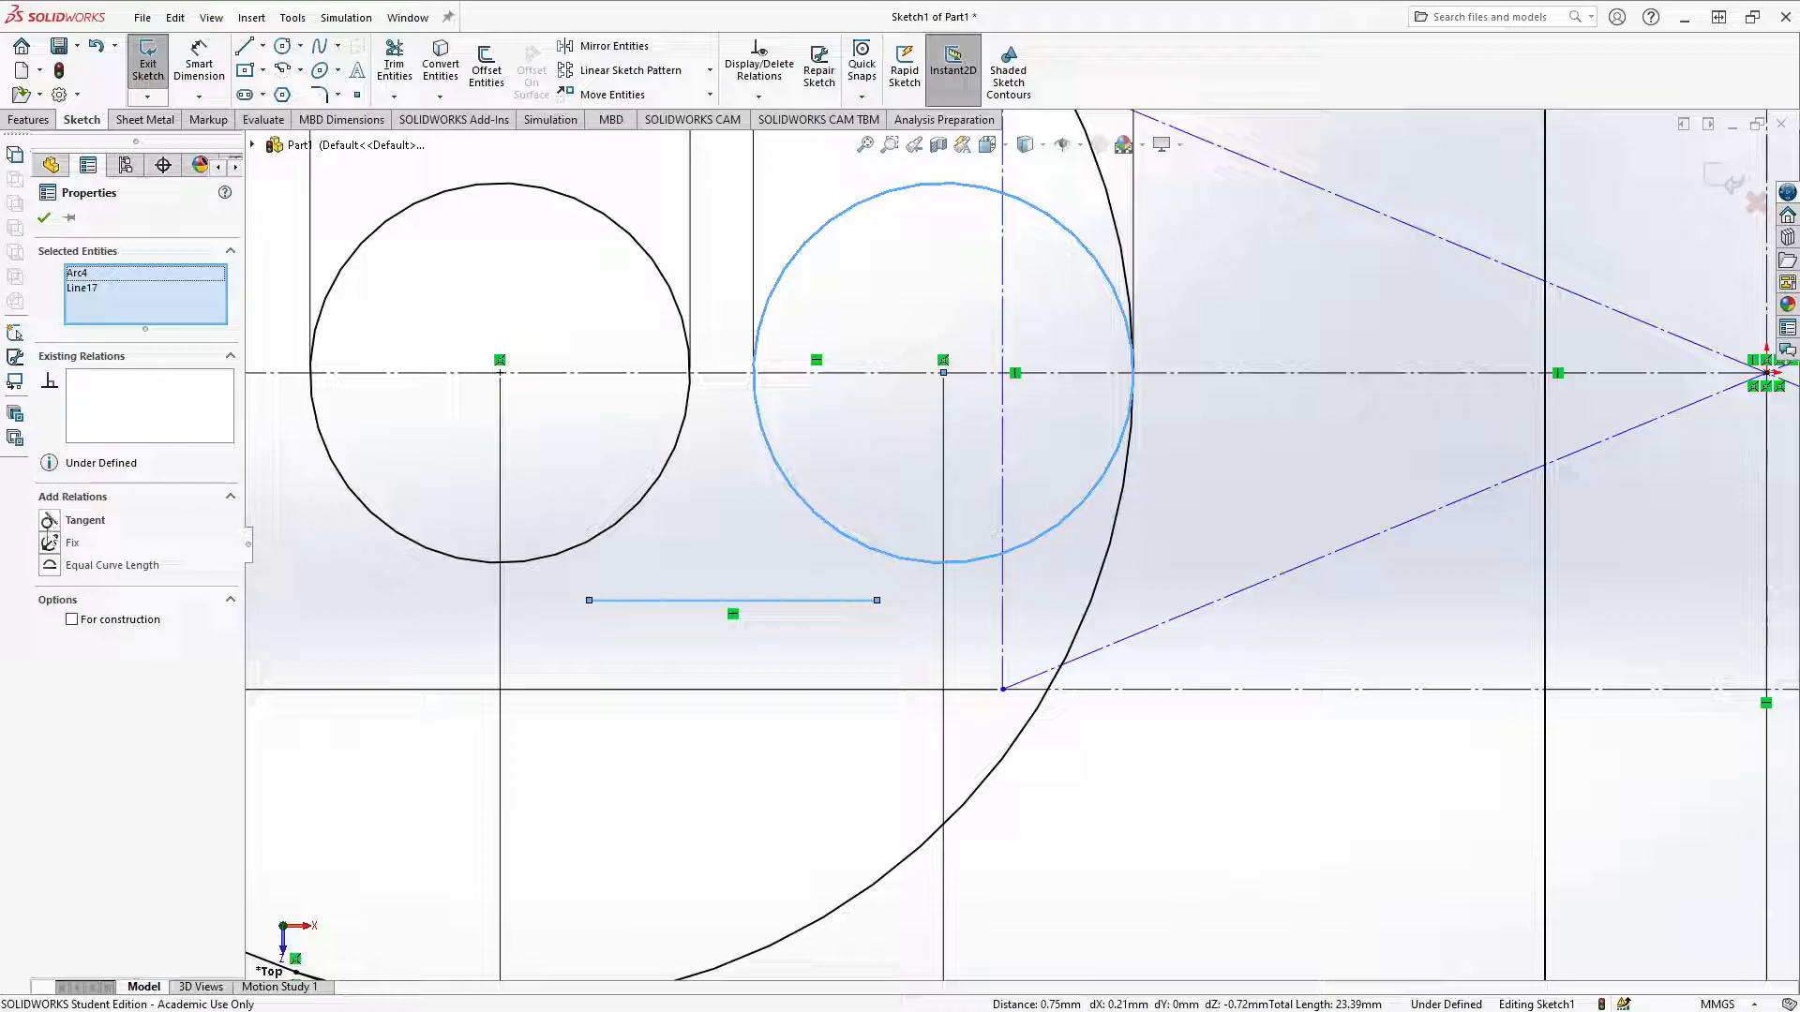
{"action": "left_click", "coordinate": [49, 524]}
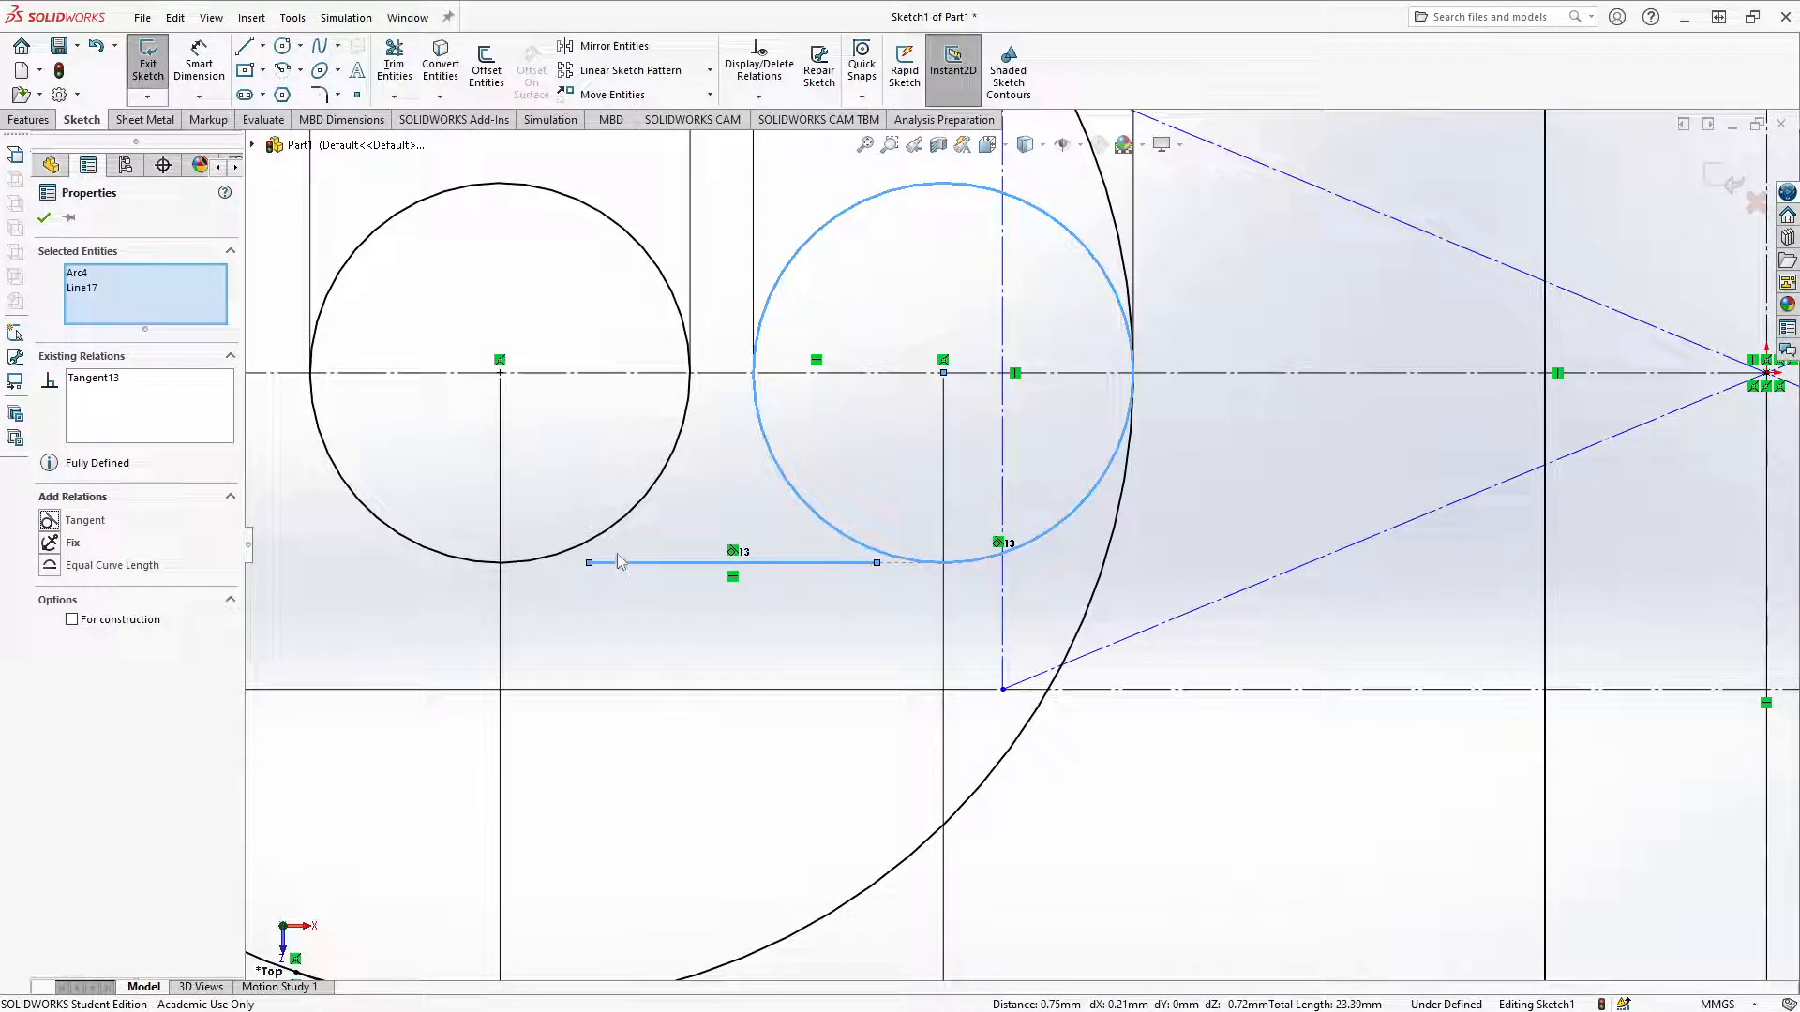
Step: Try to add a tangent relation between the short horizontal line and the left small circle
{"action": "left_click", "coordinate": [604, 553]}
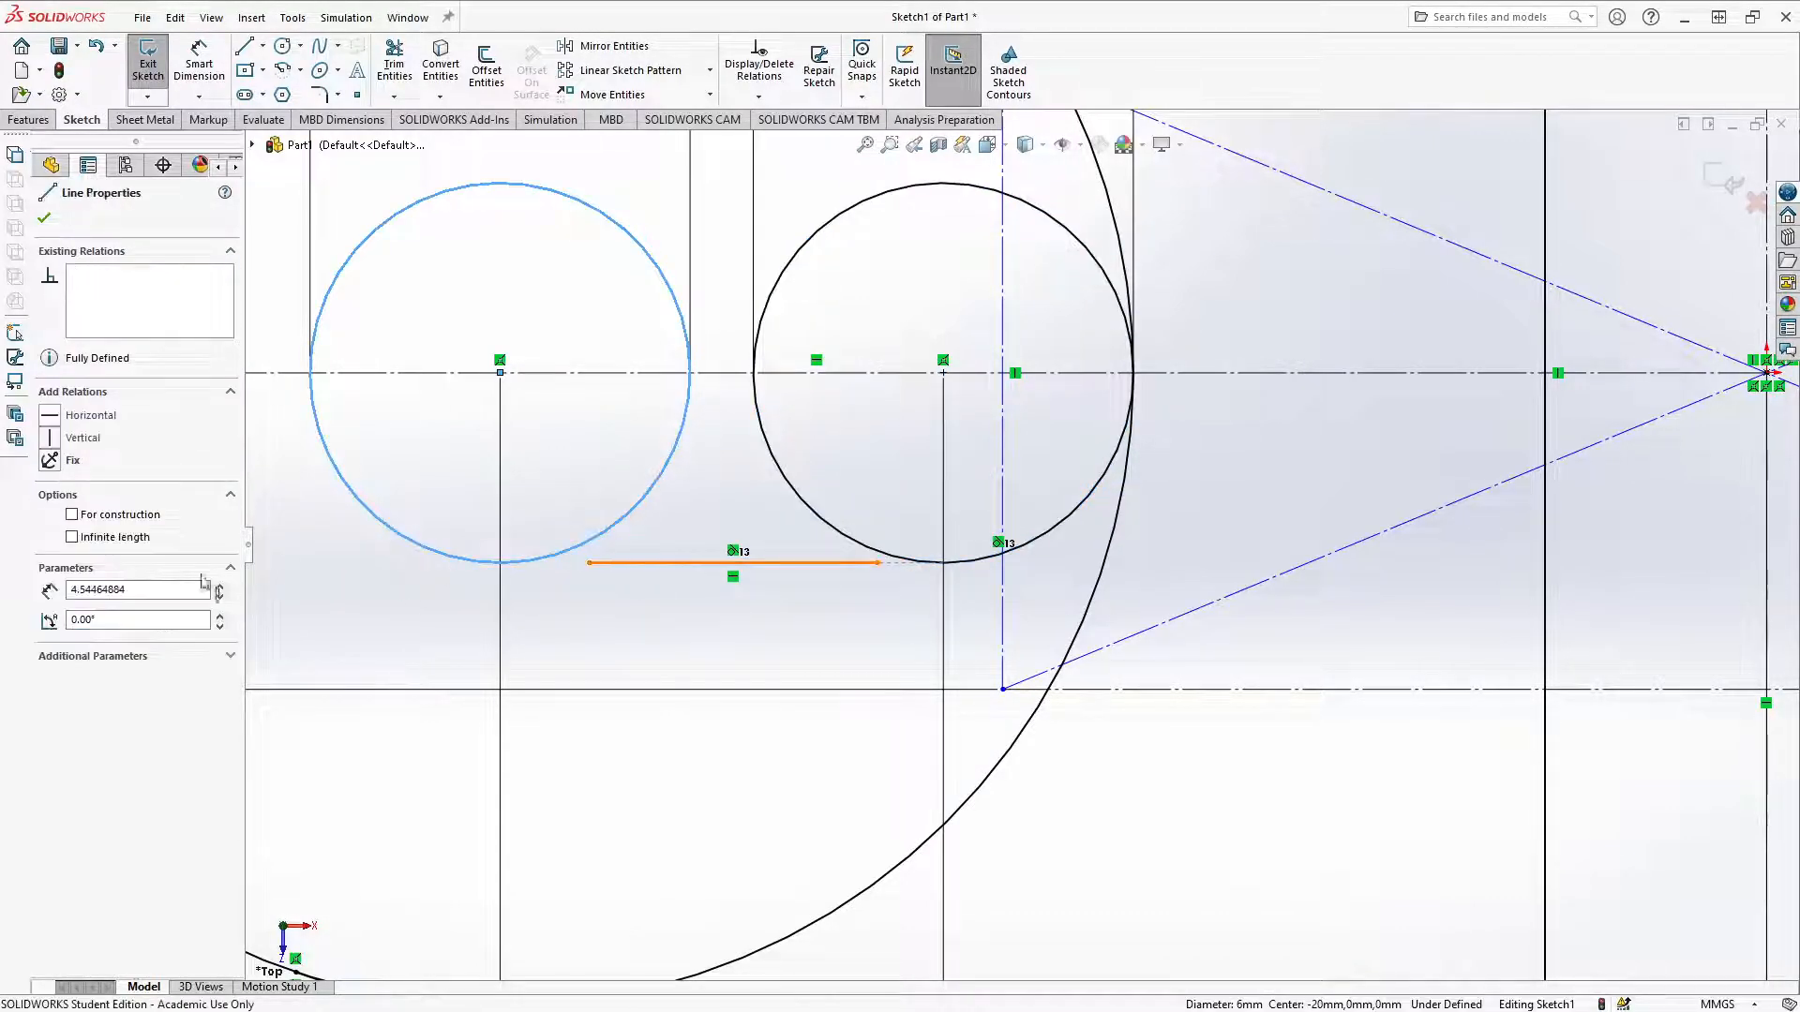
{"action": "left_click", "coordinate": [52, 523]}
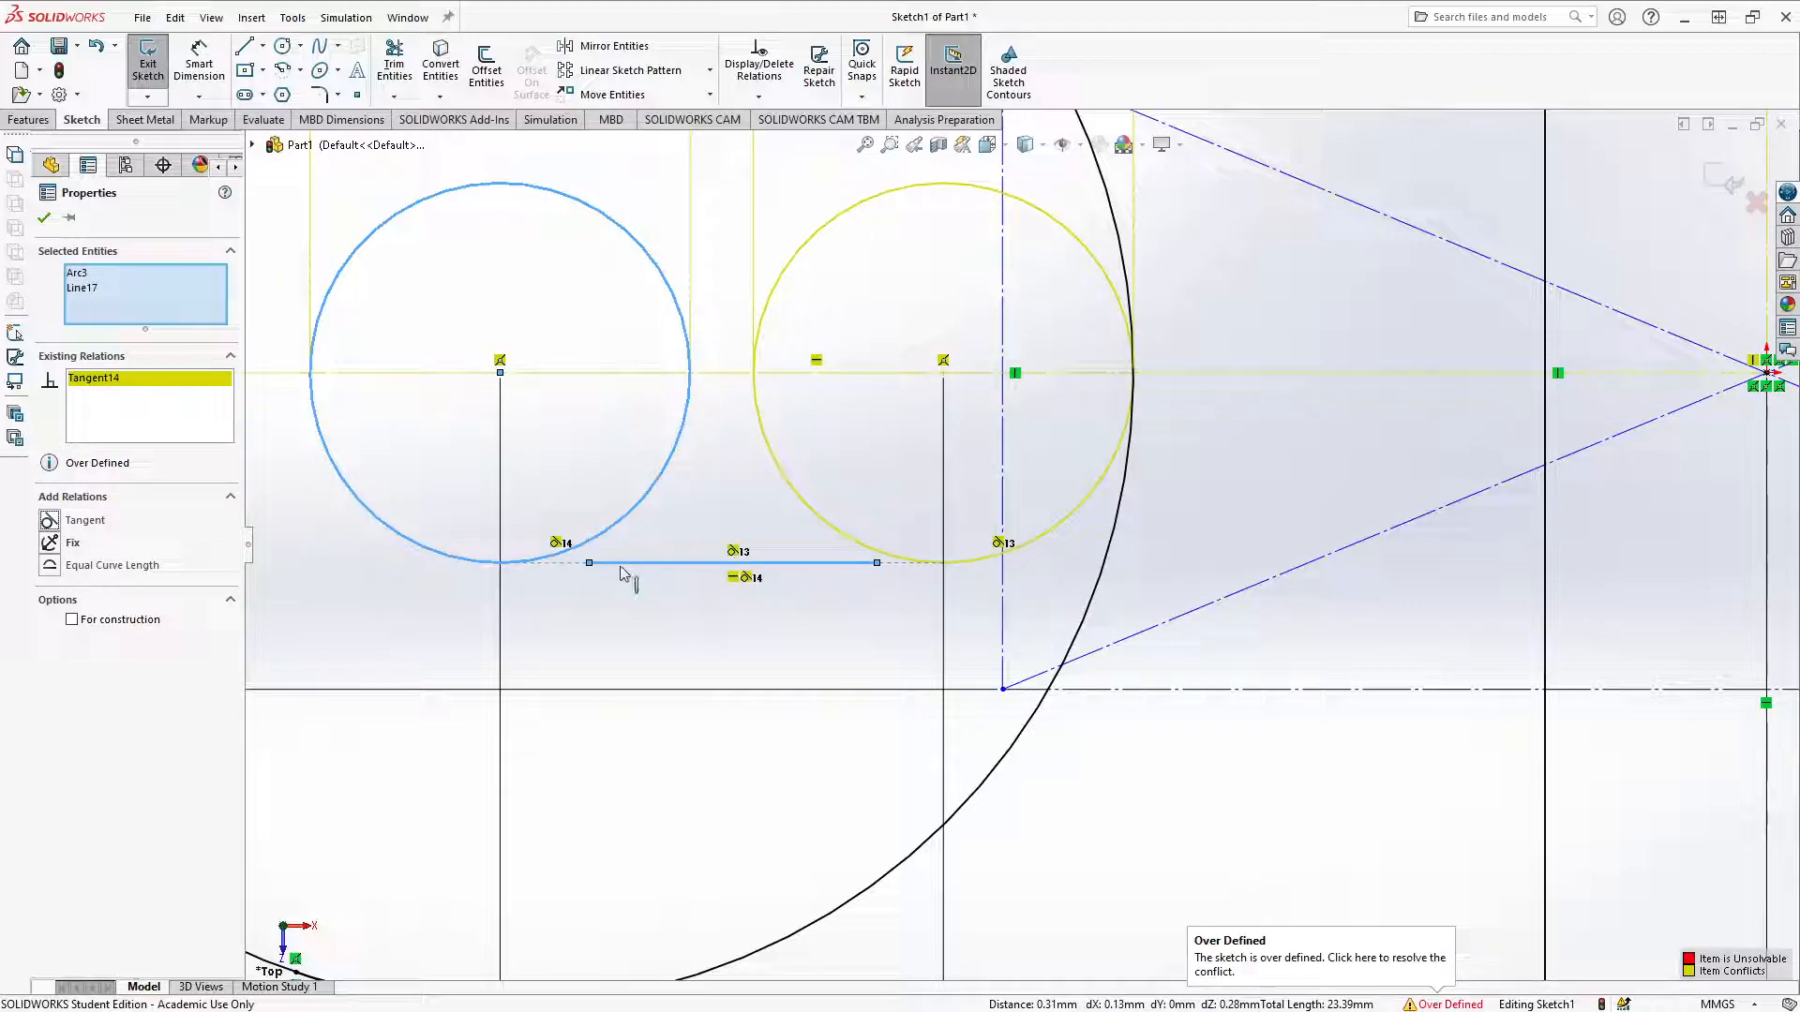
{"action": "key", "text": "ctrl+z"}
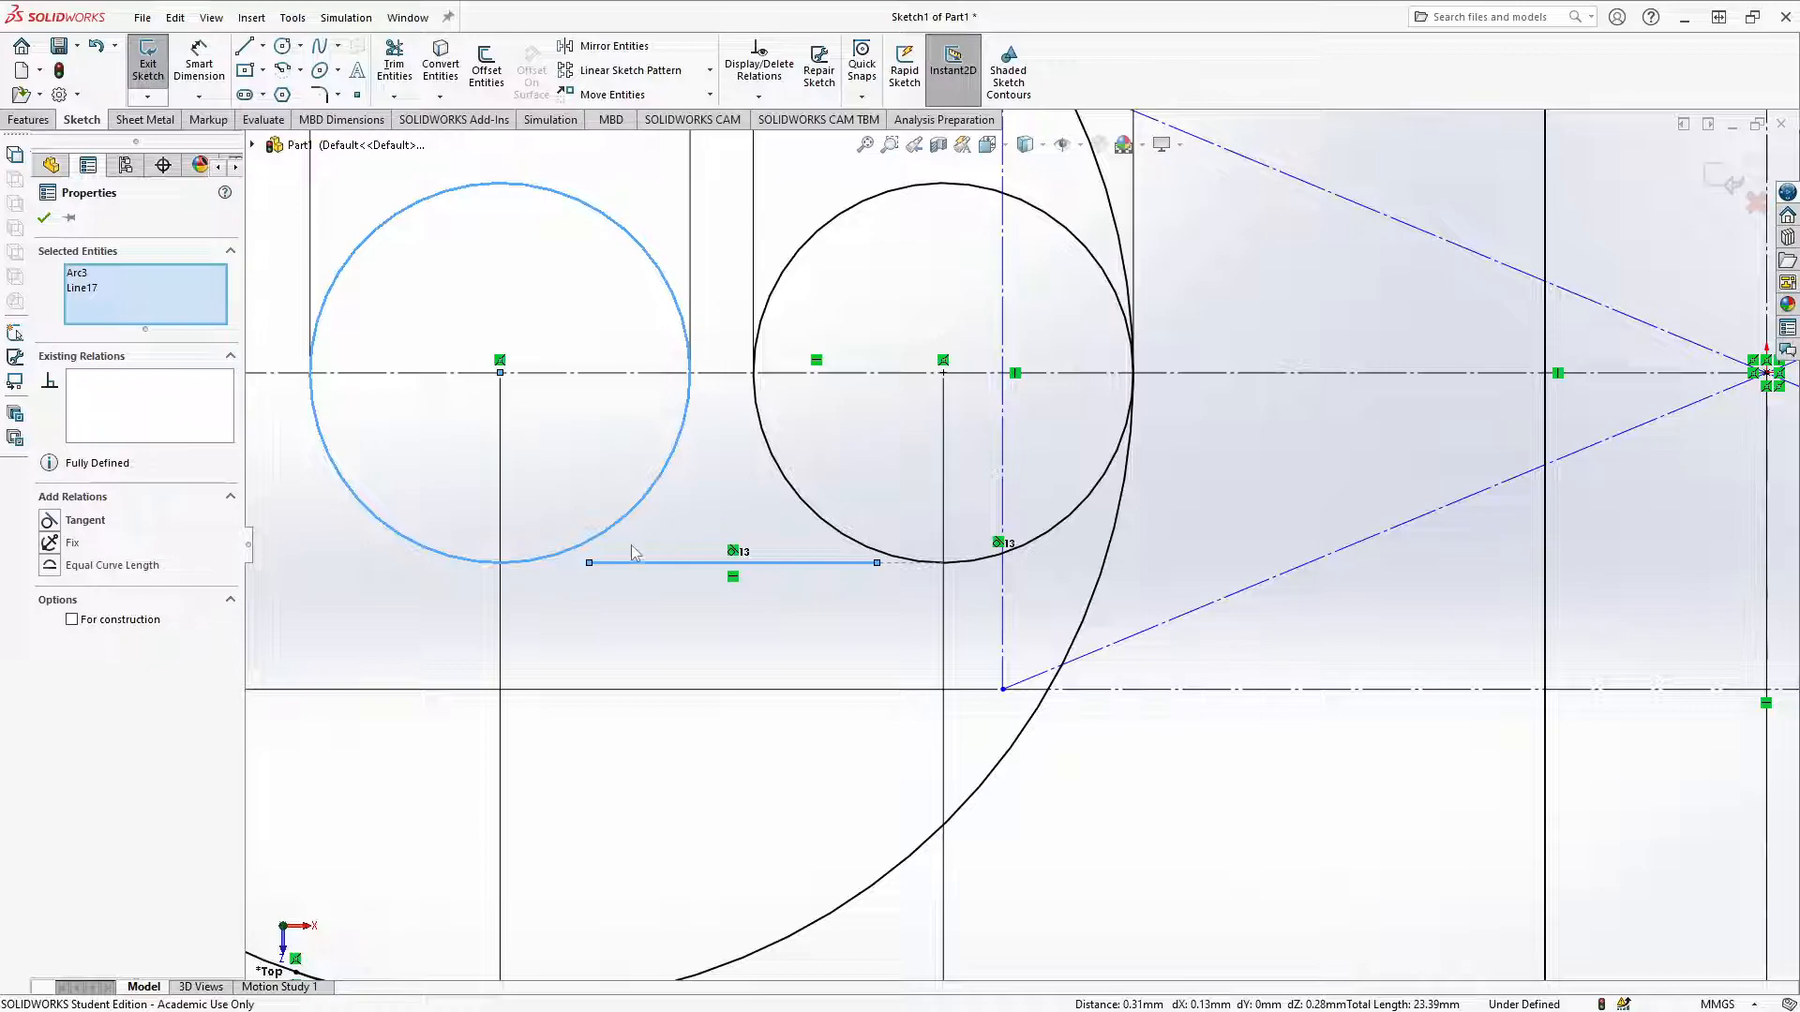
{"action": "key", "text": "Escape"}
Step: Make the horizontal line's left end coincident with the left small circle and its right end coincident with the right one
{"action": "left_click", "coordinate": [589, 564]}
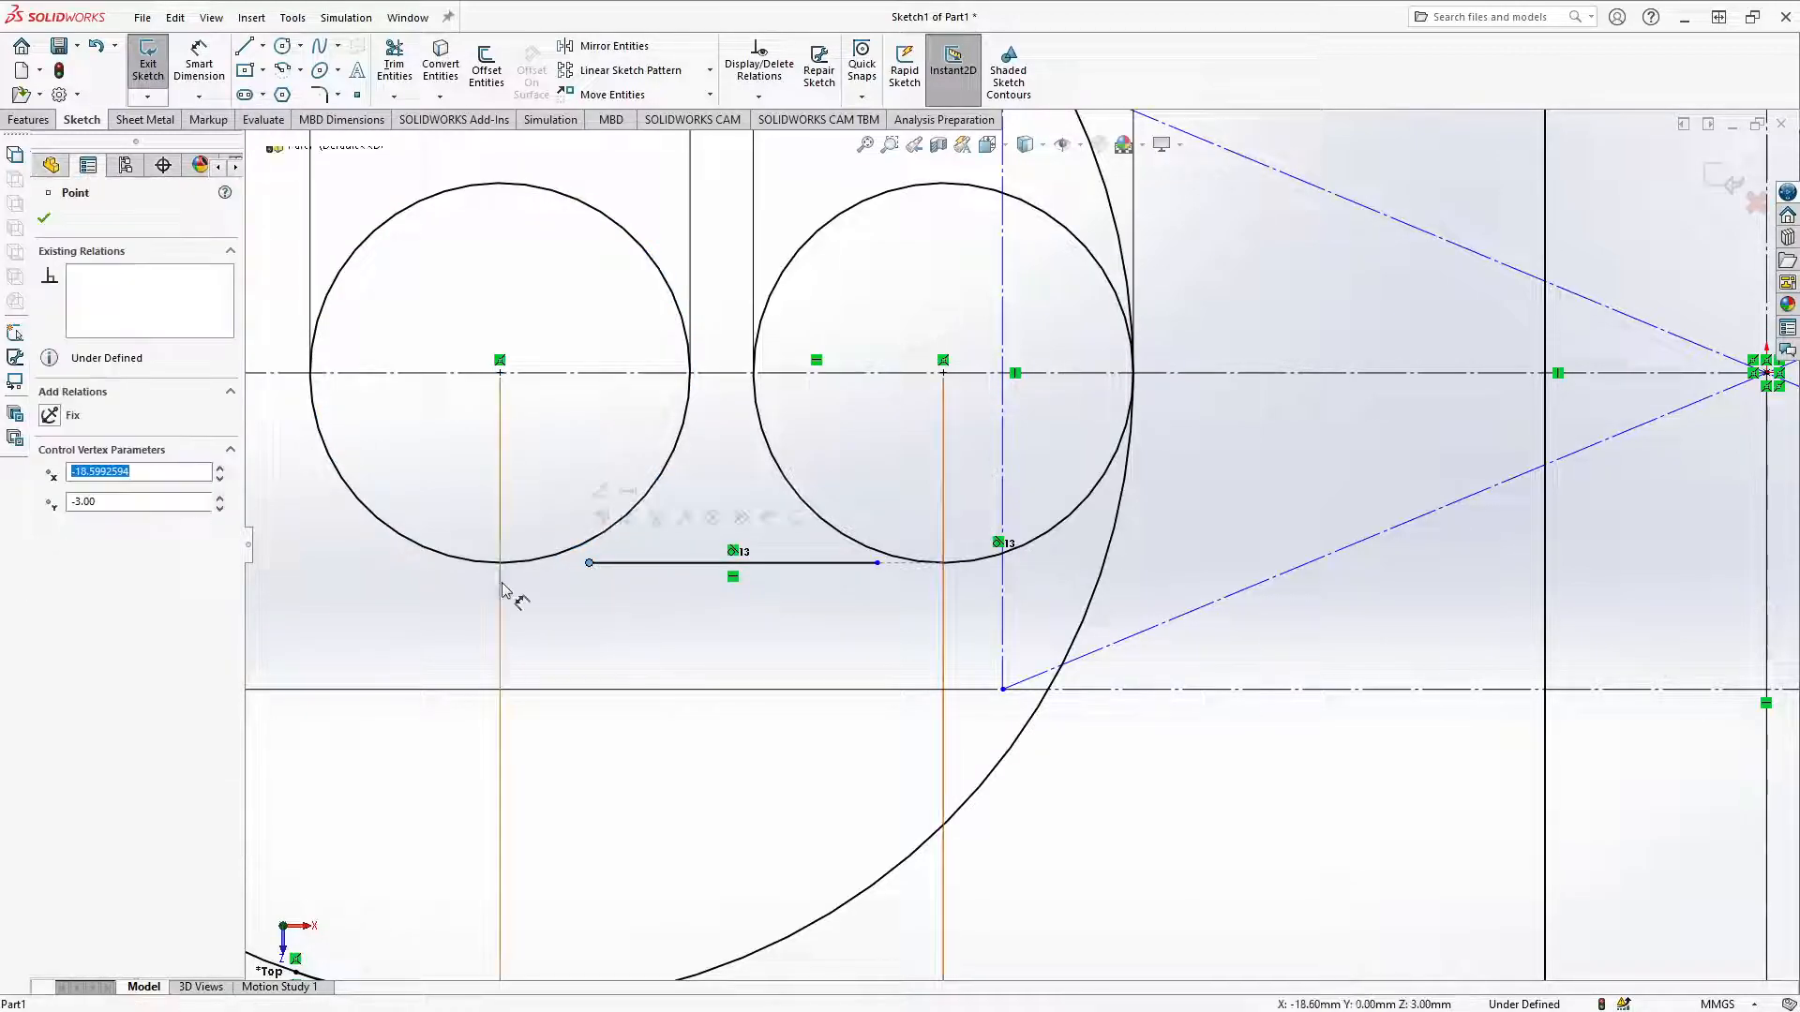
{"action": "left_click", "coordinate": [525, 564], "text": "ctrl"}
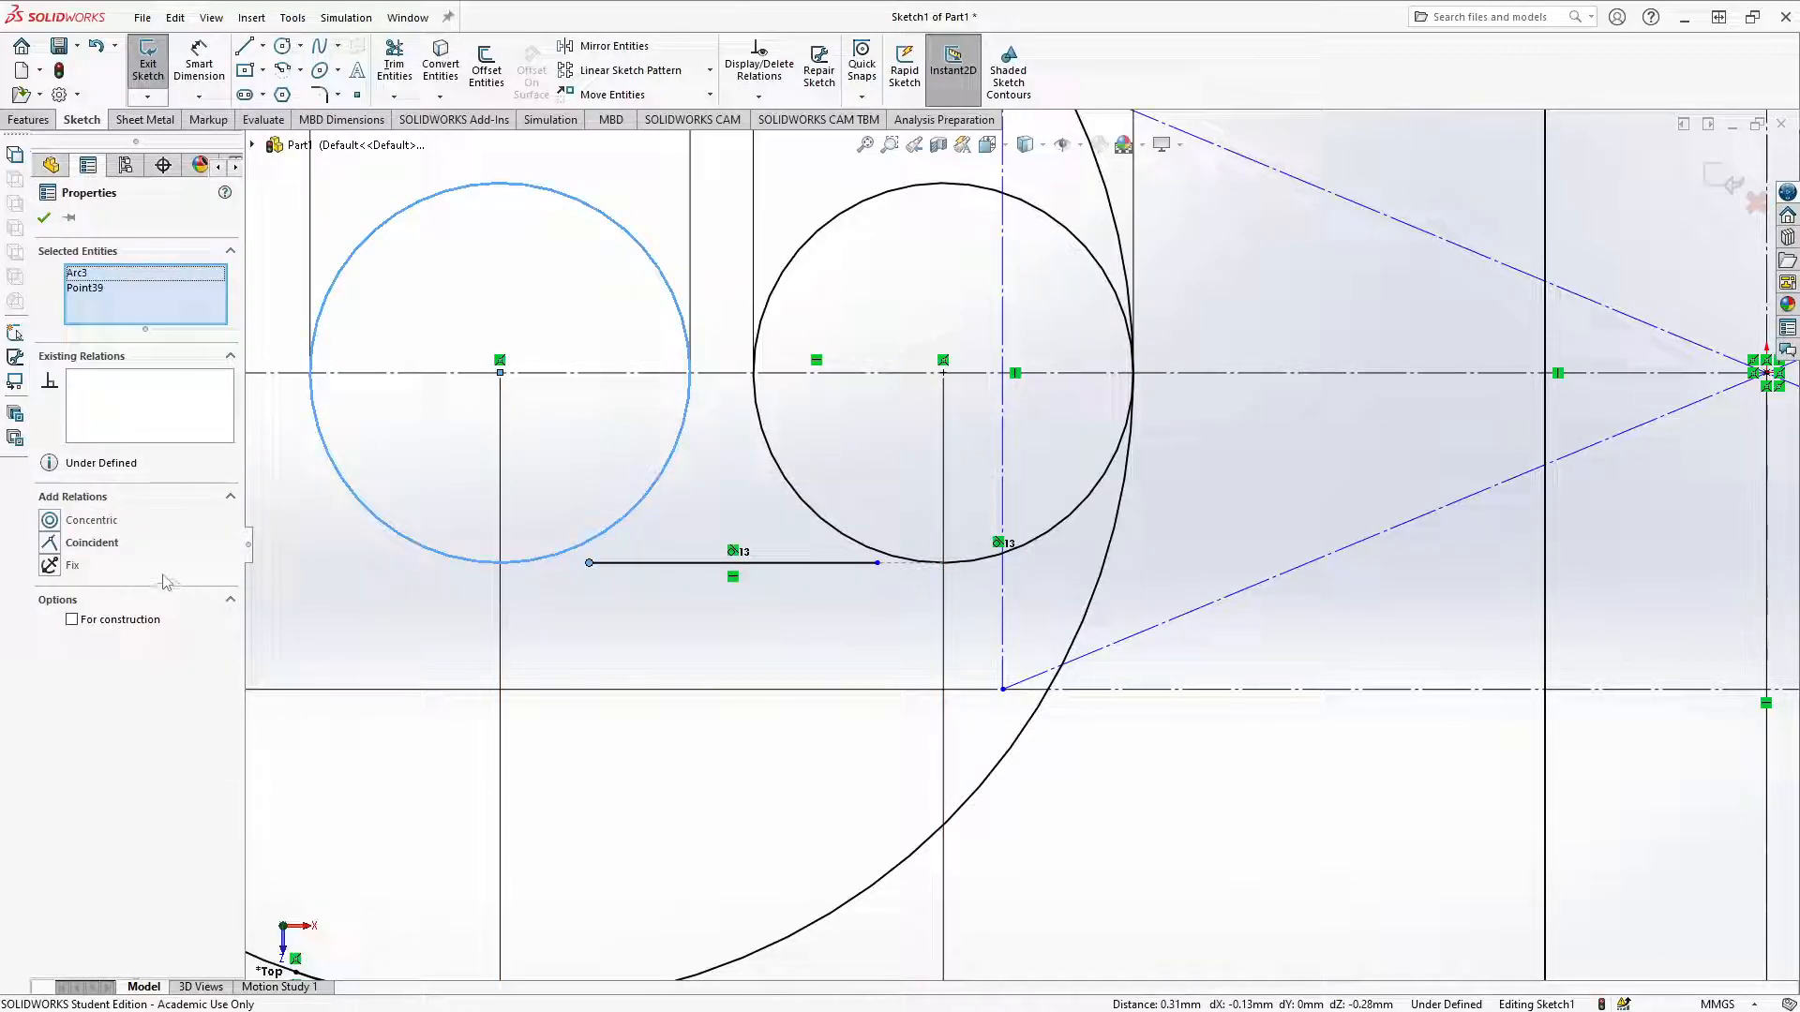
{"action": "left_click", "coordinate": [50, 546]}
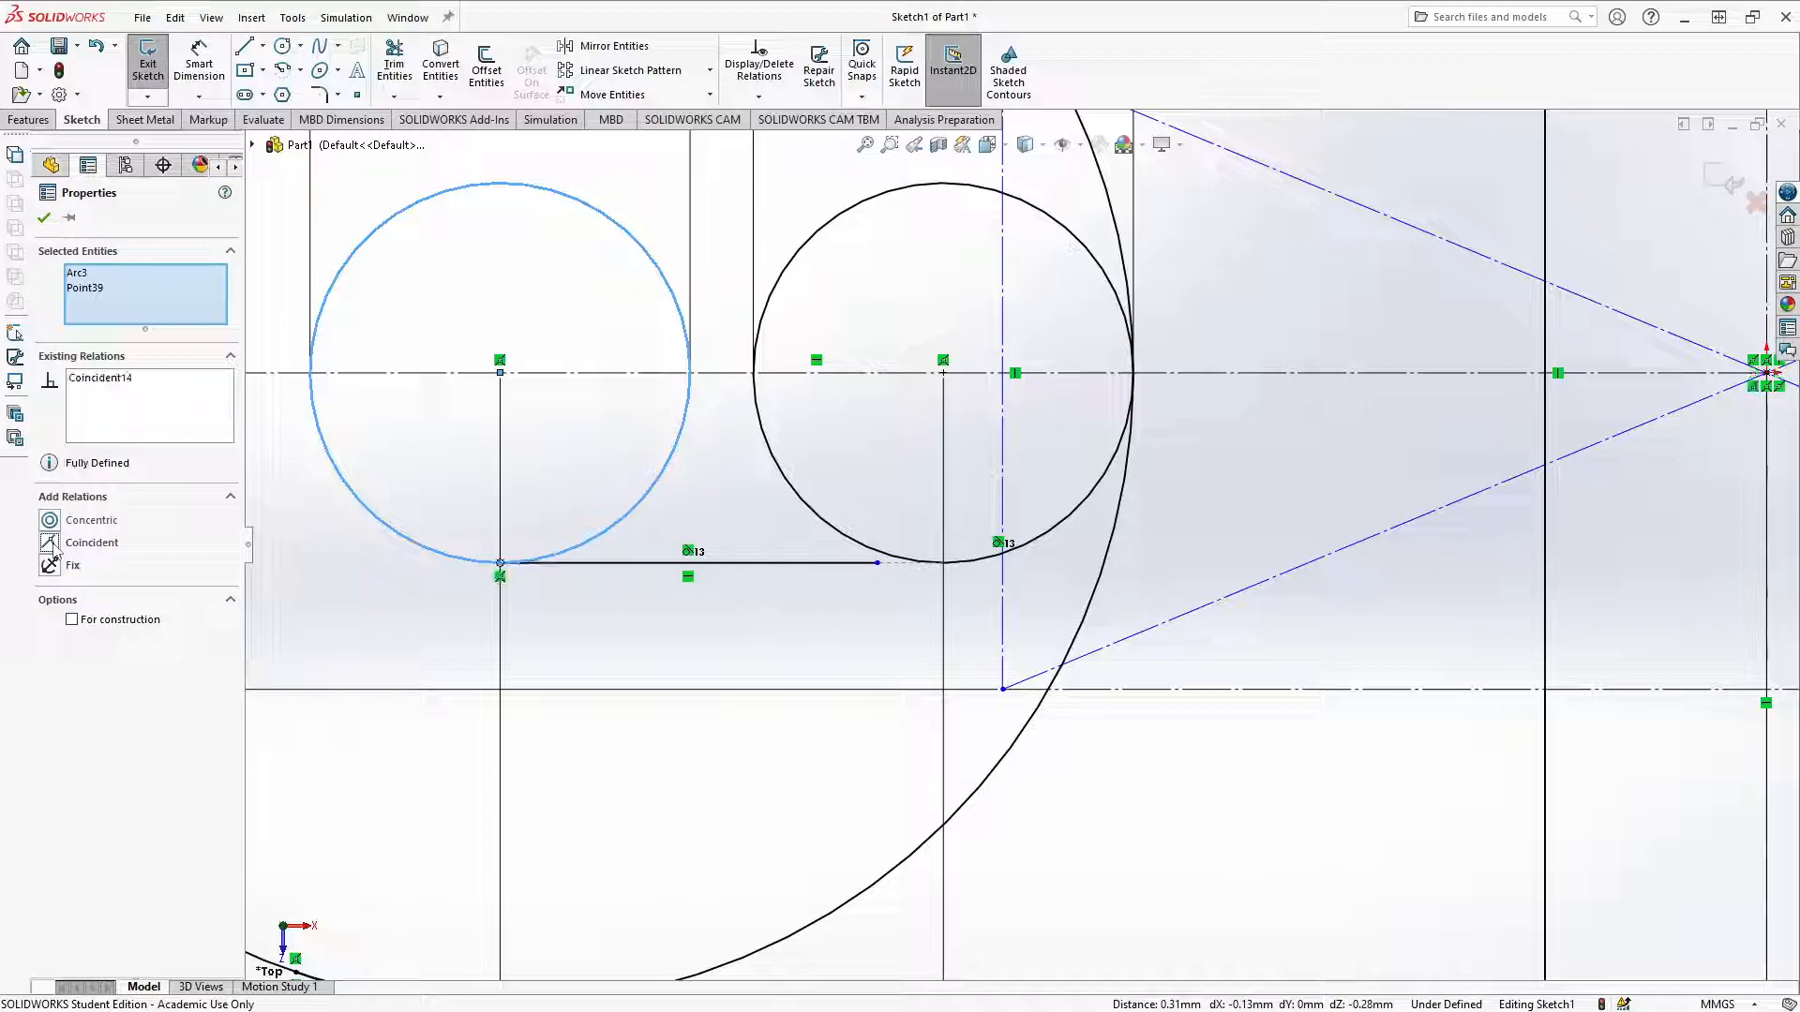
{"action": "left_click", "coordinate": [877, 564]}
{"action": "left_click", "coordinate": [923, 561], "text": "ctrl"}
{"action": "left_click", "coordinate": [51, 543]}
{"action": "left_click", "coordinate": [810, 628]}
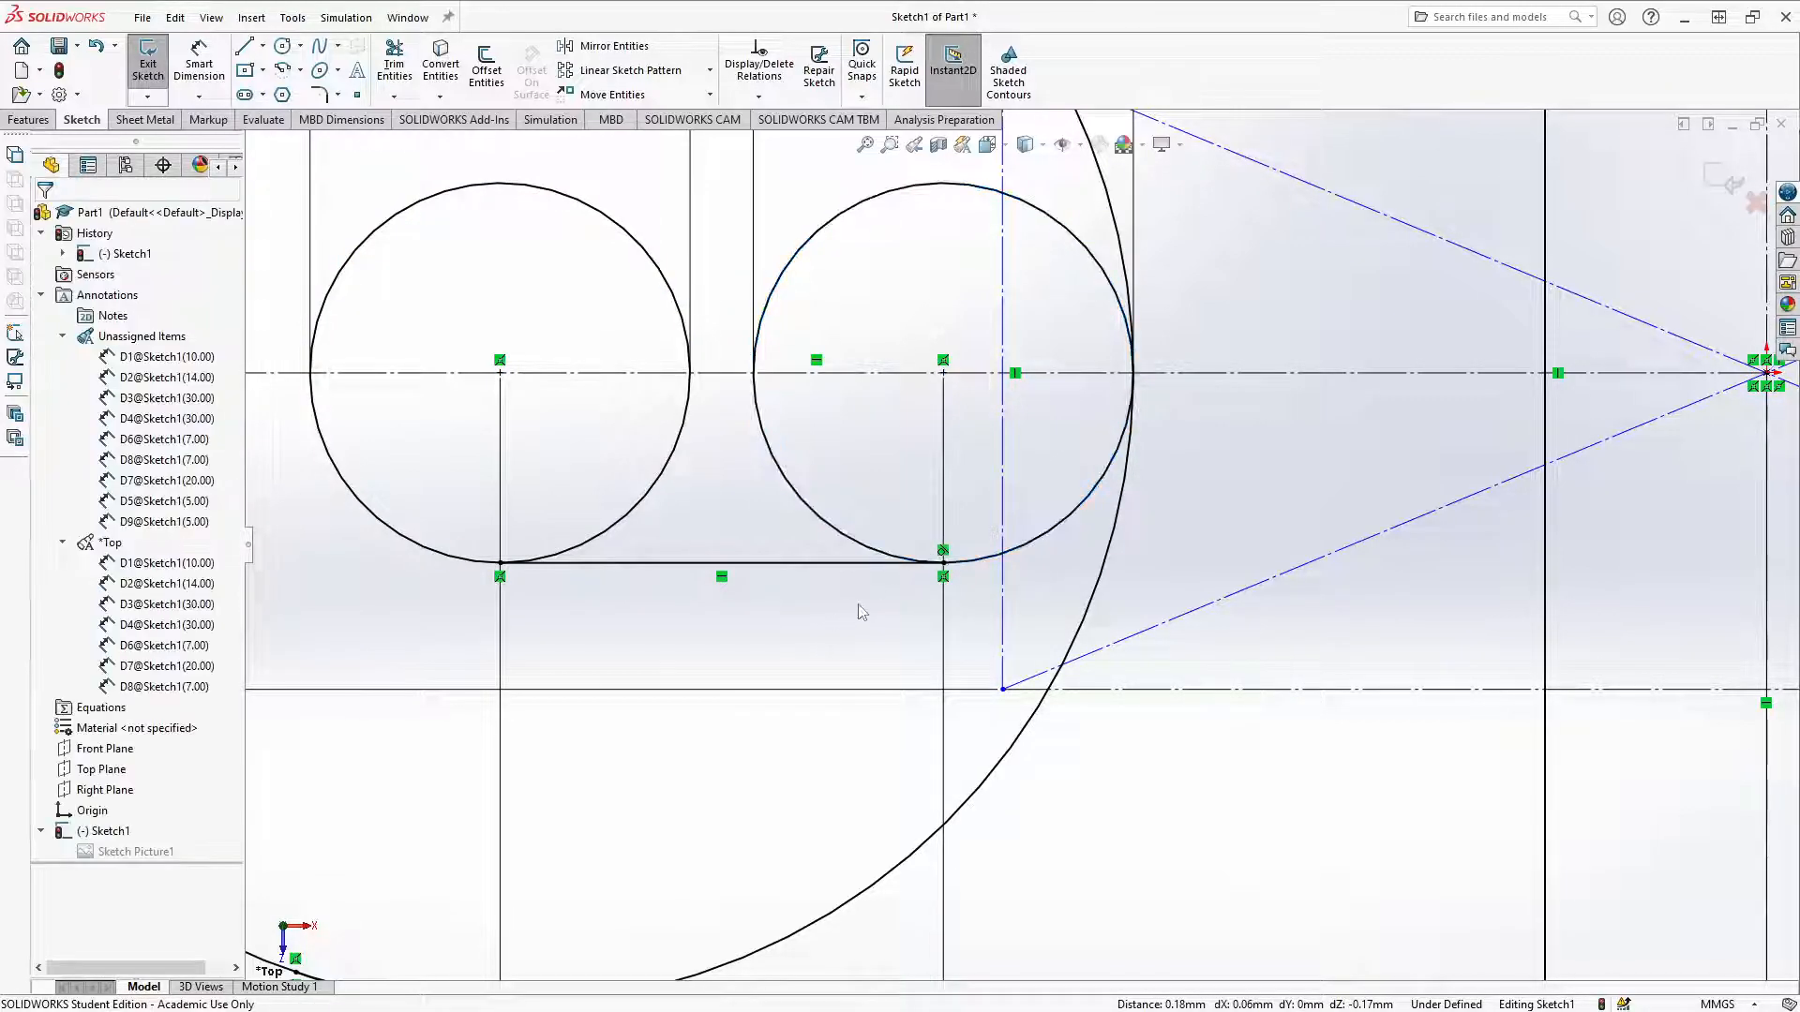
Step: Examine the slot's lower connecting line and the surrounding circles and dimensions
{"action": "scroll", "coordinate": [761, 609], "scroll_direction": "up", "scroll_amount": 2}
{"action": "scroll", "coordinate": [931, 495], "scroll_direction": "down", "scroll_amount": 2}
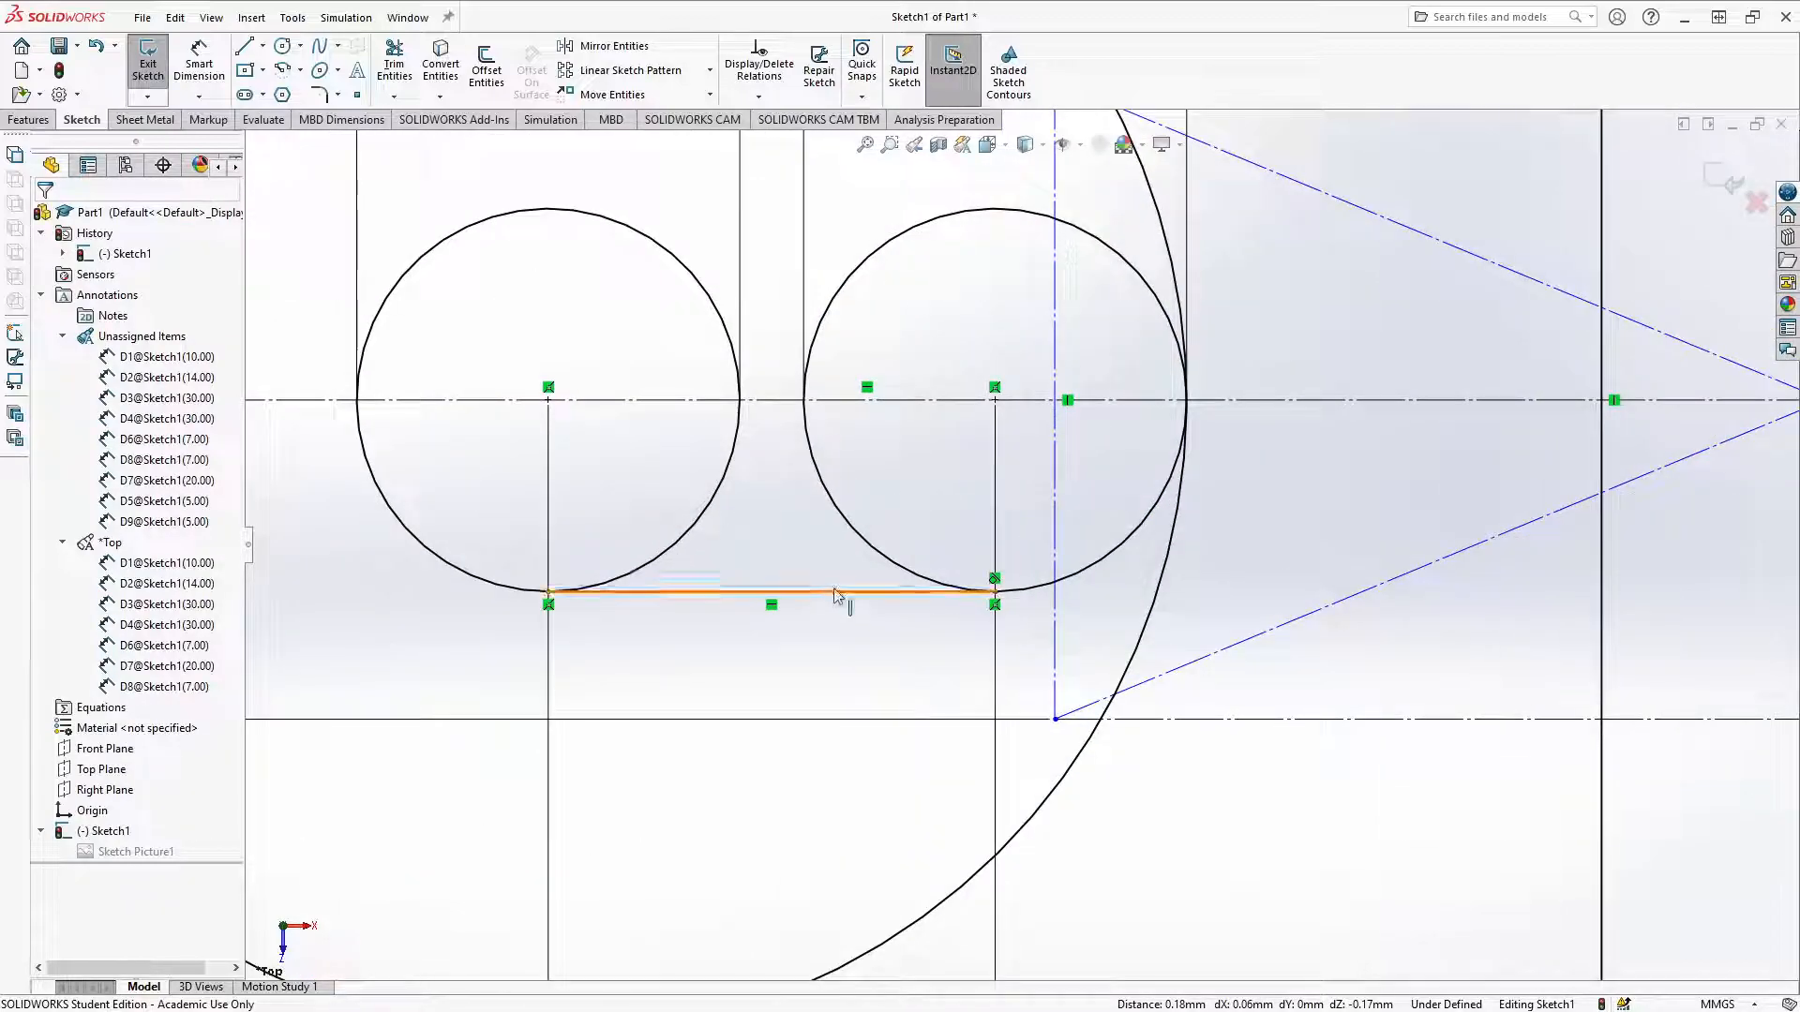
{"action": "scroll", "coordinate": [933, 600], "scroll_direction": "up", "scroll_amount": 3}
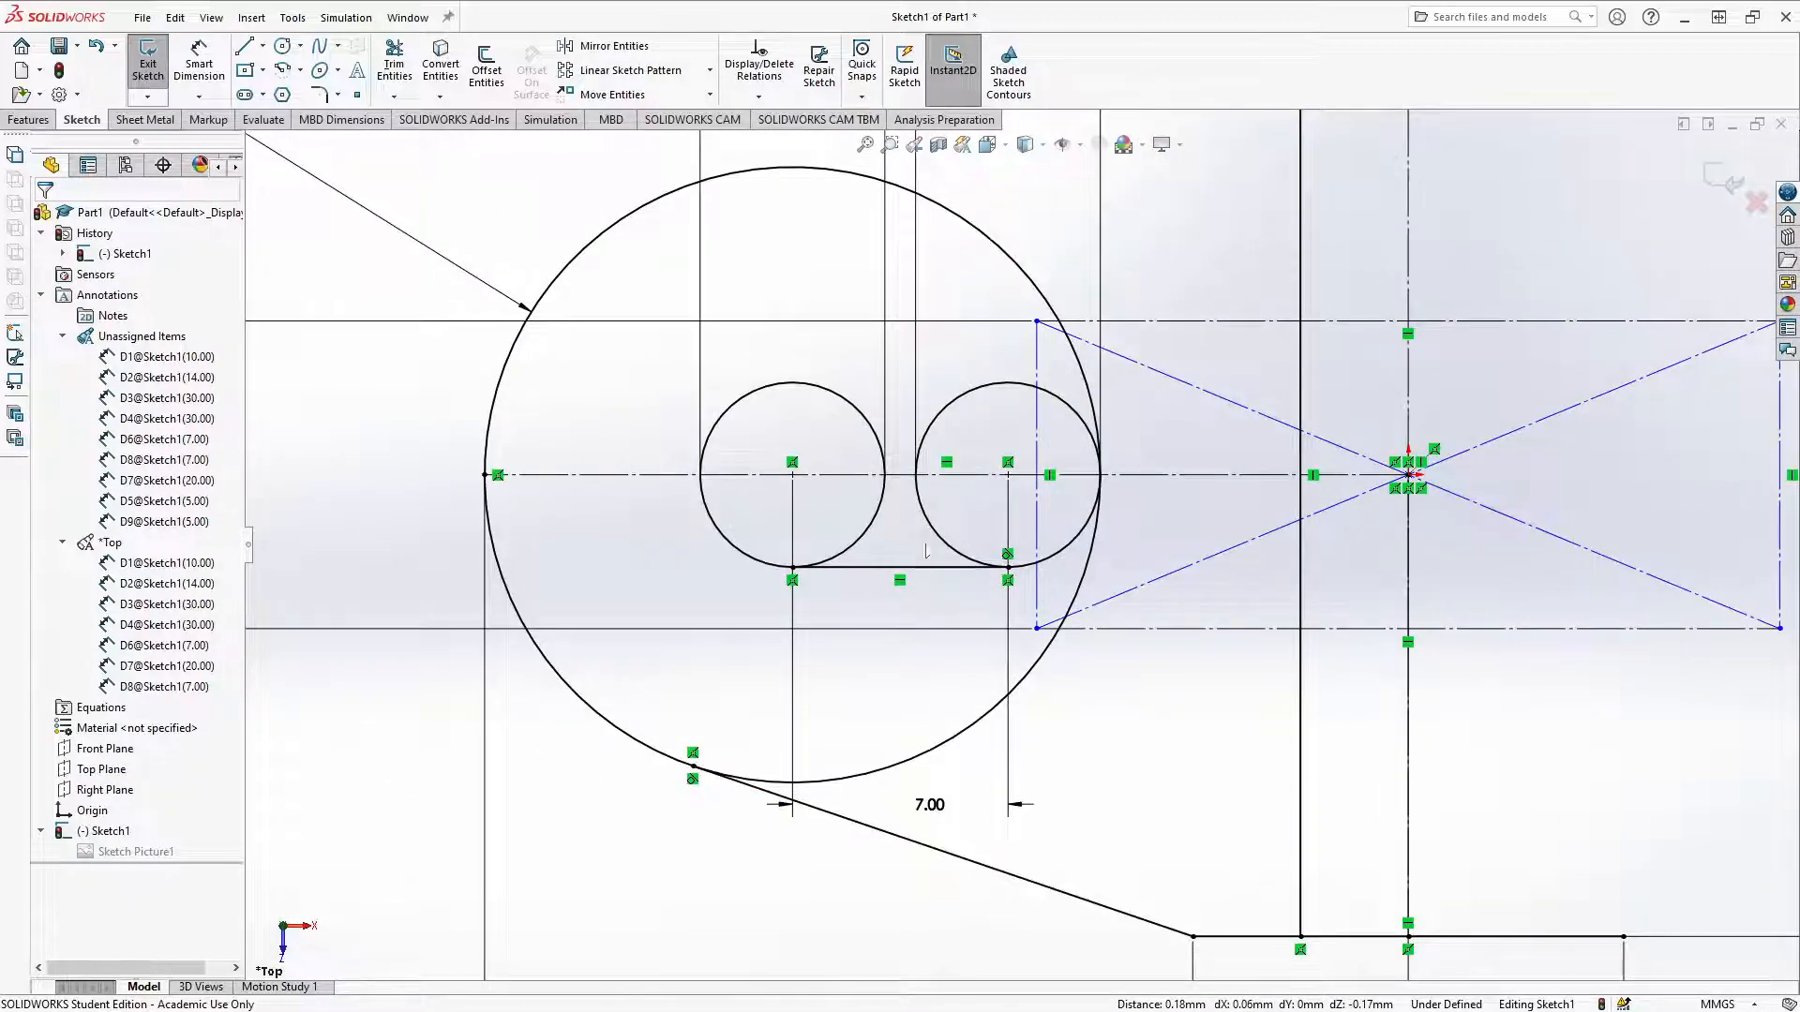
{"action": "scroll", "coordinate": [916, 554], "scroll_direction": "down", "scroll_amount": 2}
{"action": "scroll", "coordinate": [844, 610], "scroll_direction": "up", "scroll_amount": 3}
{"action": "scroll", "coordinate": [955, 482], "scroll_direction": "down", "scroll_amount": 3}
{"action": "scroll", "coordinate": [1084, 456], "scroll_direction": "up", "scroll_amount": 4}
{"action": "scroll", "coordinate": [1125, 365], "scroll_direction": "down", "scroll_amount": 3}
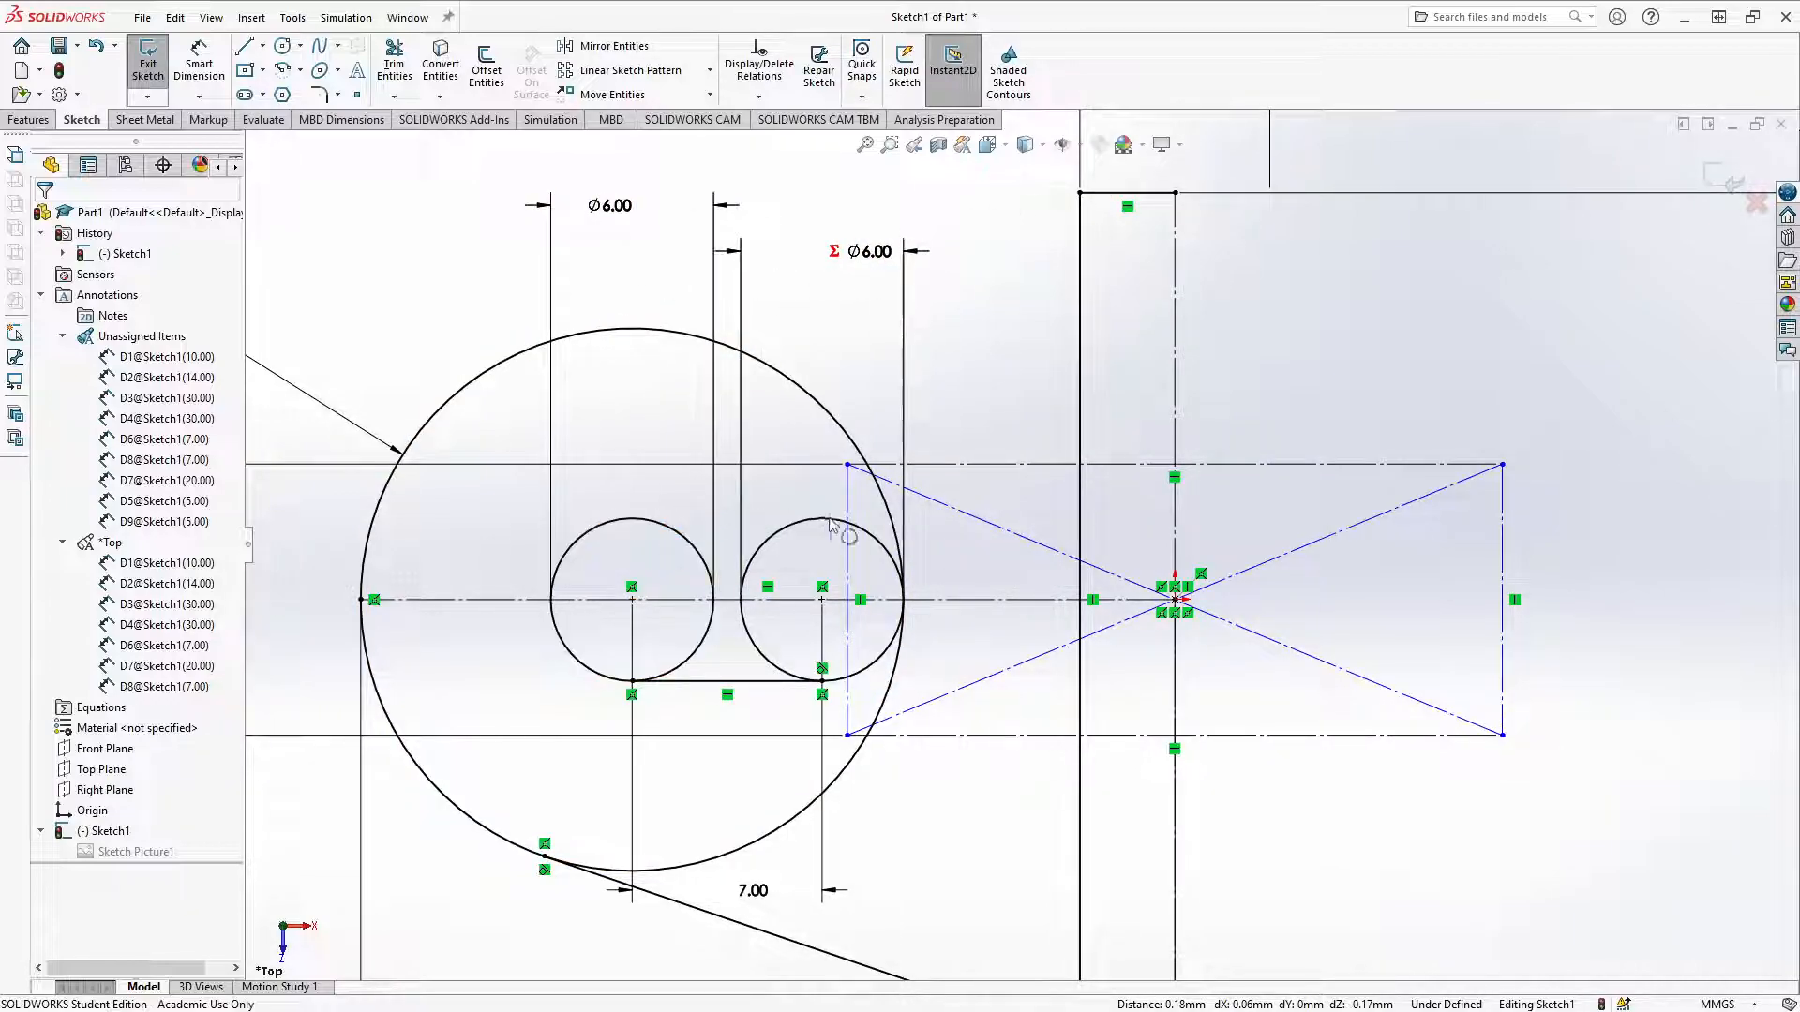
{"action": "scroll", "coordinate": [756, 553], "scroll_direction": "up", "scroll_amount": 3}
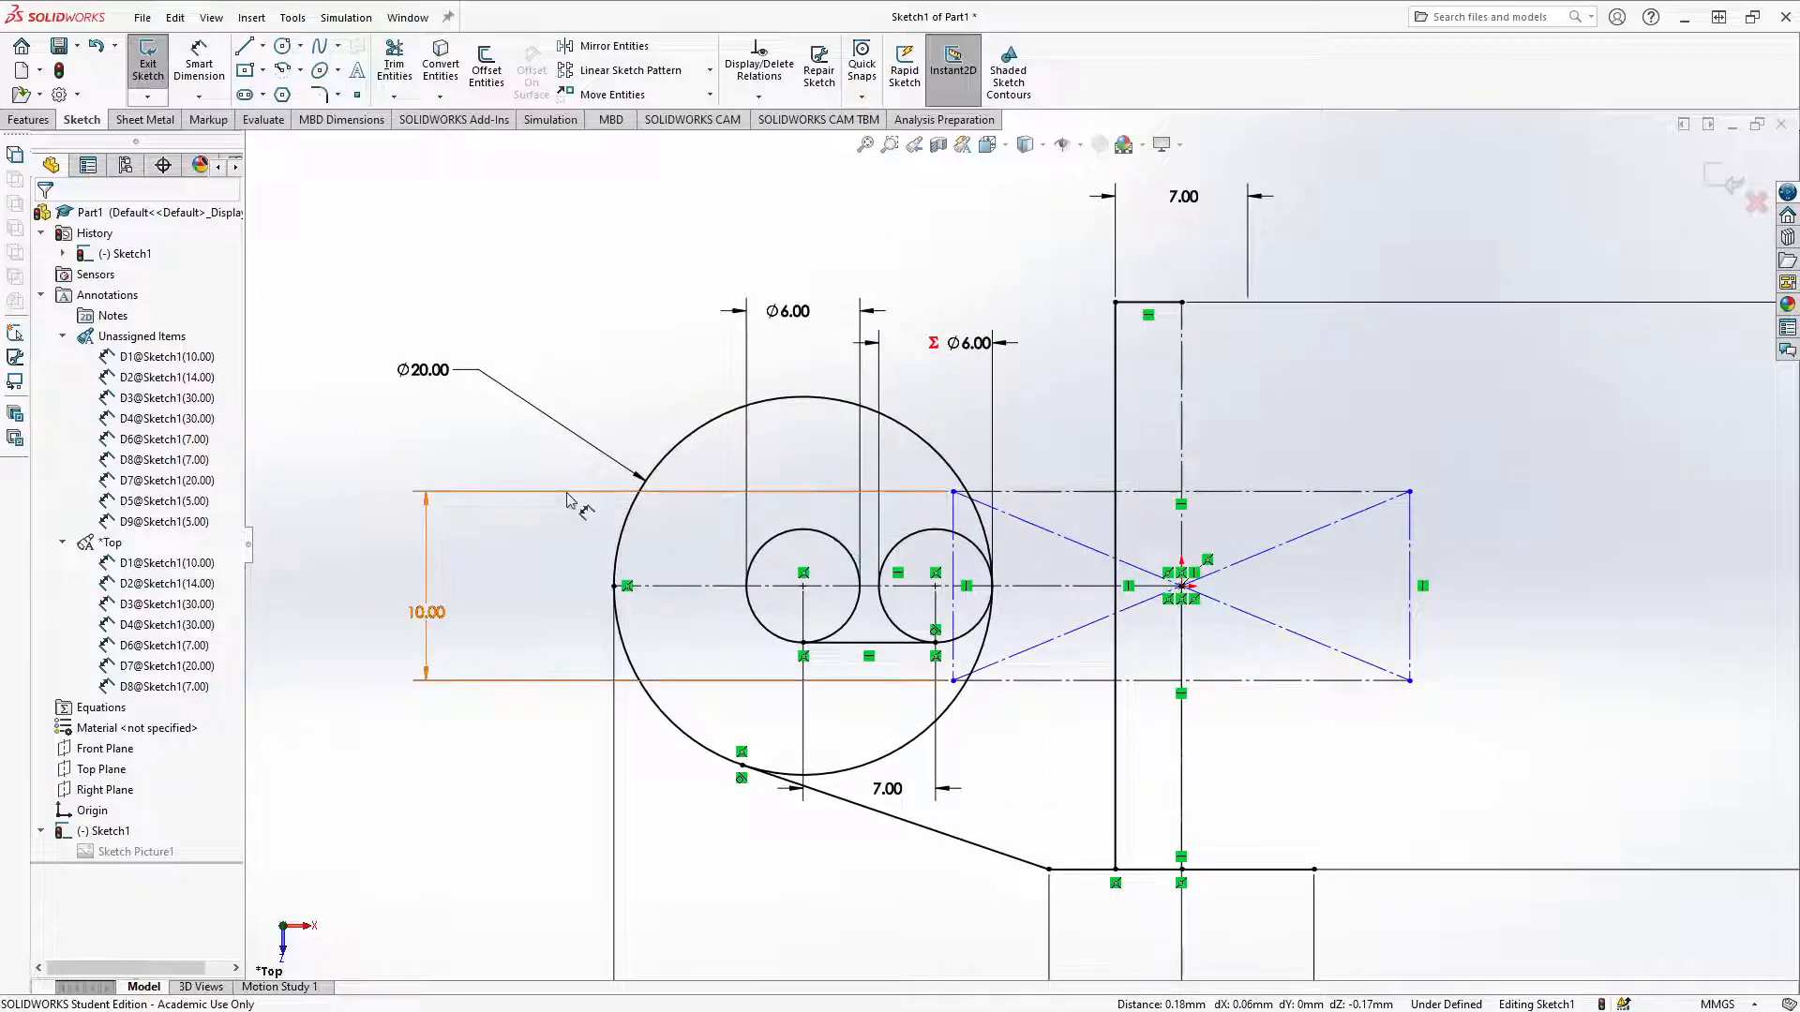
Step: Move the 10 mm height dimension clear of the large circle and delete the construction rectangle's diagonals and sides, except its left side
{"action": "mouse_move", "coordinate": [430, 522]}
{"action": "left_mouse_down"}
{"action": "mouse_move", "coordinate": [1294, 522]}
{"action": "mouse_move", "coordinate": [1045, 540]}
{"action": "left_mouse_up"}
{"action": "left_click_drag", "start_coordinate": [1461, 422], "coordinate": [1272, 747]}
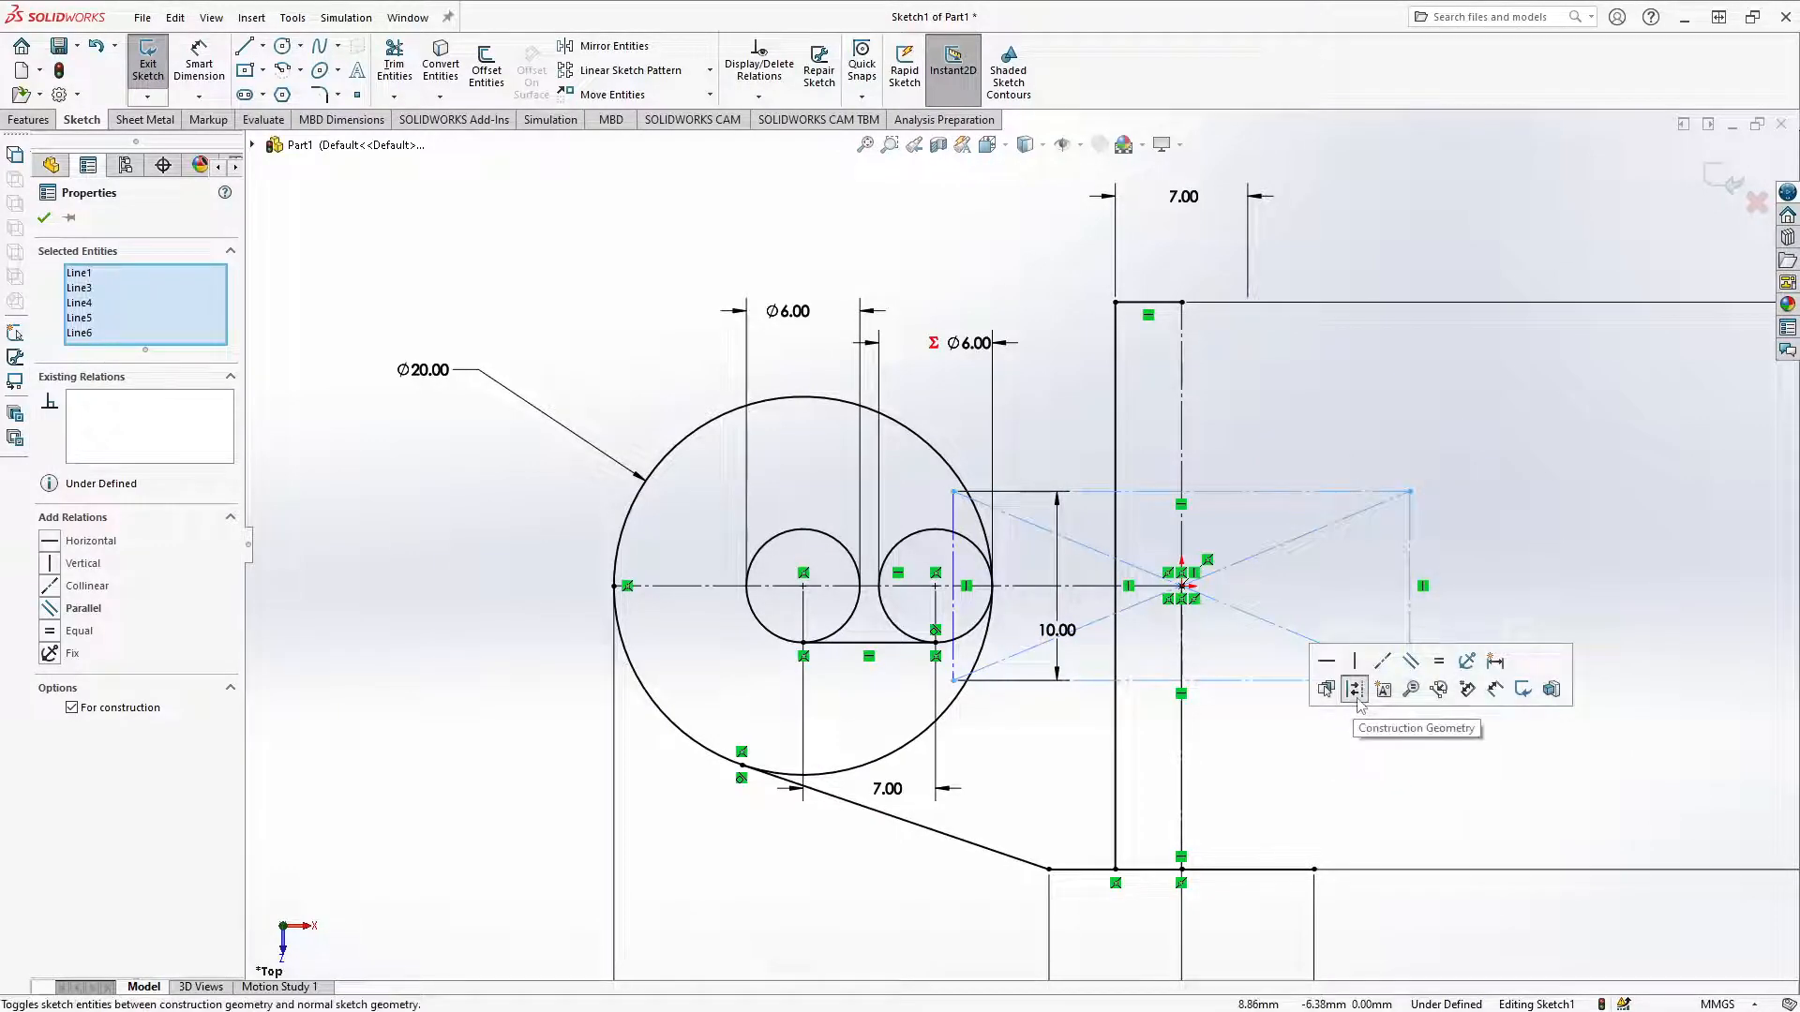
{"action": "key", "text": "Delete"}
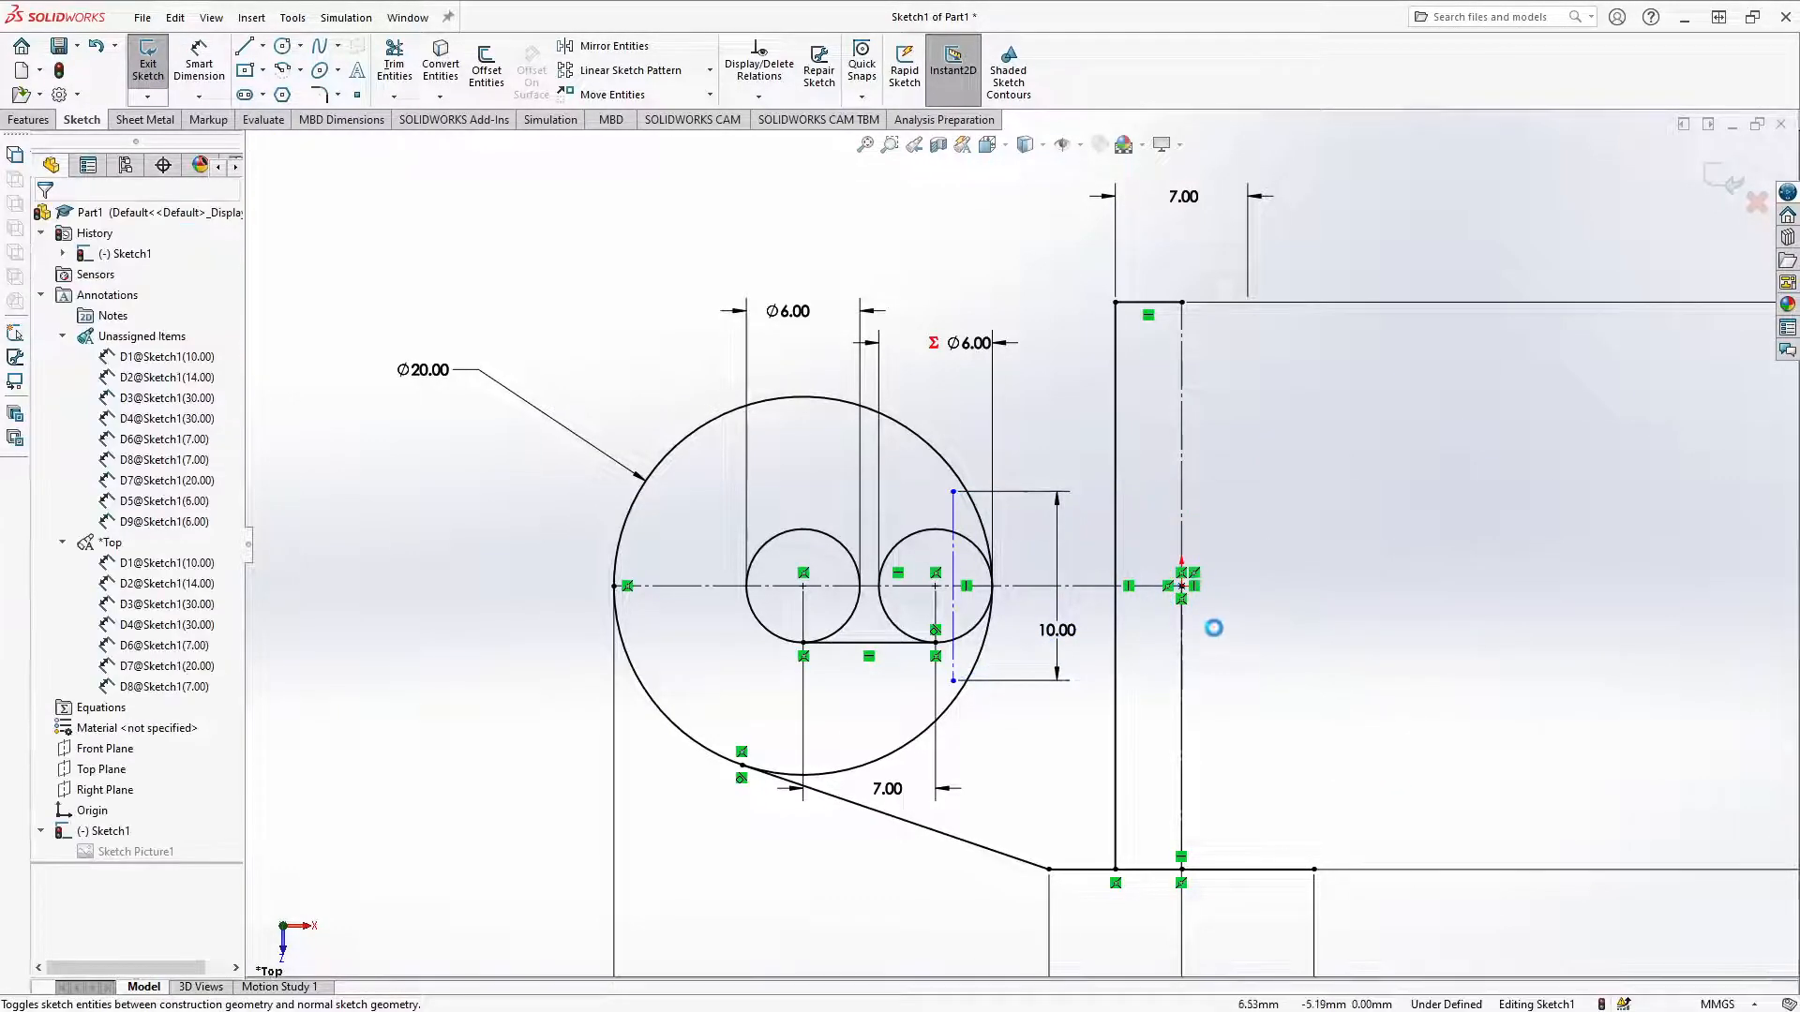
Step: Move the remaining 10 mm vertical construction line away from the circles and make its midpoint coincident with the origin
{"action": "left_click", "coordinate": [954, 614]}
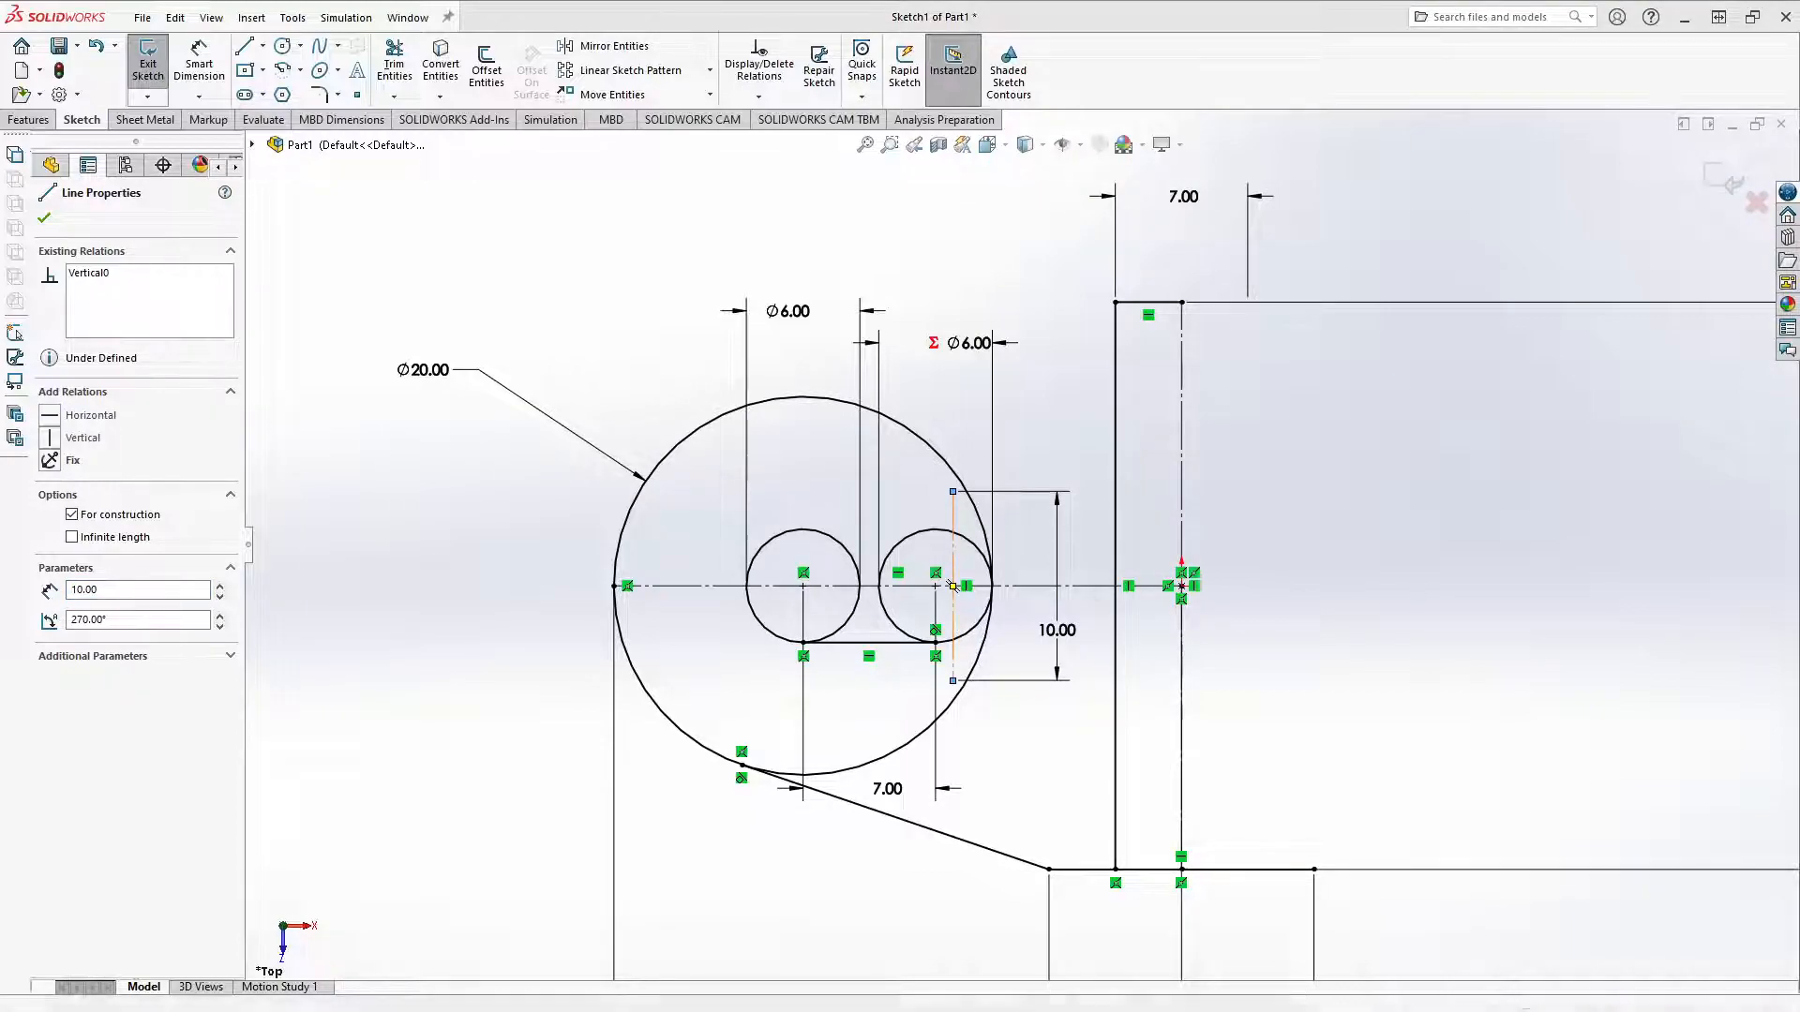
{"action": "left_click", "coordinate": [954, 586]}
{"action": "left_click_drag", "start_coordinate": [954, 587], "coordinate": [1296, 587]}
{"action": "left_click", "coordinate": [1185, 589], "text": "ctrl"}
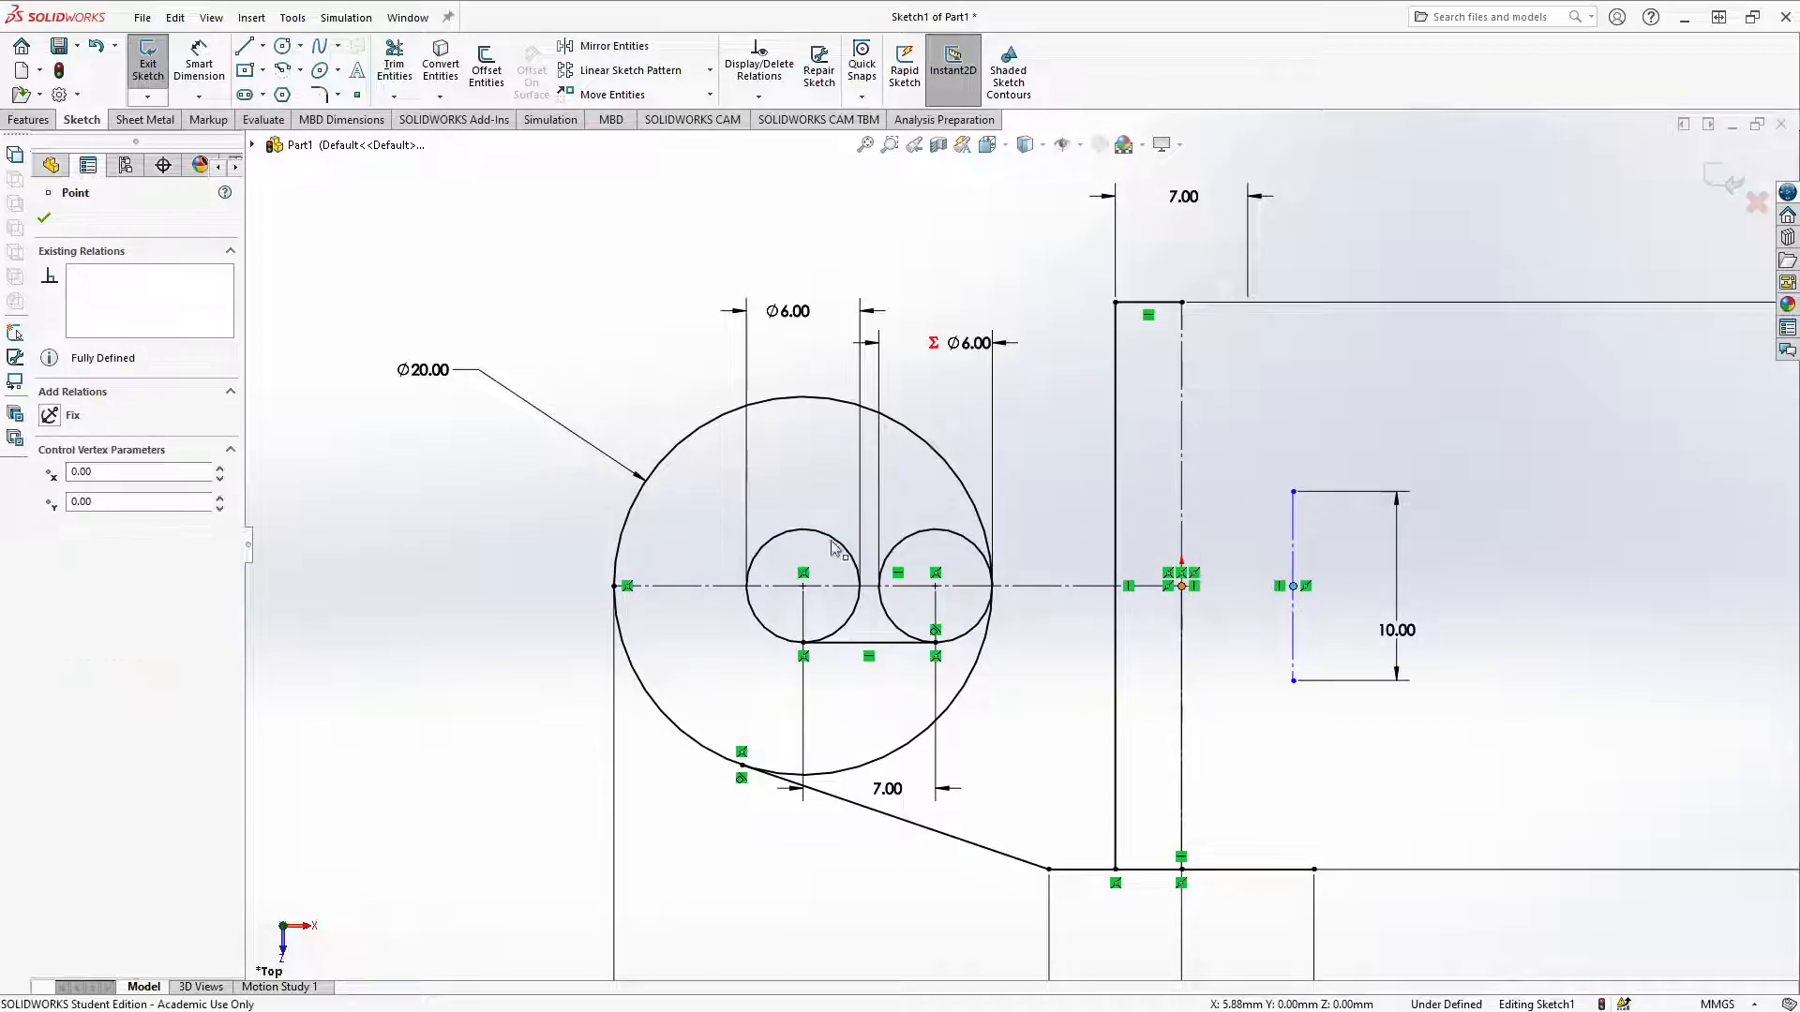
{"action": "left_click", "coordinate": [50, 568]}
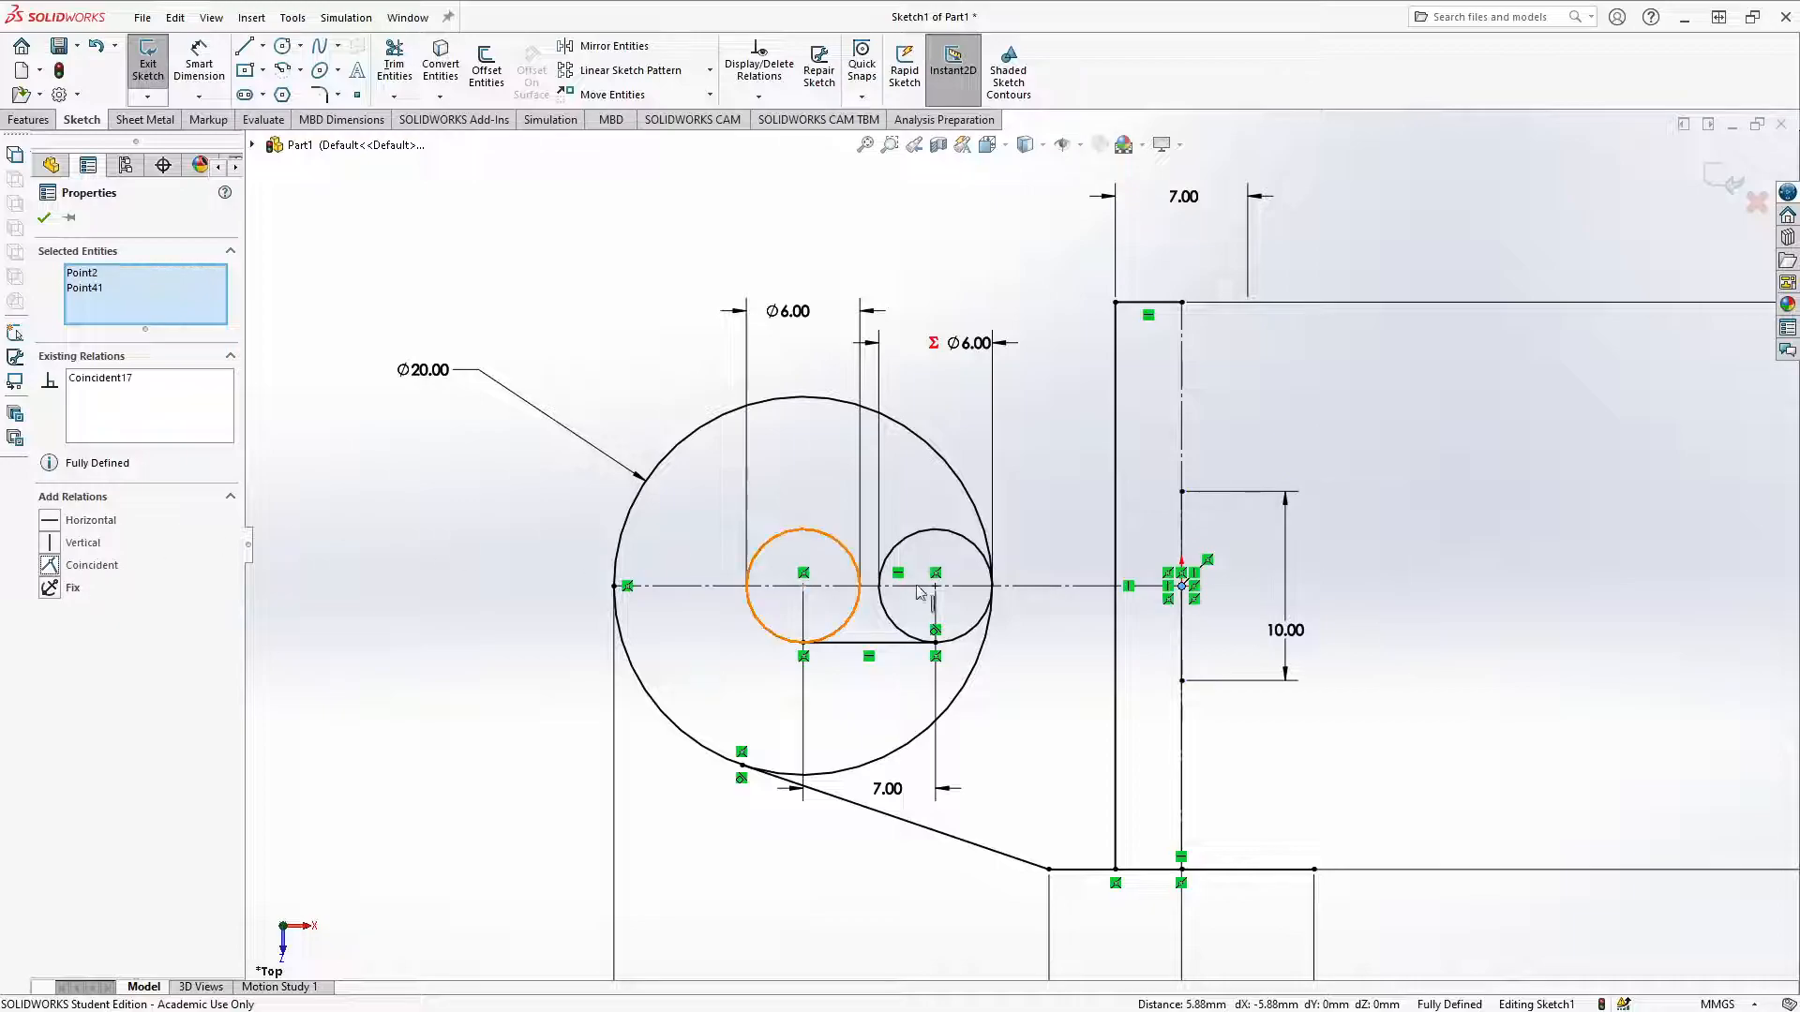
{"action": "left_click", "coordinate": [42, 220]}
Step: Delete the vertical construction line's 10 mm dimension and extend its upper end to the top horizontal line
{"action": "double_click", "coordinate": [1286, 630]}
{"action": "left_click", "coordinate": [1280, 630]}
{"action": "key", "text": "Delete"}
{"action": "left_click_drag", "start_coordinate": [1181, 492], "coordinate": [1181, 304]}
{"action": "left_click", "coordinate": [1203, 860]}
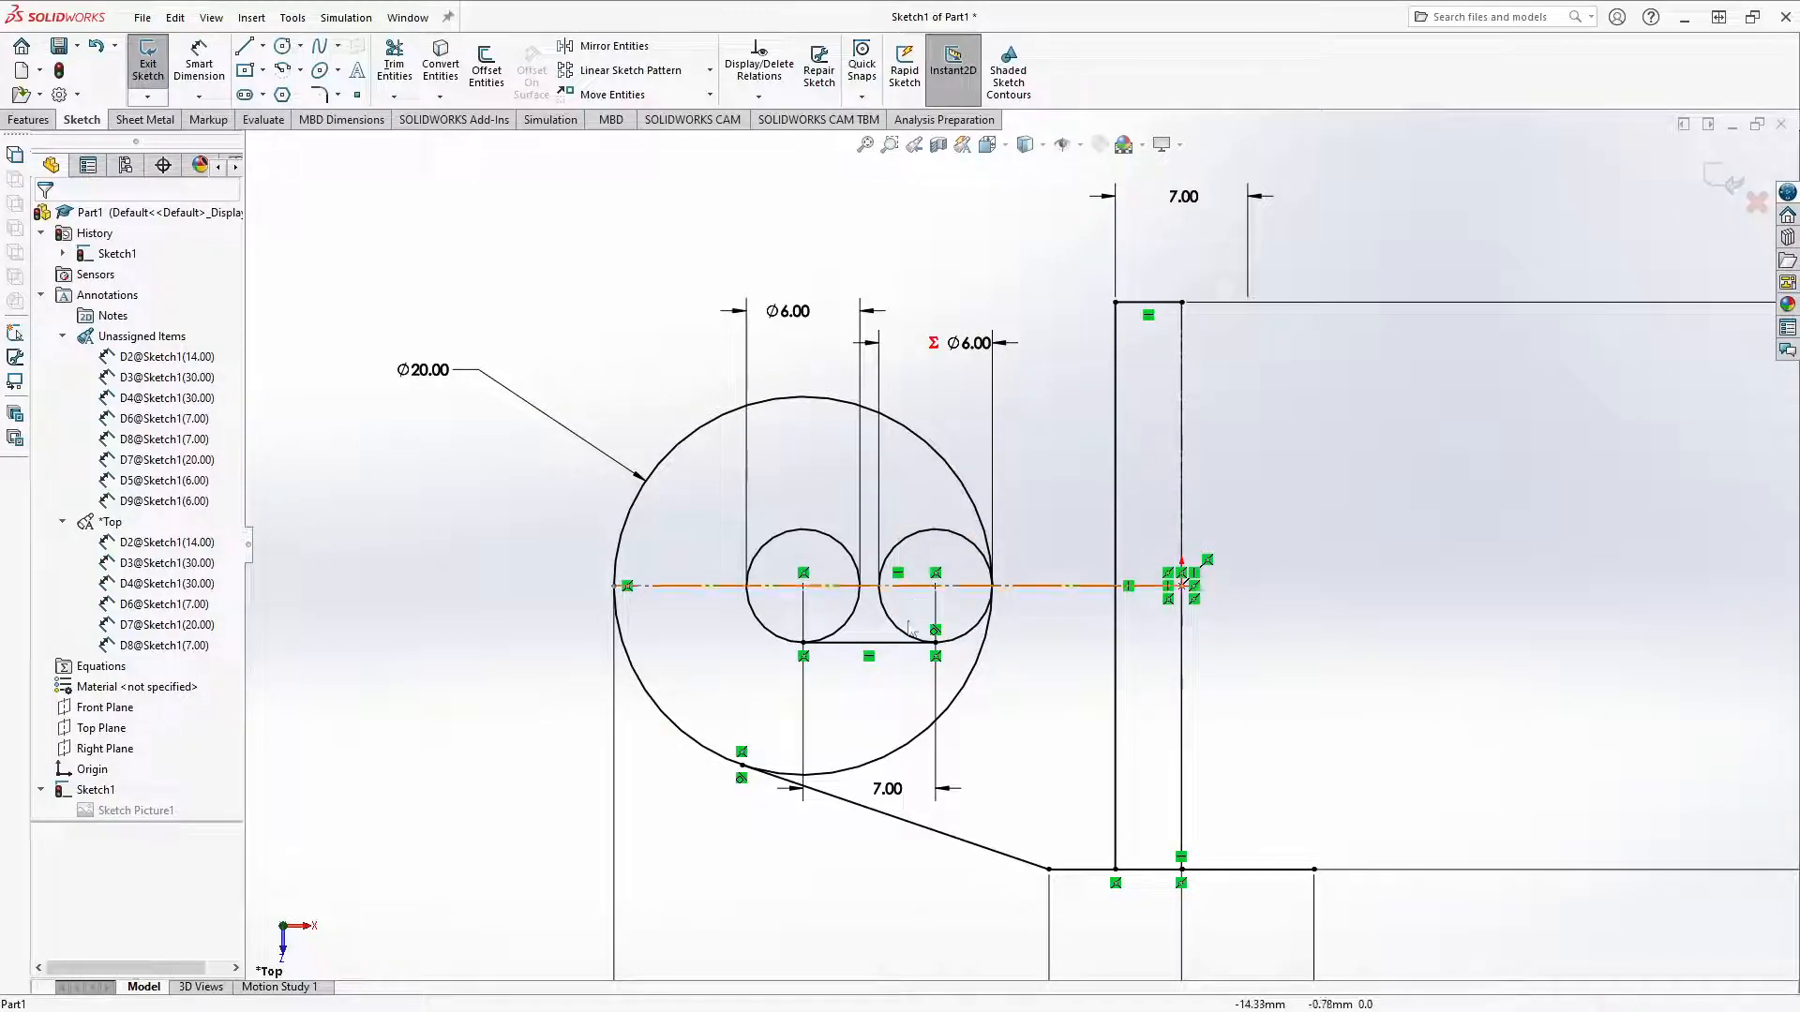
Step: Mirror the slot's lower line, the slanted tangent line and the base line about the horizontal centerline
{"action": "left_click", "coordinate": [876, 643]}
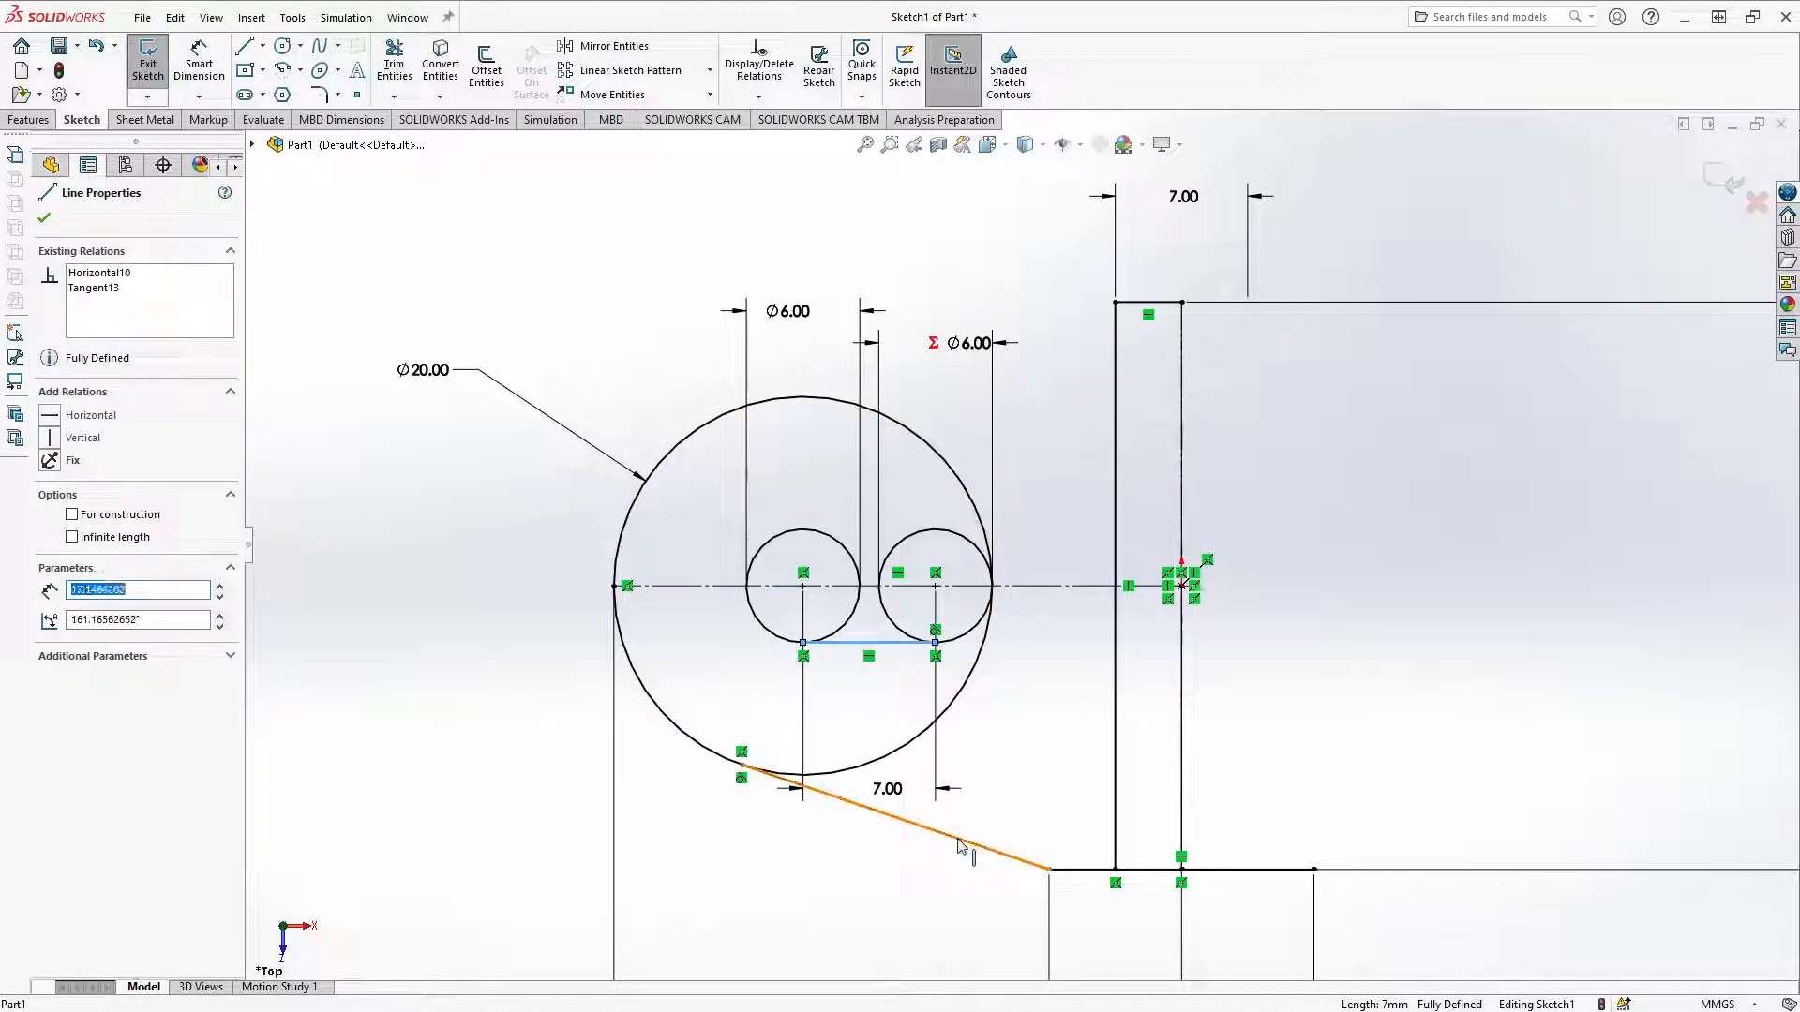
{"action": "left_click", "coordinate": [975, 846], "text": "ctrl"}
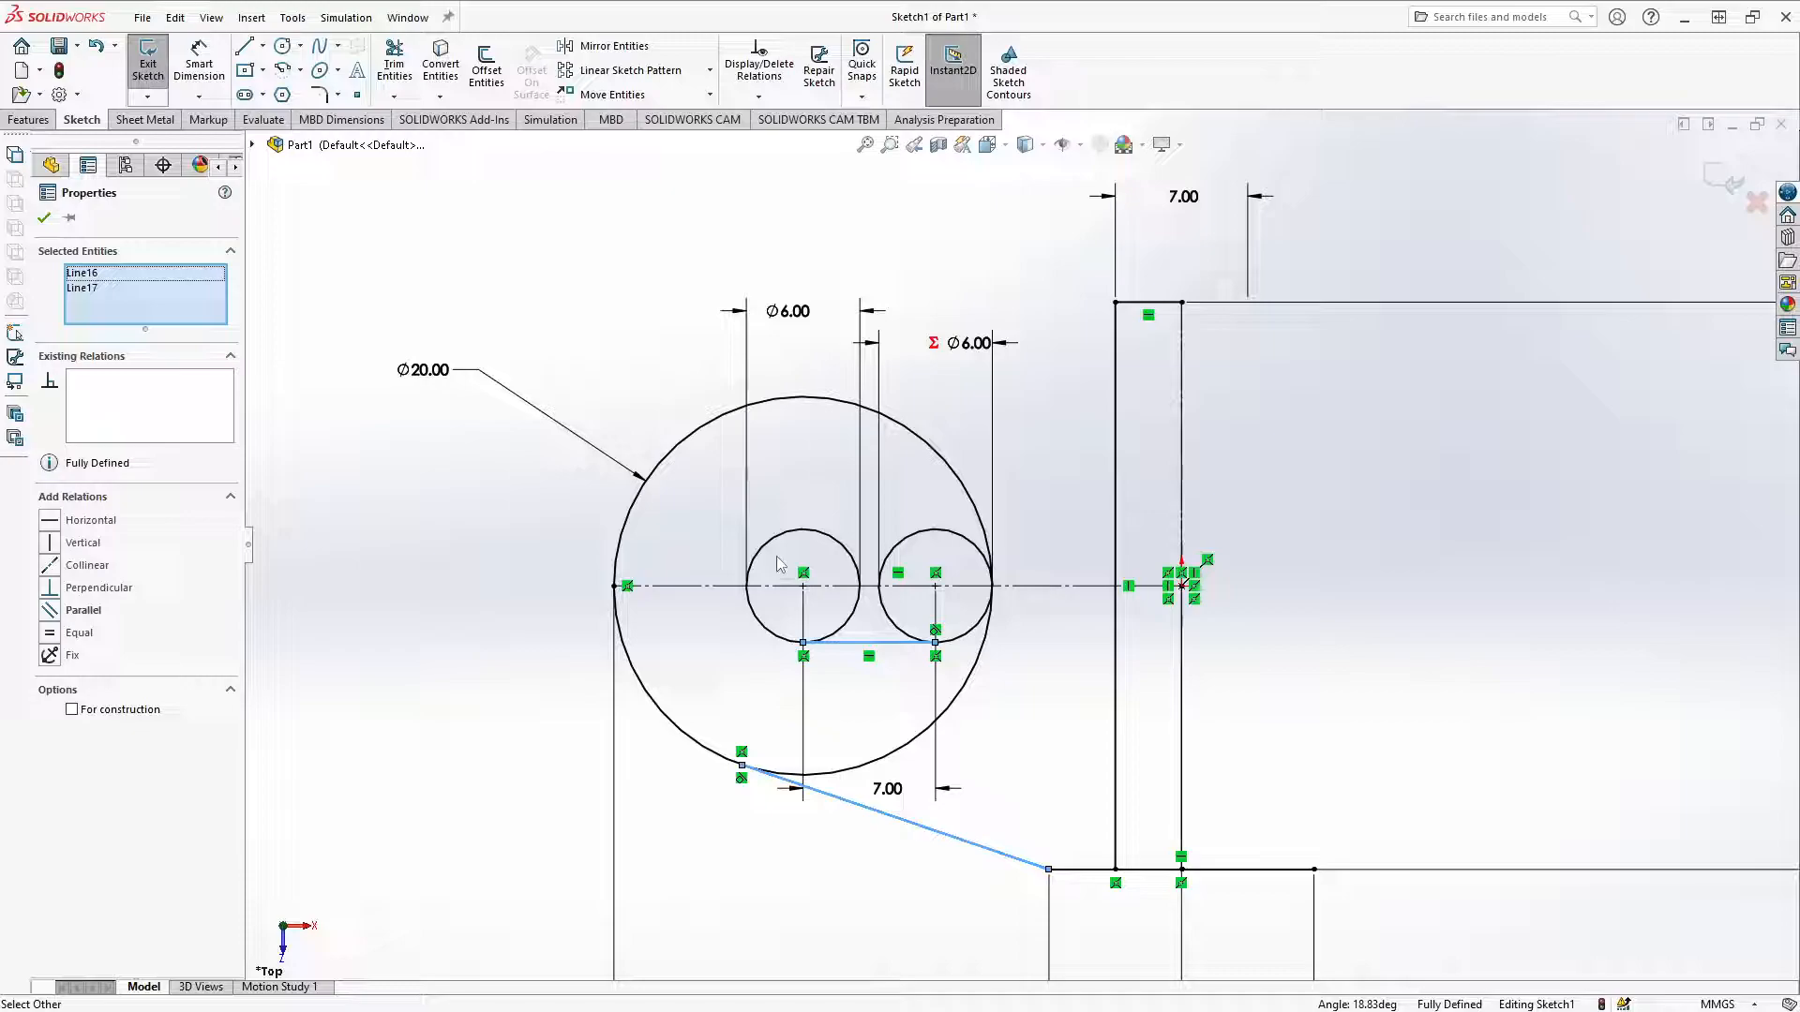
{"action": "left_click", "coordinate": [620, 47]}
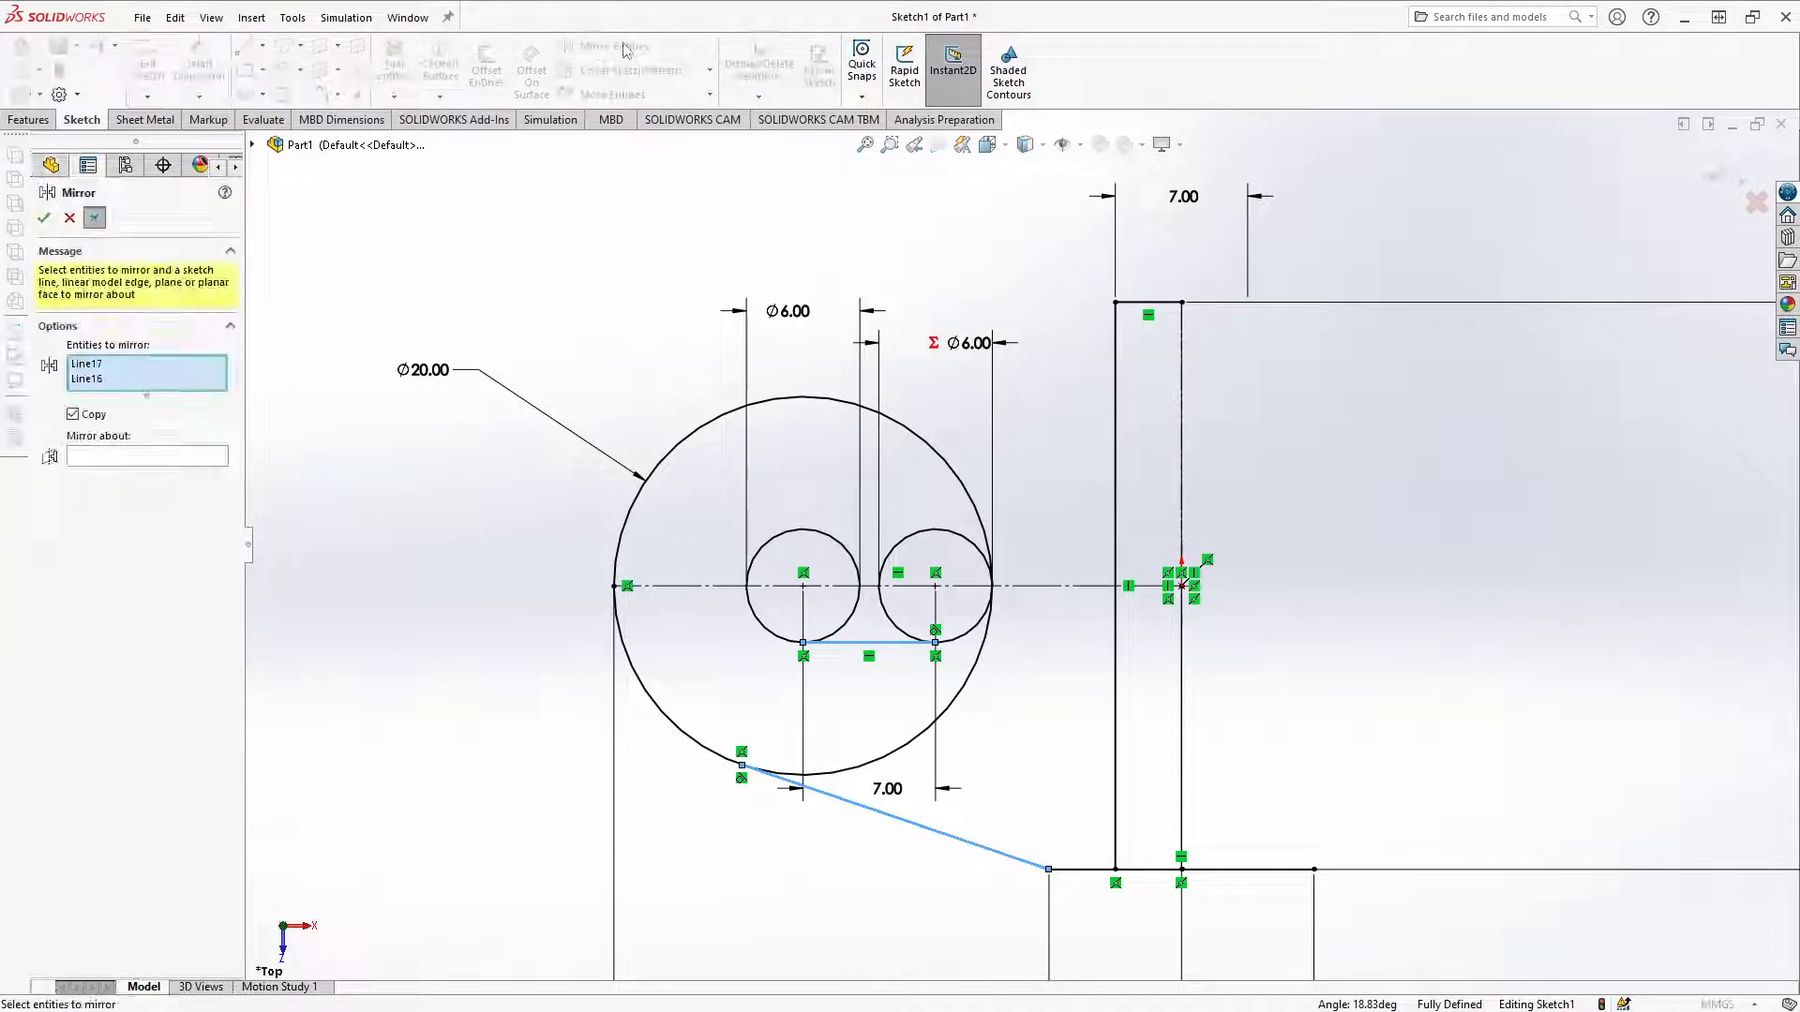
{"action": "left_click", "coordinate": [110, 461]}
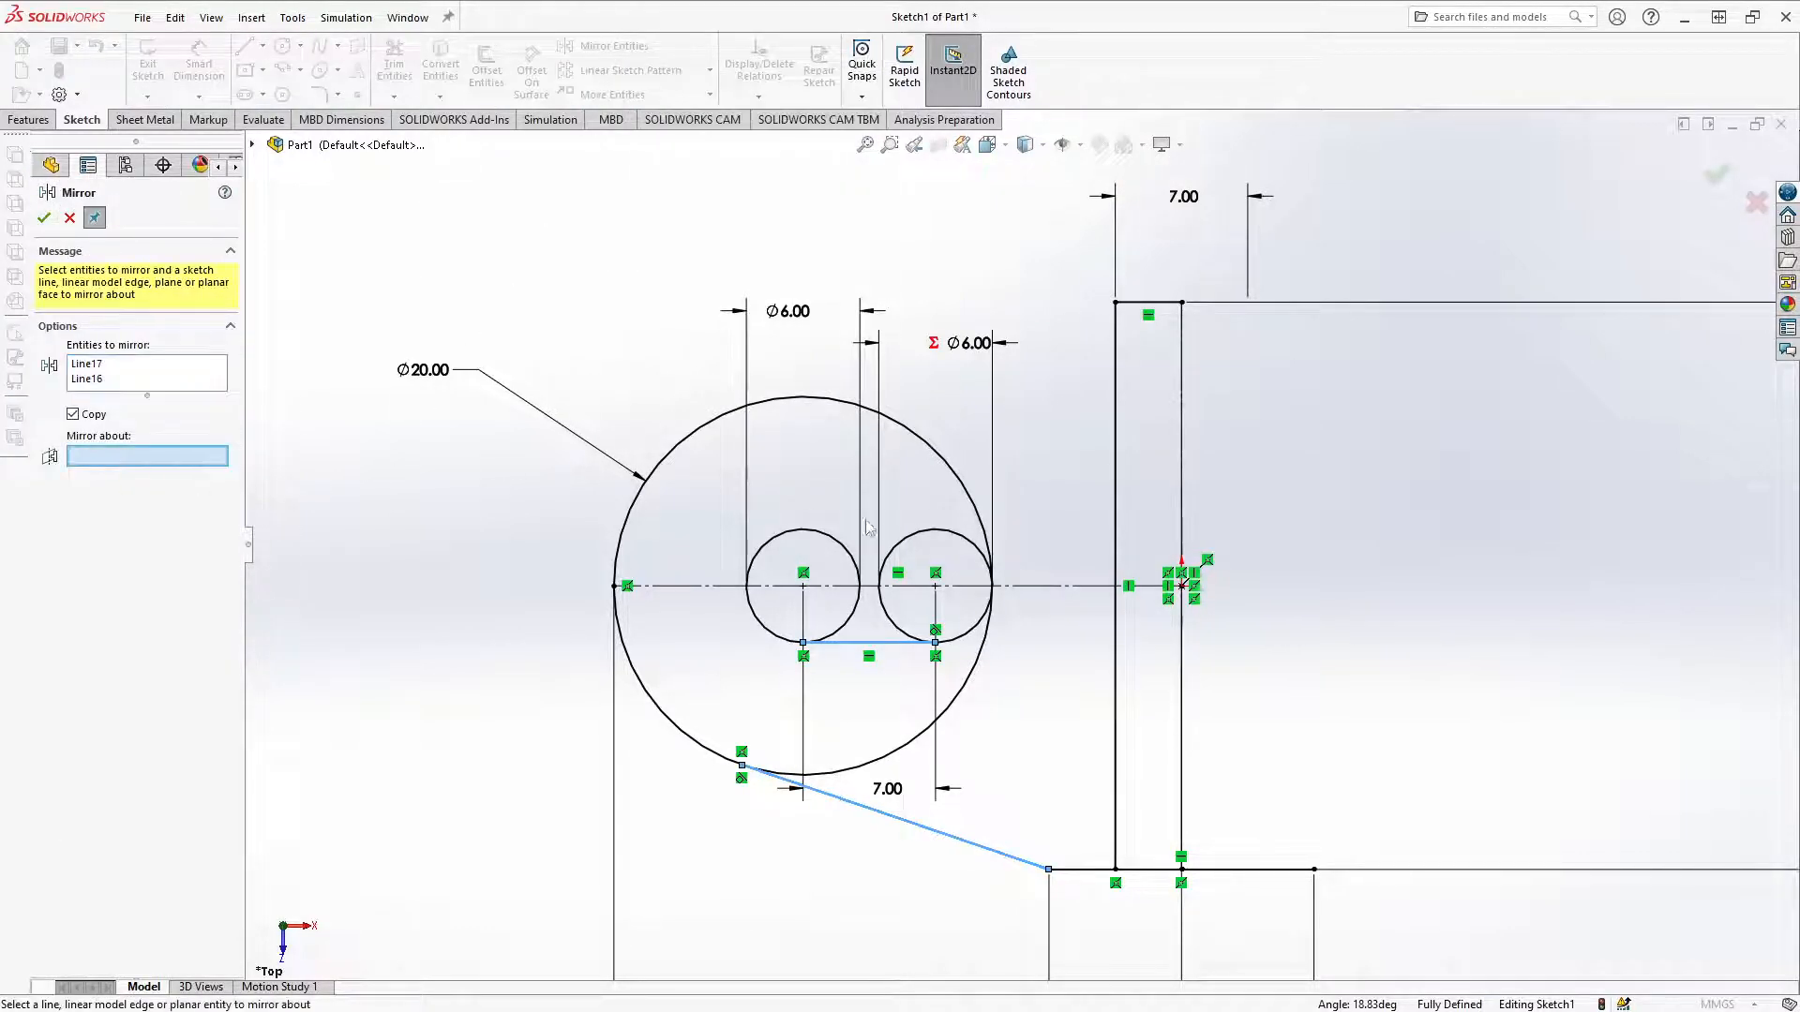
{"action": "left_click", "coordinate": [1043, 587]}
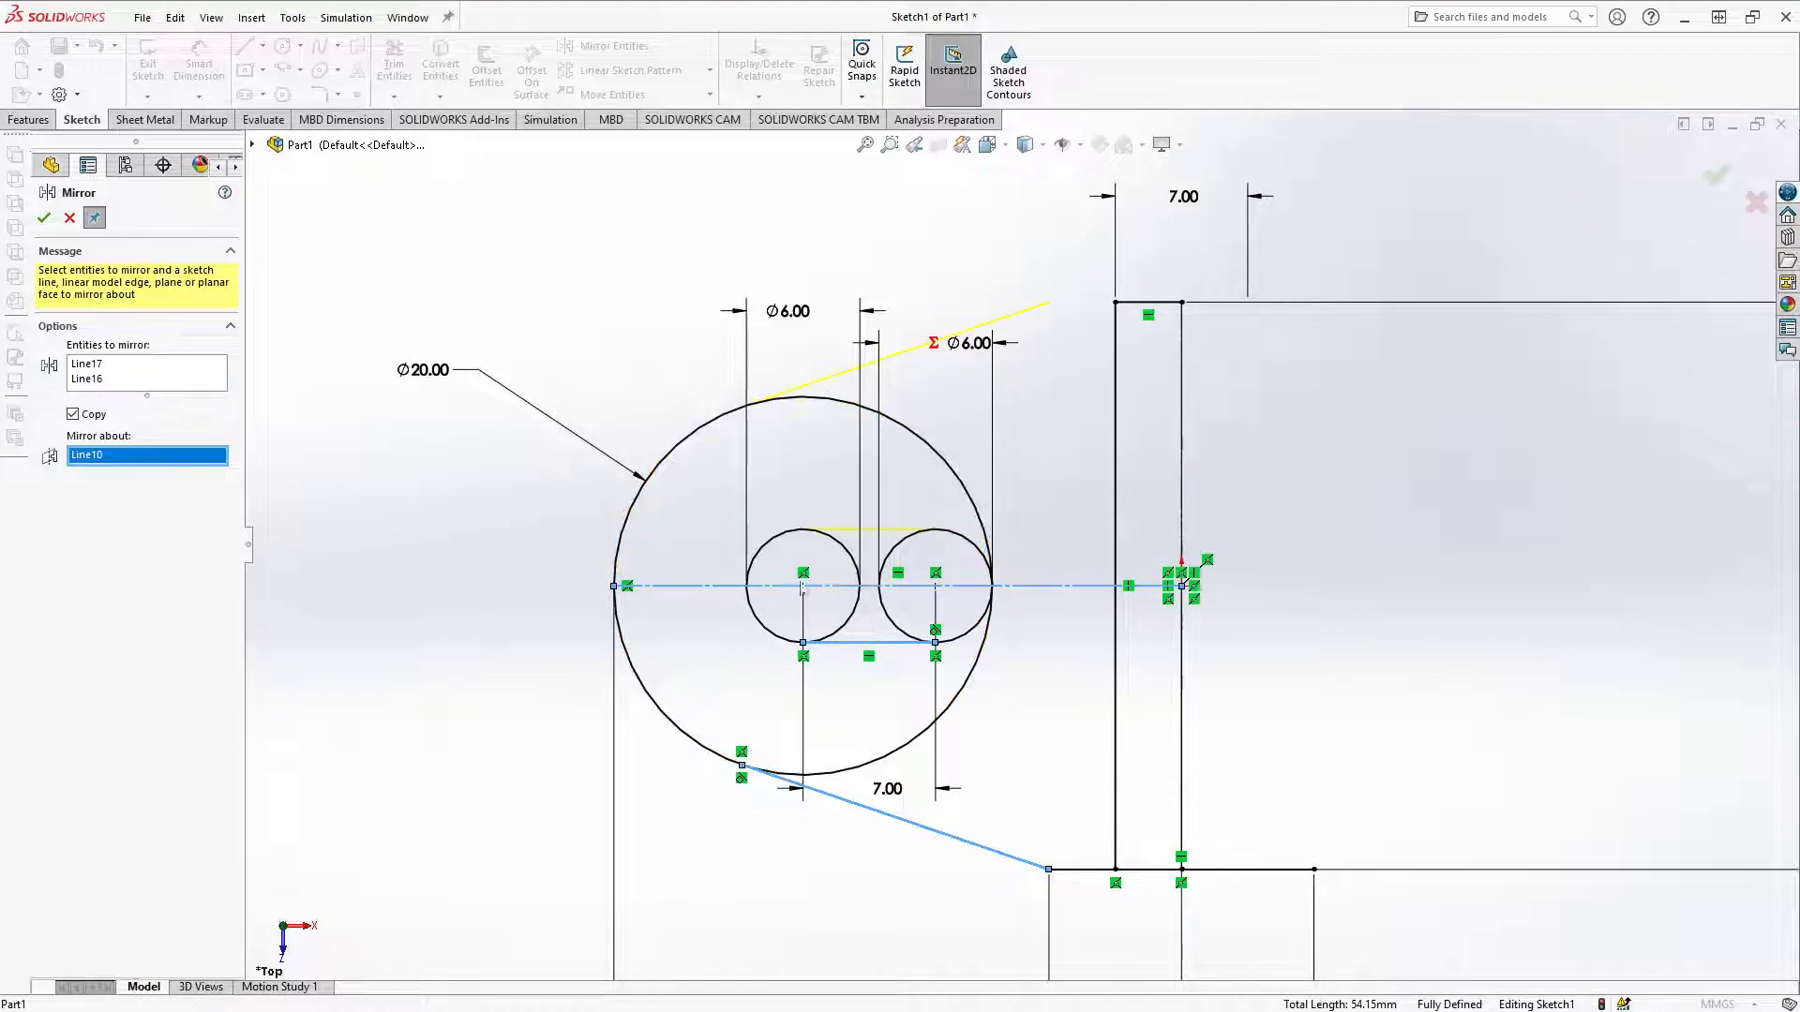
{"action": "left_click", "coordinate": [187, 387]}
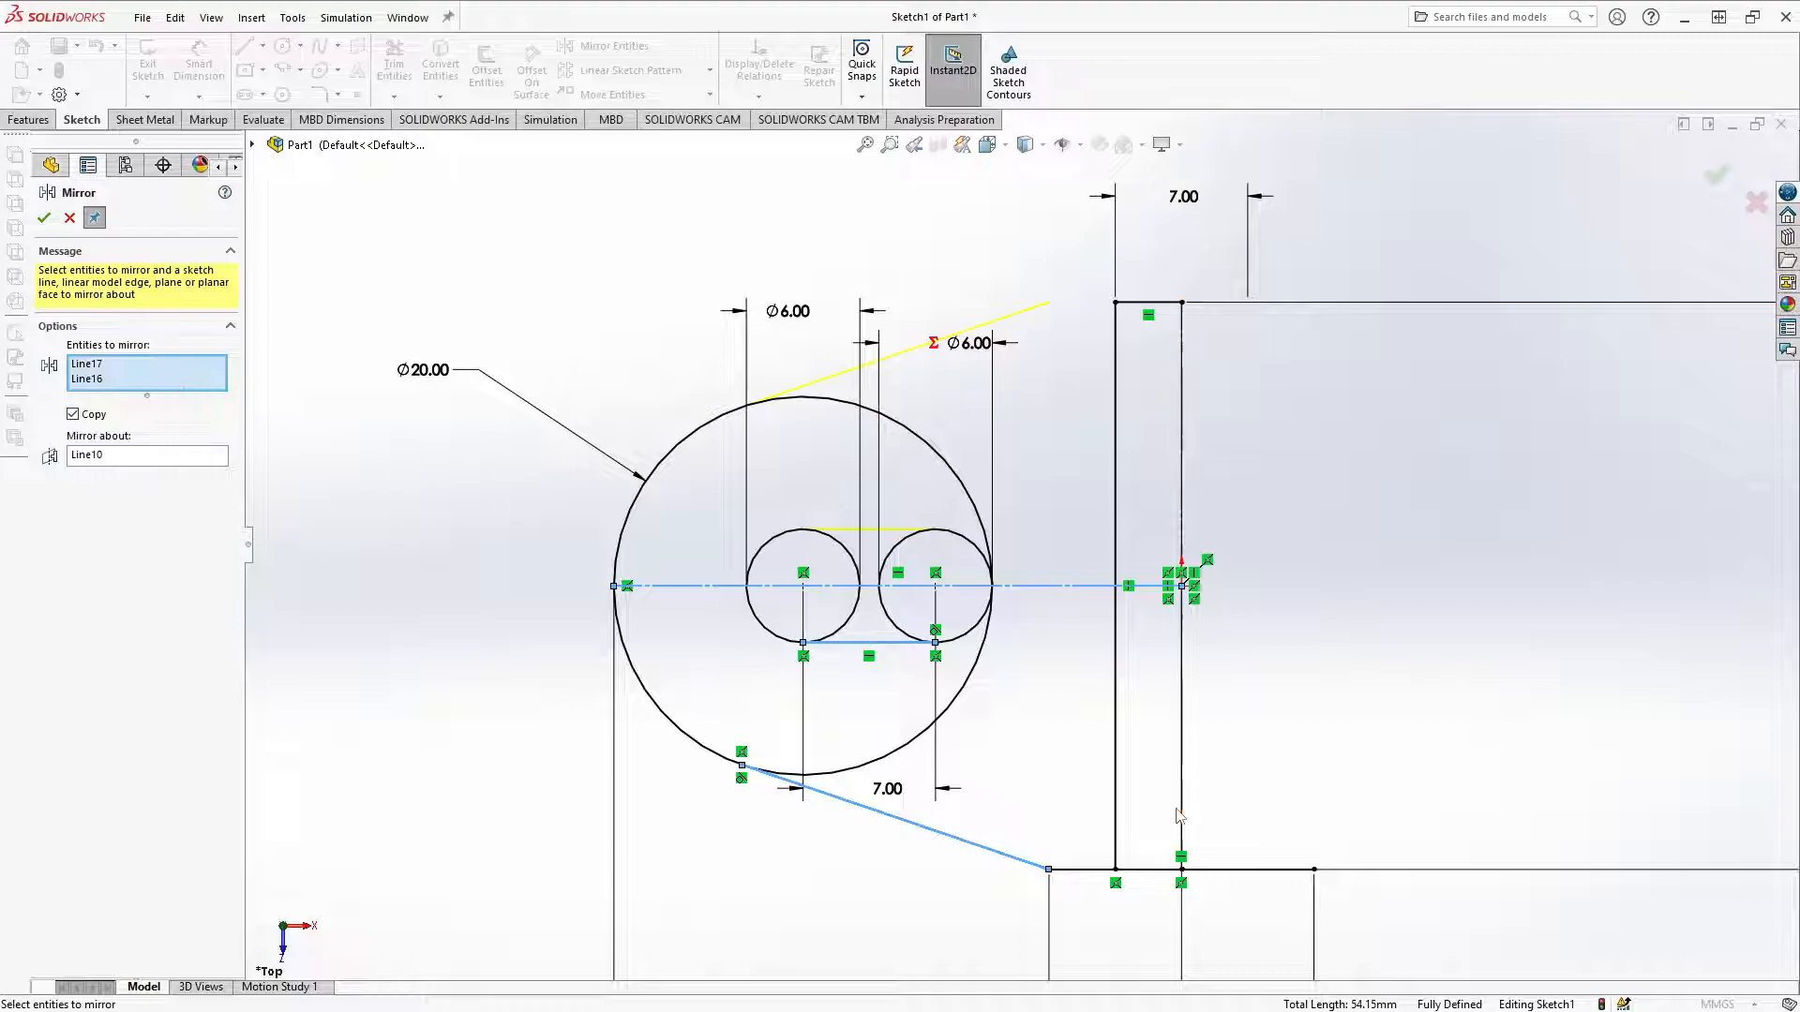
{"action": "left_click", "coordinate": [1160, 869]}
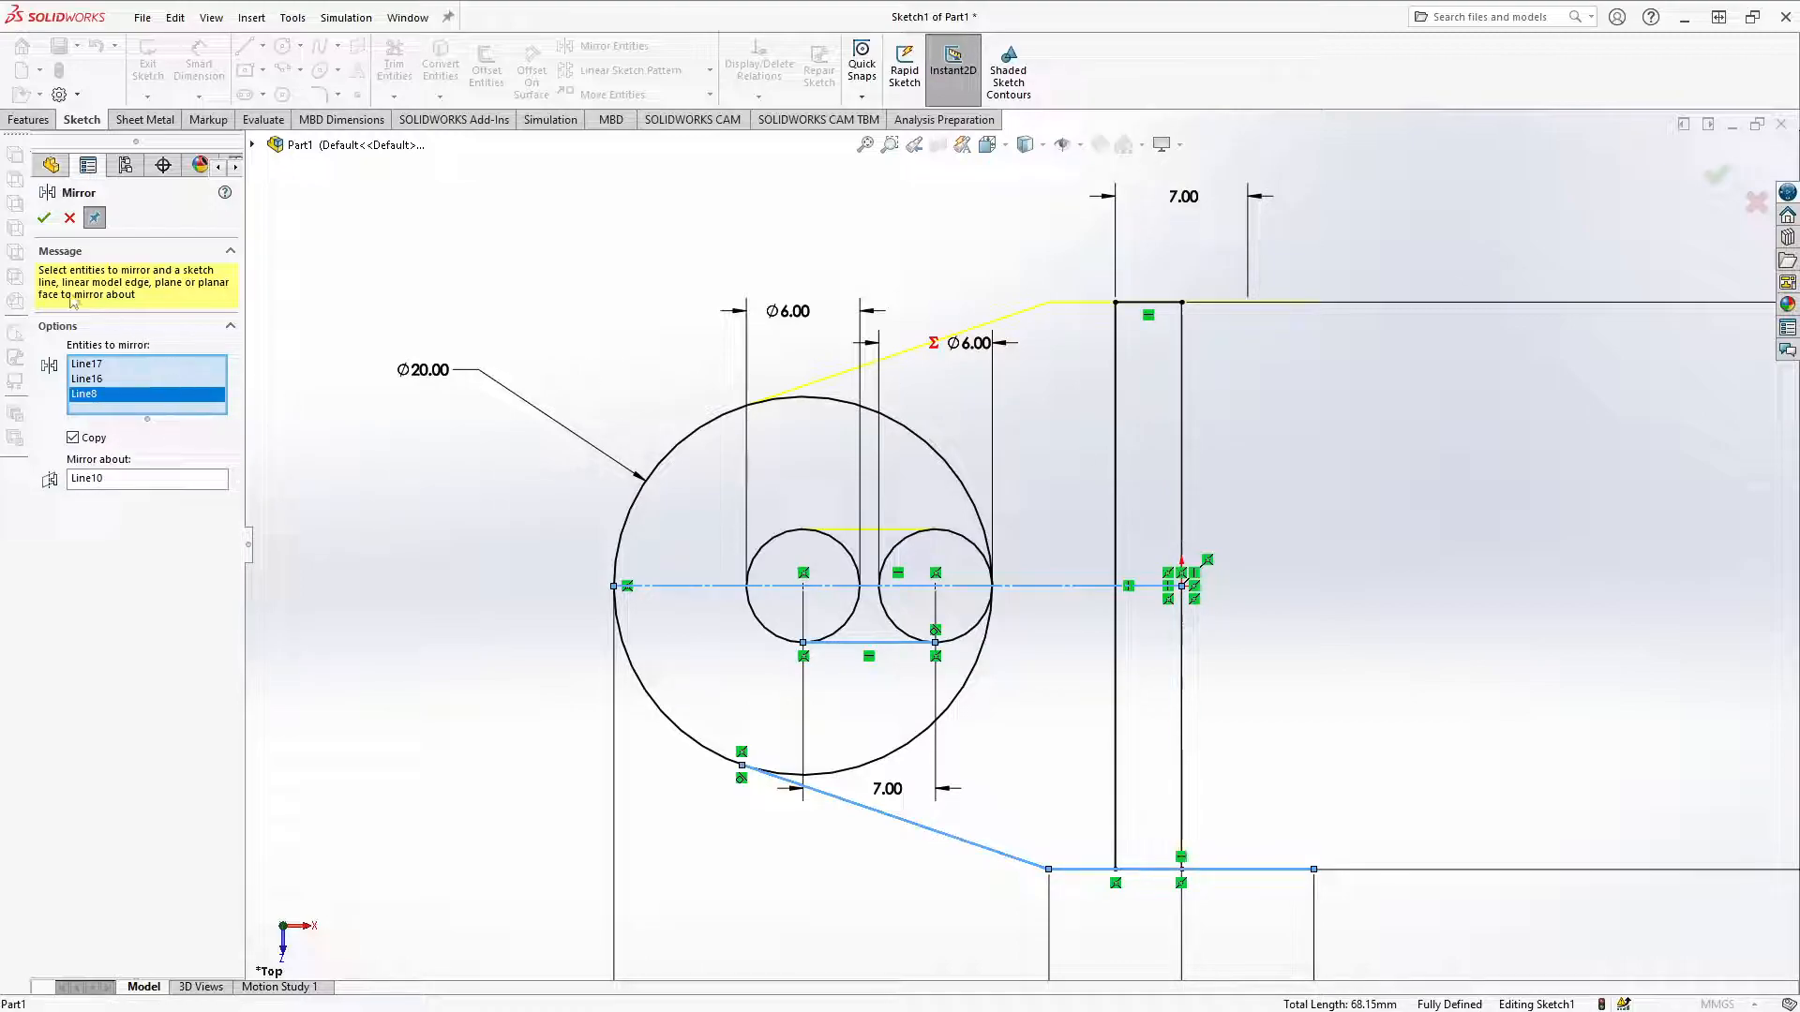
{"action": "left_click", "coordinate": [43, 217]}
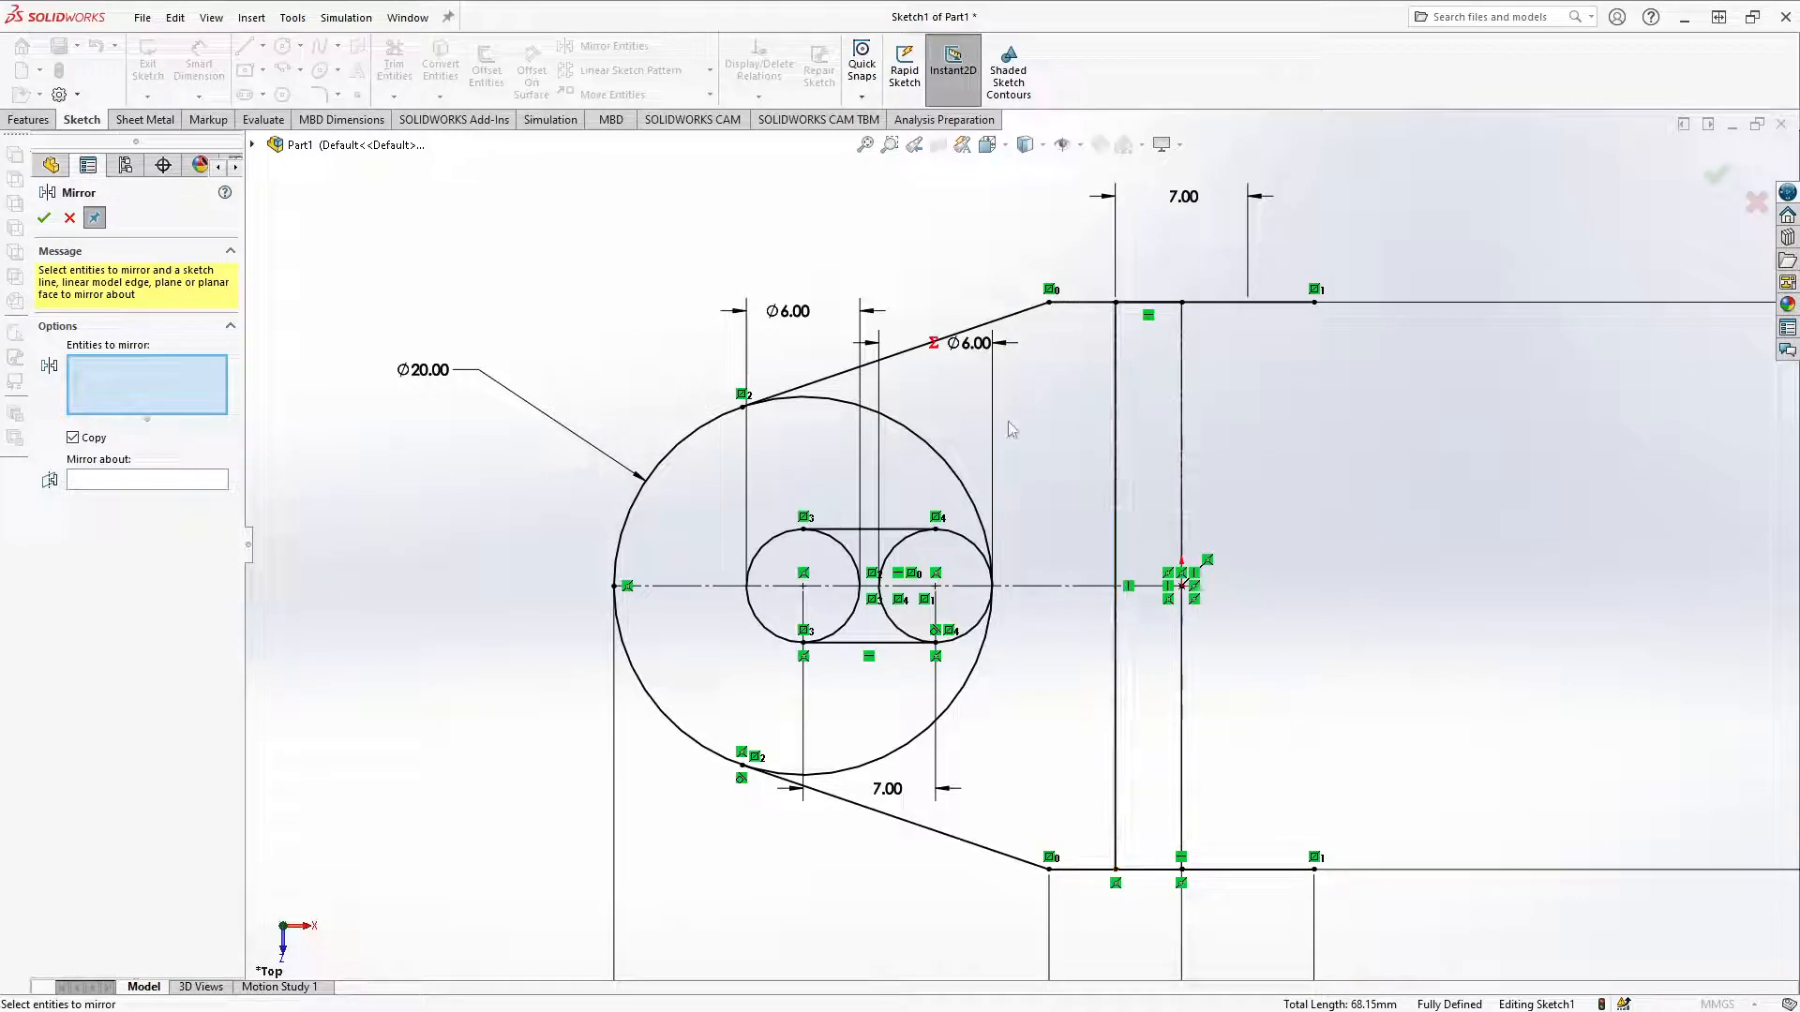
{"action": "scroll", "coordinate": [1565, 543], "scroll_direction": "up", "scroll_amount": 1}
{"action": "scroll", "coordinate": [1580, 555], "scroll_direction": "down", "scroll_amount": 1}
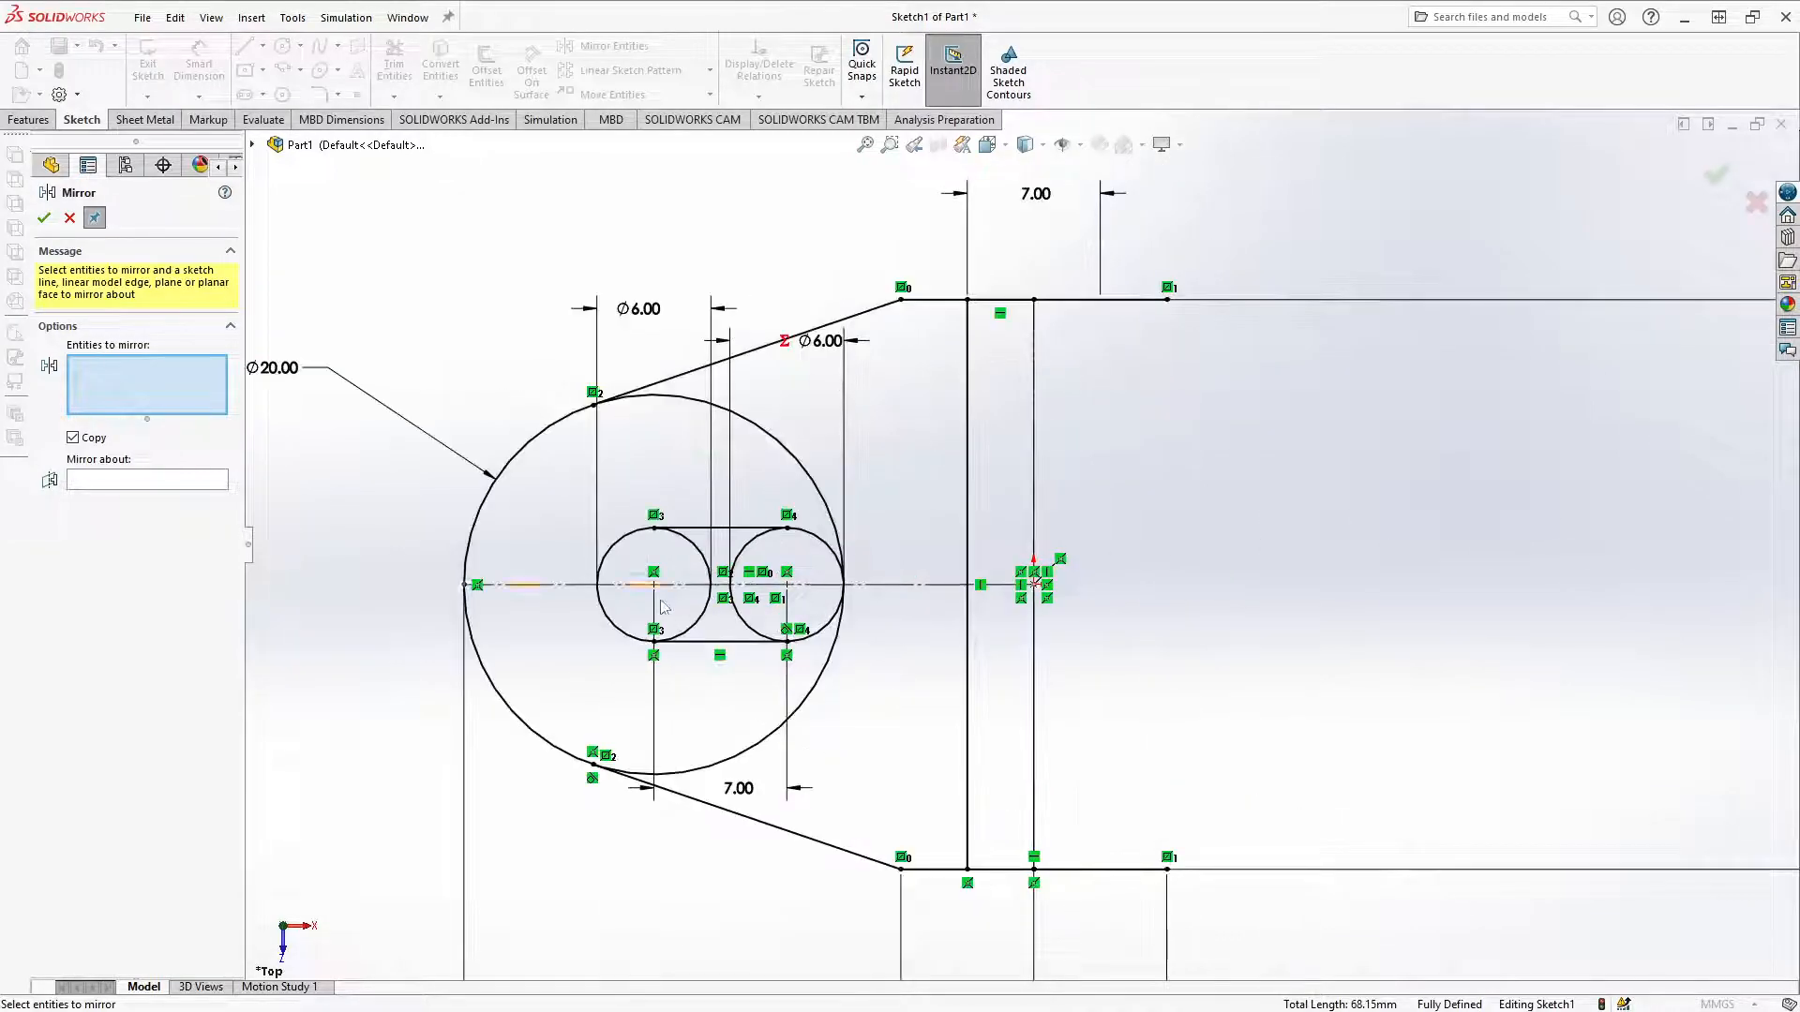
{"action": "scroll", "coordinate": [609, 591], "scroll_direction": "up", "scroll_amount": 1}
{"action": "scroll", "coordinate": [727, 642], "scroll_direction": "down", "scroll_amount": 4}
{"action": "scroll", "coordinate": [1024, 546], "scroll_direction": "up", "scroll_amount": 1}
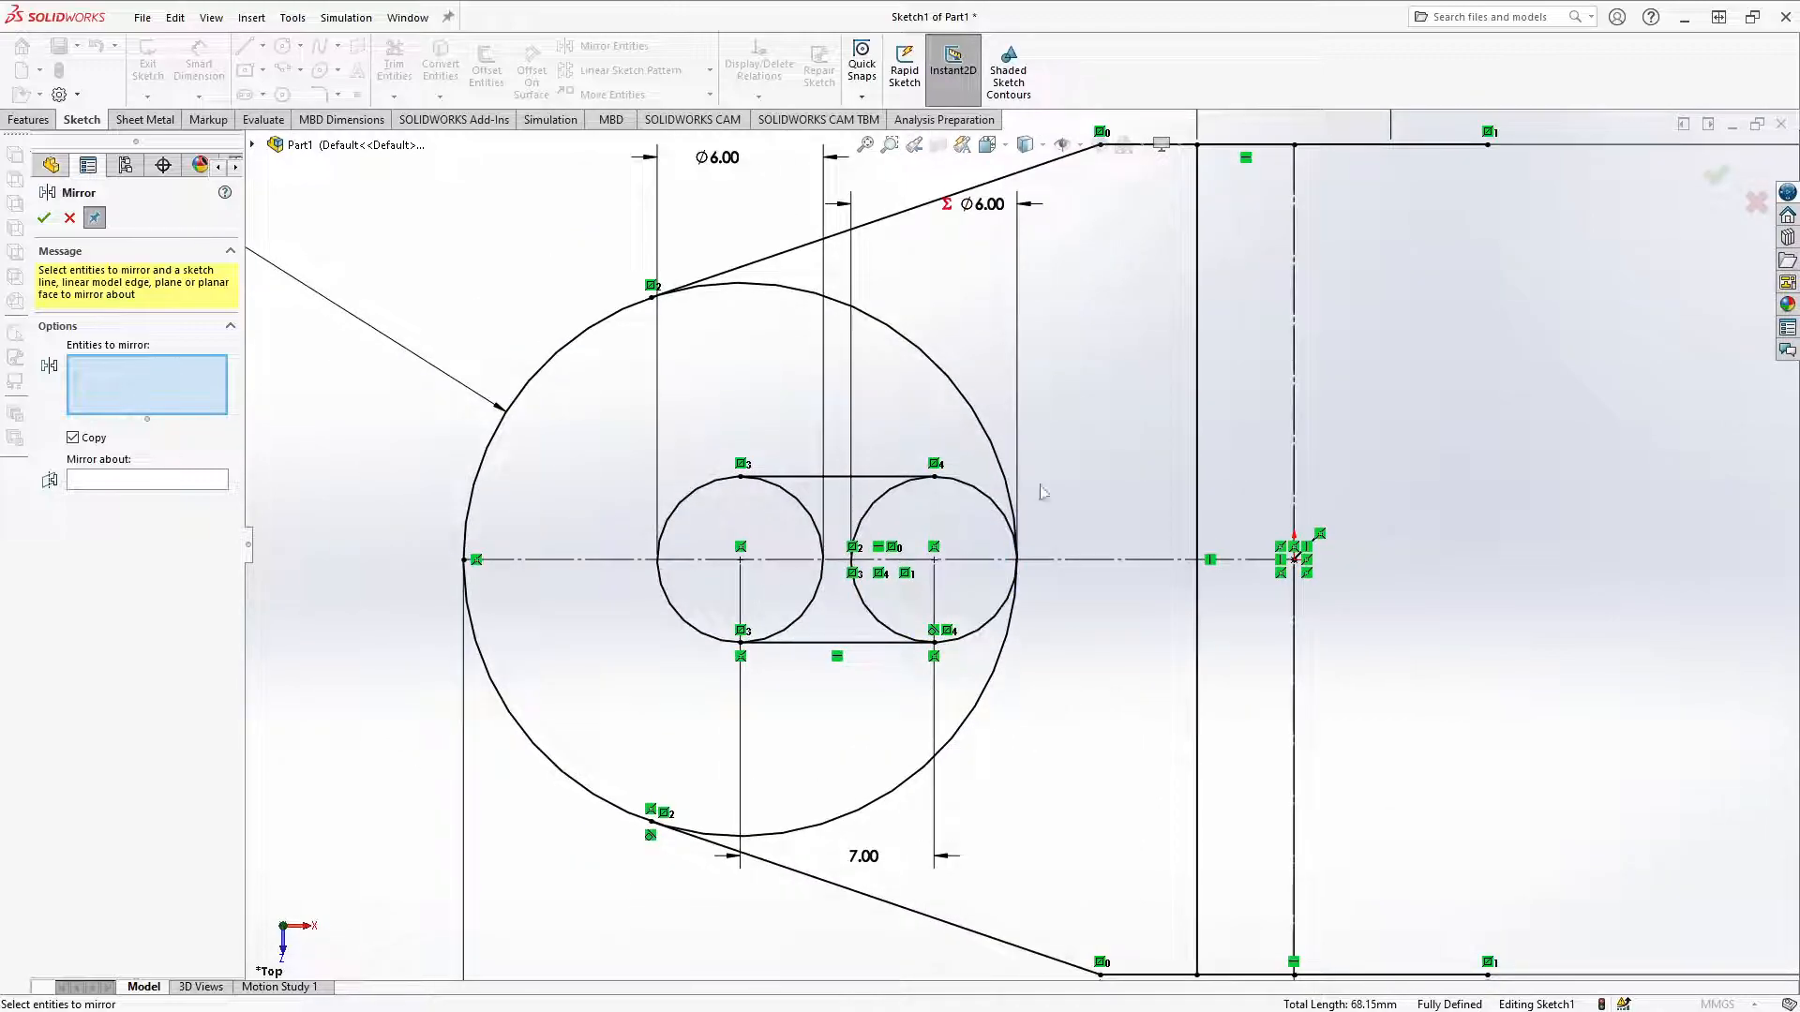
{"action": "left_click", "coordinate": [44, 220]}
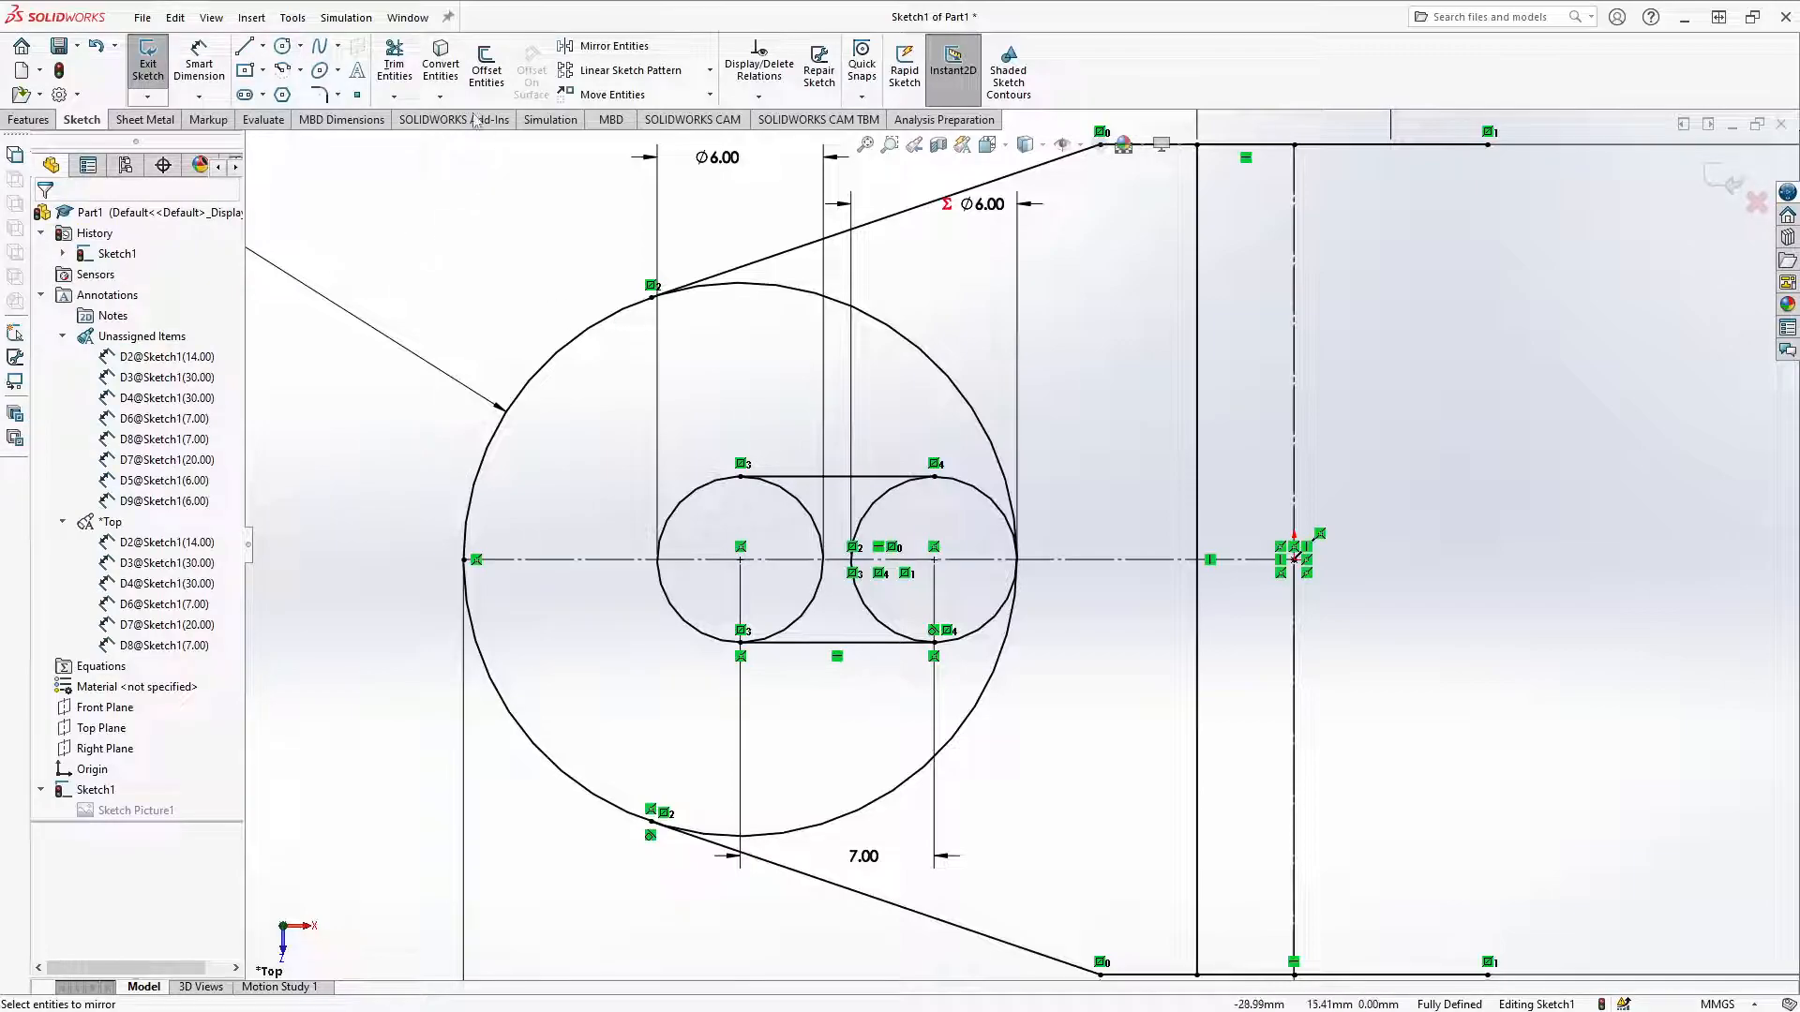
Step: Power-trim the inner halves of the two small circles and the 20 mm circle's right-hand arc between the slanted lines
{"action": "left_click", "coordinate": [395, 62]}
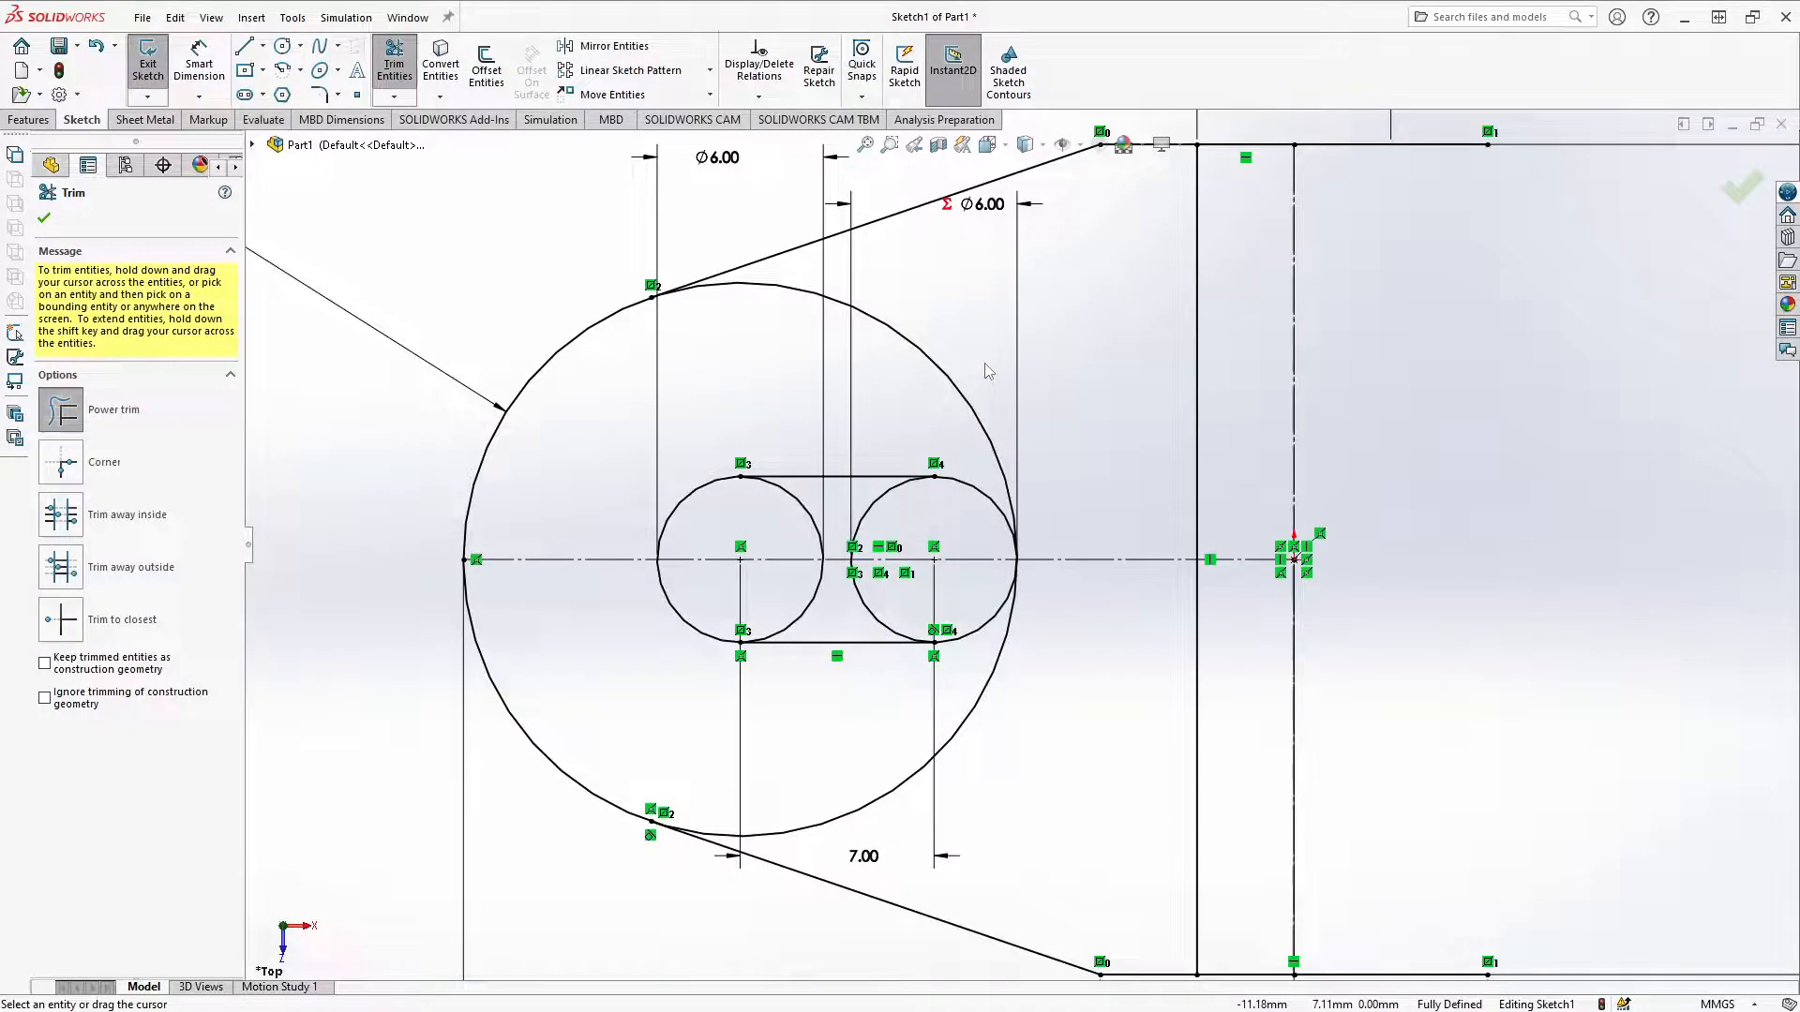
{"action": "mouse_move", "coordinate": [965, 373]}
{"action": "left_mouse_down"}
{"action": "mouse_move", "coordinate": [935, 392]}
{"action": "mouse_move", "coordinate": [890, 521]}
{"action": "mouse_move", "coordinate": [792, 533]}
{"action": "left_mouse_up"}
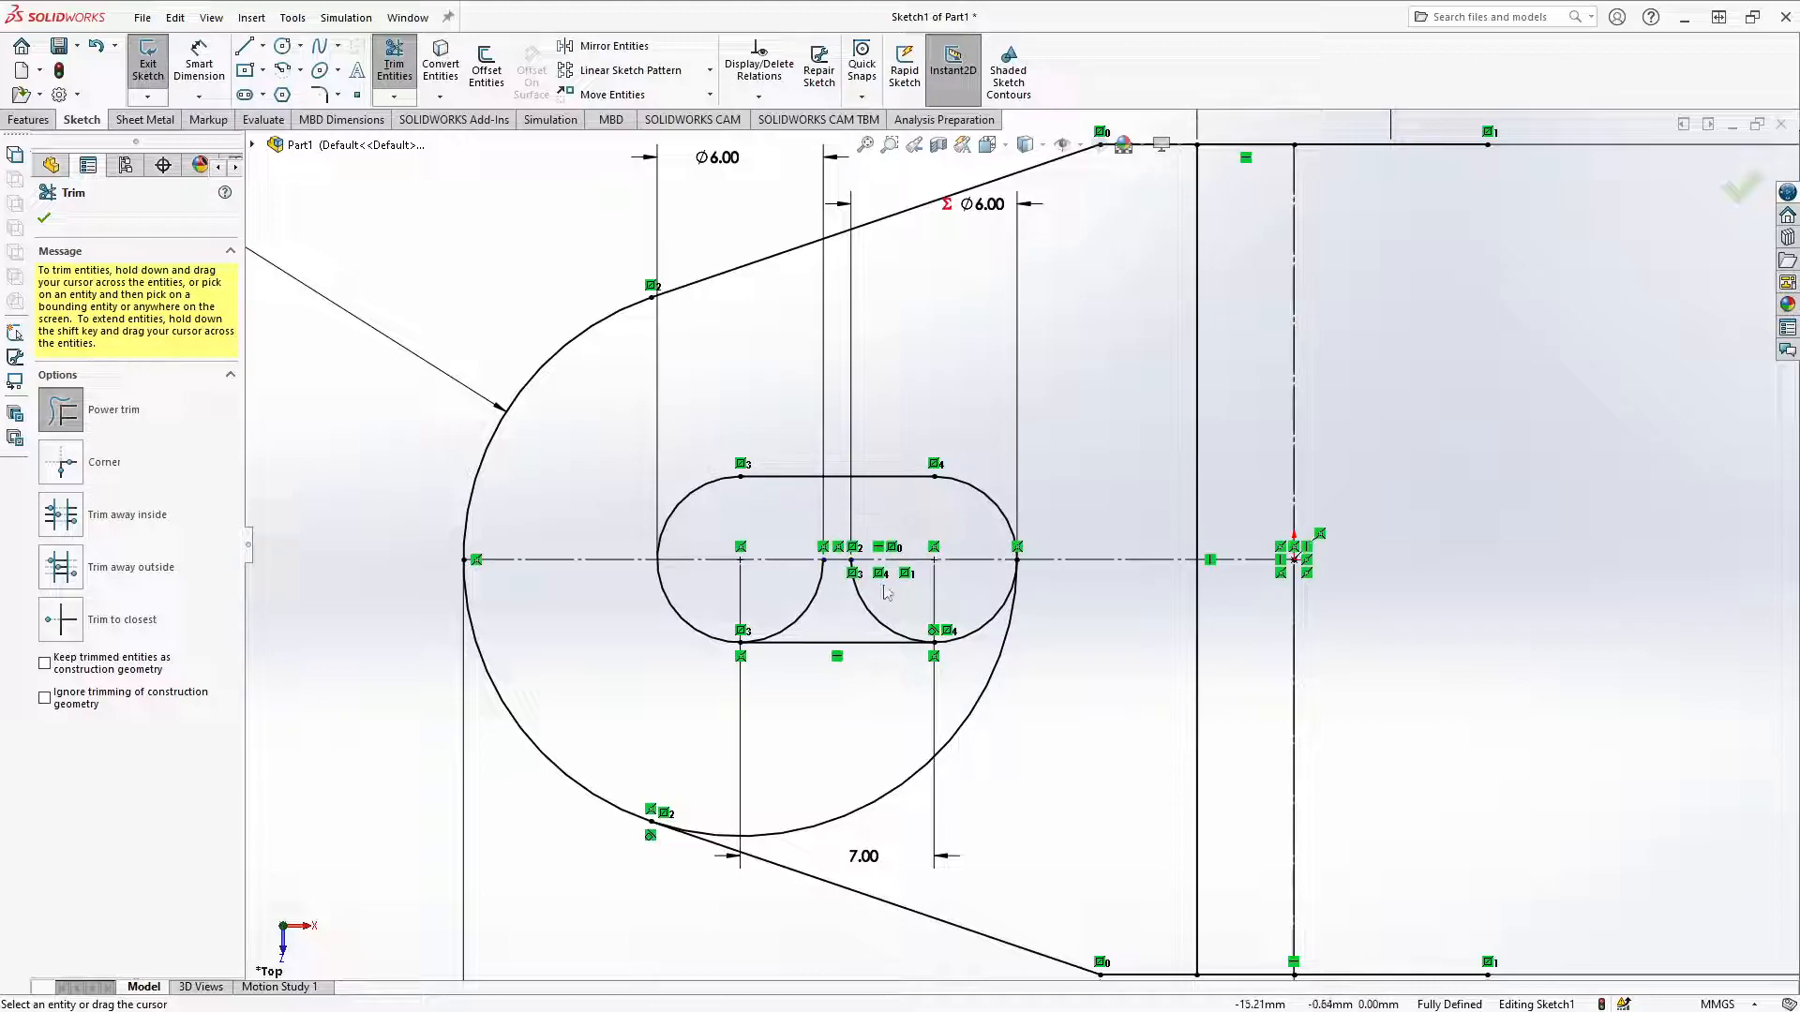
{"action": "left_click_drag", "start_coordinate": [886, 593], "coordinate": [804, 595]}
{"action": "left_click_drag", "start_coordinate": [958, 758], "coordinate": [881, 751]}
{"action": "key", "text": "Escape"}
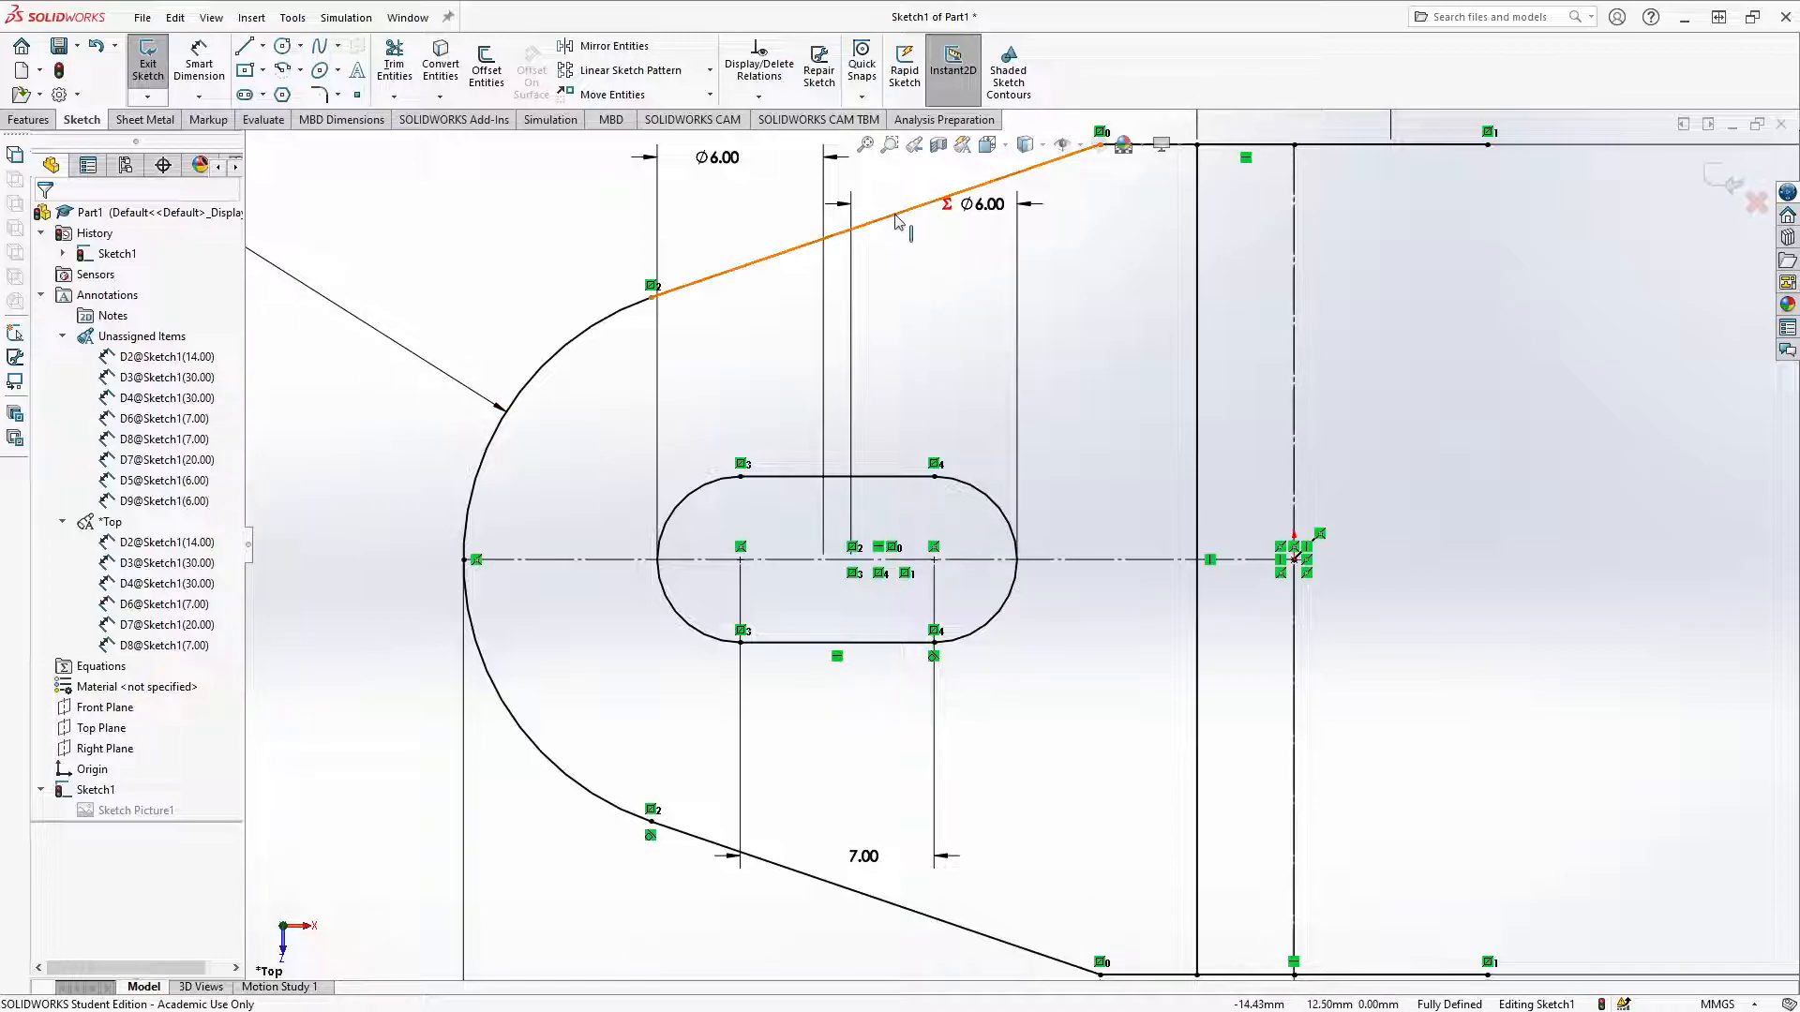
Step: Undo the trims on the 20 mm circle and the two slot circles
{"action": "key", "text": "ctrl+z"}
{"action": "key", "text": "ctrl+z"}
{"action": "key", "text": "ctrl+z"}
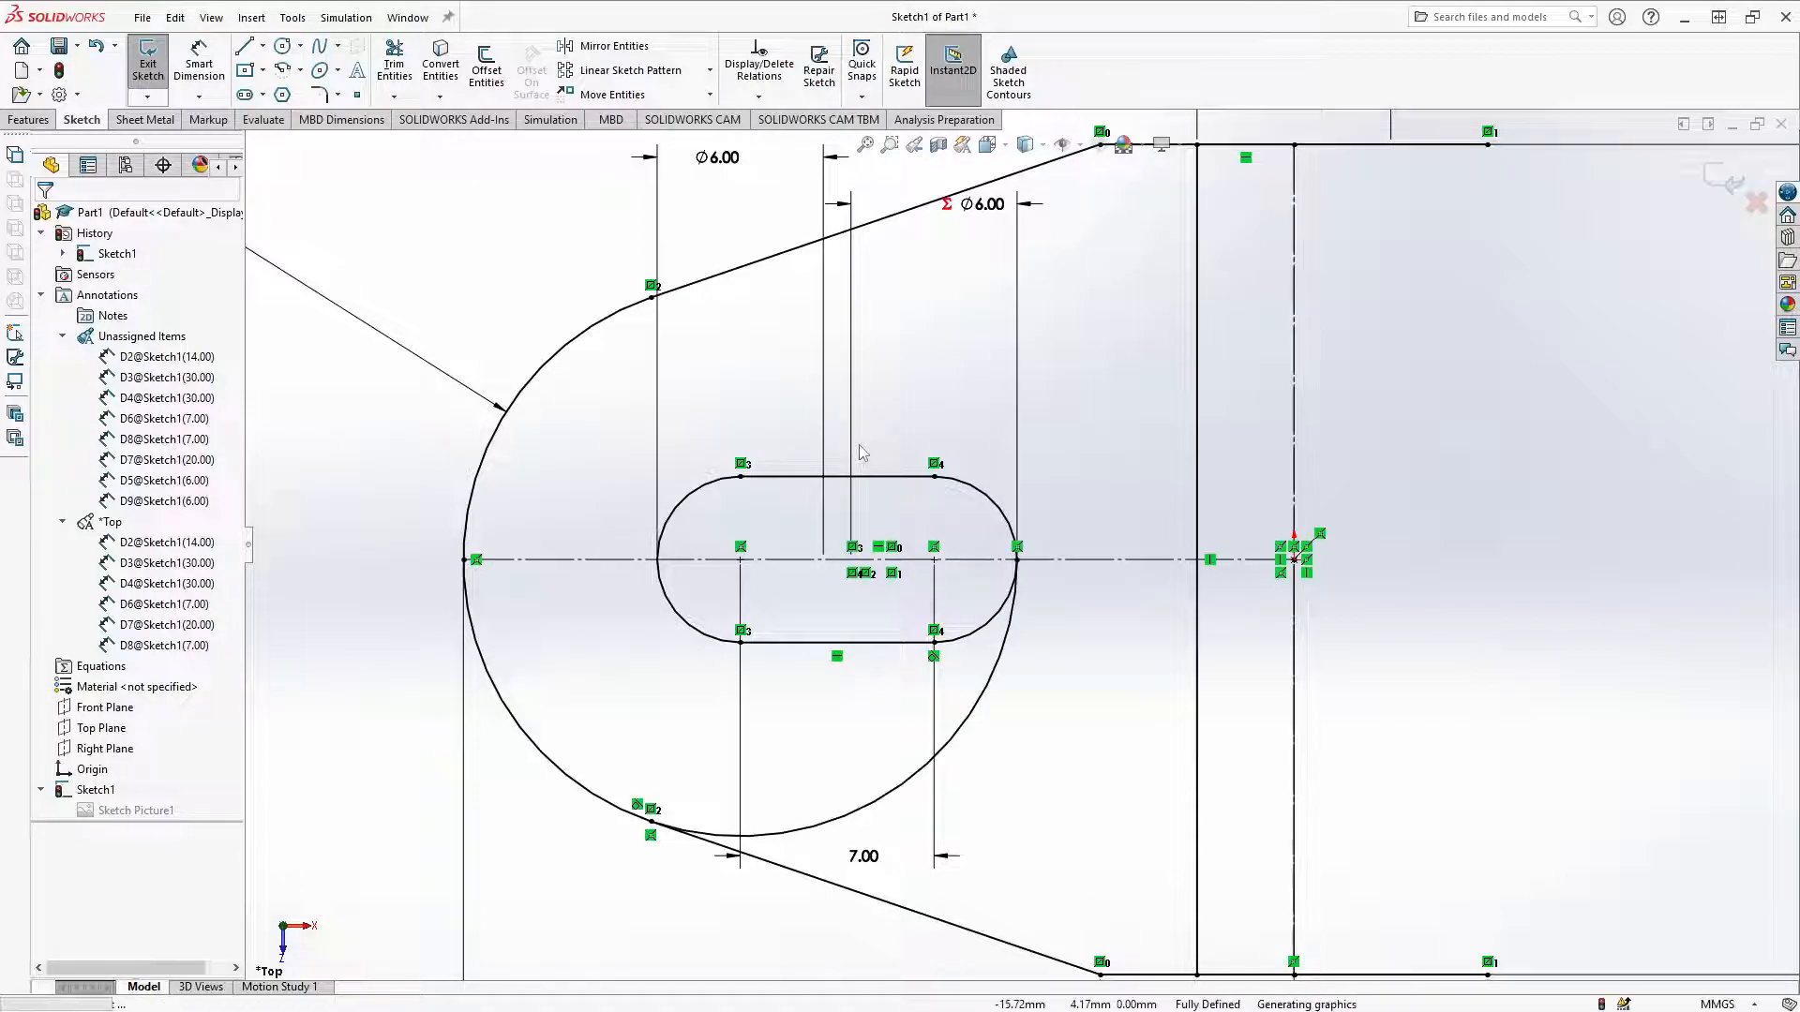
{"action": "key", "text": "ctrl+z"}
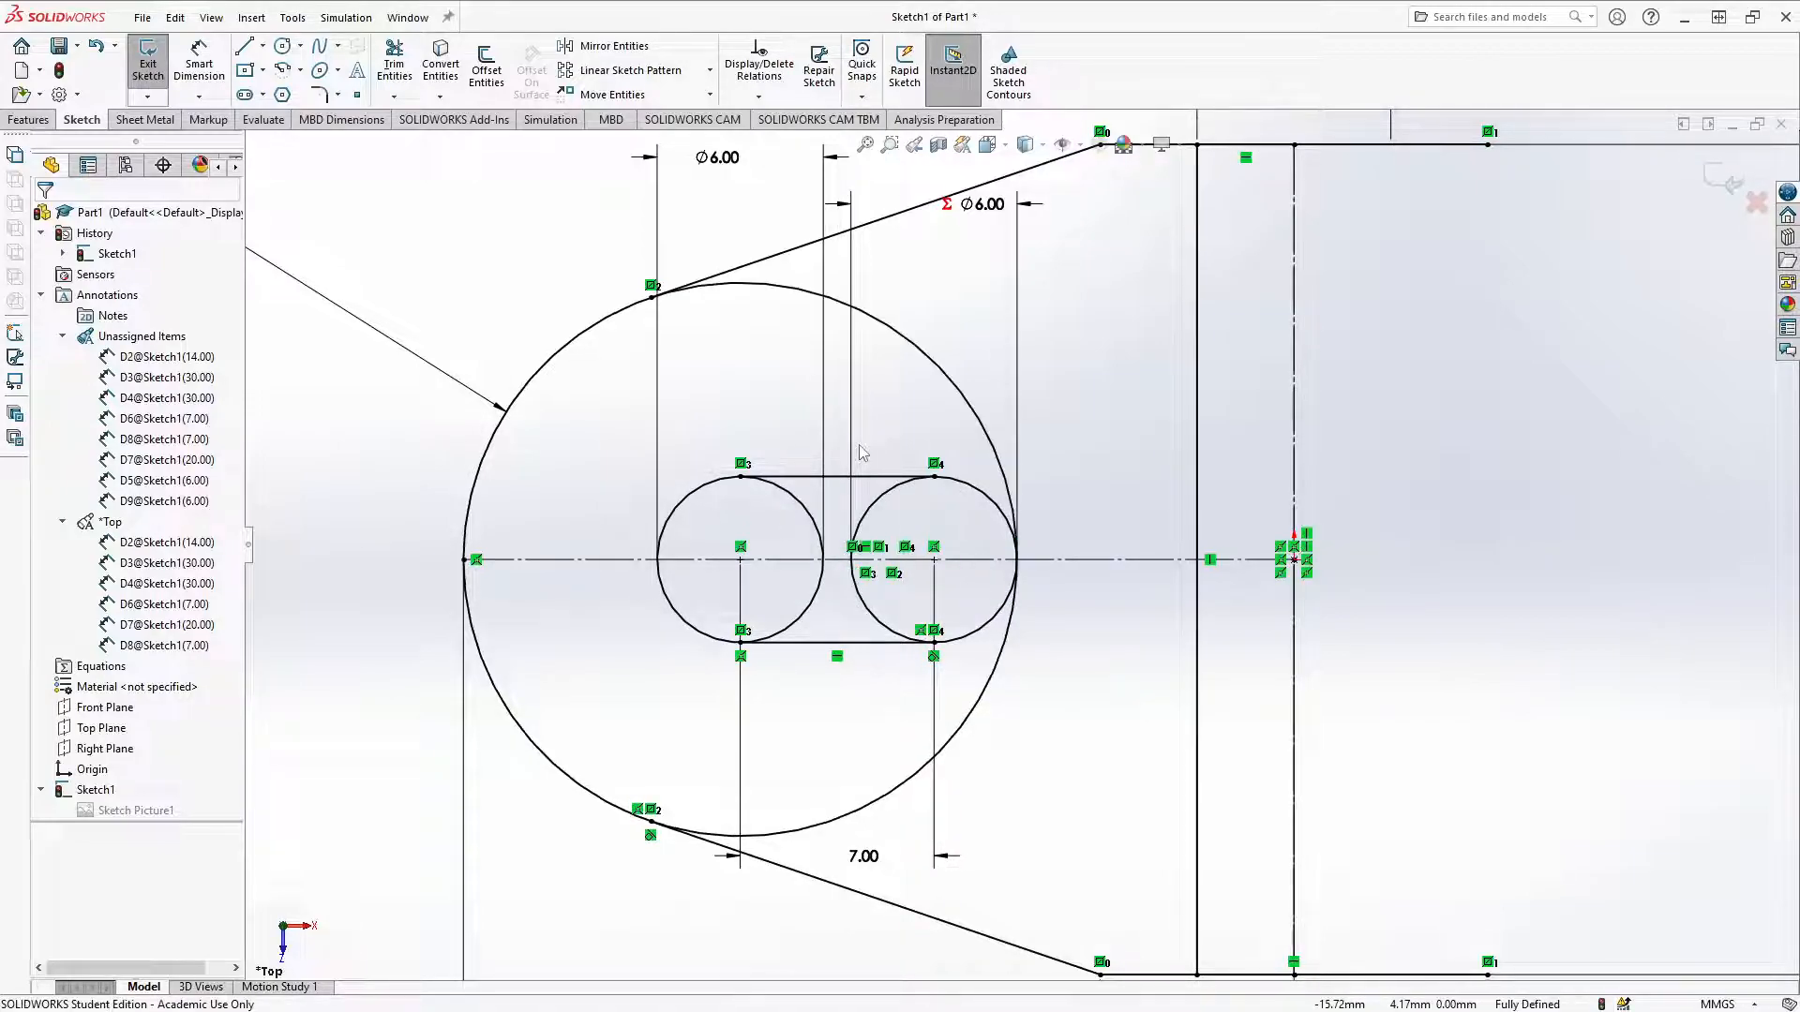
Step: Power-trim the 20 mm circle's arc between the slanted tangent lines and the inner halves of the two small slot circles
{"action": "left_click", "coordinate": [398, 67]}
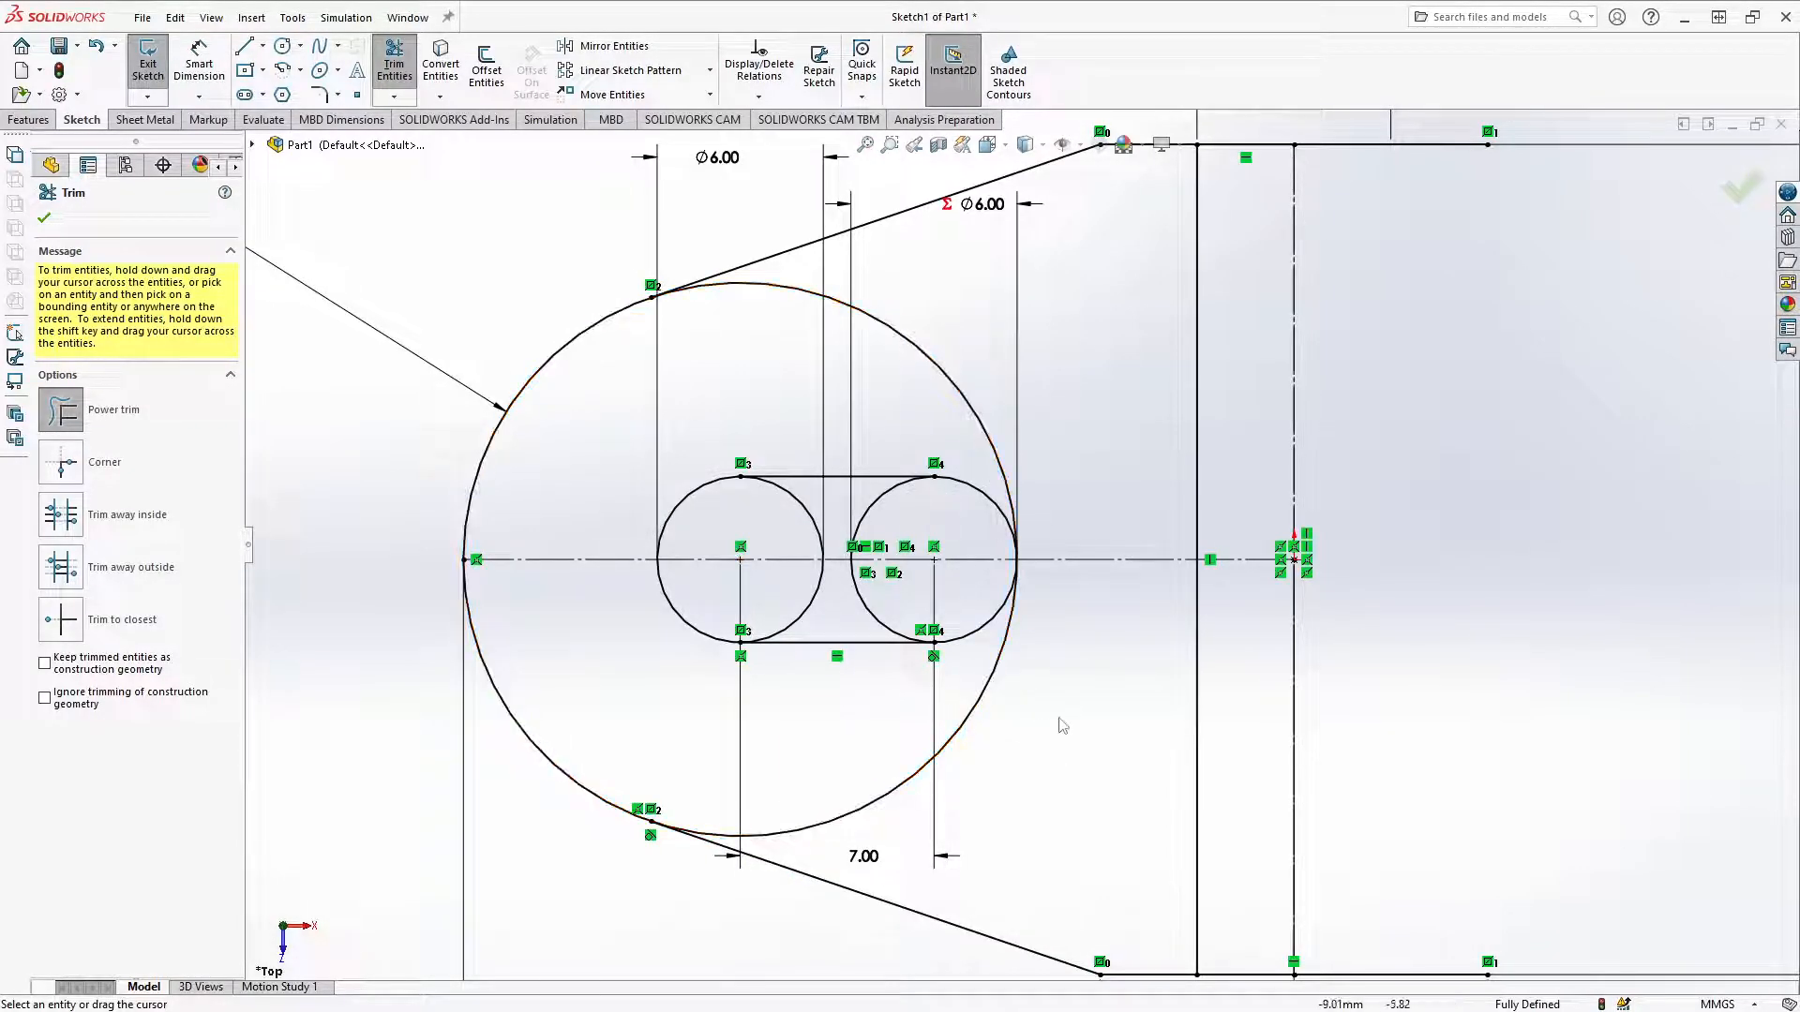
{"action": "left_click_drag", "start_coordinate": [1054, 750], "coordinate": [974, 700]}
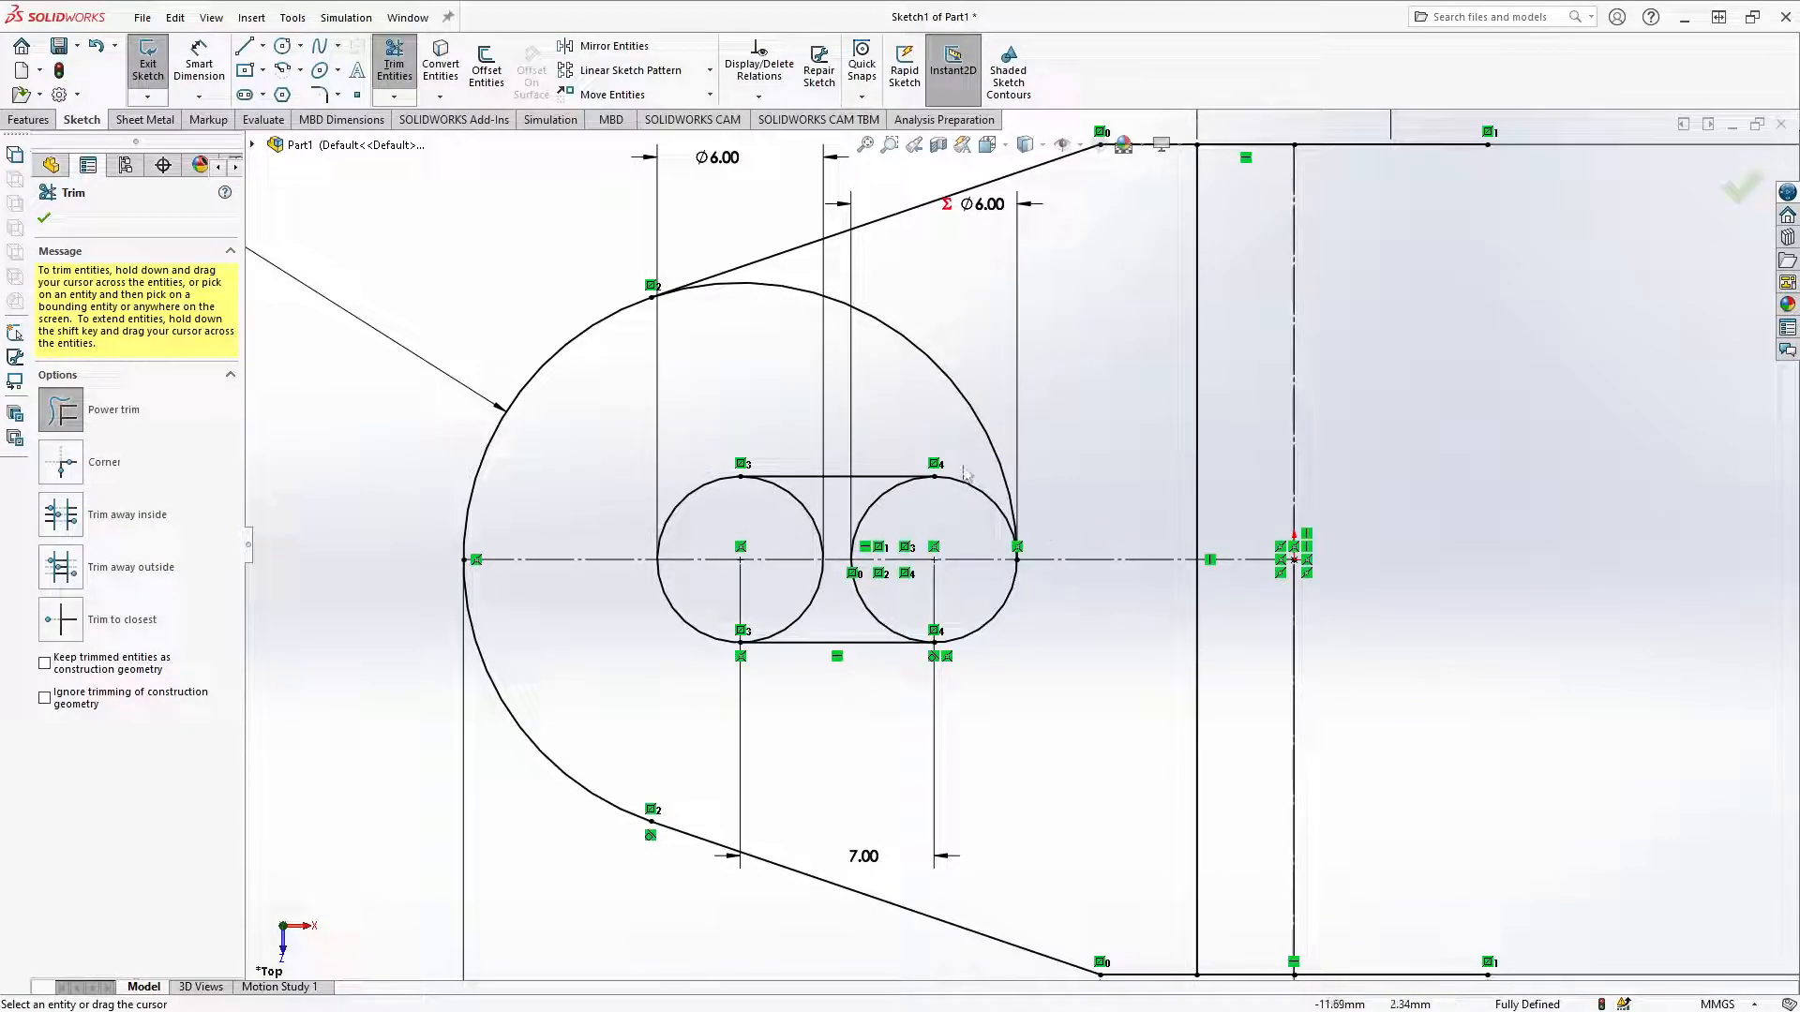
{"action": "left_click_drag", "start_coordinate": [968, 331], "coordinate": [932, 375]}
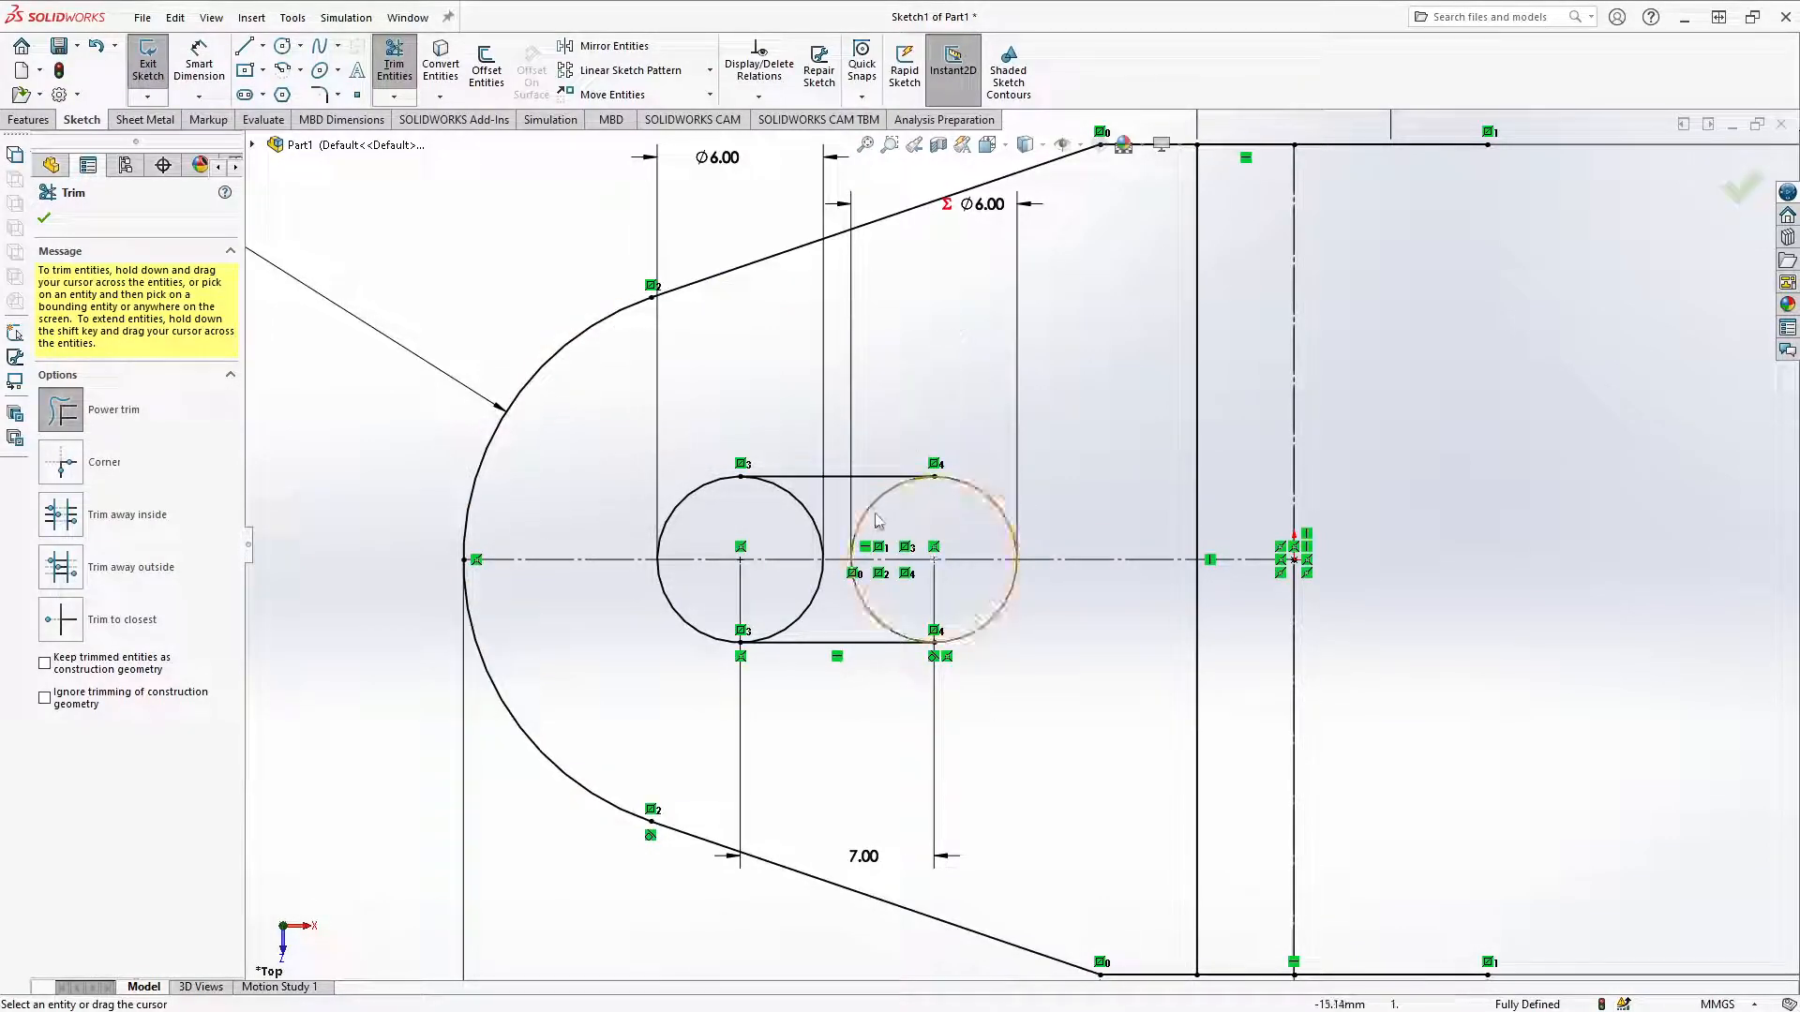
{"action": "left_click_drag", "start_coordinate": [886, 532], "coordinate": [787, 530]}
{"action": "left_click_drag", "start_coordinate": [909, 612], "coordinate": [789, 608]}
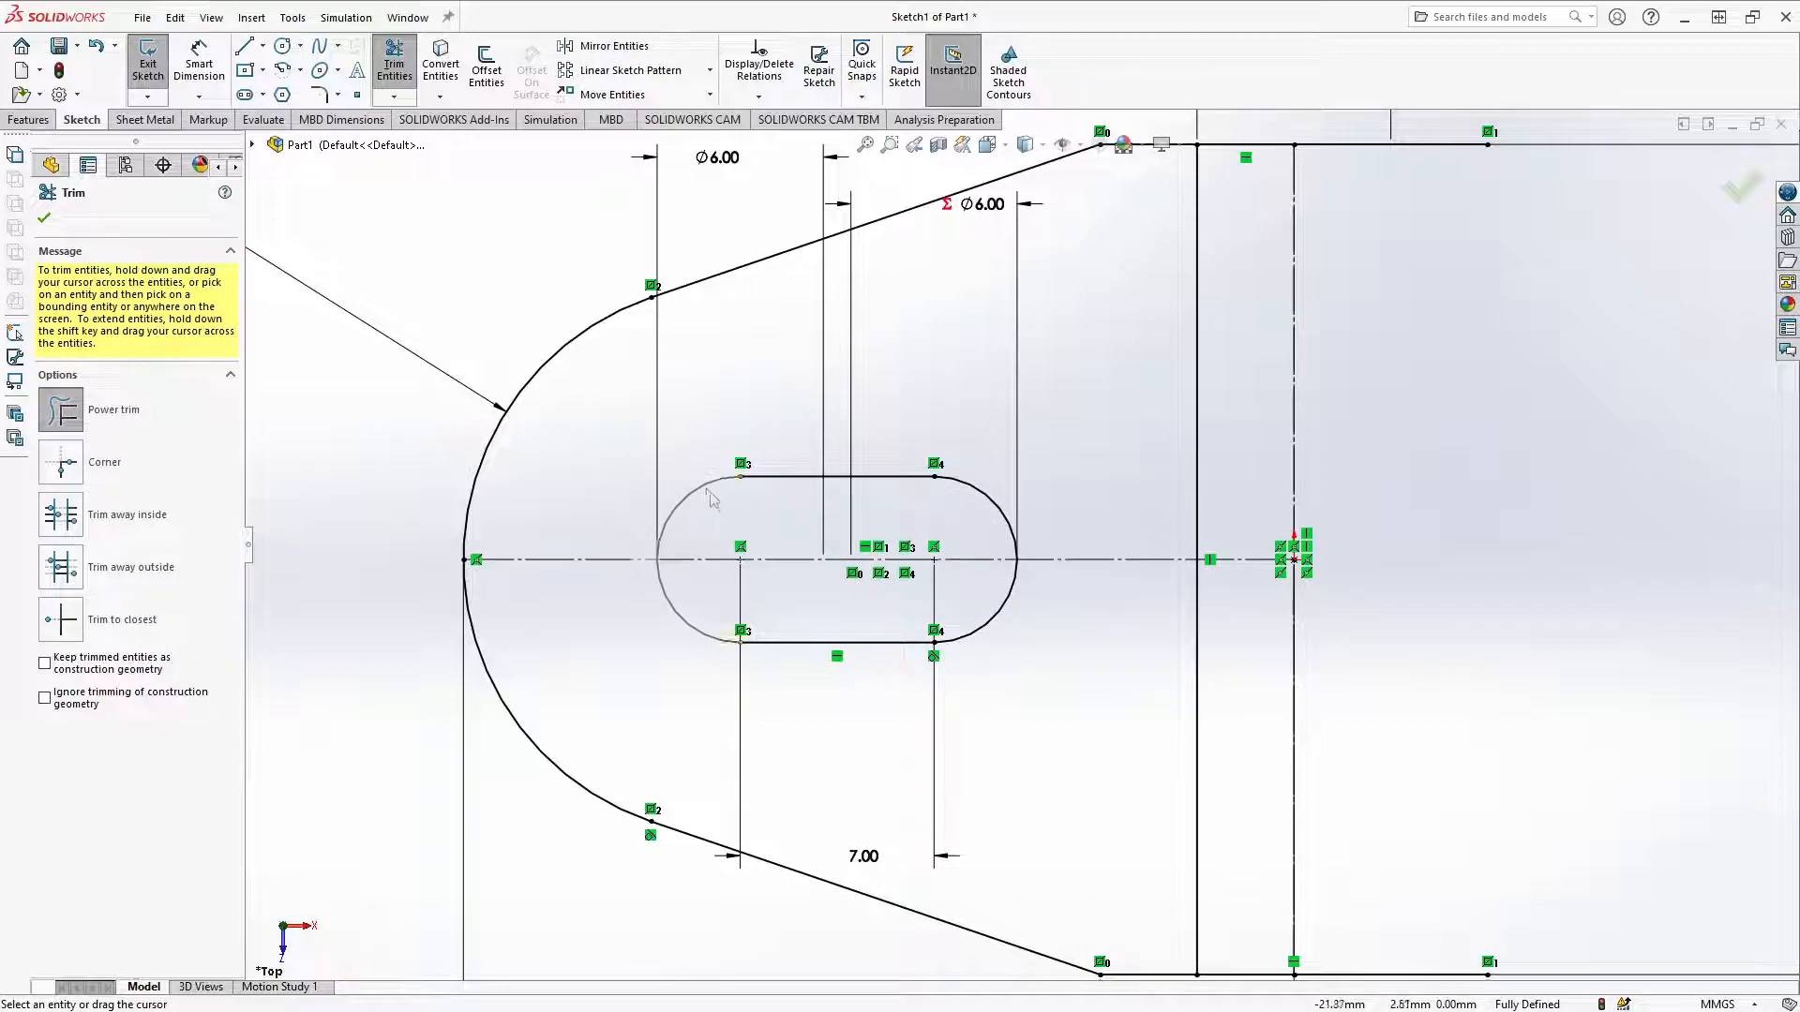
{"action": "scroll", "coordinate": [1018, 543], "scroll_direction": "up", "scroll_amount": 1}
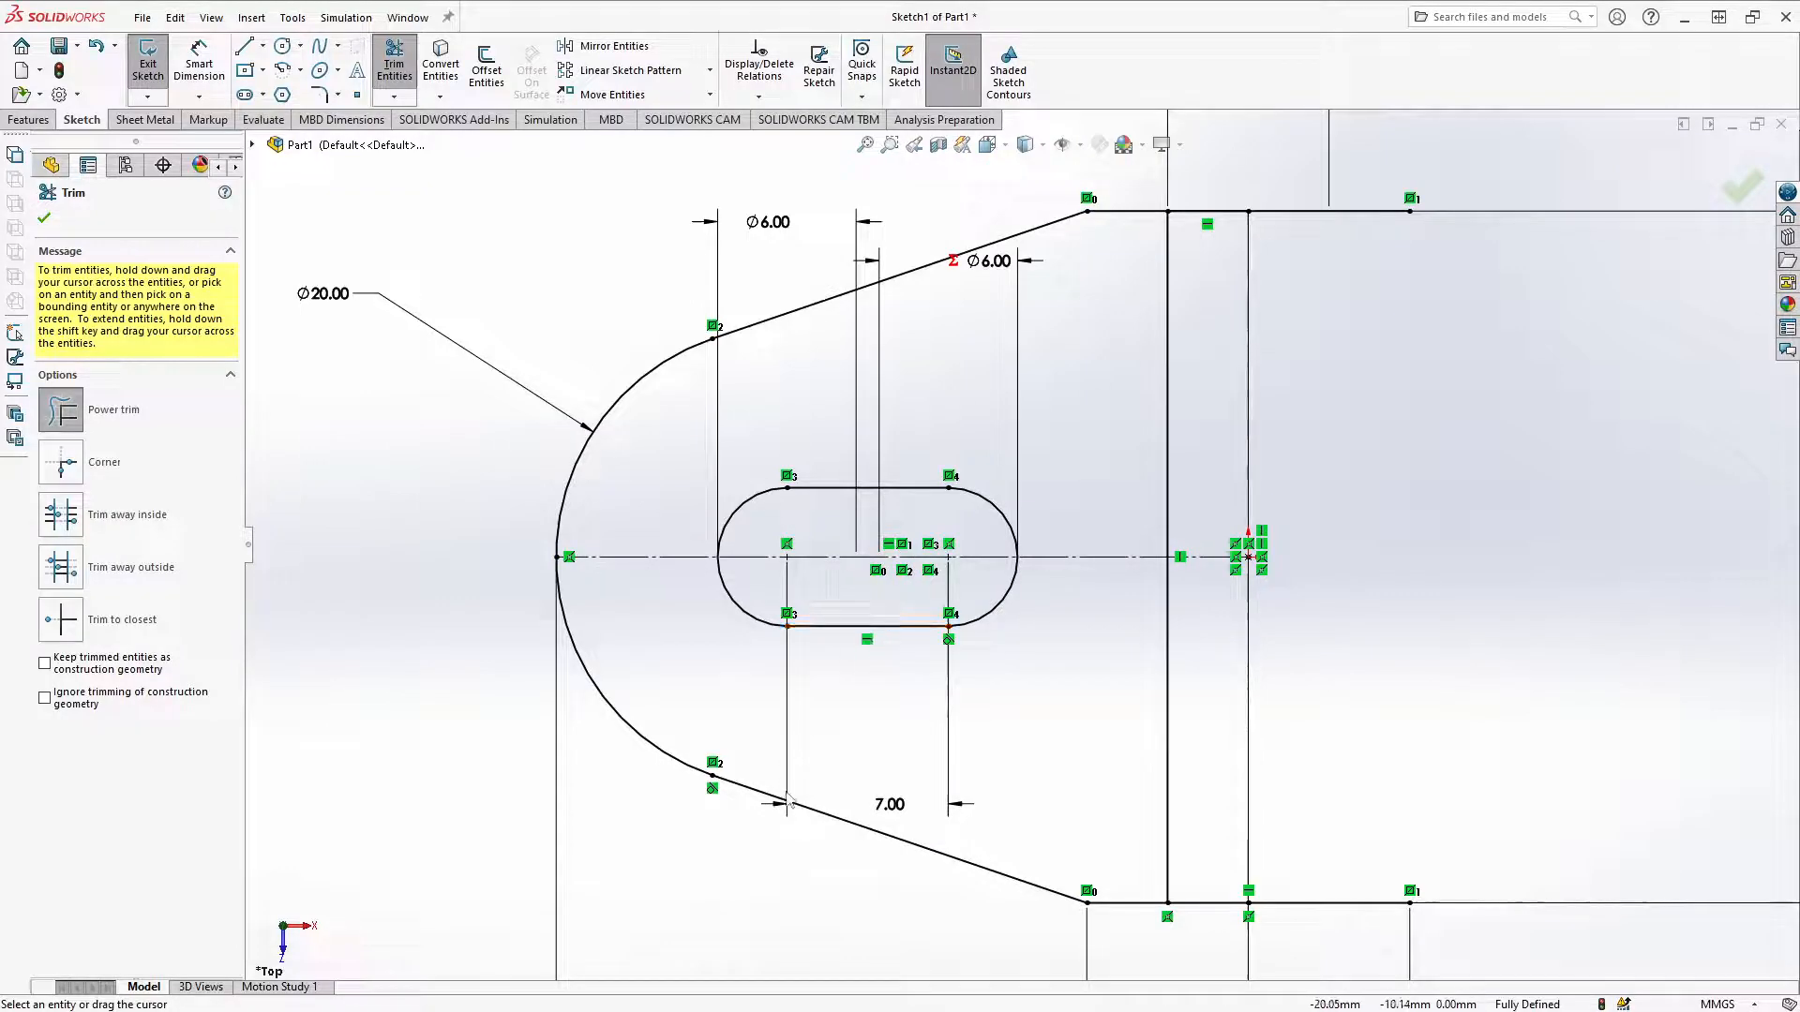
{"action": "left_click", "coordinate": [43, 217]}
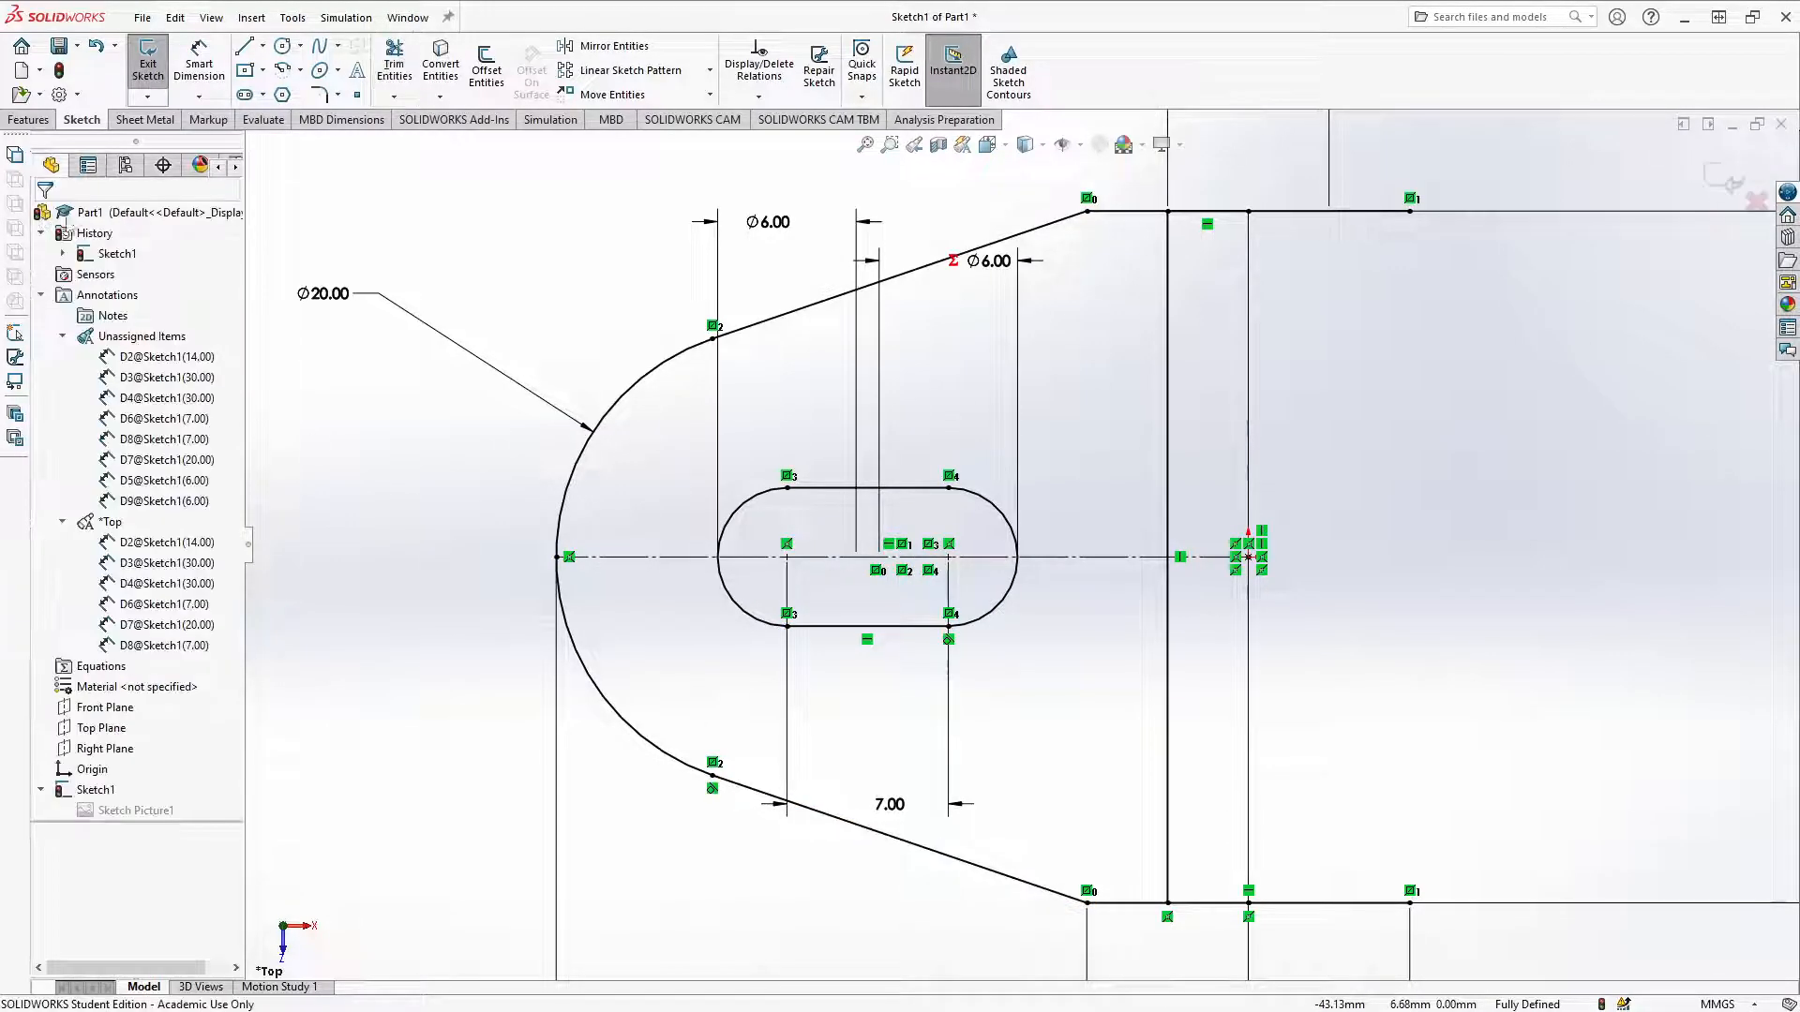
Step: Exit the sketch, unsuppress Sketch Picture1 and reopen Sketch1 for editing
{"action": "left_click", "coordinate": [136, 82]}
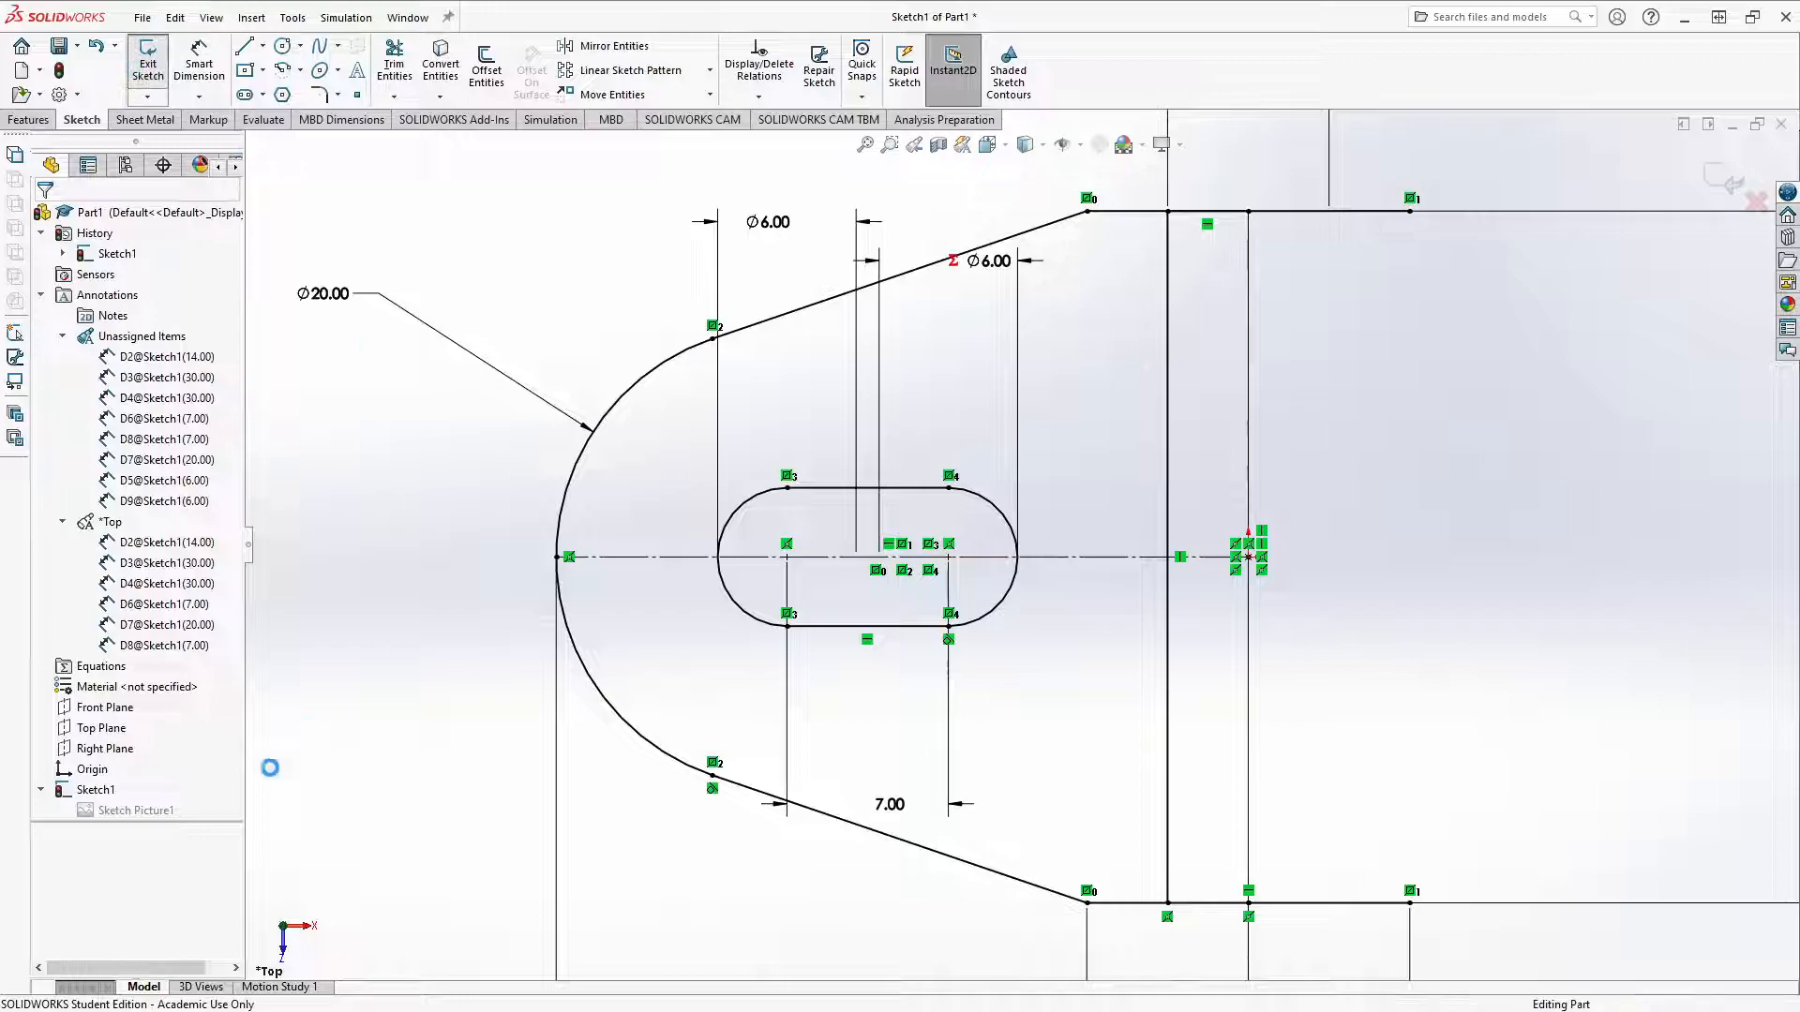
{"action": "right_click", "coordinate": [139, 856]}
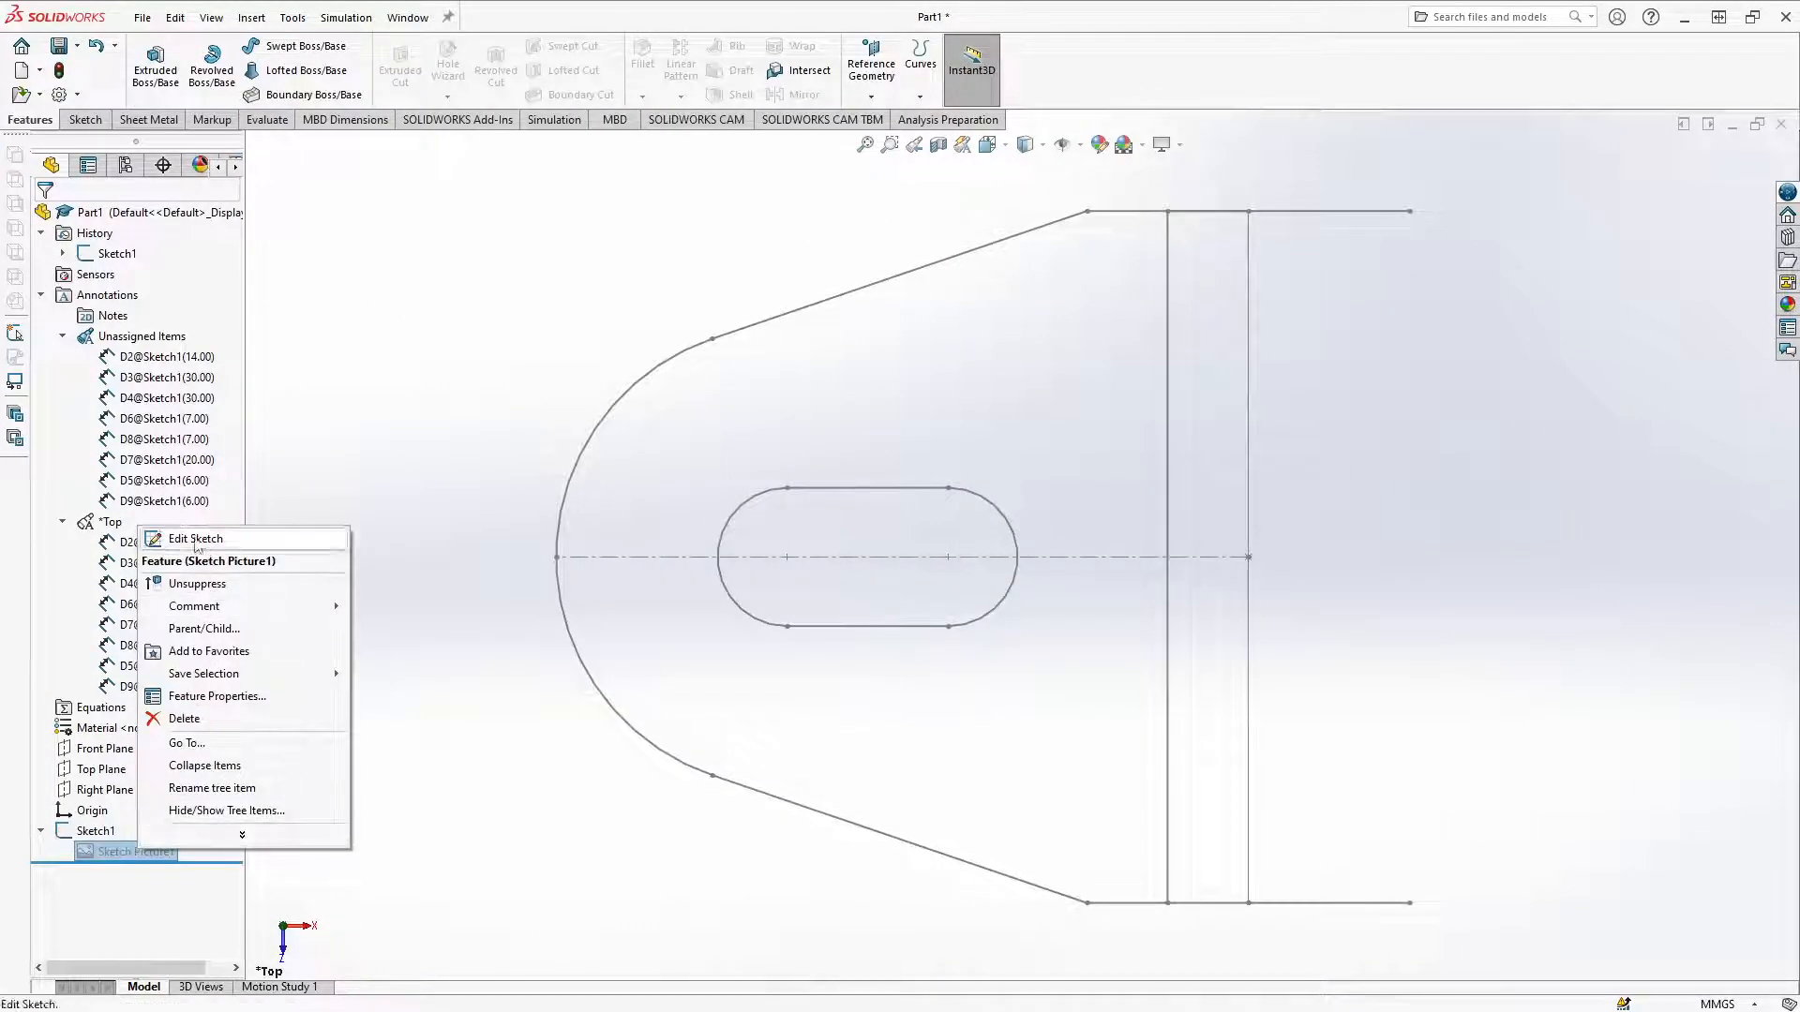
{"action": "left_click", "coordinate": [141, 531]}
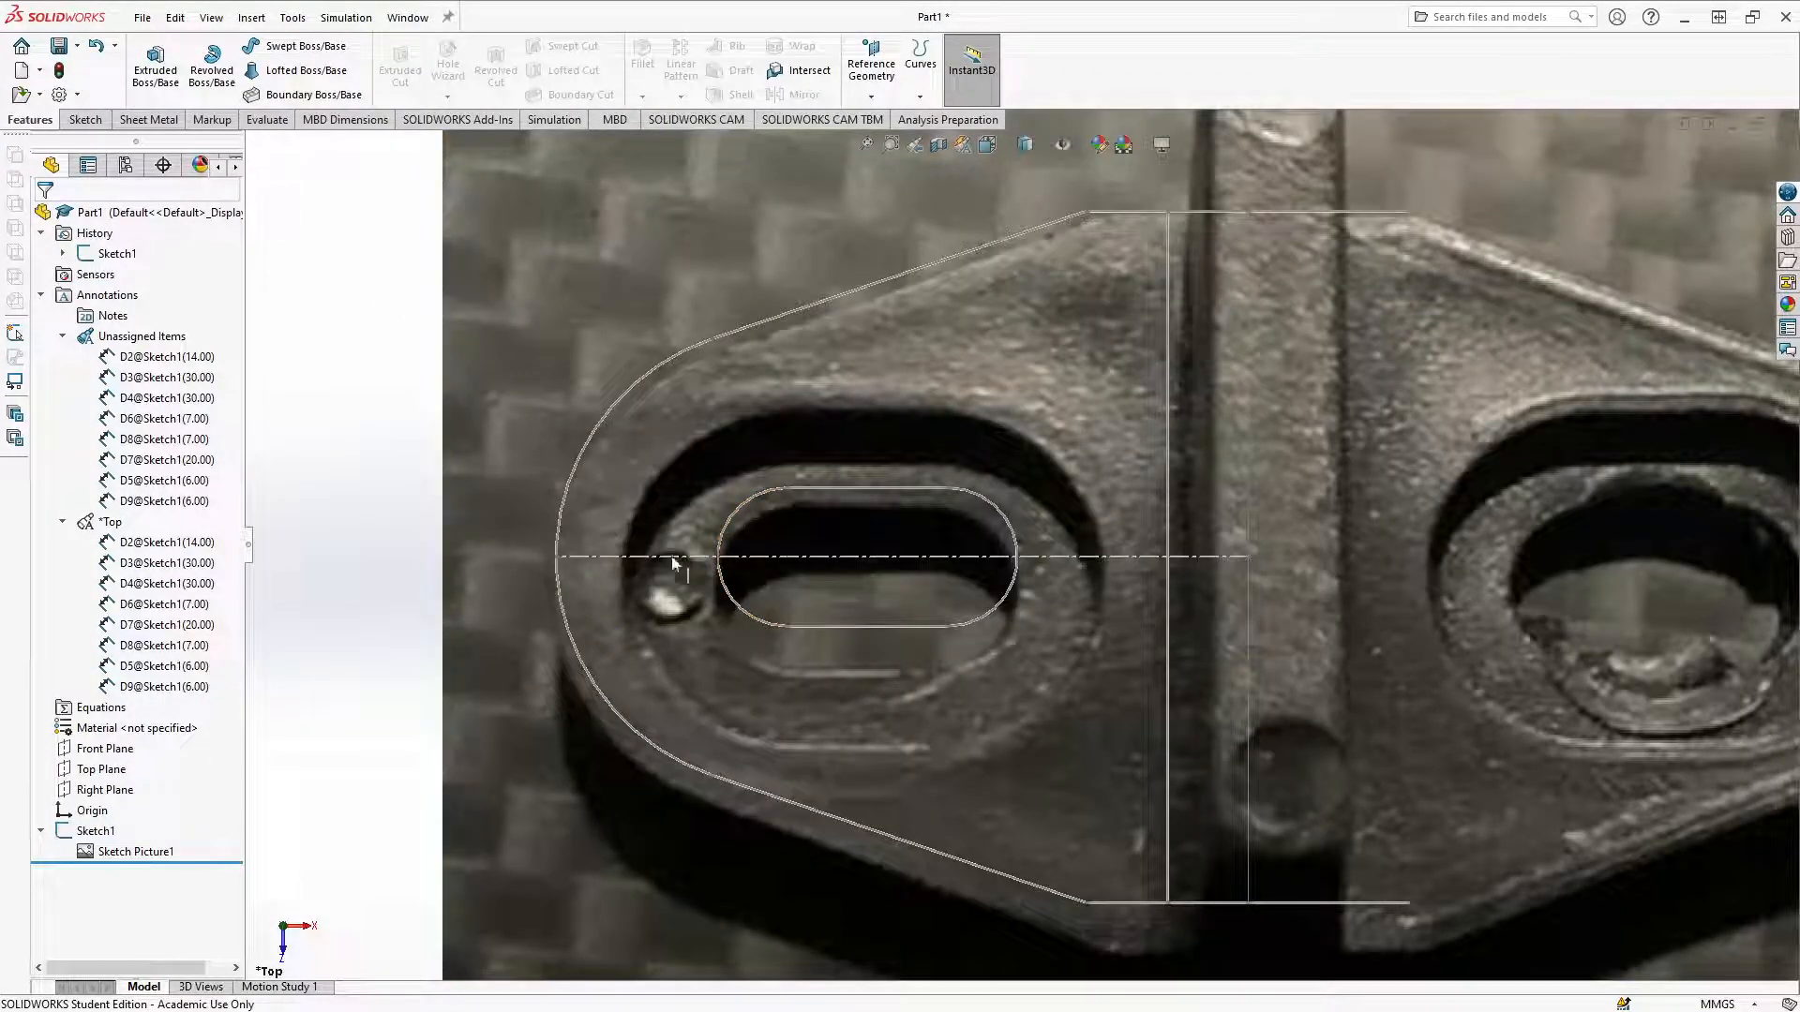
{"action": "left_click", "coordinate": [96, 830]}
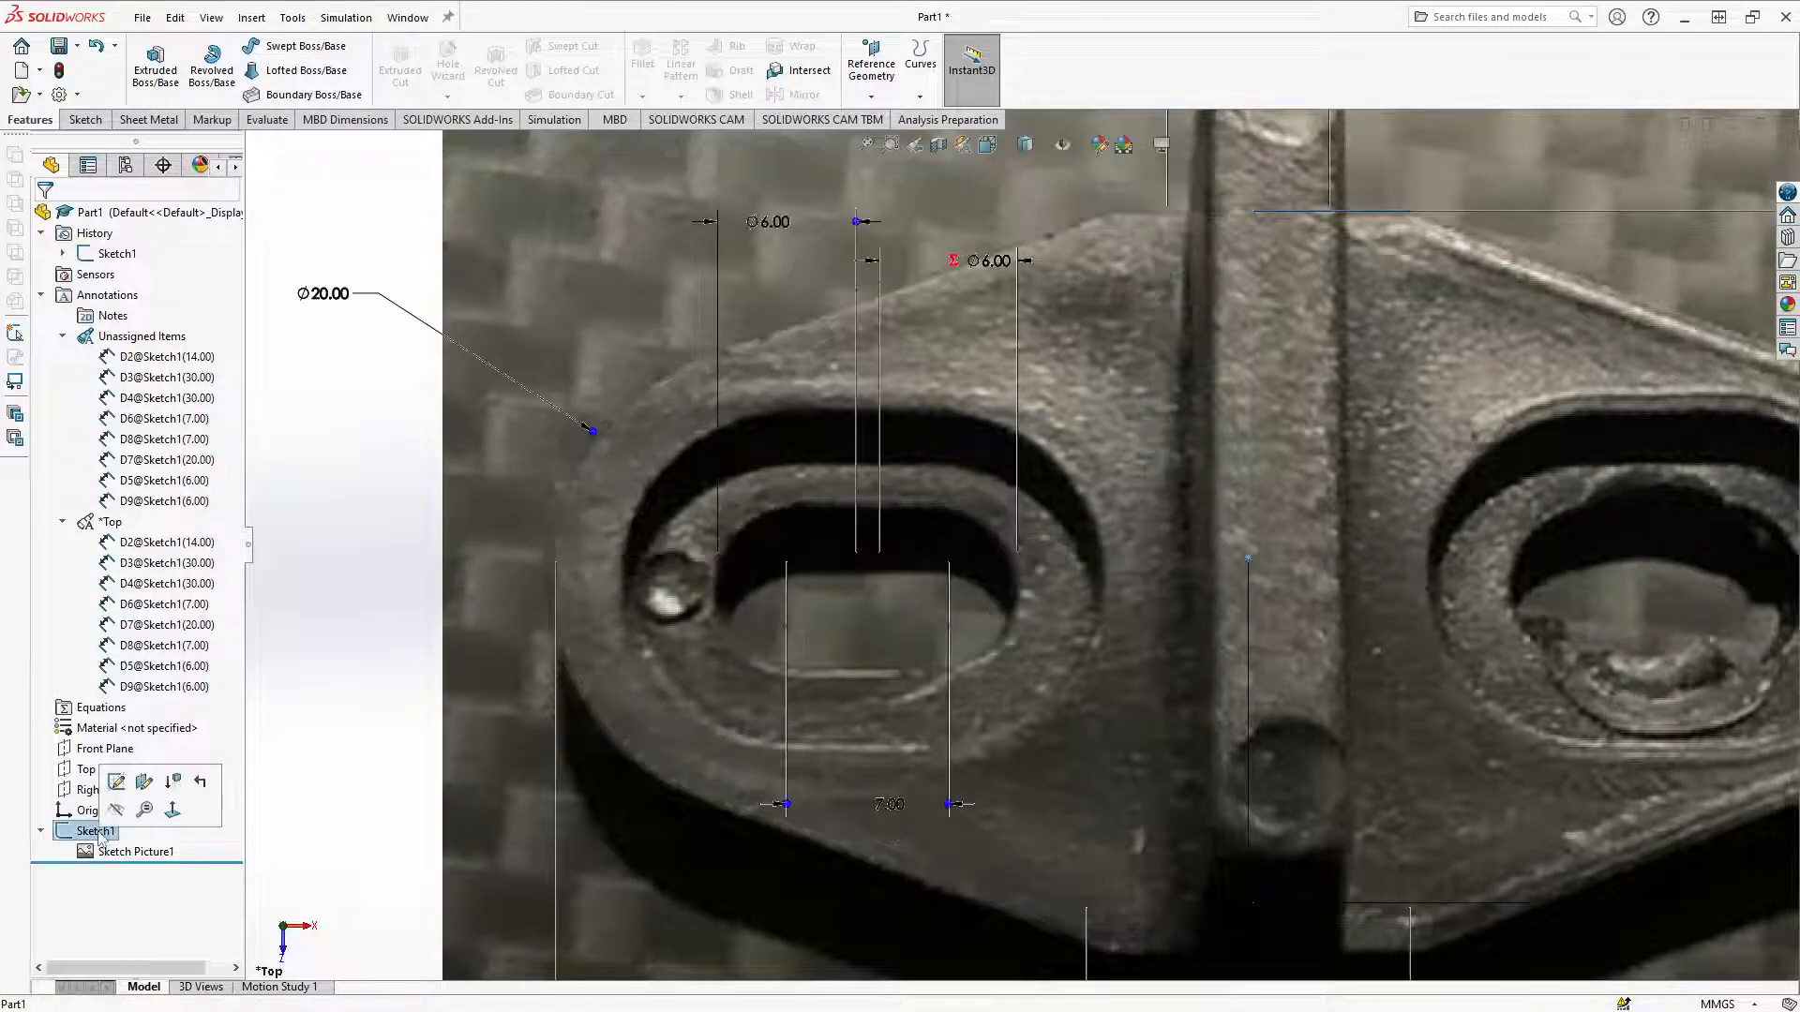
{"action": "left_click", "coordinate": [114, 789]}
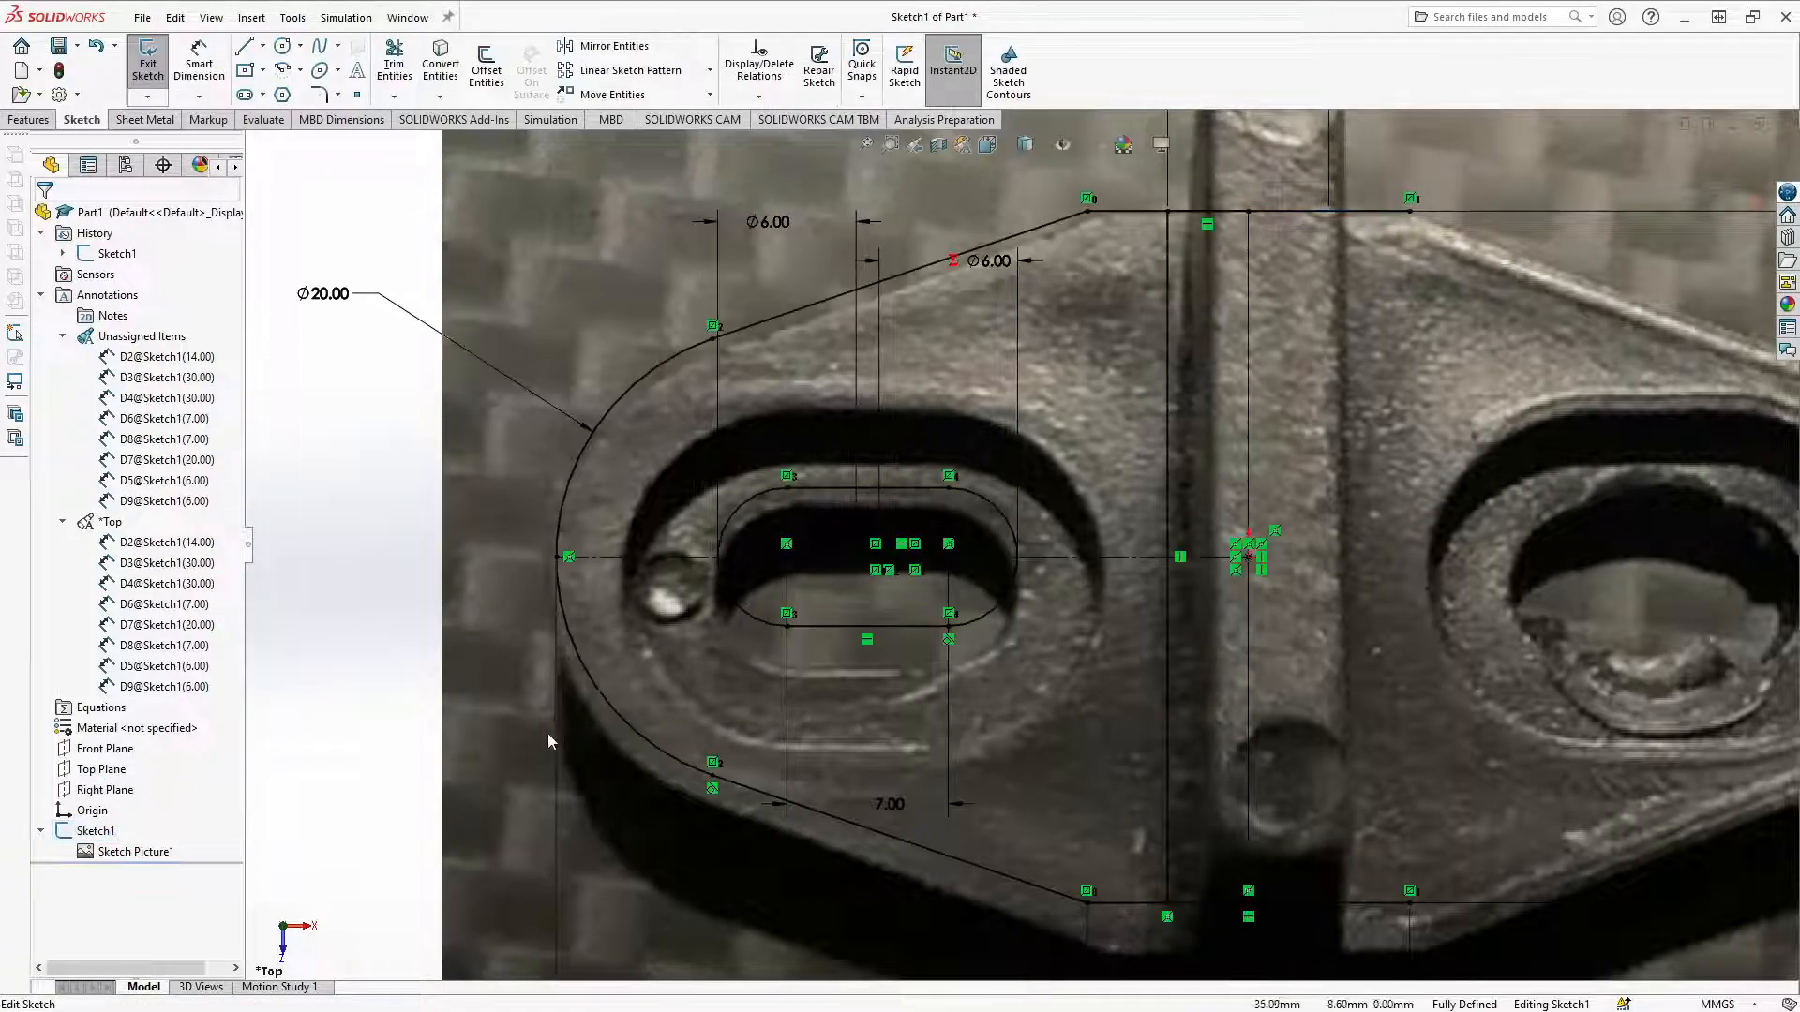
Step: Offset the closed slot profile outward by 3.5 mm to match the recess edge in the photo
{"action": "left_click", "coordinate": [761, 630]}
{"action": "left_click", "coordinate": [846, 627], "text": "ctrl"}
{"action": "left_click", "coordinate": [996, 621], "text": "ctrl"}
{"action": "left_click", "coordinate": [878, 473], "text": "ctrl"}
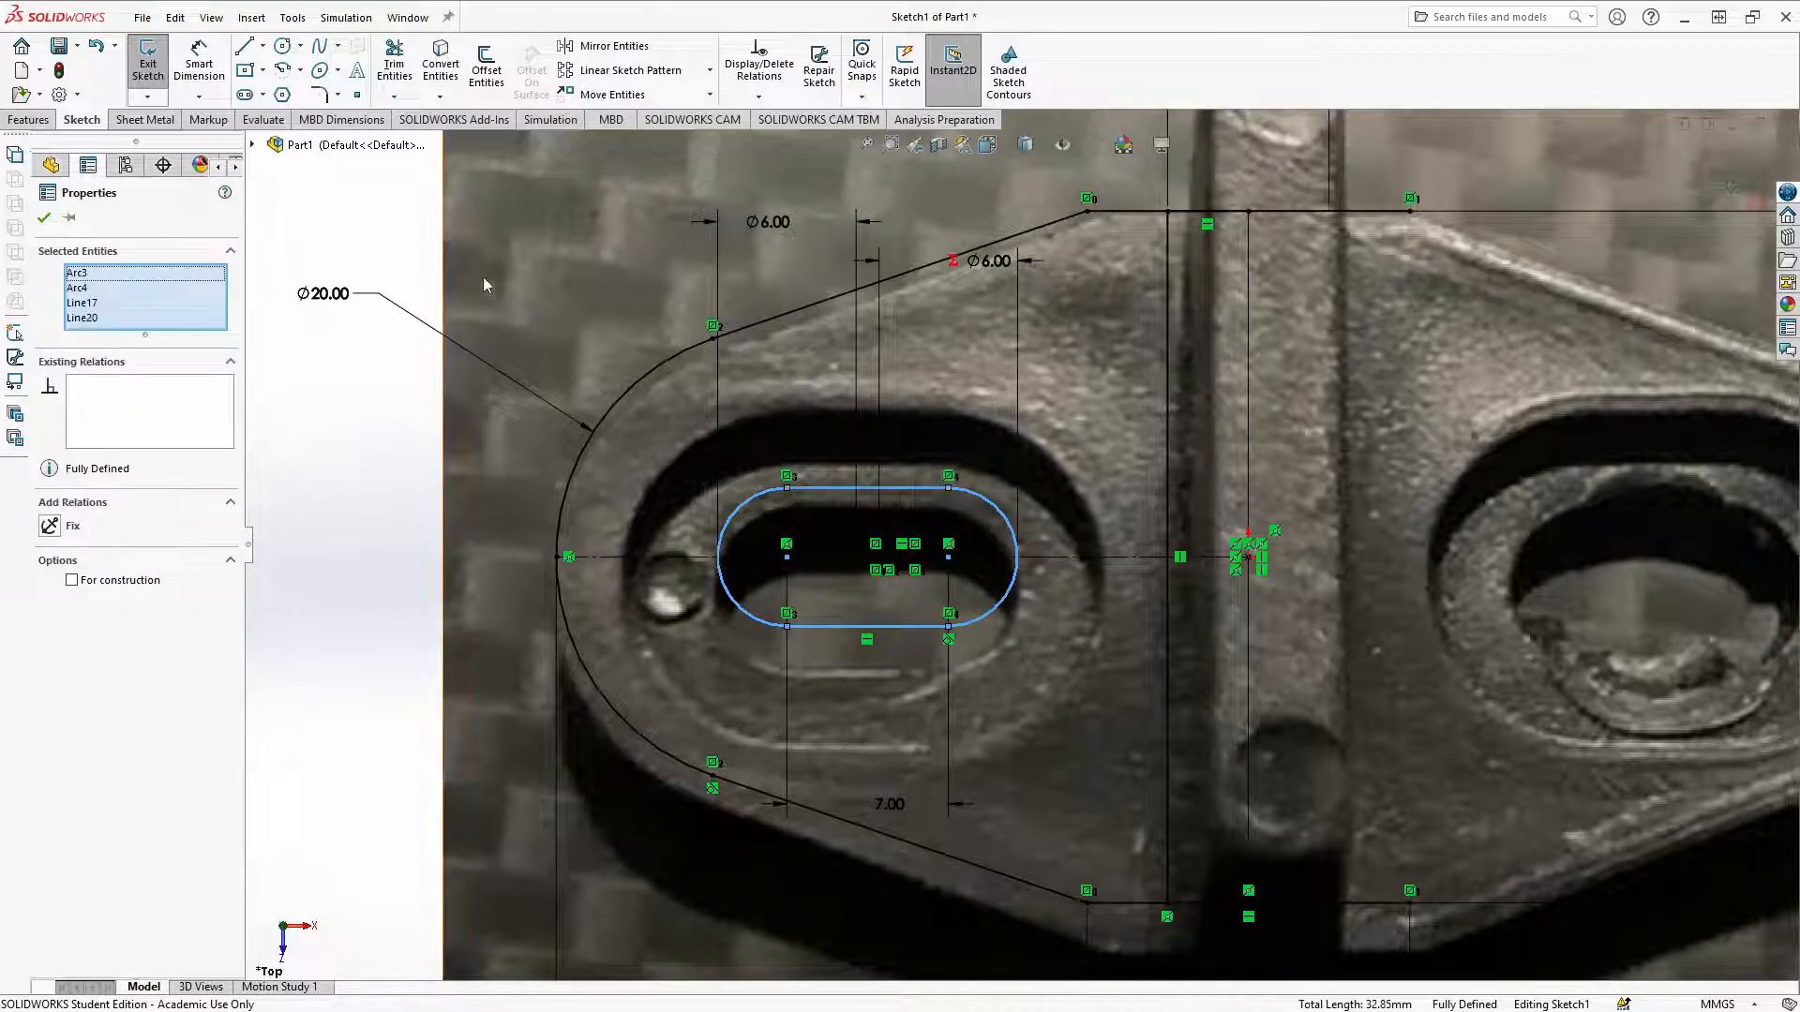
{"action": "left_click", "coordinate": [487, 65]}
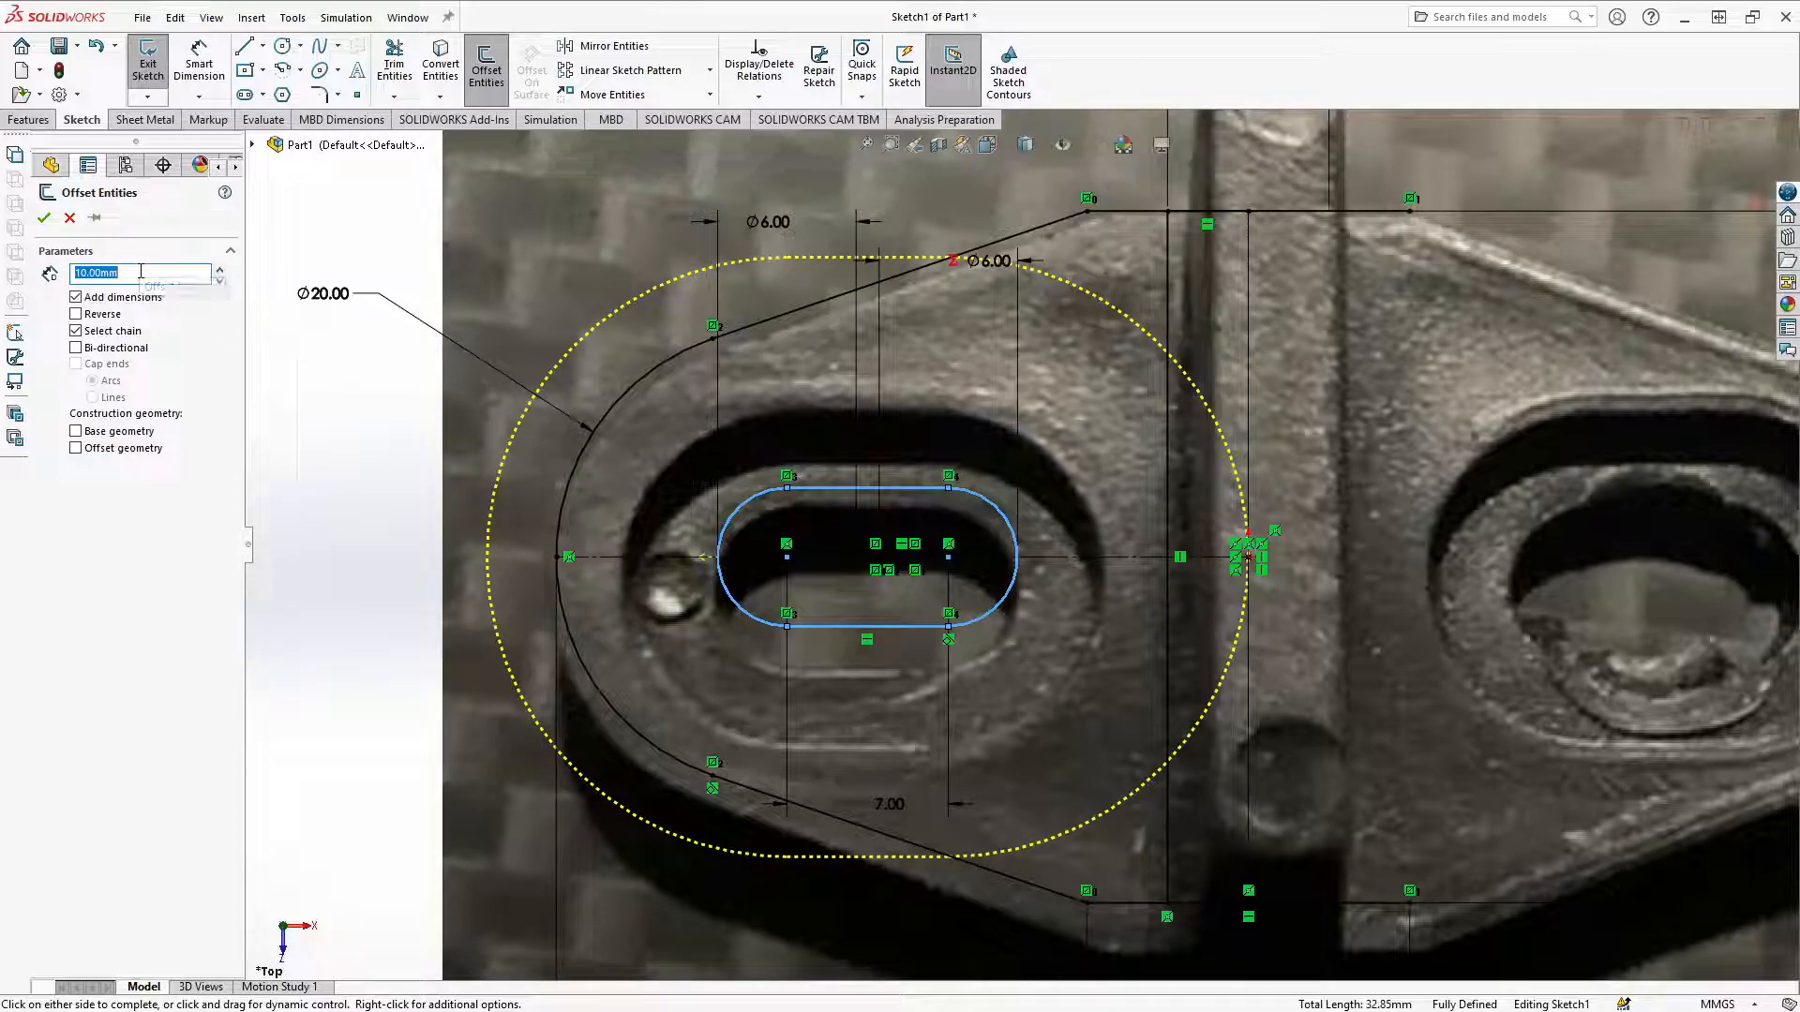
{"action": "type", "text": "3"}
{"action": "key", "text": "Return"}
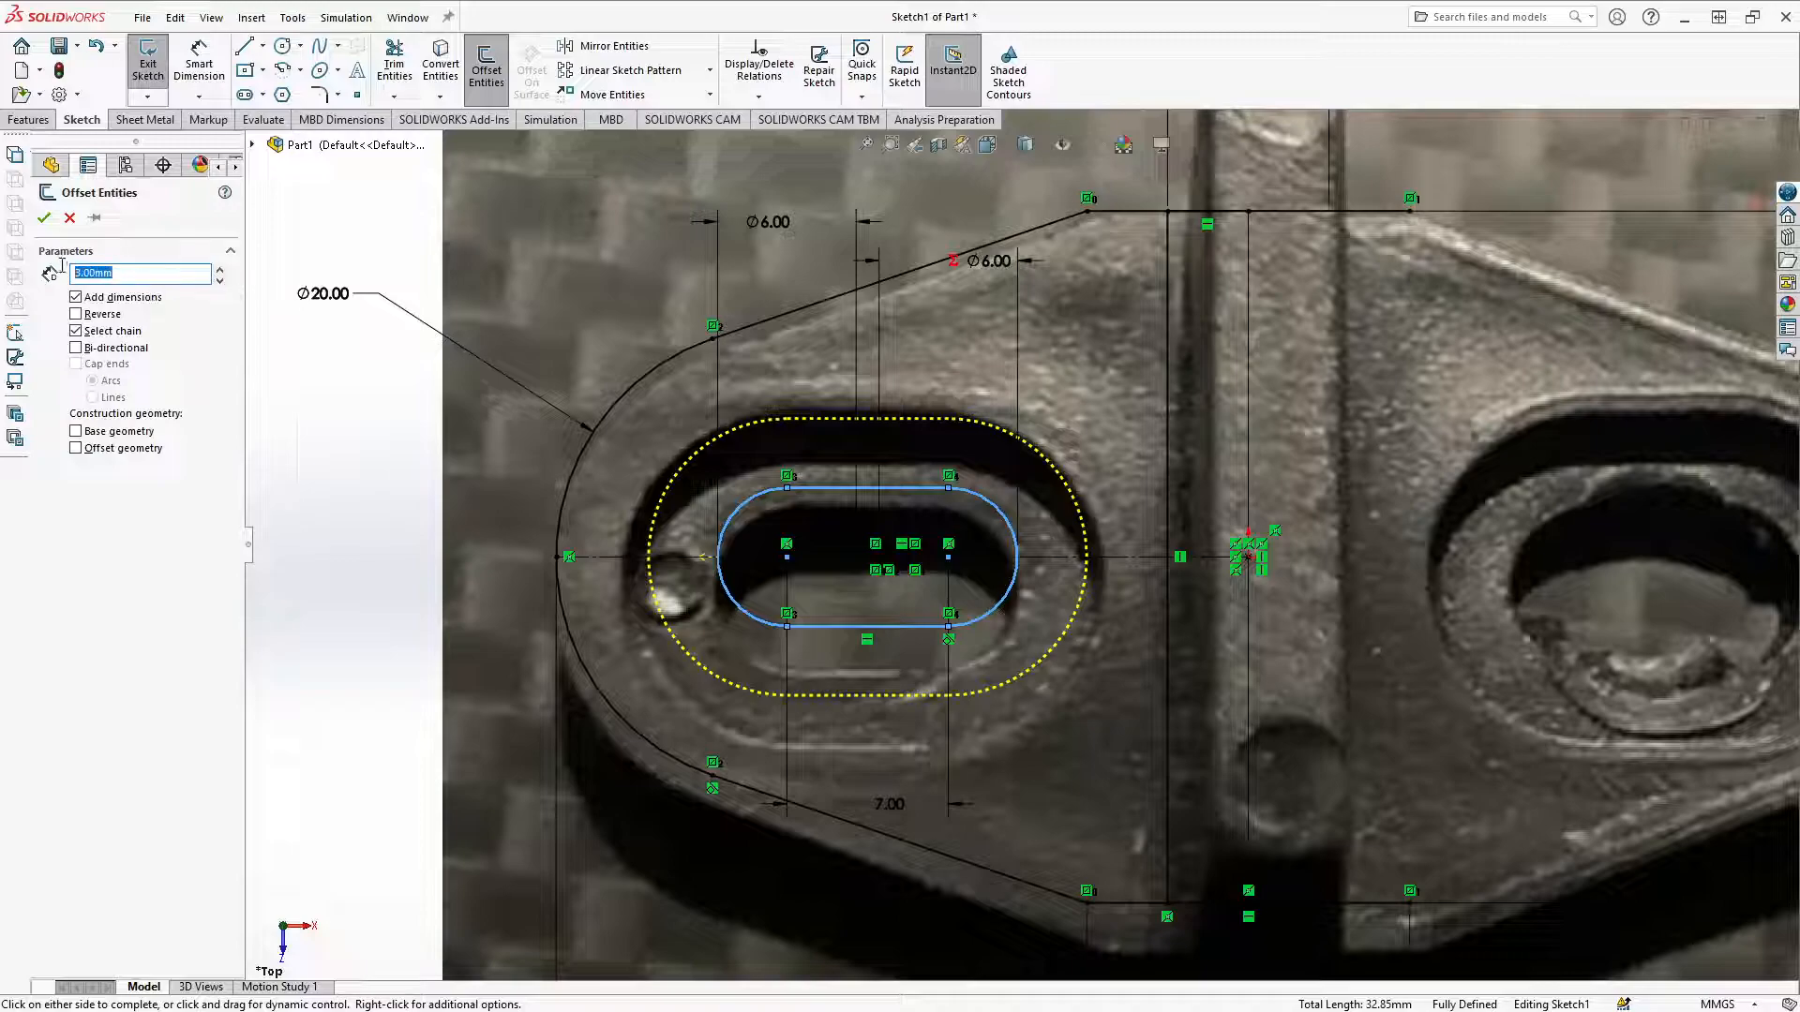
{"action": "type", "text": "4"}
{"action": "key", "text": "Return"}
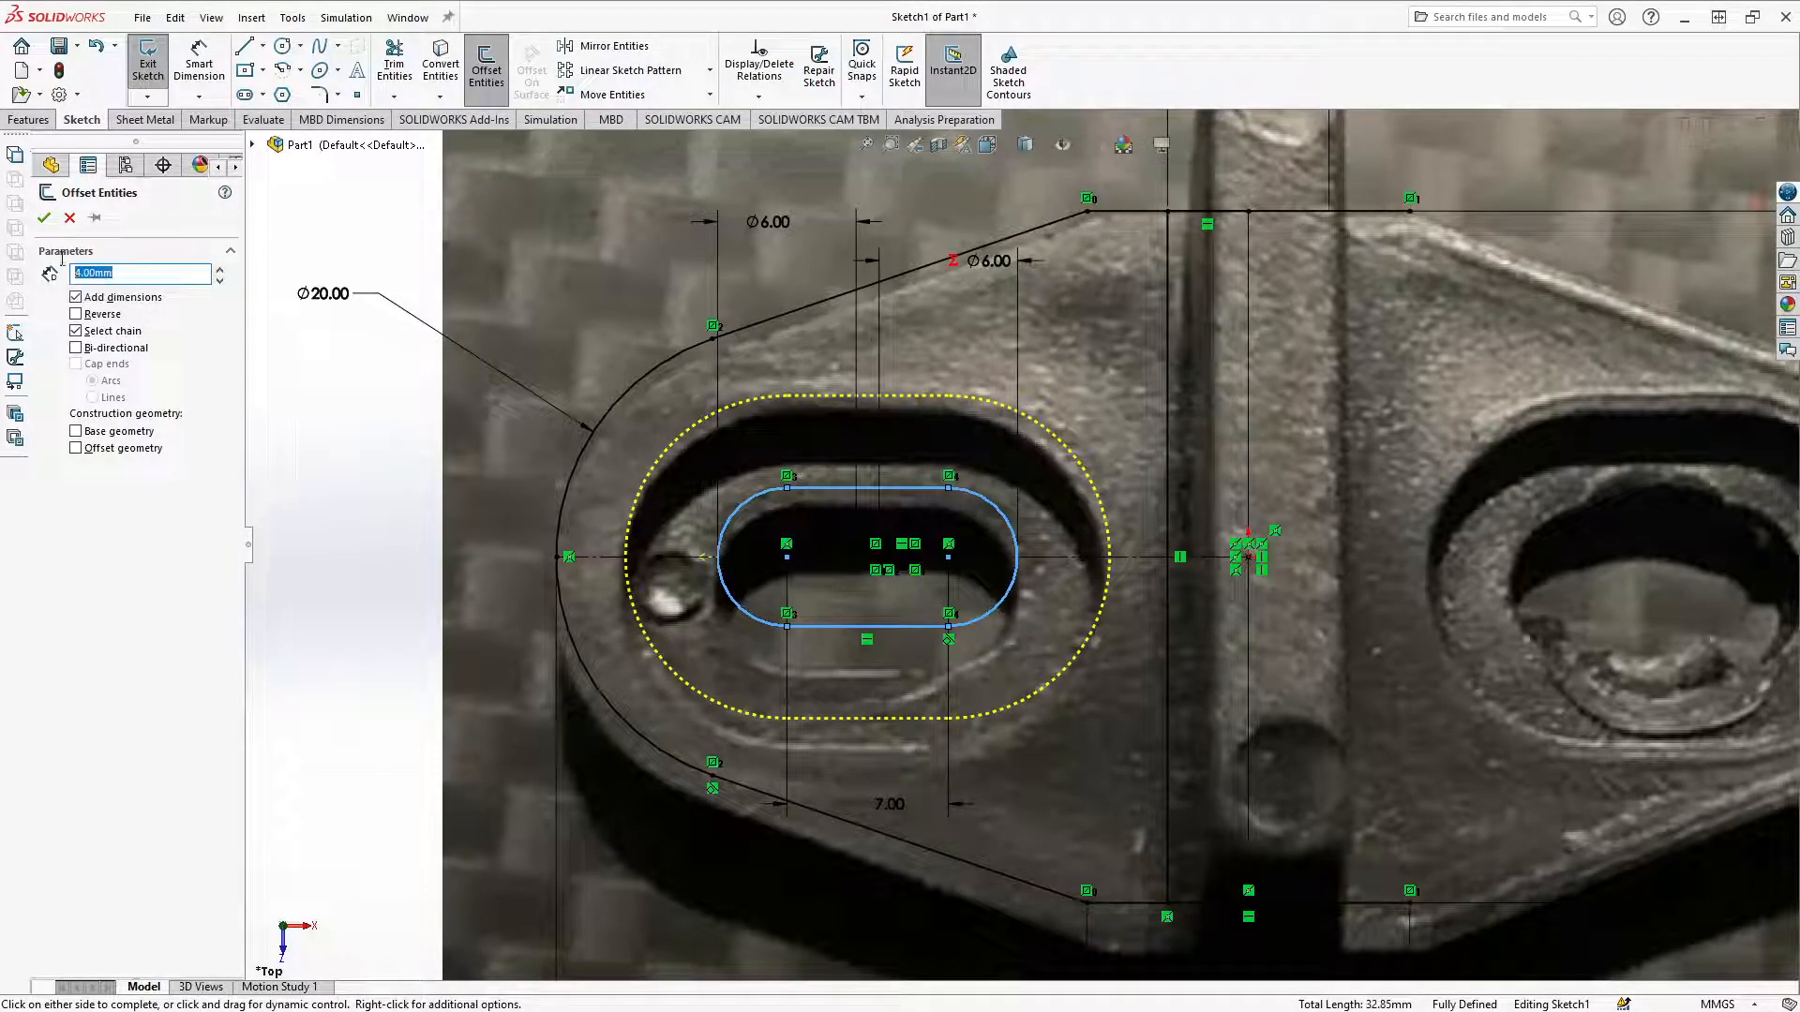
{"action": "type", "text": "3.5"}
{"action": "key", "text": "Return"}
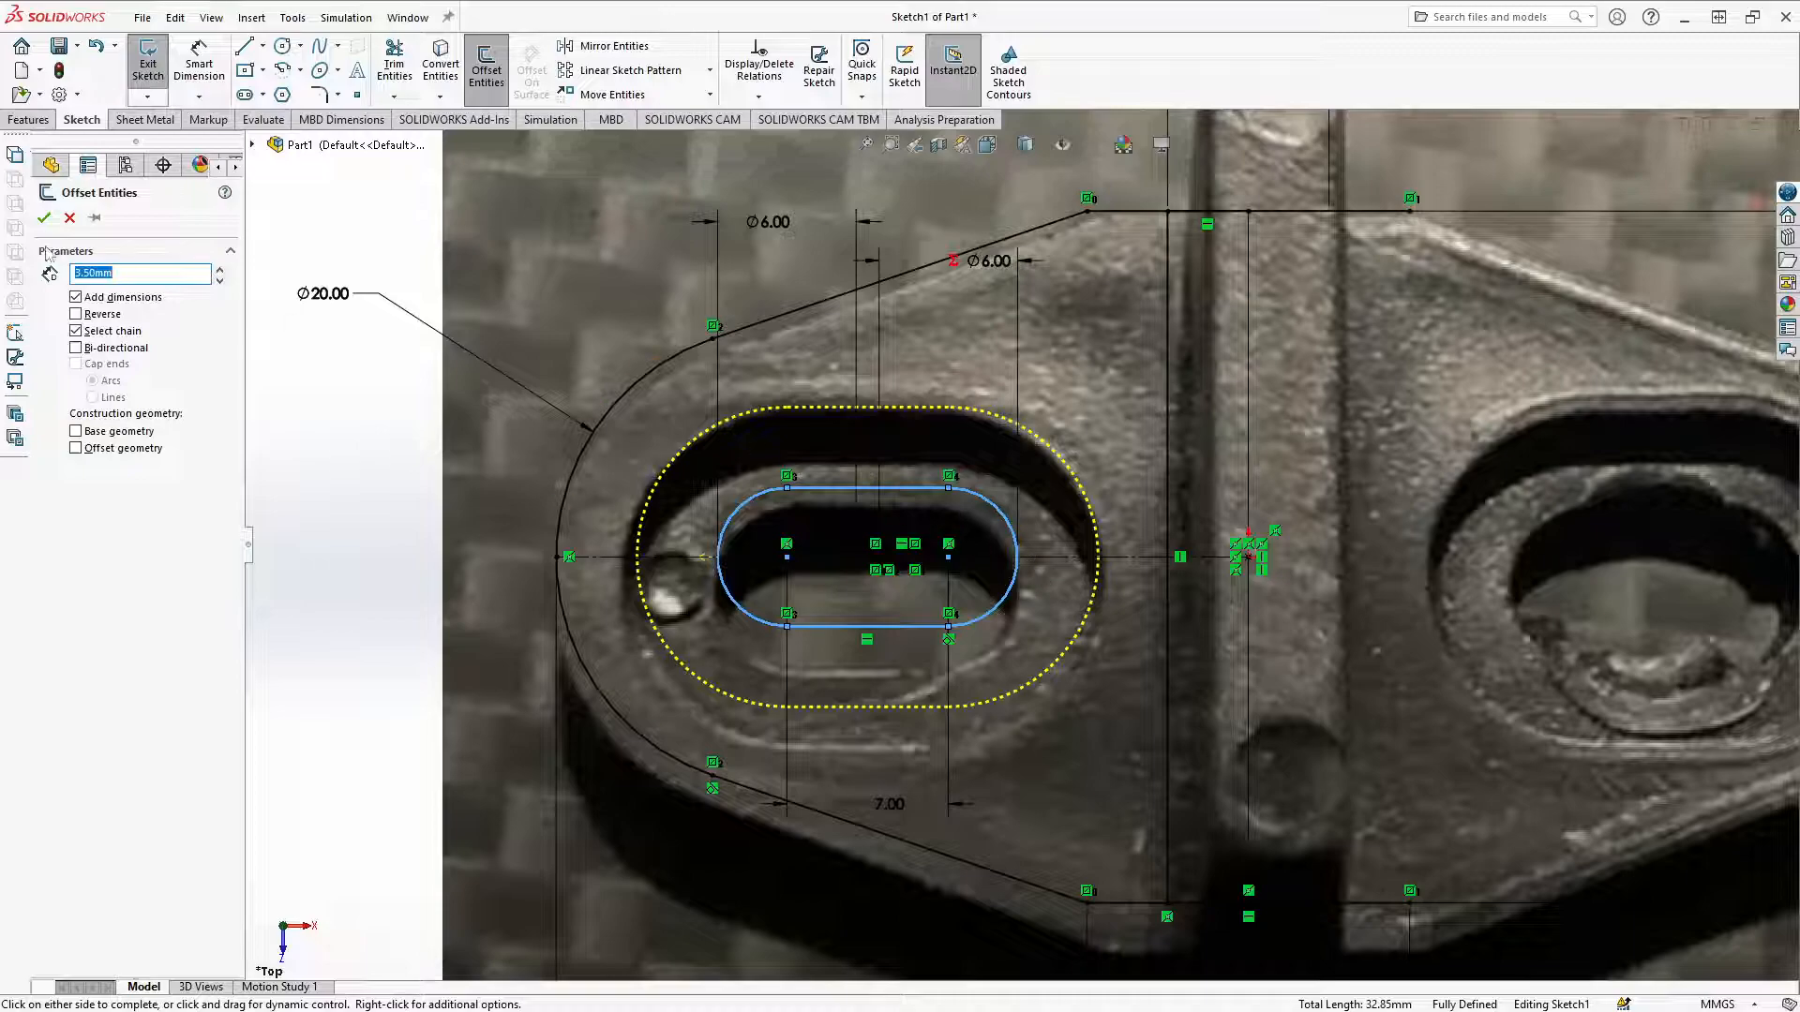
{"action": "left_click", "coordinate": [44, 218]}
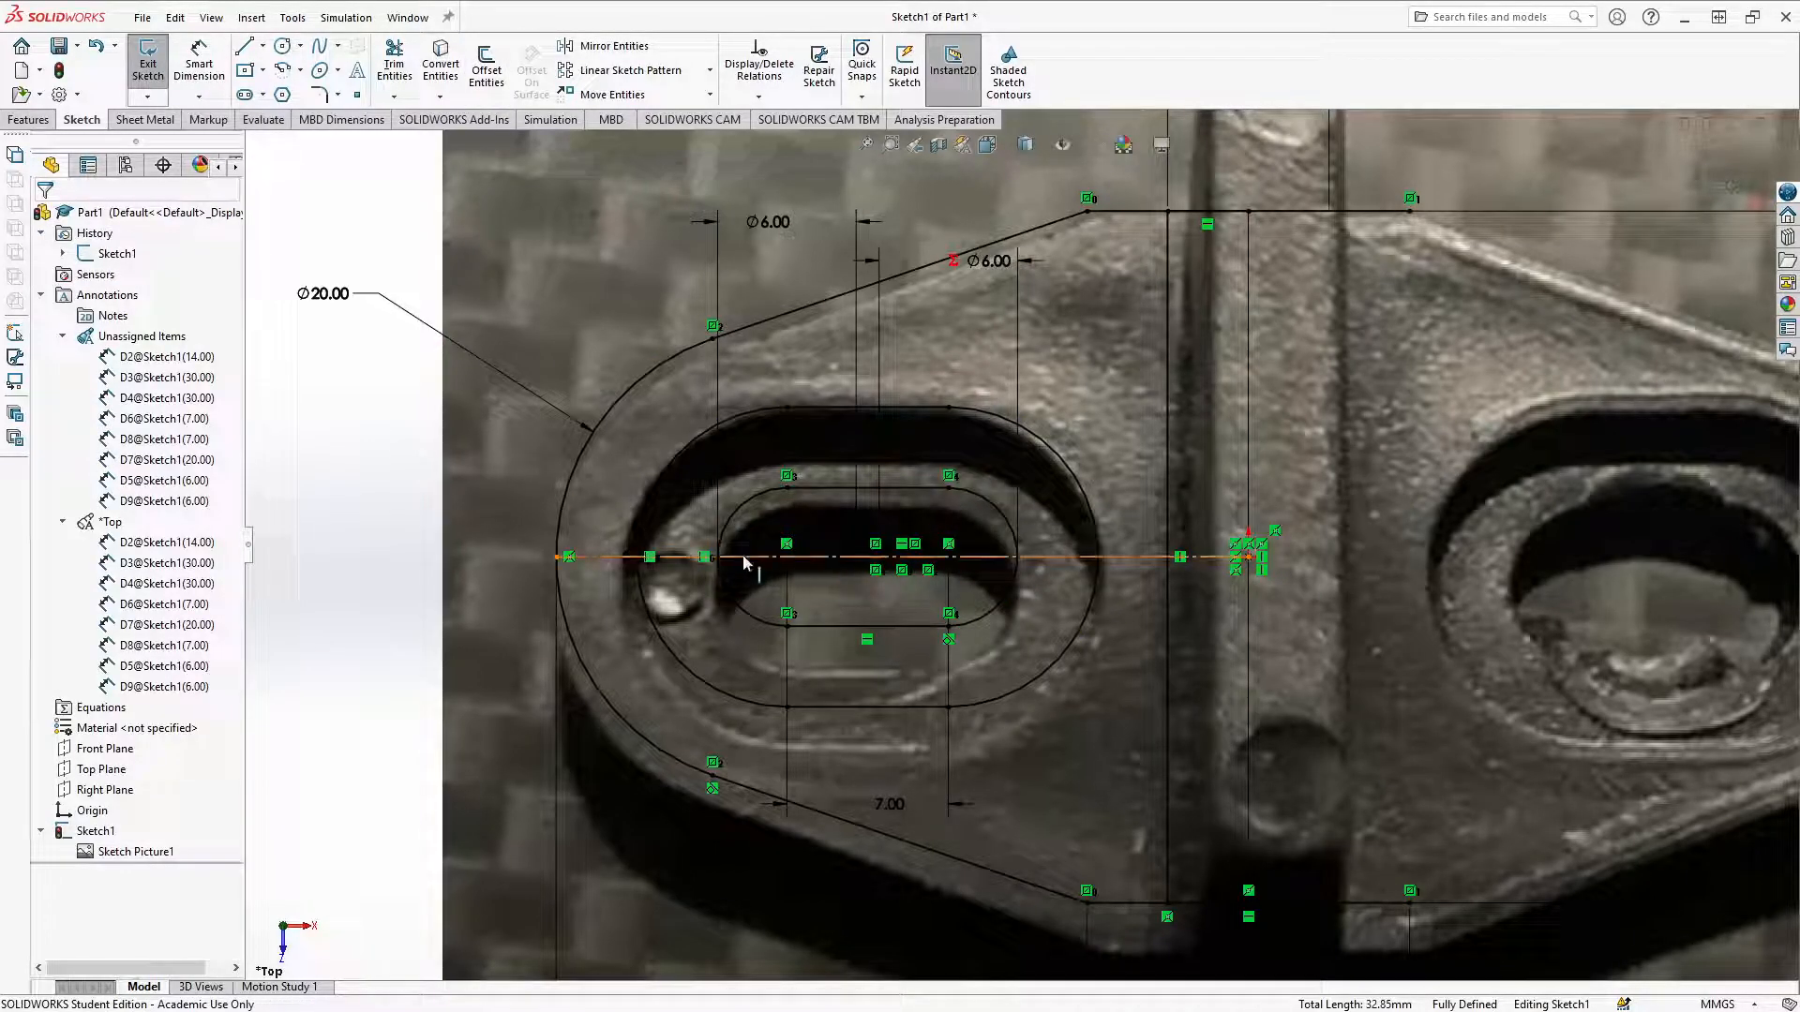
{"action": "scroll", "coordinate": [748, 554], "scroll_direction": "up", "scroll_amount": 1}
{"action": "scroll", "coordinate": [901, 499], "scroll_direction": "down", "scroll_amount": 1}
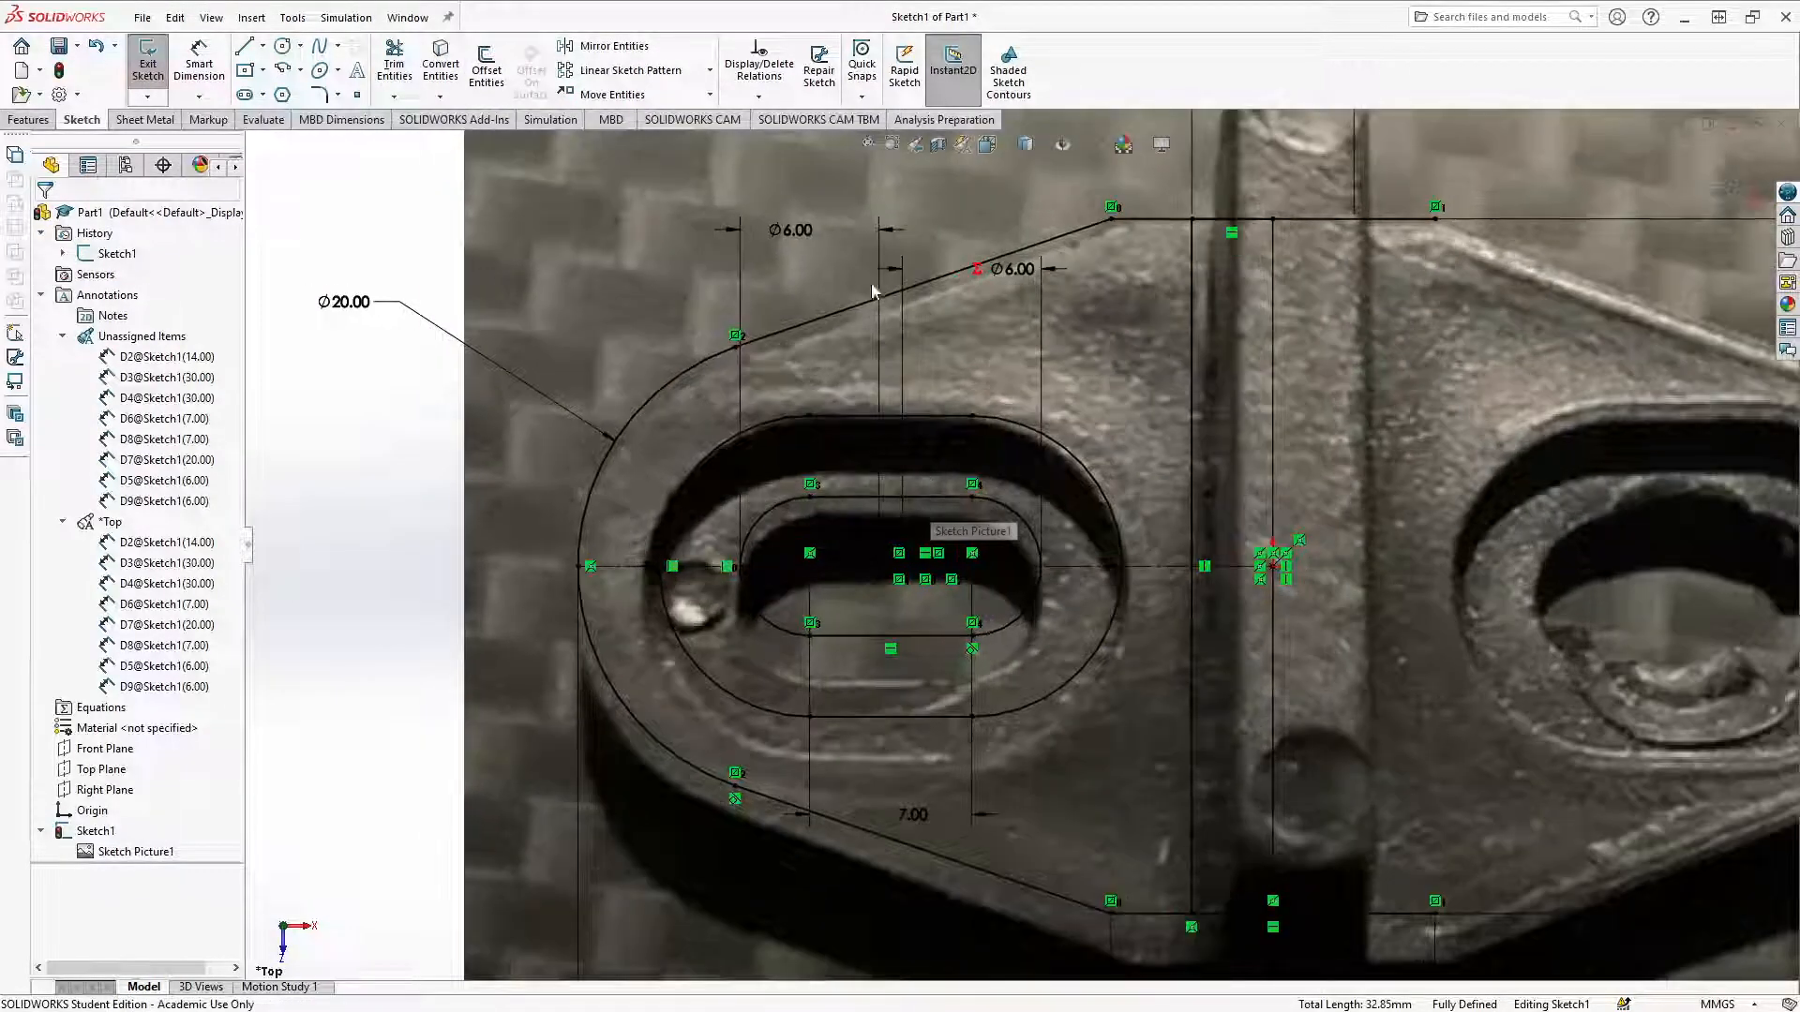
Step: Exit the sketch, suppress Sketch Picture1 and reopen Sketch1 for editing
{"action": "right_click", "coordinate": [116, 855]}
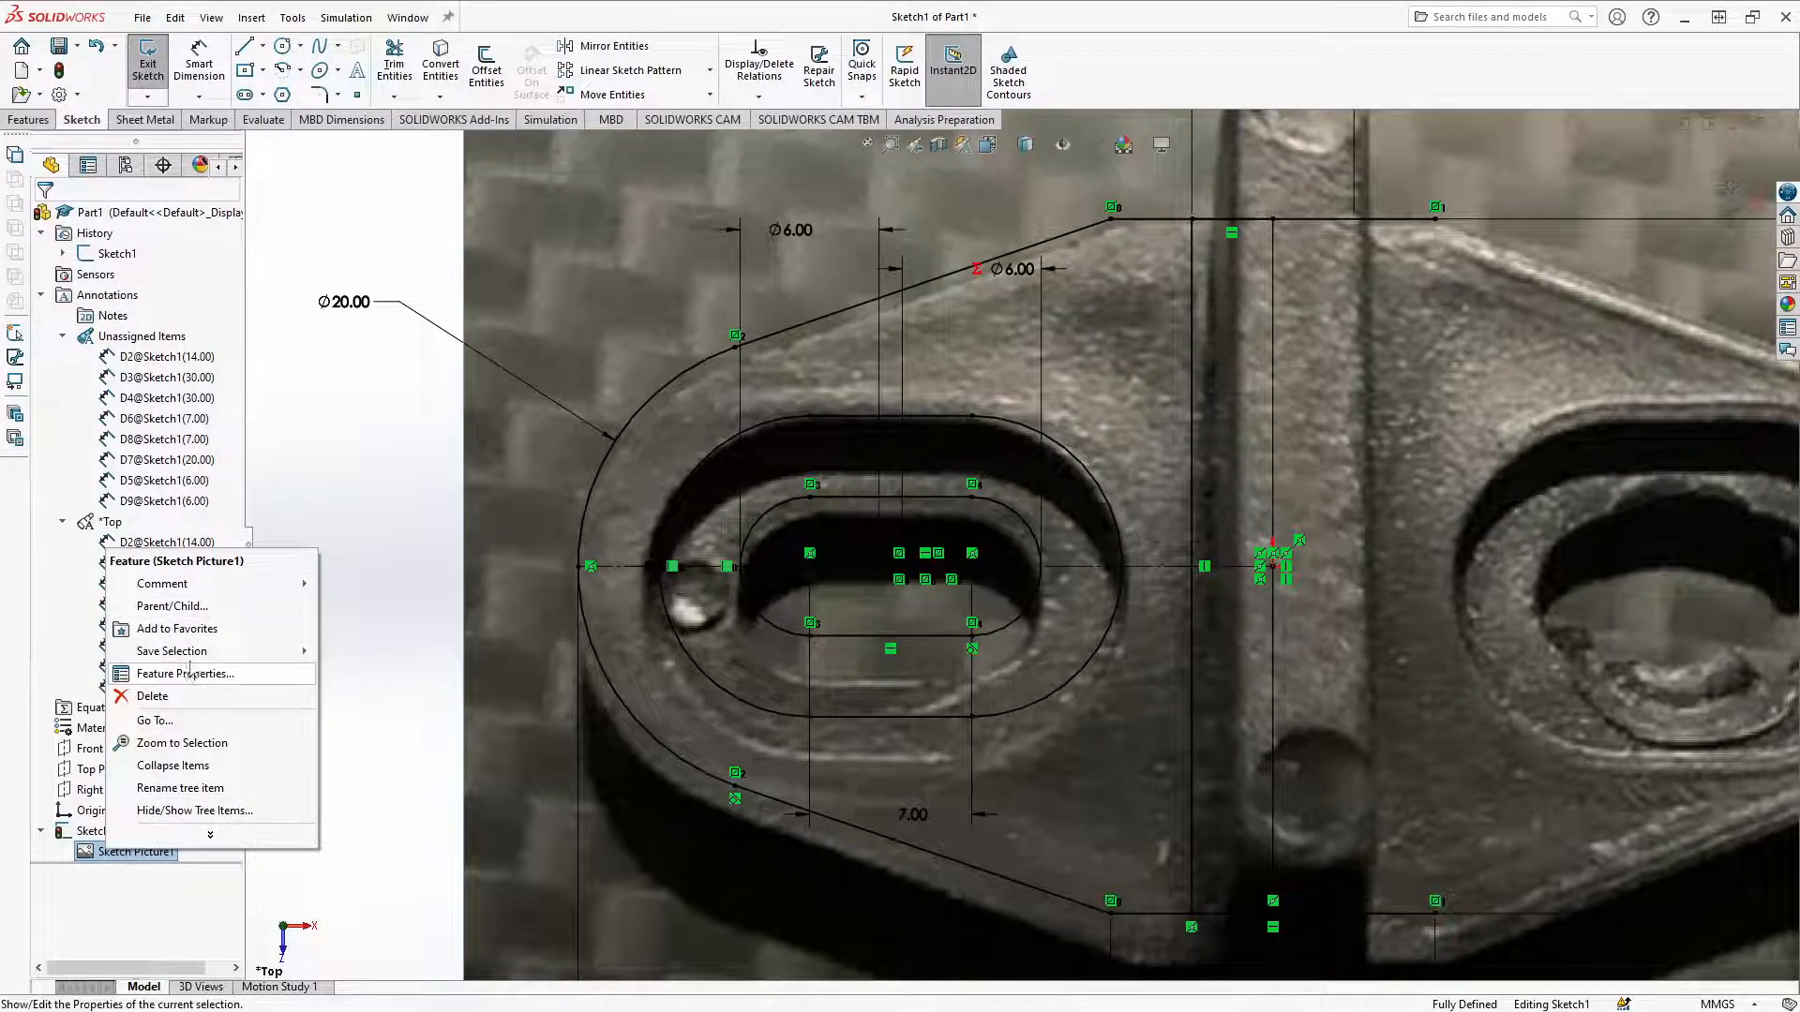
{"action": "left_click", "coordinate": [132, 63]}
{"action": "left_click", "coordinate": [132, 64]}
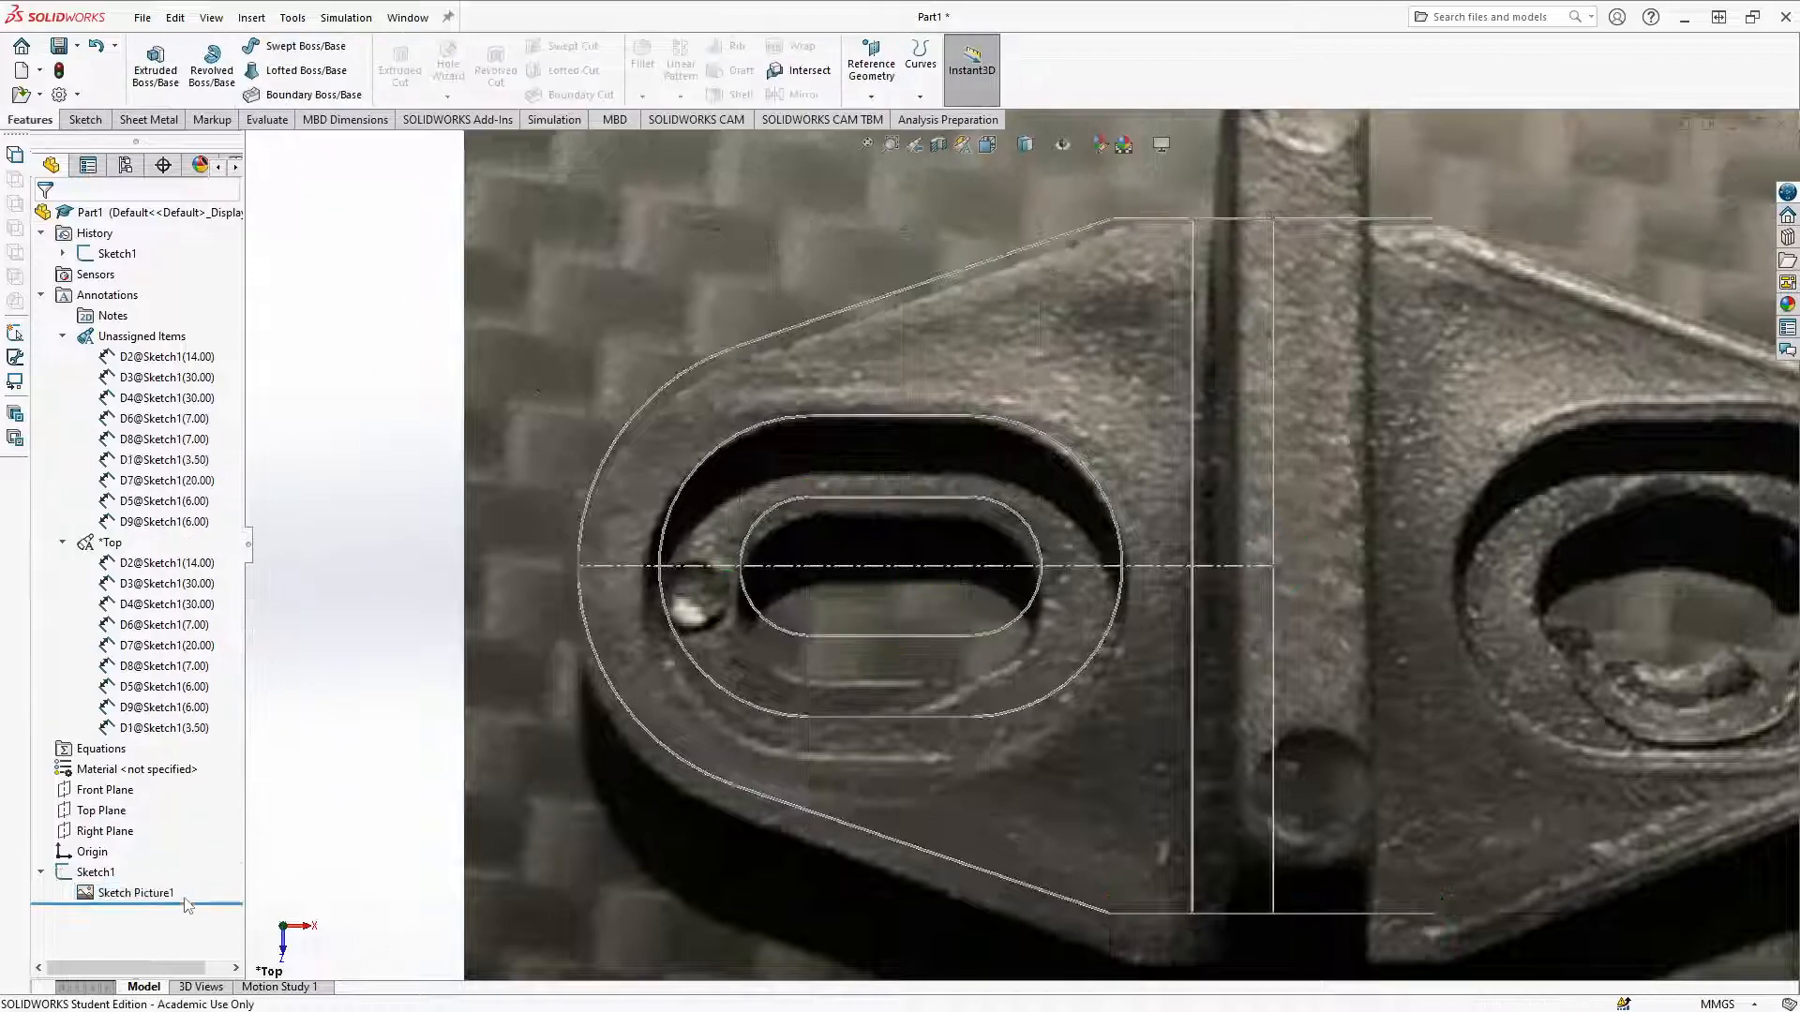
{"action": "right_click", "coordinate": [122, 892]}
{"action": "left_click", "coordinate": [172, 621]}
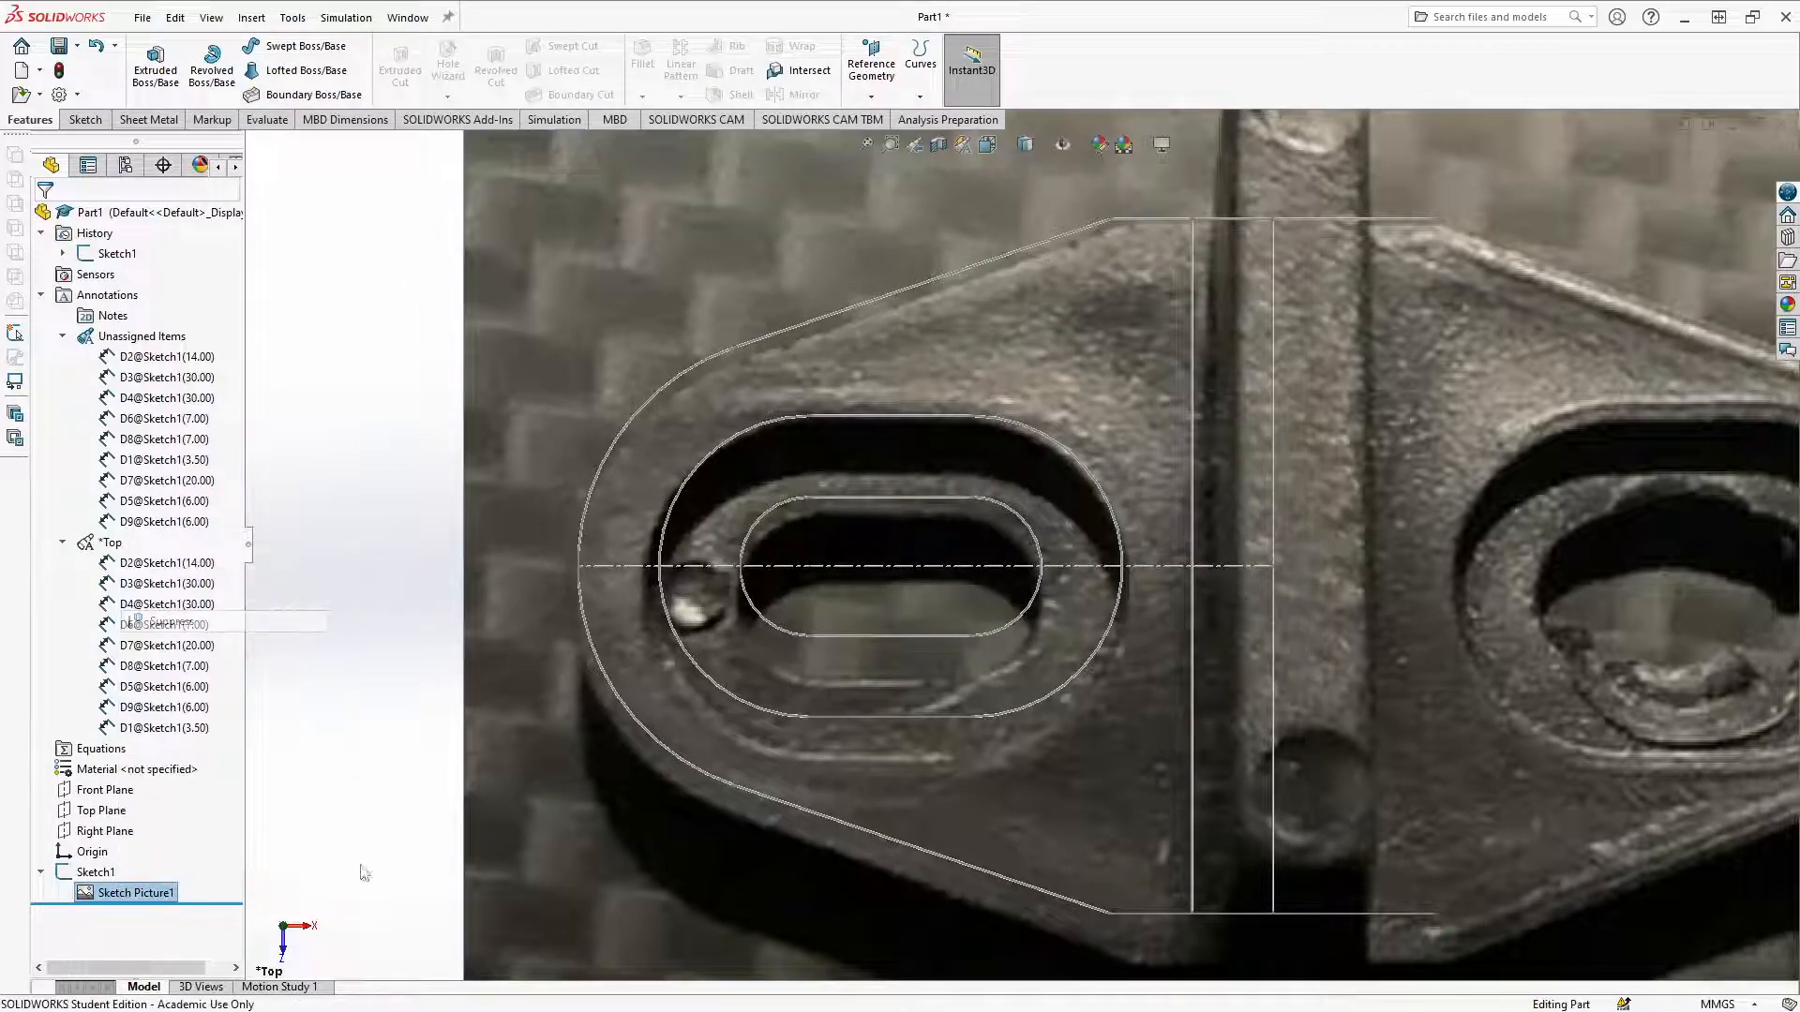
{"action": "left_click", "coordinate": [96, 872]}
{"action": "left_click", "coordinate": [90, 876]}
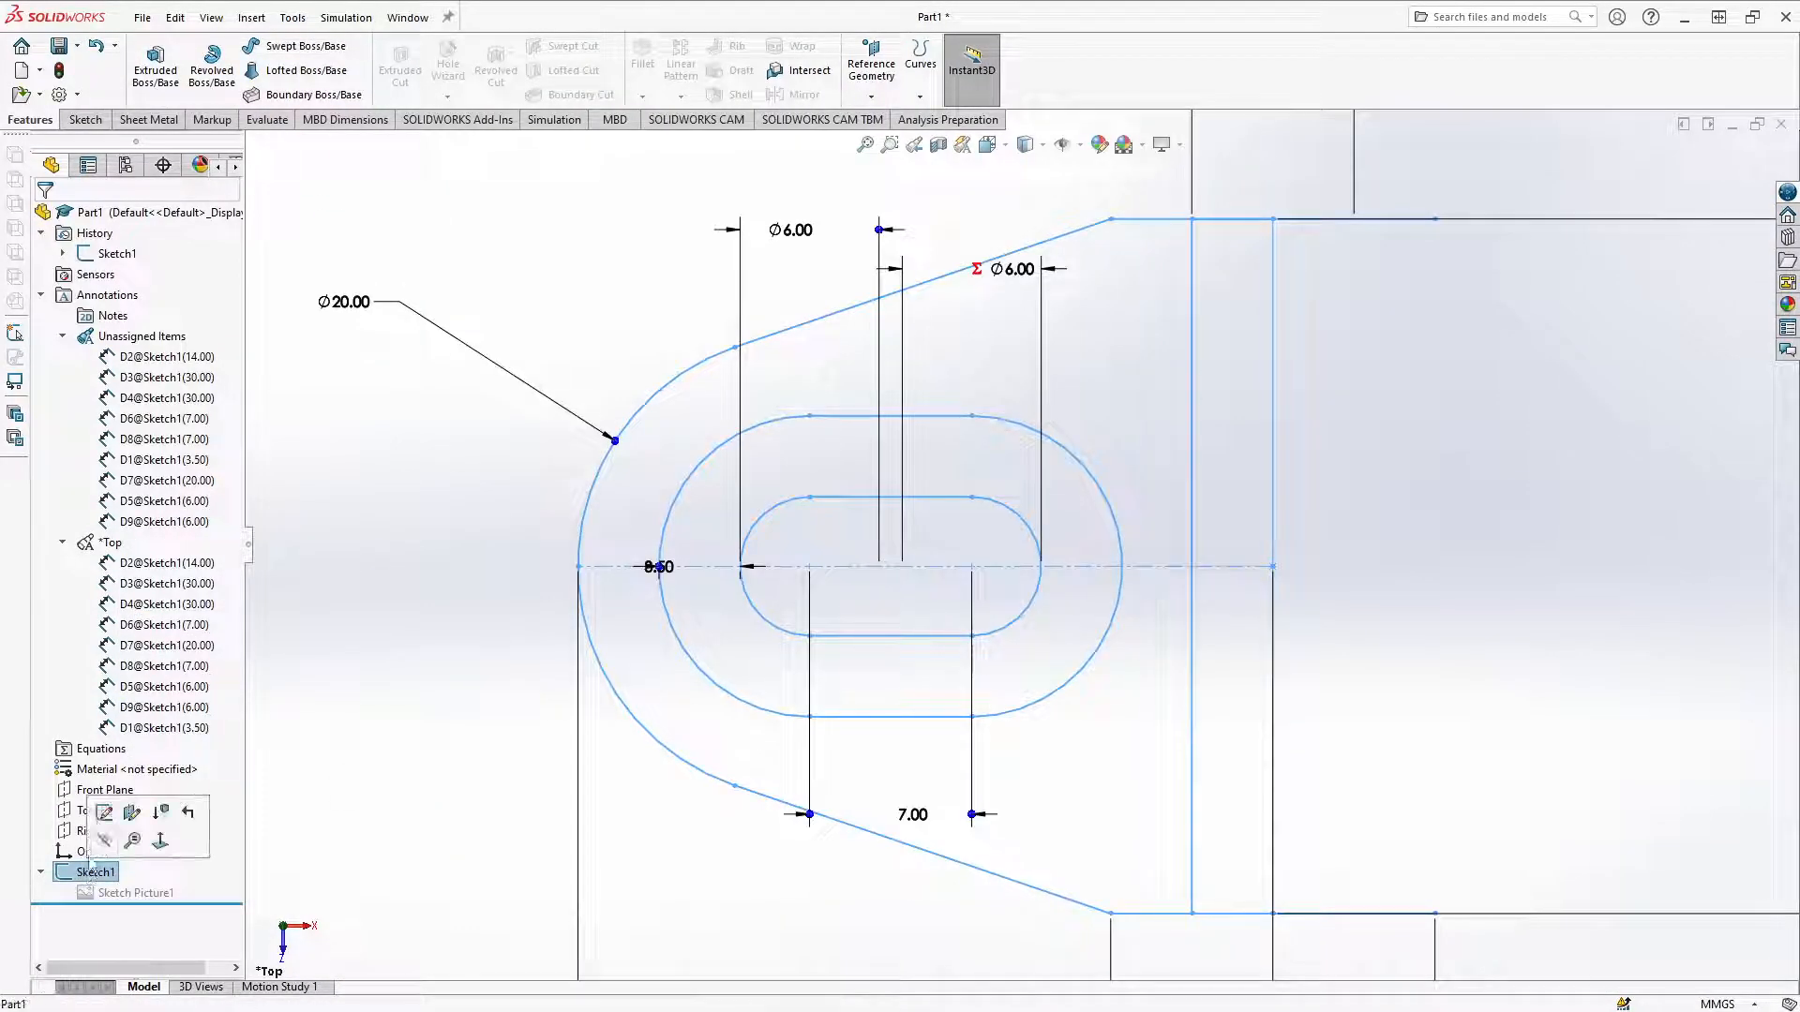
{"action": "left_click", "coordinate": [102, 814]}
{"action": "left_click", "coordinate": [88, 876]}
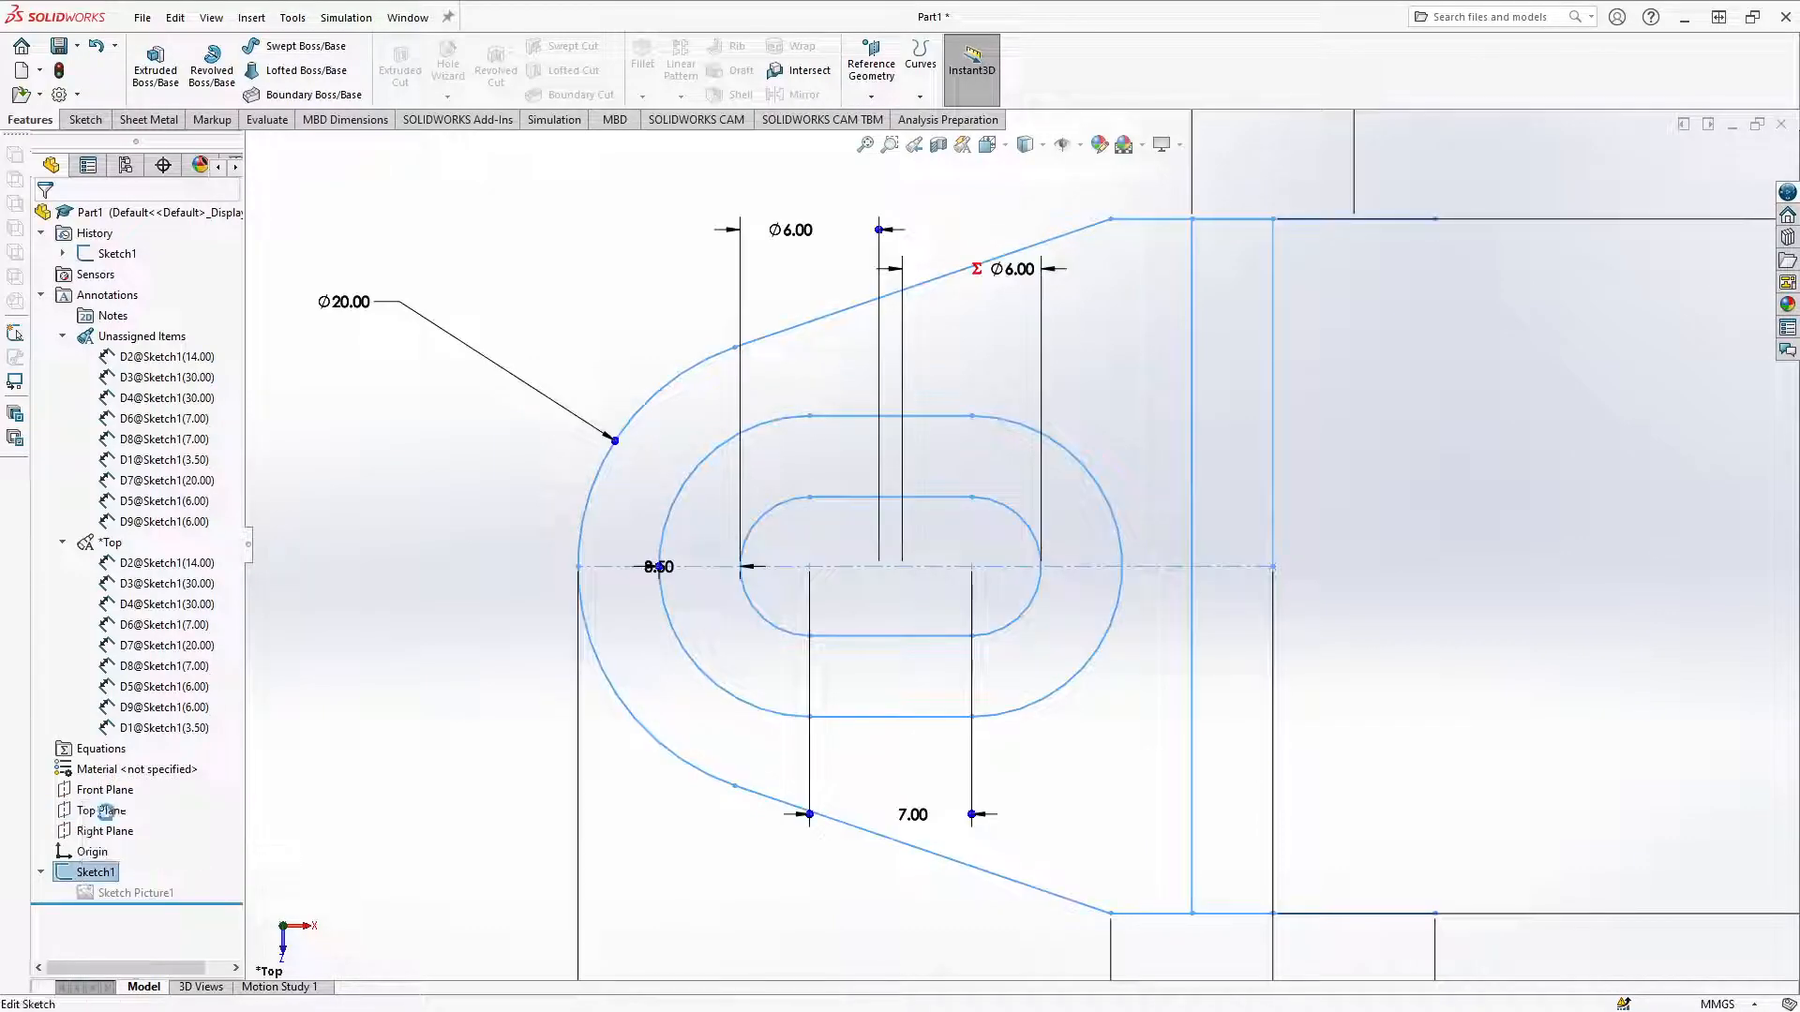
{"action": "left_click", "coordinate": [99, 820]}
Step: Reposition the base line's 14 mm dimension and convert the solid vertical line beside the origin to construction geometry
{"action": "scroll", "coordinate": [1022, 525], "scroll_direction": "up", "scroll_amount": 3}
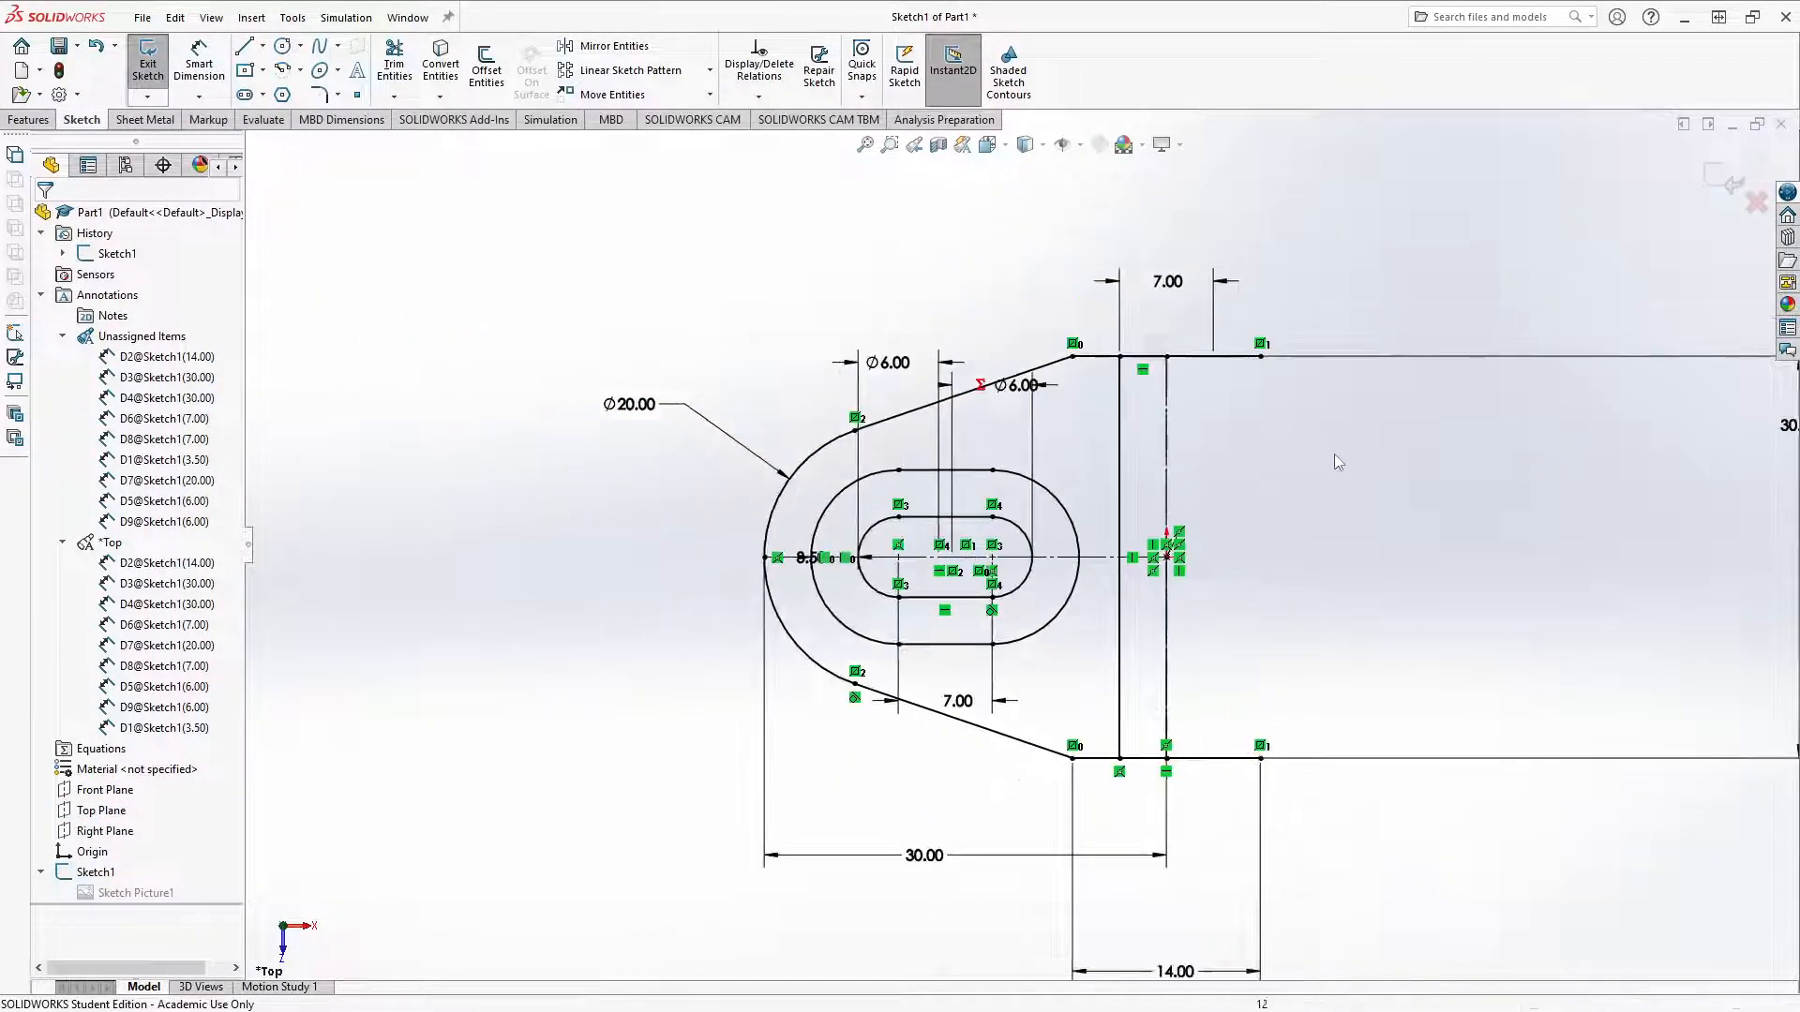
{"action": "scroll", "coordinate": [1500, 544], "scroll_direction": "down", "scroll_amount": 2}
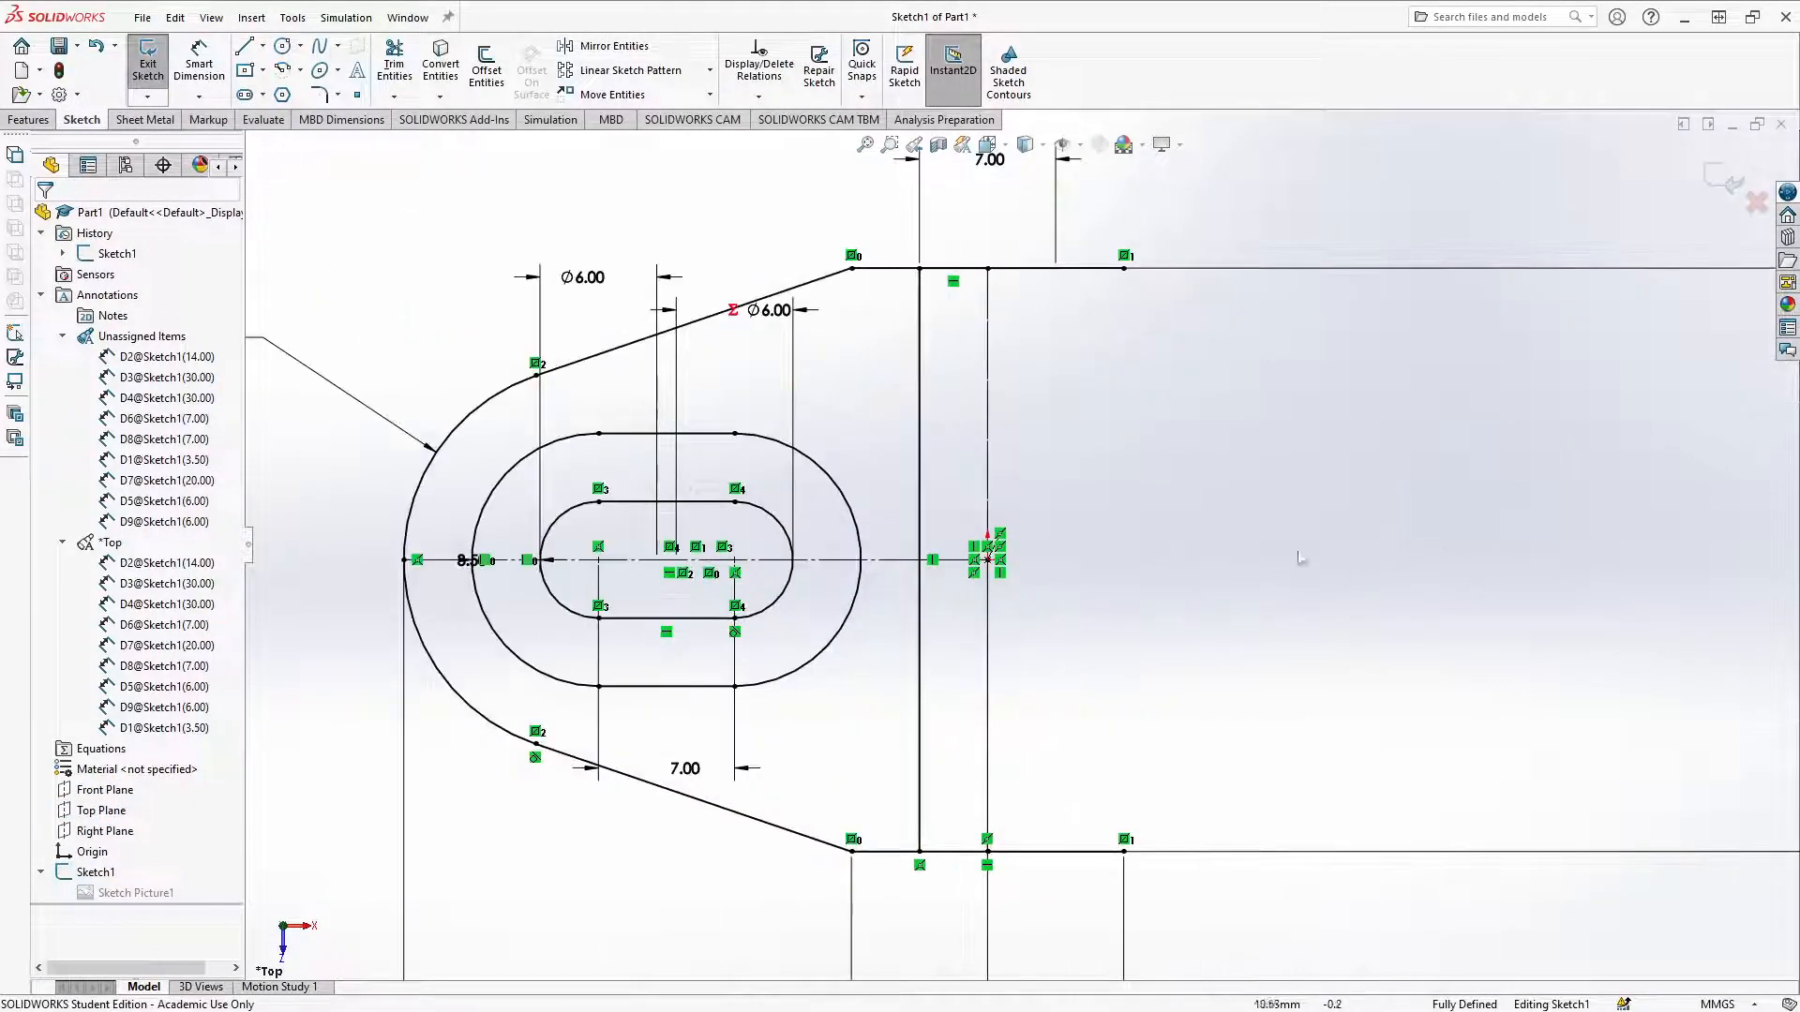
{"action": "left_click", "coordinate": [1049, 272]}
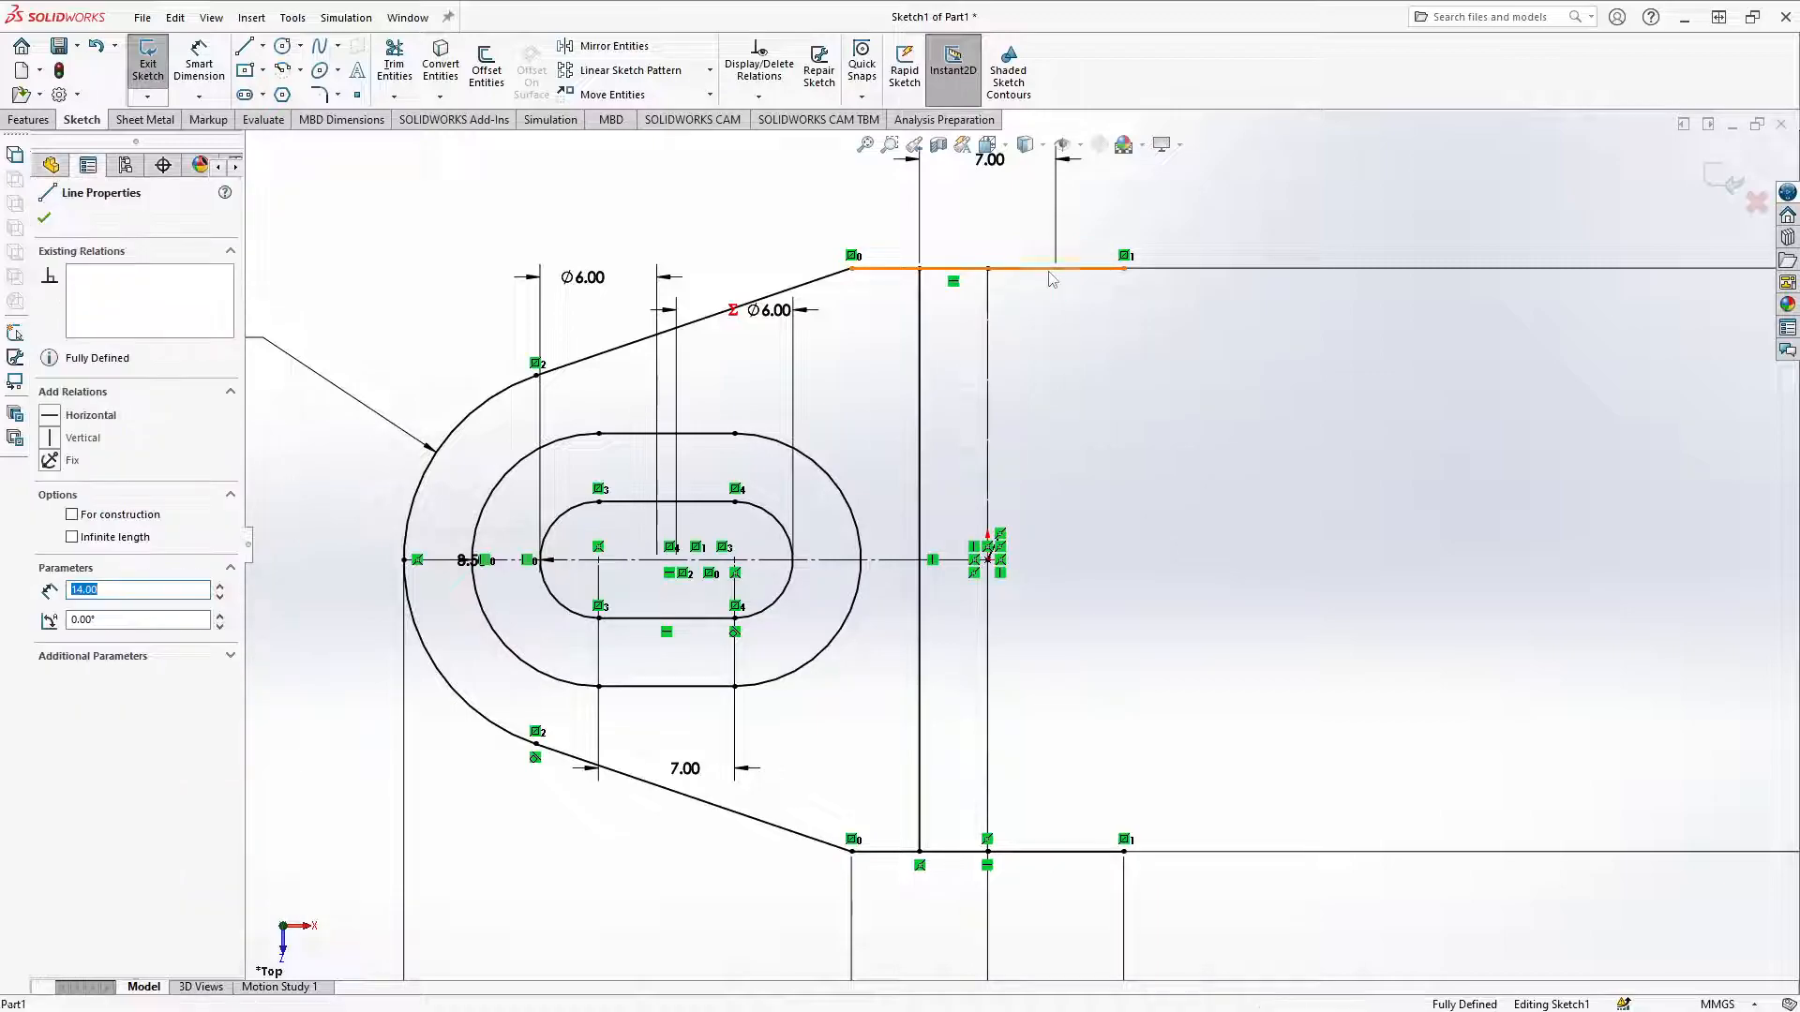
{"action": "left_click", "coordinate": [1079, 852]}
{"action": "key", "text": "f"}
{"action": "left_click_drag", "start_coordinate": [1015, 908], "coordinate": [1031, 849]}
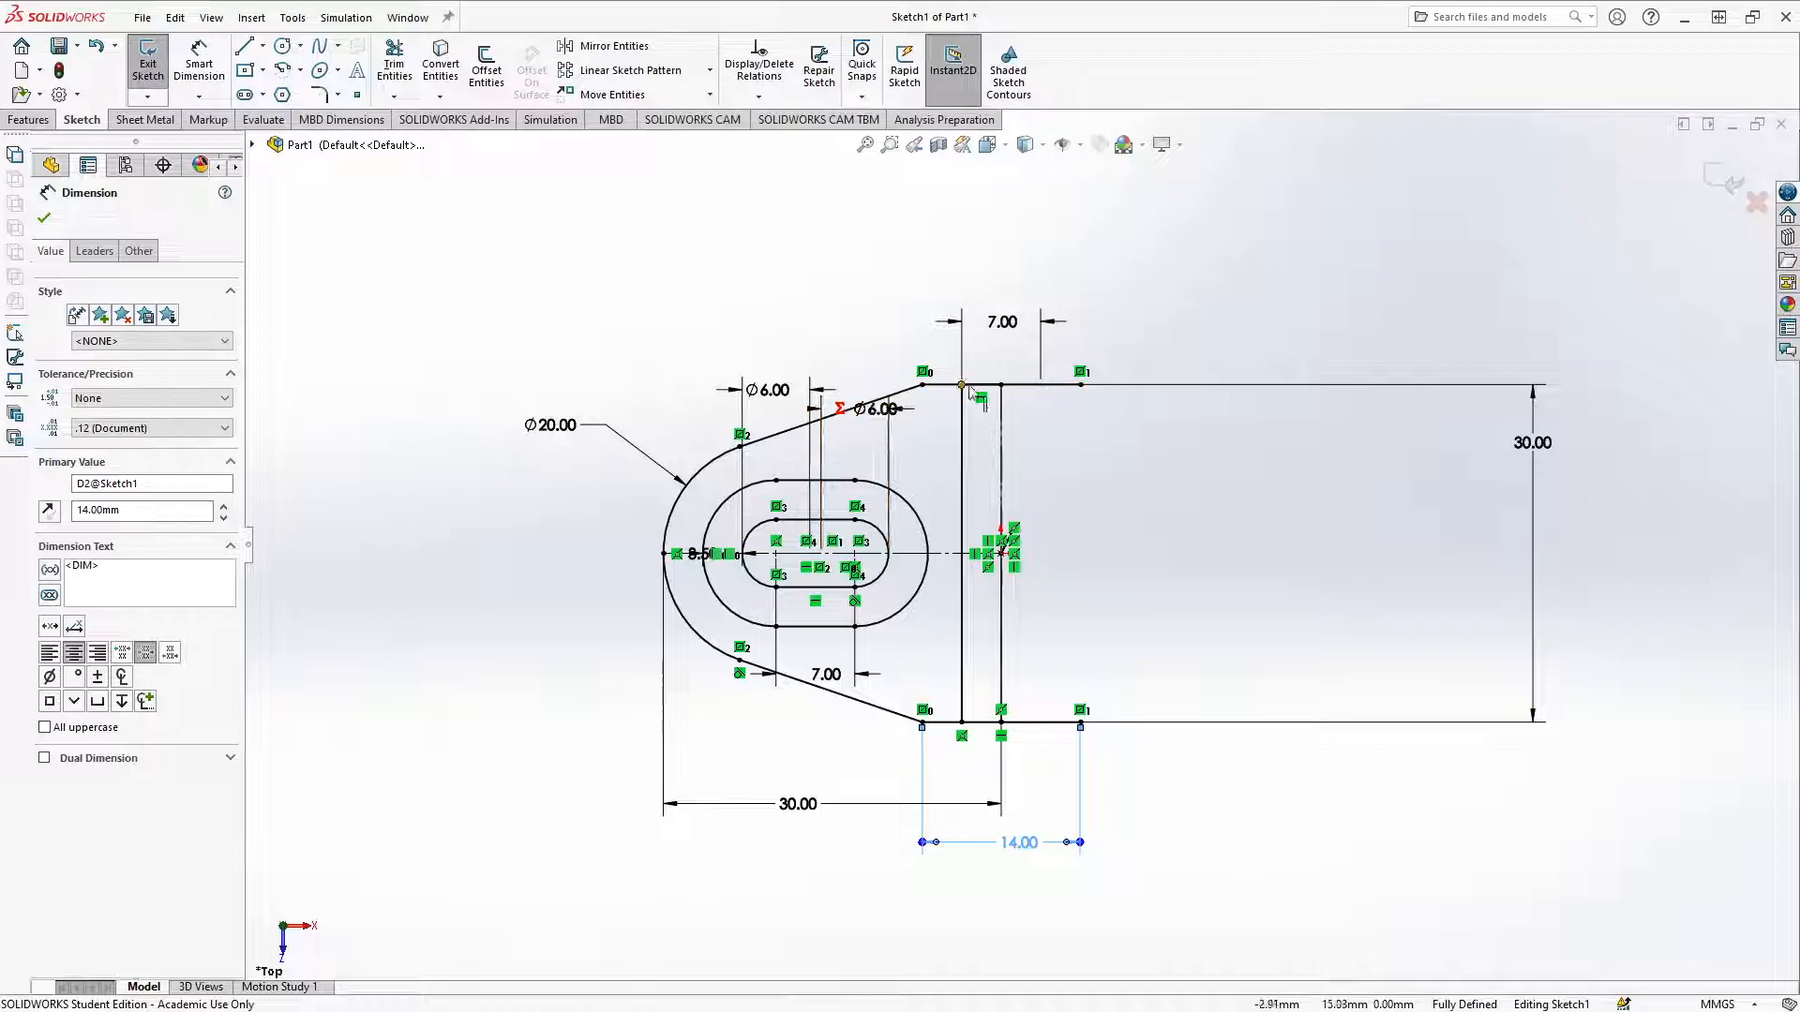
{"action": "left_click", "coordinate": [964, 432]}
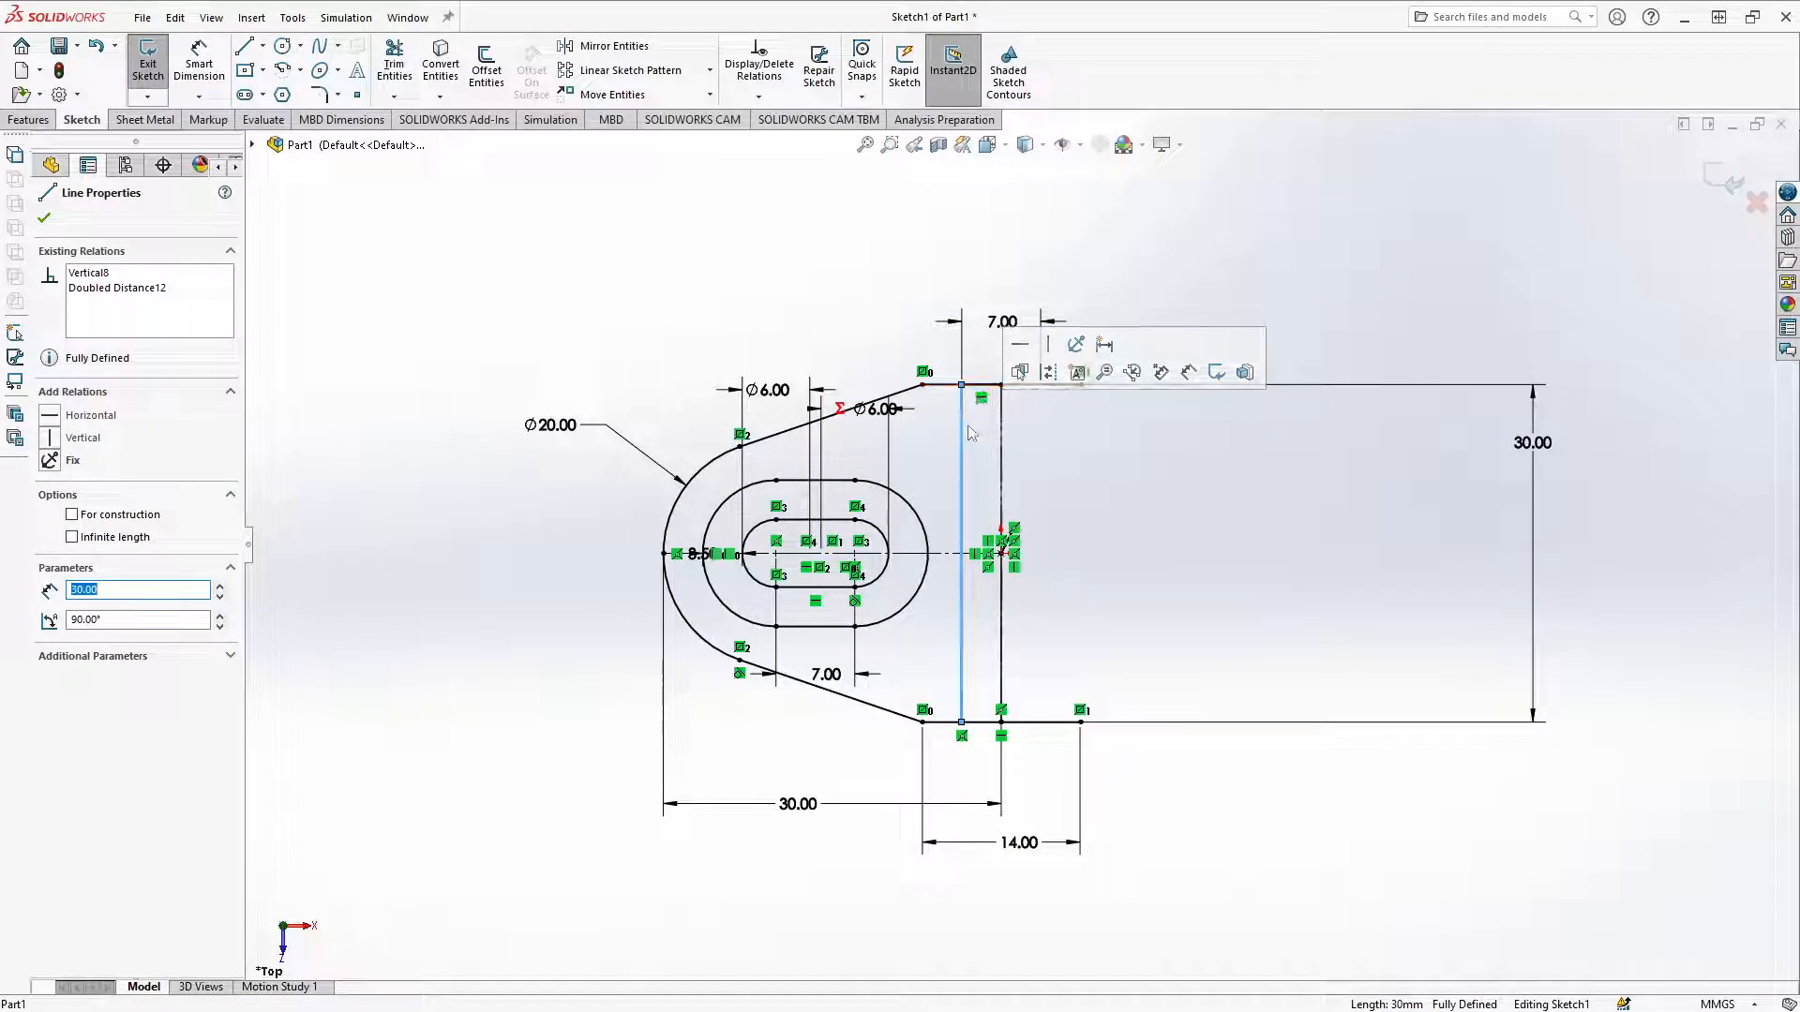
{"action": "left_click", "coordinate": [1049, 375]}
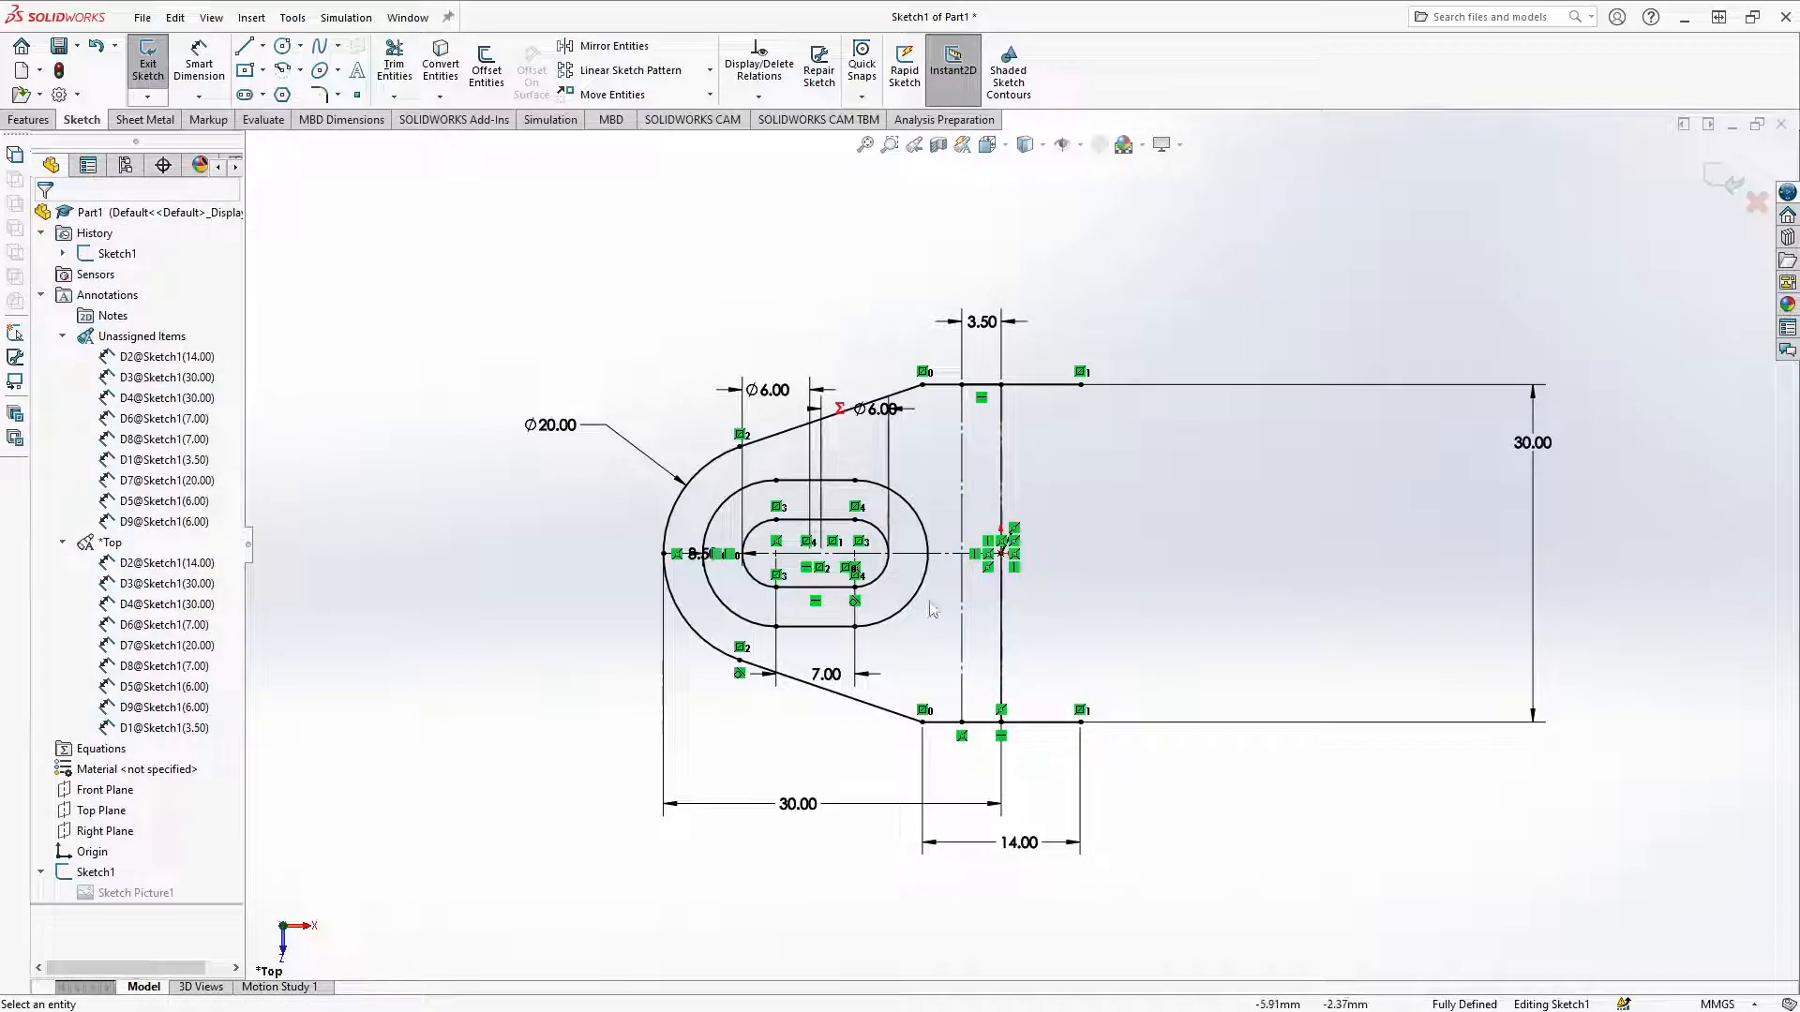
{"action": "left_click_drag", "start_coordinate": [897, 767], "coordinate": [528, 323]}
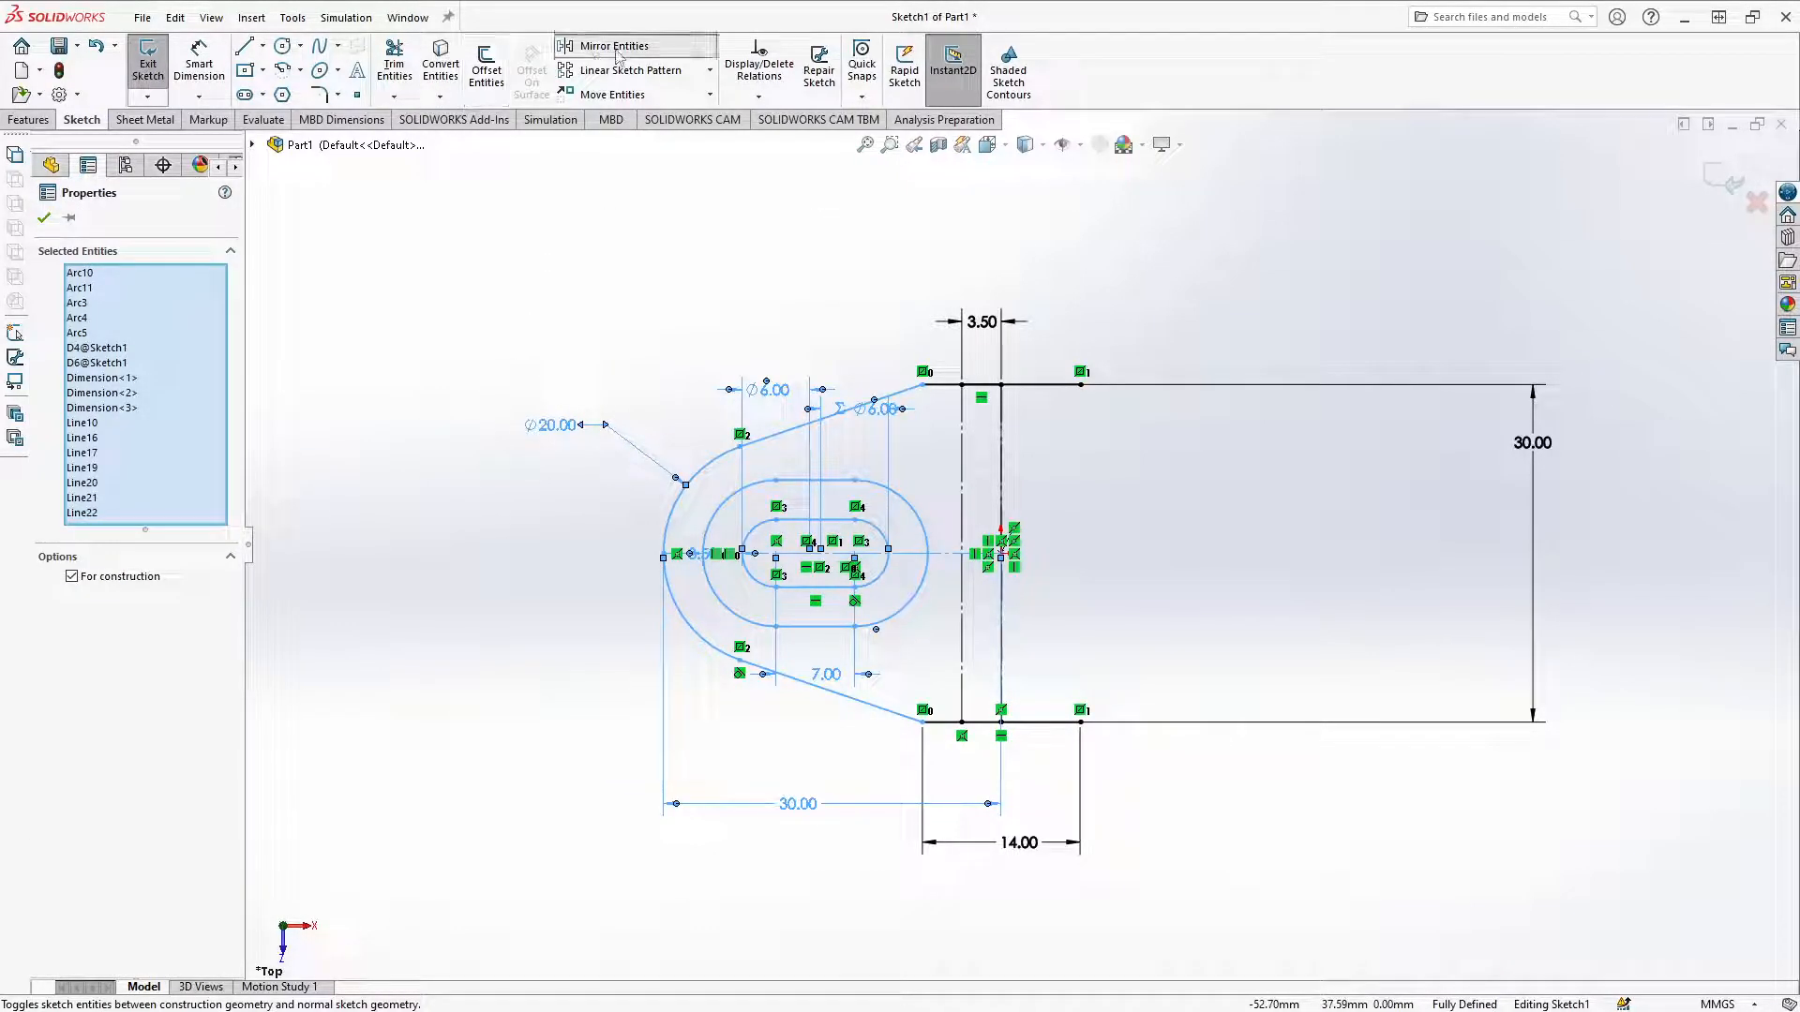
{"action": "left_click", "coordinate": [1134, 318]}
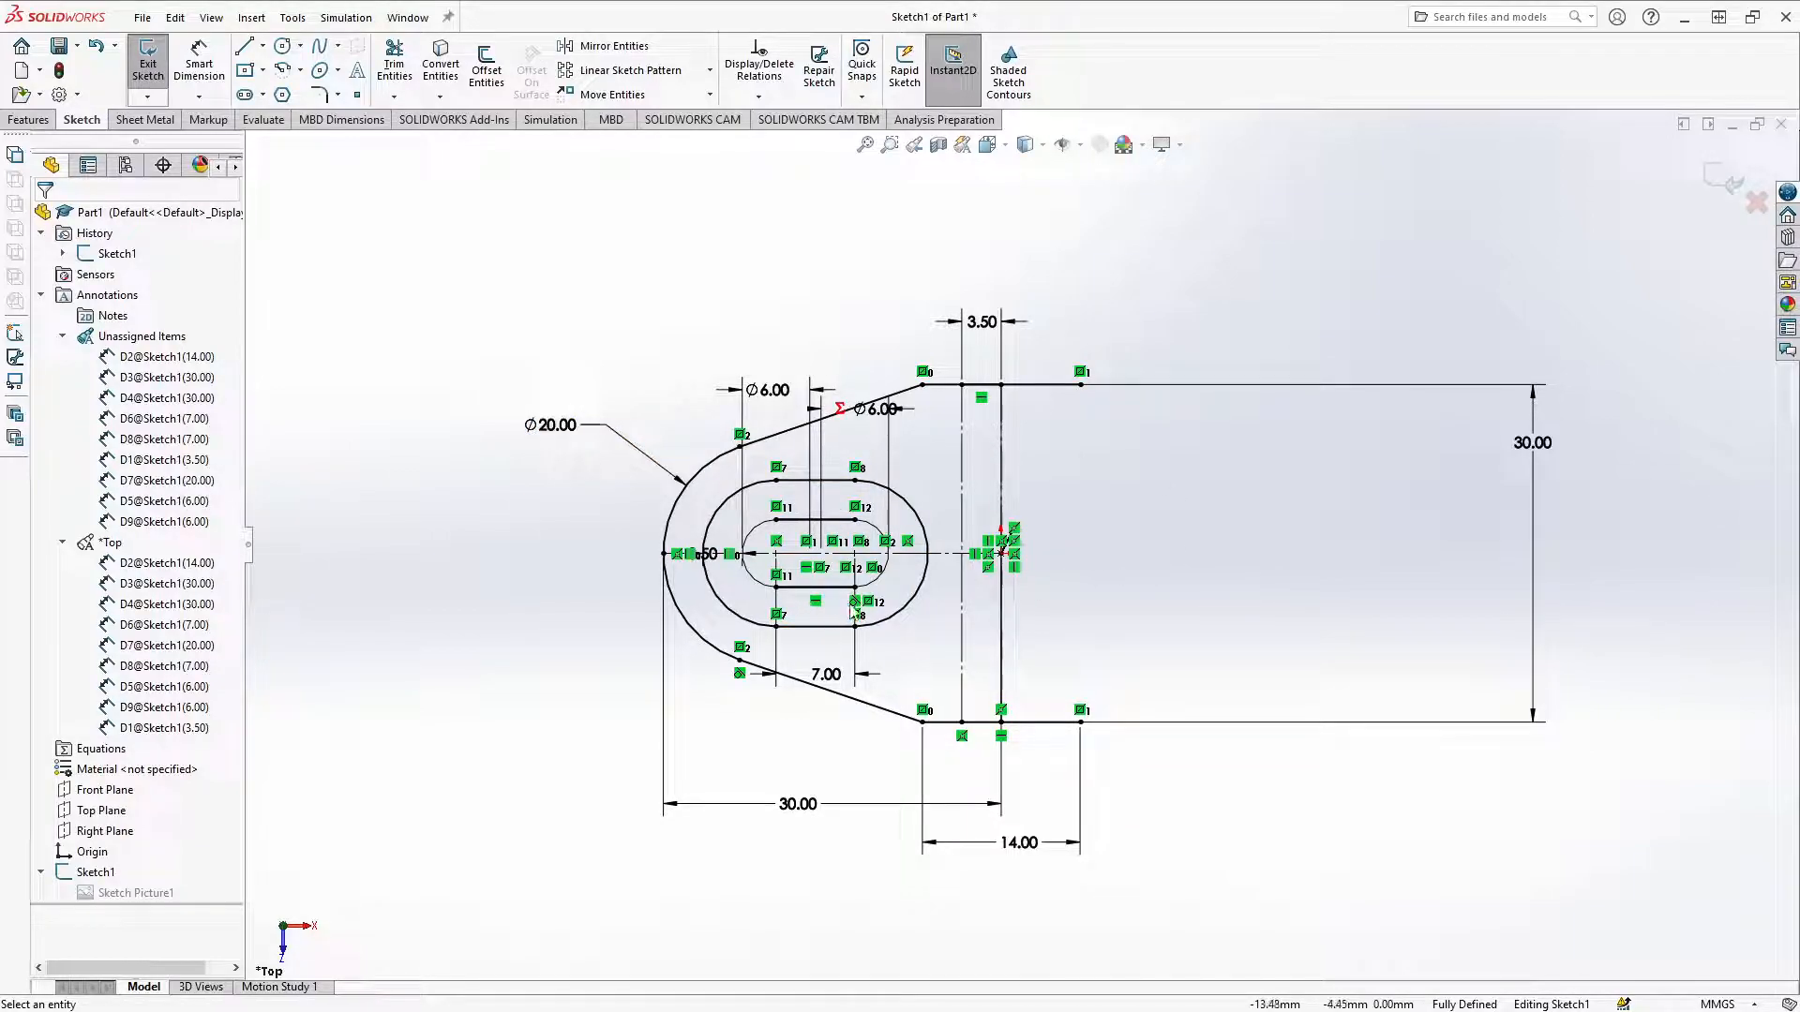
{"action": "key", "text": "ctrl+z"}
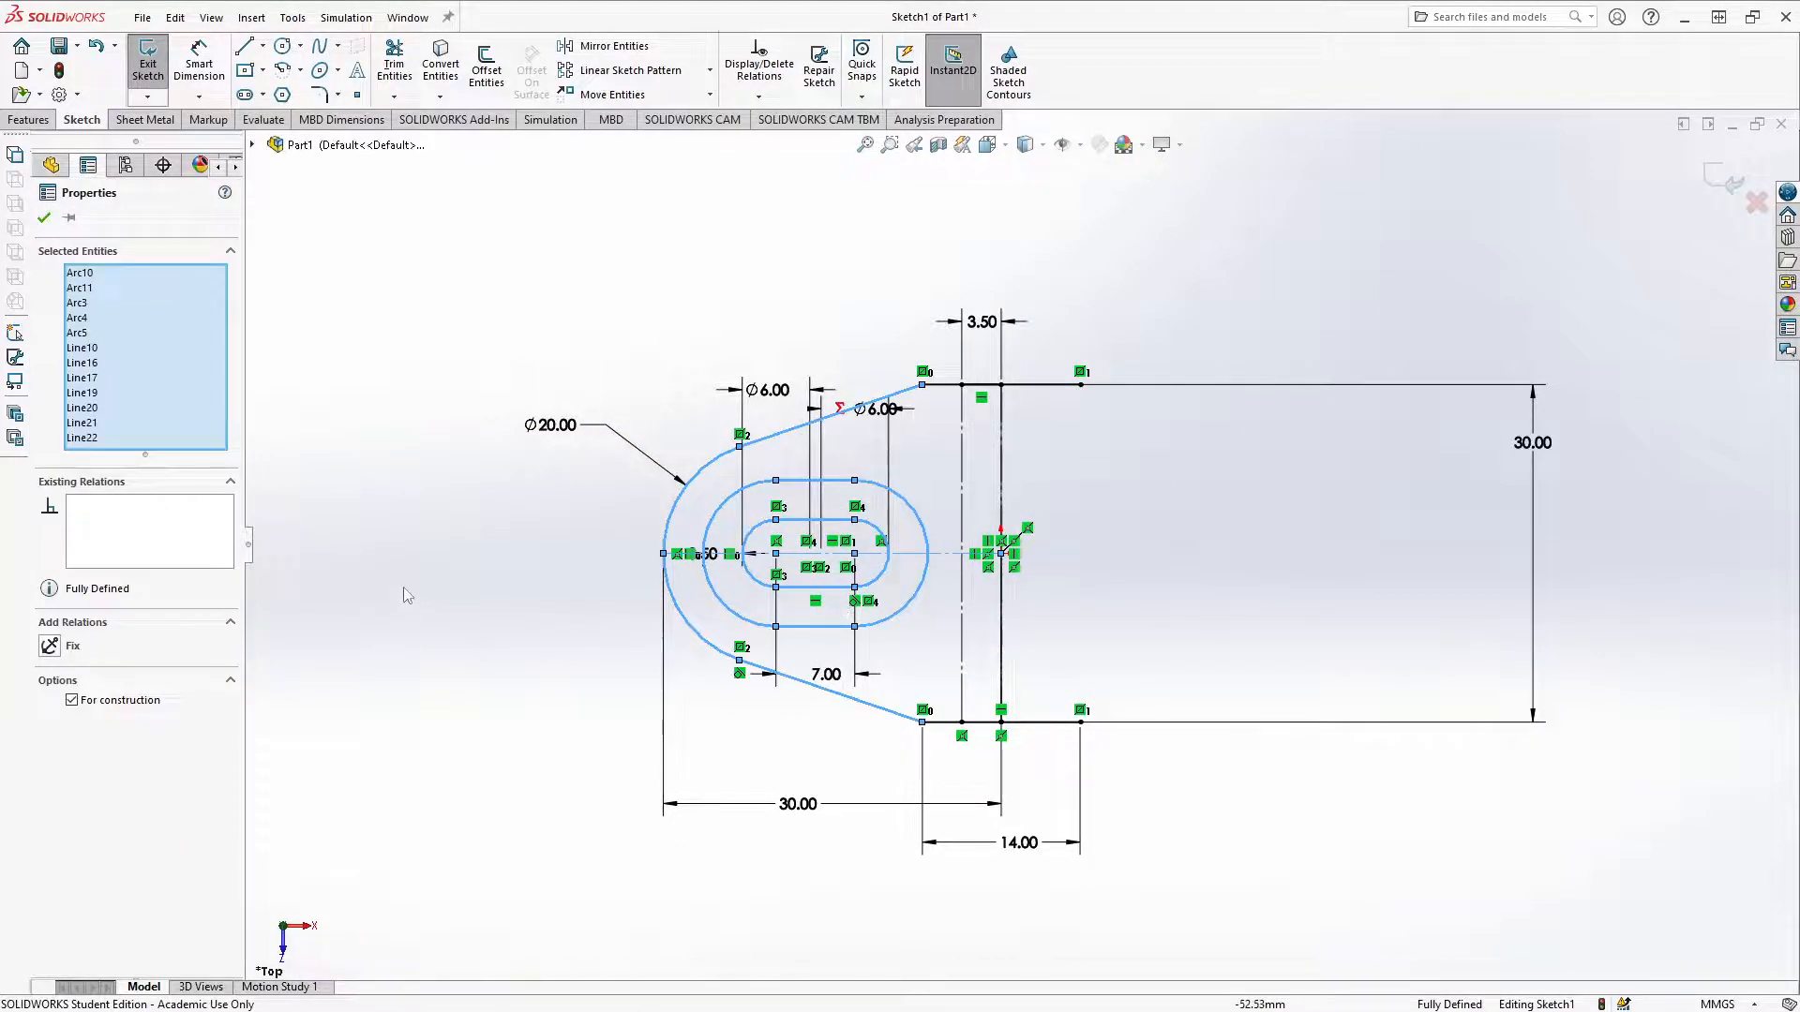
{"action": "left_click", "coordinate": [439, 373]}
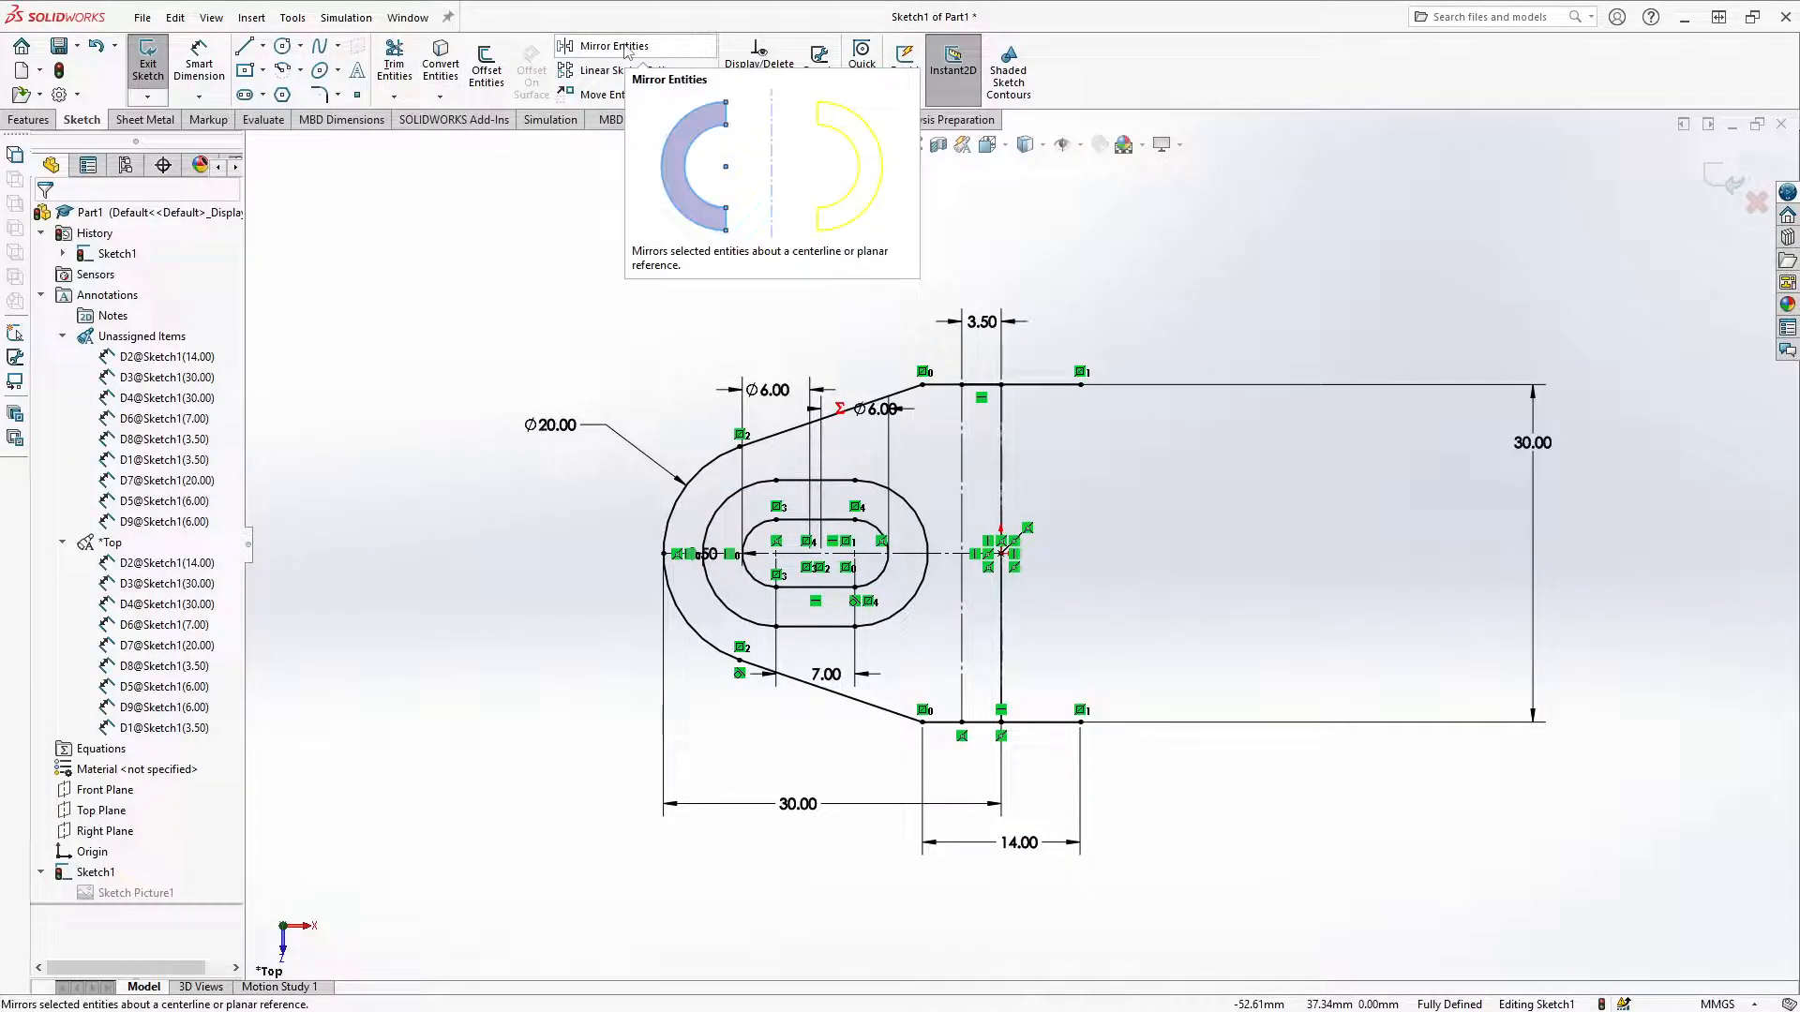
Step: Mirror the half outline, both slot profiles and the 3.50 mm offset construction line about the vertical centerline through the origin
{"action": "left_click", "coordinate": [627, 49]}
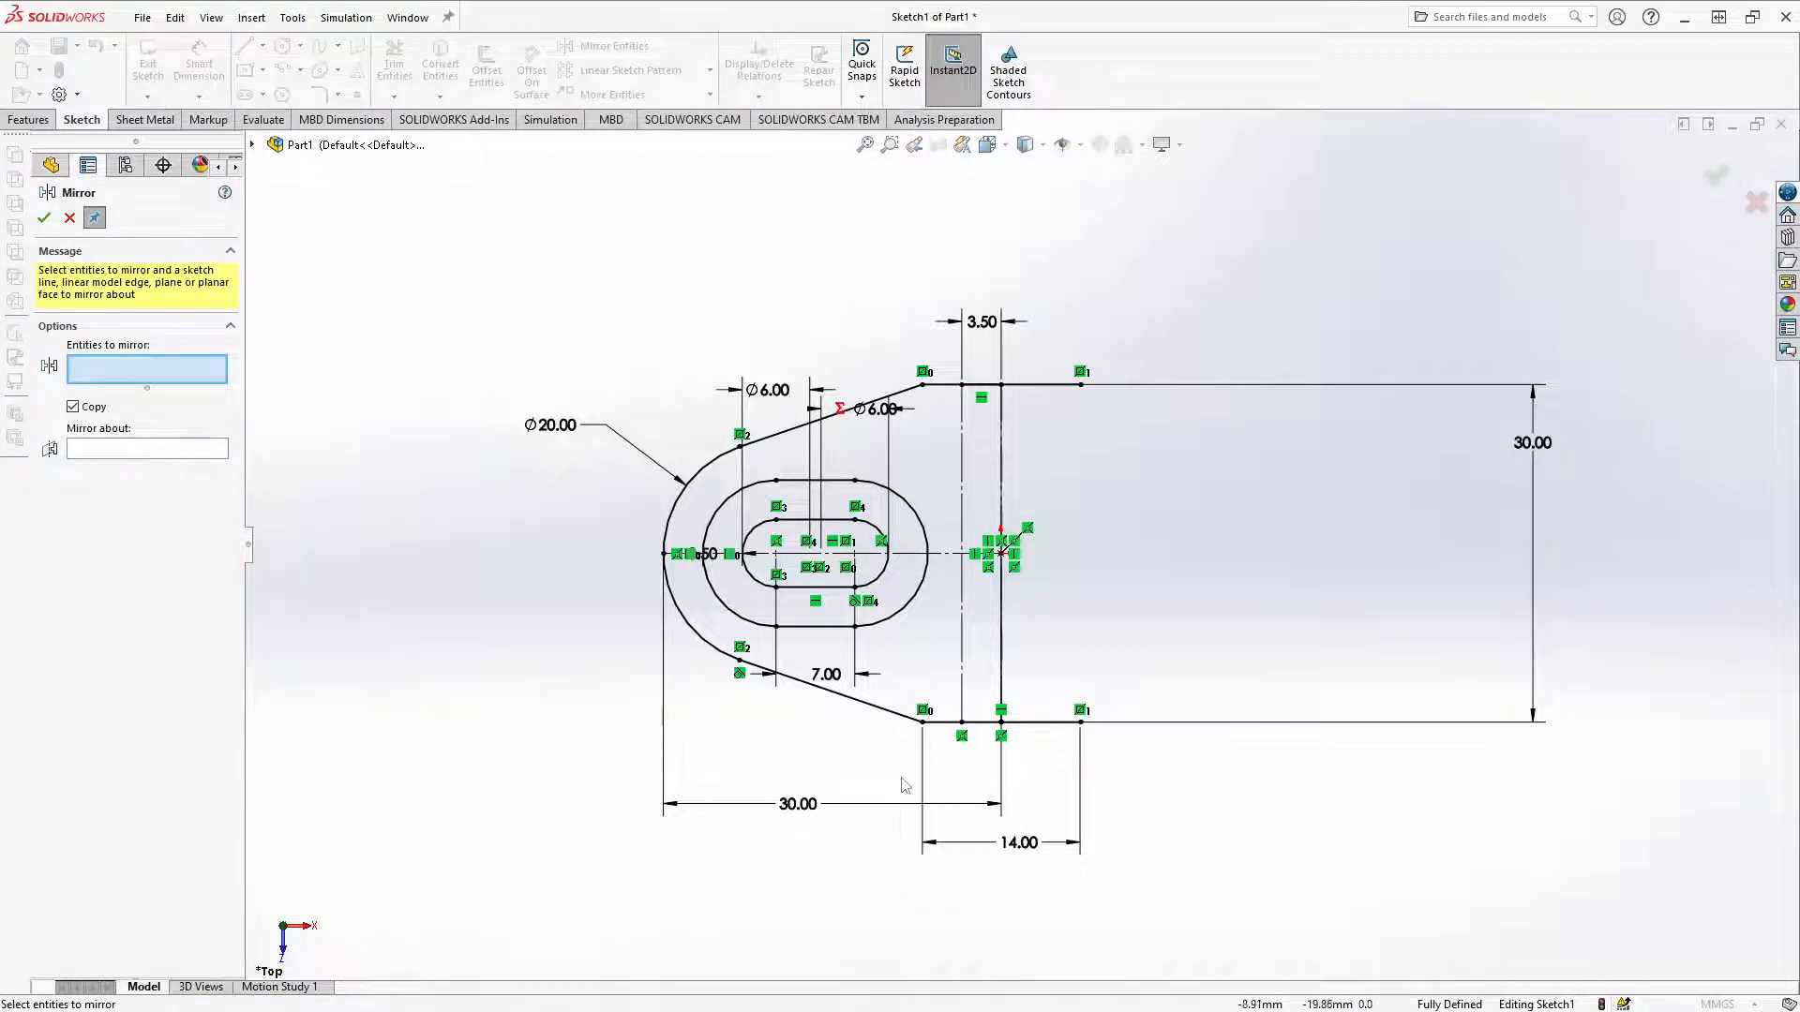
{"action": "left_click_drag", "start_coordinate": [812, 645], "coordinate": [566, 292]}
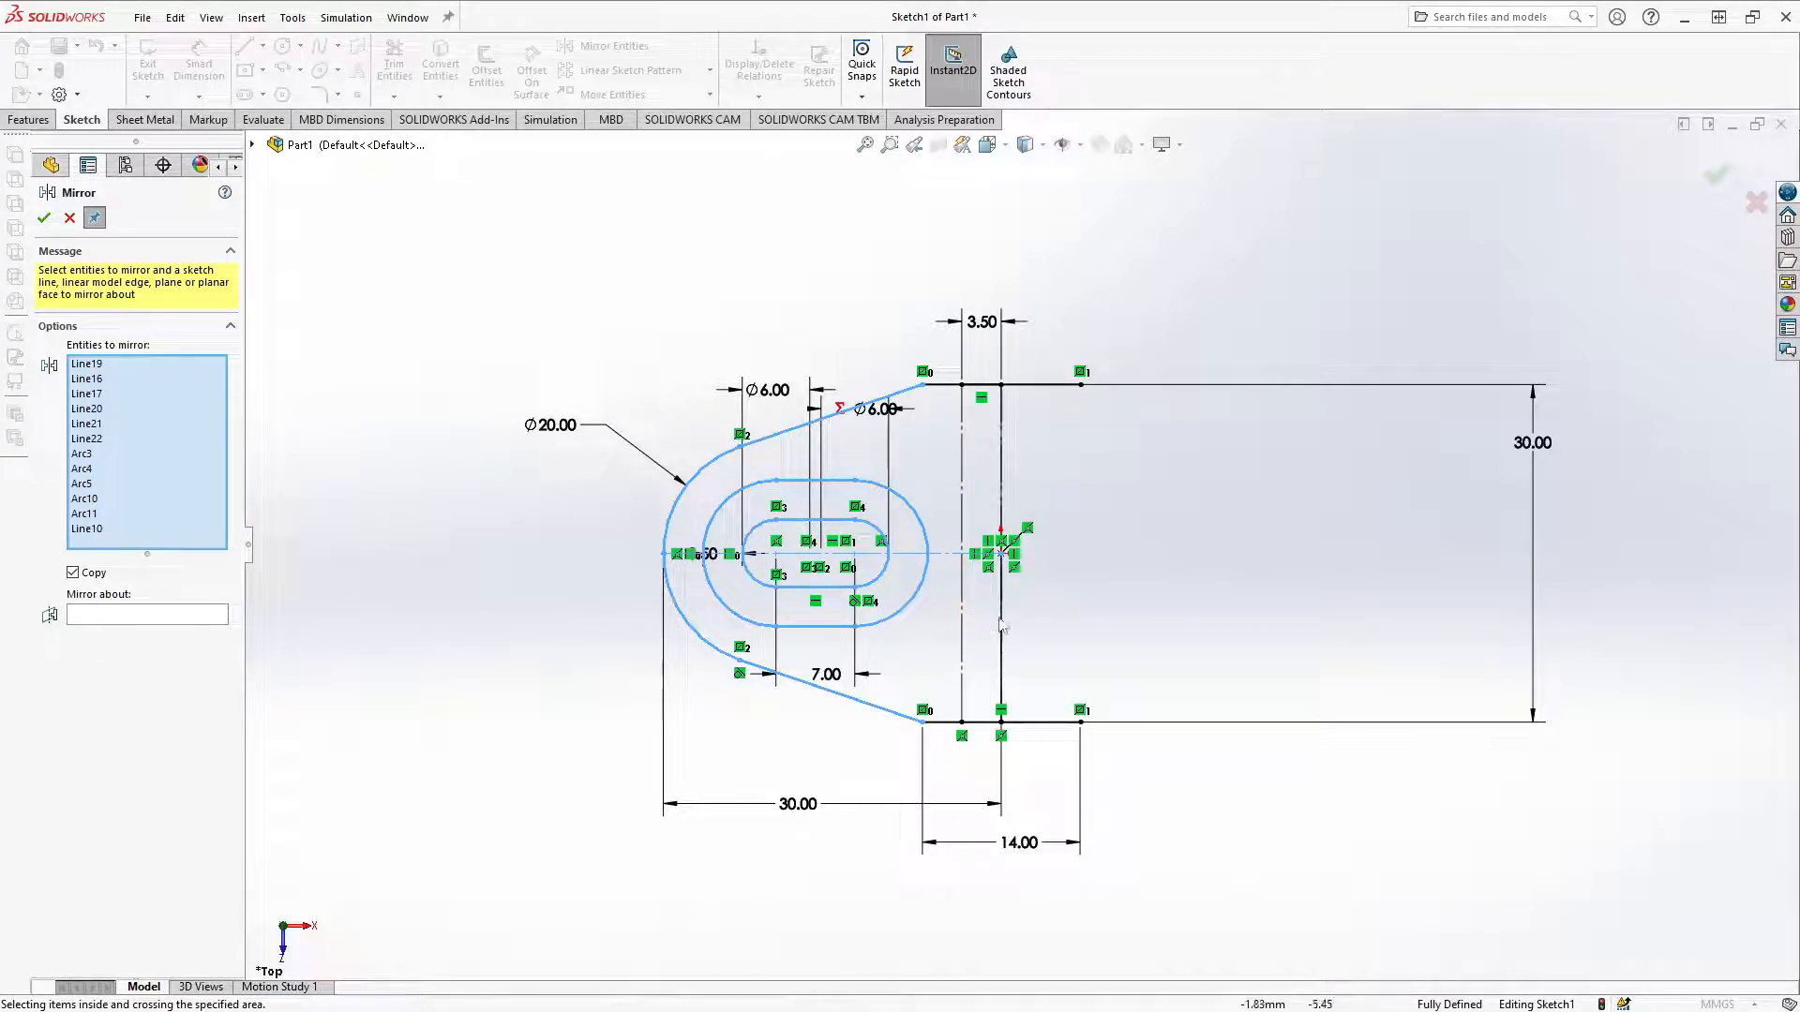
{"action": "left_click", "coordinate": [106, 617]}
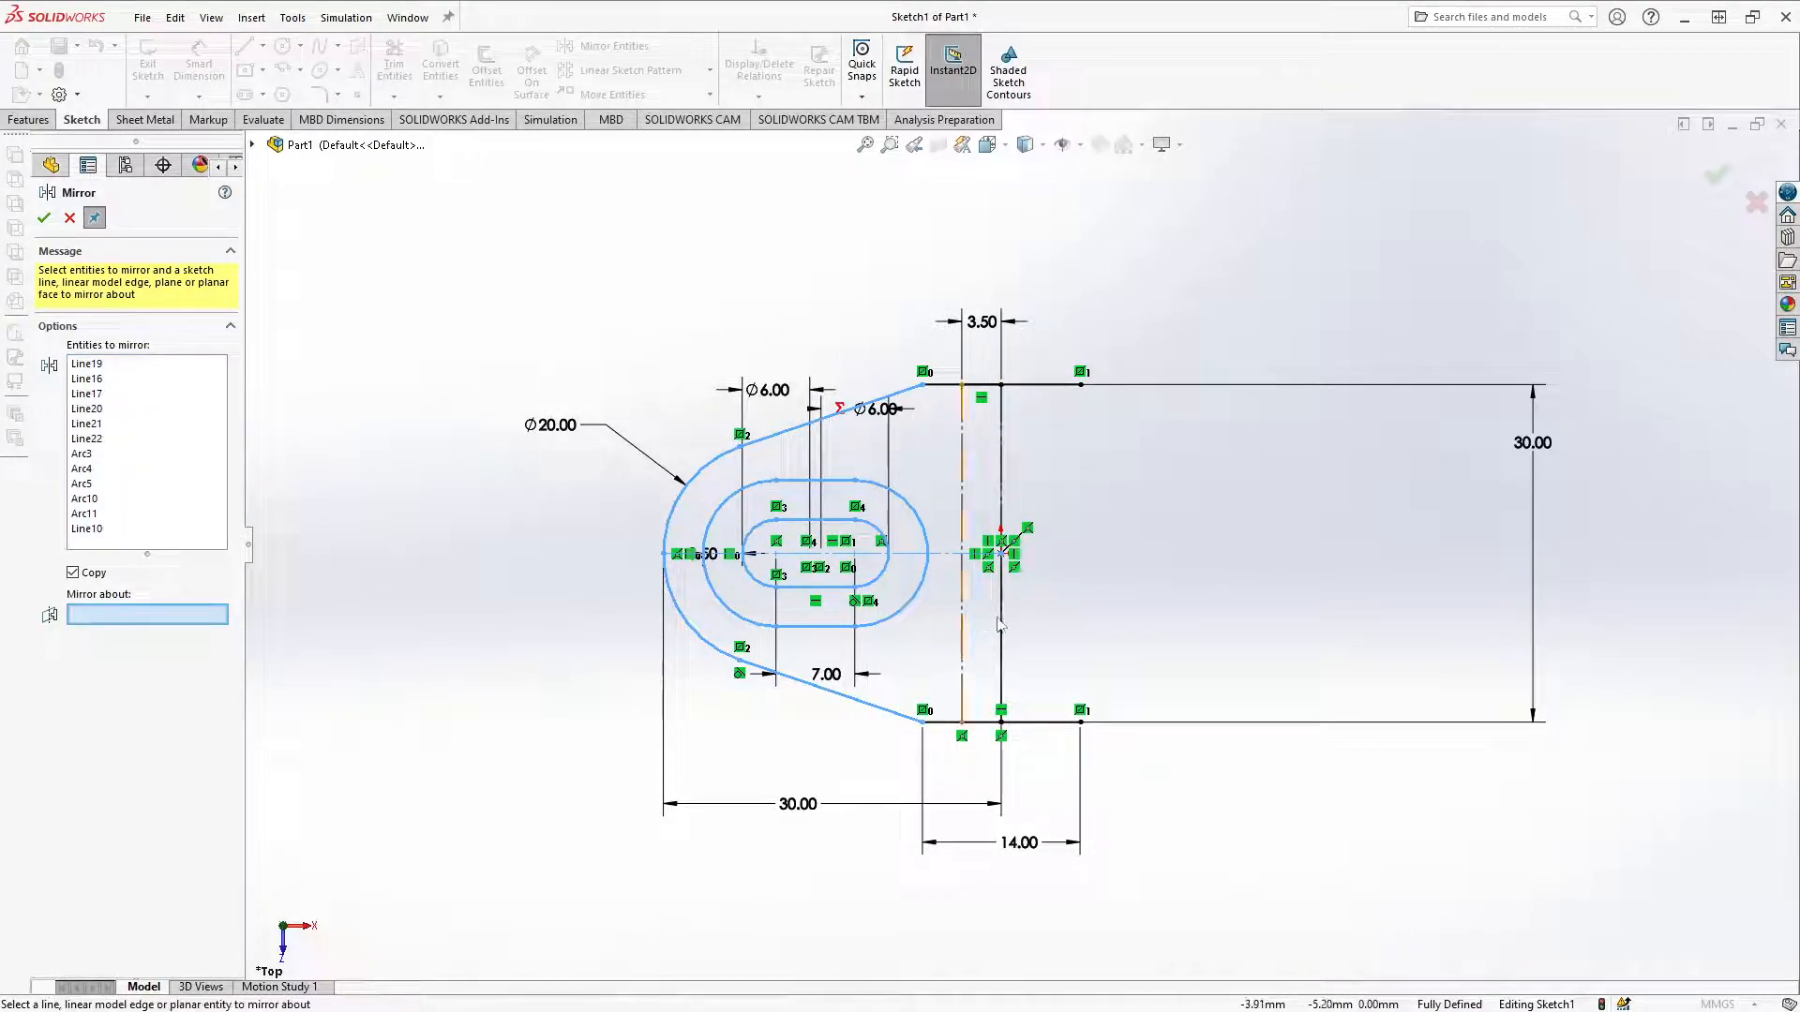
{"action": "left_click", "coordinate": [1000, 619]}
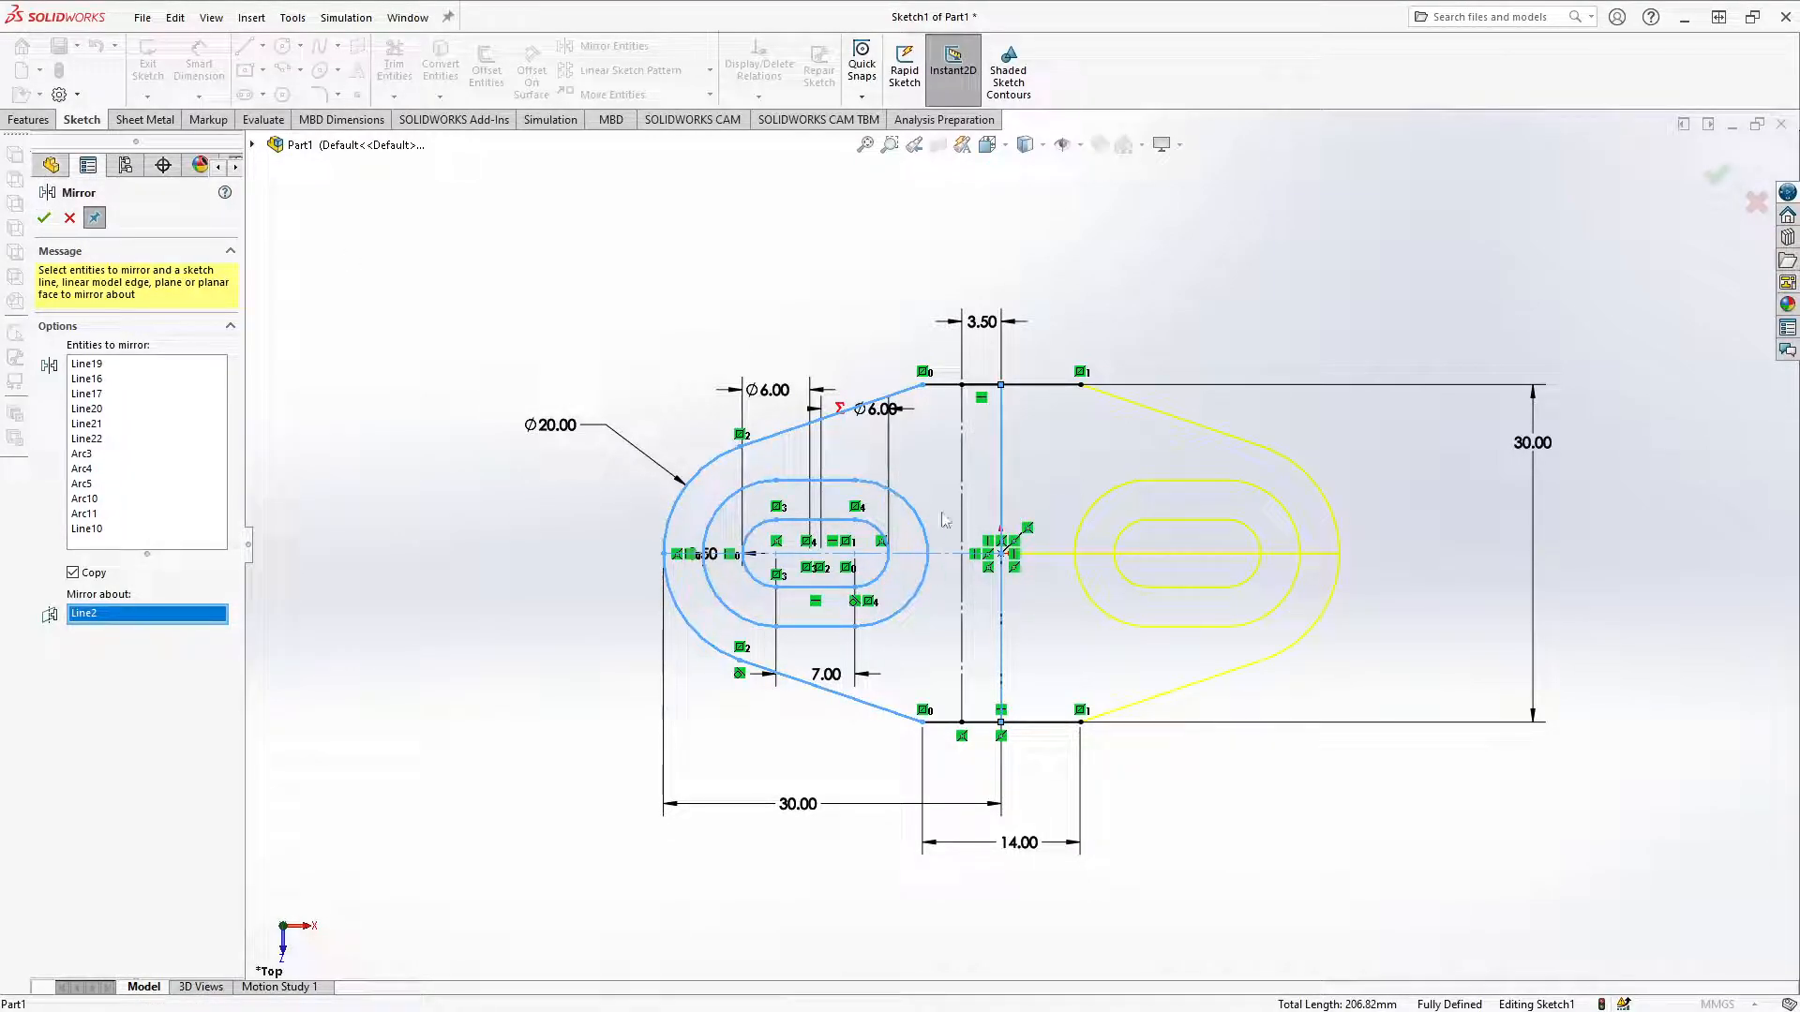
{"action": "left_click", "coordinate": [136, 547]}
{"action": "left_click", "coordinate": [963, 553]}
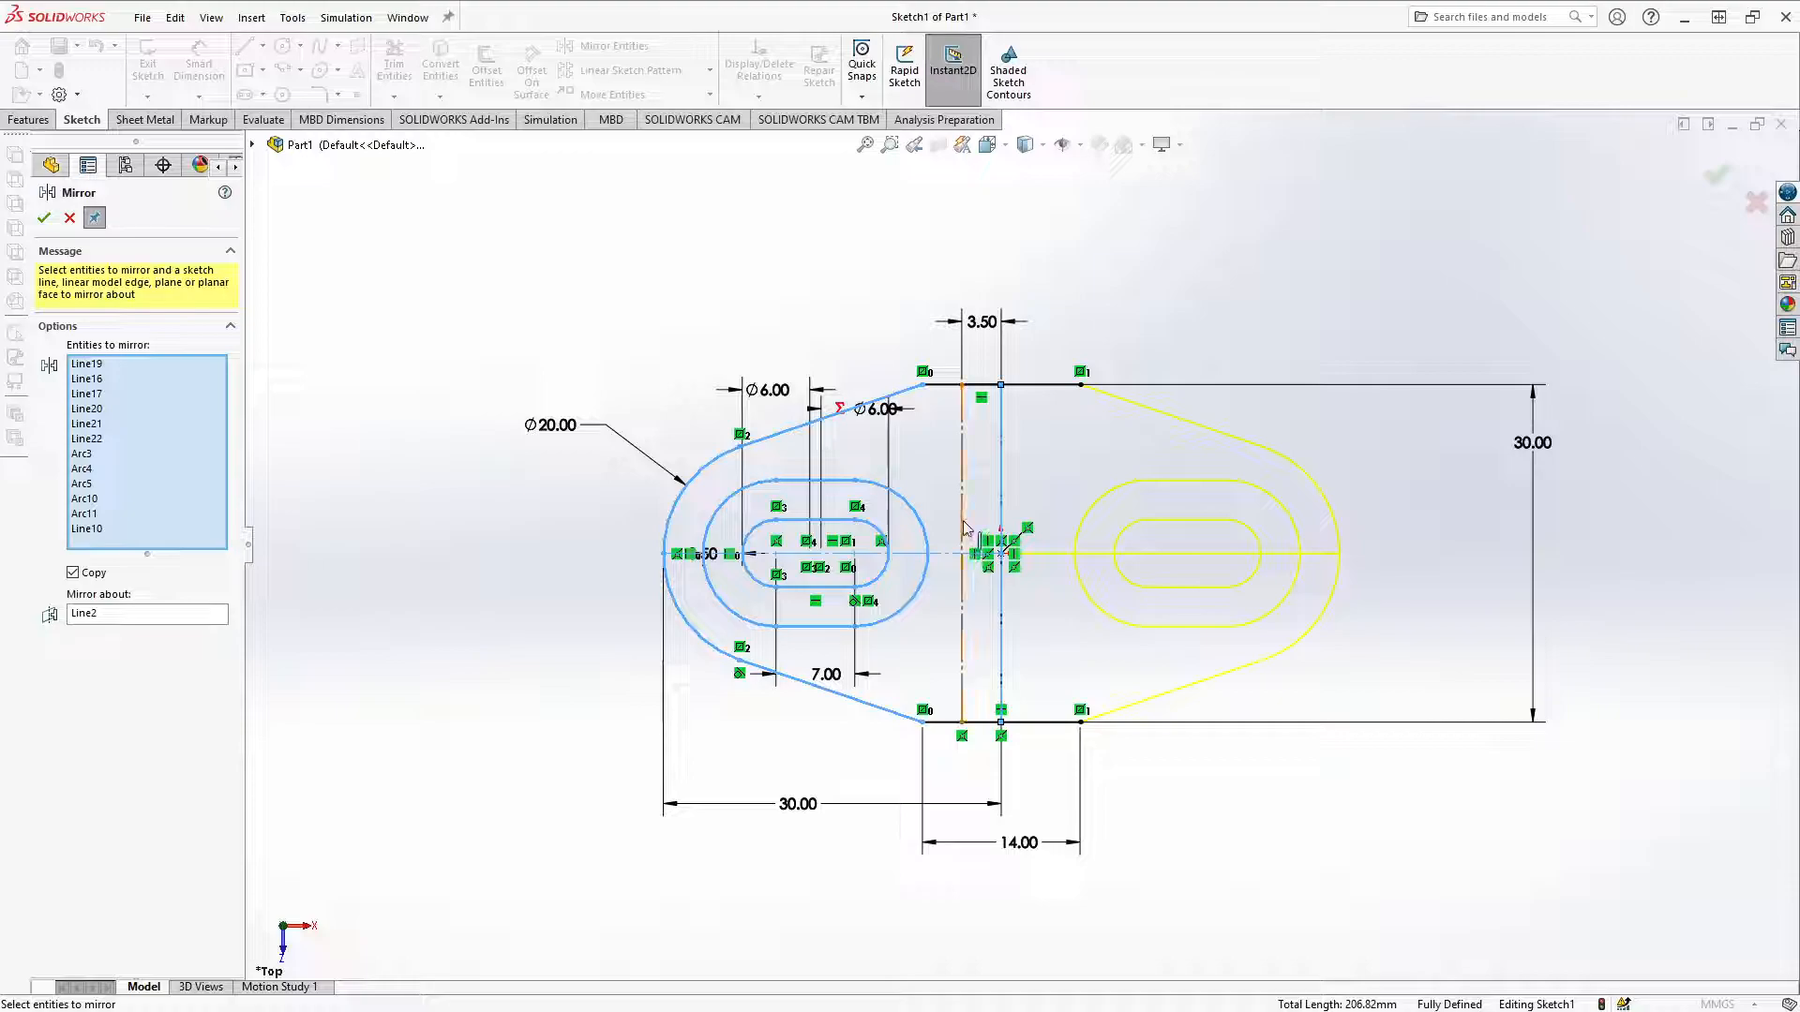
{"action": "left_click", "coordinate": [43, 219]}
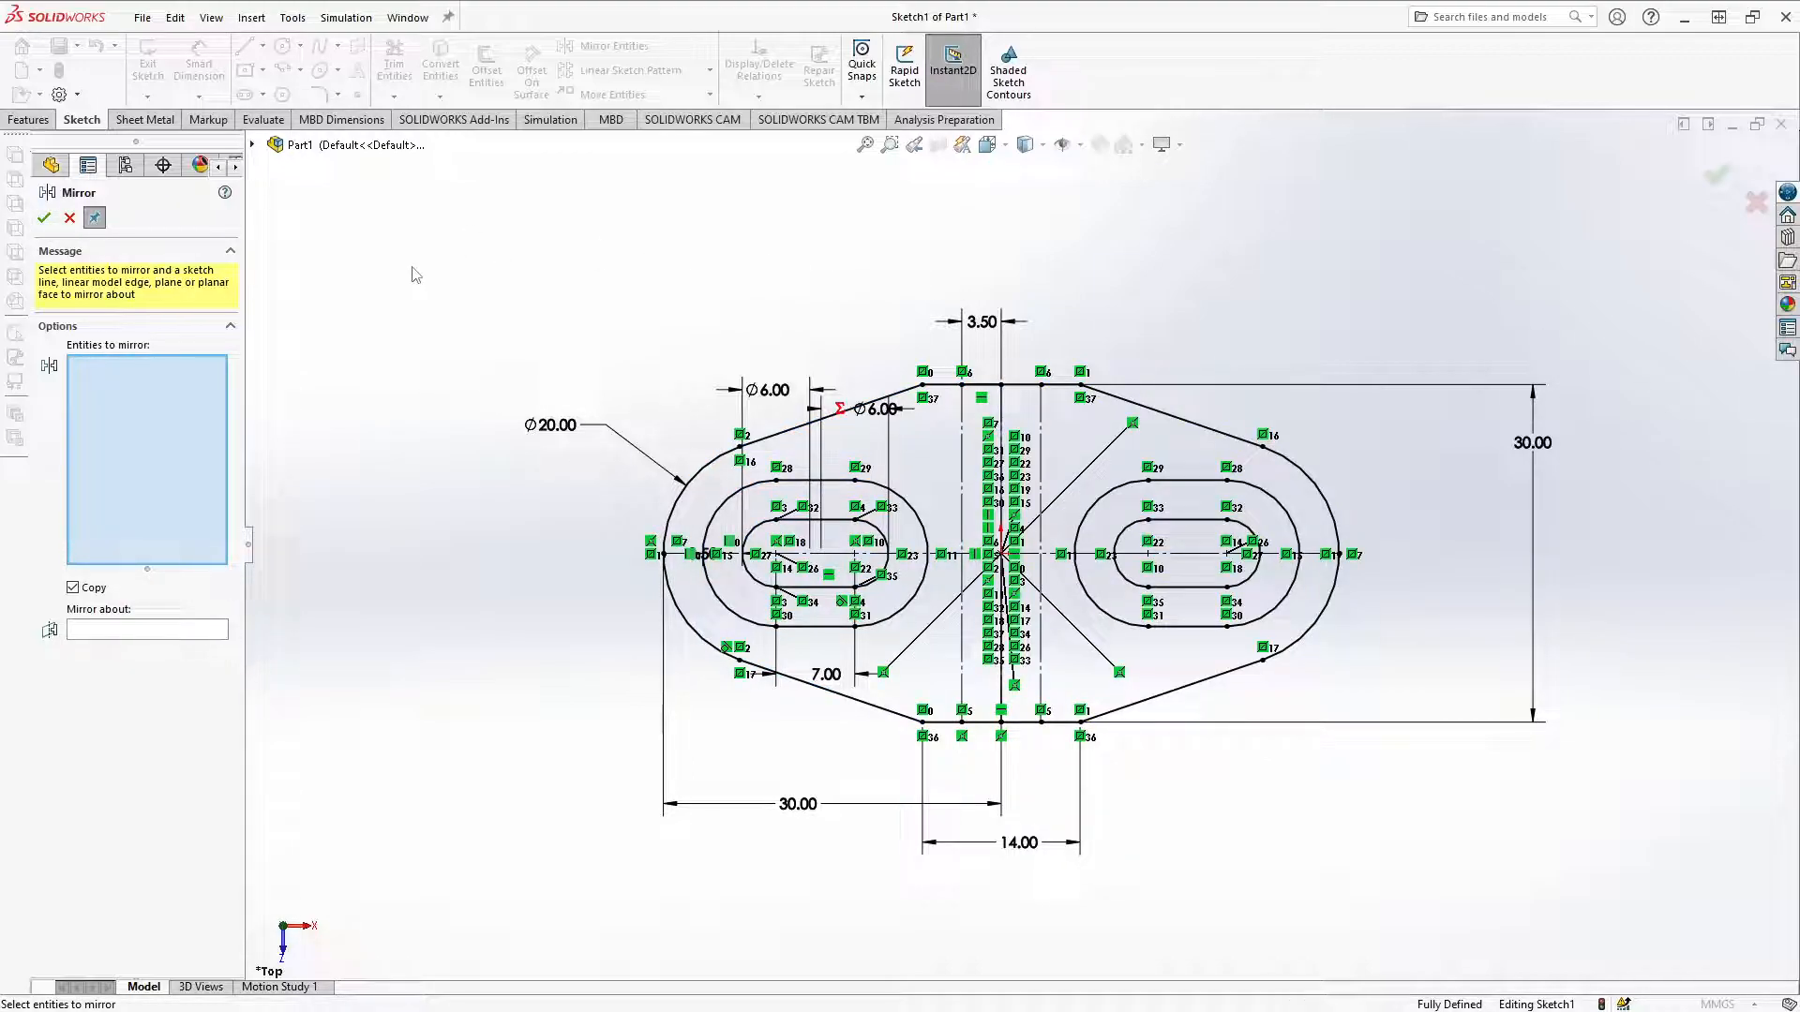
{"action": "left_click", "coordinate": [48, 226]}
Step: Examine the mirrored outline, slots and relations of the full sketch from several angles
{"action": "mouse_move", "coordinate": [748, 662]}
{"action": "middle_mouse_down"}
{"action": "mouse_move", "coordinate": [746, 583]}
{"action": "mouse_move", "coordinate": [717, 534]}
{"action": "mouse_move", "coordinate": [740, 643]}
{"action": "middle_mouse_up"}
{"action": "scroll", "coordinate": [864, 626], "scroll_direction": "down", "scroll_amount": 4}
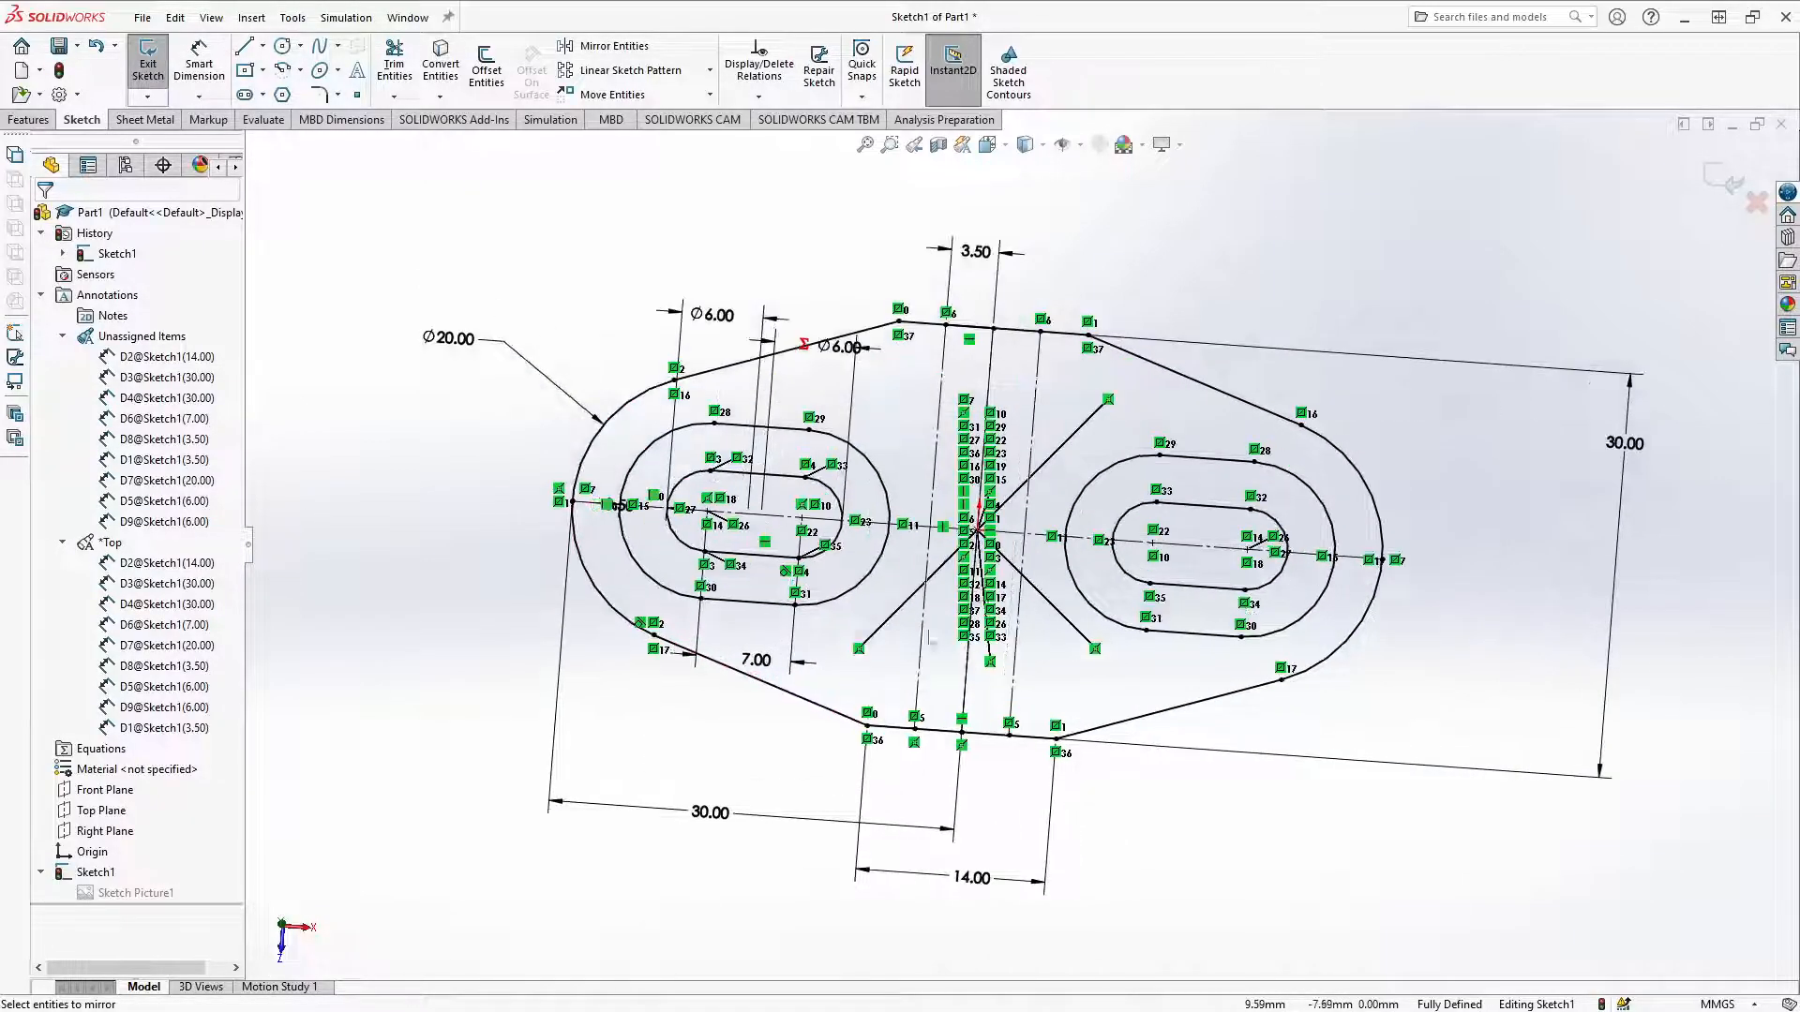
{"action": "scroll", "coordinate": [868, 587], "scroll_direction": "down", "scroll_amount": 1}
{"action": "middle_click_drag", "start_coordinate": [865, 583], "coordinate": [884, 491]}
{"action": "scroll", "coordinate": [1013, 487], "scroll_direction": "up", "scroll_amount": 2}
{"action": "scroll", "coordinate": [1020, 493], "scroll_direction": "up", "scroll_amount": 4}
{"action": "scroll", "coordinate": [1027, 523], "scroll_direction": "down", "scroll_amount": 7}
{"action": "middle_click_drag", "start_coordinate": [992, 660], "coordinate": [969, 731]}
{"action": "scroll", "coordinate": [968, 731], "scroll_direction": "up", "scroll_amount": 7}
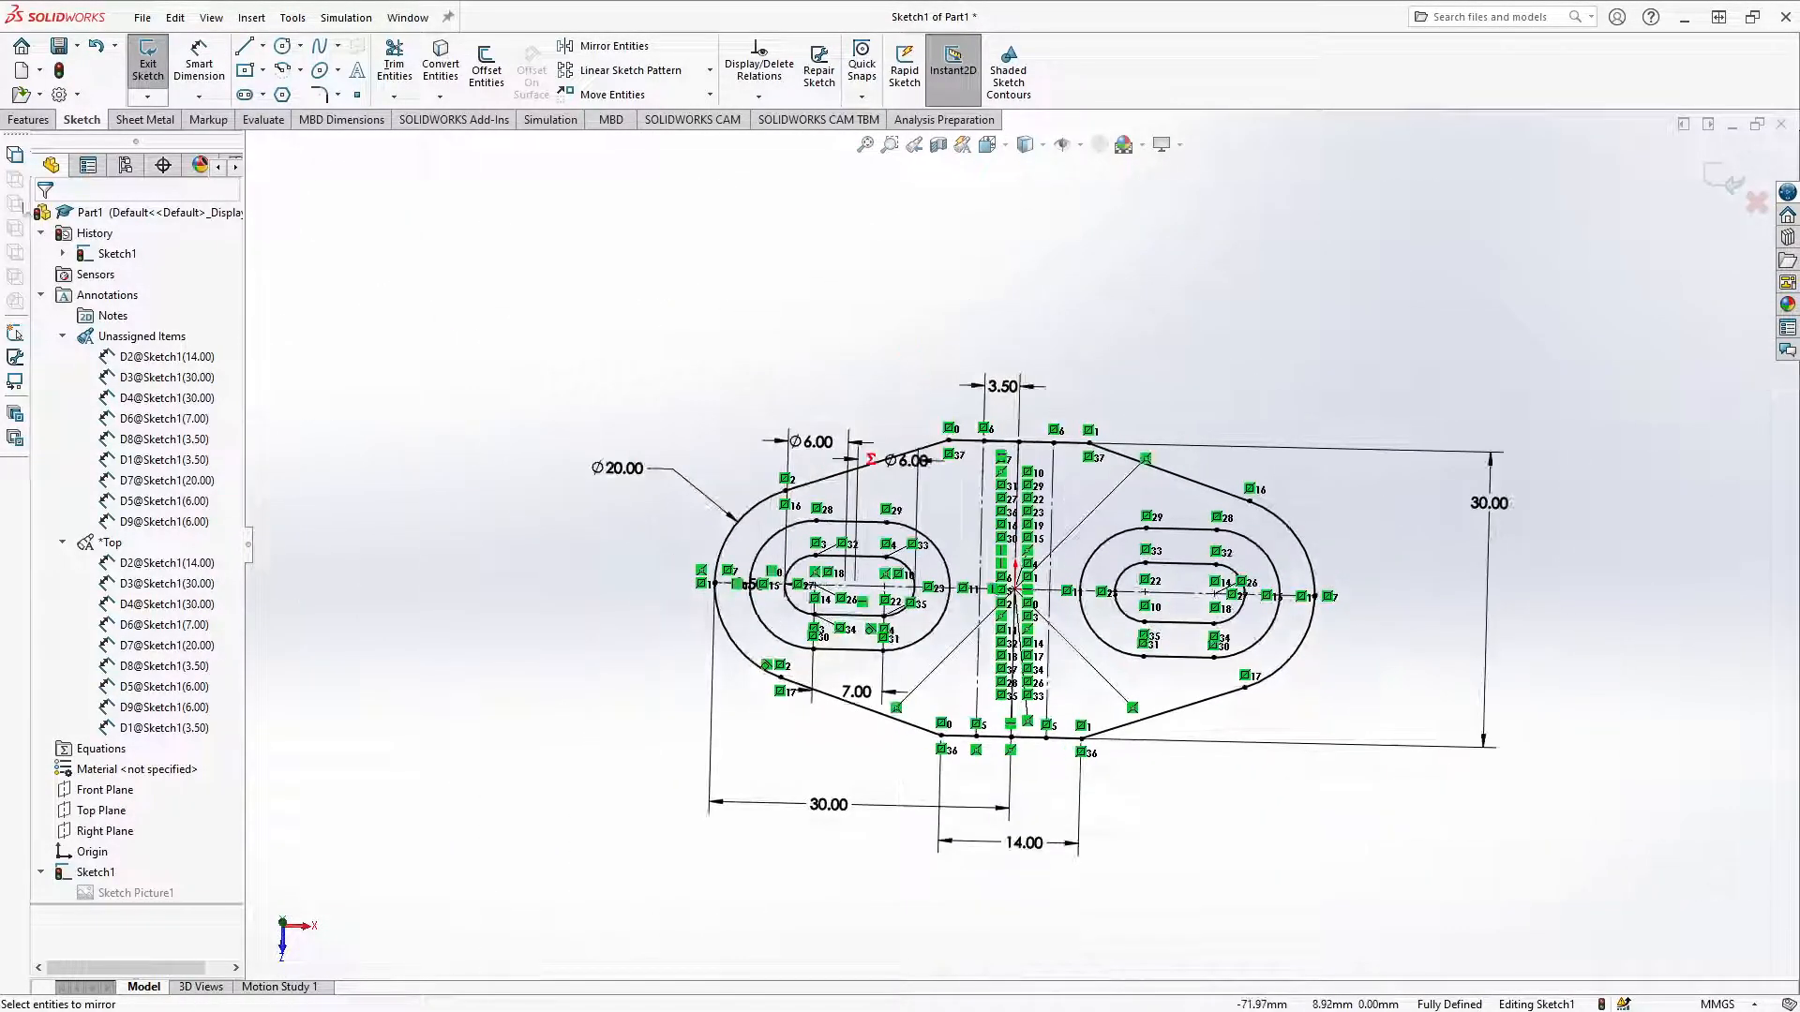
Step: Exit the sketch and unsuppress Sketch Picture1
{"action": "left_click", "coordinate": [147, 65]}
{"action": "mouse_move", "coordinate": [565, 554]}
{"action": "middle_mouse_down"}
{"action": "mouse_move", "coordinate": [594, 507]}
{"action": "mouse_move", "coordinate": [643, 559]}
{"action": "mouse_move", "coordinate": [1105, 525]}
{"action": "middle_mouse_up"}
{"action": "scroll", "coordinate": [953, 551], "scroll_direction": "down", "scroll_amount": 3}
{"action": "mouse_move", "coordinate": [953, 550]}
{"action": "middle_mouse_down"}
{"action": "mouse_move", "coordinate": [884, 603]}
{"action": "mouse_move", "coordinate": [937, 610]}
{"action": "mouse_move", "coordinate": [980, 579]}
{"action": "mouse_move", "coordinate": [962, 618]}
{"action": "middle_mouse_up"}
{"action": "right_click", "coordinate": [94, 895]}
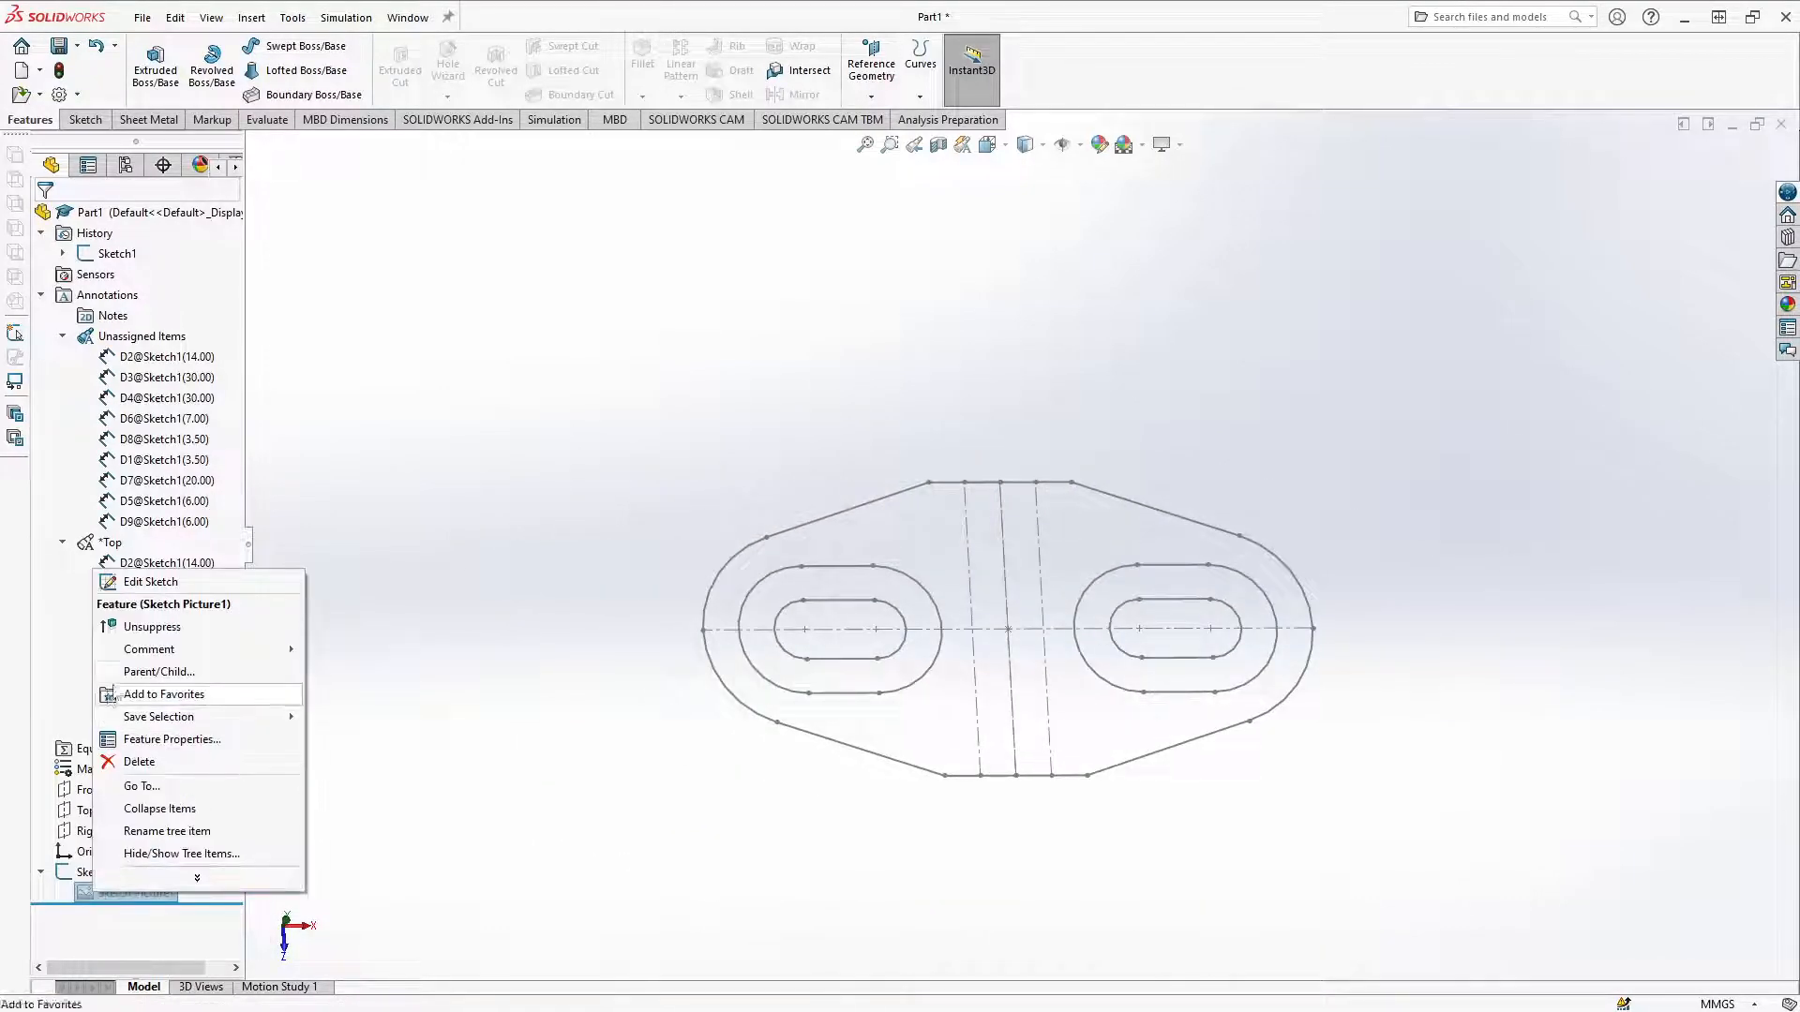
{"action": "left_click", "coordinate": [132, 622]}
Step: Compare the mirrored outline with the photo and suppress Sketch Picture1 again
{"action": "middle_click_drag", "start_coordinate": [549, 594], "coordinate": [527, 705]}
{"action": "scroll", "coordinate": [527, 705], "scroll_direction": "up", "scroll_amount": 2}
{"action": "scroll", "coordinate": [1051, 642], "scroll_direction": "down", "scroll_amount": 3}
{"action": "middle_click_drag", "start_coordinate": [1050, 637], "coordinate": [992, 588]}
{"action": "scroll", "coordinate": [992, 589], "scroll_direction": "up", "scroll_amount": 2}
{"action": "scroll", "coordinate": [992, 478], "scroll_direction": "up", "scroll_amount": 1}
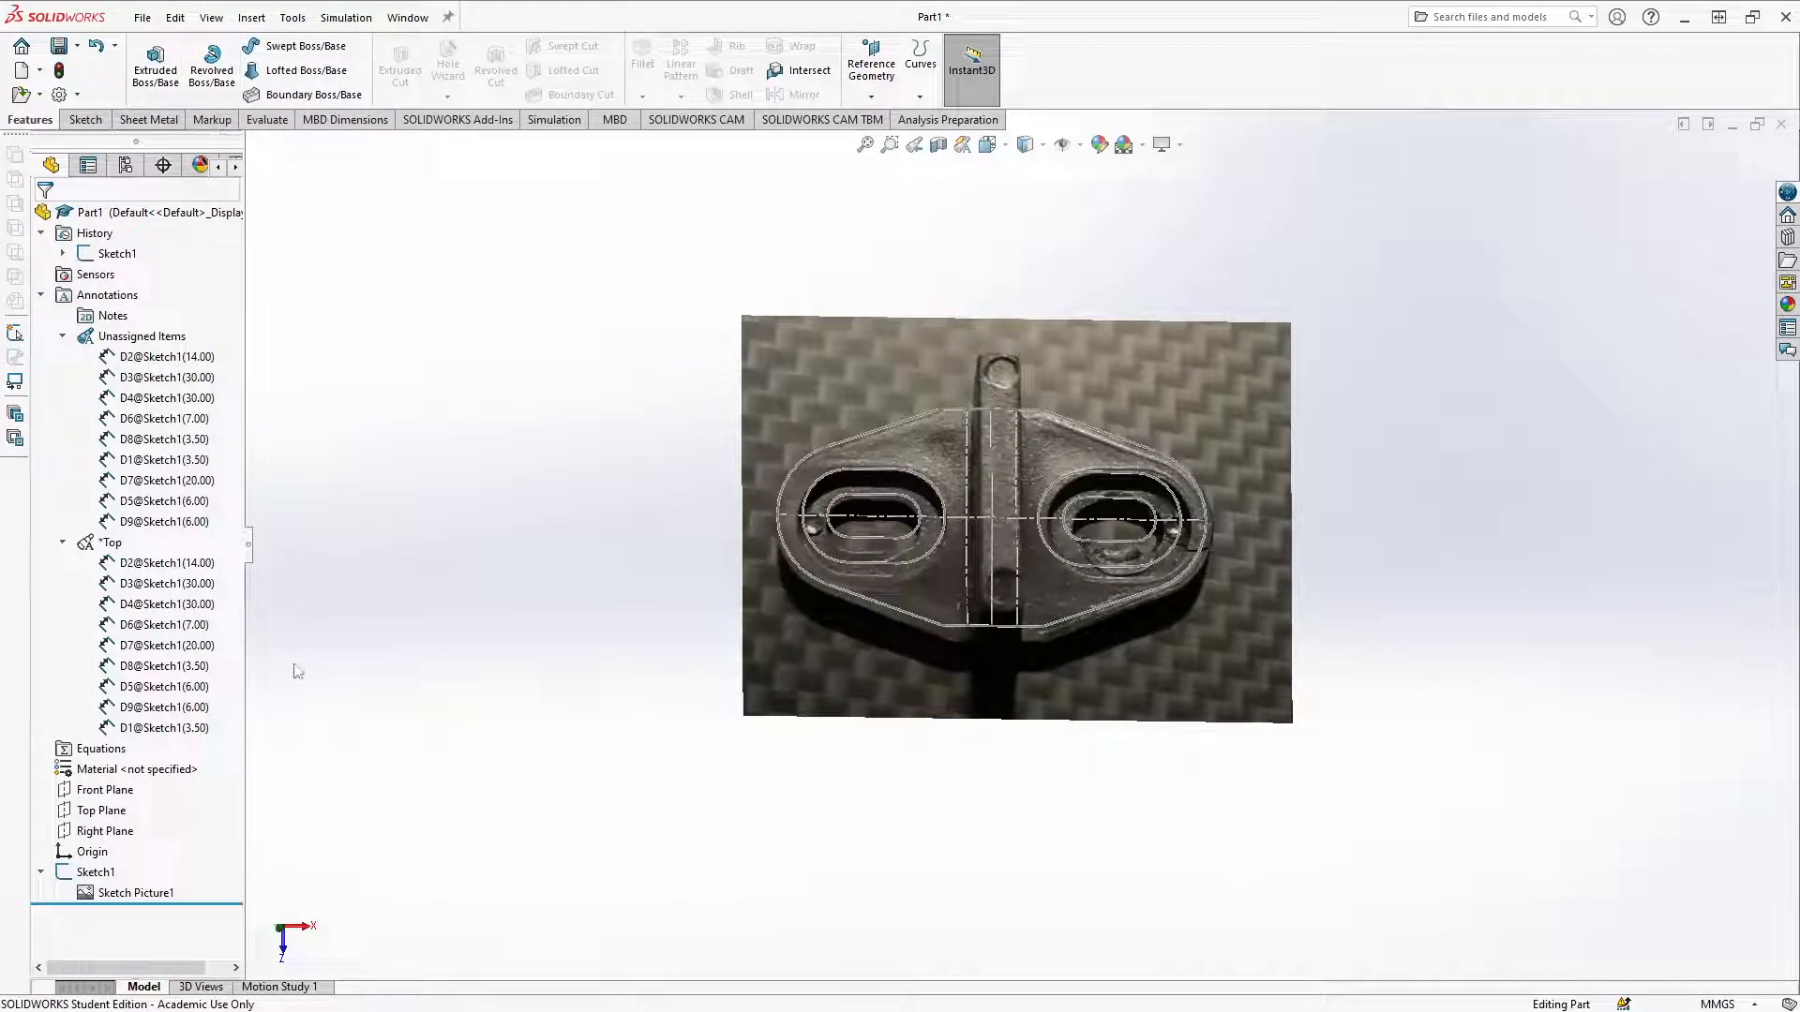
{"action": "left_click", "coordinate": [101, 891]}
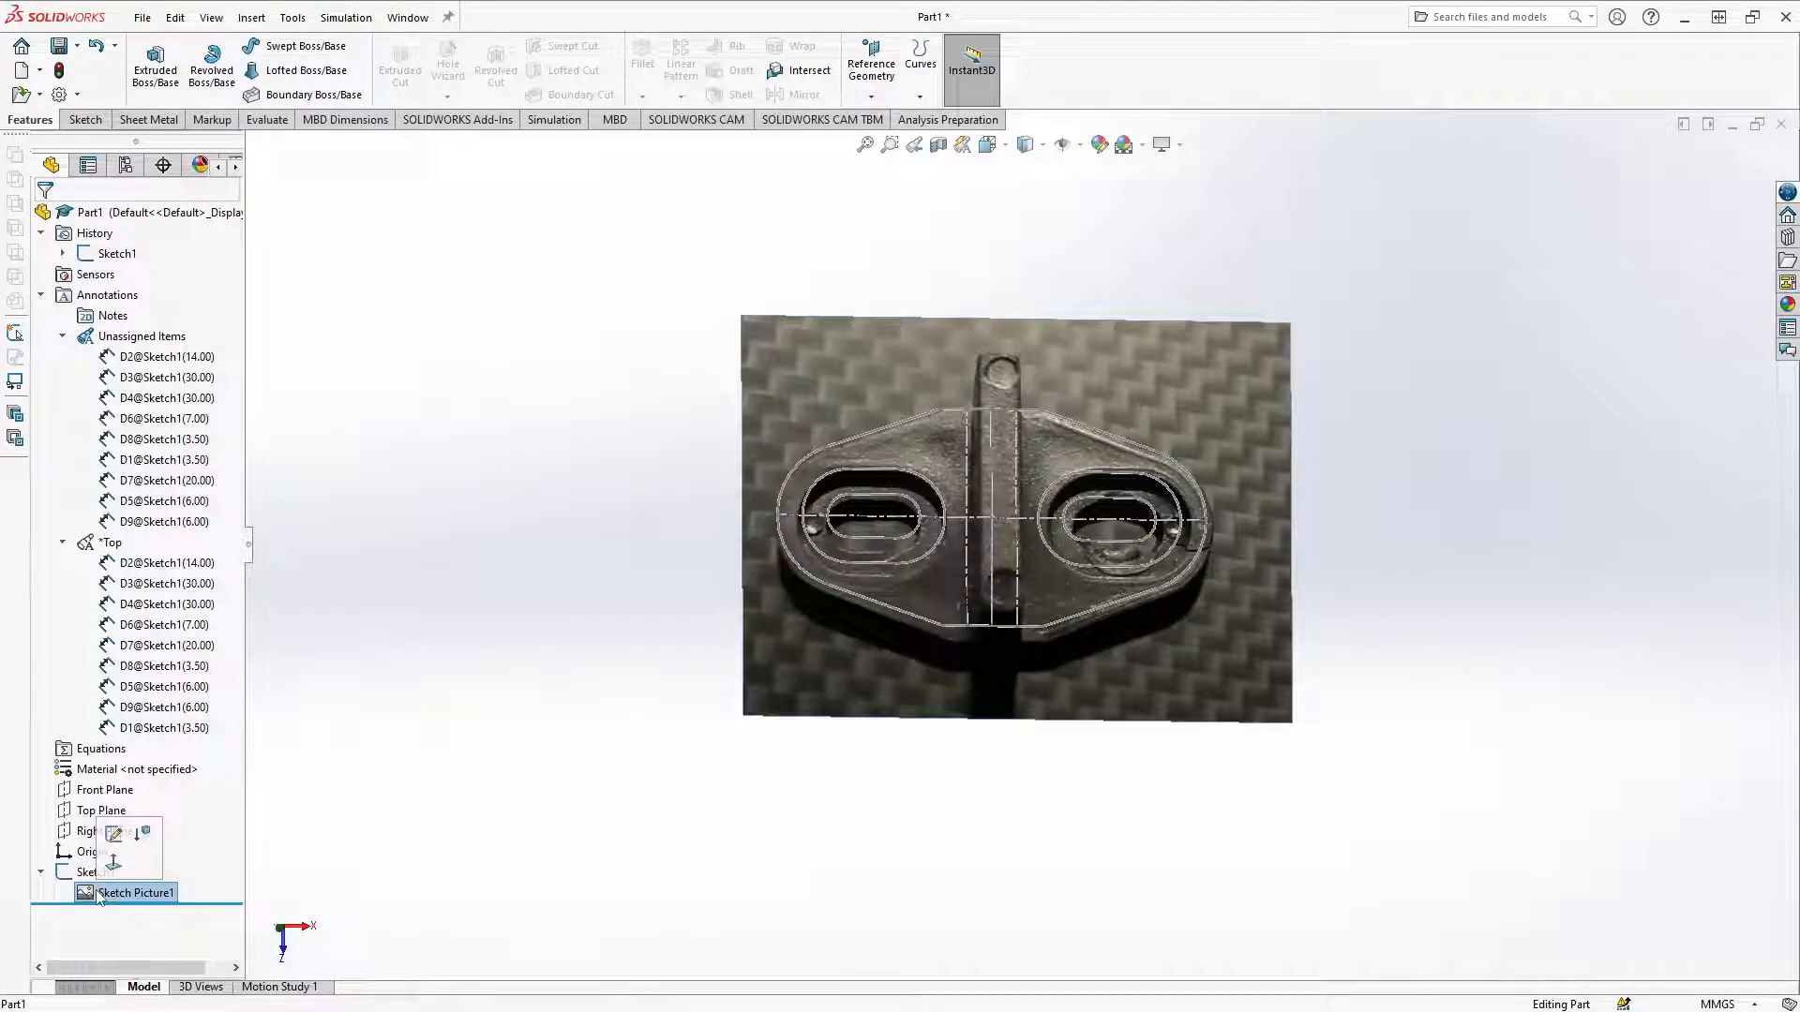
{"action": "left_click", "coordinate": [142, 837]}
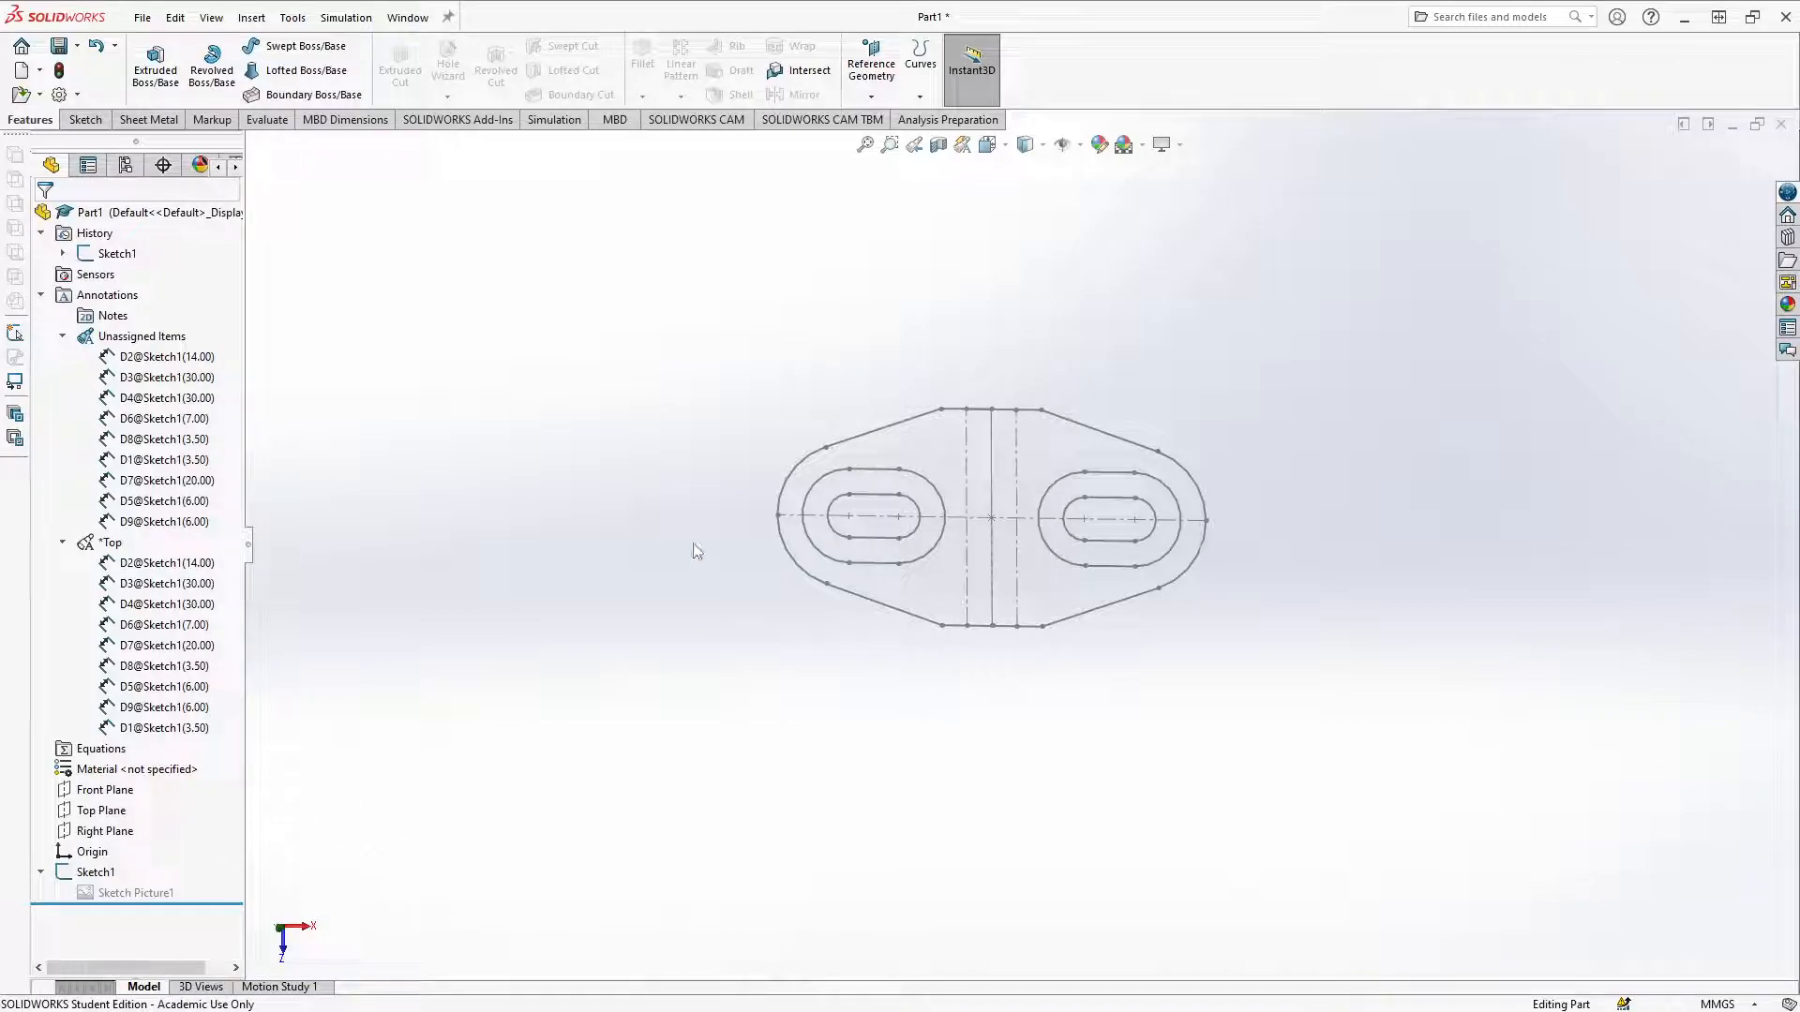
Step: Start a boss extrusion of Sketch1, replacing the default outer contour with the plate region and the ring region around the left slot
{"action": "left_click", "coordinate": [155, 66]}
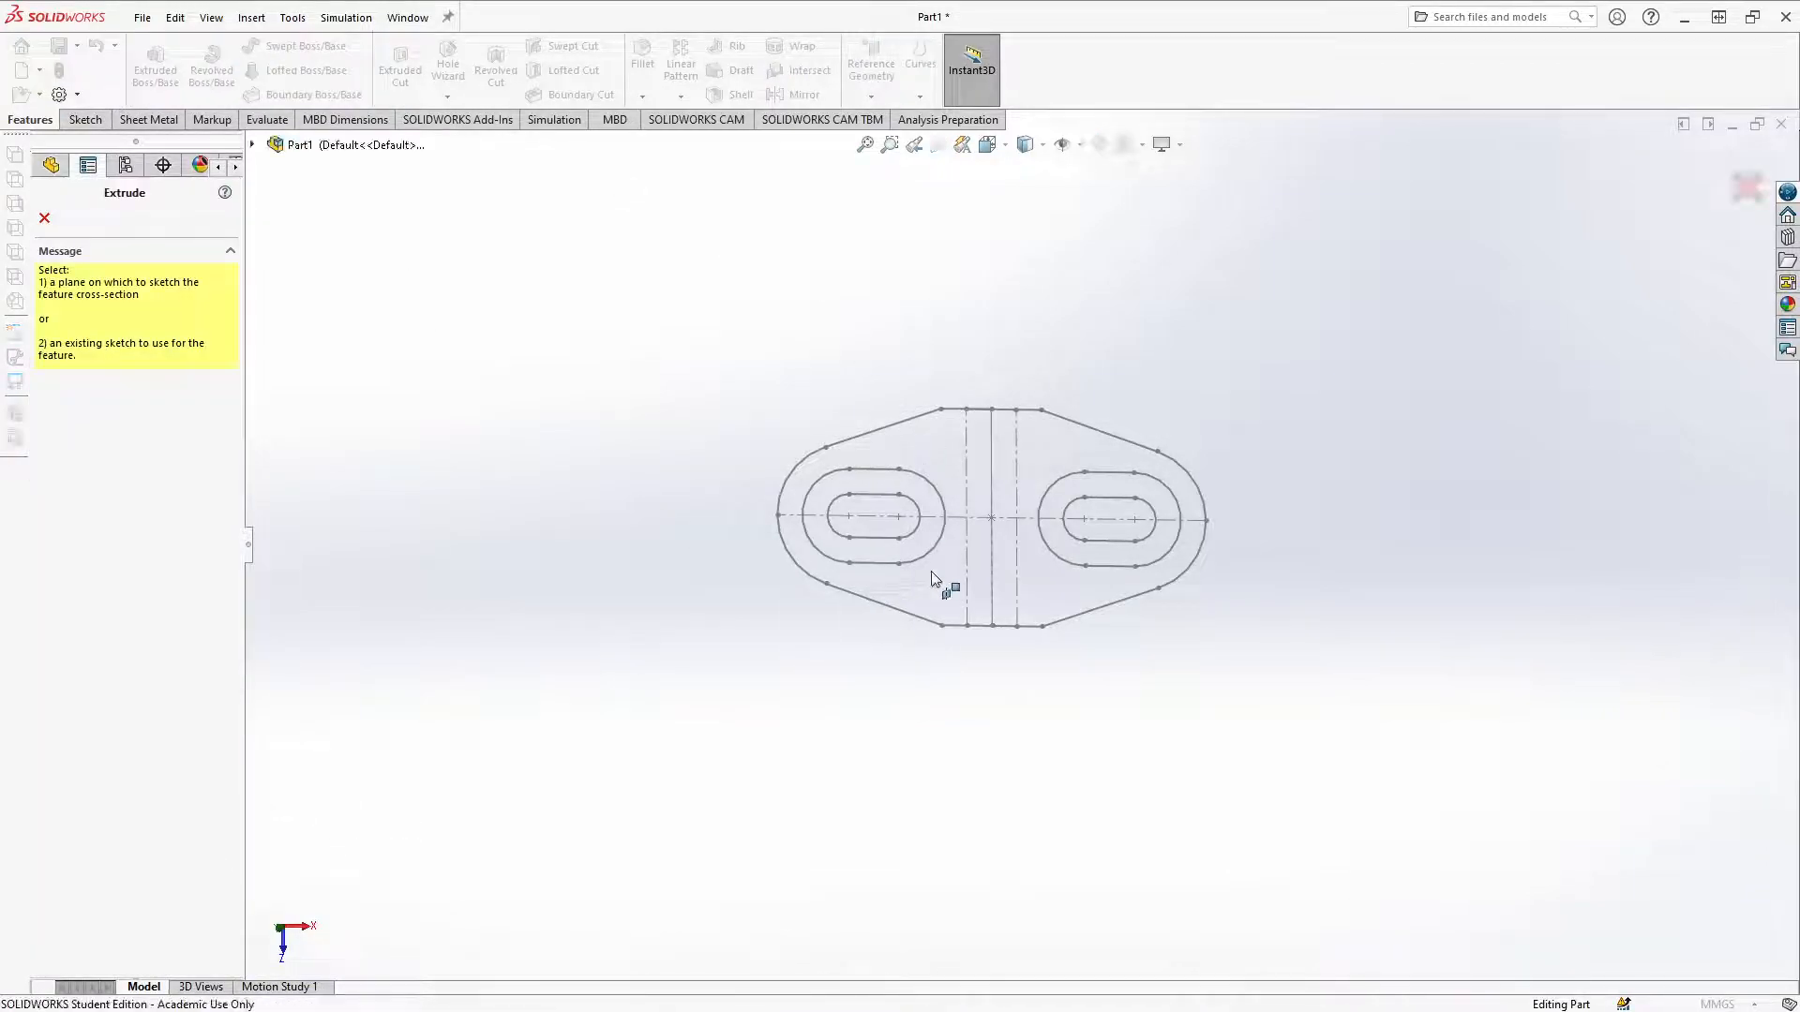
{"action": "left_click", "coordinate": [891, 615]}
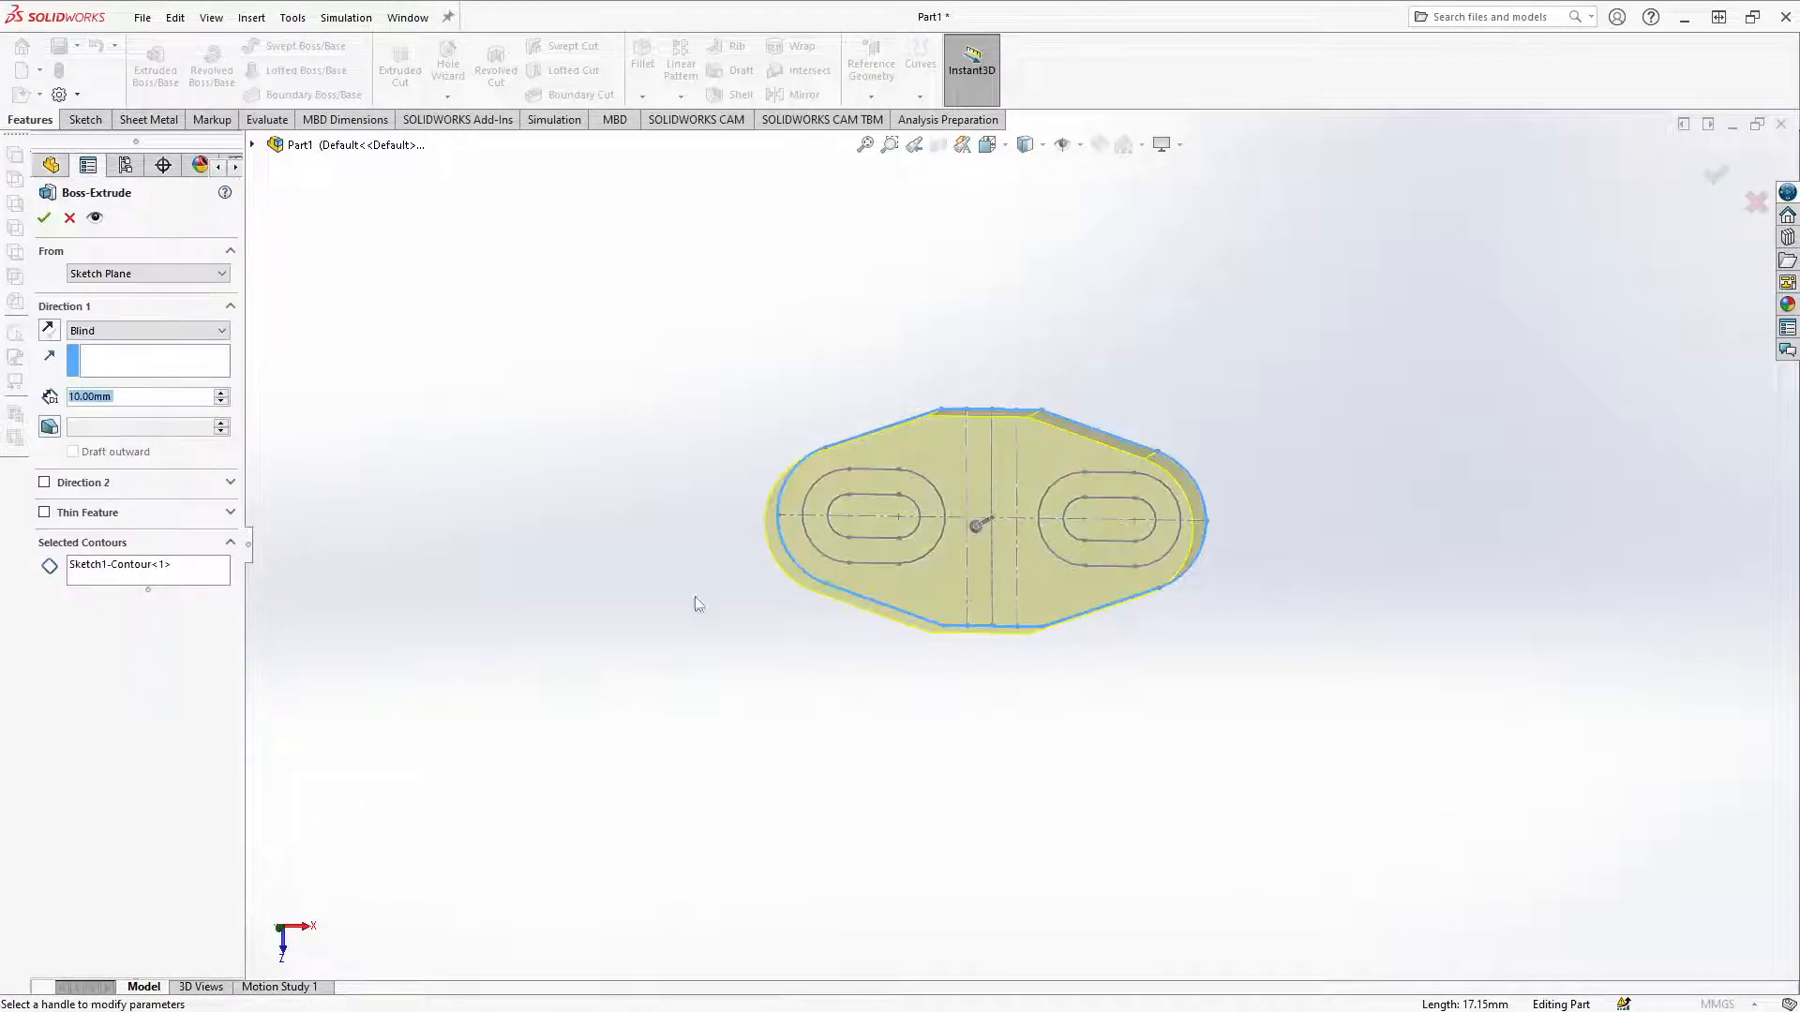
{"action": "right_click", "coordinate": [121, 570]}
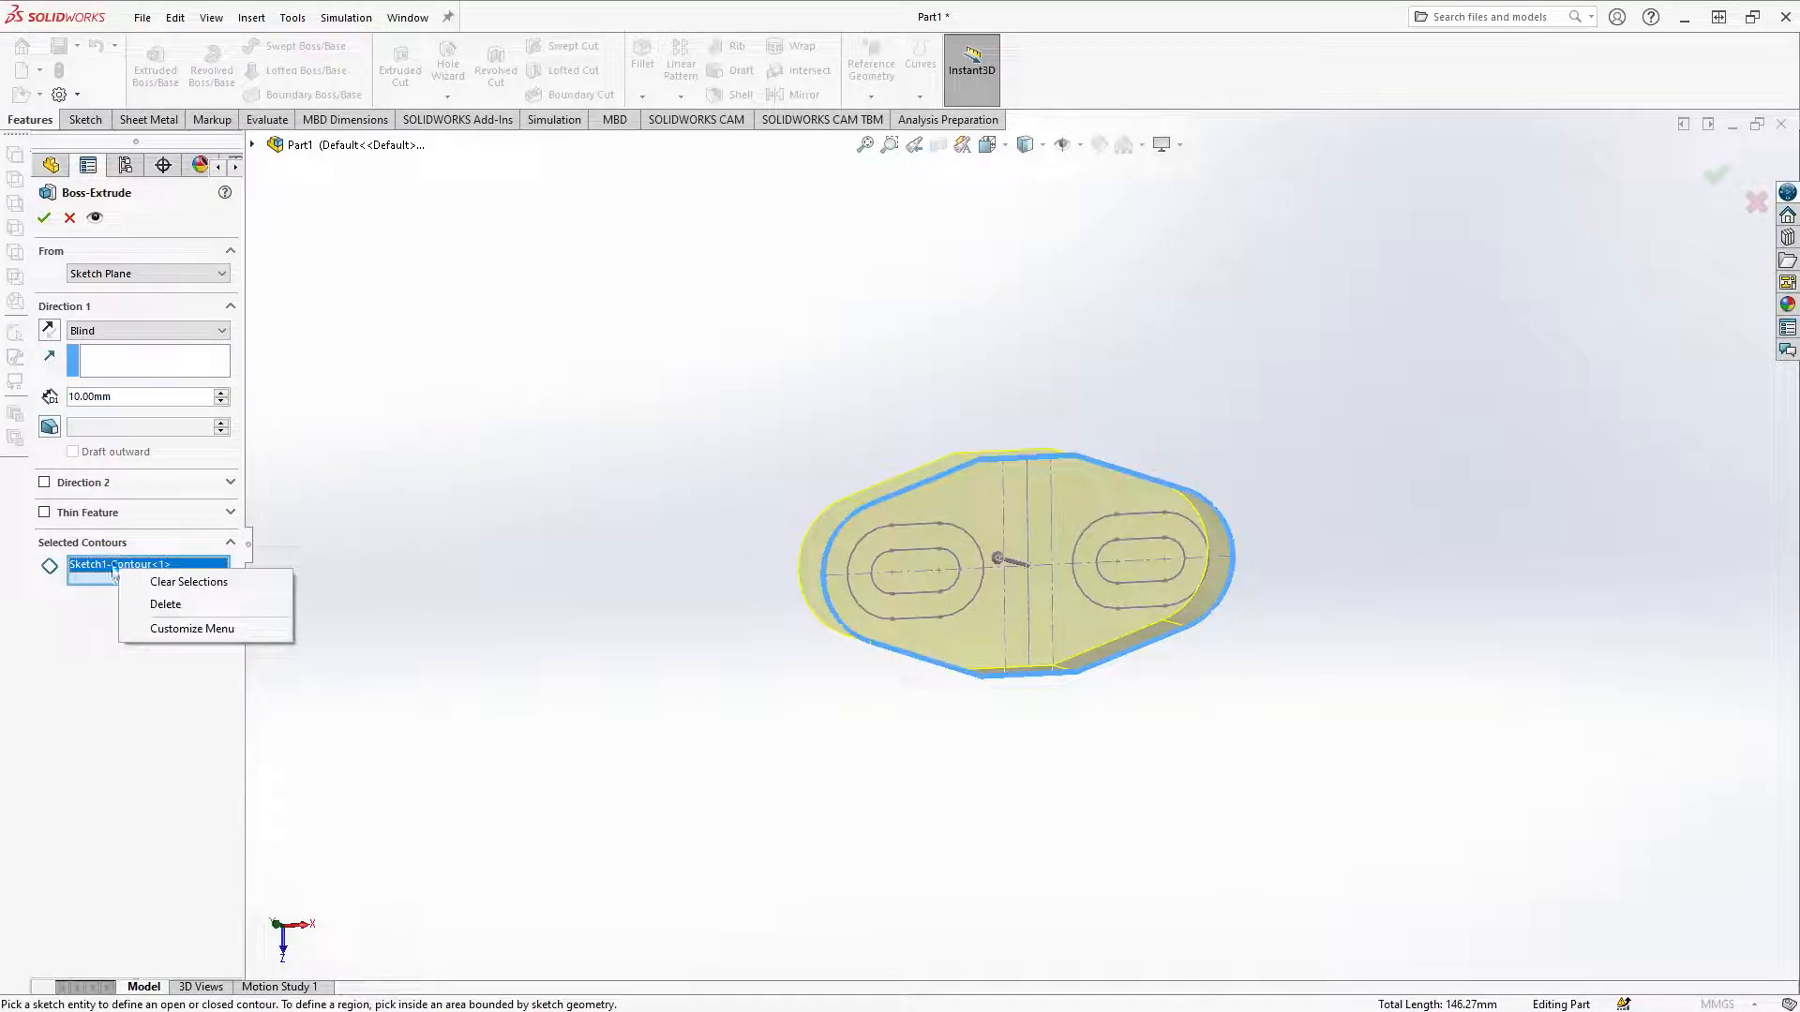
{"action": "left_click", "coordinate": [165, 604]}
{"action": "left_click", "coordinate": [945, 645]}
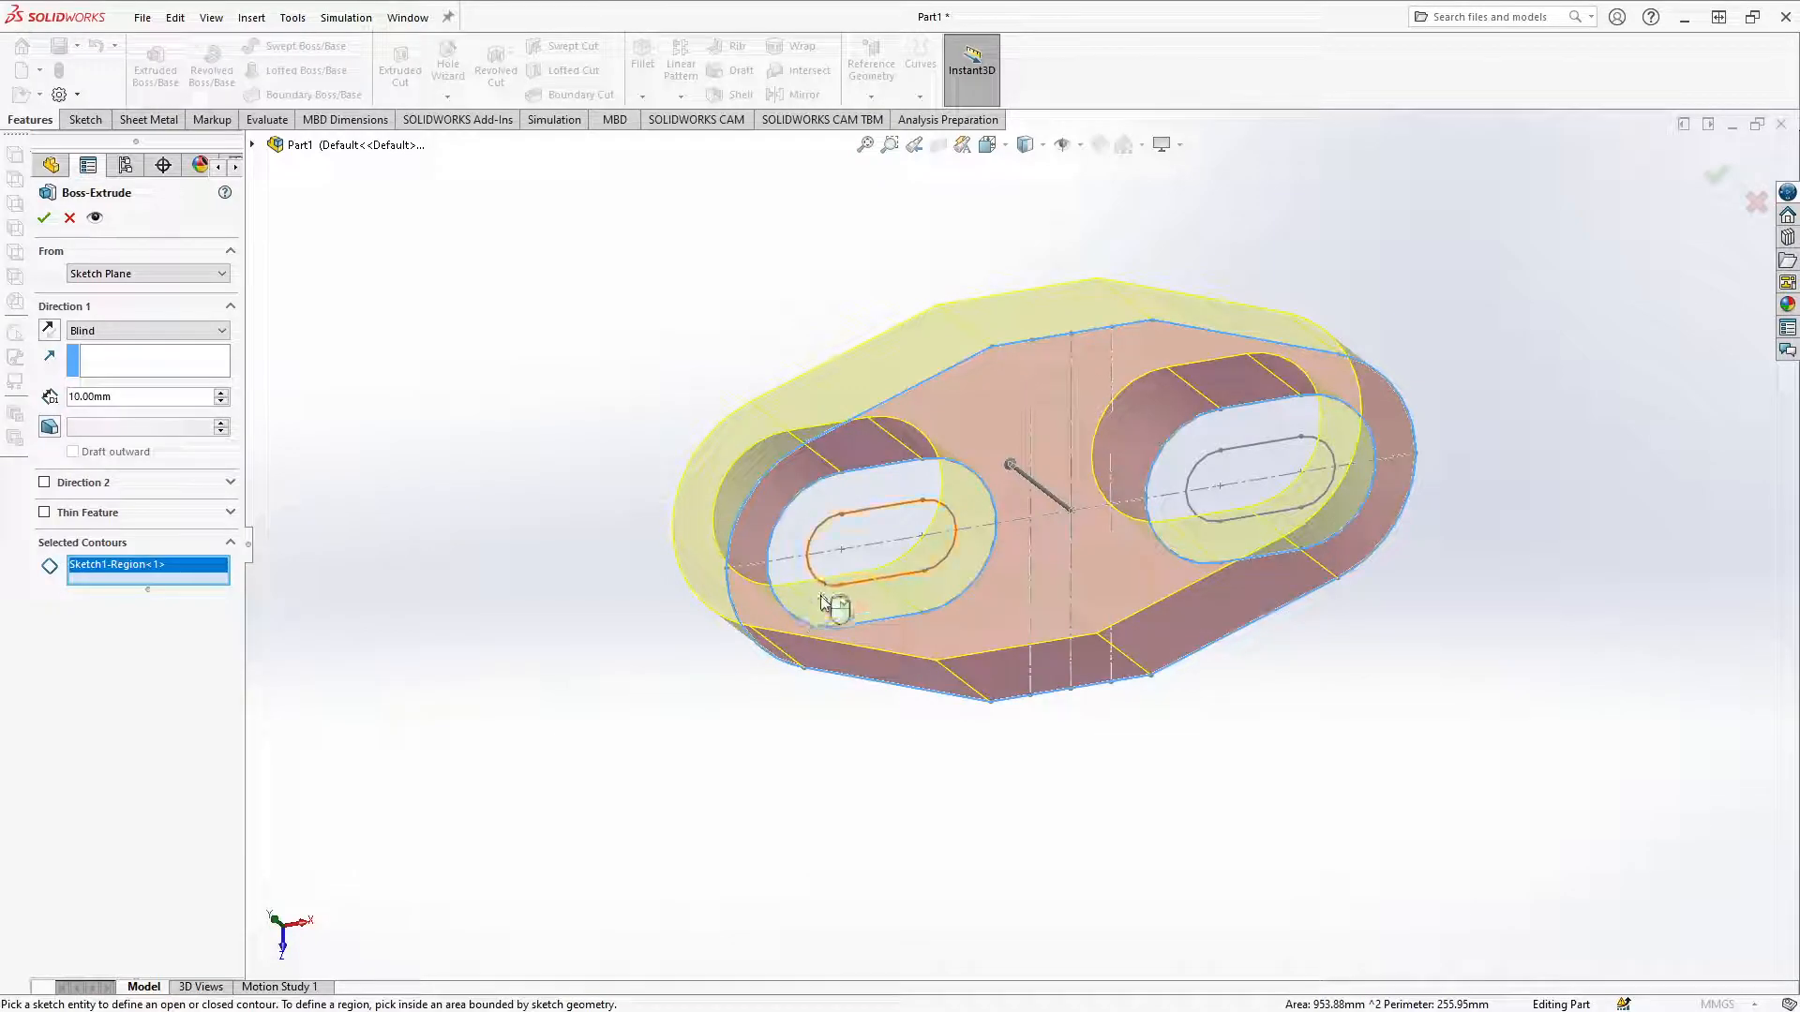
{"action": "left_click", "coordinate": [823, 626]}
{"action": "middle_click_drag", "start_coordinate": [650, 452], "coordinate": [608, 317]}
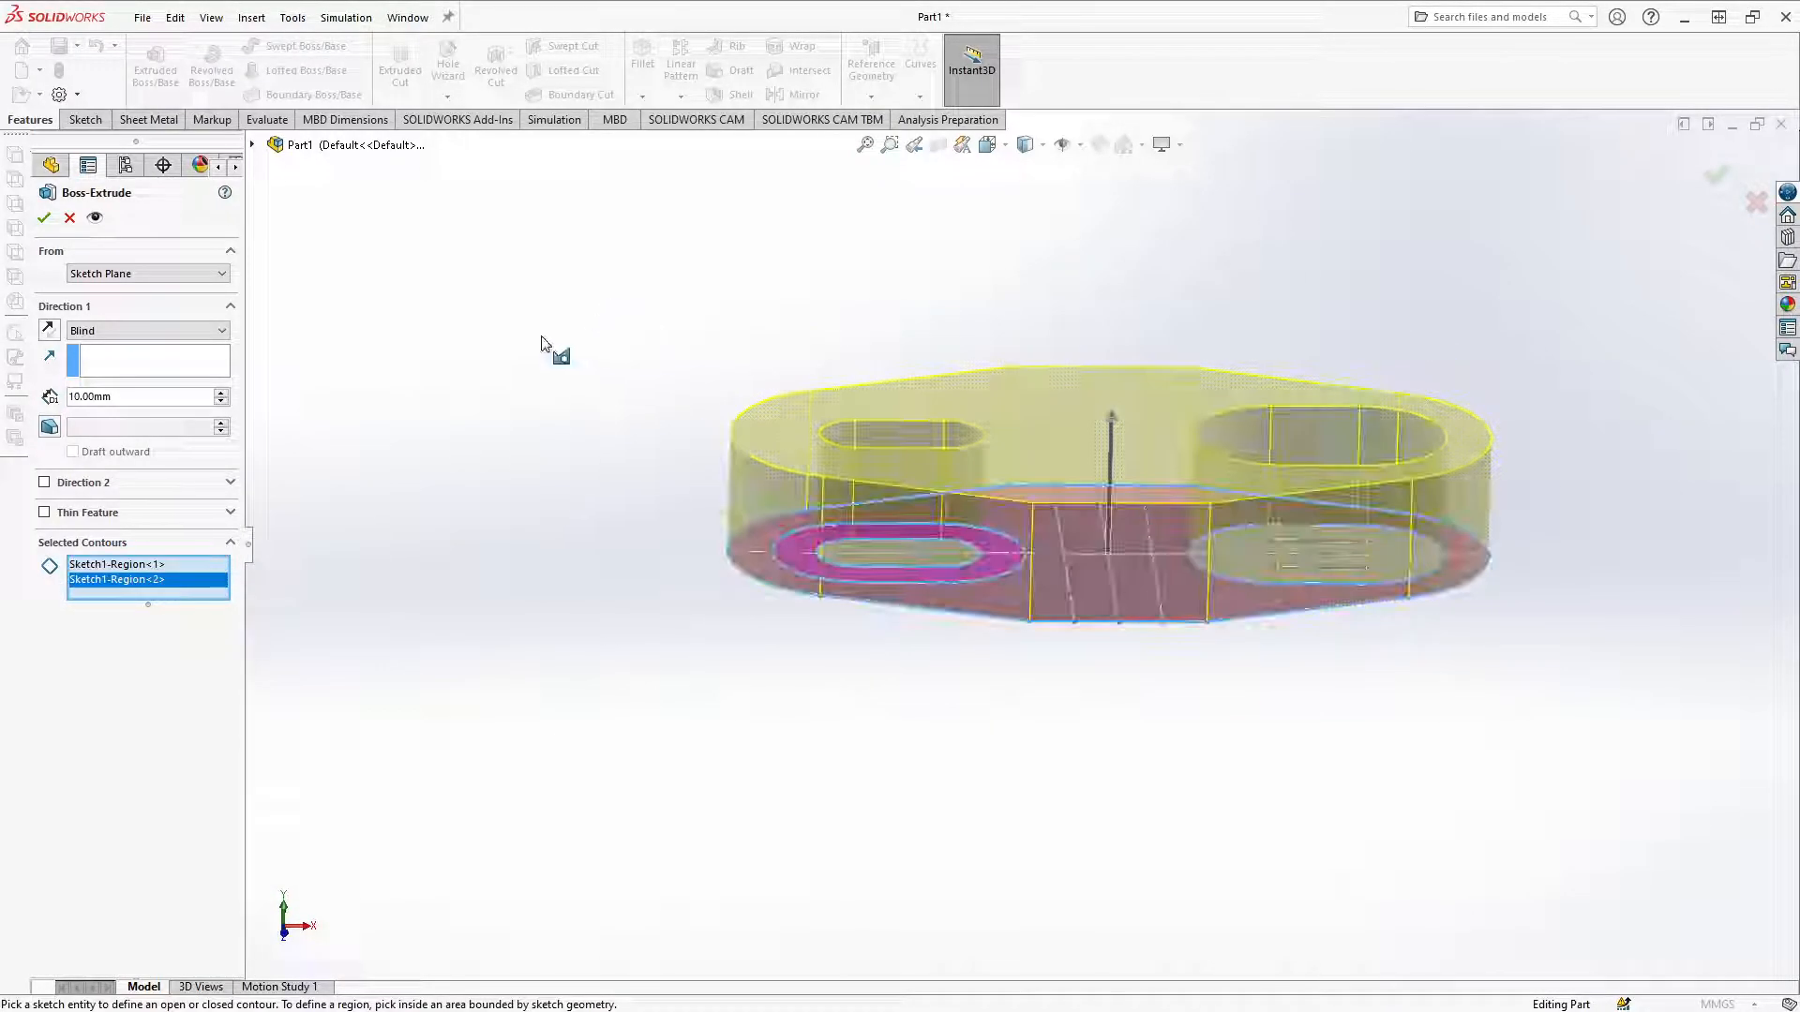
Step: Set the blind extrusion depth to 4 mm and complete the extrusion
{"action": "left_click", "coordinate": [143, 404]}
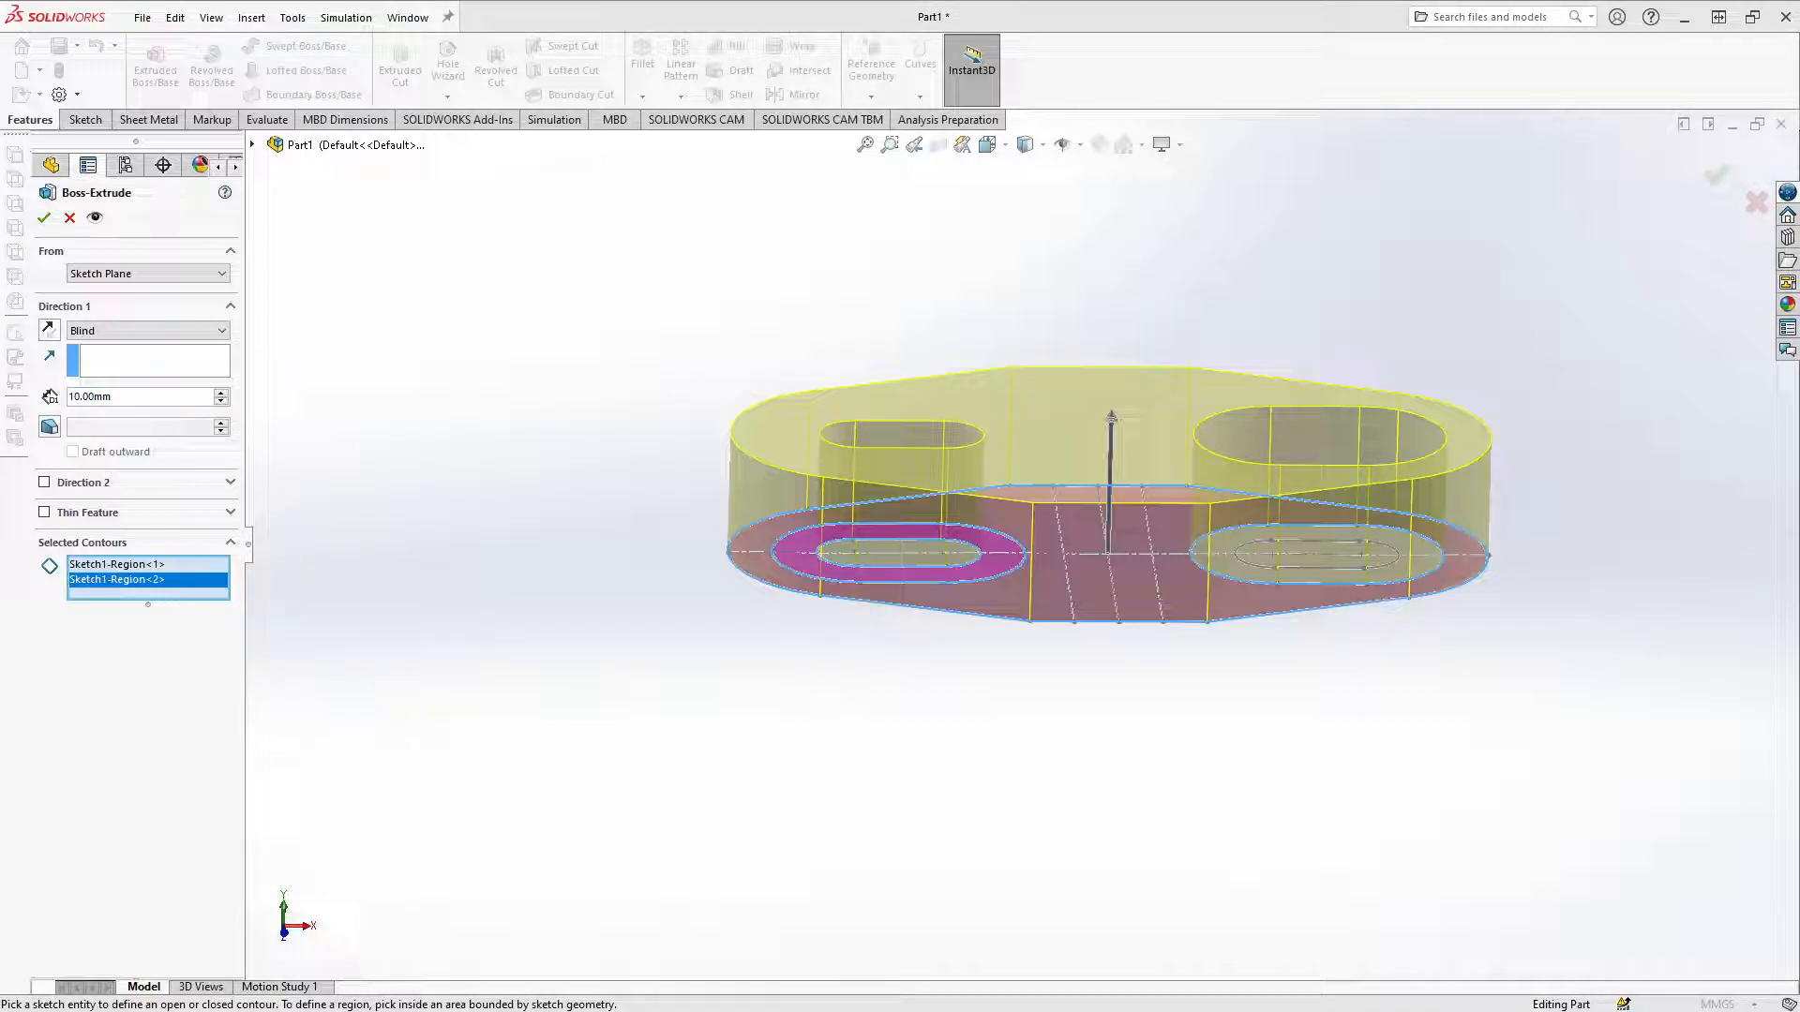
{"action": "left_click_drag", "start_coordinate": [132, 401], "coordinate": [13, 403]}
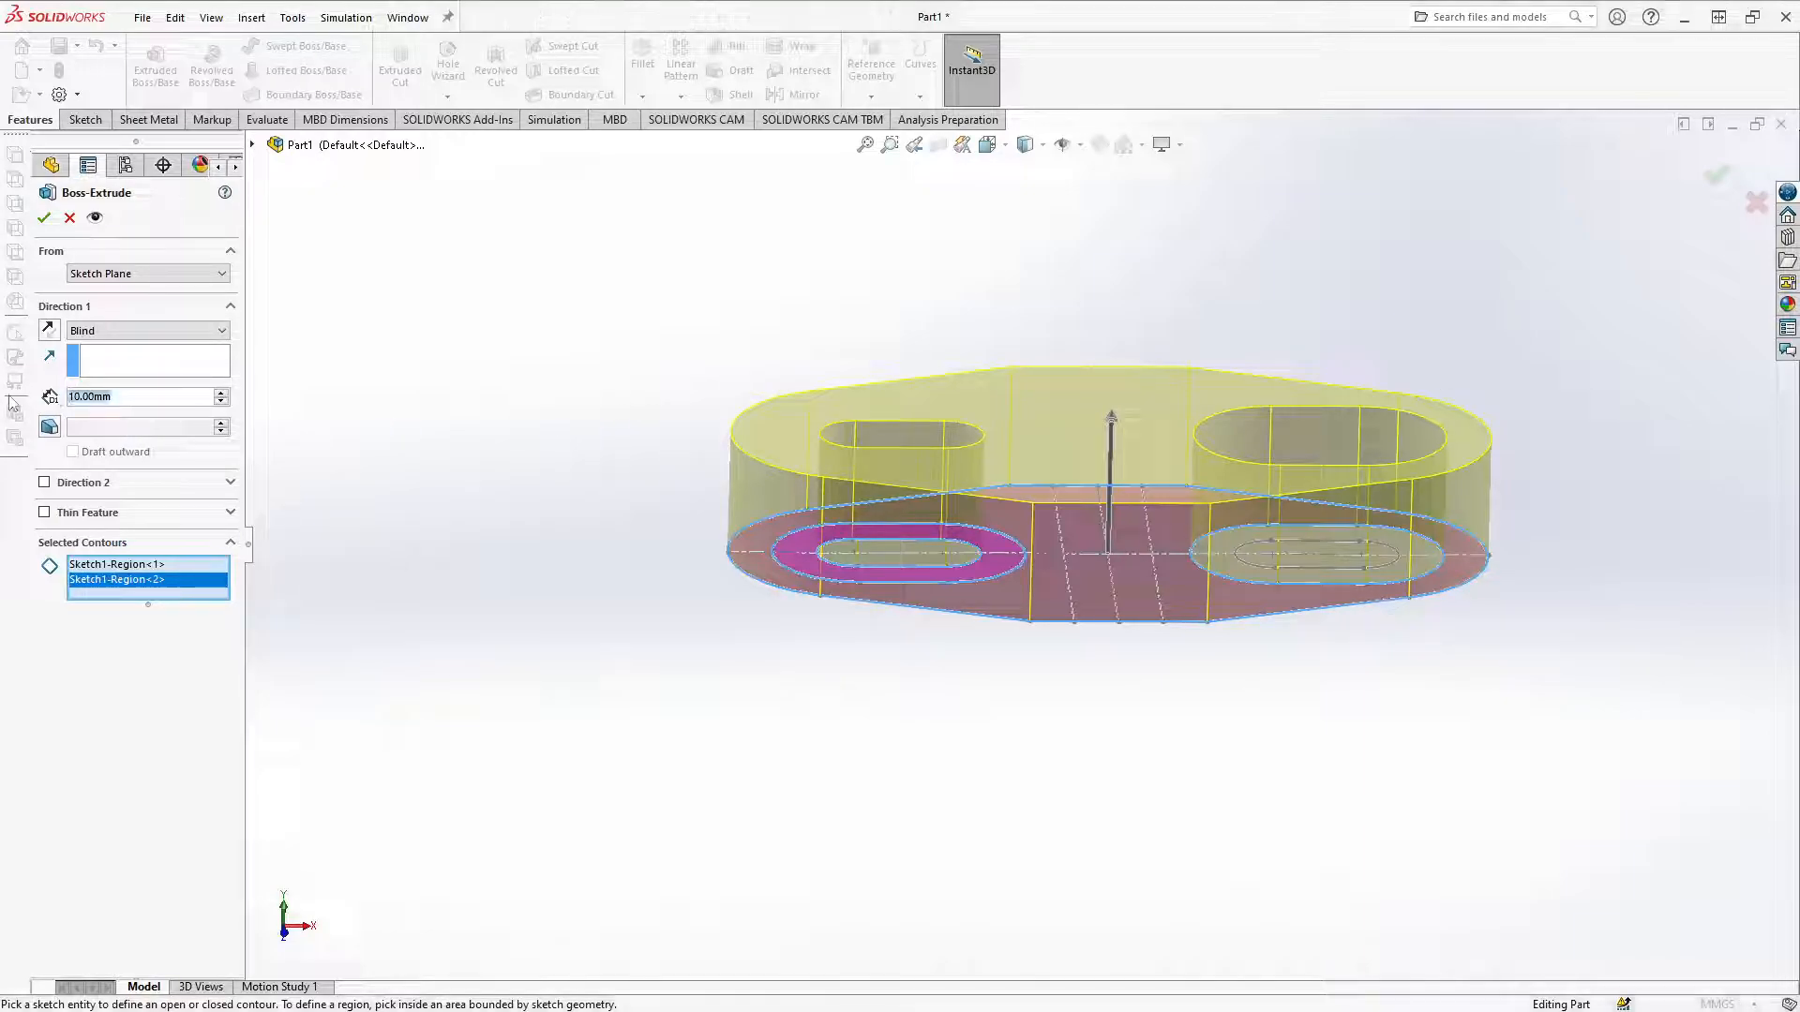
{"action": "type", "text": "3"}
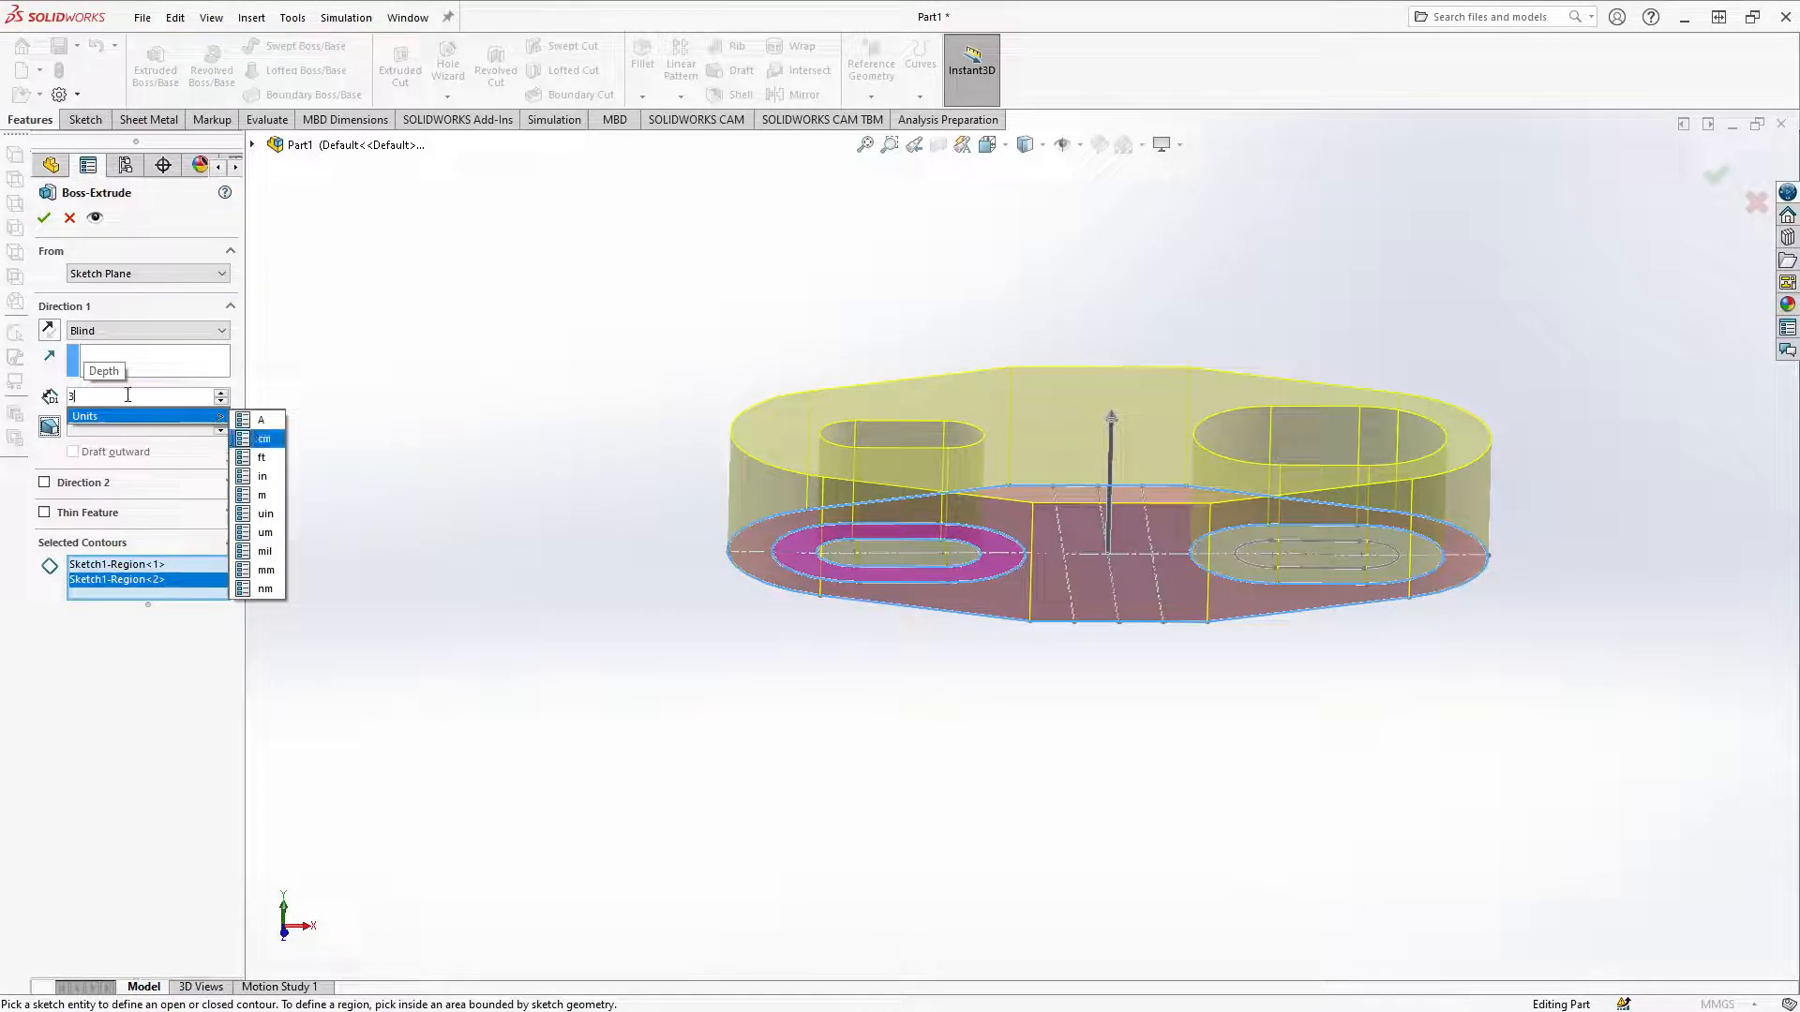
{"action": "key", "text": "Return"}
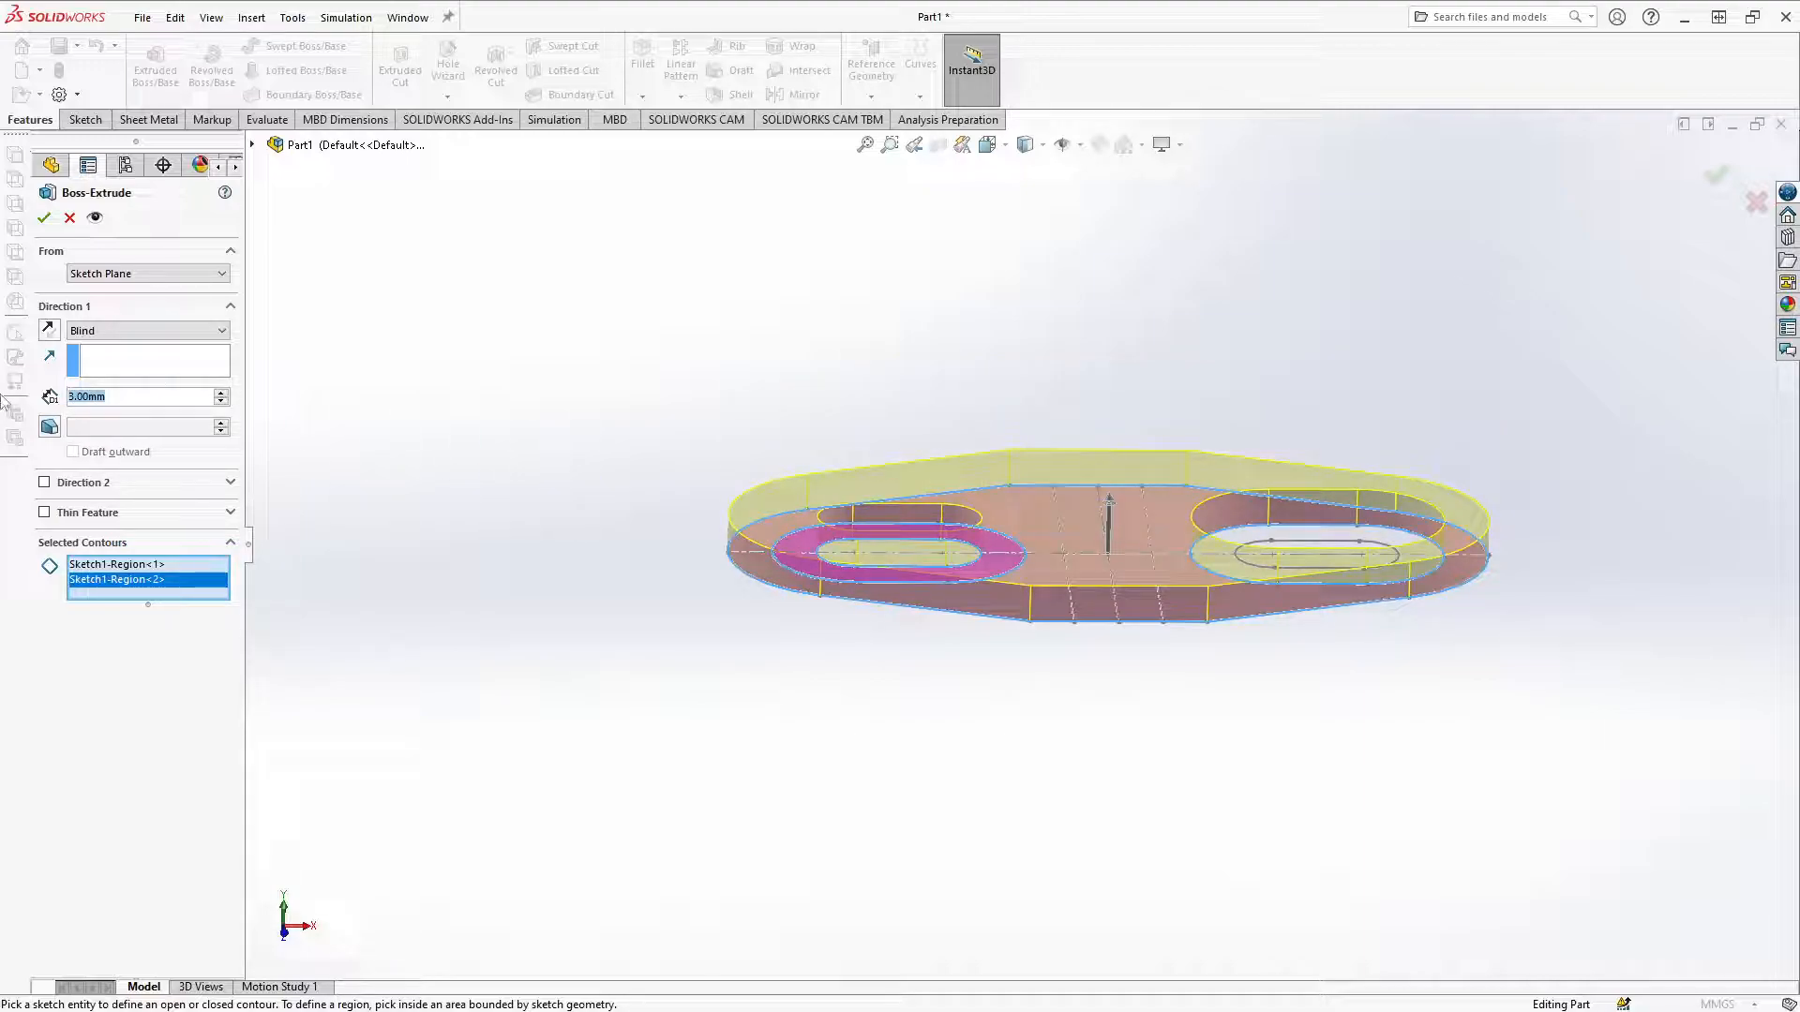
{"action": "type", "text": "4"}
{"action": "key", "text": "Return"}
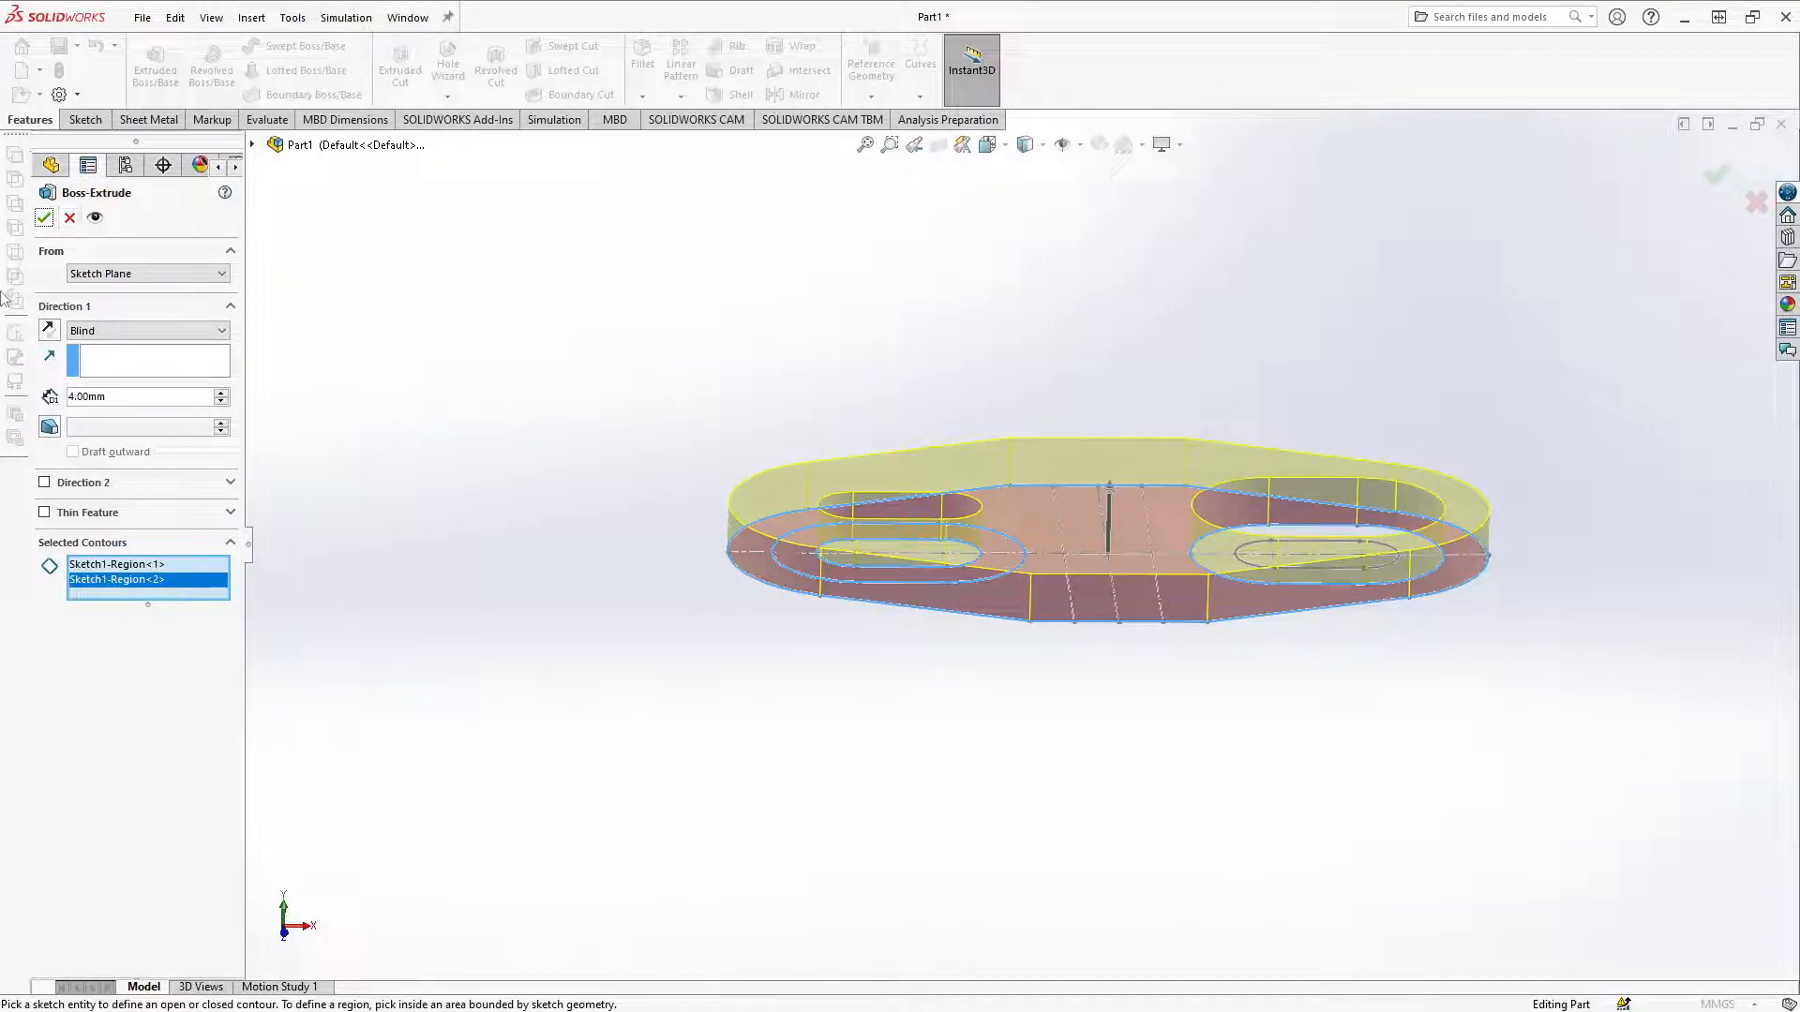
{"action": "left_click", "coordinate": [42, 221]}
Step: Start a new sketch on the plate's top face and show Sketch1 from within Boss-Extrude1
{"action": "middle_click_drag", "start_coordinate": [623, 385], "coordinate": [628, 611]}
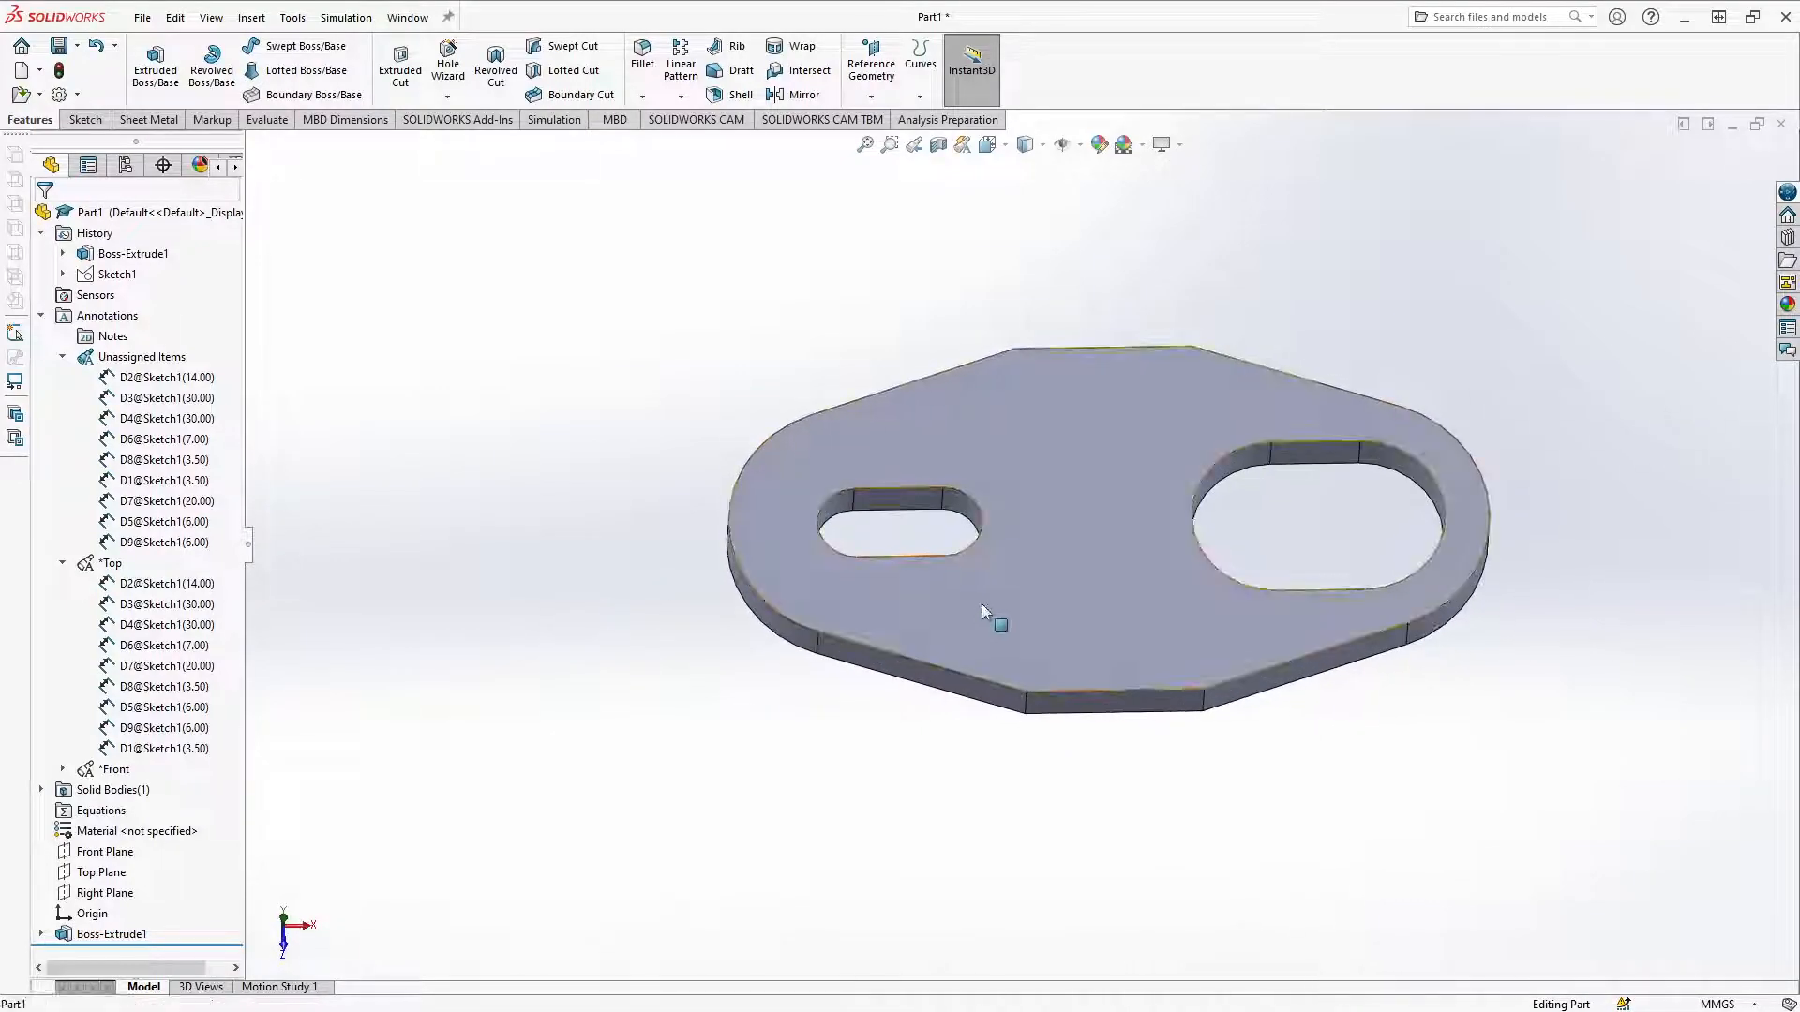
{"action": "left_click", "coordinate": [982, 604]}
{"action": "left_click", "coordinate": [1036, 548]}
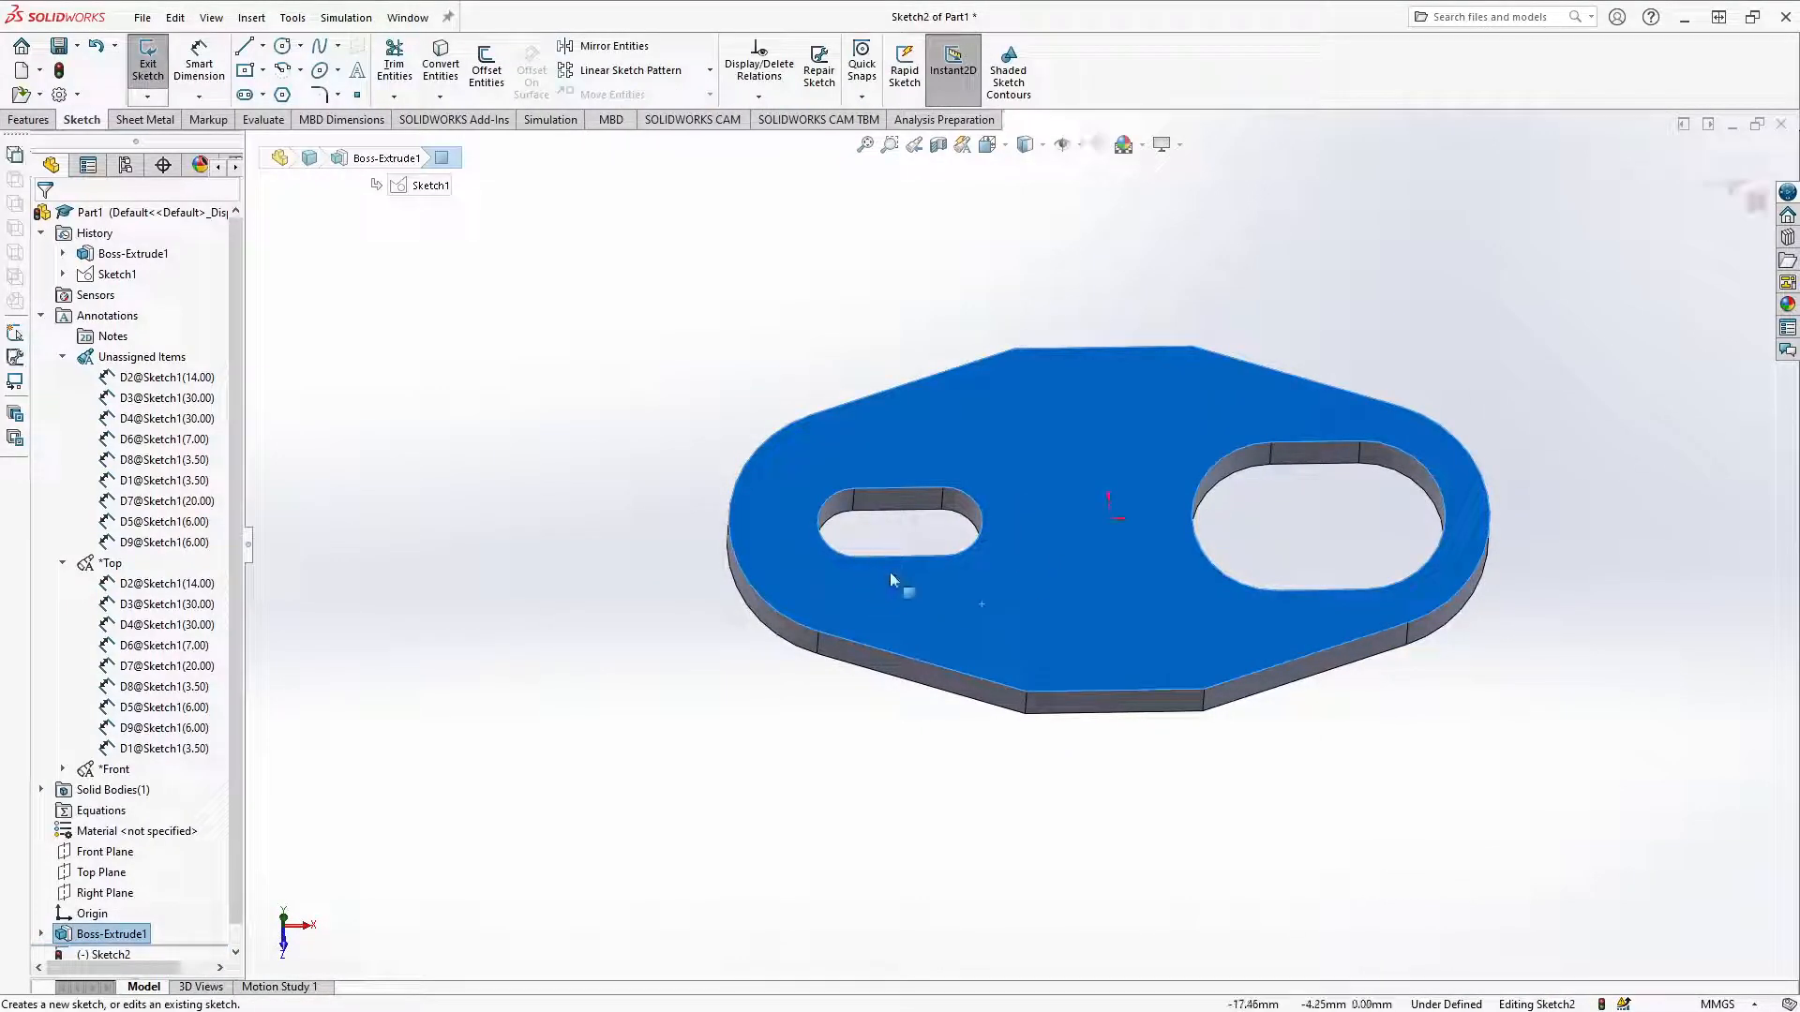
{"action": "scroll", "coordinate": [230, 815], "scroll_direction": "down", "scroll_amount": 1}
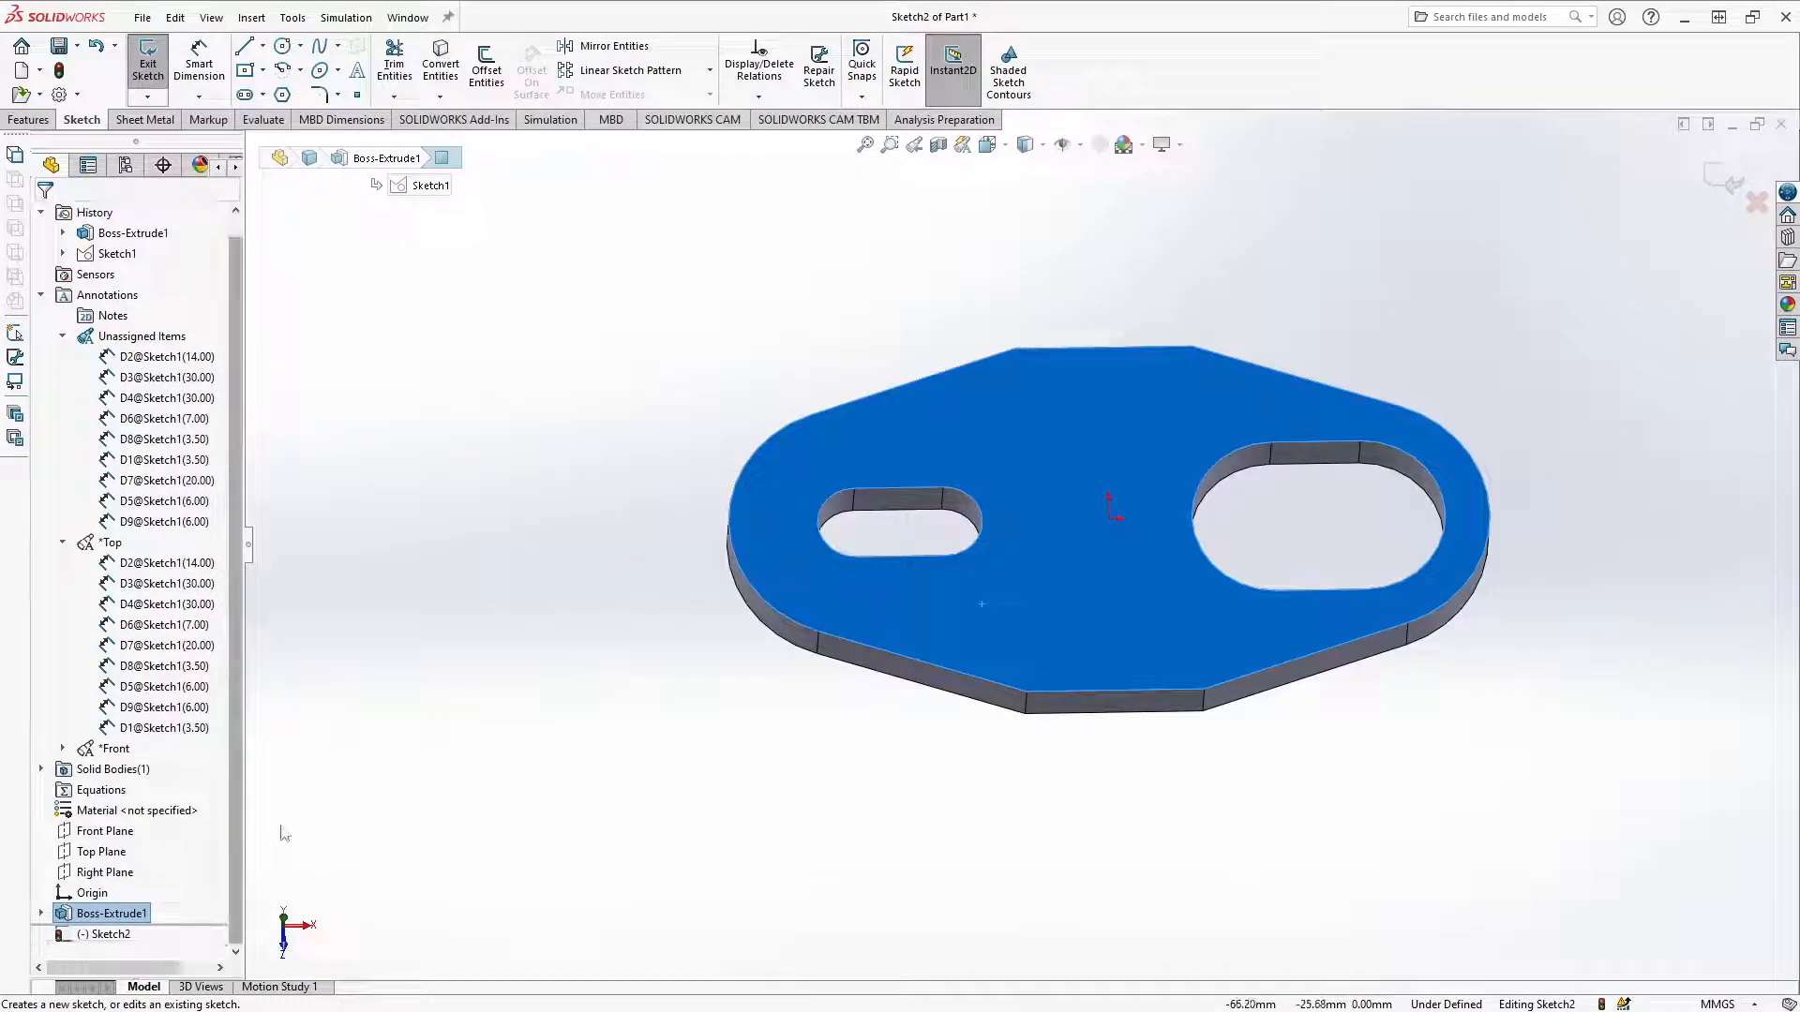
{"action": "left_click", "coordinate": [41, 913]}
{"action": "left_click", "coordinate": [102, 935]}
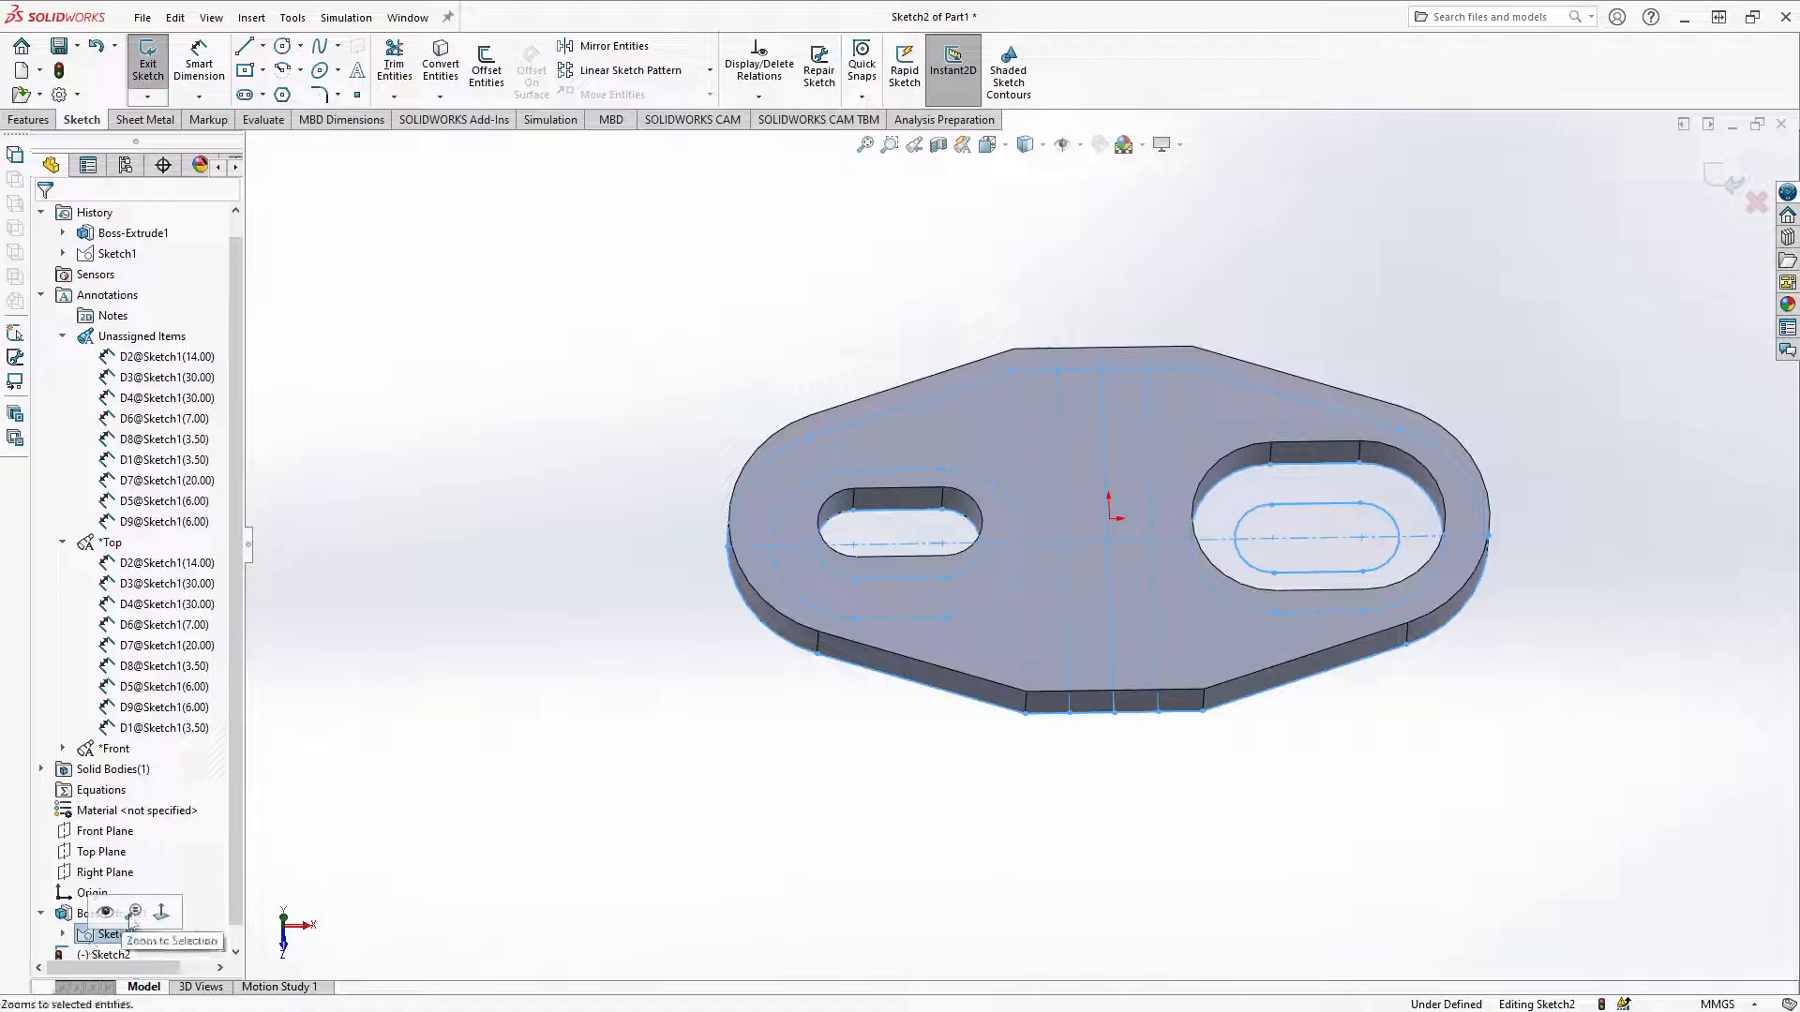
{"action": "left_click", "coordinate": [104, 914]}
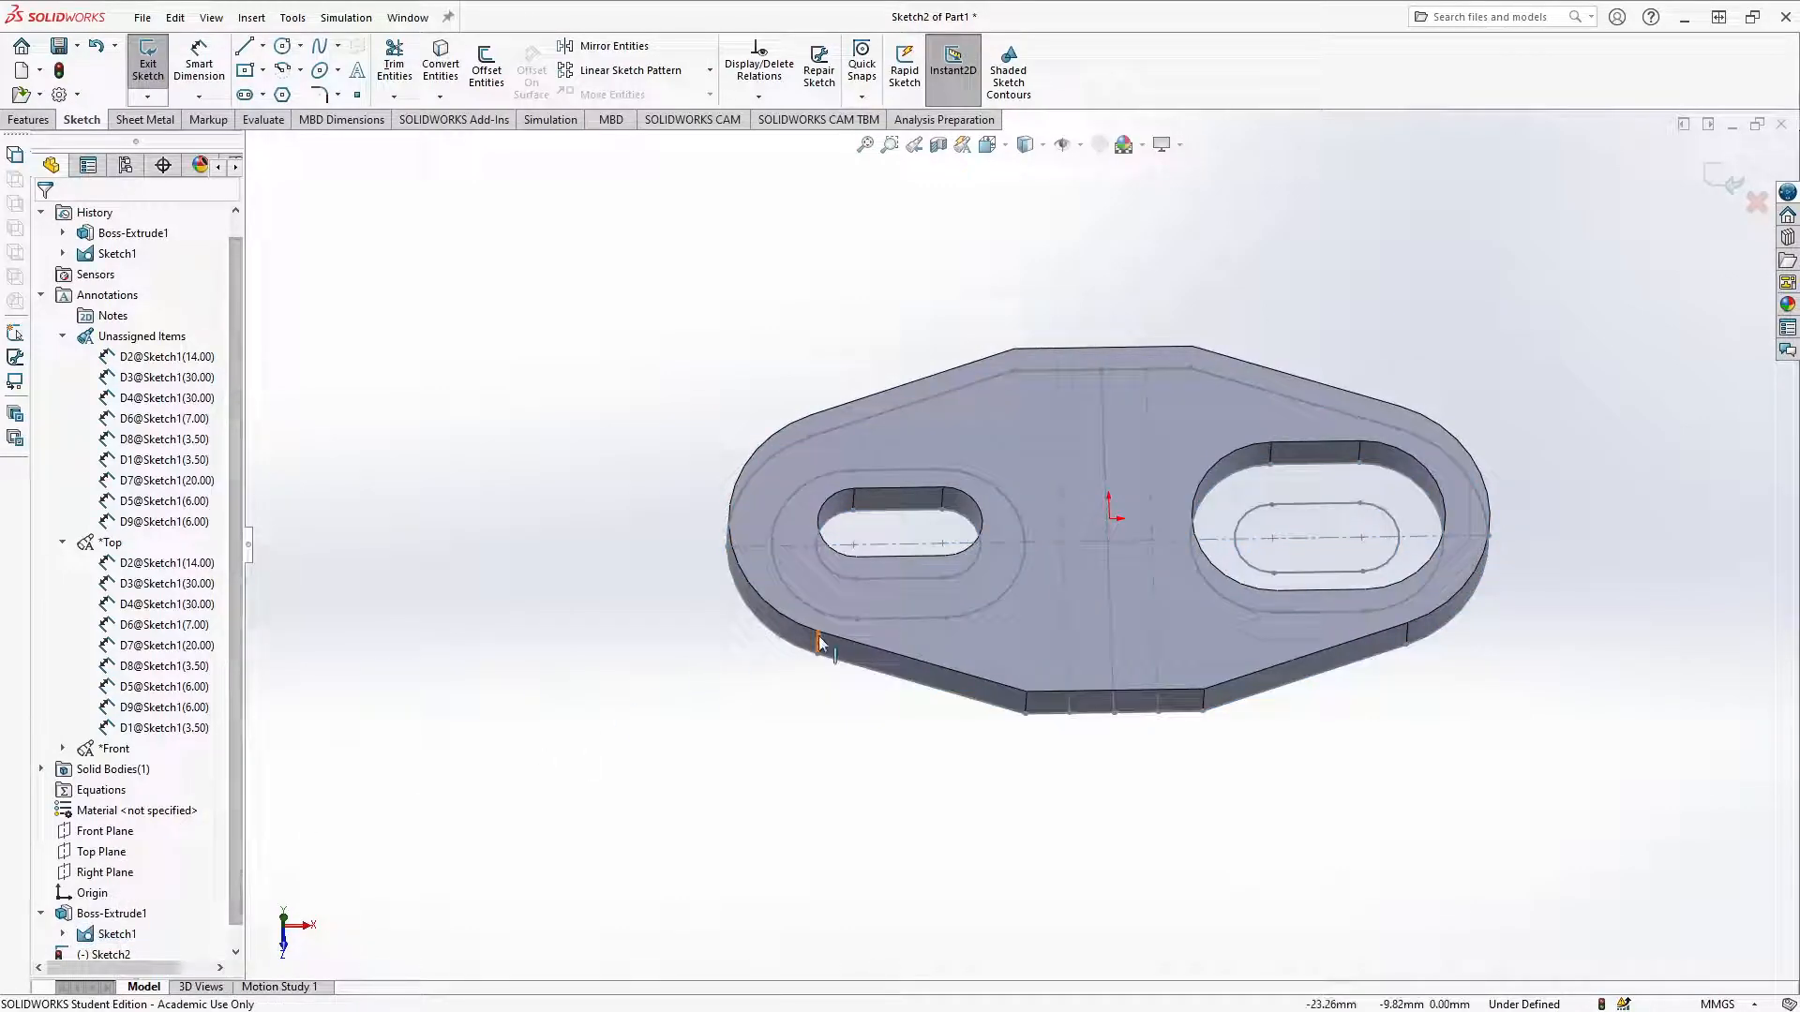
Step: Try selecting the Sketch1 recess outlines around both slots for the new sketch, and exit the sketch
{"action": "left_click", "coordinate": [892, 617]}
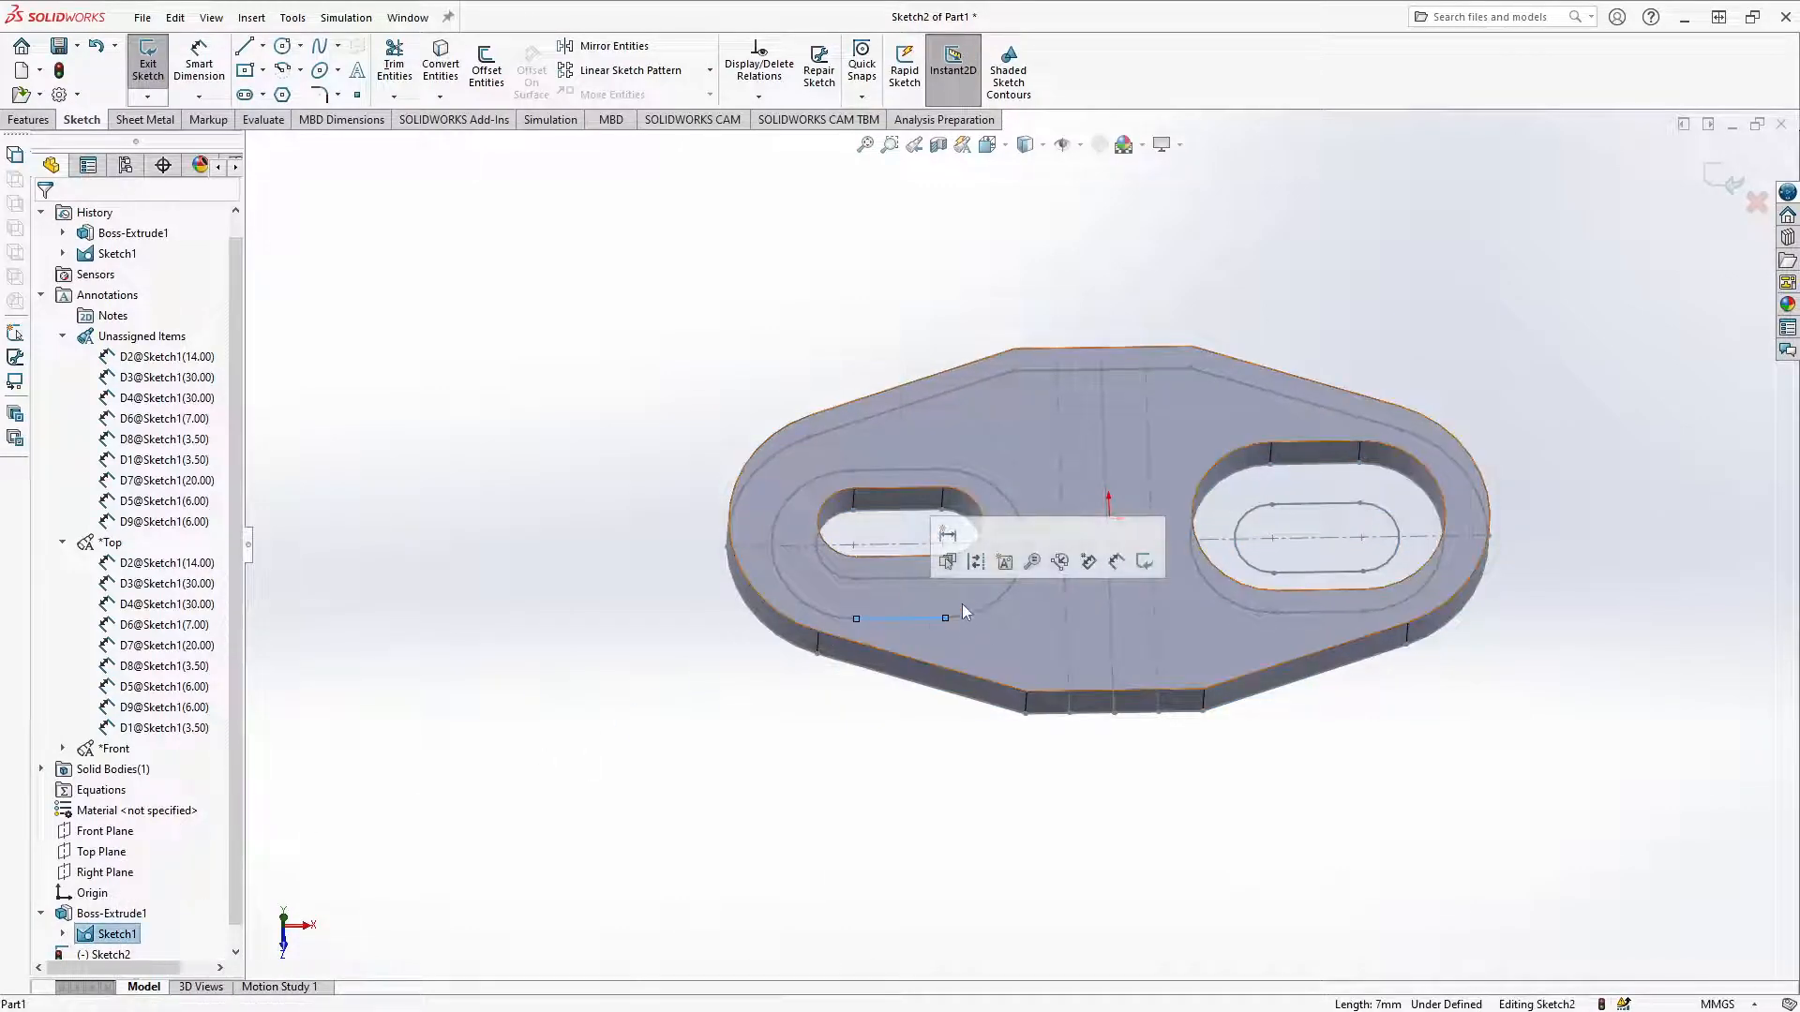
{"action": "left_click", "coordinate": [908, 473], "text": "ctrl"}
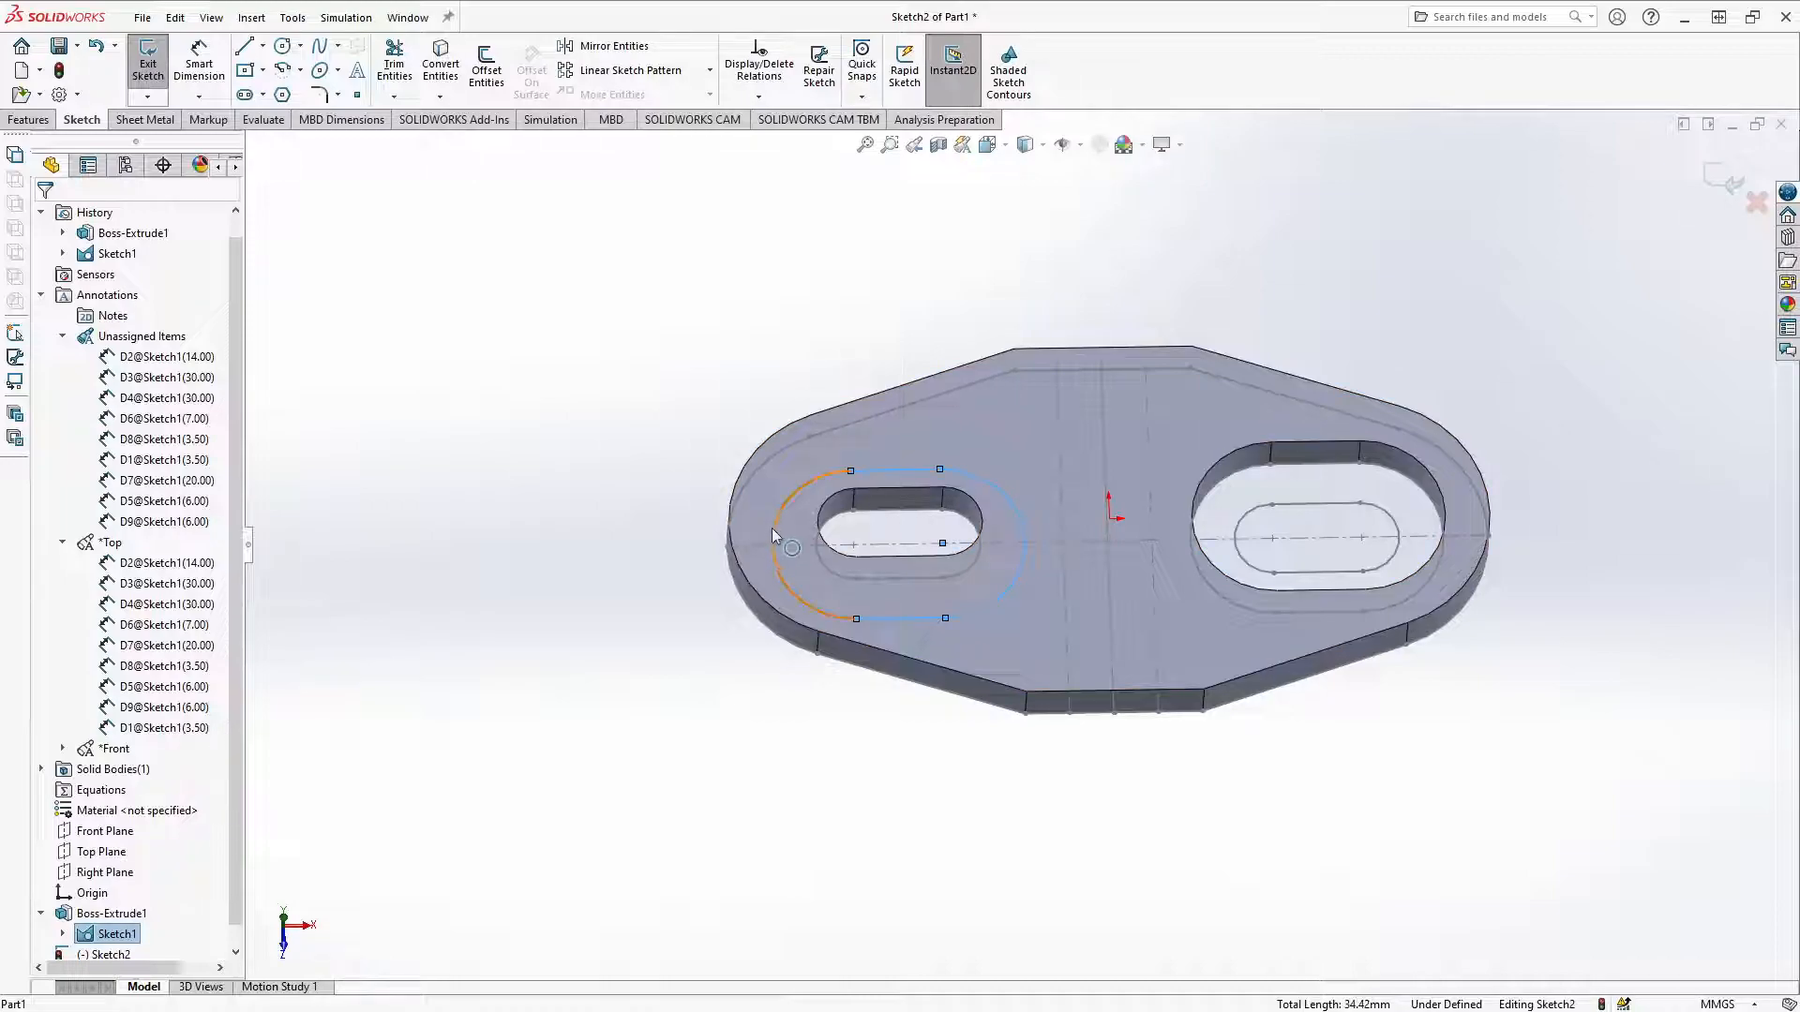
{"action": "left_click", "coordinate": [1280, 611], "text": "ctrl"}
{"action": "left_click", "coordinate": [1226, 594], "text": "ctrl"}
{"action": "key", "text": "ctrl+8"}
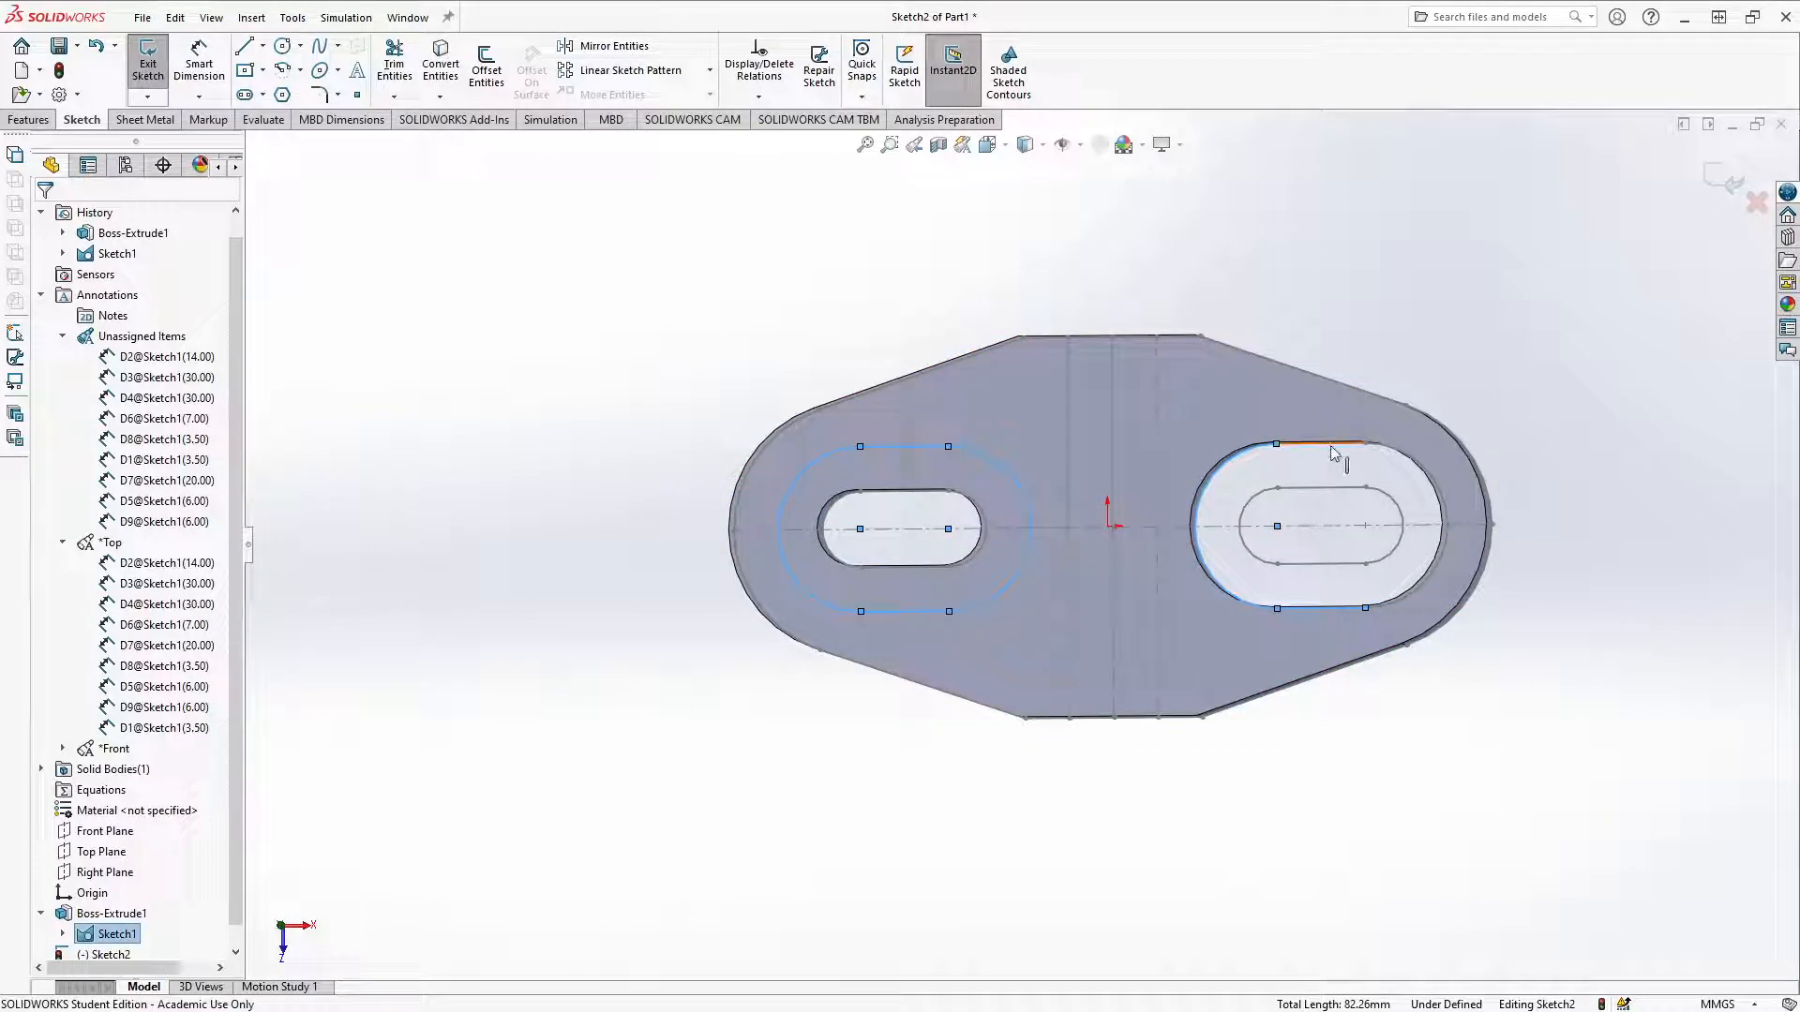
{"action": "left_click", "coordinate": [148, 61]}
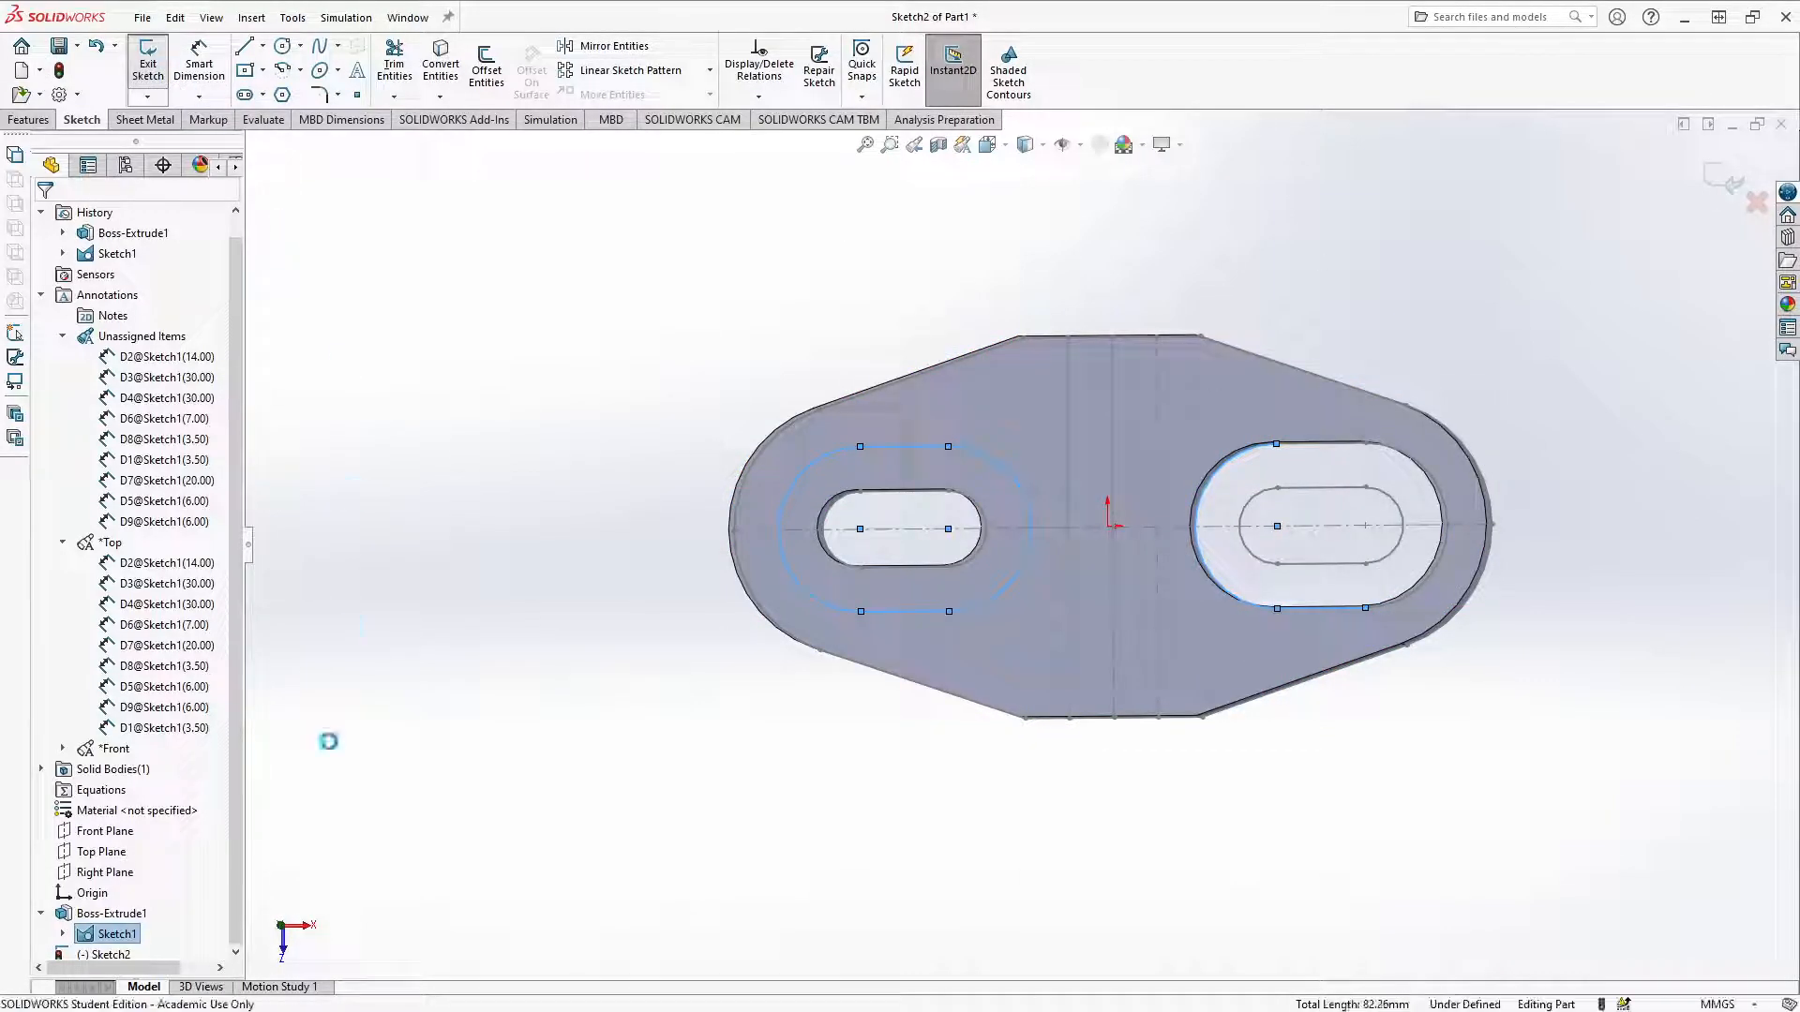
Step: Edit Boss-Extrude1 to add the ring region around the right slot to its selected contours
{"action": "left_click", "coordinate": [119, 911]}
{"action": "double_click", "coordinate": [115, 934]}
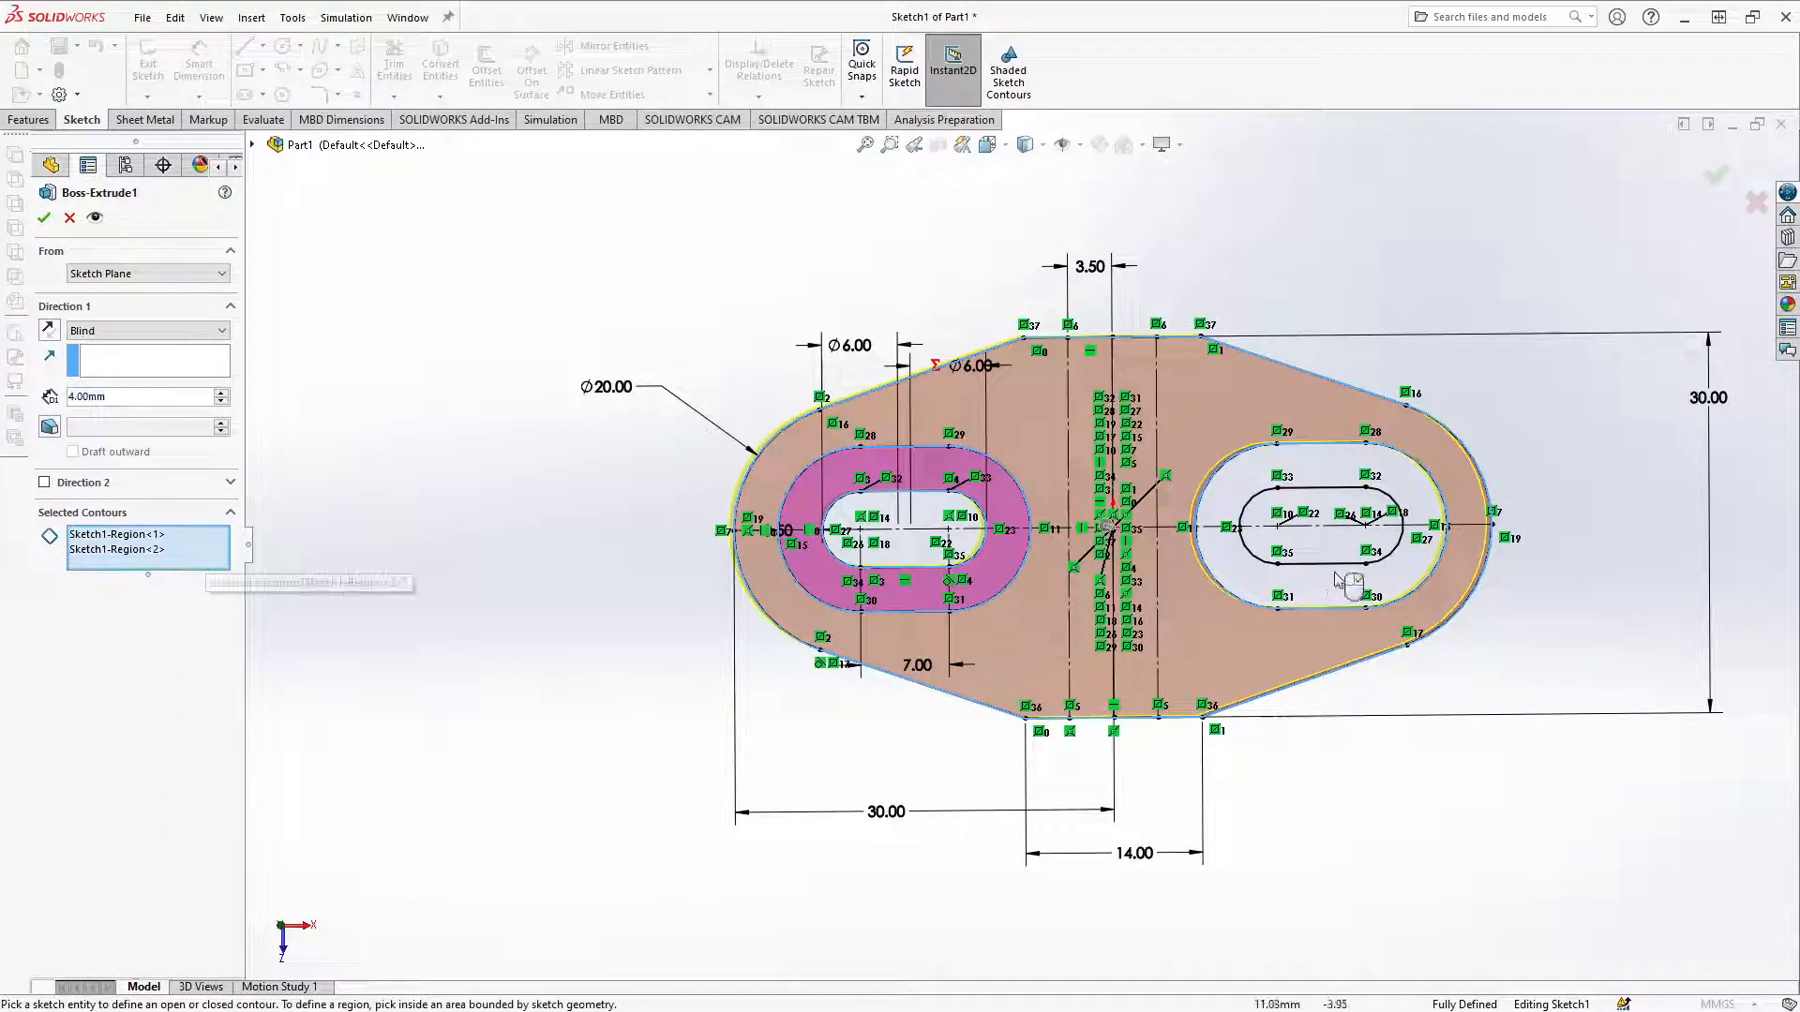
{"action": "left_click", "coordinate": [1313, 591]}
{"action": "left_click", "coordinate": [44, 218]}
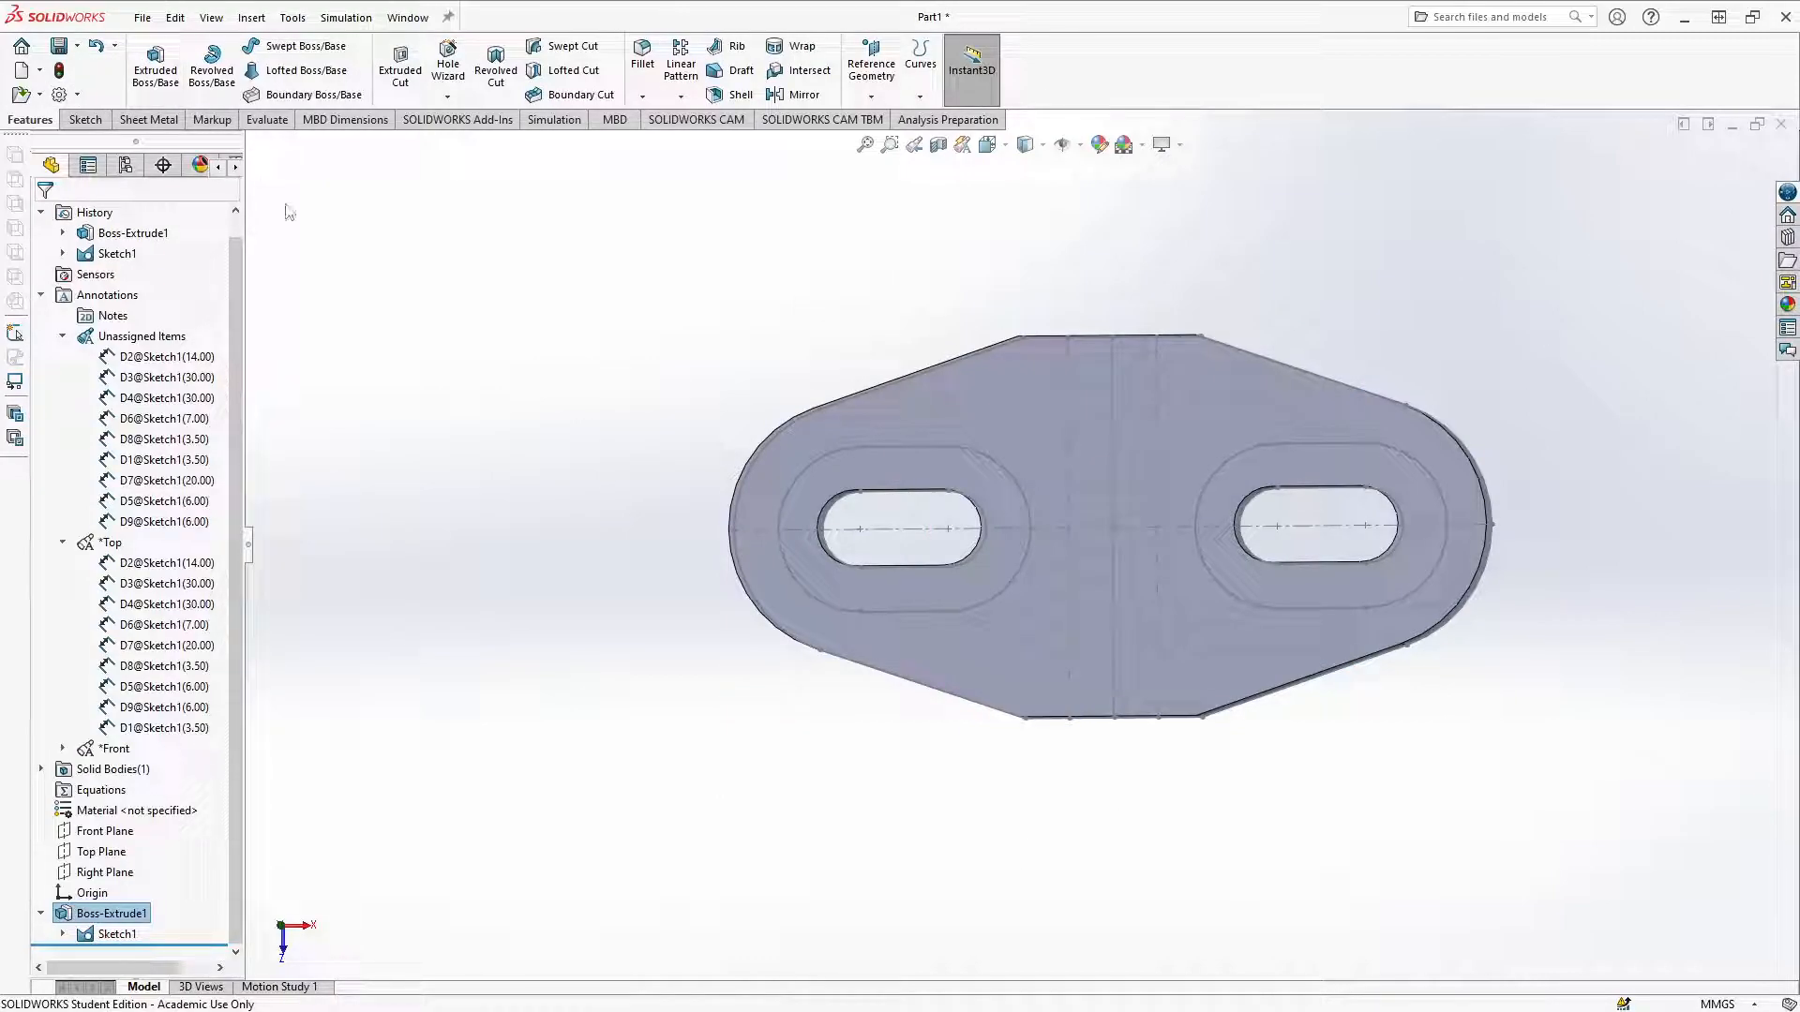
Step: Start a new sketch on the top face of the 4 mm plate
{"action": "left_click", "coordinate": [1033, 420]}
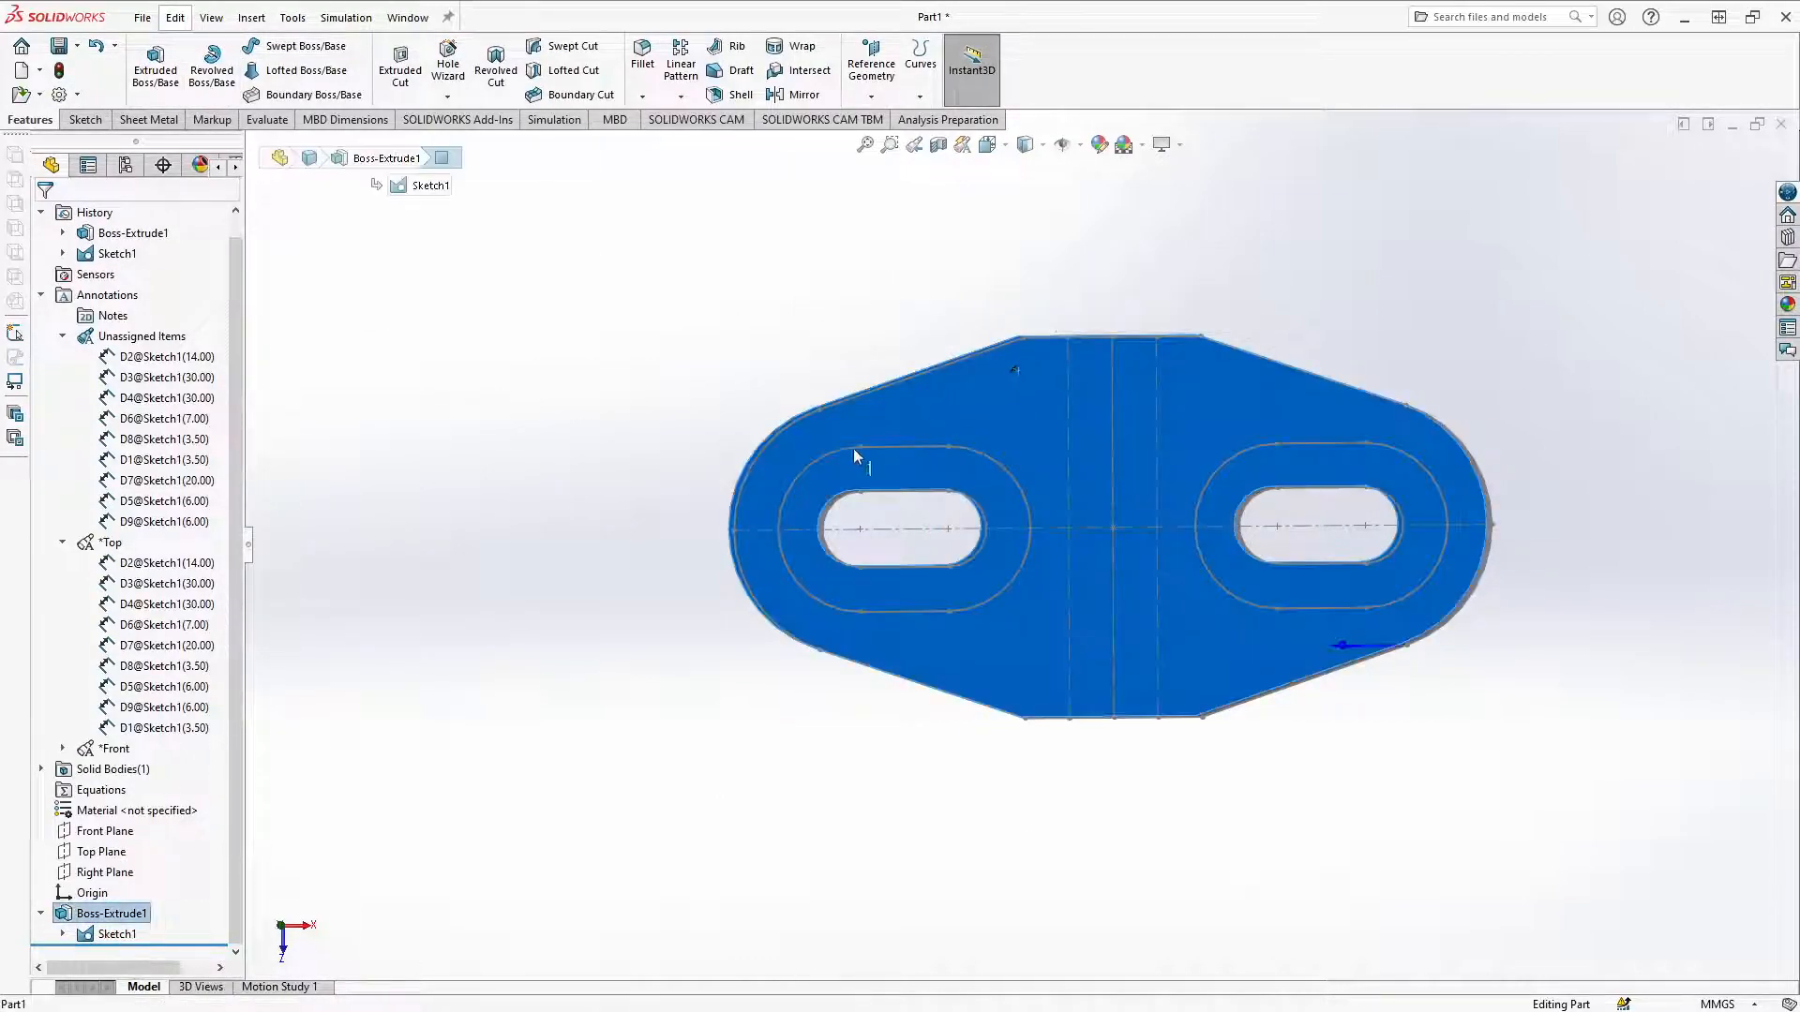
{"action": "right_click", "coordinate": [1057, 343]}
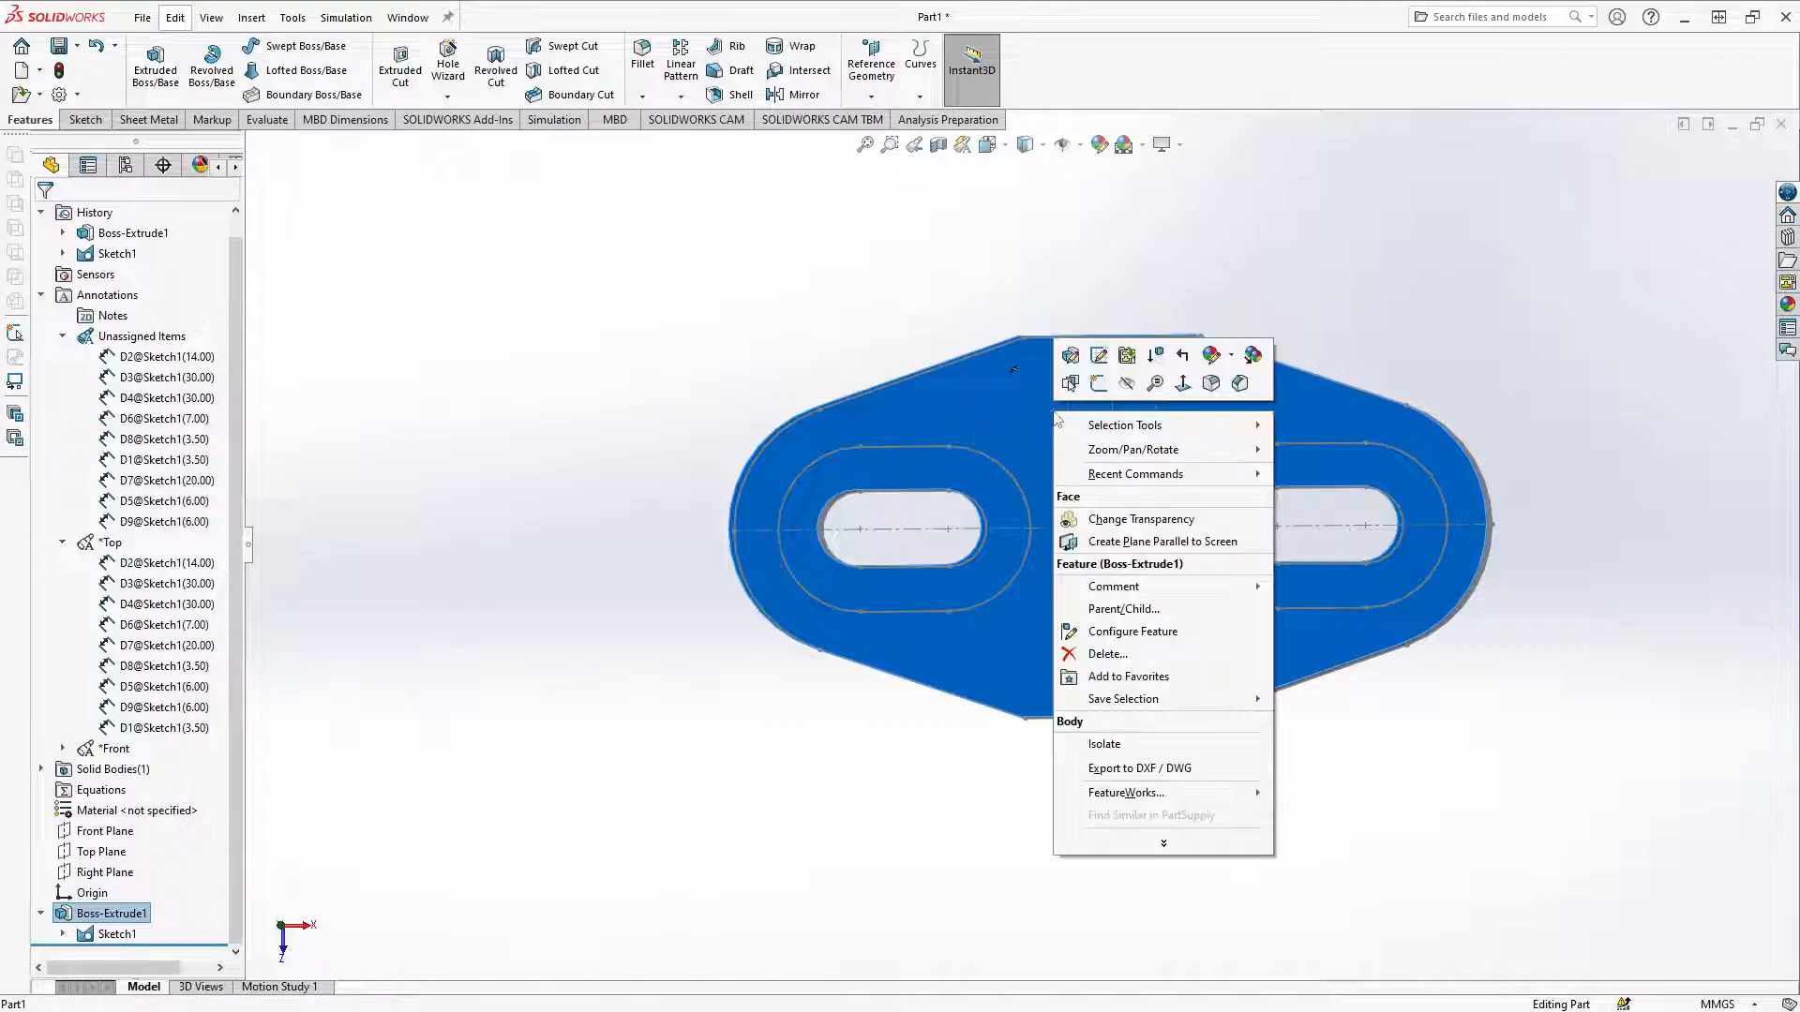
{"action": "left_click", "coordinate": [1099, 385]}
Step: Convert the Sketch1 recess outlines around both slots into entities of the new sketch
{"action": "middle_click_drag", "start_coordinate": [530, 672], "coordinate": [523, 571]}
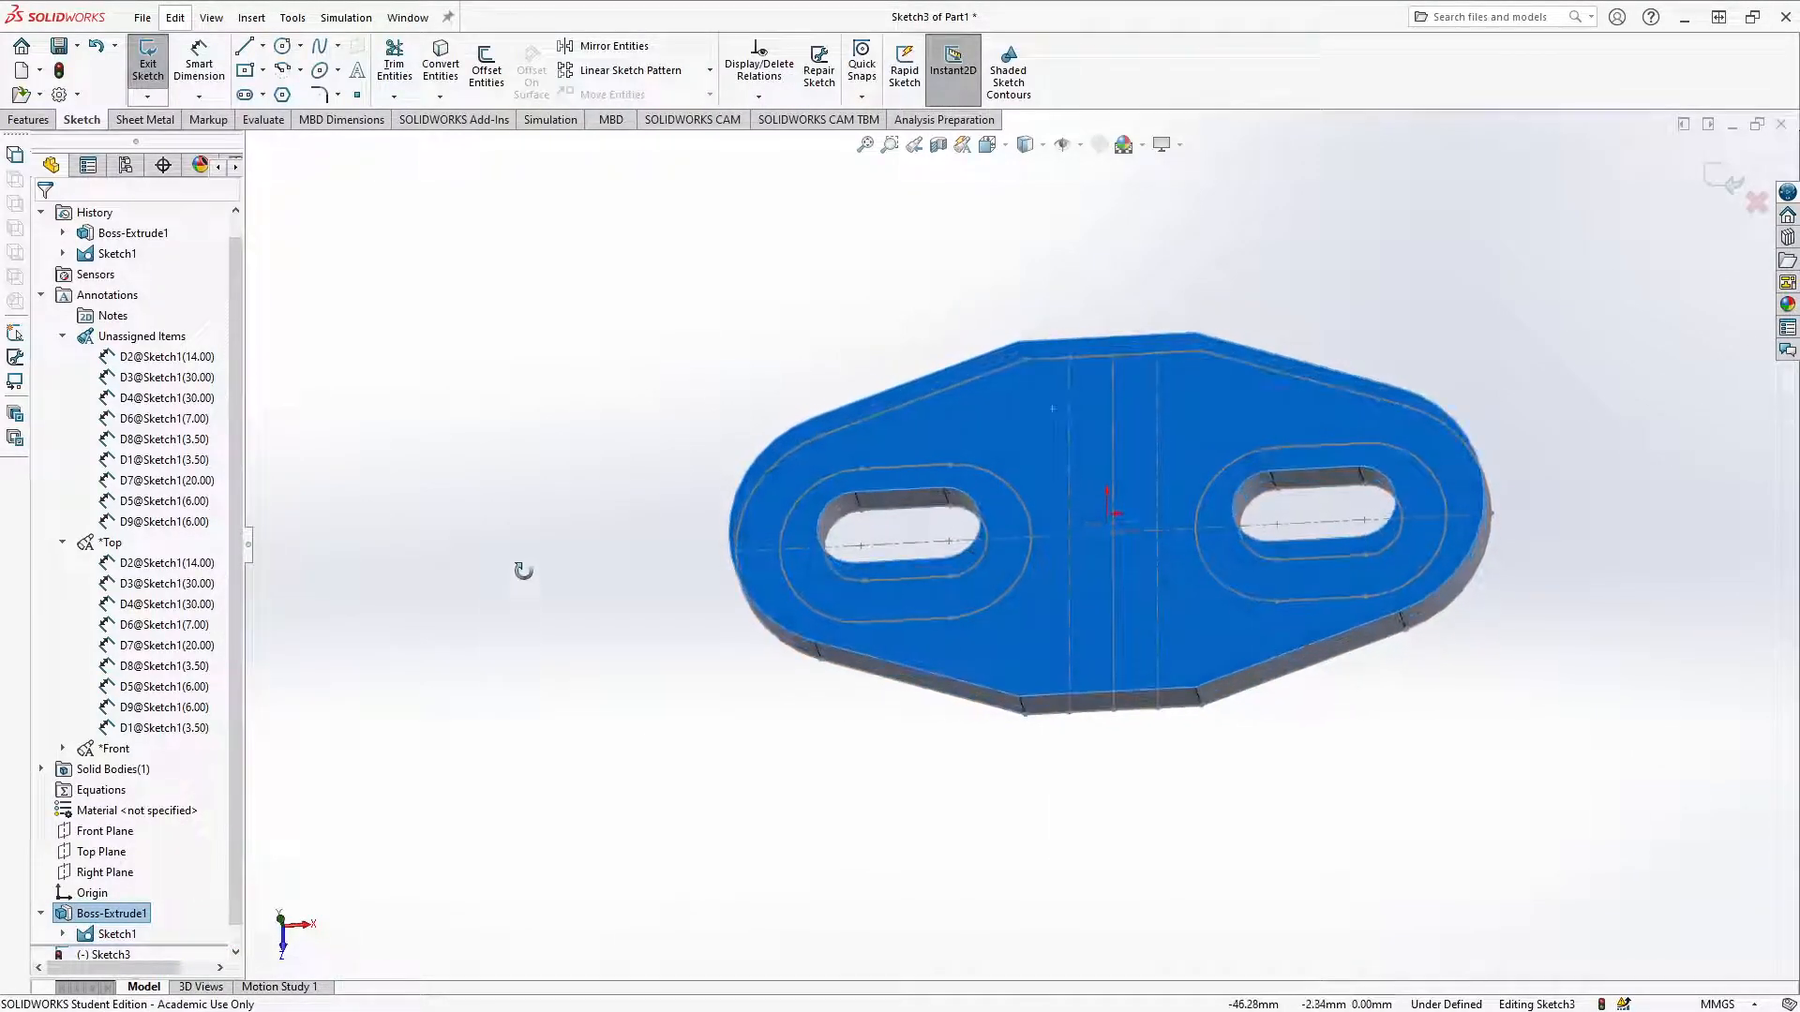
{"action": "scroll", "coordinate": [184, 975], "scroll_direction": "down", "scroll_amount": 1}
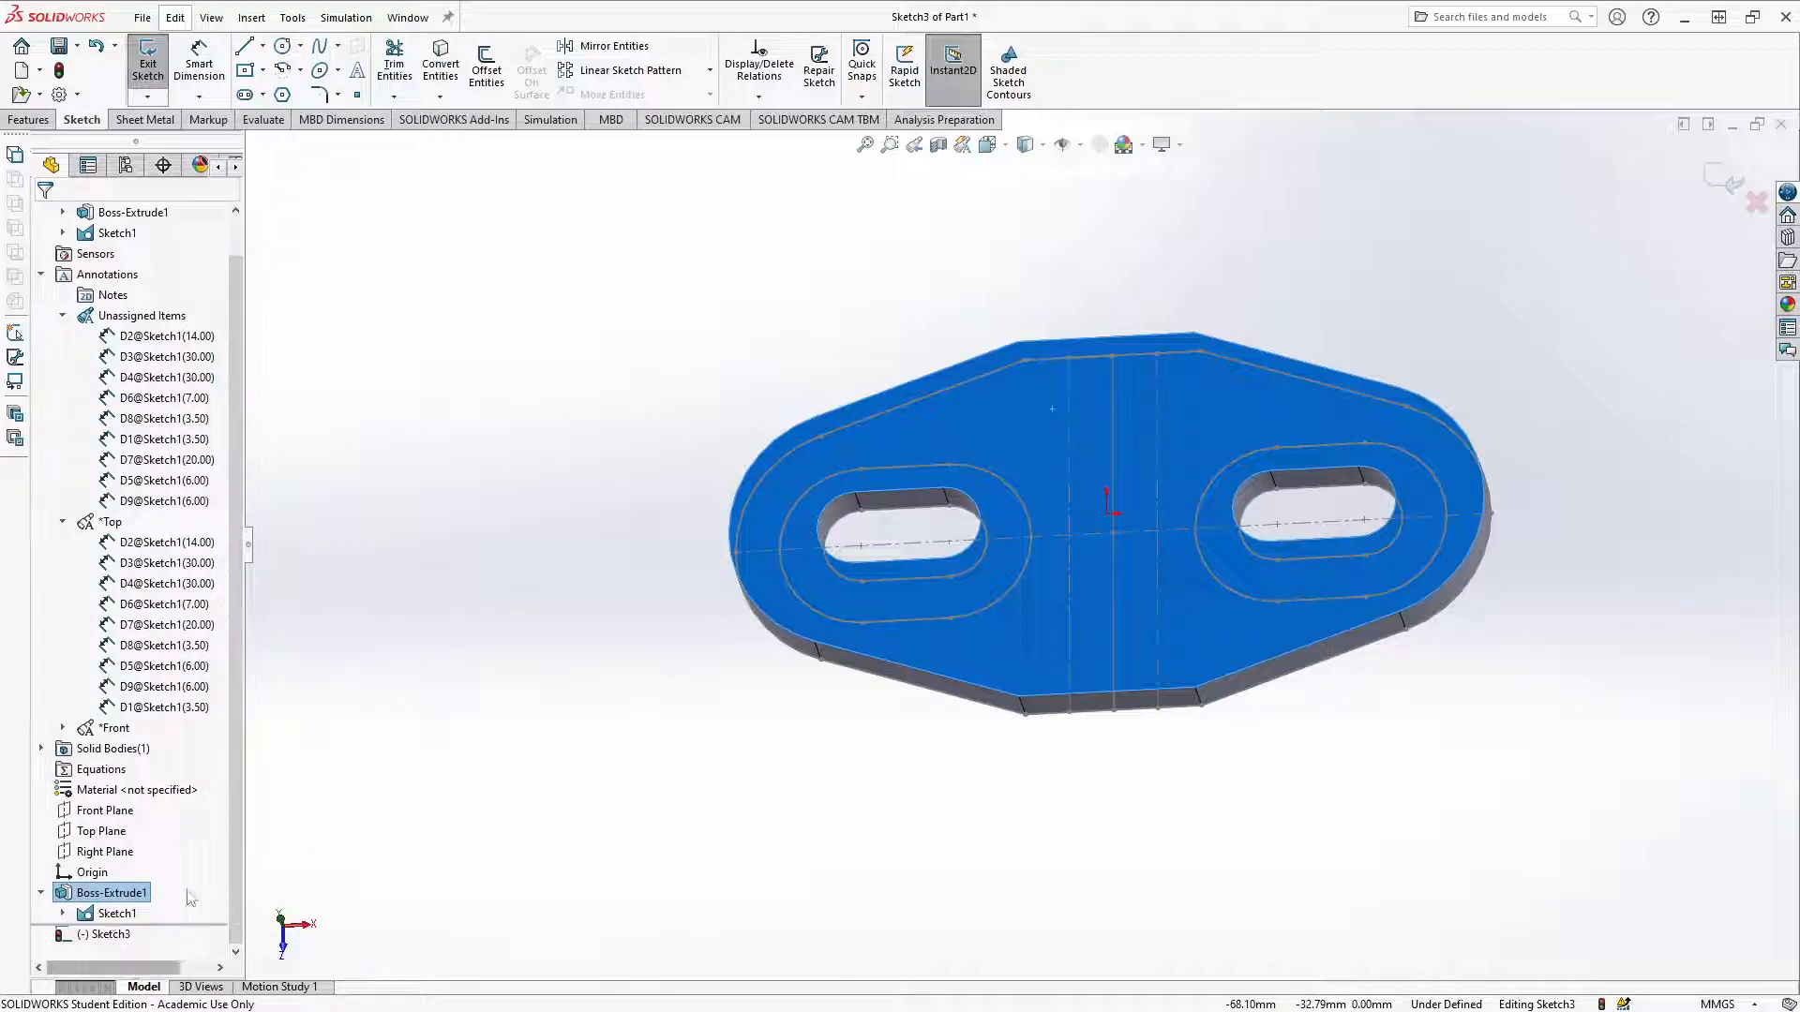
{"action": "left_click", "coordinate": [895, 626]}
{"action": "left_click", "coordinate": [822, 619], "text": "ctrl"}
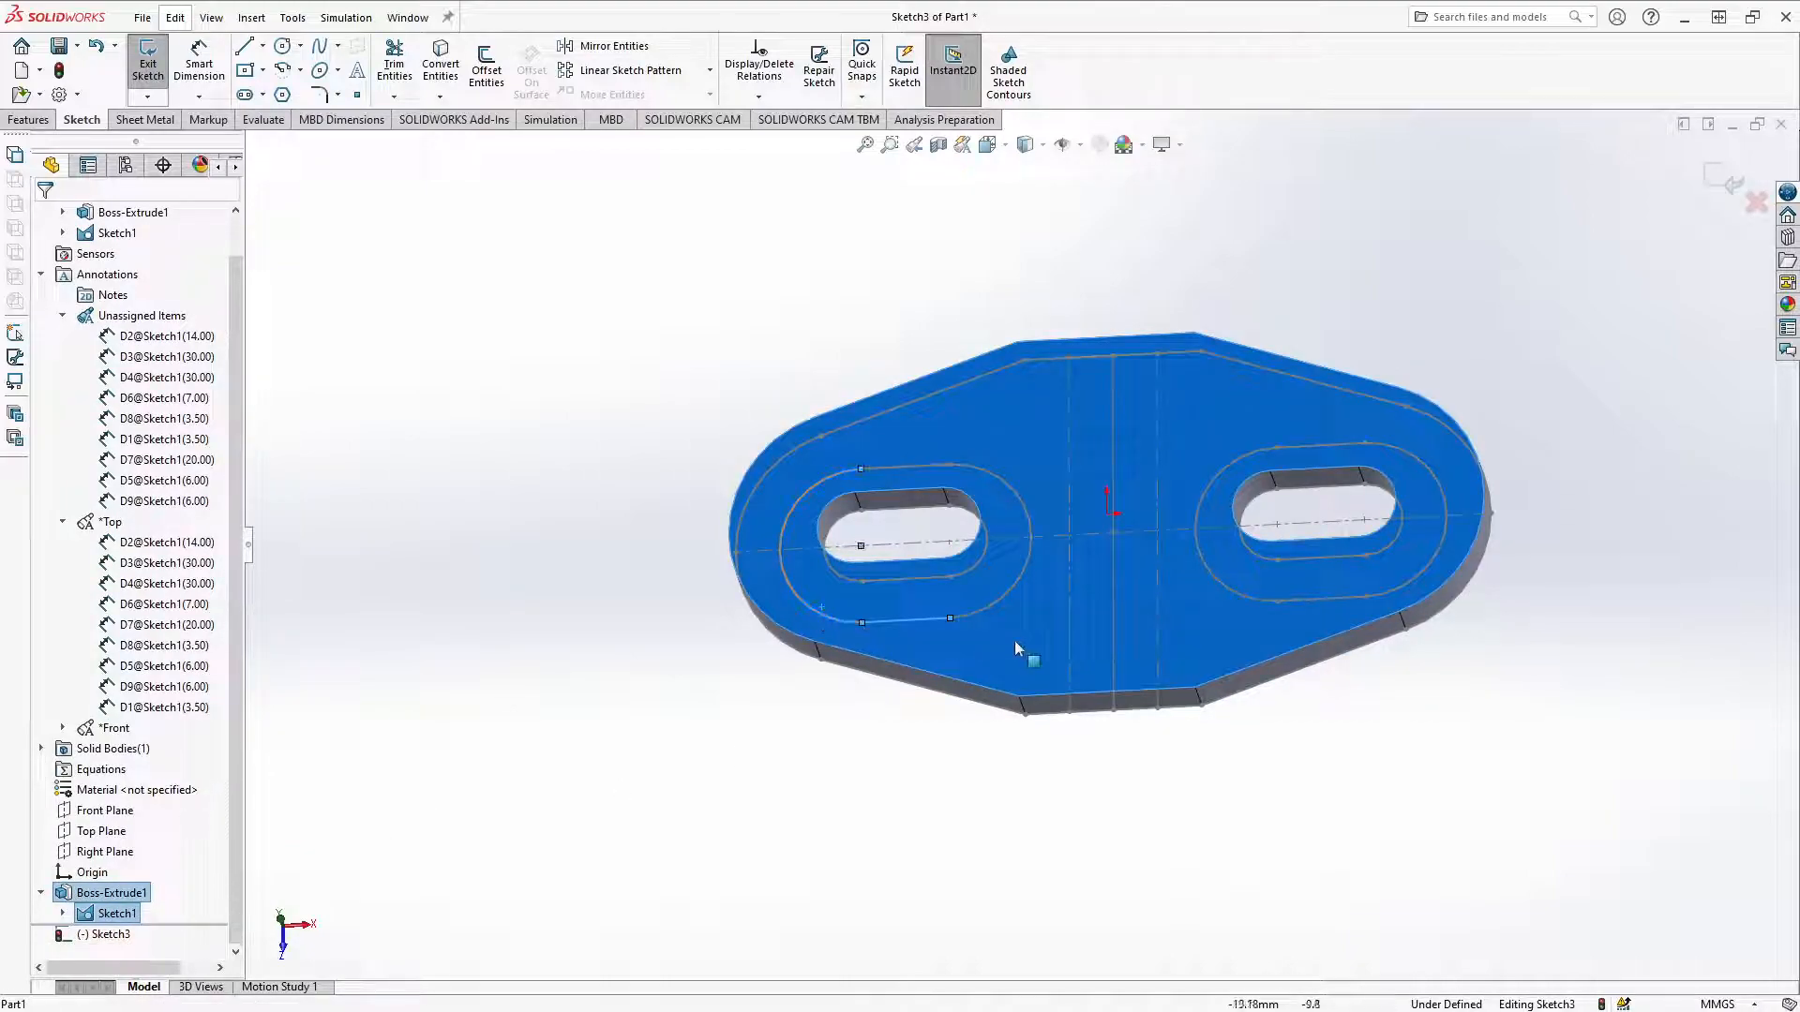
{"action": "left_click", "coordinate": [992, 638], "text": "ctrl"}
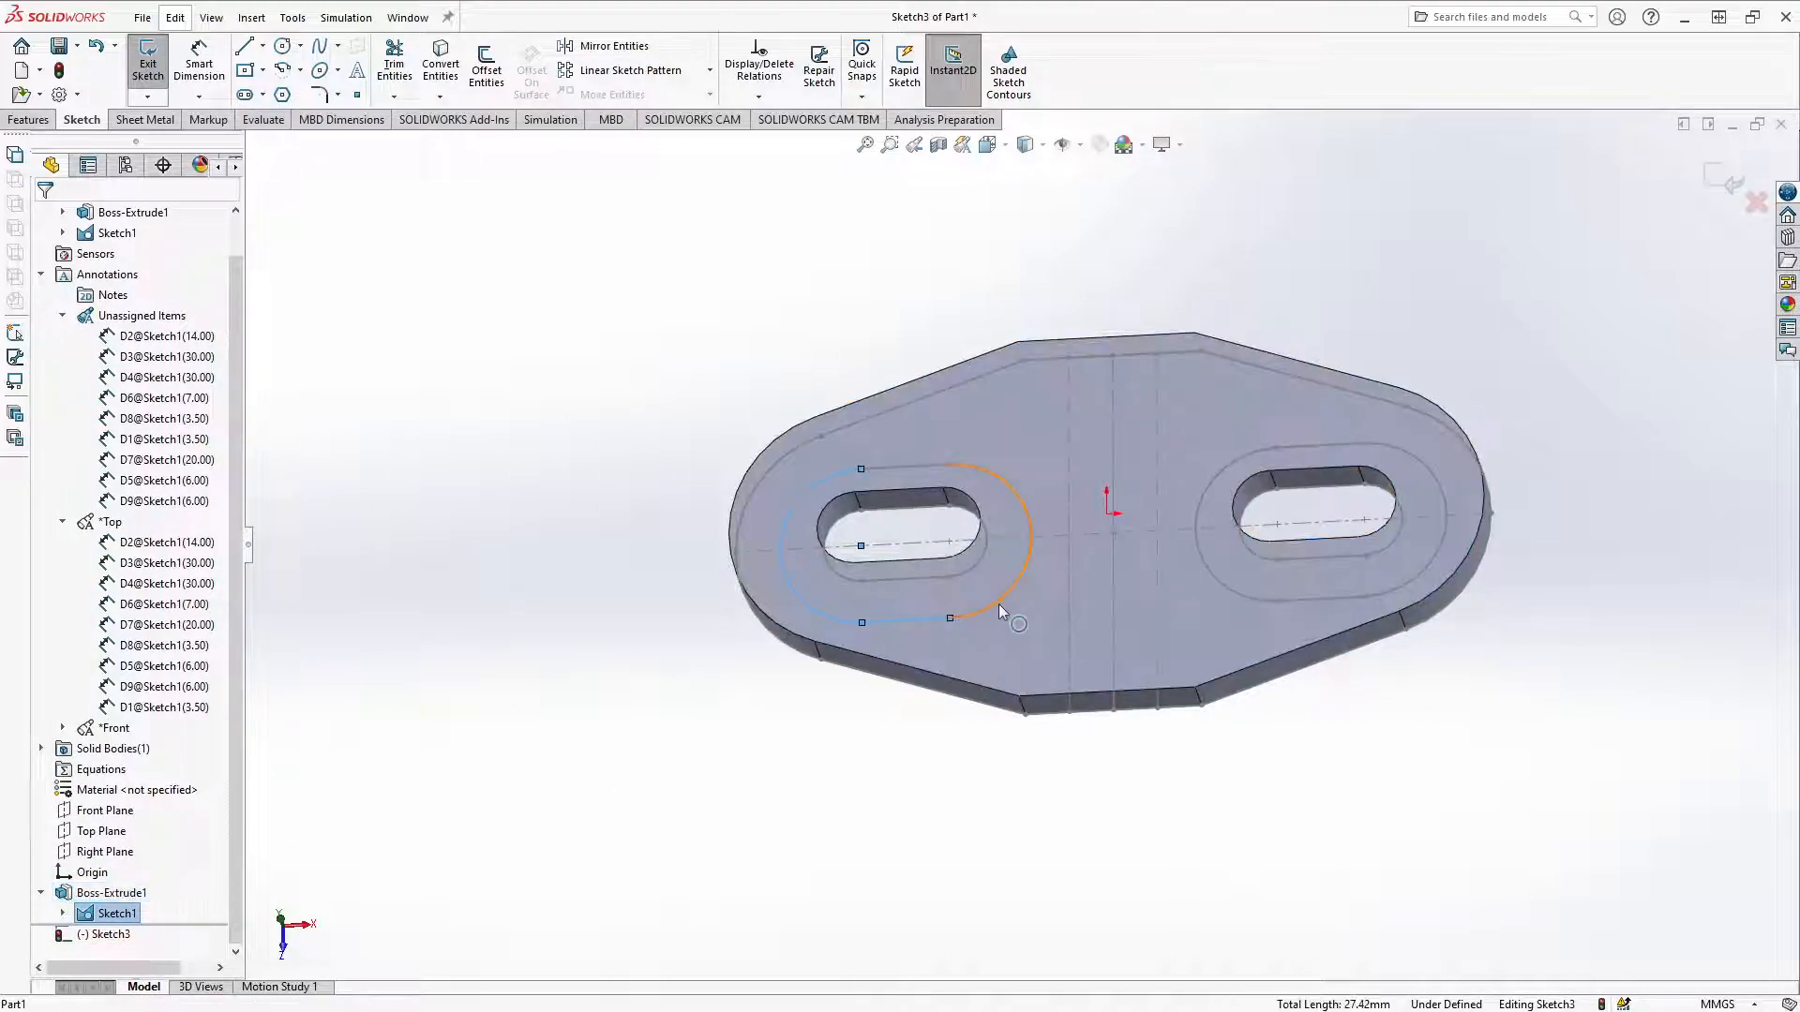
{"action": "left_click", "coordinate": [1247, 594], "text": "ctrl"}
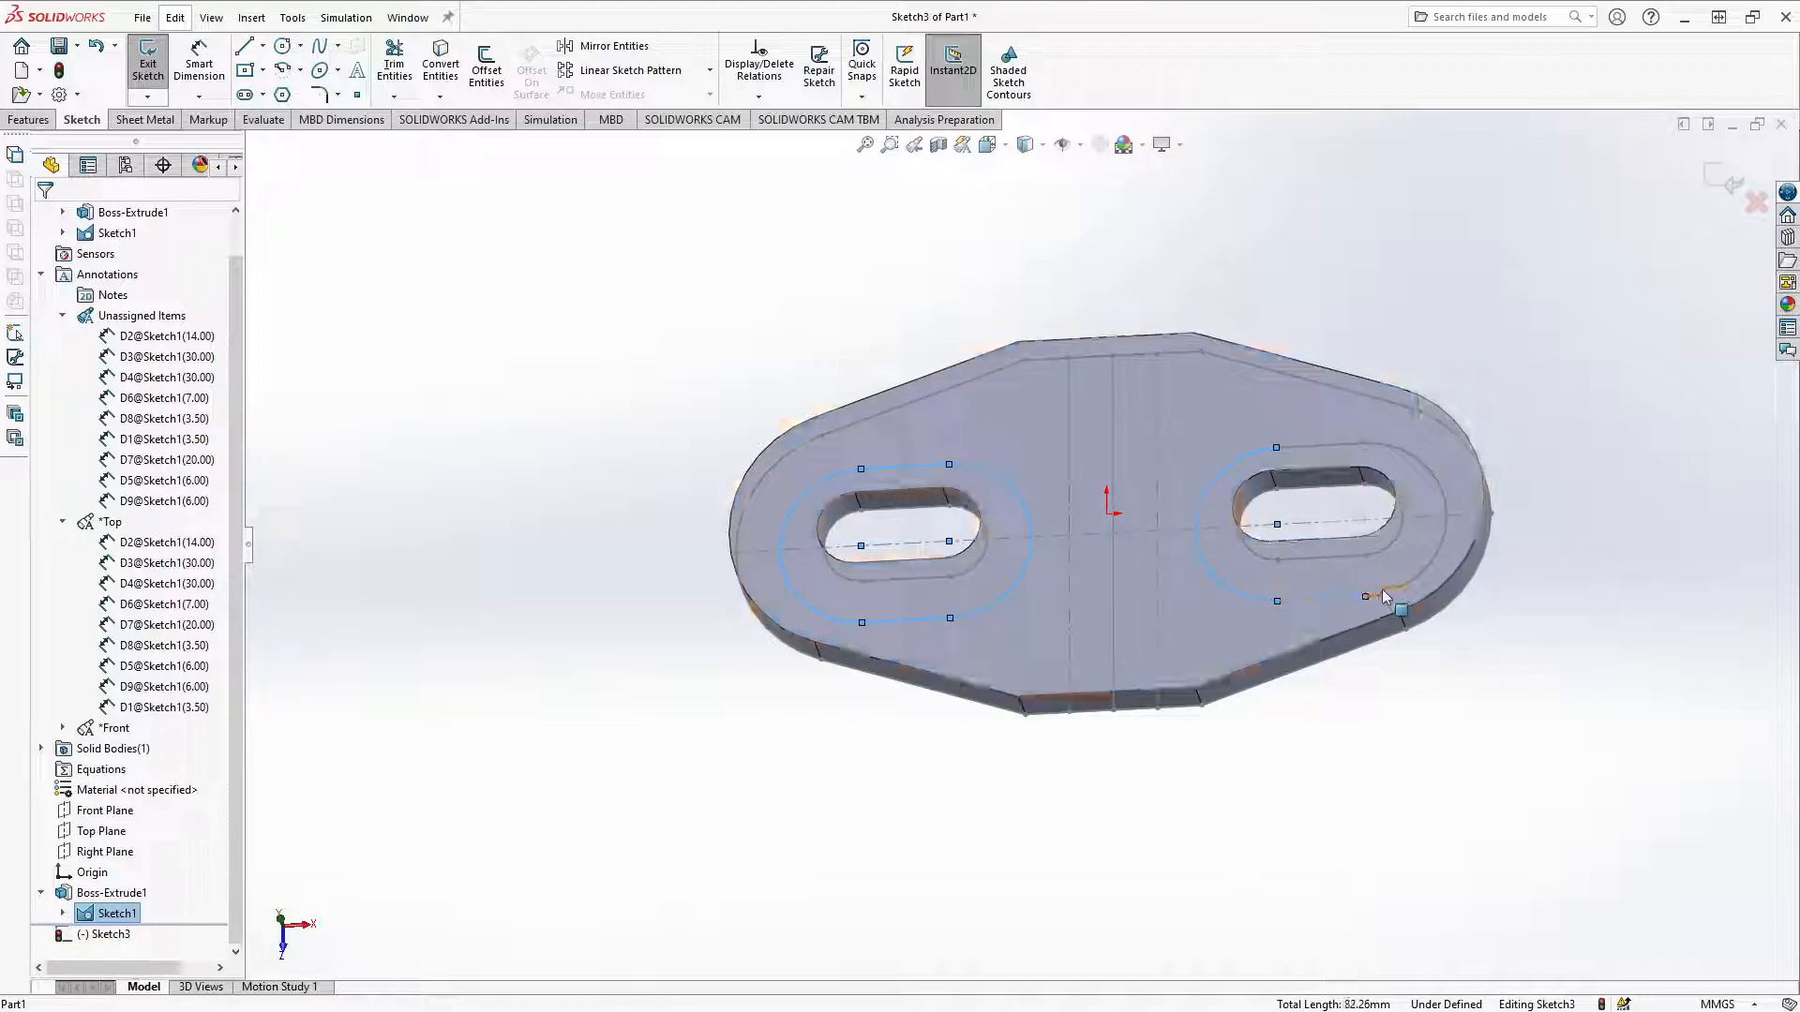
{"action": "left_click", "coordinate": [1382, 589], "text": "ctrl"}
{"action": "left_click", "coordinate": [1409, 454], "text": "ctrl"}
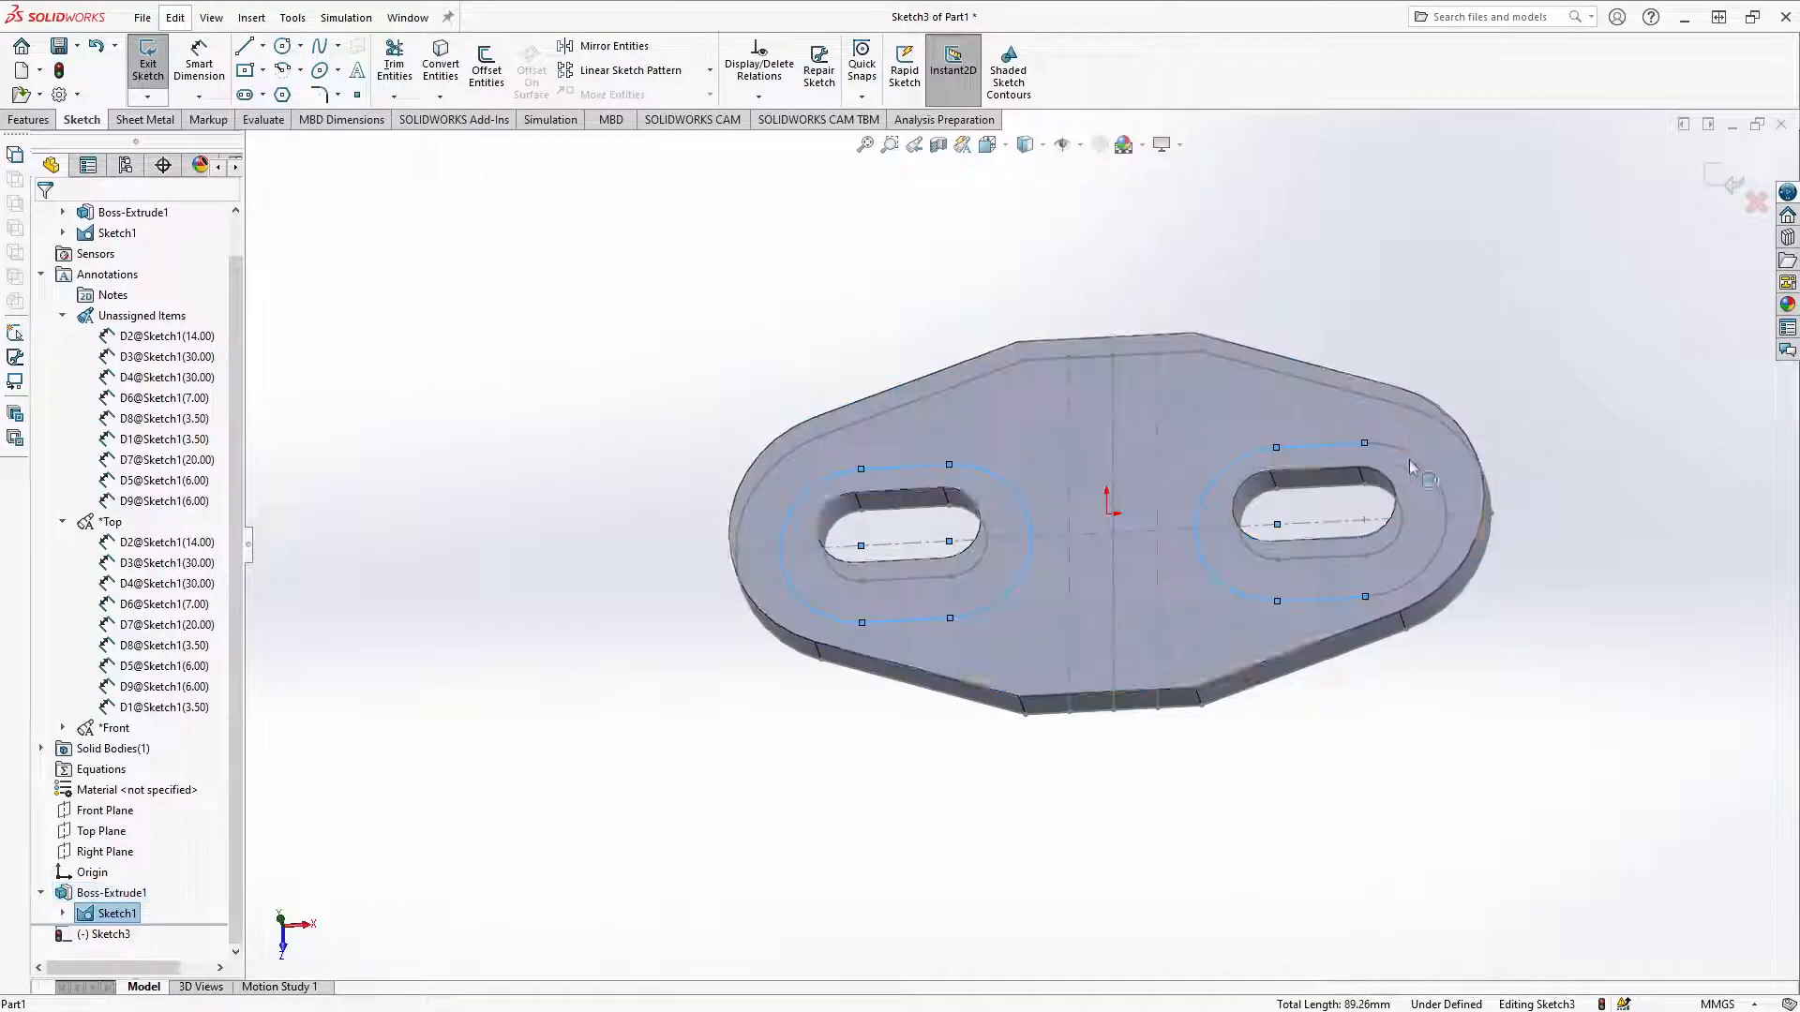
{"action": "left_click", "coordinate": [1413, 457], "text": "ctrl"}
{"action": "middle_click_drag", "start_coordinate": [785, 420], "coordinate": [806, 486]}
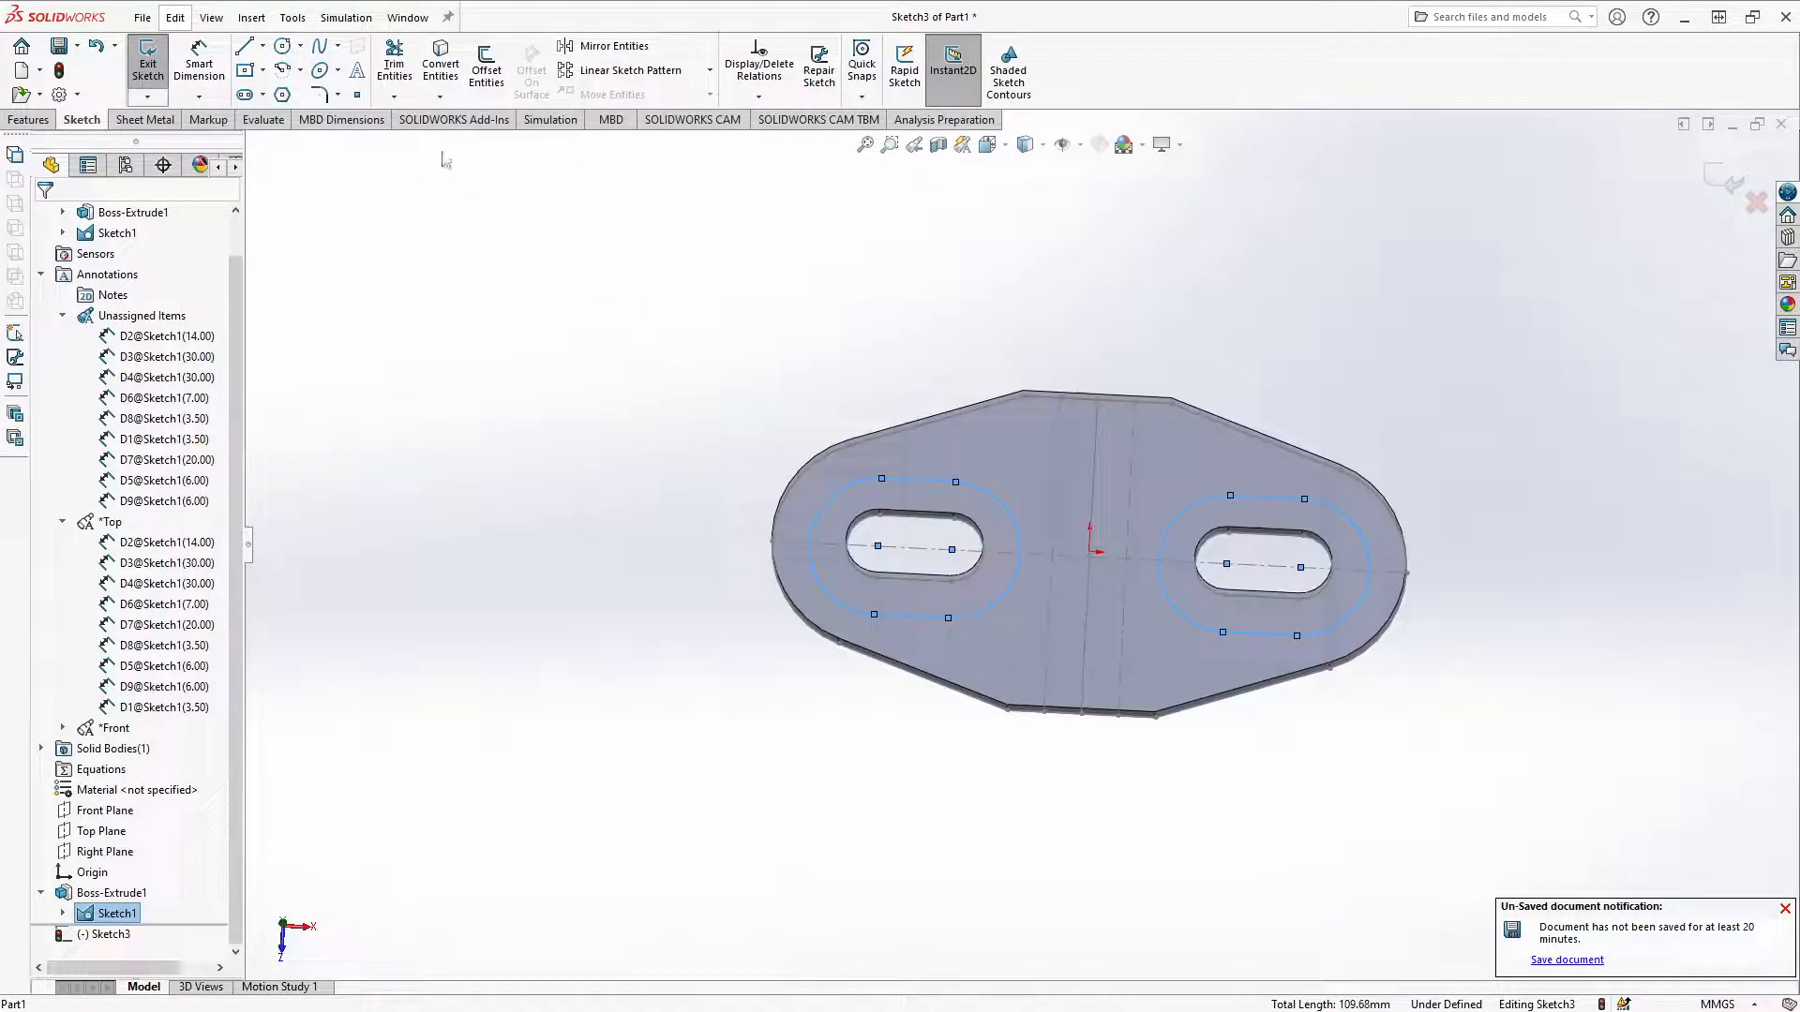
{"action": "left_click", "coordinate": [440, 64]}
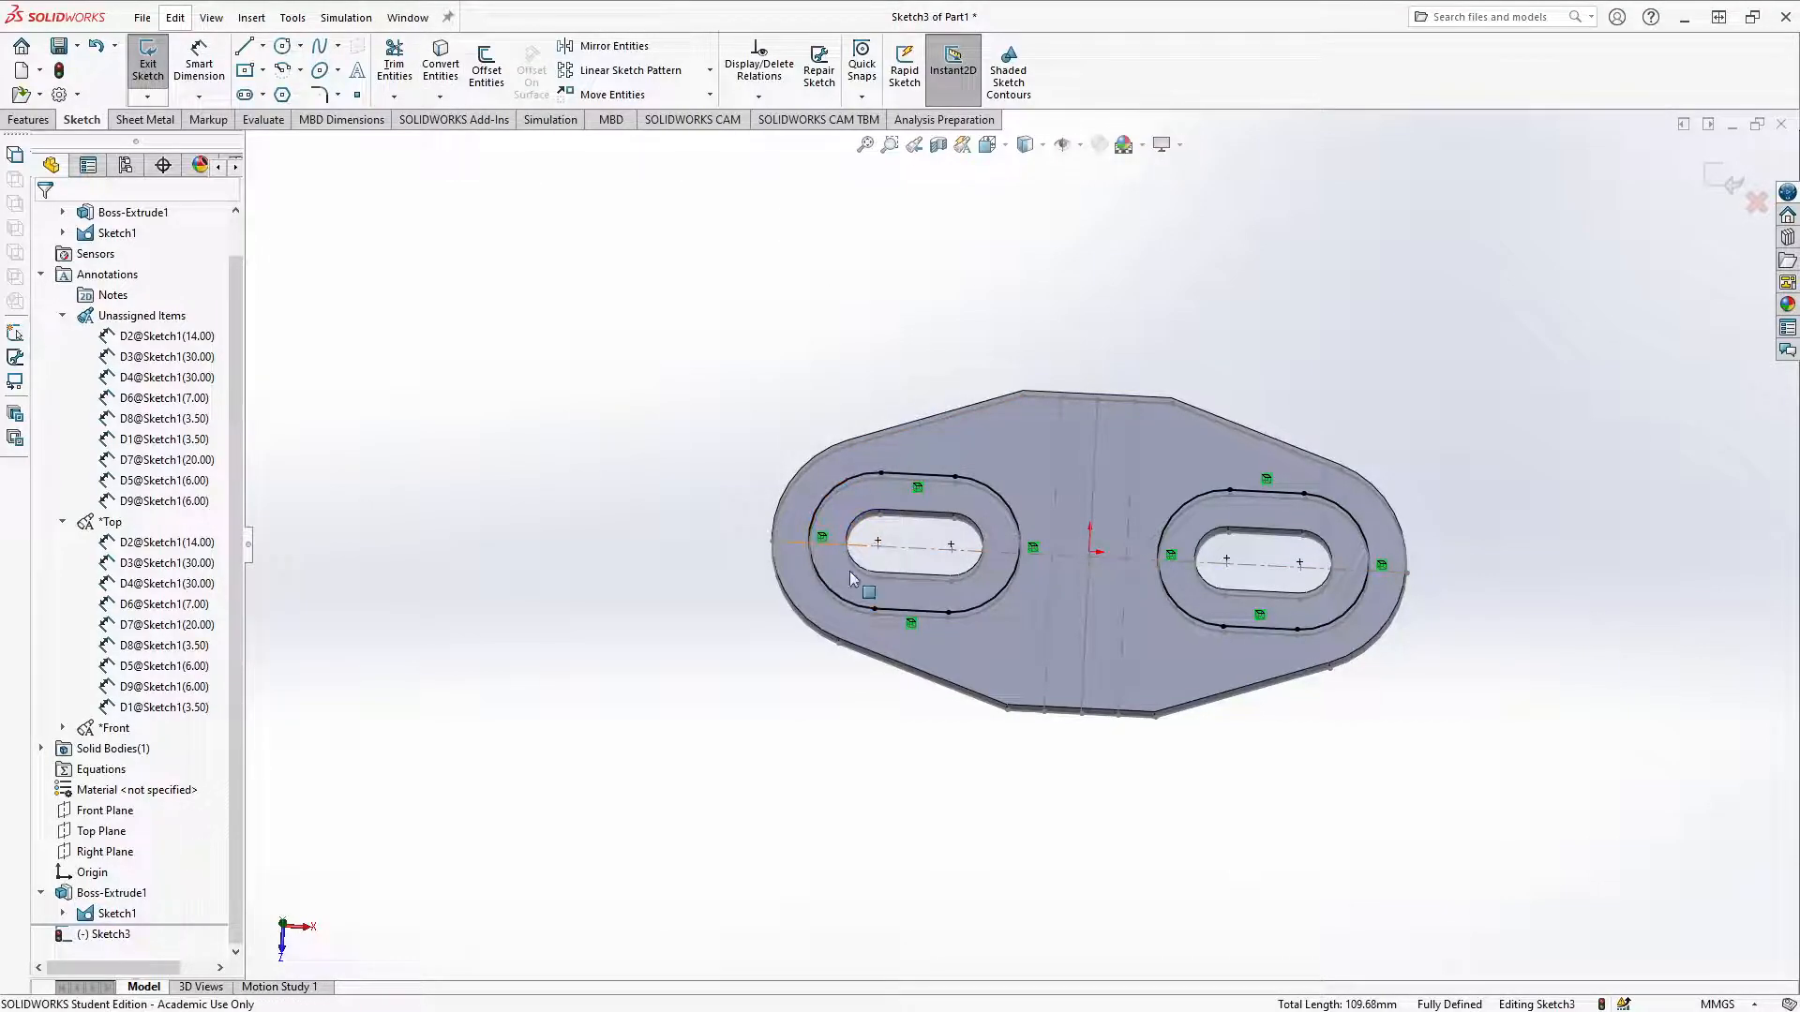
Step: Convert the plate's top face into sketch entities to add its outer outline to the sketch
{"action": "scroll", "coordinate": [1209, 595], "scroll_direction": "down", "scroll_amount": 5}
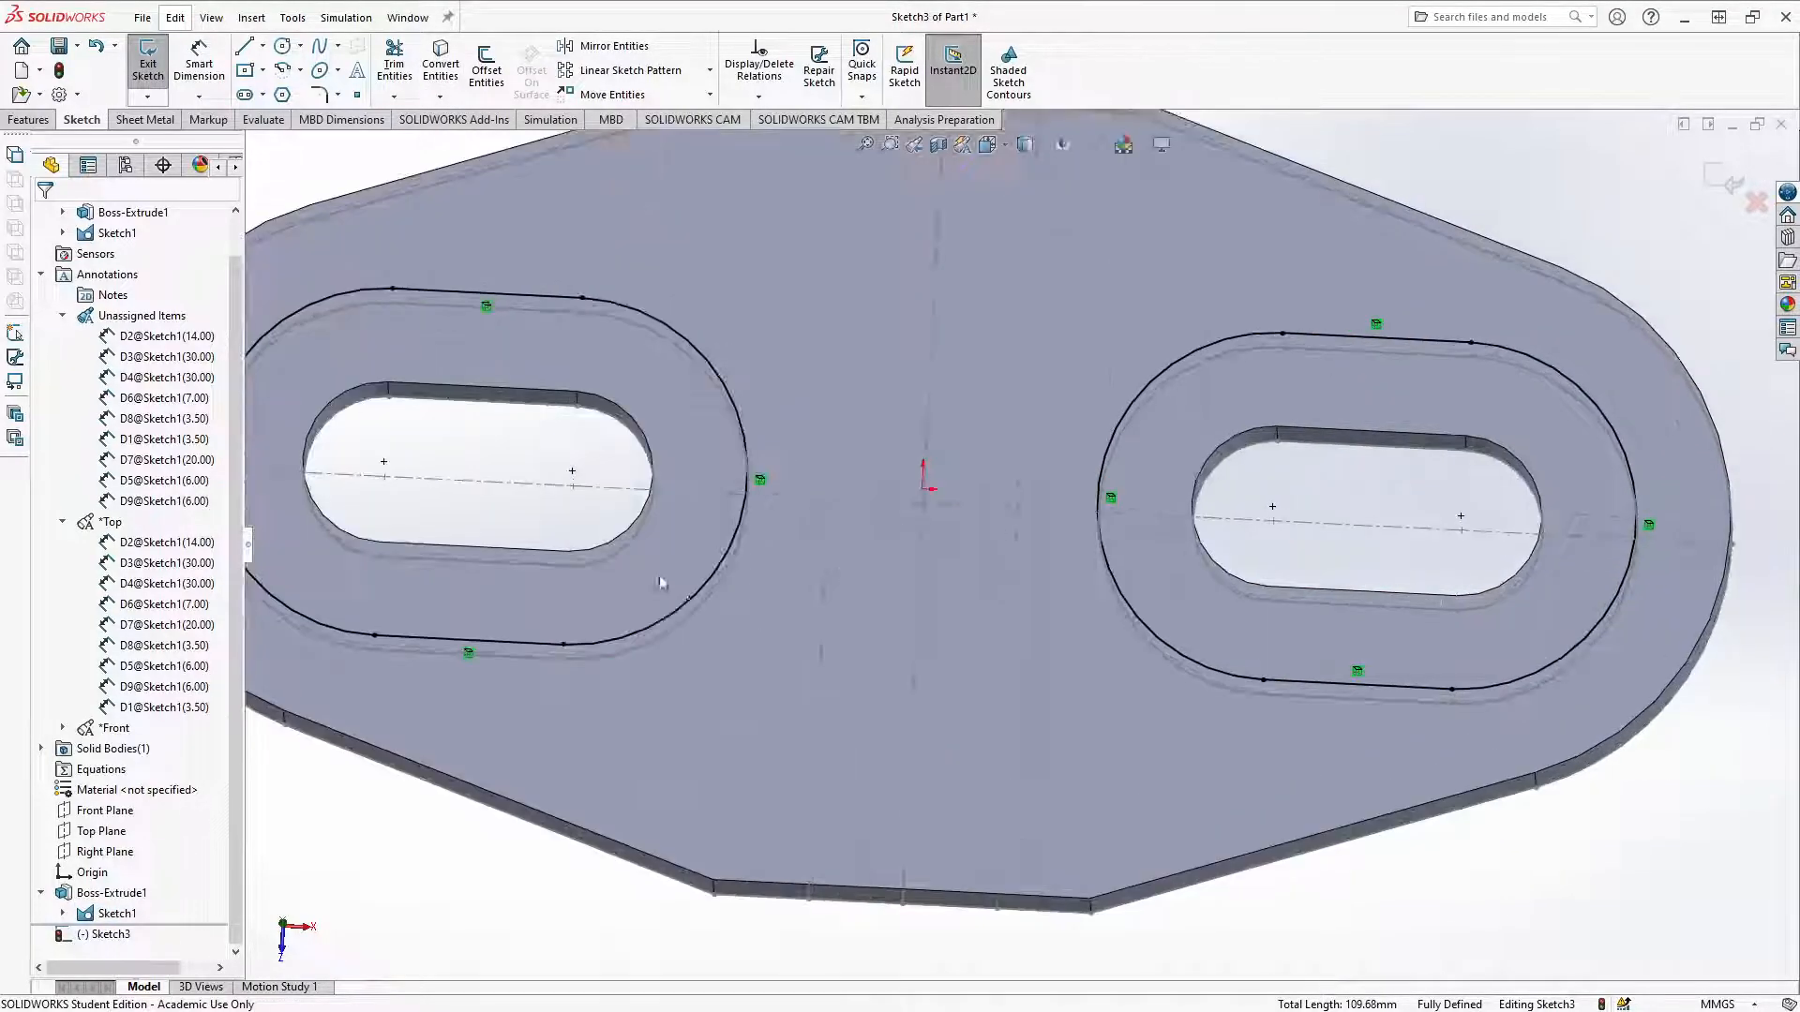
{"action": "left_click", "coordinate": [630, 605]}
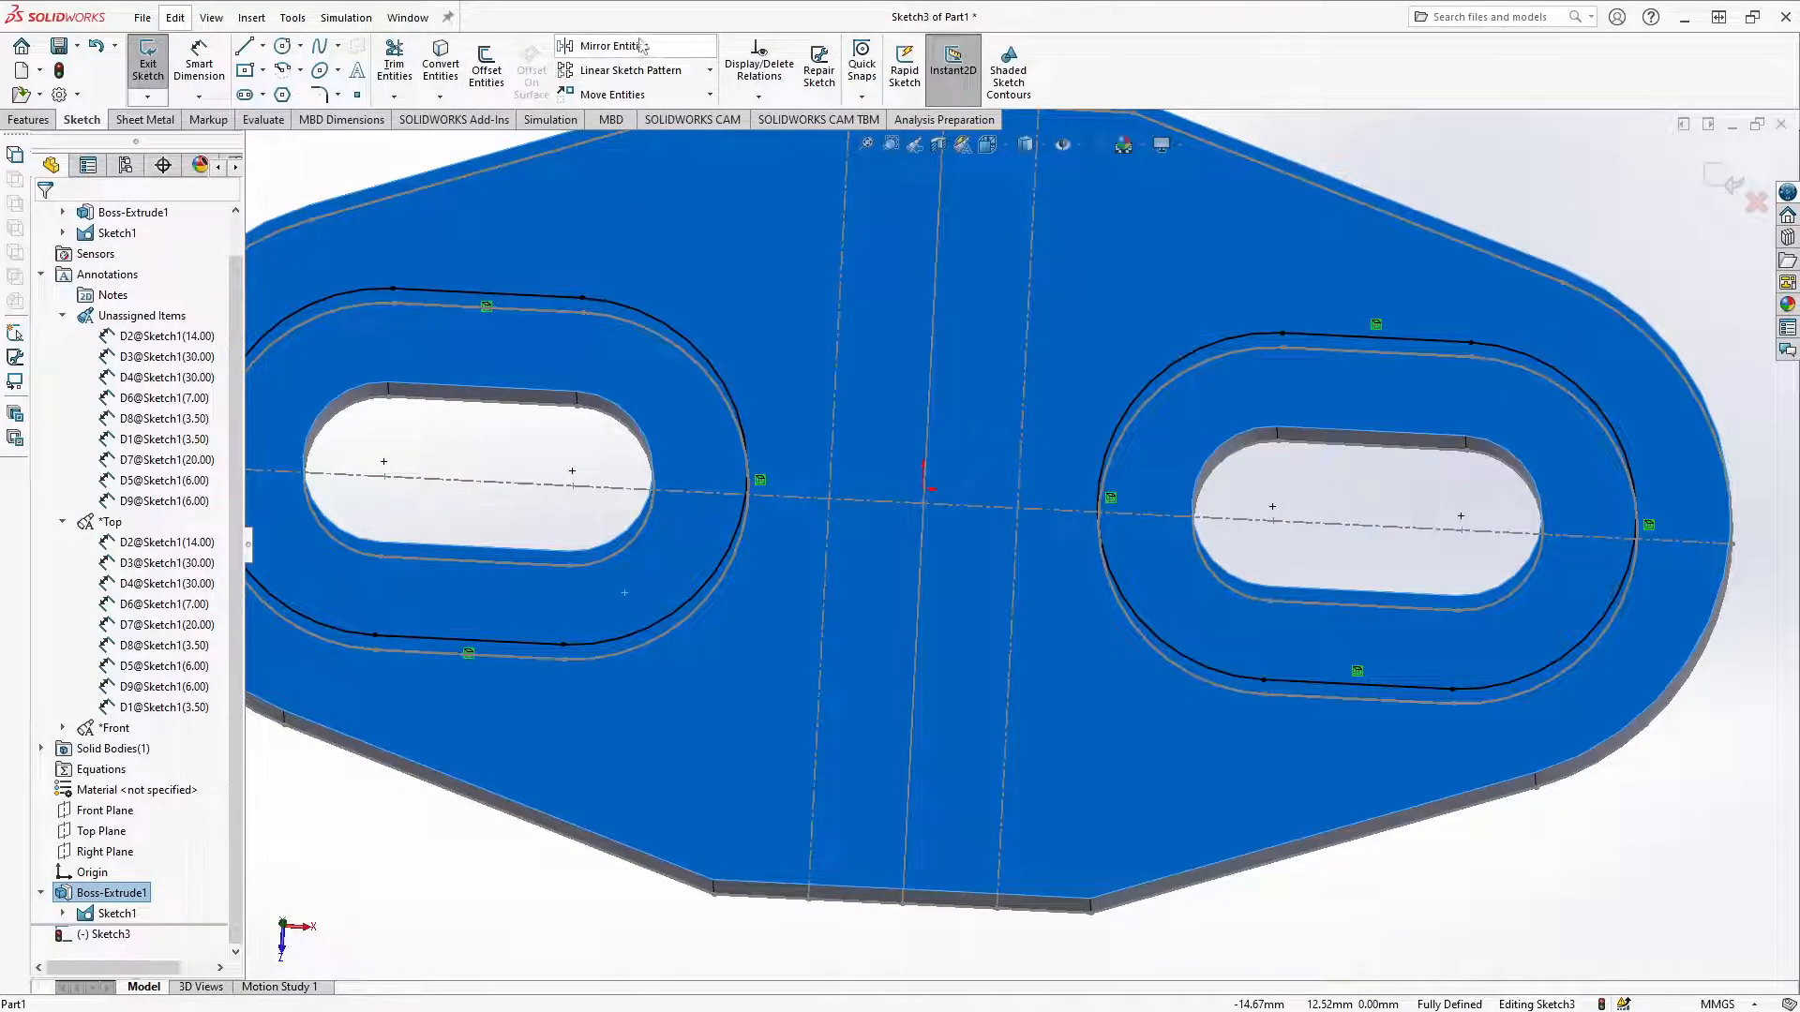
{"action": "left_click", "coordinate": [441, 64]}
{"action": "scroll", "coordinate": [757, 535], "scroll_direction": "up", "scroll_amount": 2}
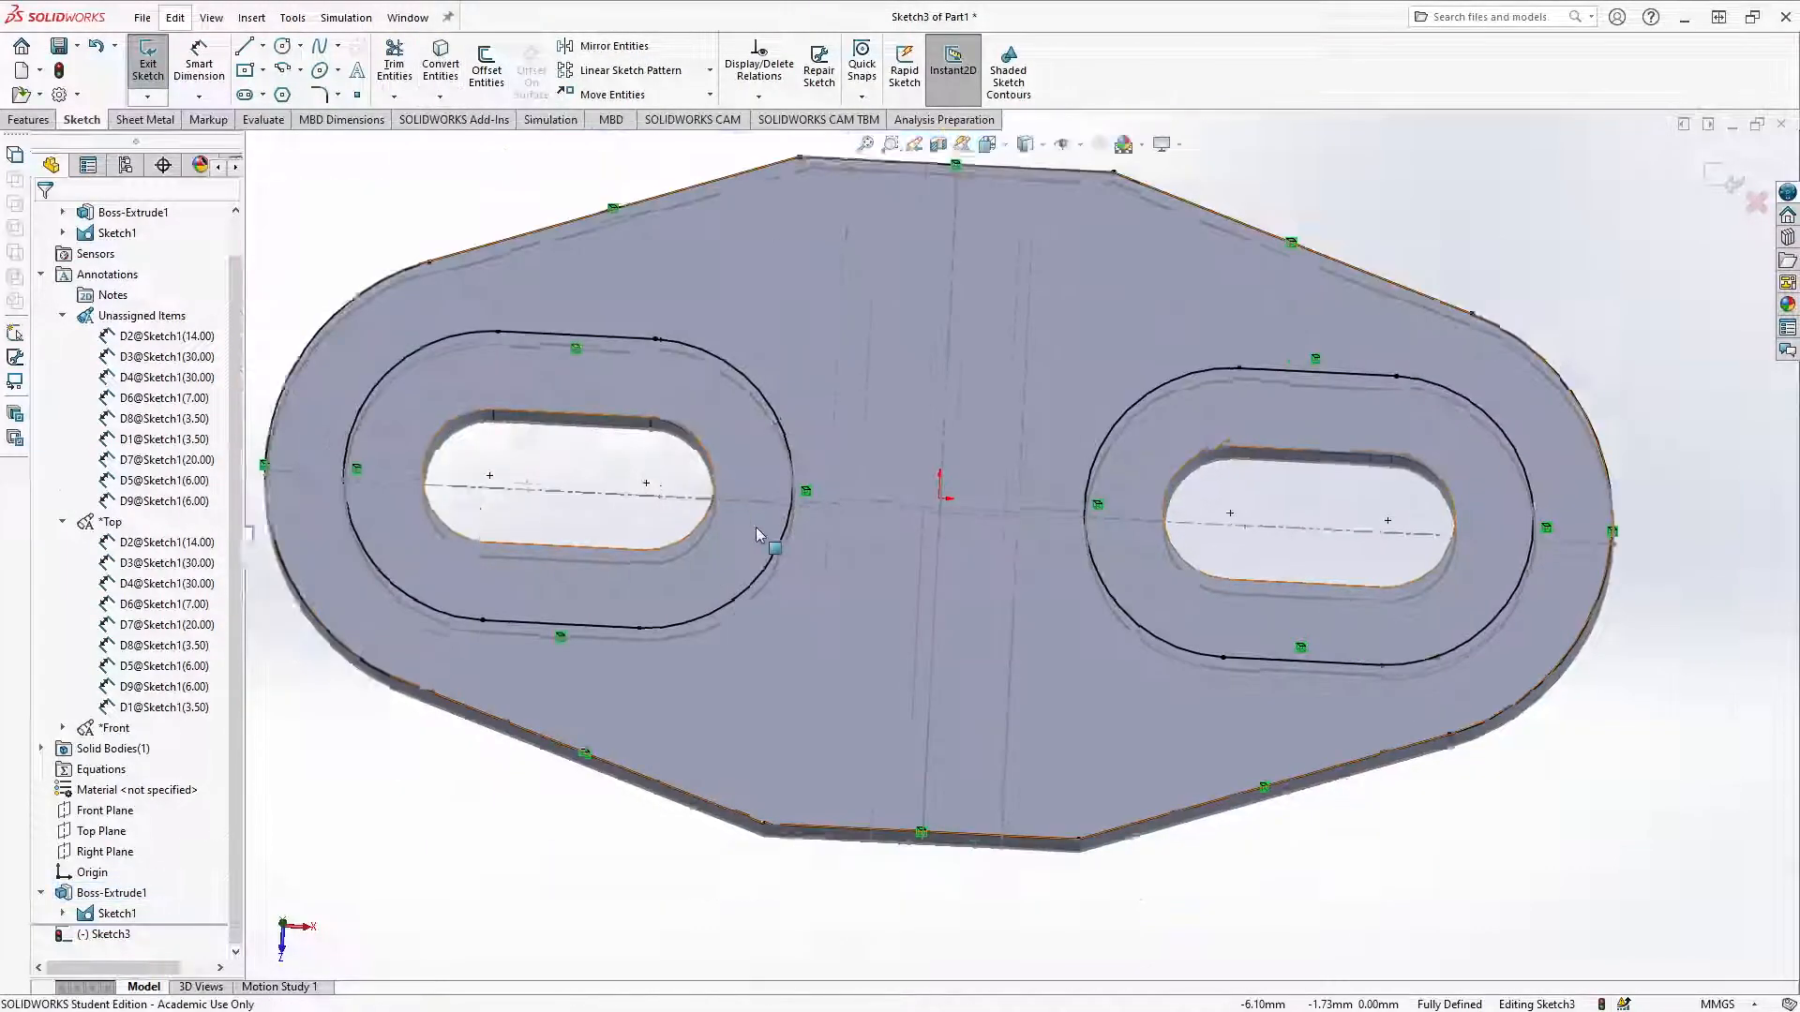
{"action": "scroll", "coordinate": [757, 527], "scroll_direction": "up", "scroll_amount": 1}
{"action": "scroll", "coordinate": [789, 515], "scroll_direction": "down", "scroll_amount": 1}
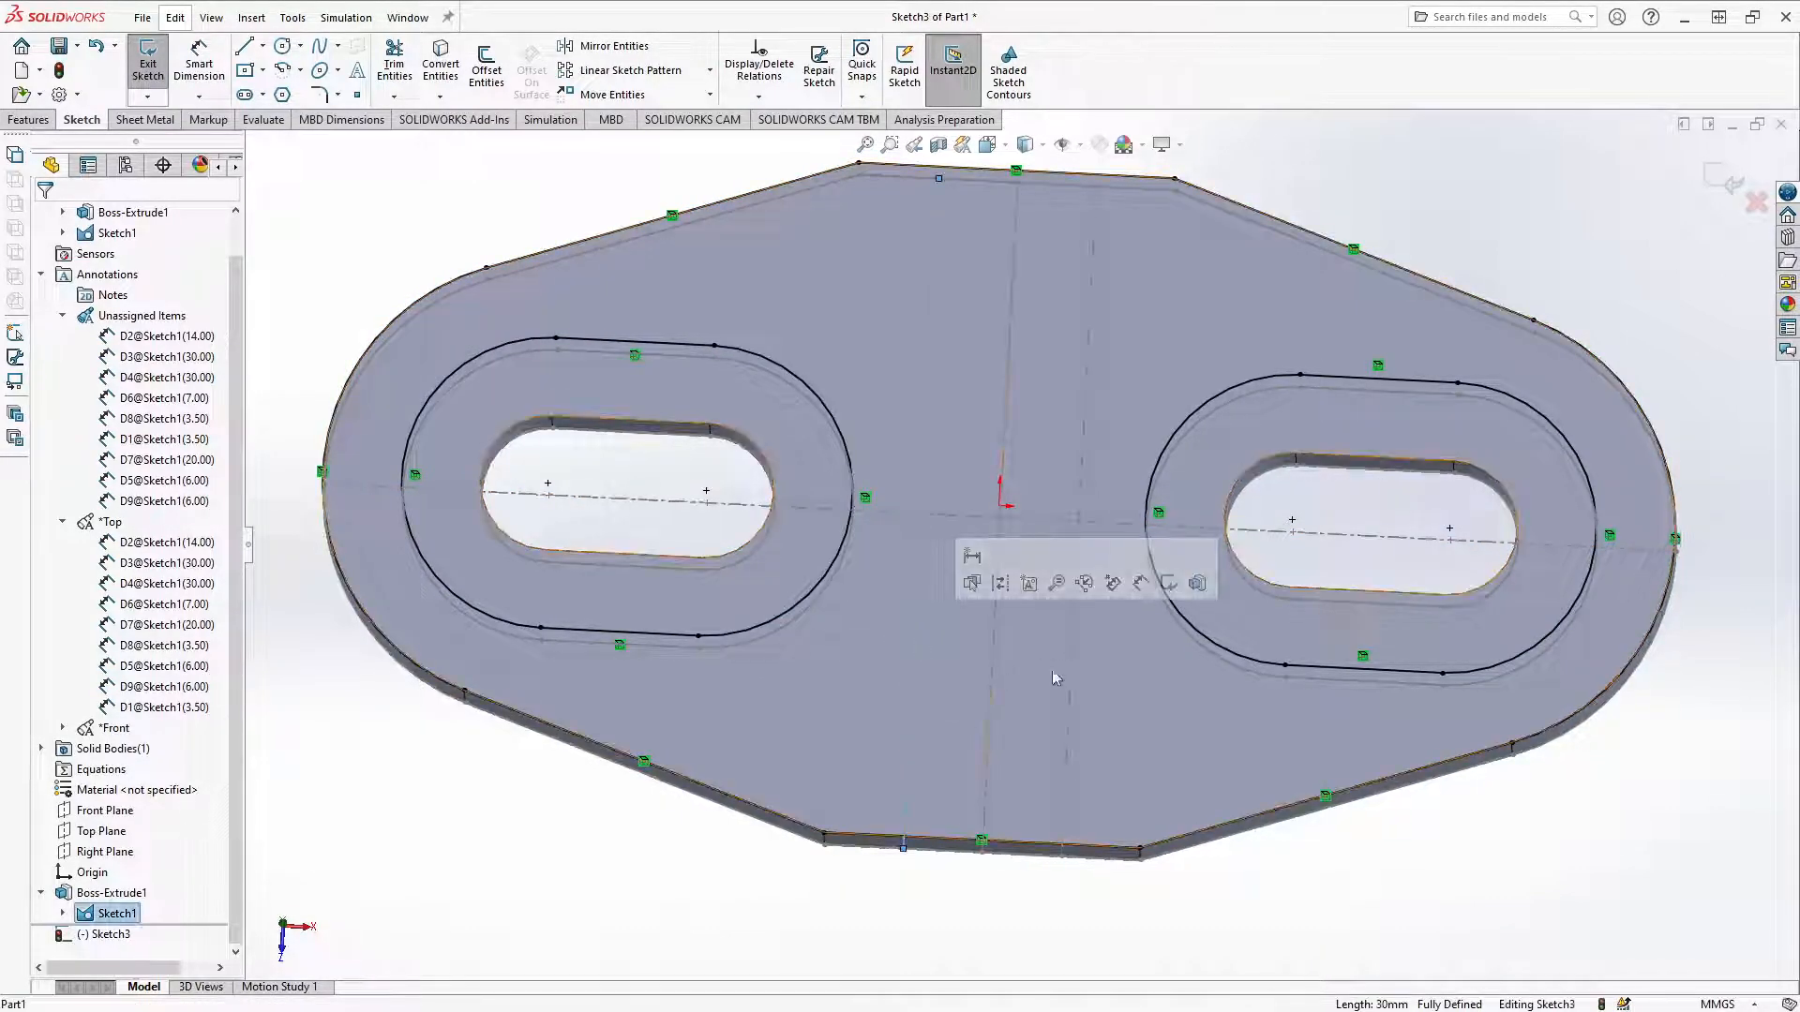
{"action": "left_click", "coordinate": [475, 195]}
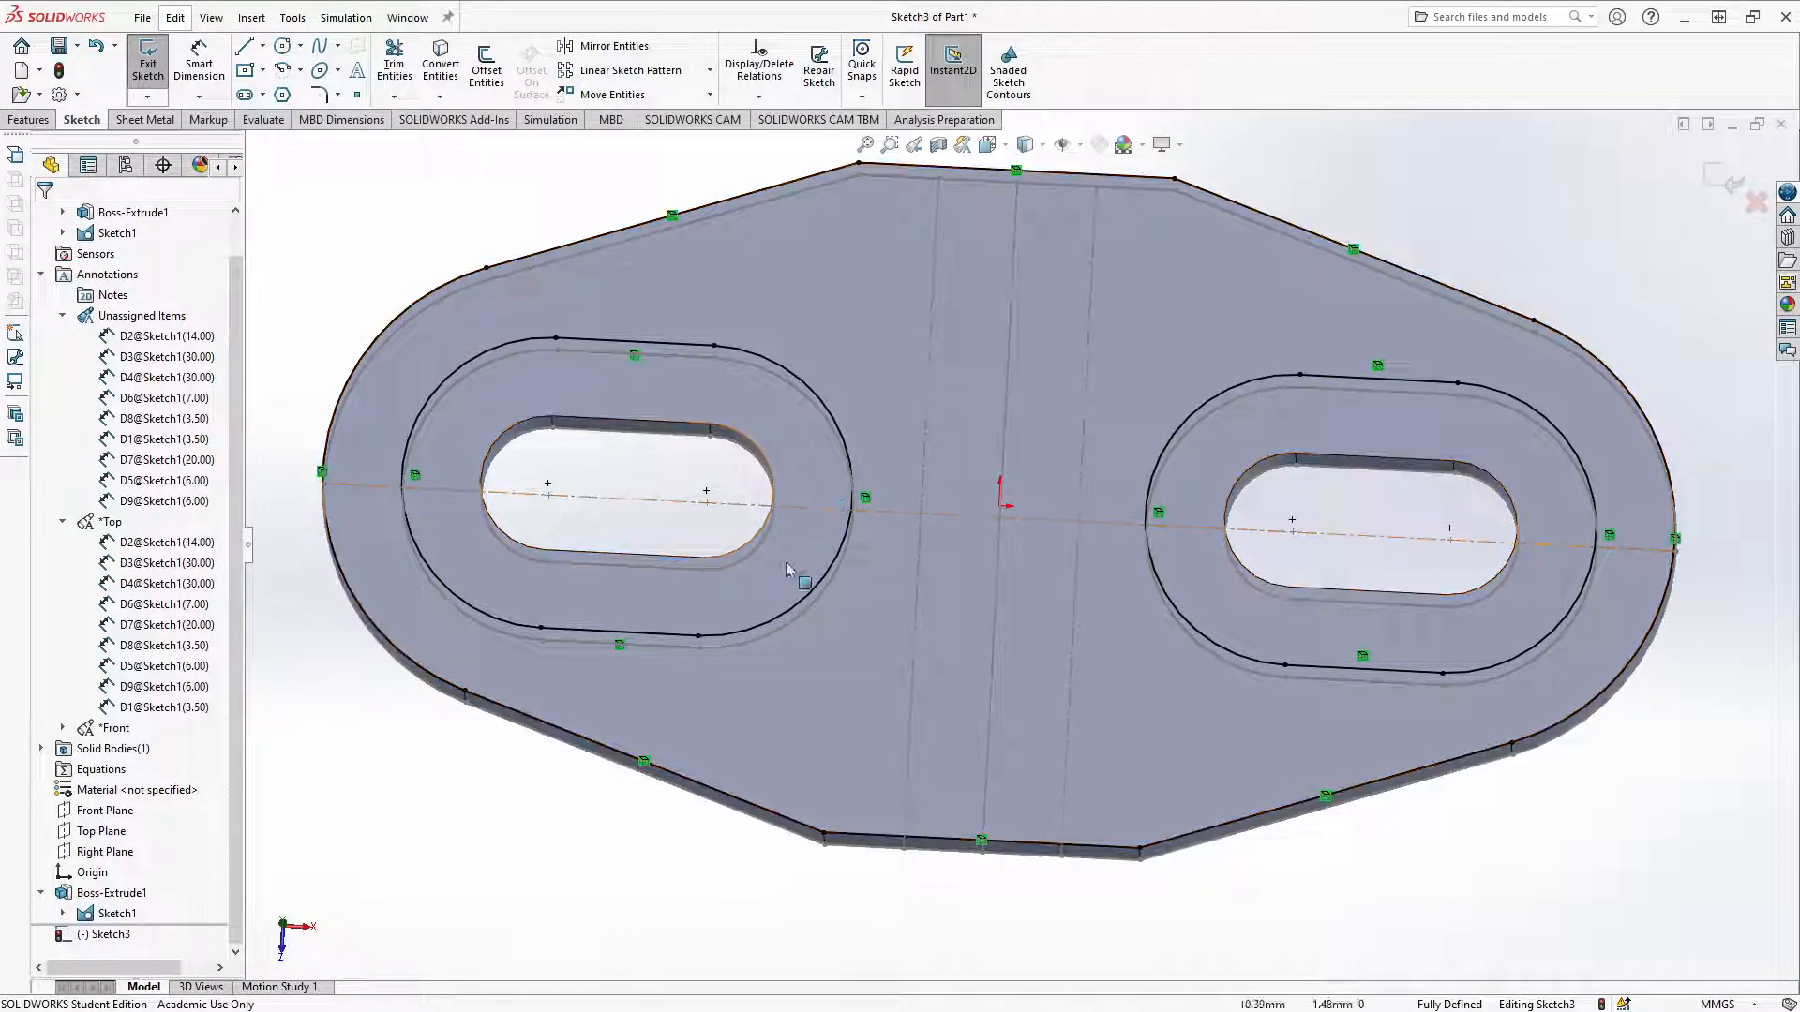
Step: Convert the left slot's top edges and the long horizontal Sketch1 centreline into the sketch
{"action": "mouse_move", "coordinate": [747, 635]}
{"action": "middle_mouse_down"}
{"action": "mouse_move", "coordinate": [684, 531]}
{"action": "mouse_move", "coordinate": [724, 460]}
{"action": "mouse_move", "coordinate": [673, 474]}
{"action": "middle_mouse_up"}
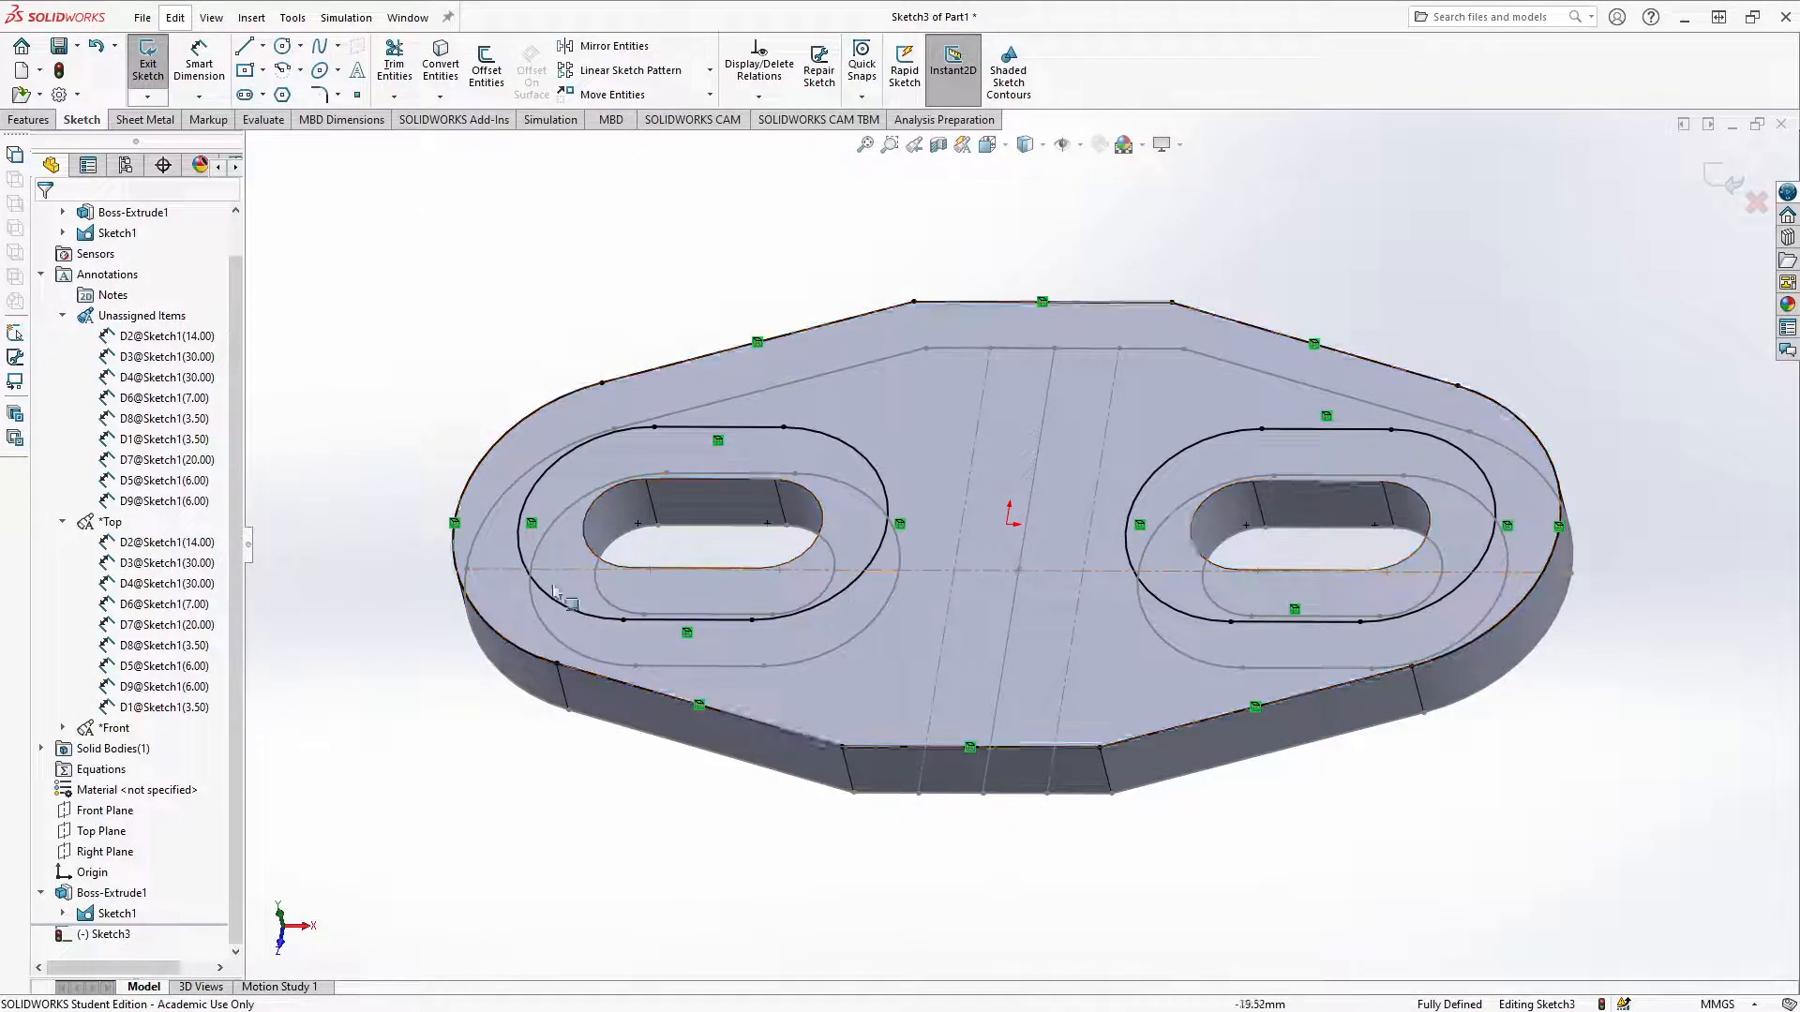
{"action": "left_click", "coordinate": [723, 568]}
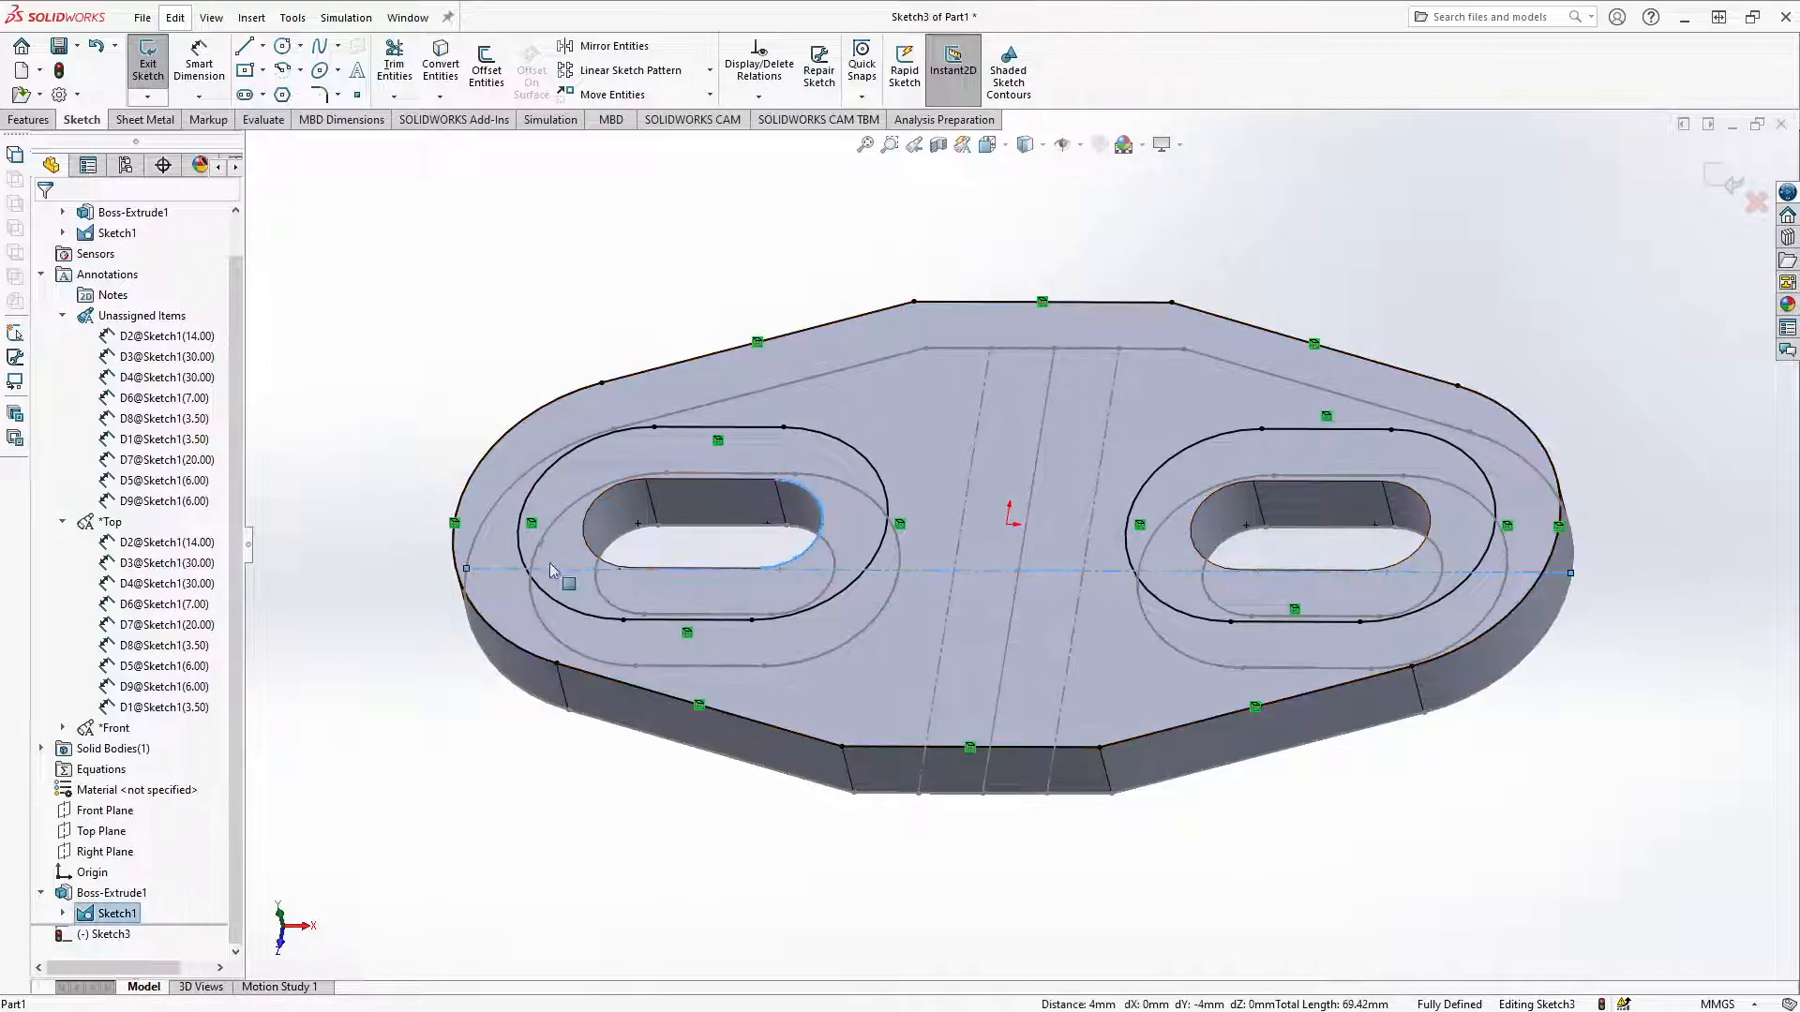
{"action": "left_click", "coordinate": [596, 556]}
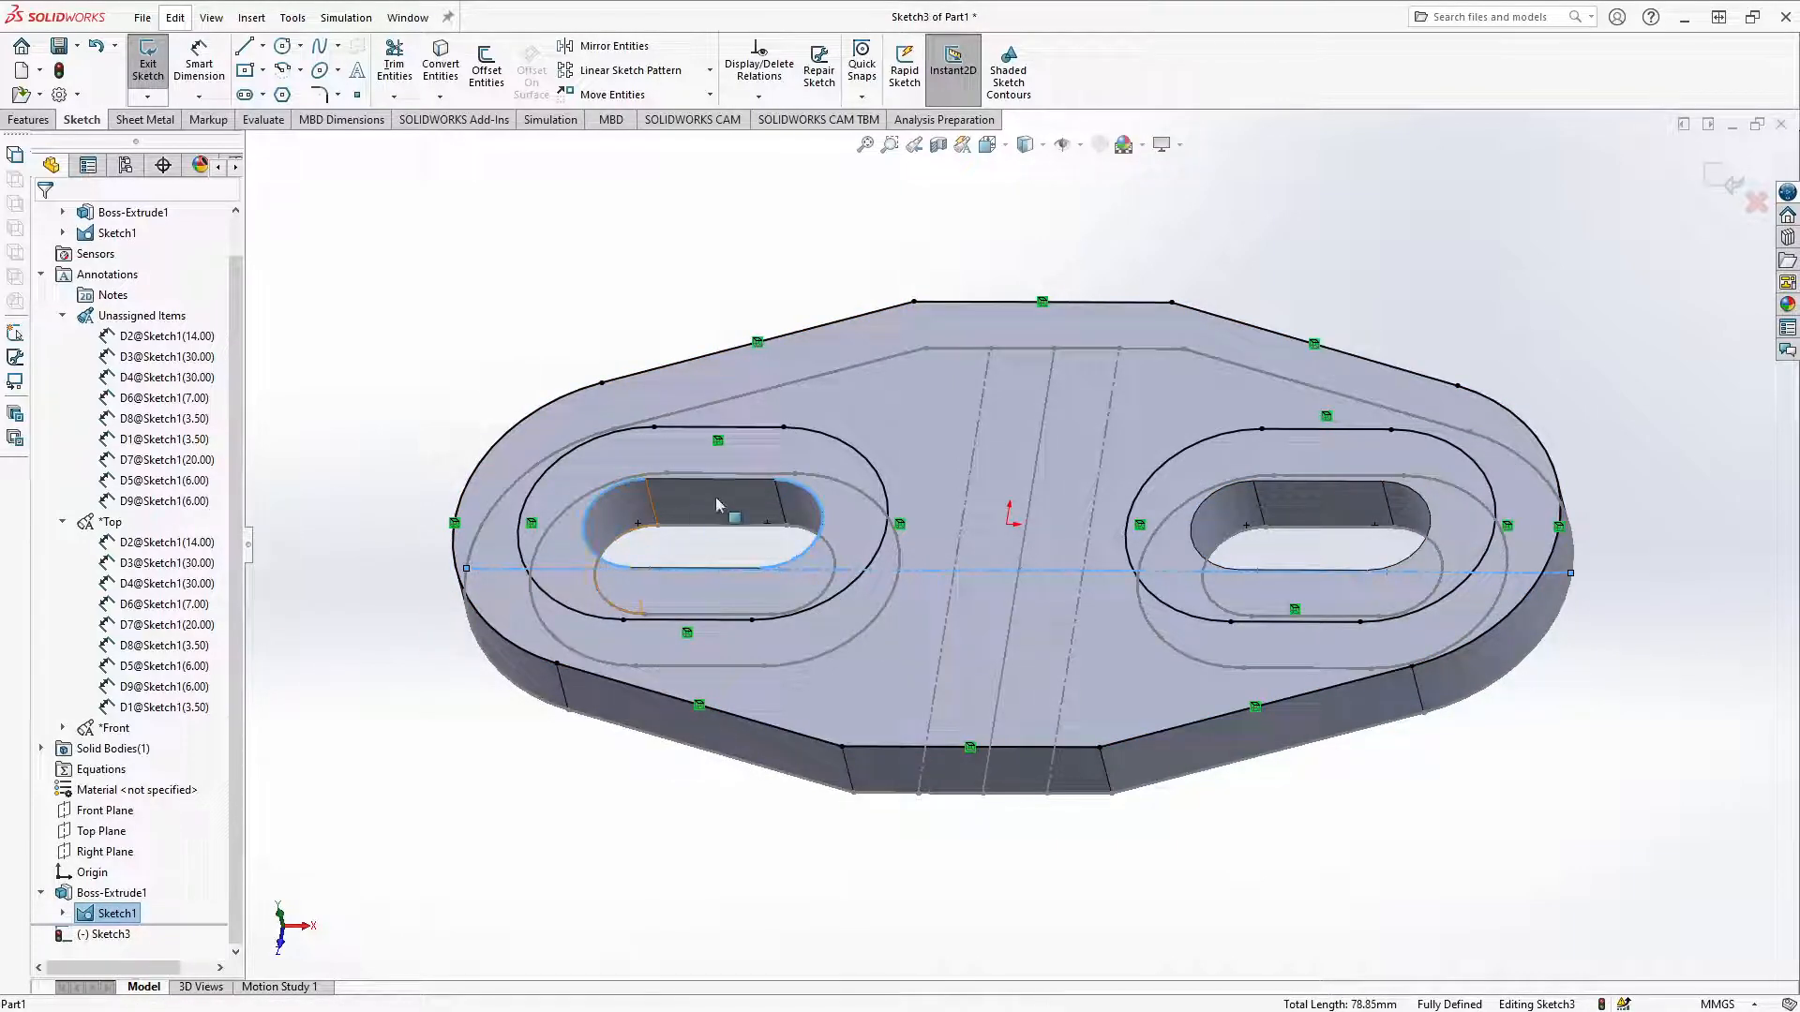
{"action": "left_click", "coordinate": [705, 480]}
{"action": "left_click", "coordinate": [441, 63]}
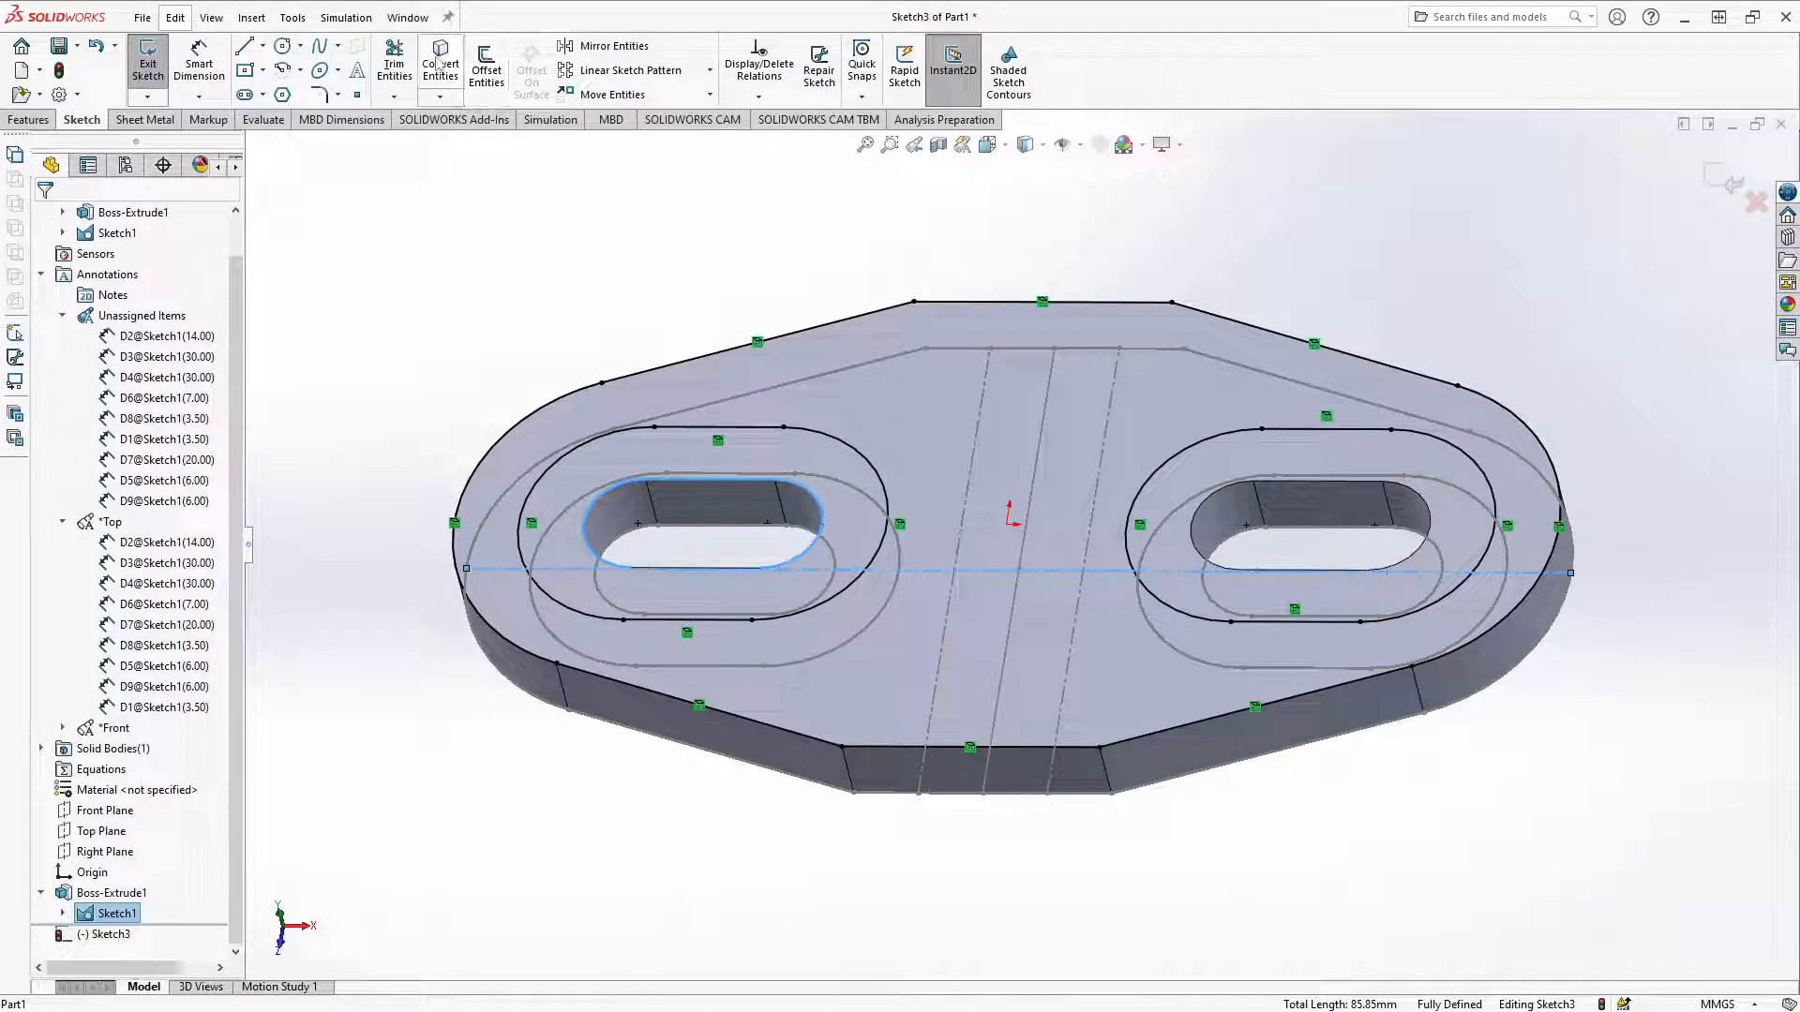
Step: Convert the right slot's top edges into the sketch and exit the sketch
{"action": "left_click", "coordinate": [1311, 484]}
{"action": "left_click", "coordinate": [1424, 507]}
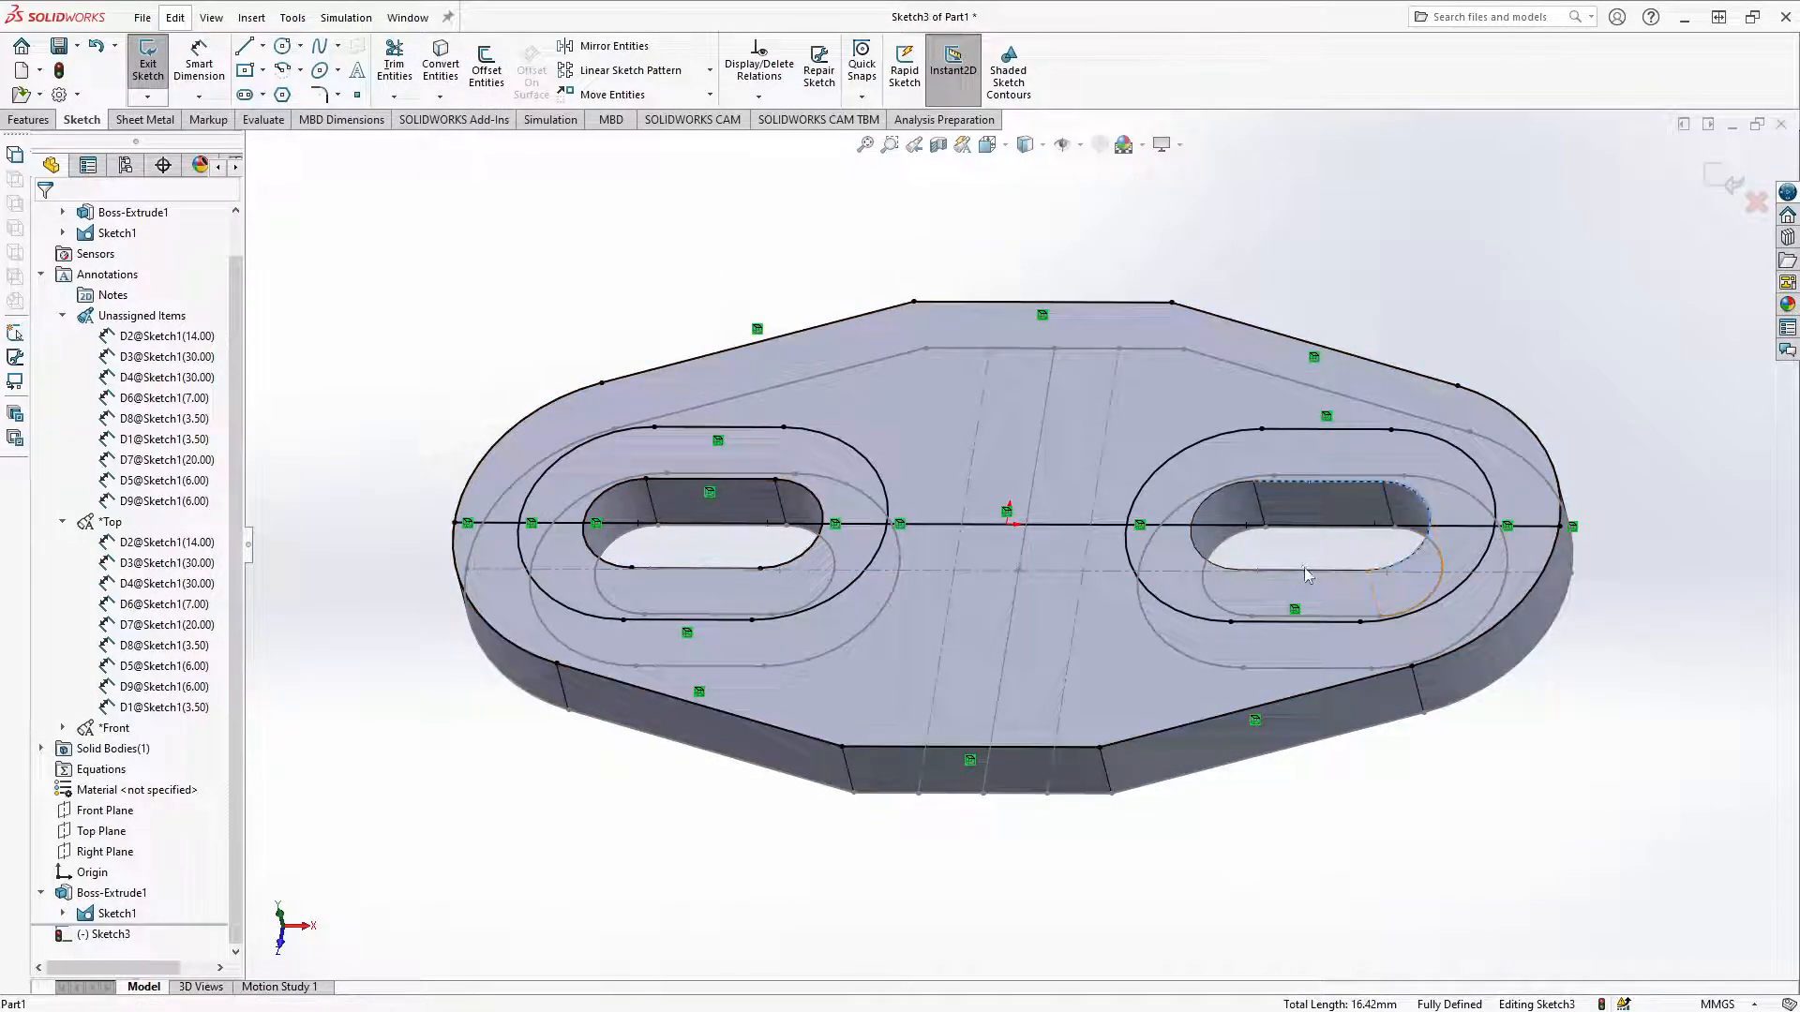
{"action": "left_click", "coordinate": [1308, 572]}
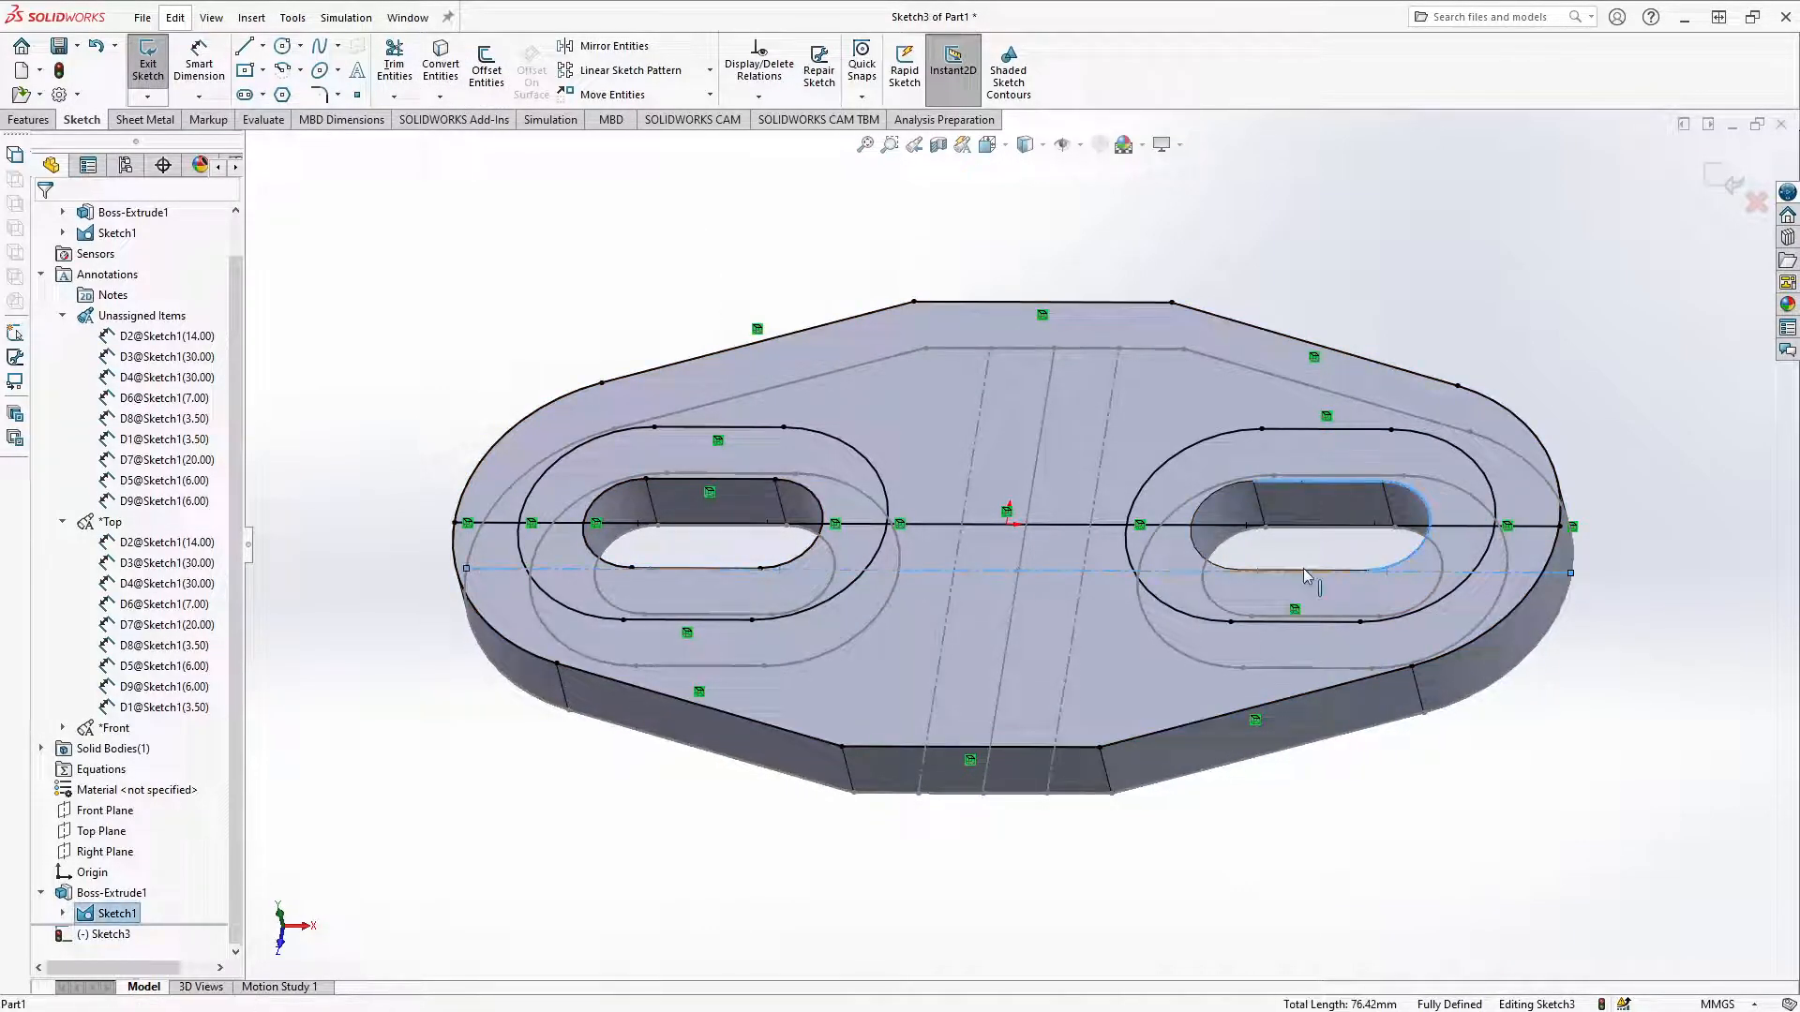
{"action": "left_click", "coordinate": [1180, 572], "text": "ctrl"}
{"action": "left_click", "coordinate": [1202, 554], "text": "ctrl"}
{"action": "middle_click_drag", "start_coordinate": [1205, 555], "coordinate": [1285, 612]}
{"action": "scroll", "coordinate": [1285, 616], "scroll_direction": "down", "scroll_amount": 2}
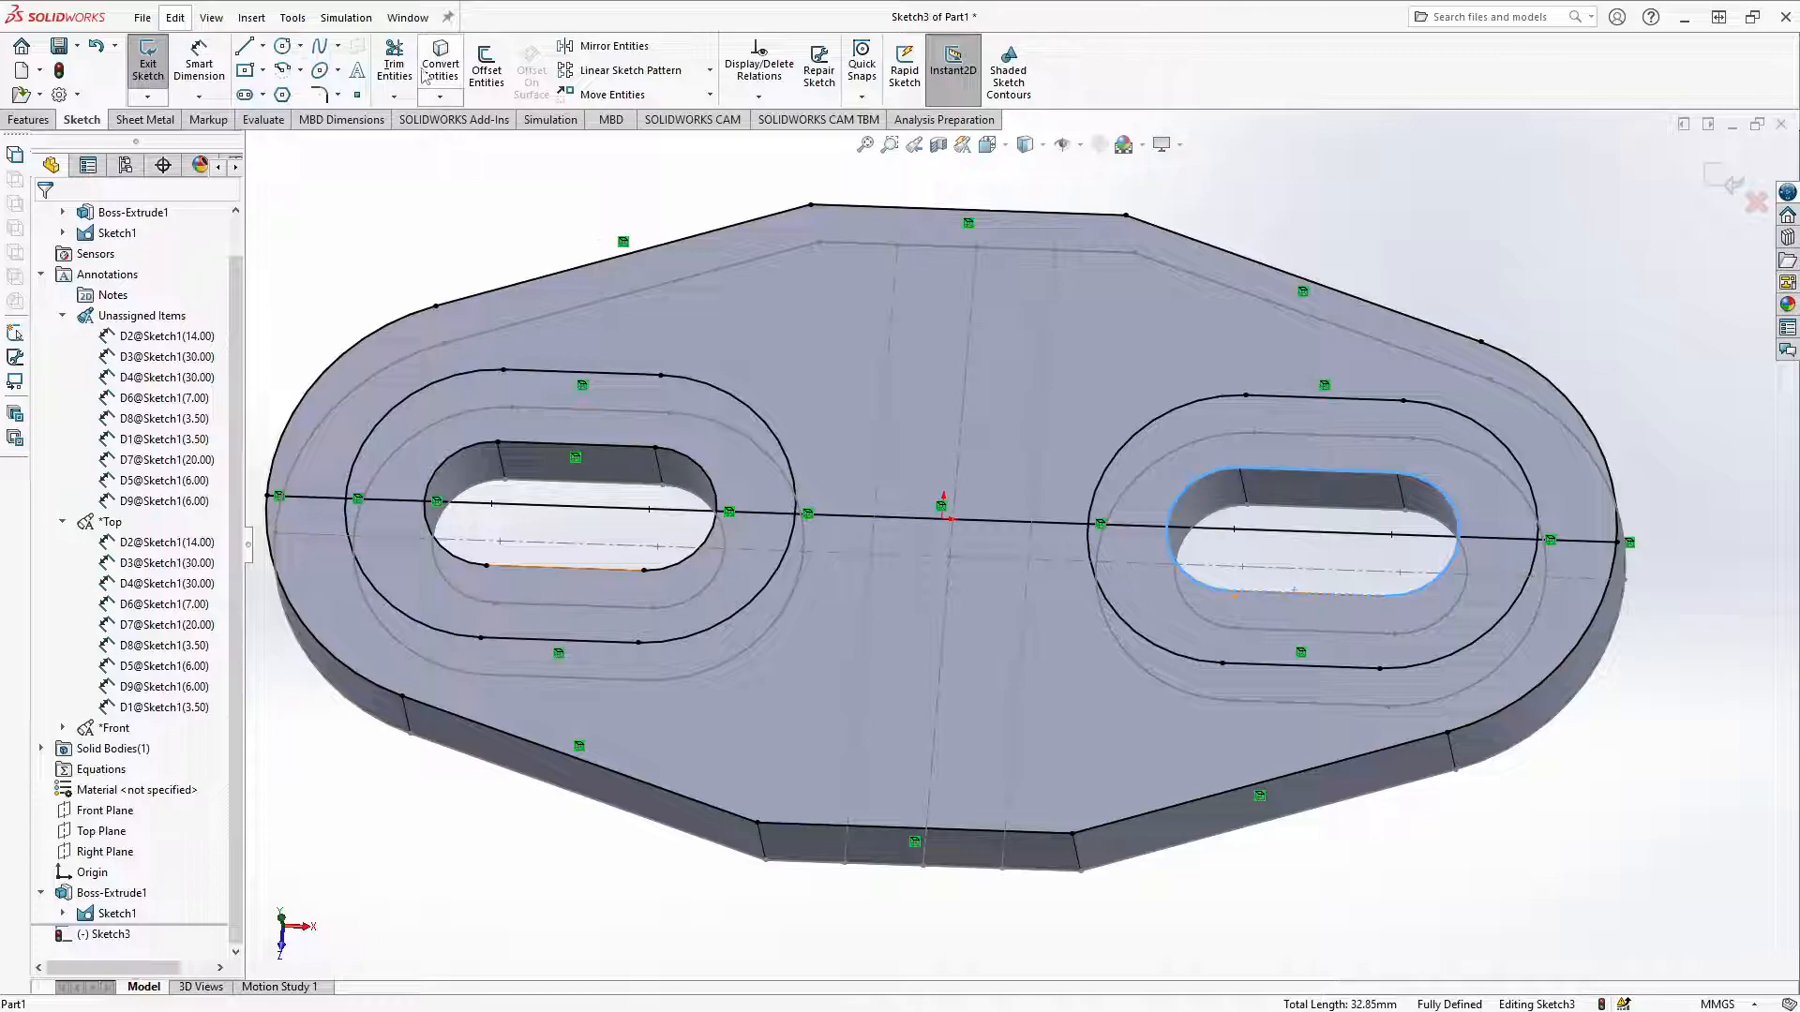
{"action": "left_click", "coordinate": [149, 64]}
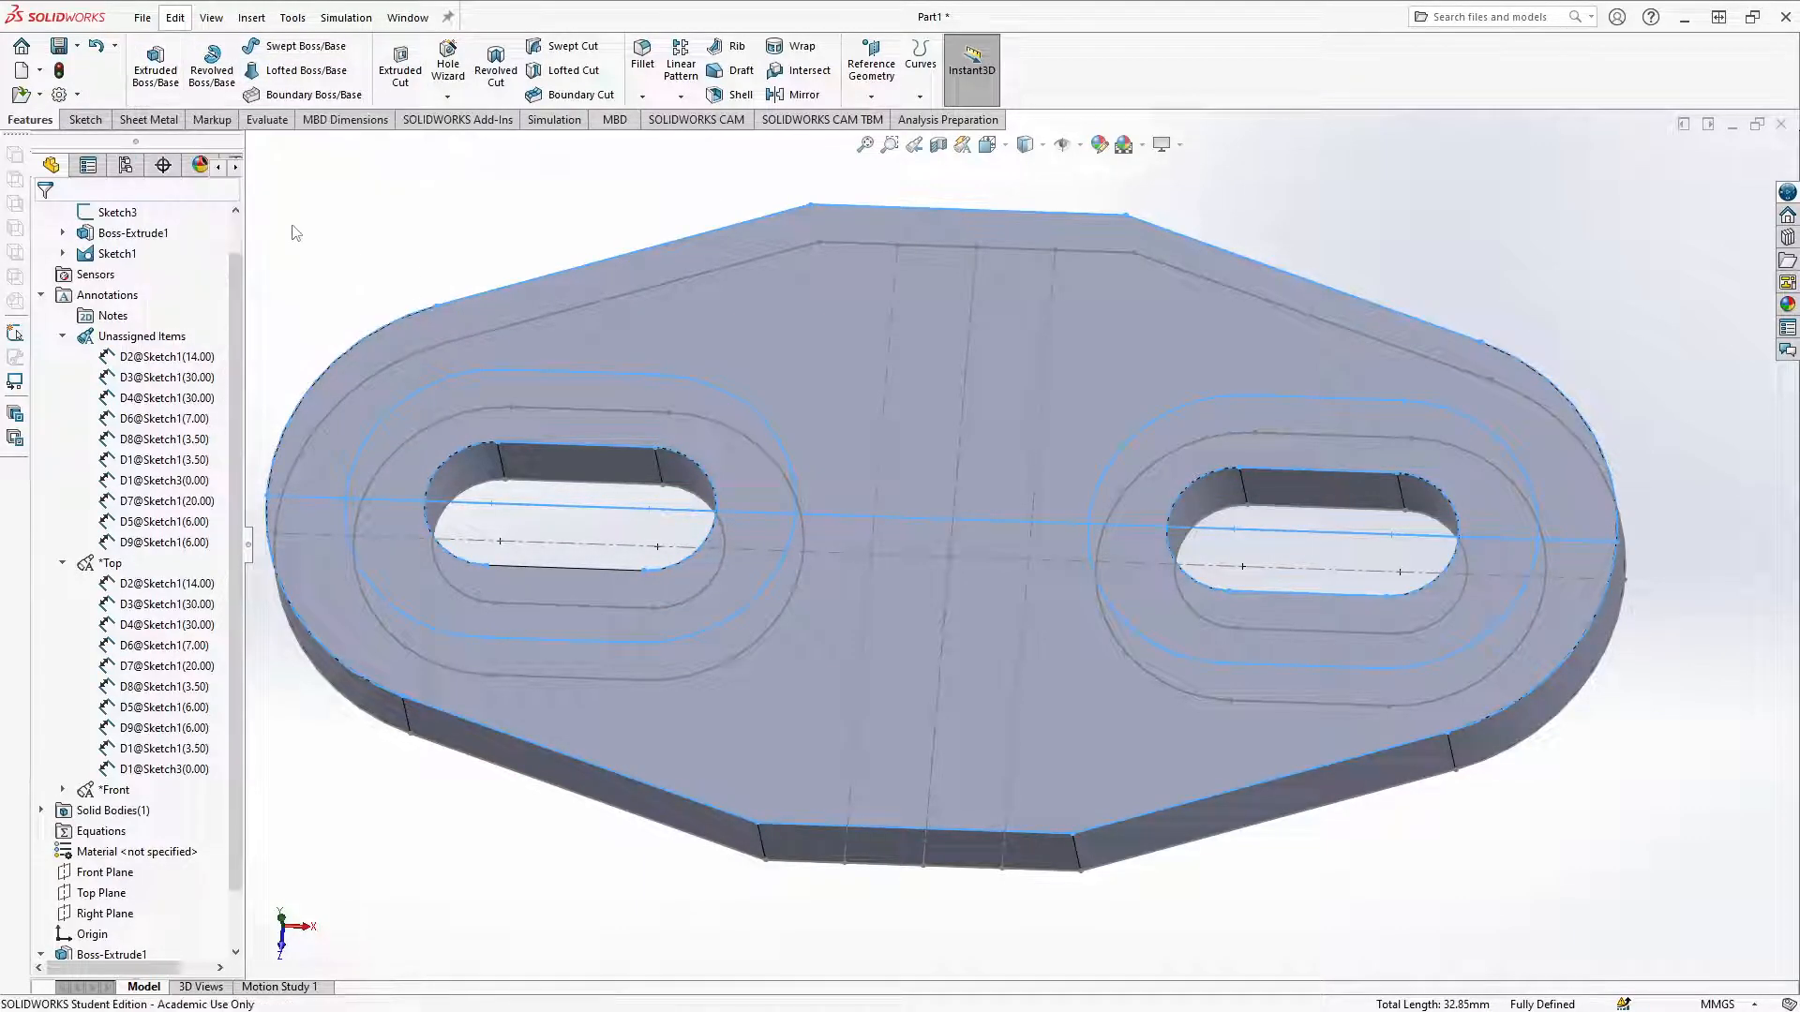
Step: Start an Extruded Cut from Sketch3 using the upper and lower ring regions around both slots as contours
{"action": "left_click", "coordinate": [392, 75]}
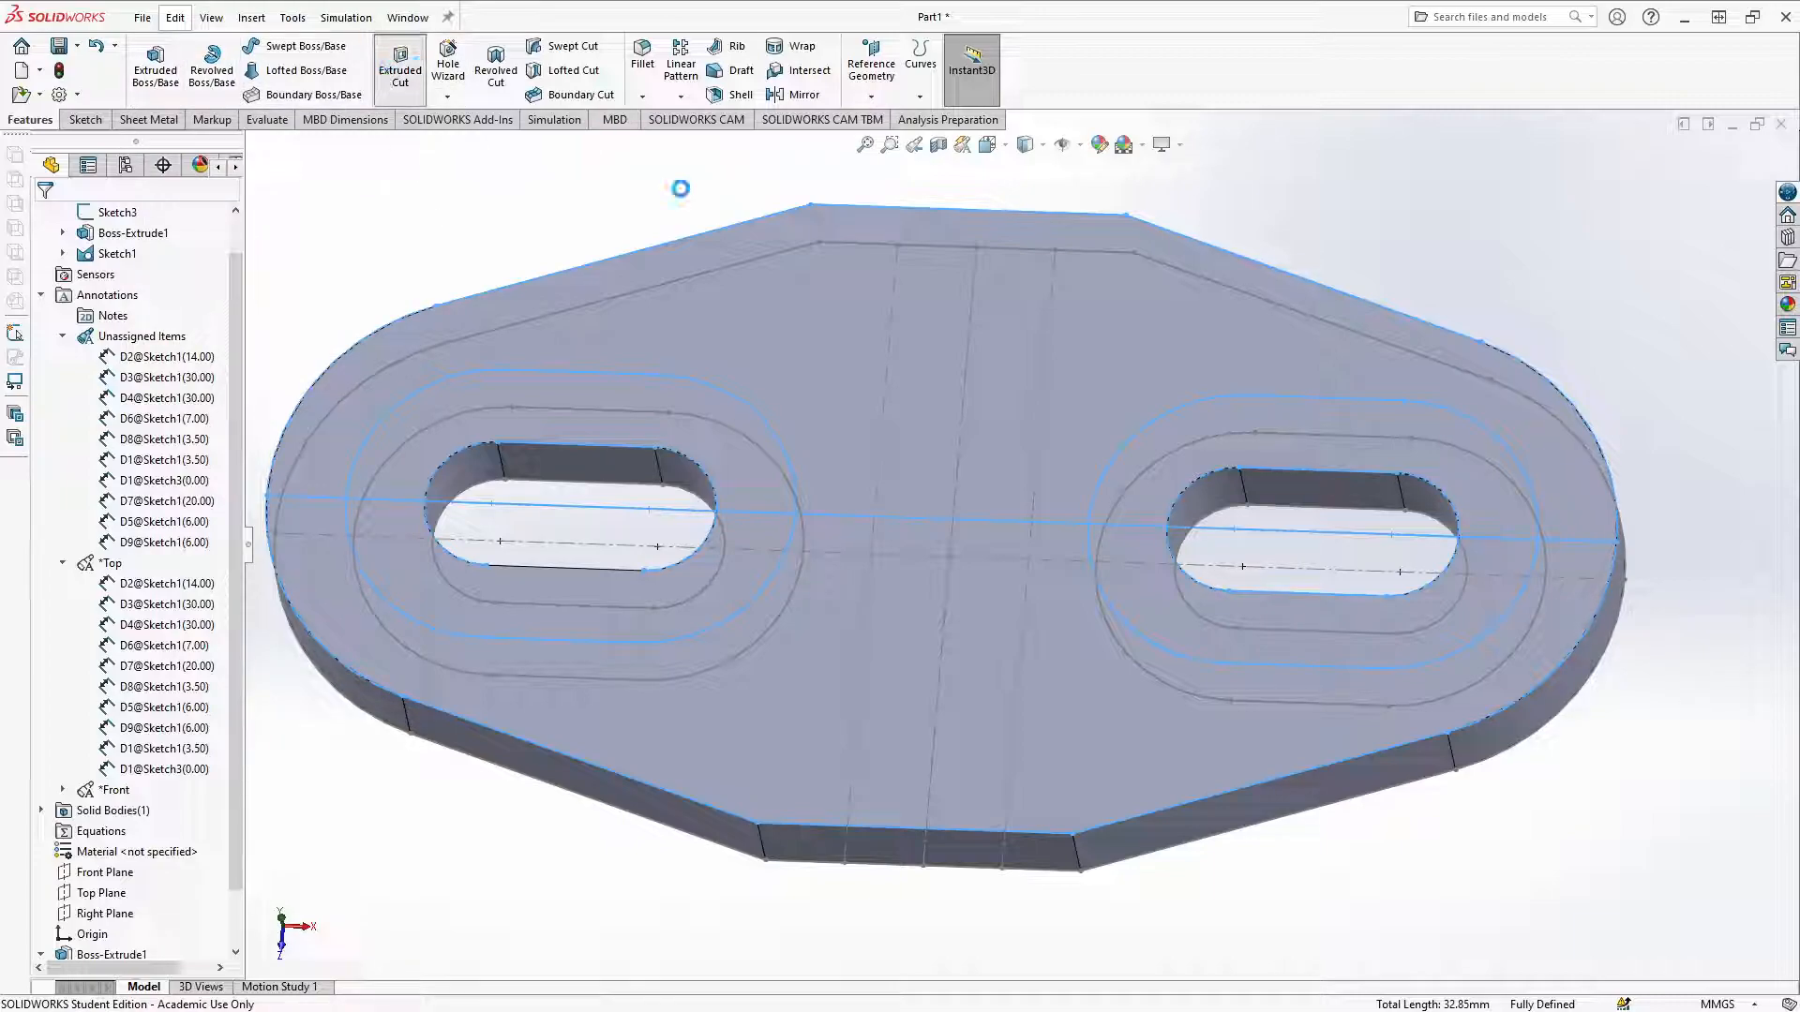
{"action": "left_click", "coordinate": [405, 514]}
{"action": "left_click", "coordinate": [407, 477]}
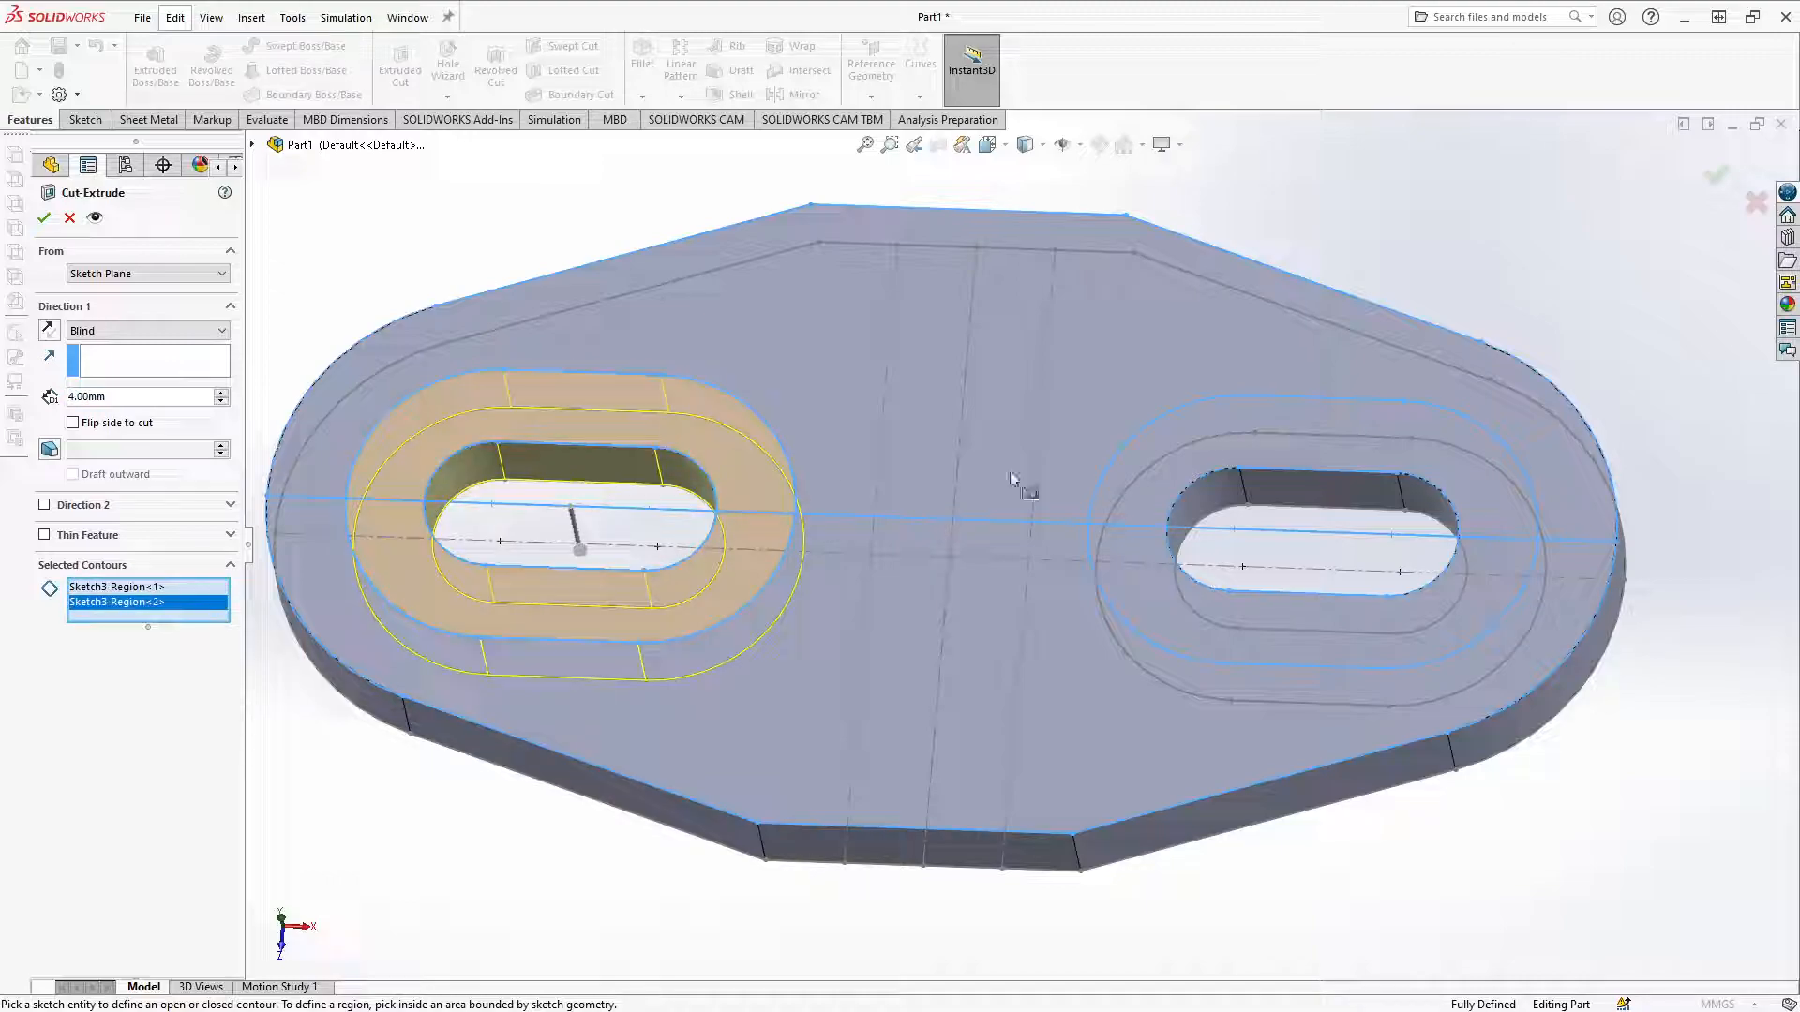
{"action": "left_click", "coordinate": [1154, 581]}
{"action": "left_click", "coordinate": [1155, 499]}
Step: Set the blind cut depth to 2 mm and complete the recess cut
{"action": "scroll", "coordinate": [1012, 544], "scroll_direction": "up", "scroll_amount": 1}
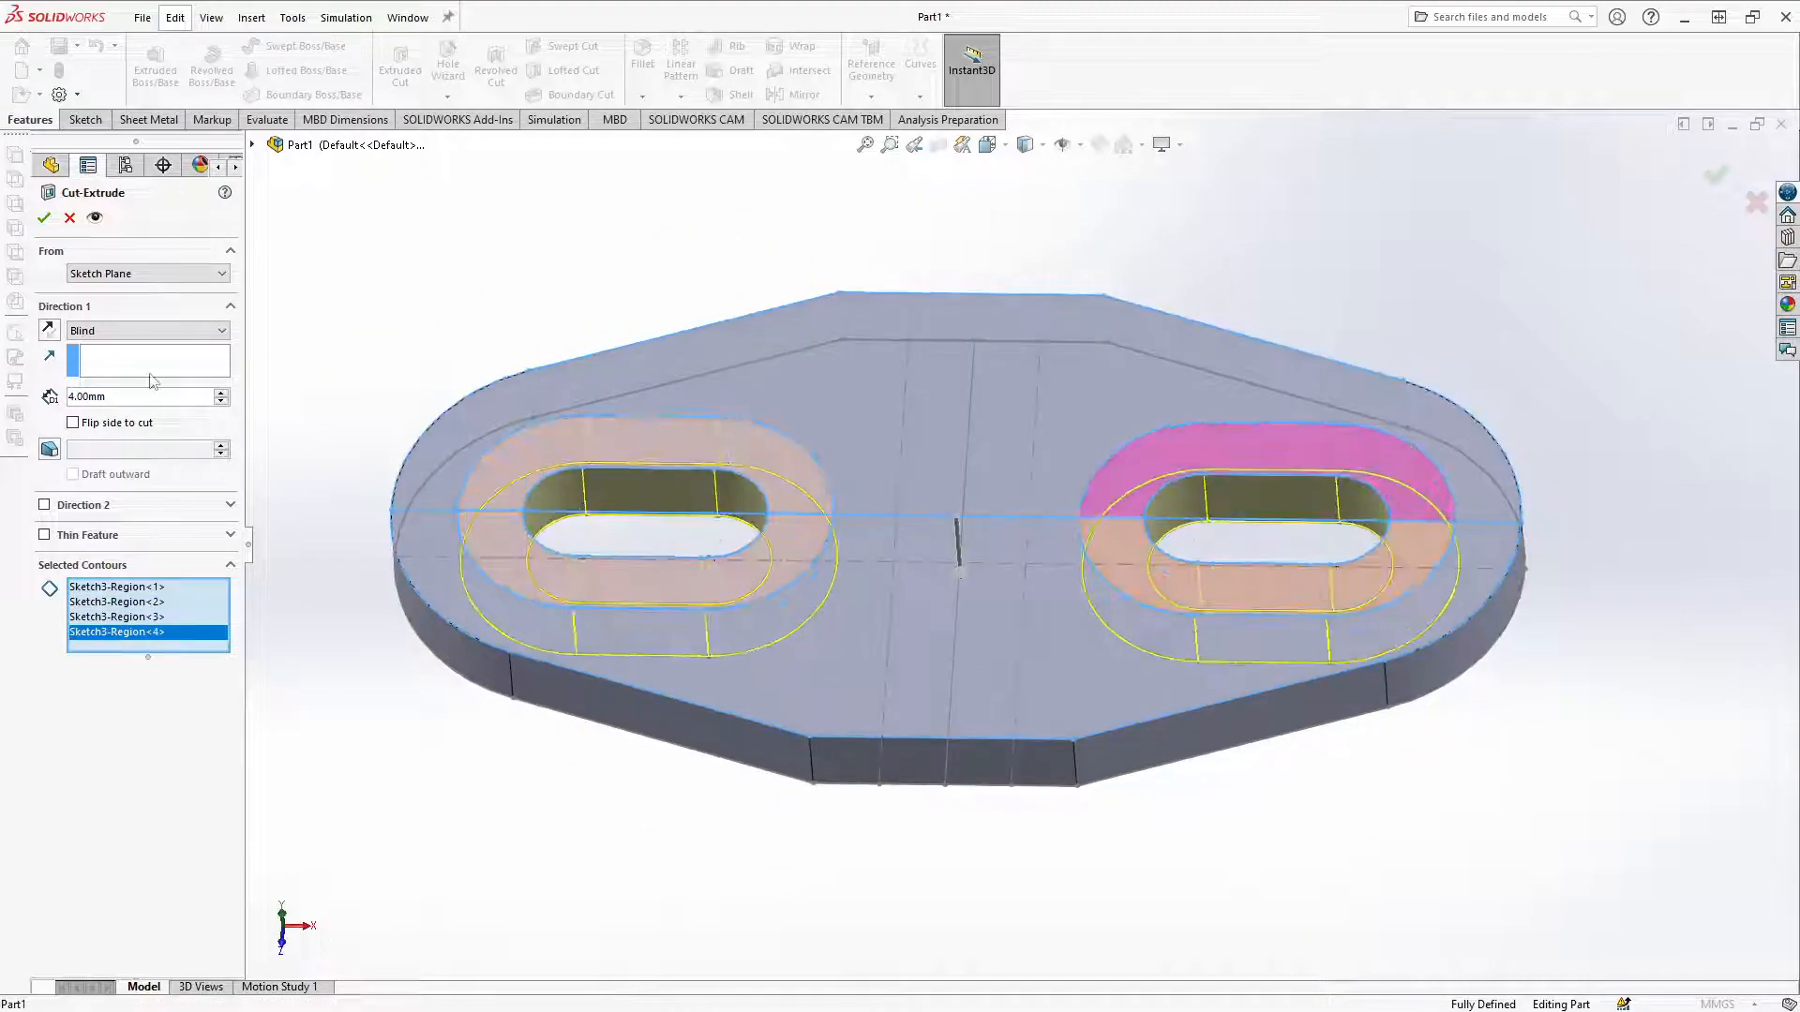
{"action": "type", "text": "2"}
{"action": "key", "text": "Return"}
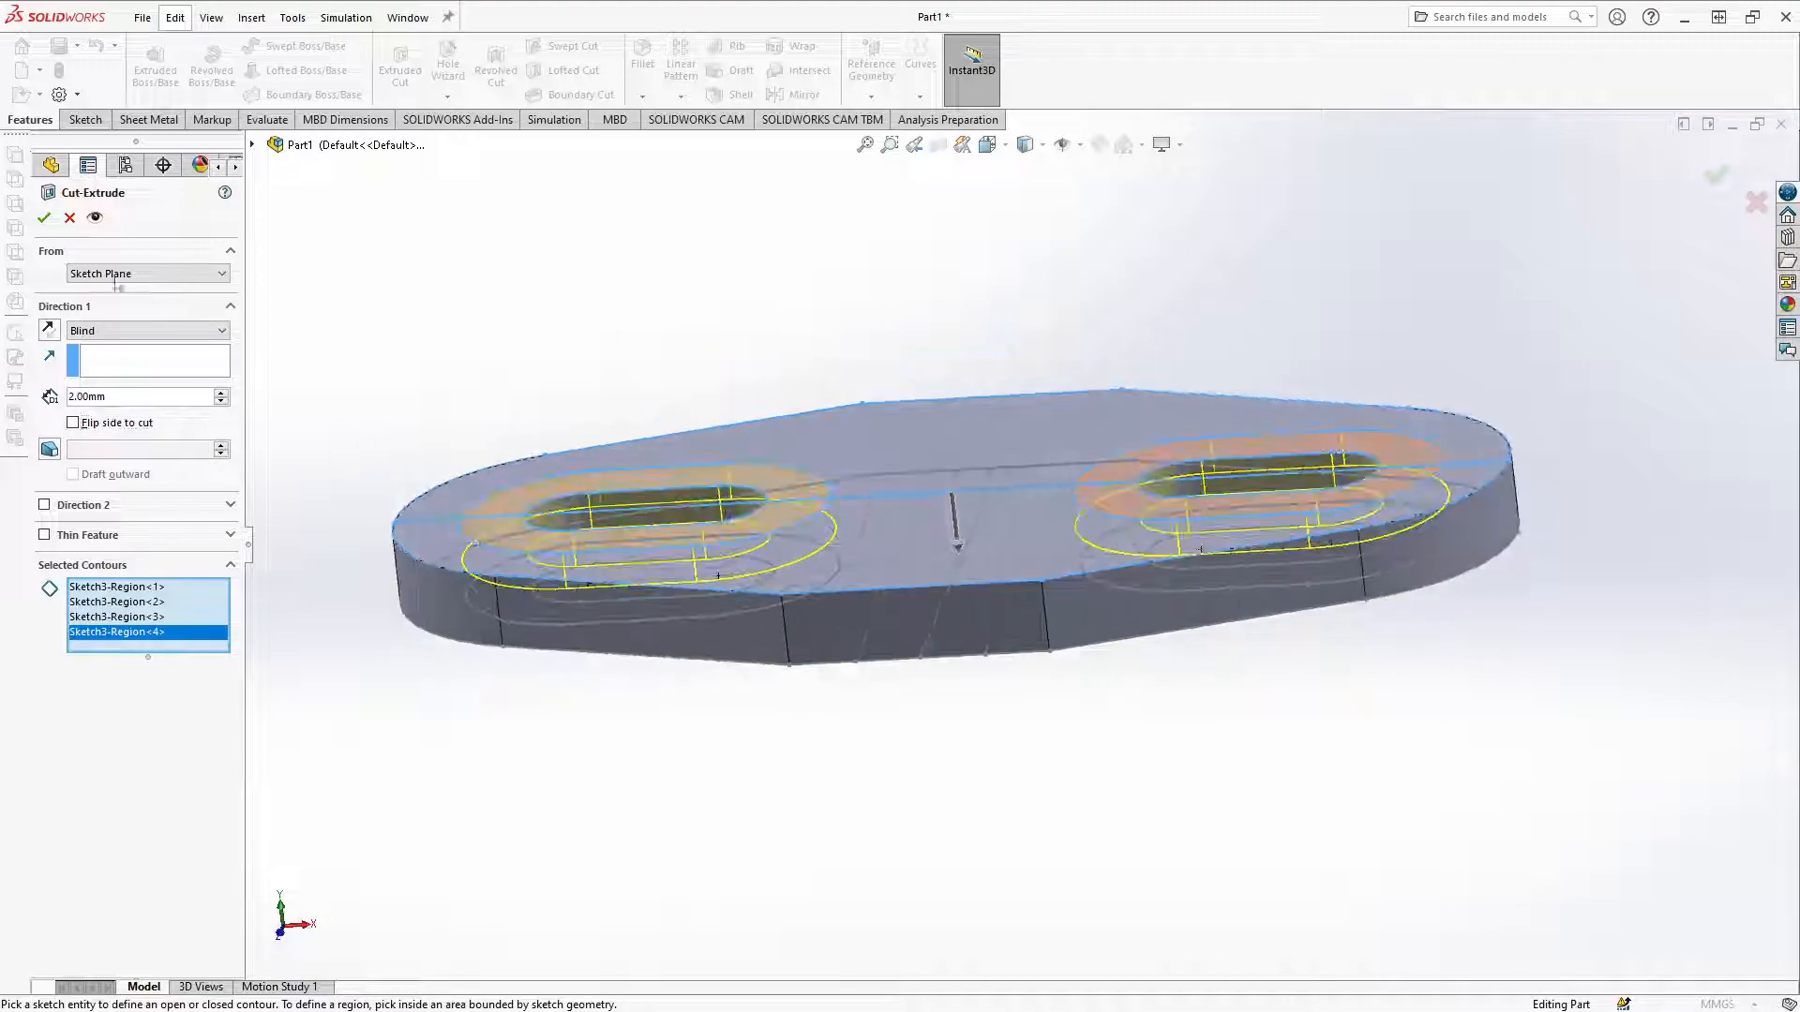
{"action": "left_click", "coordinate": [43, 217]}
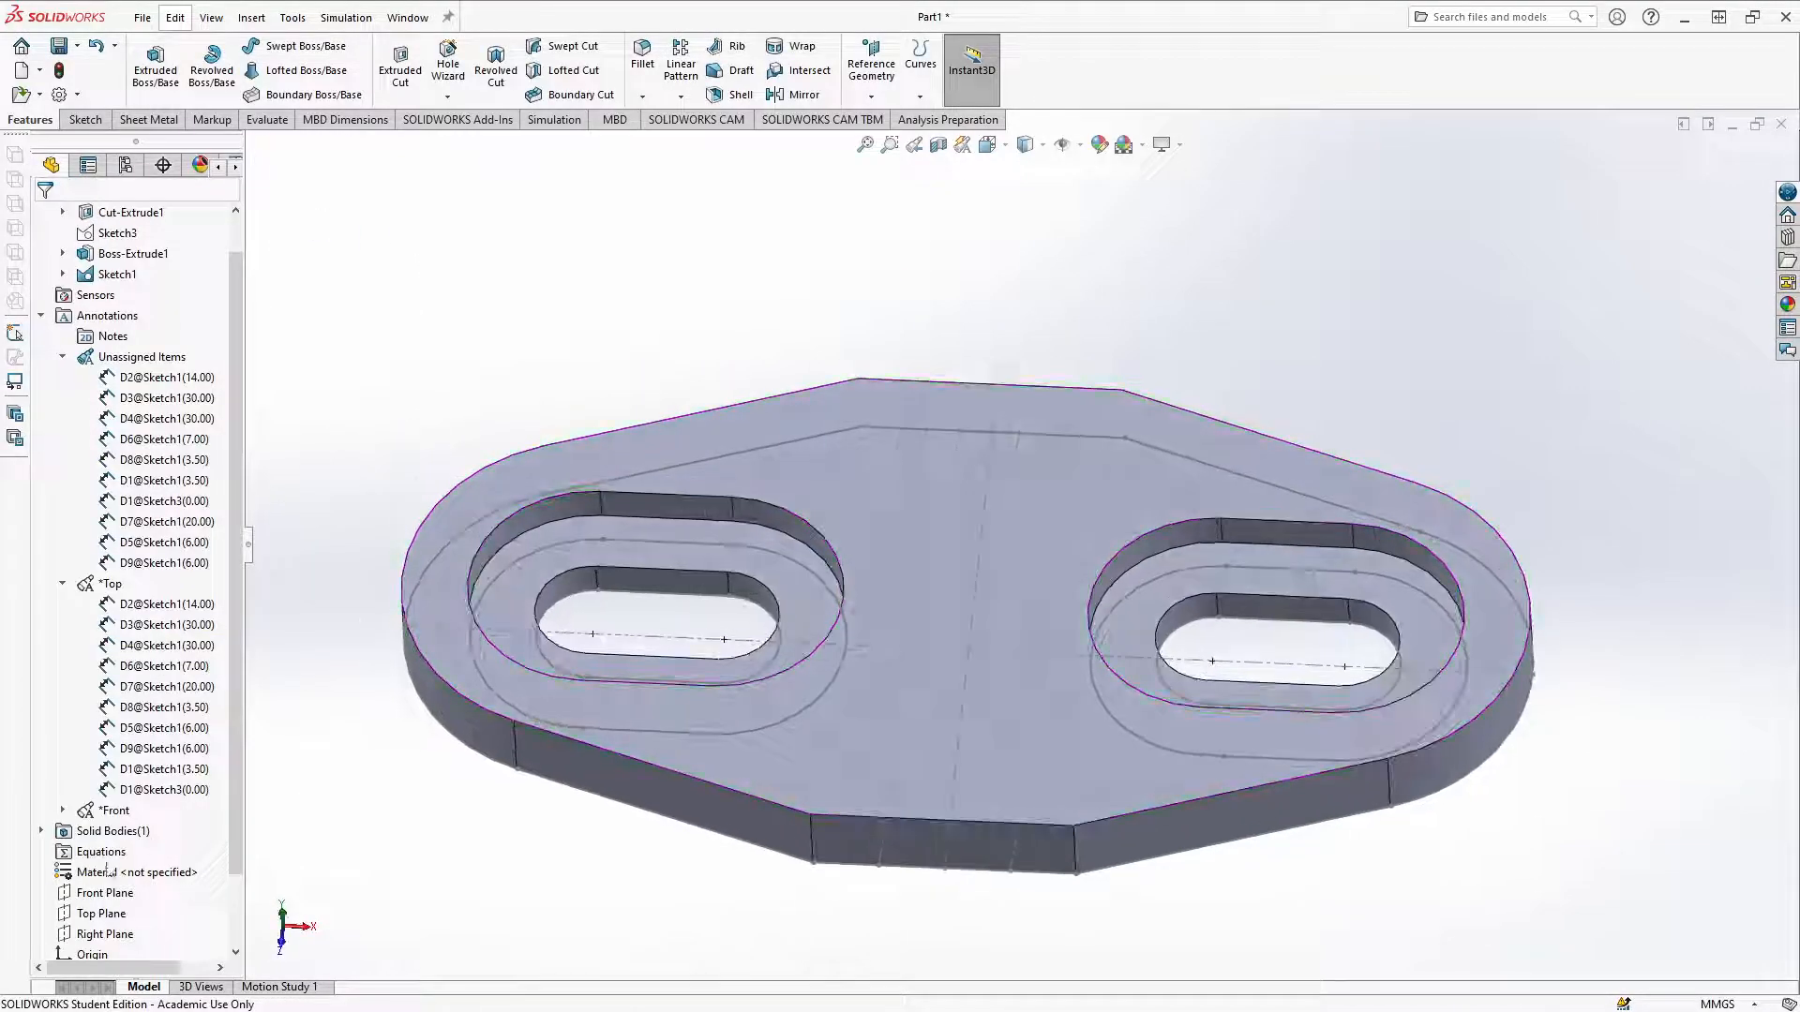
Step: Hide Sketch1 under Boss-Extrude1 to view the recessed plate, and show the sketch again
{"action": "left_click", "coordinate": [110, 912]}
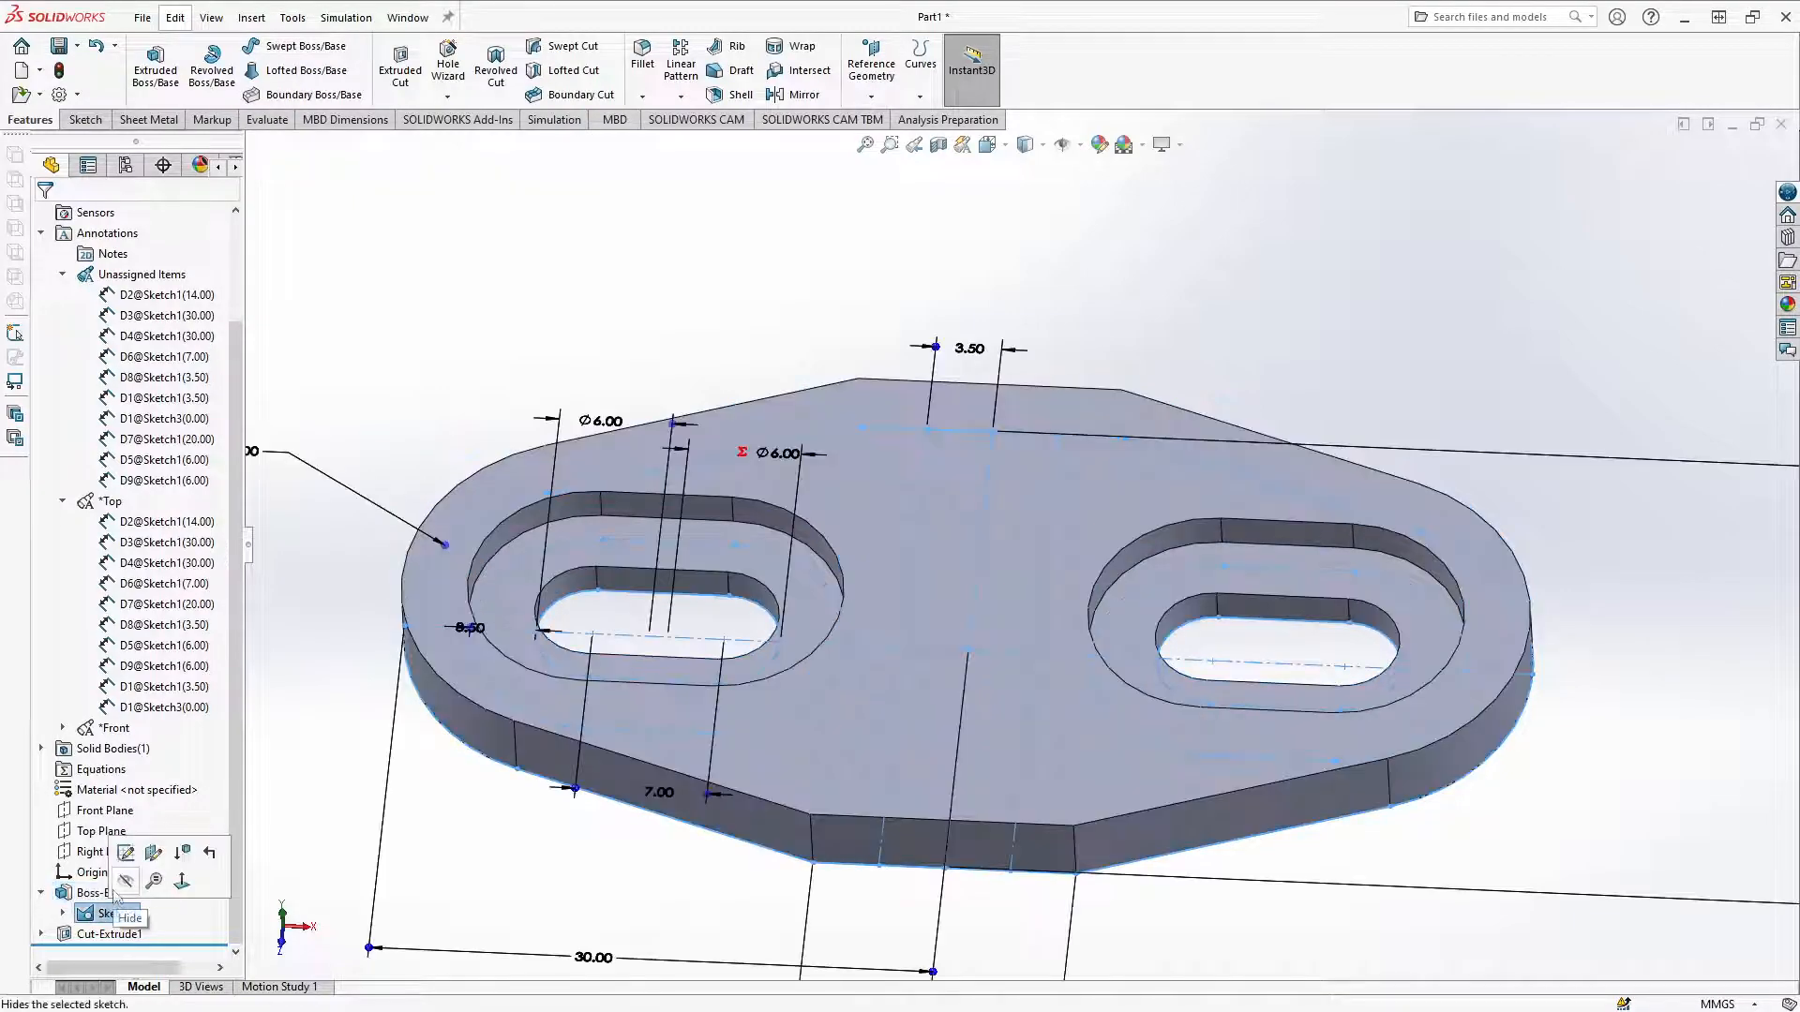
{"action": "left_click", "coordinate": [120, 887]}
{"action": "middle_click_drag", "start_coordinate": [337, 804], "coordinate": [339, 831]}
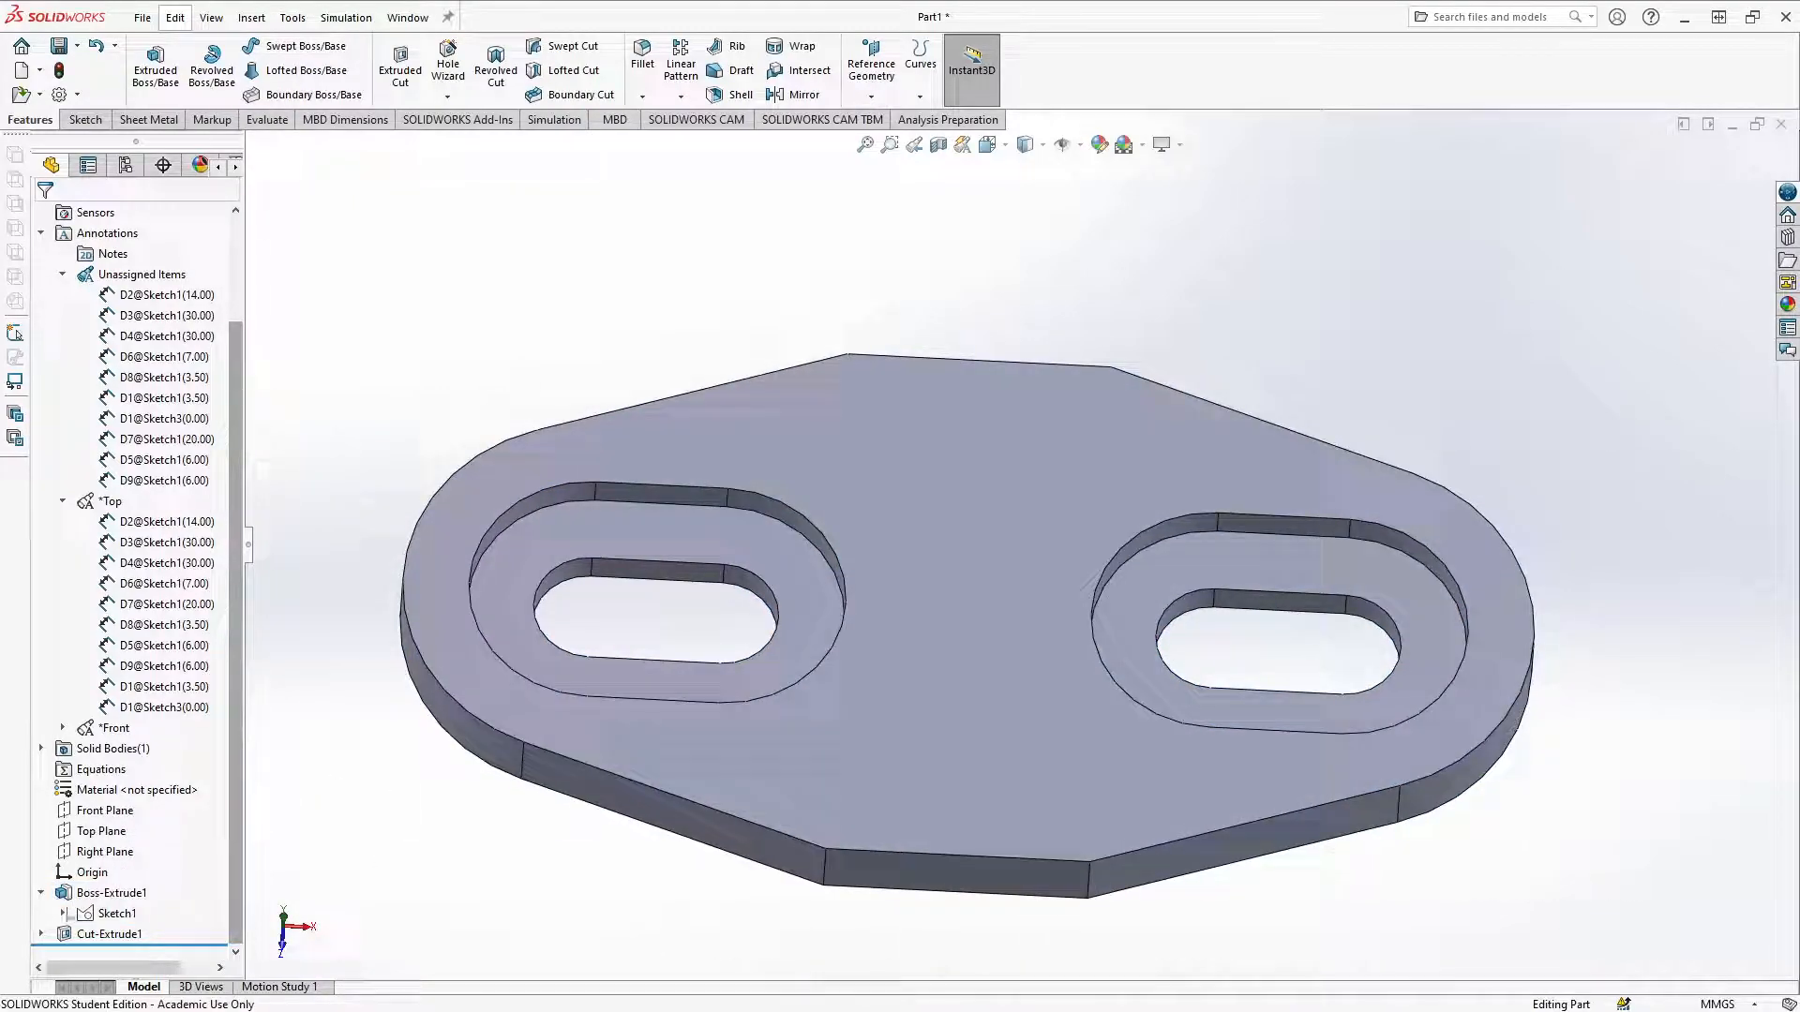
{"action": "left_click", "coordinate": [106, 915]}
{"action": "left_click", "coordinate": [120, 884]}
{"action": "left_click", "coordinate": [326, 828]}
{"action": "scroll", "coordinate": [779, 716], "scroll_direction": "up", "scroll_amount": 1}
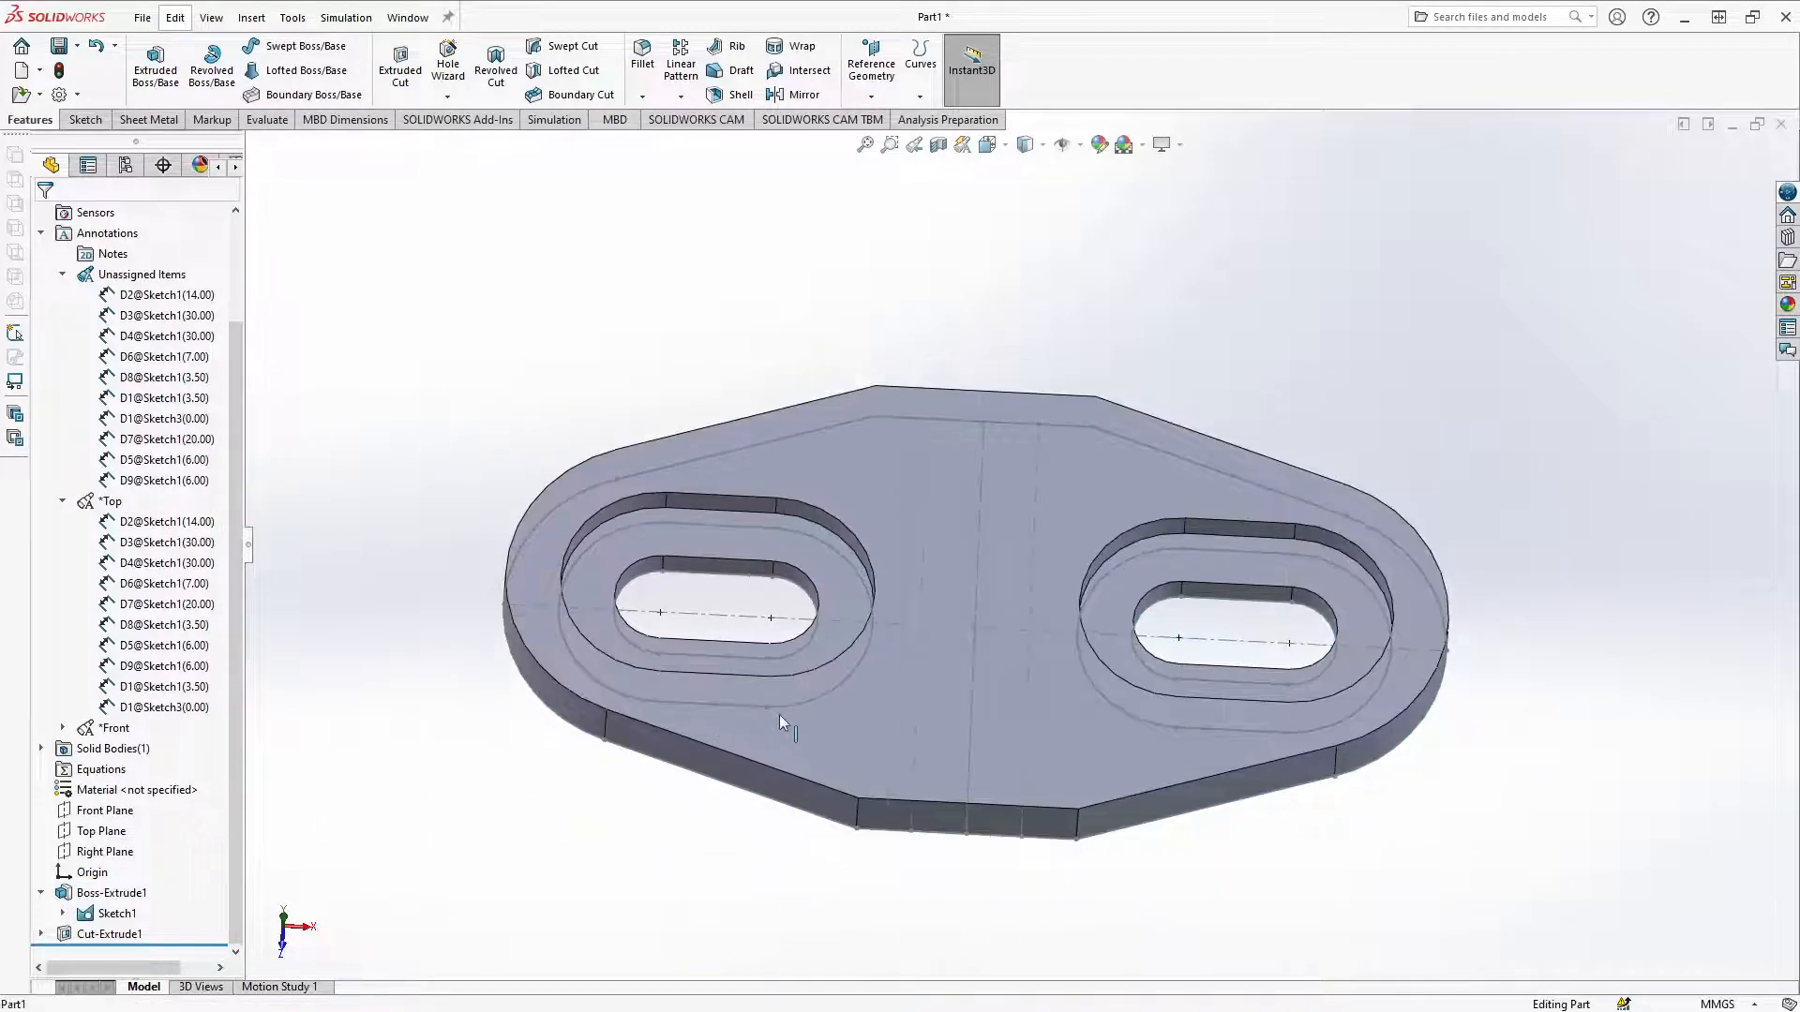
Step: Start a sketch on the plate's upper face and convert the two vertical lines of the central strip from Sketch1 into it
{"action": "left_click", "coordinate": [780, 714]}
{"action": "left_click", "coordinate": [853, 666]}
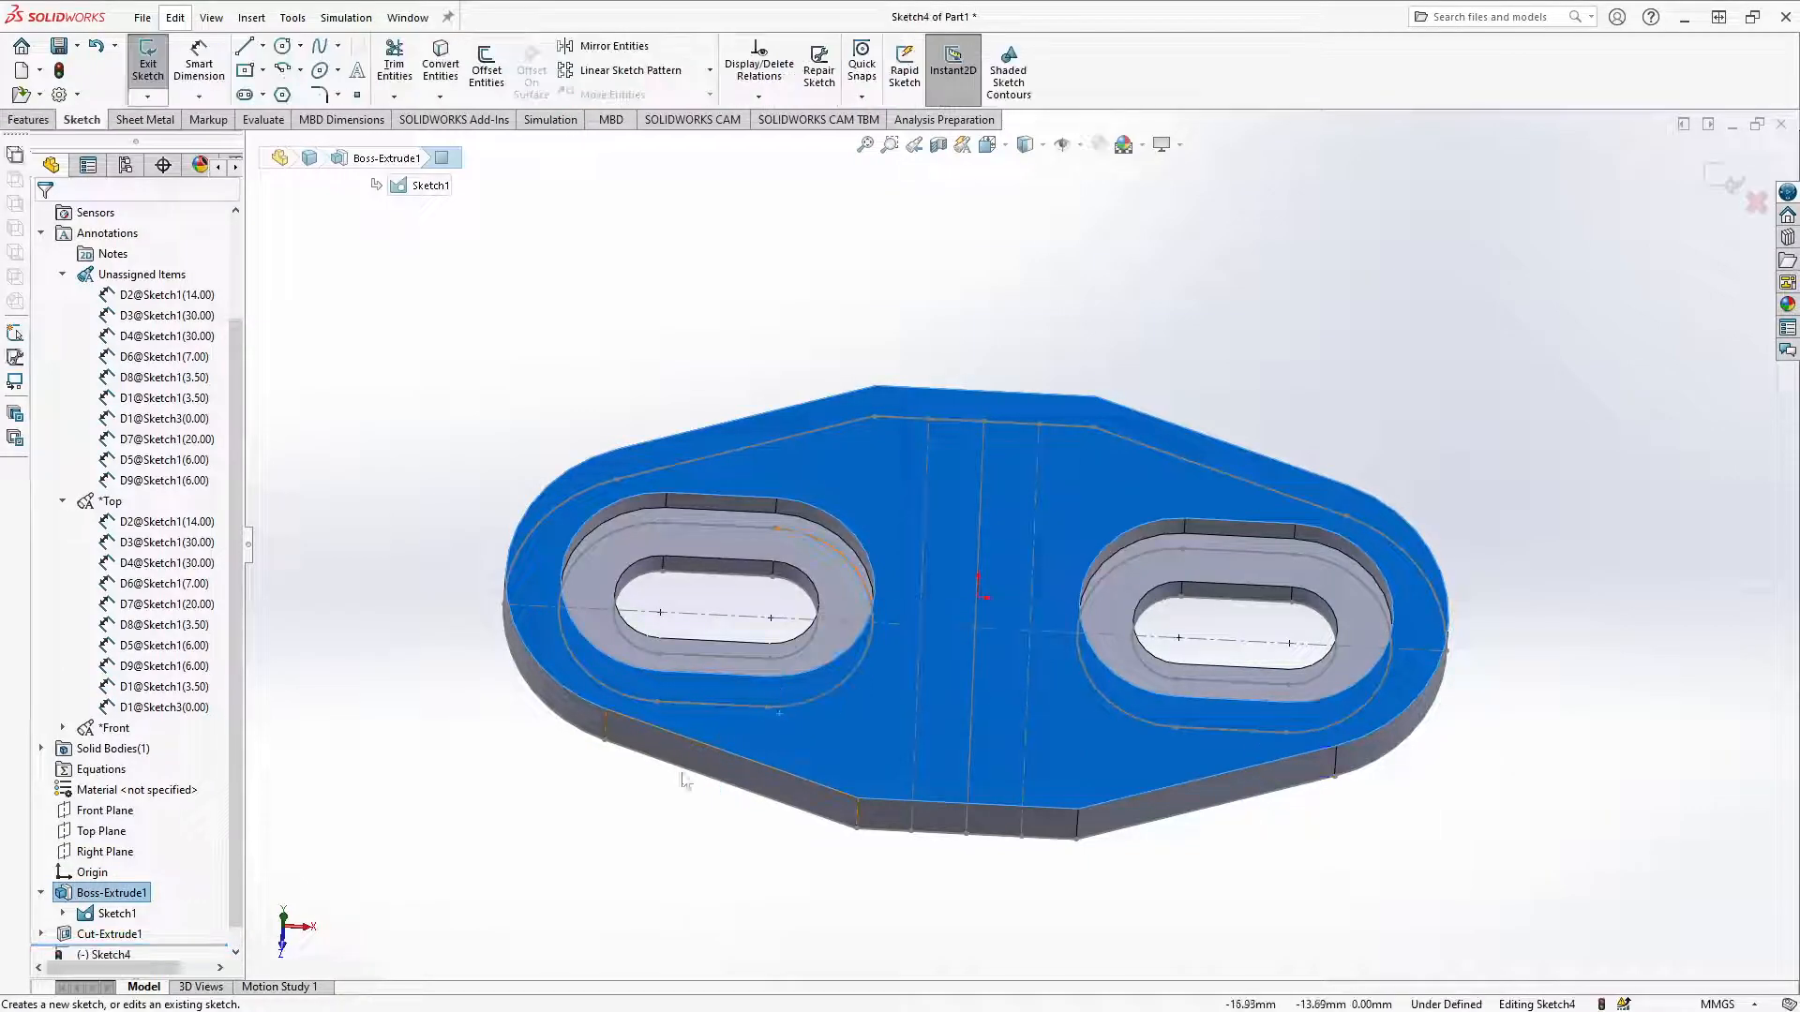
{"action": "left_click", "coordinate": [919, 718]}
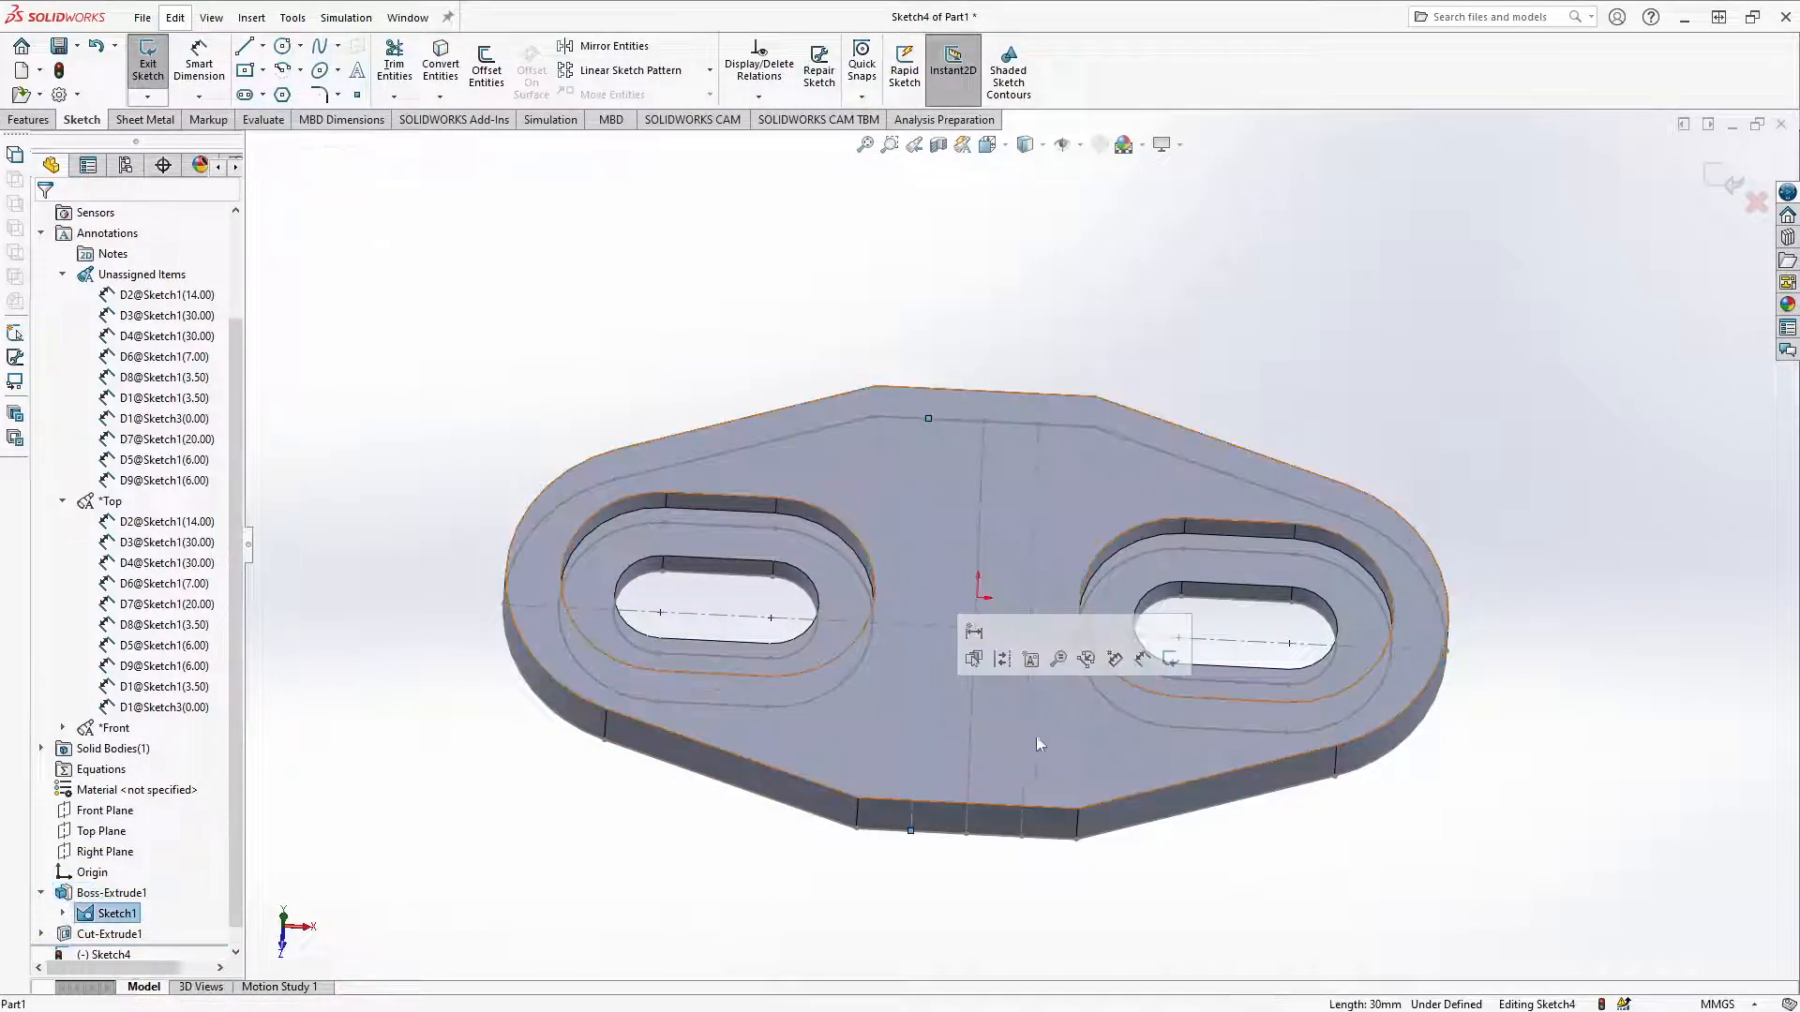
{"action": "left_click", "coordinate": [1025, 737], "text": "ctrl"}
{"action": "left_click", "coordinate": [460, 68]}
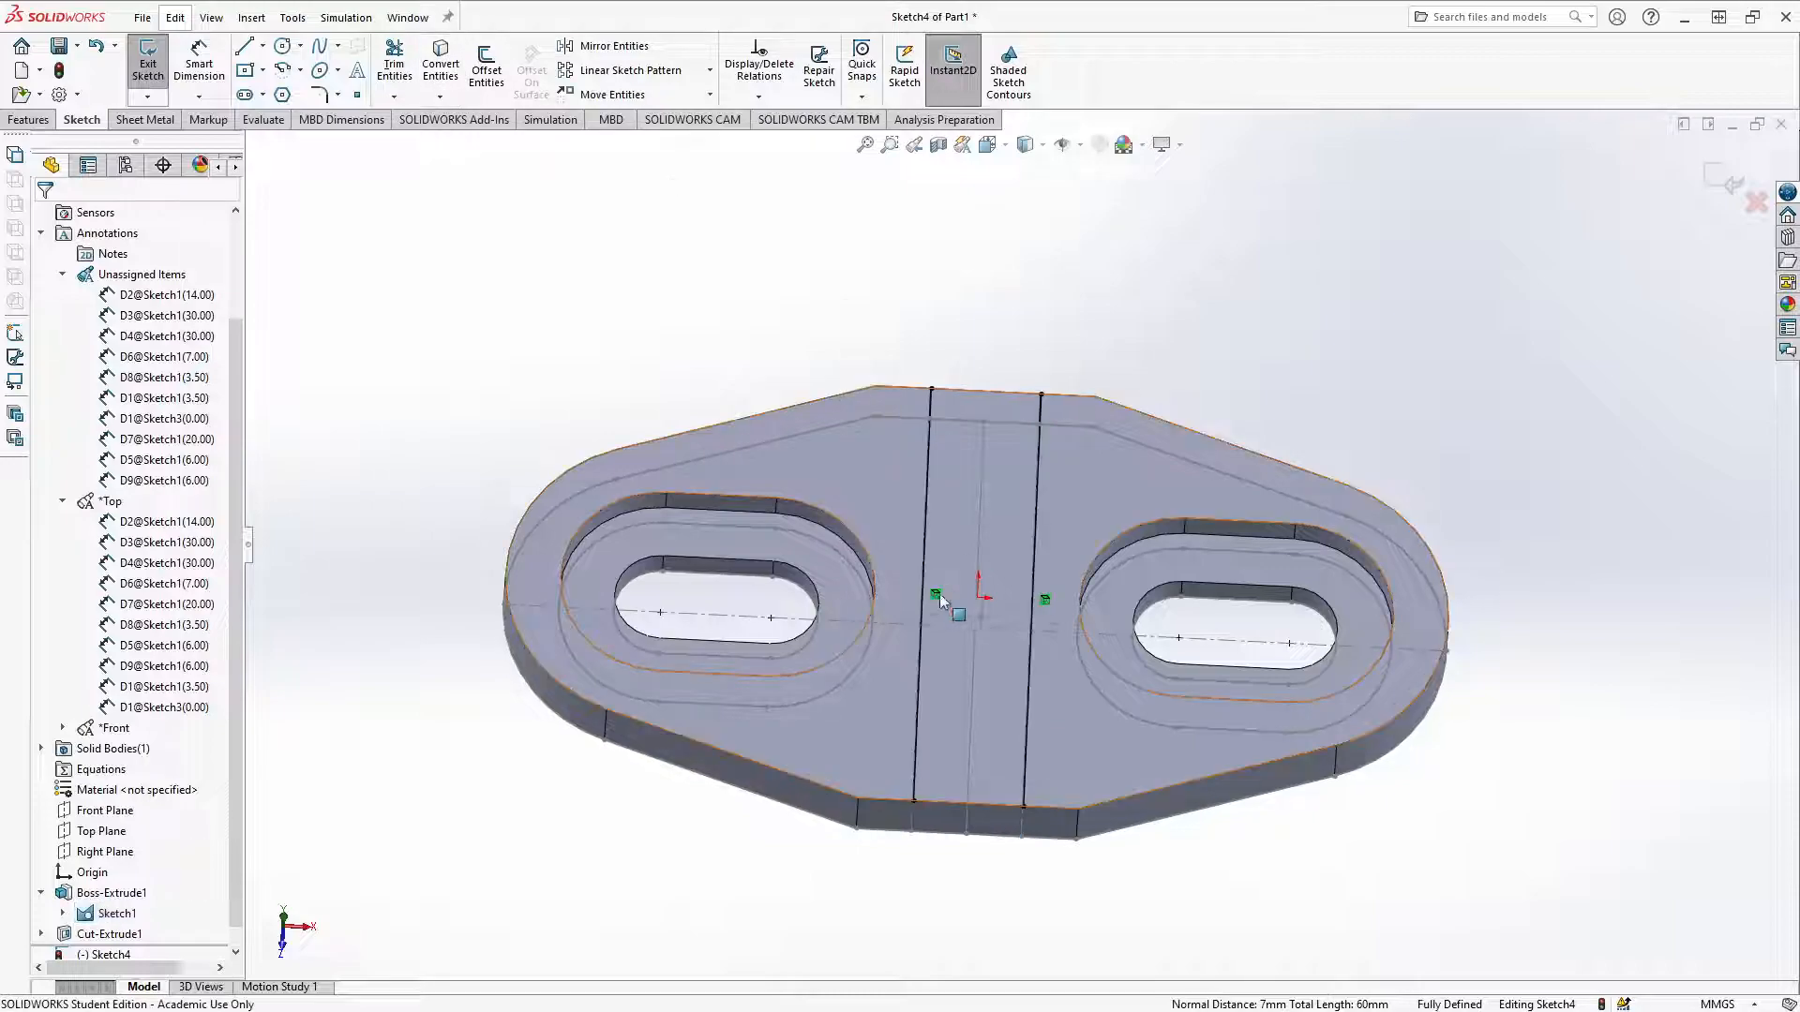
Step: Close the central strip with 7 mm horizontal lines joining the two converted lines at both ends, and exit the sketch
{"action": "left_click", "coordinate": [1006, 392]}
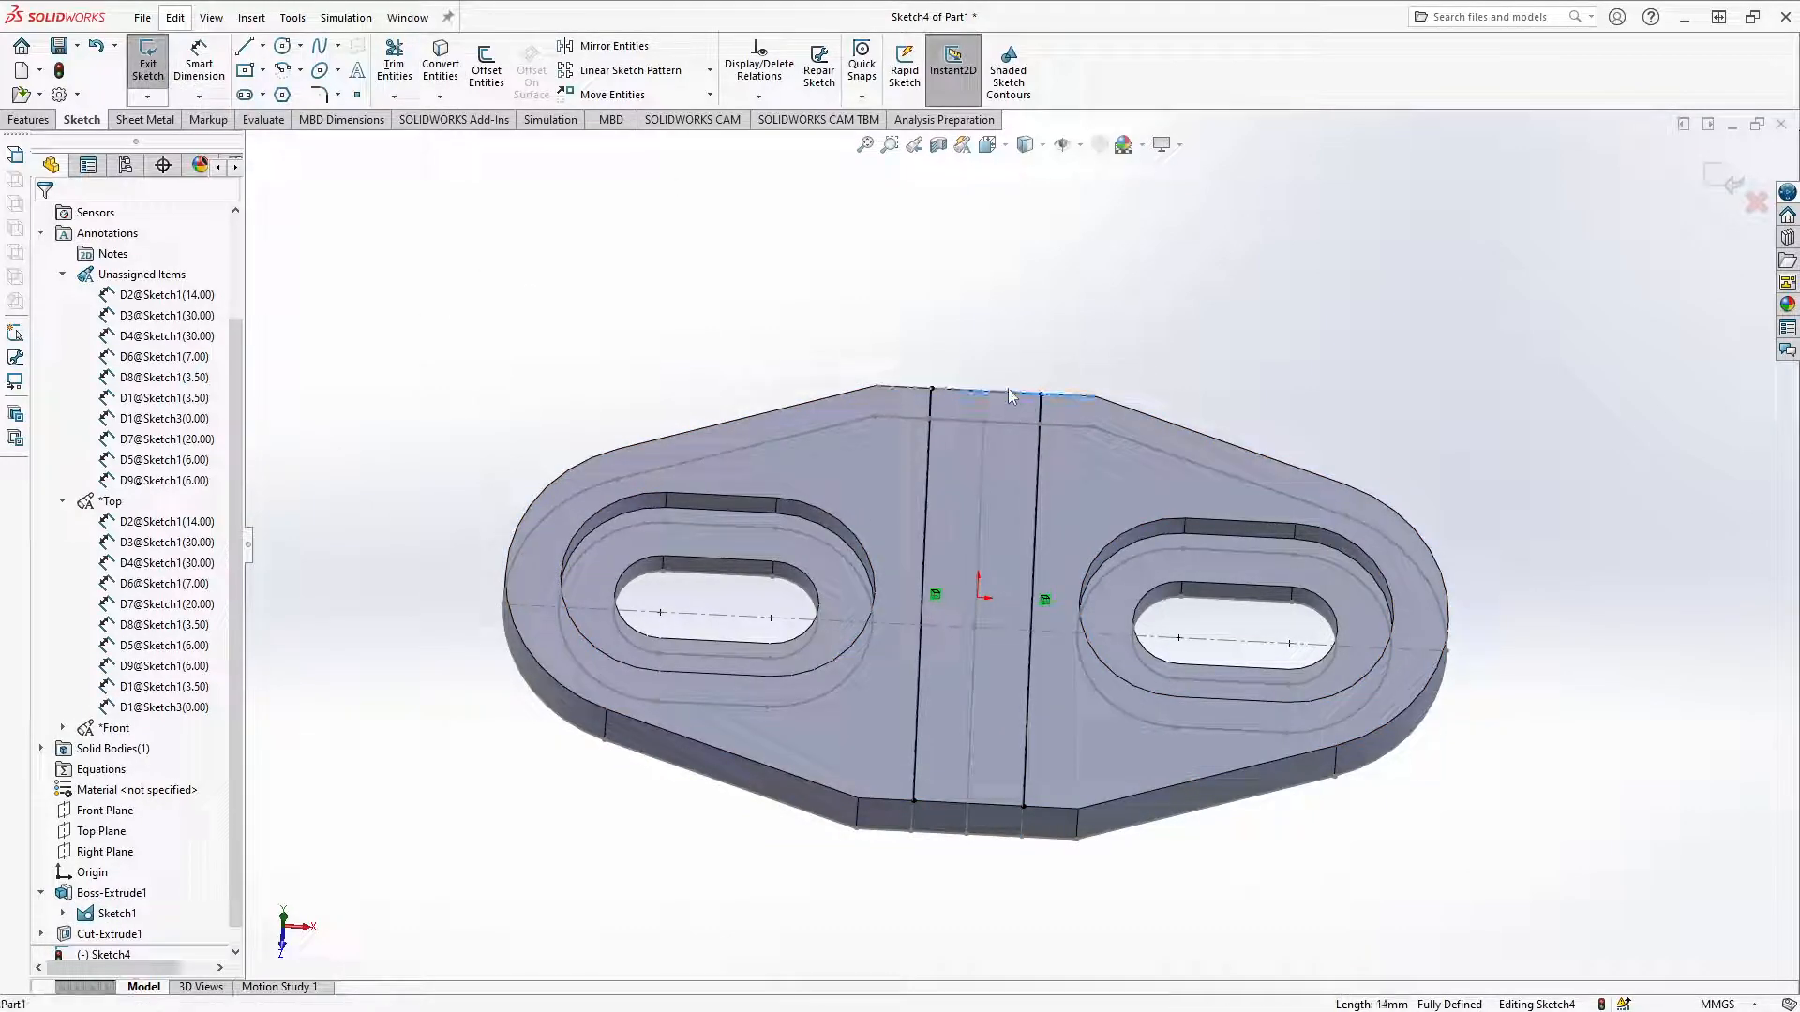
{"action": "left_click", "coordinate": [978, 805], "text": "ctrl"}
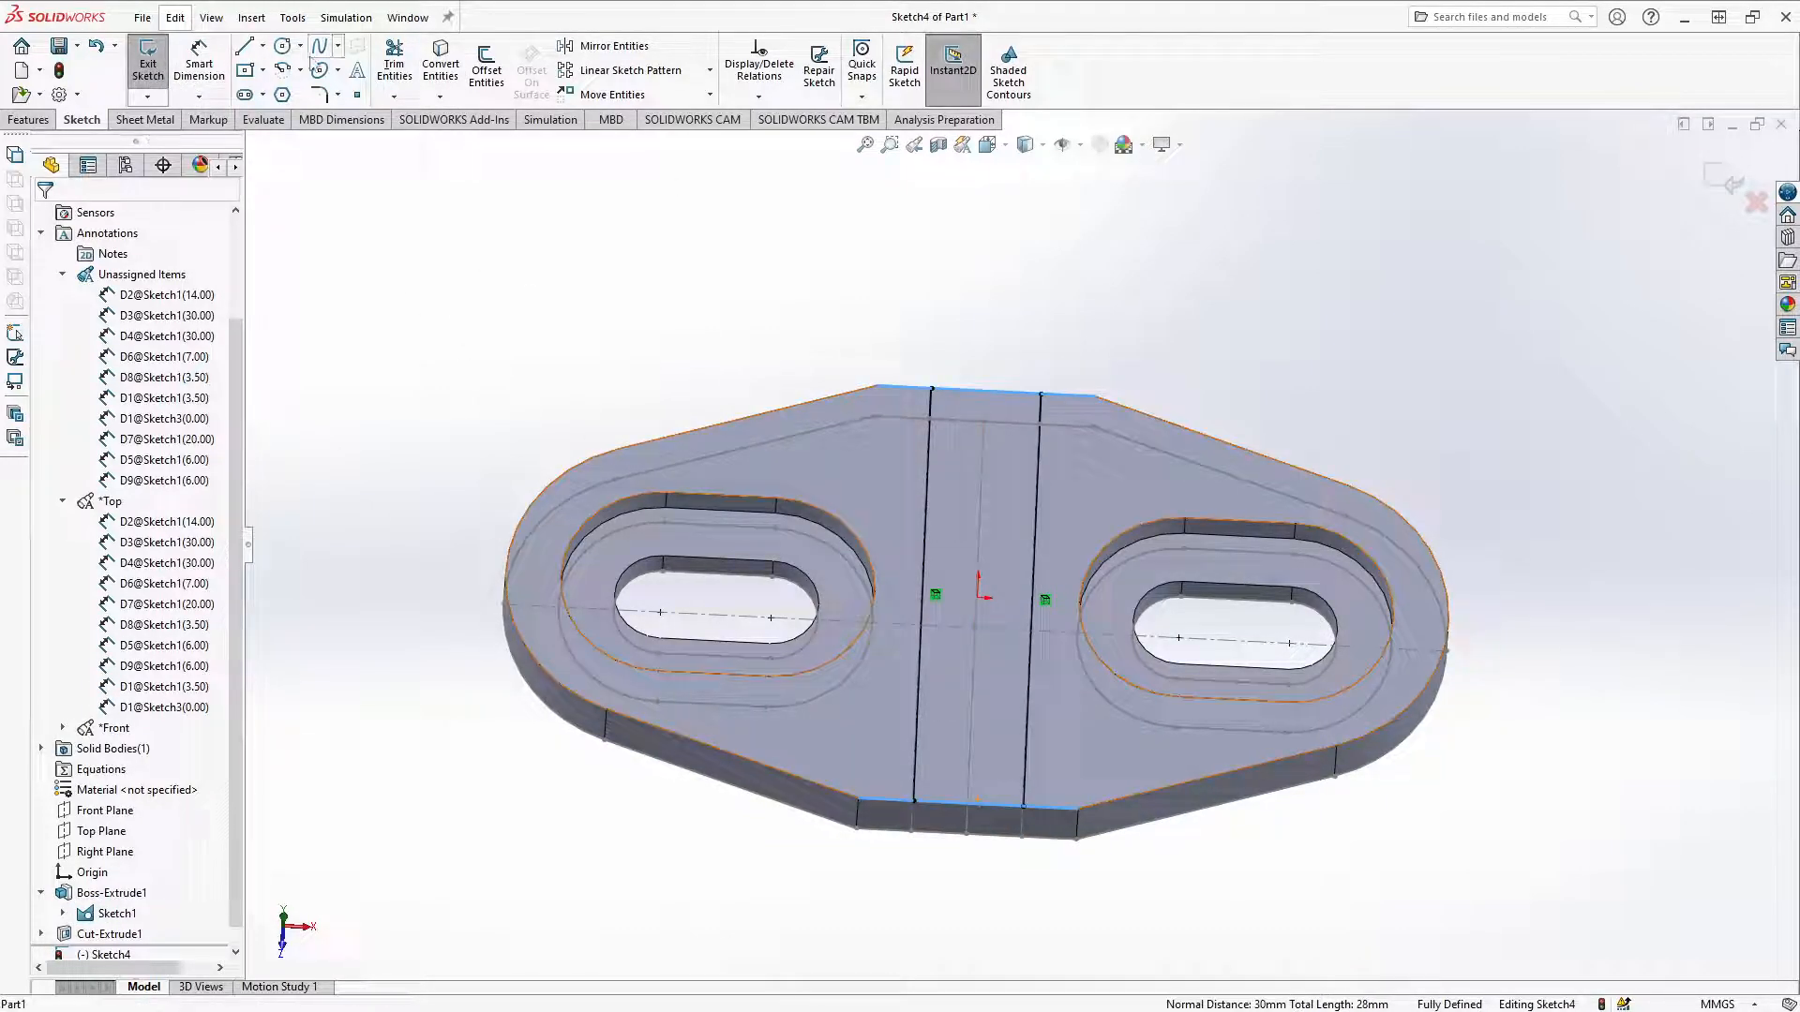
{"action": "left_click", "coordinate": [244, 45]}
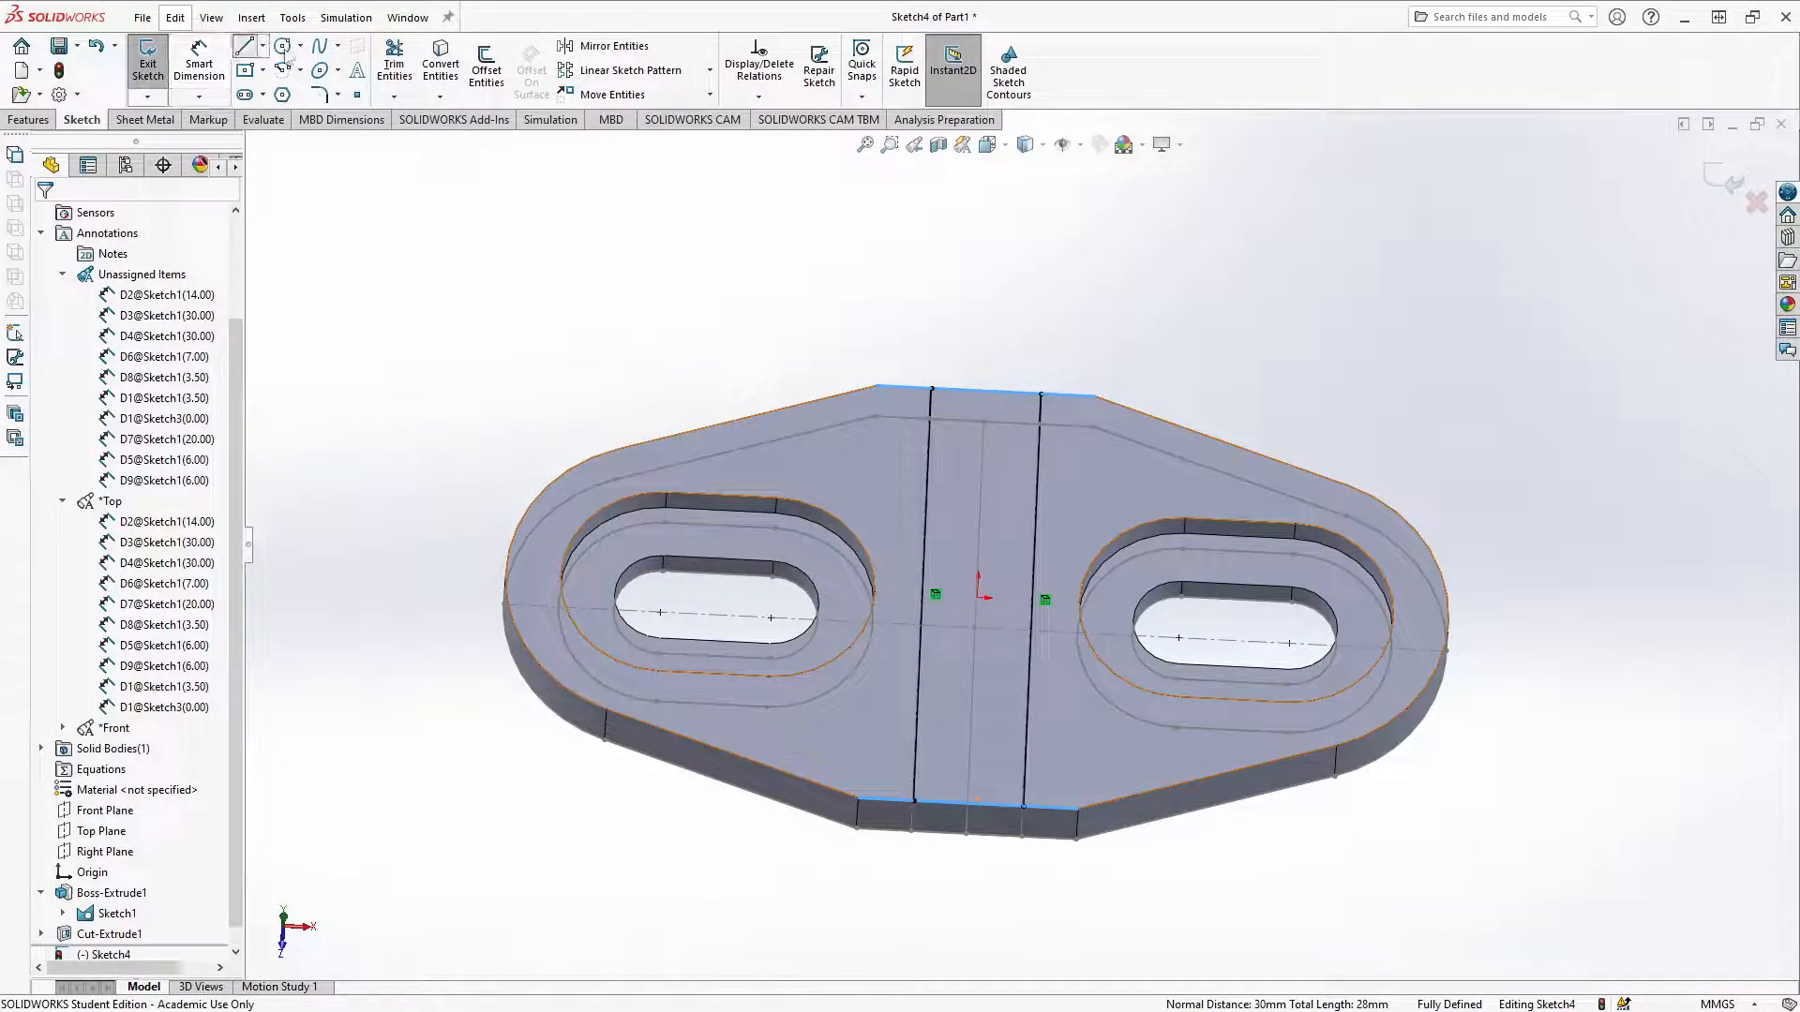
{"action": "left_click", "coordinate": [931, 389]}
{"action": "double_click", "coordinate": [1041, 394]}
{"action": "left_click", "coordinate": [914, 802]}
{"action": "double_click", "coordinate": [1023, 807]}
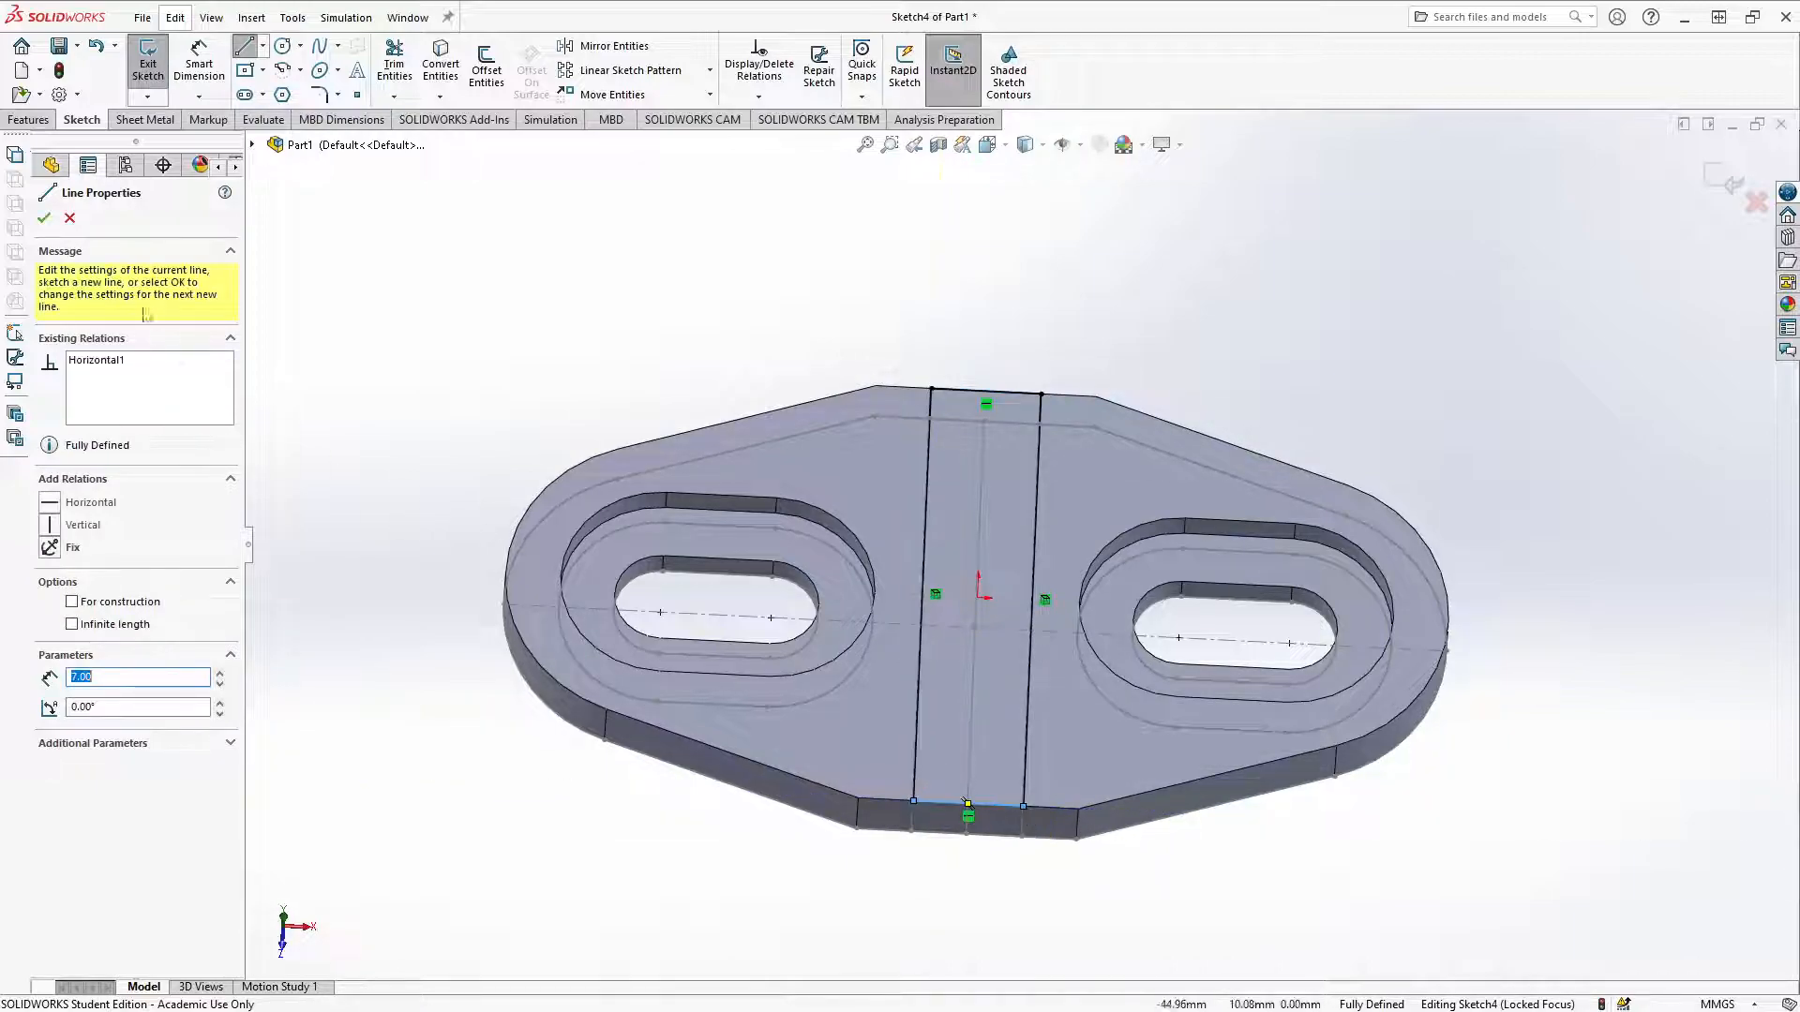
{"action": "left_click", "coordinate": [43, 219]}
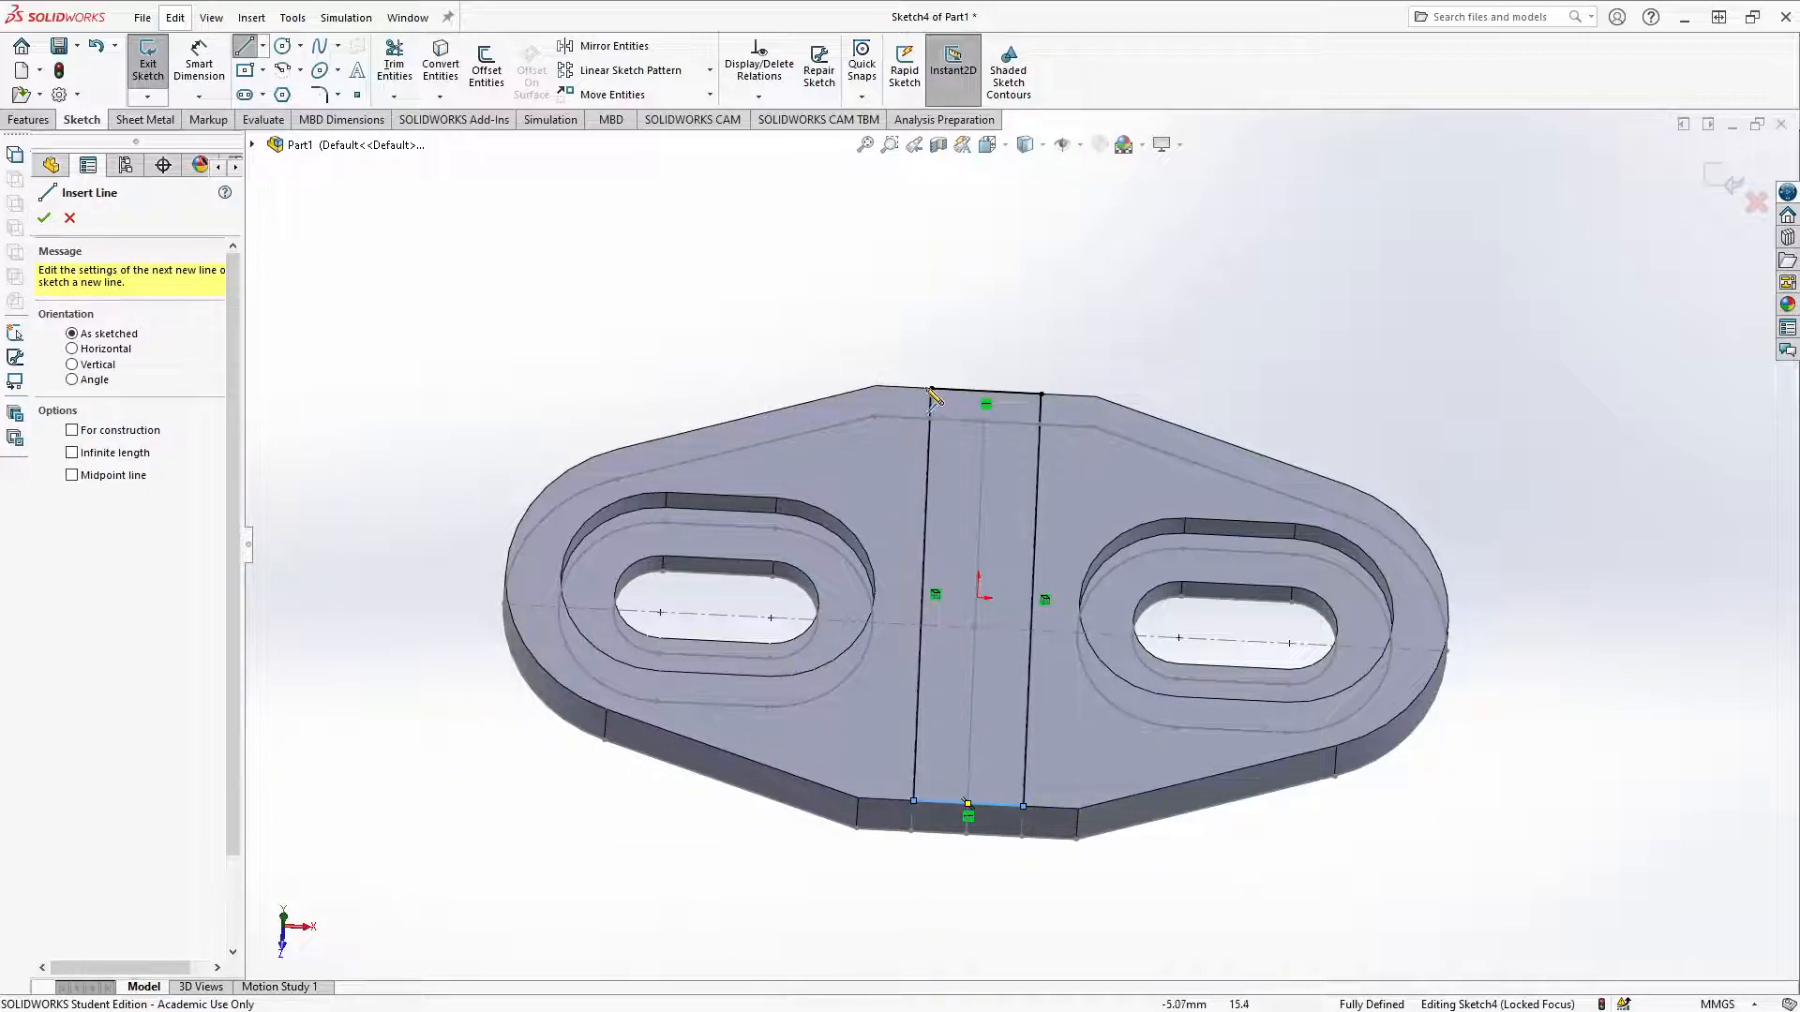
{"action": "left_click", "coordinate": [44, 218]}
{"action": "left_click", "coordinate": [147, 63]}
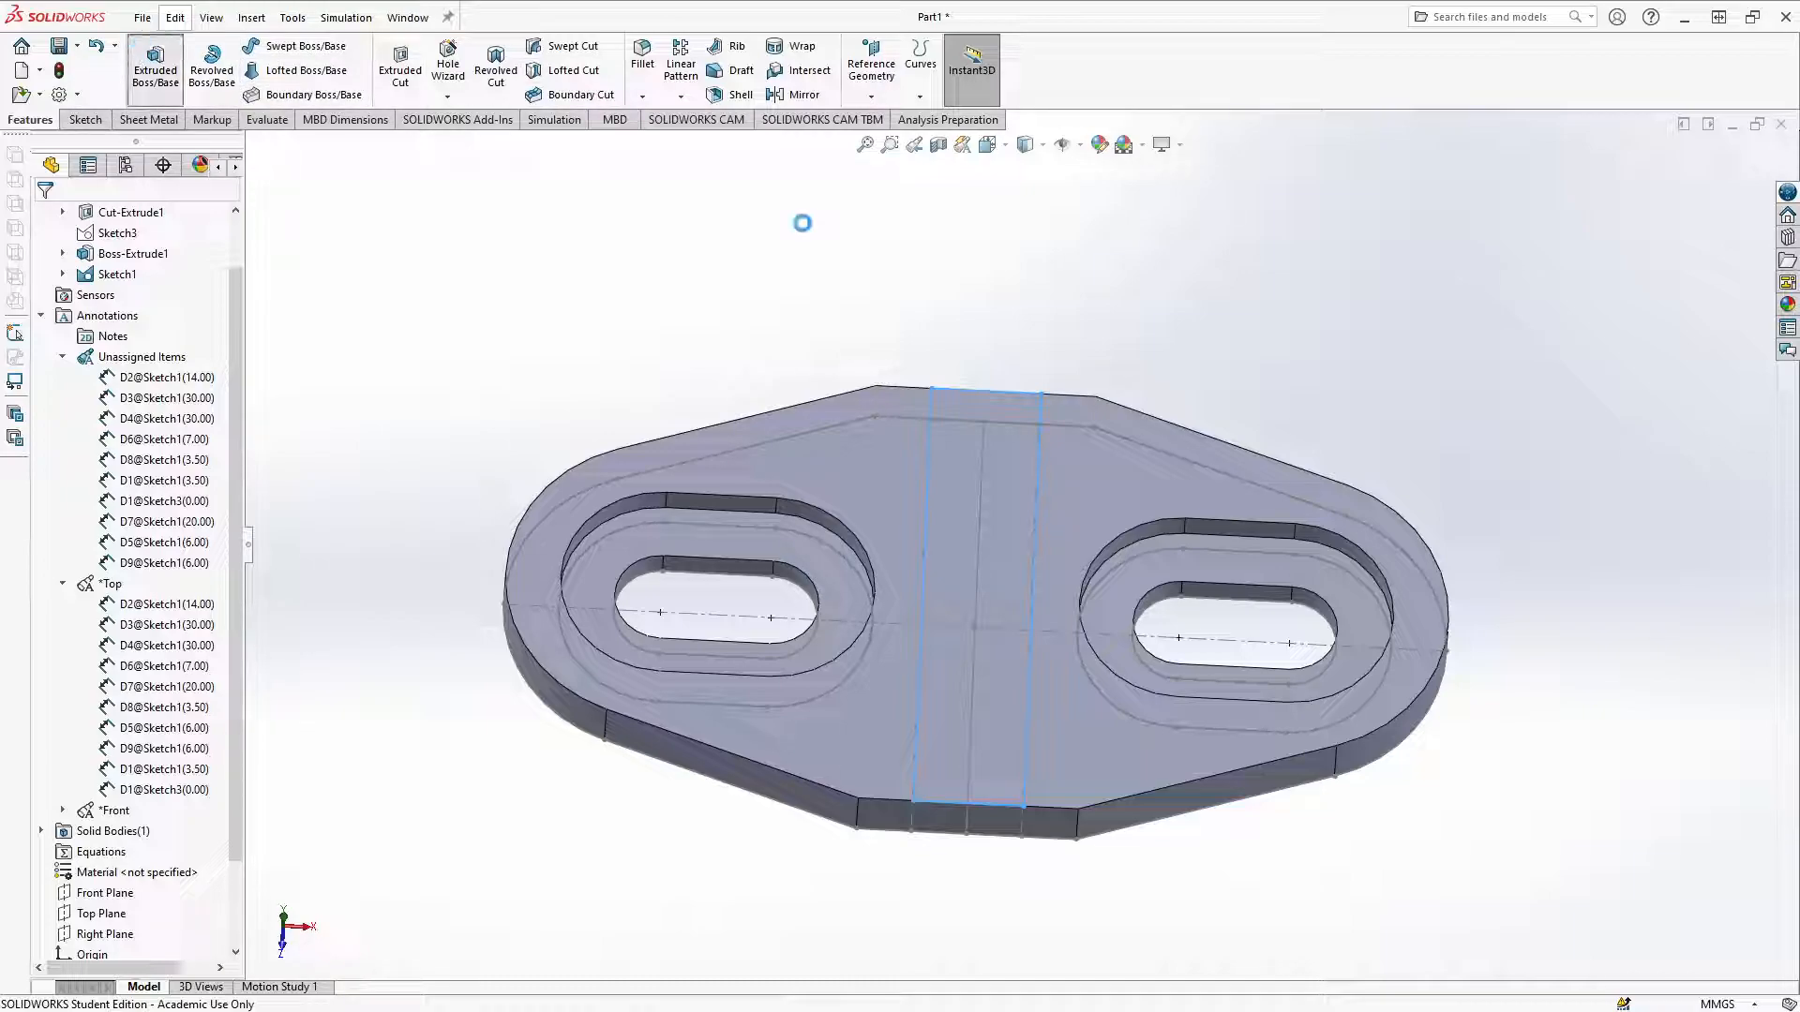
Step: Extrude the central strip sketch 20 mm upward from the plate as a blind boss with merged result
{"action": "left_click", "coordinate": [155, 65]}
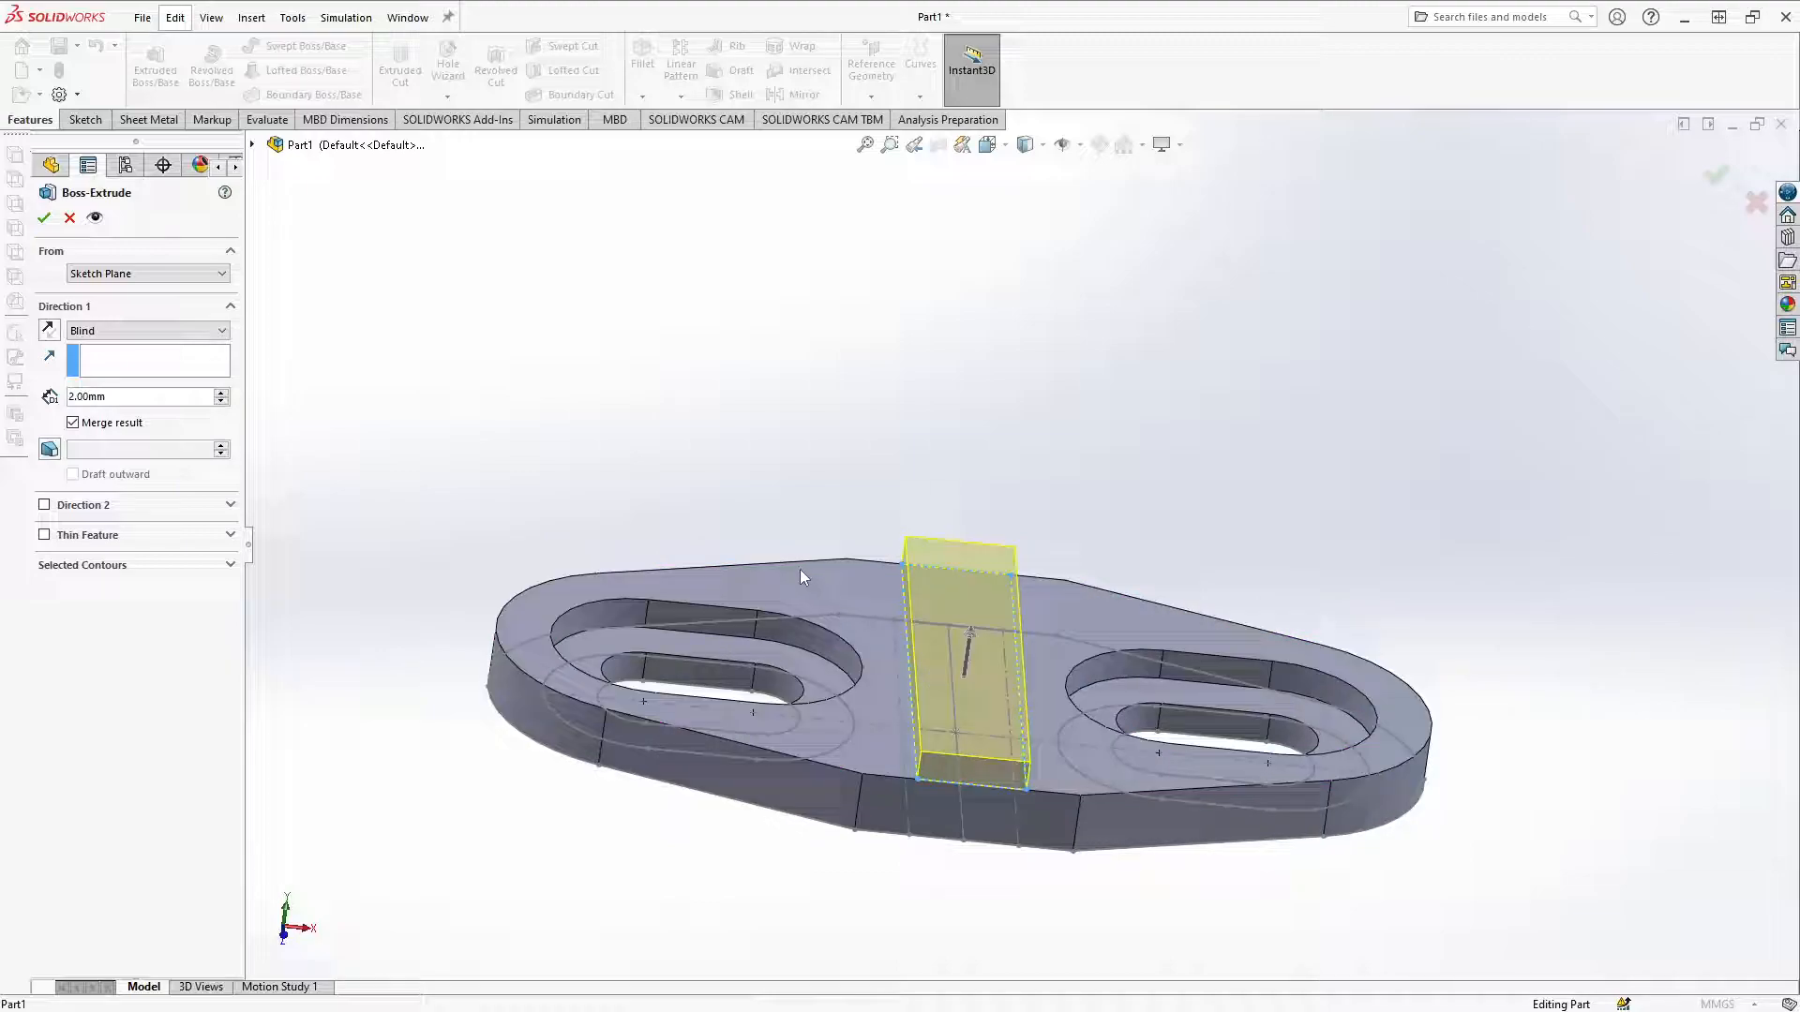
{"action": "left_click_drag", "start_coordinate": [972, 637], "coordinate": [1010, 401]}
{"action": "left_click", "coordinate": [43, 217]}
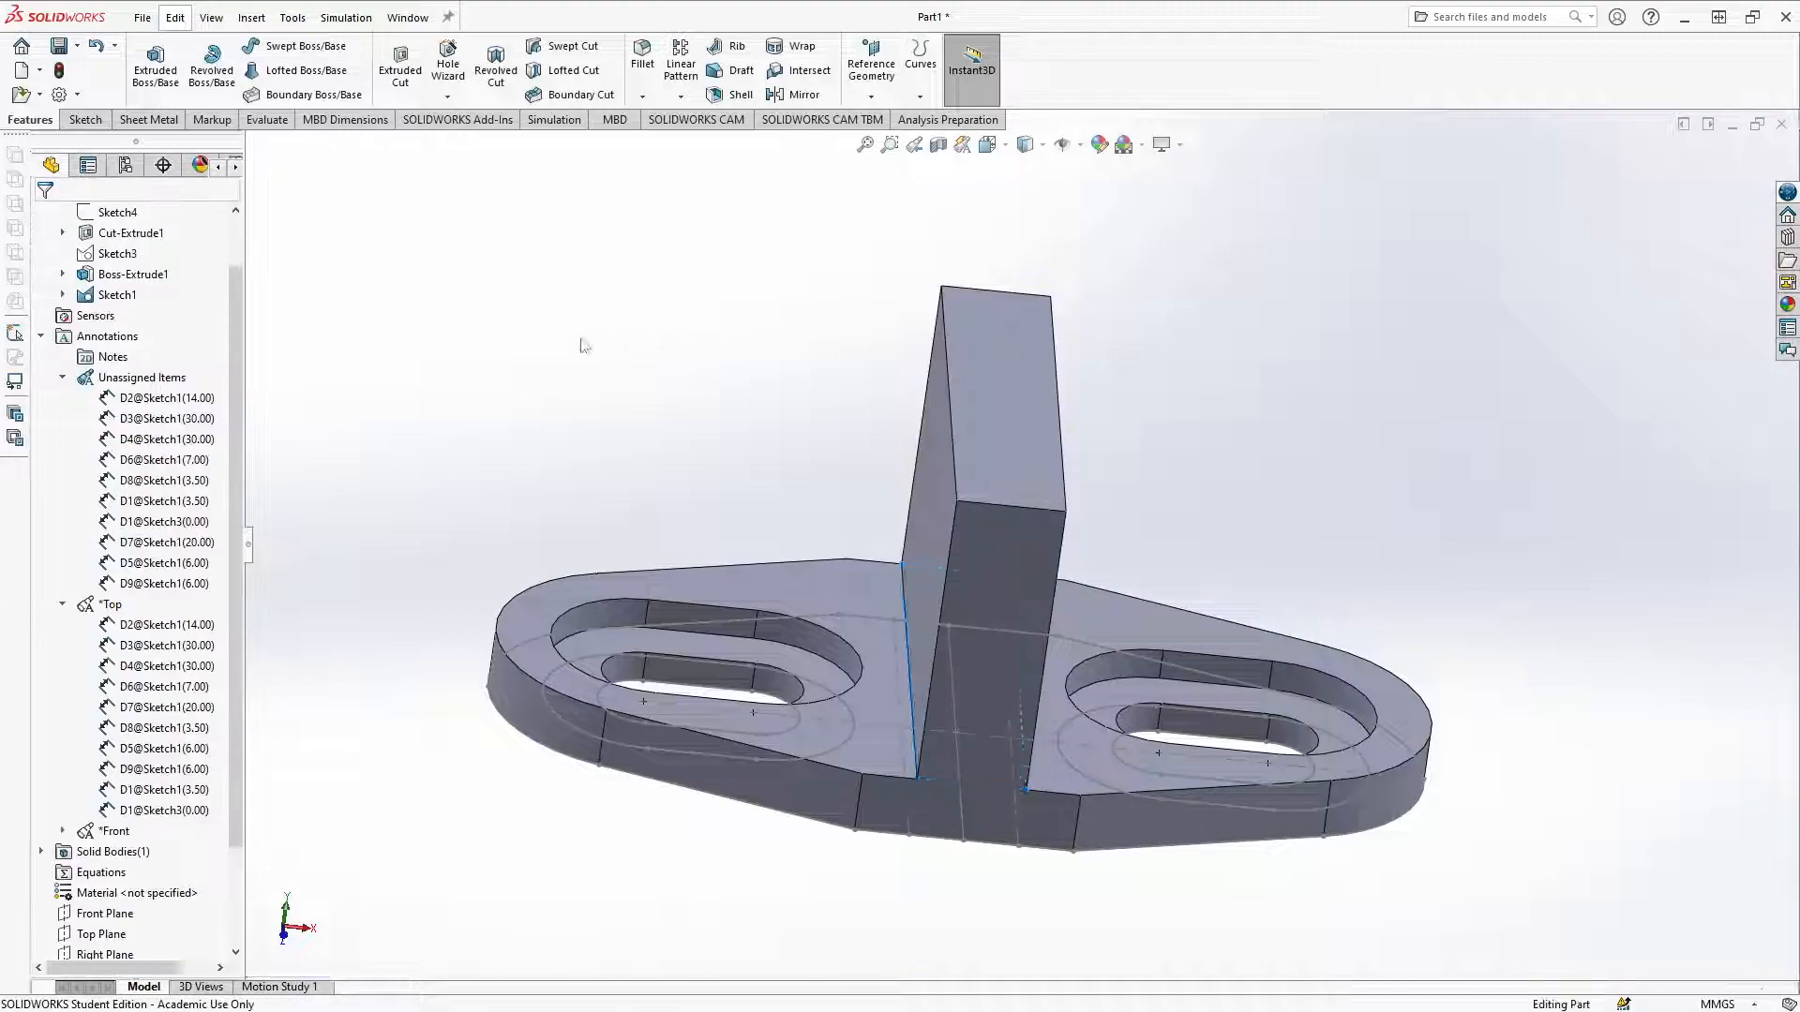
Step: Select the four vertical corner edges of the central upright rib and start a Fillet on them
{"action": "middle_click_drag", "start_coordinate": [607, 373], "coordinate": [619, 443]}
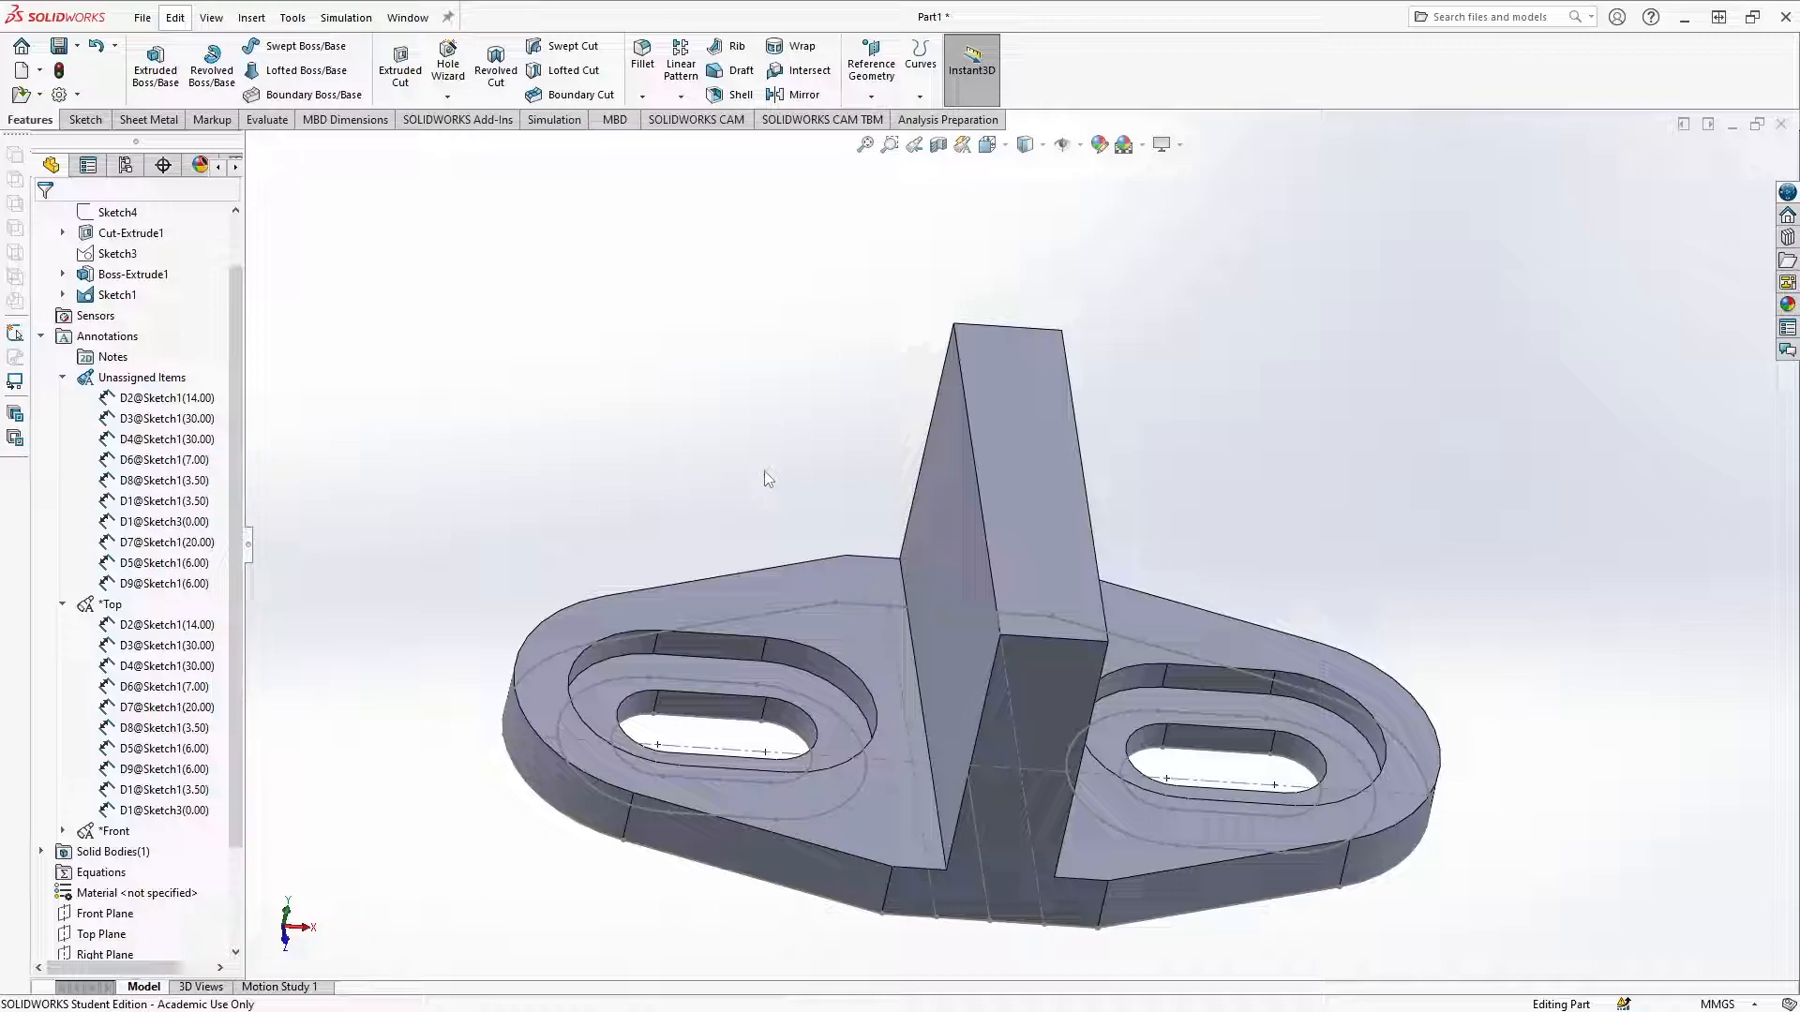
{"action": "left_click", "coordinate": [980, 715]}
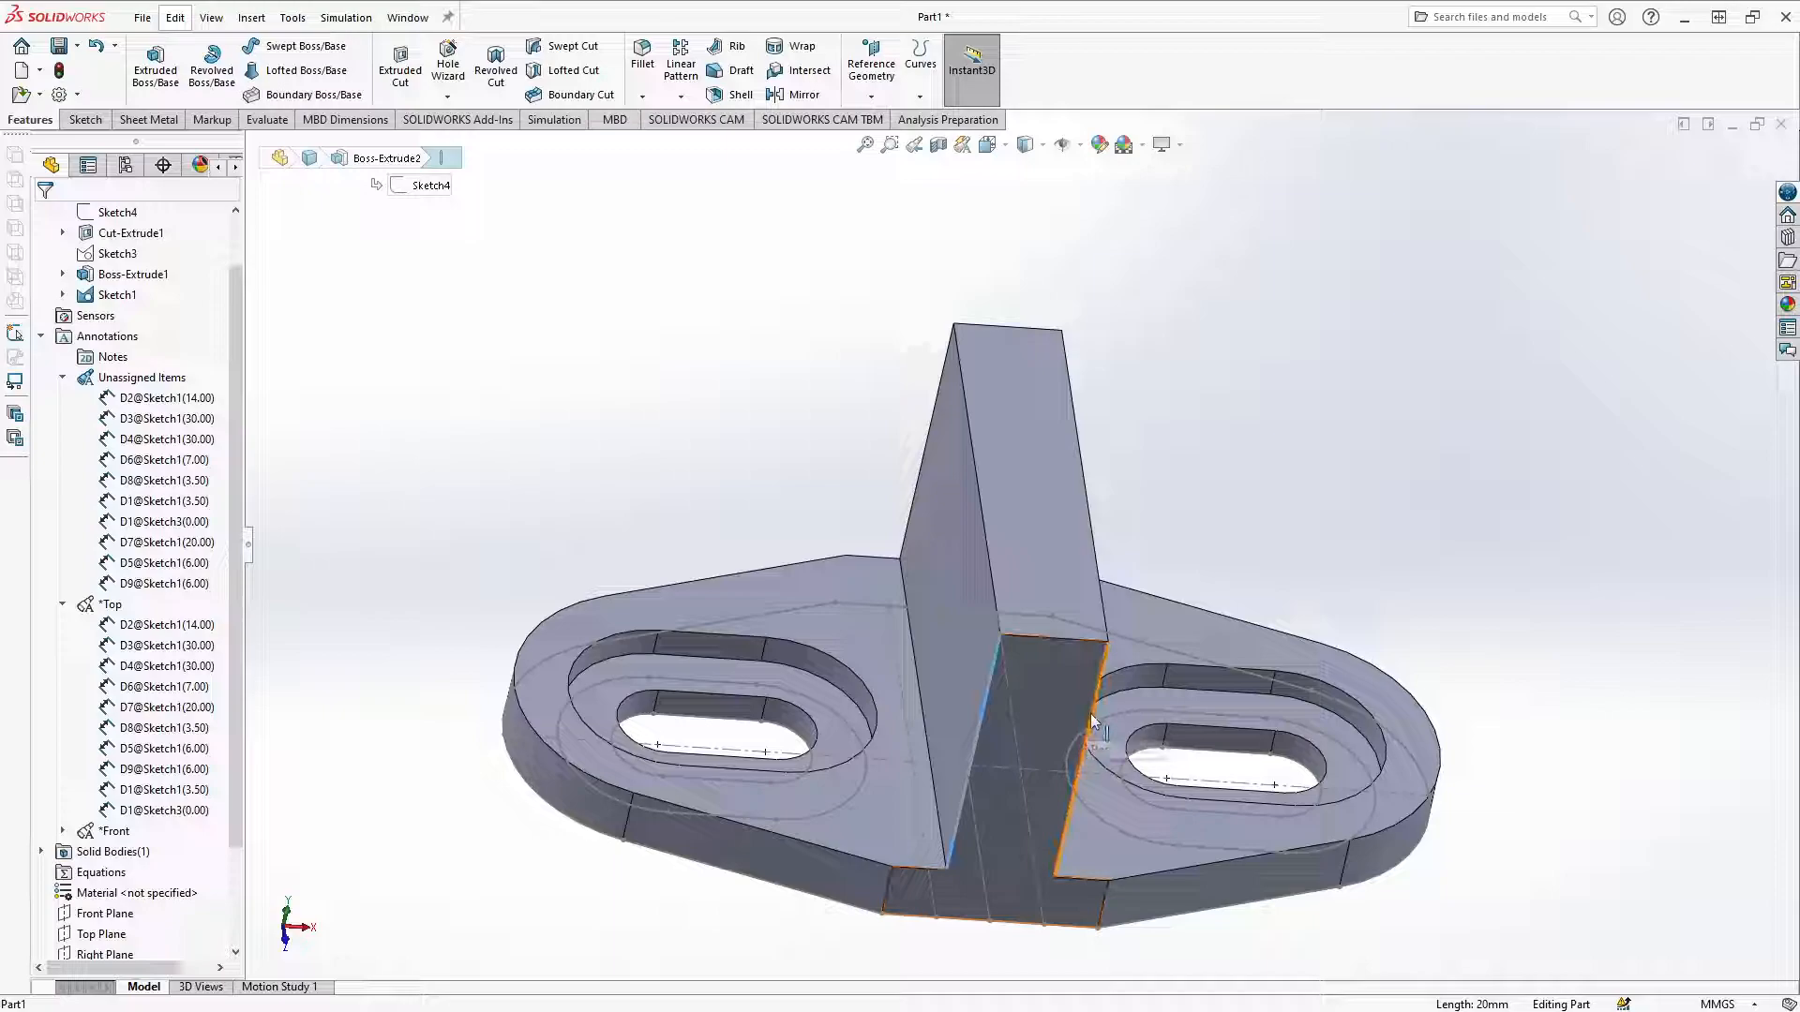
{"action": "left_click", "coordinate": [1090, 713], "text": "ctrl"}
{"action": "left_click", "coordinate": [914, 511], "text": "ctrl"}
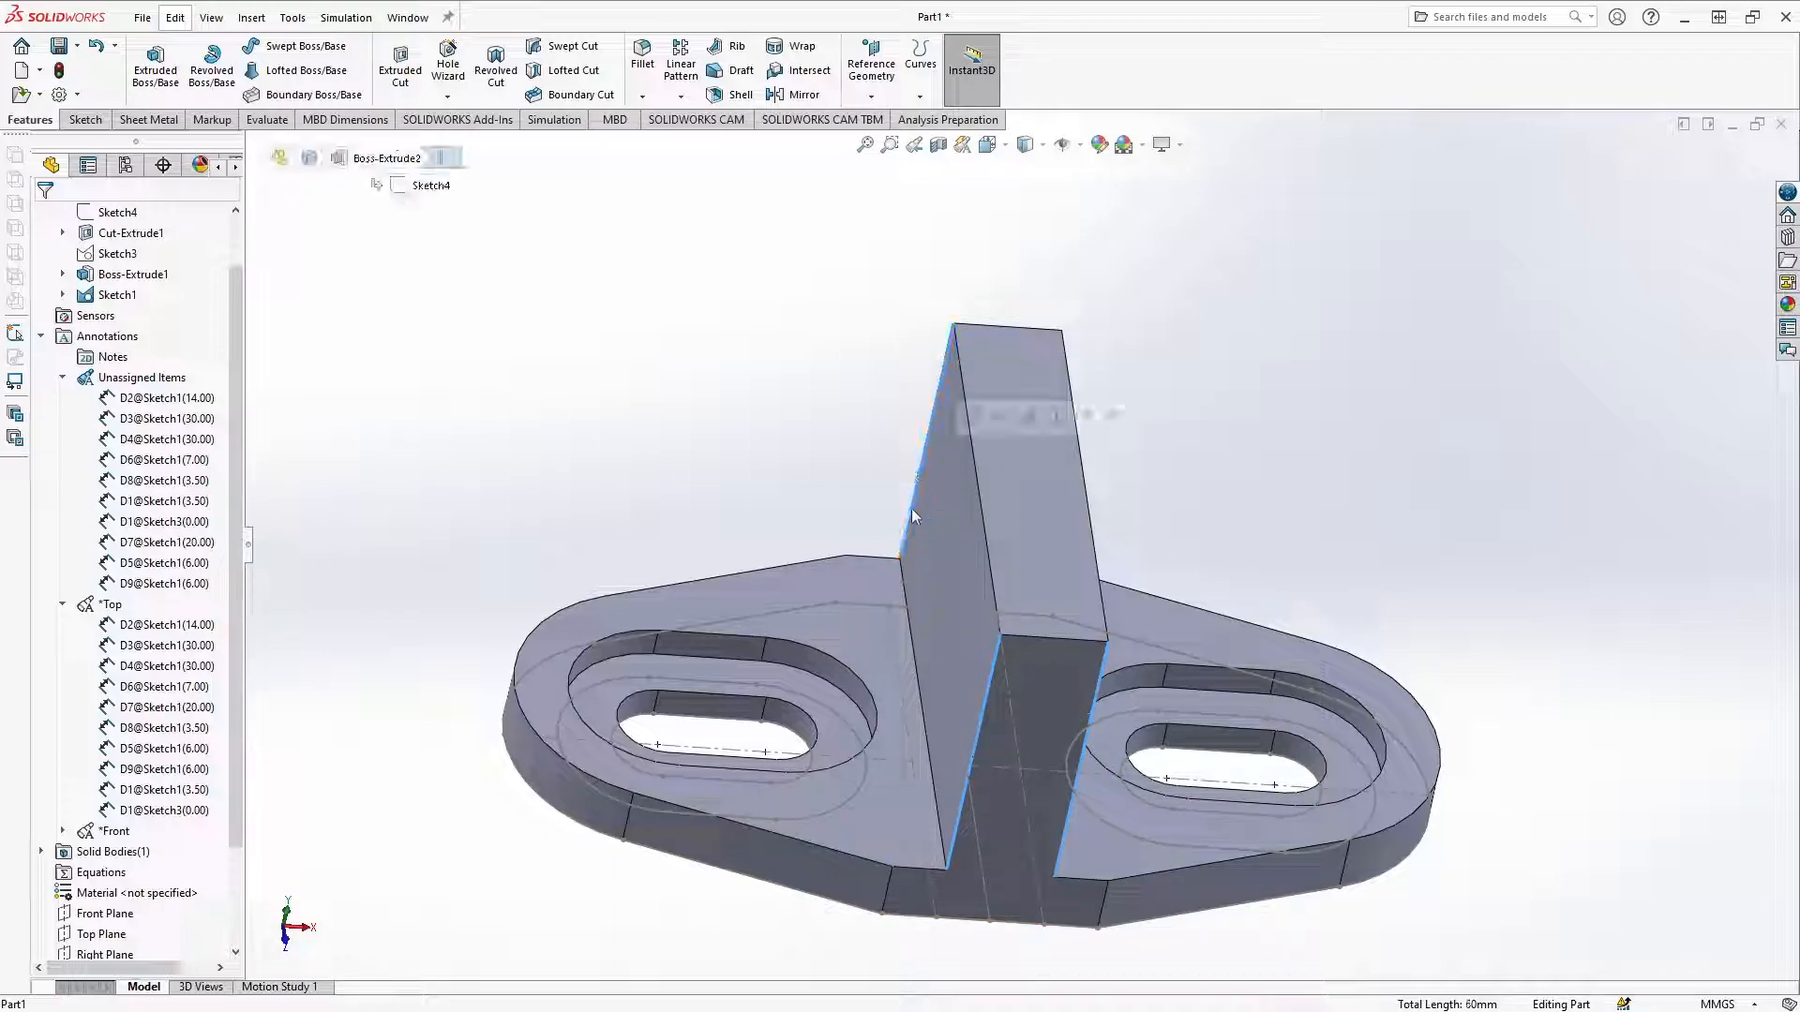
{"action": "middle_click_drag", "start_coordinate": [914, 510], "coordinate": [767, 616]}
{"action": "left_click", "coordinate": [968, 532], "text": "ctrl"}
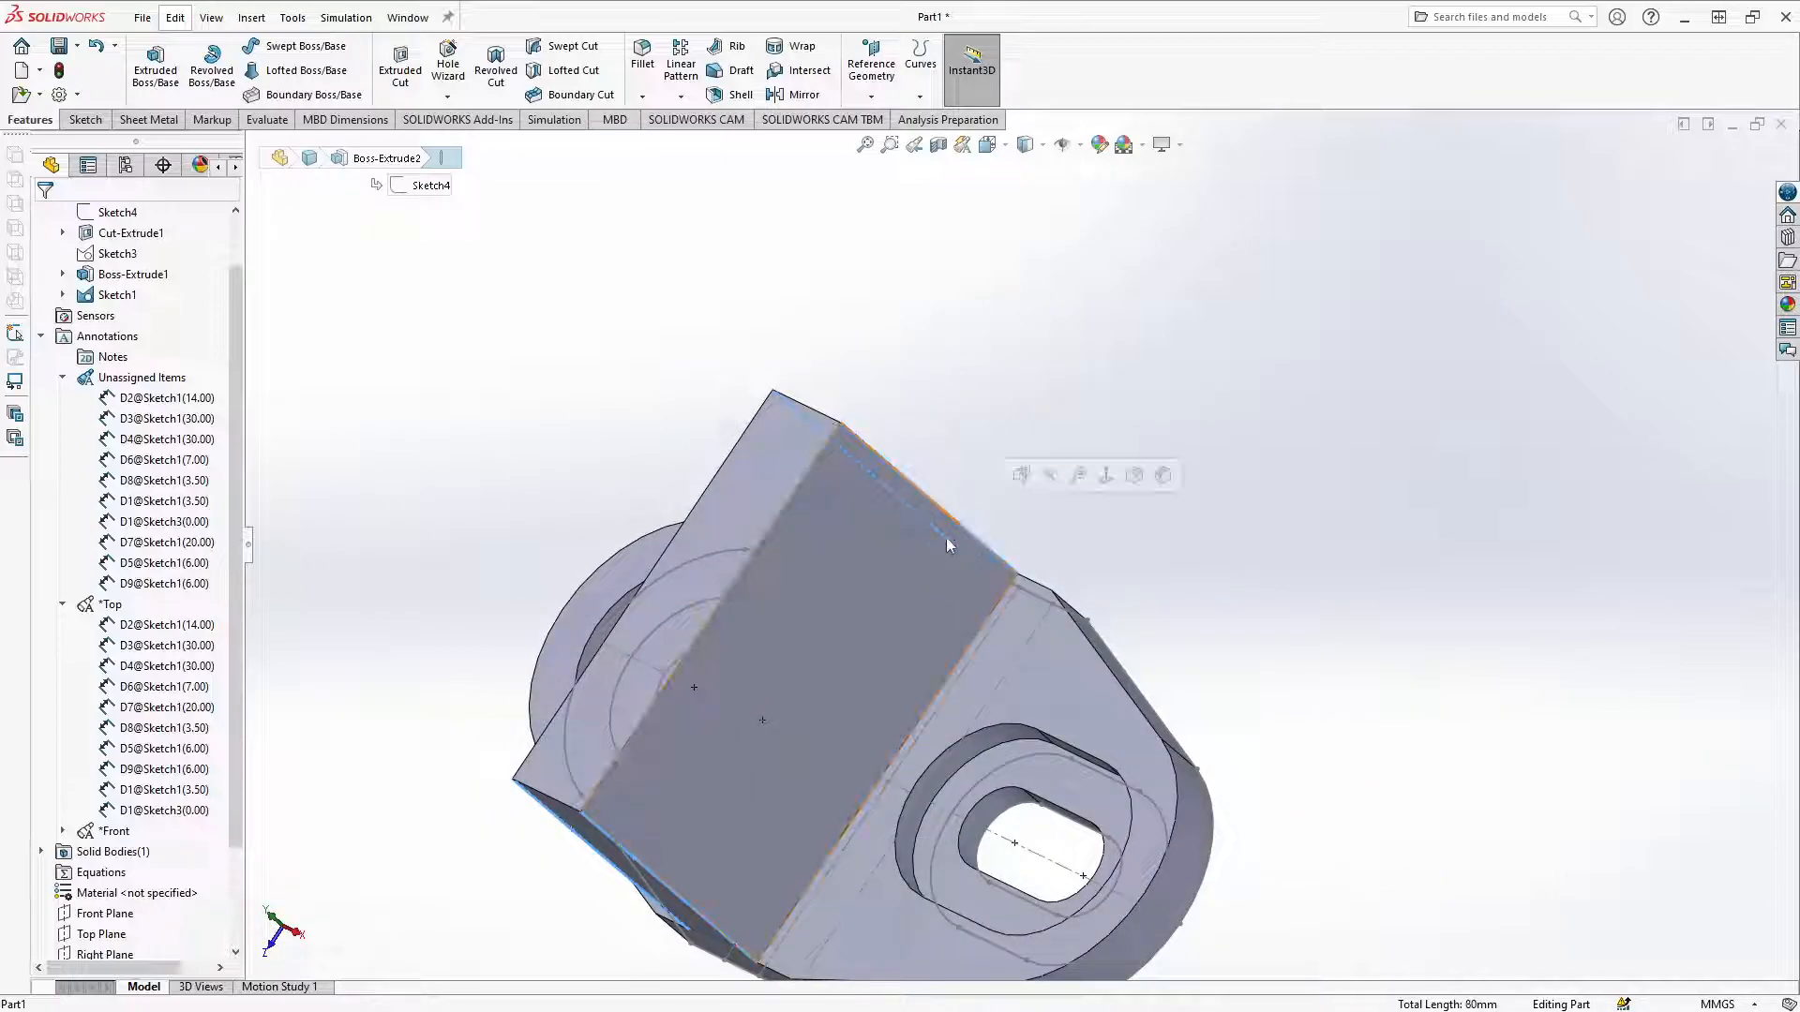
{"action": "scroll", "coordinate": [869, 549], "scroll_direction": "up", "scroll_amount": 5}
{"action": "scroll", "coordinate": [683, 356], "scroll_direction": "down", "scroll_amount": 5}
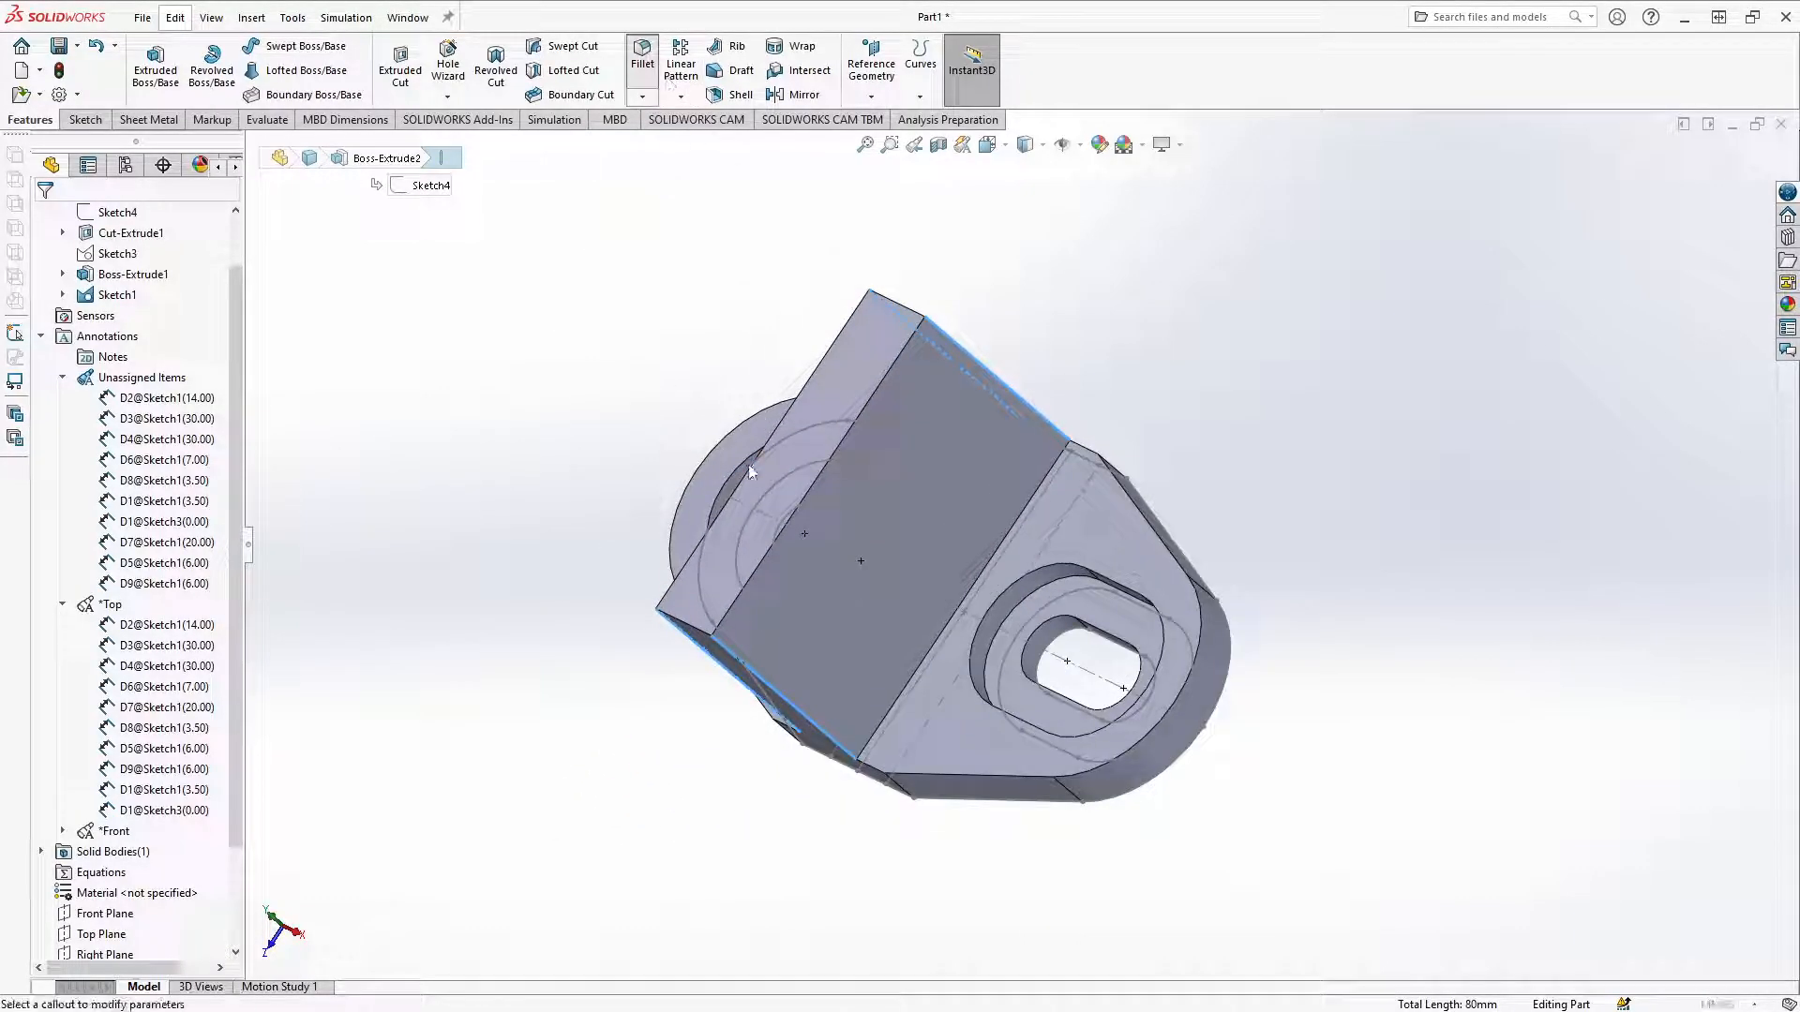
{"action": "middle_click_drag", "start_coordinate": [506, 659], "coordinate": [469, 586]}
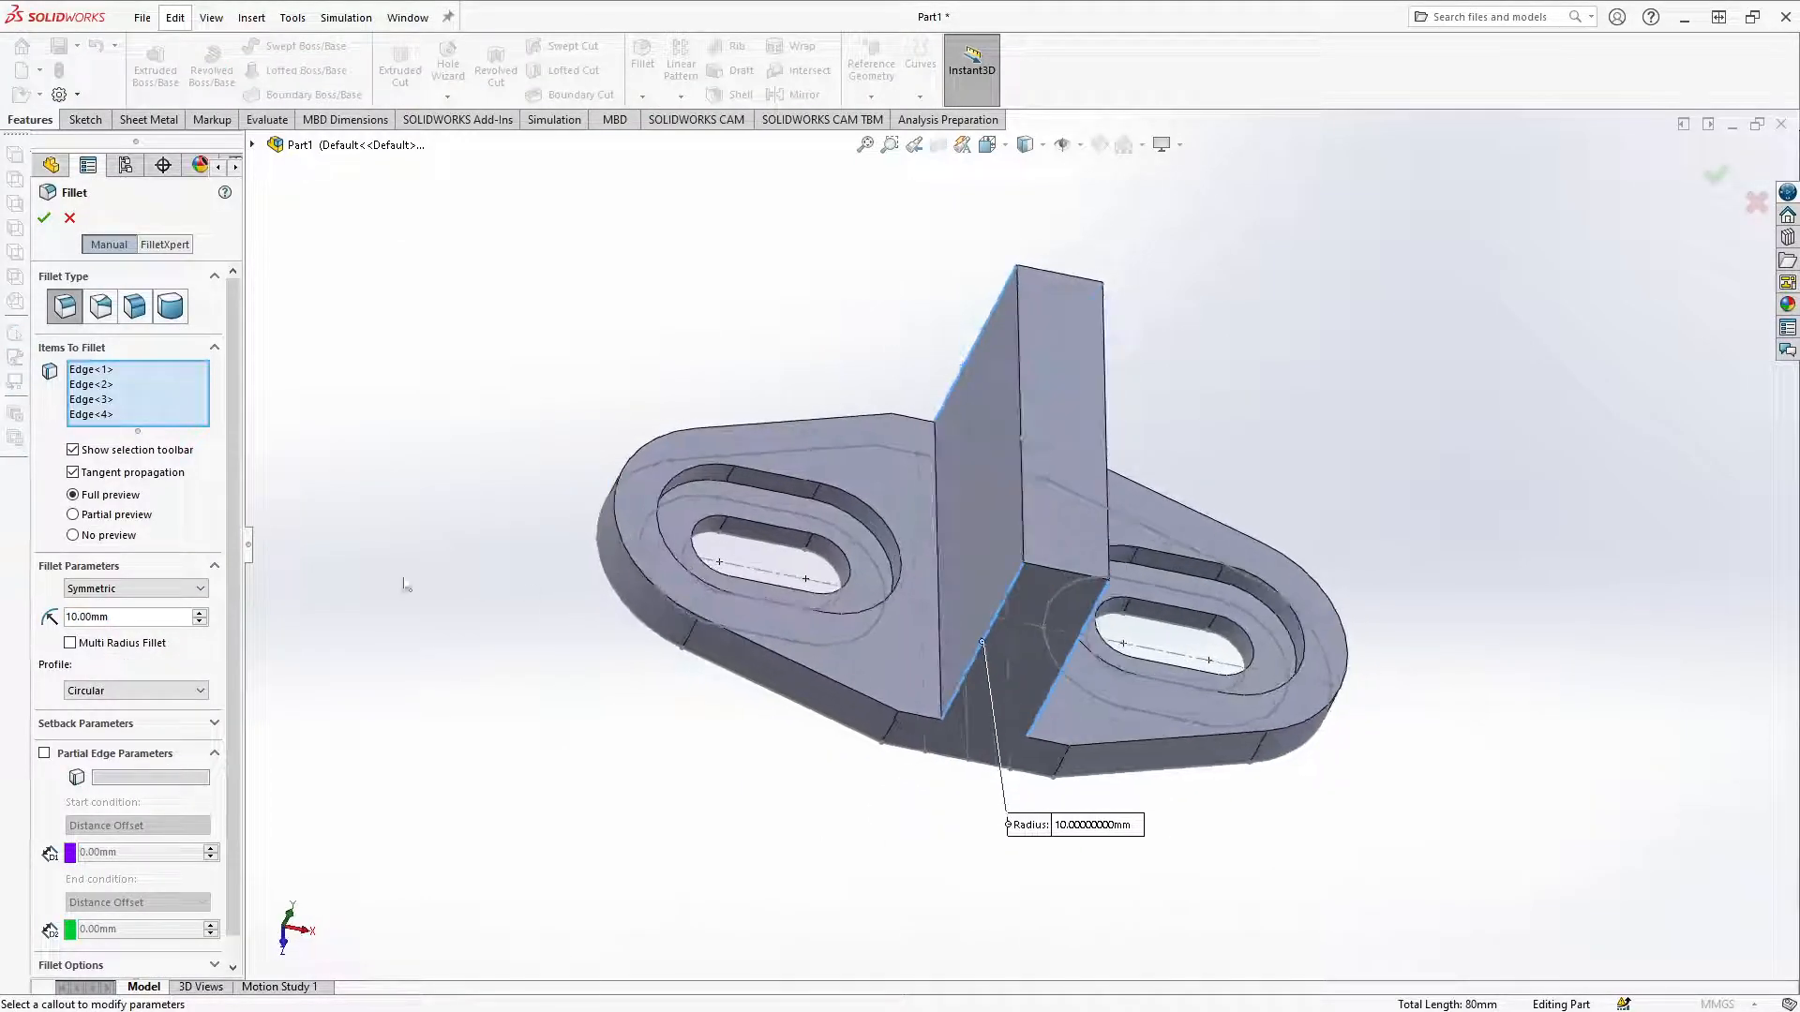
Step: Set the symmetric fillet radius to 2 mm and apply it to the rib's four vertical edges
{"action": "left_click_drag", "start_coordinate": [126, 618], "coordinate": [60, 614]}
{"action": "type", "text": "2"}
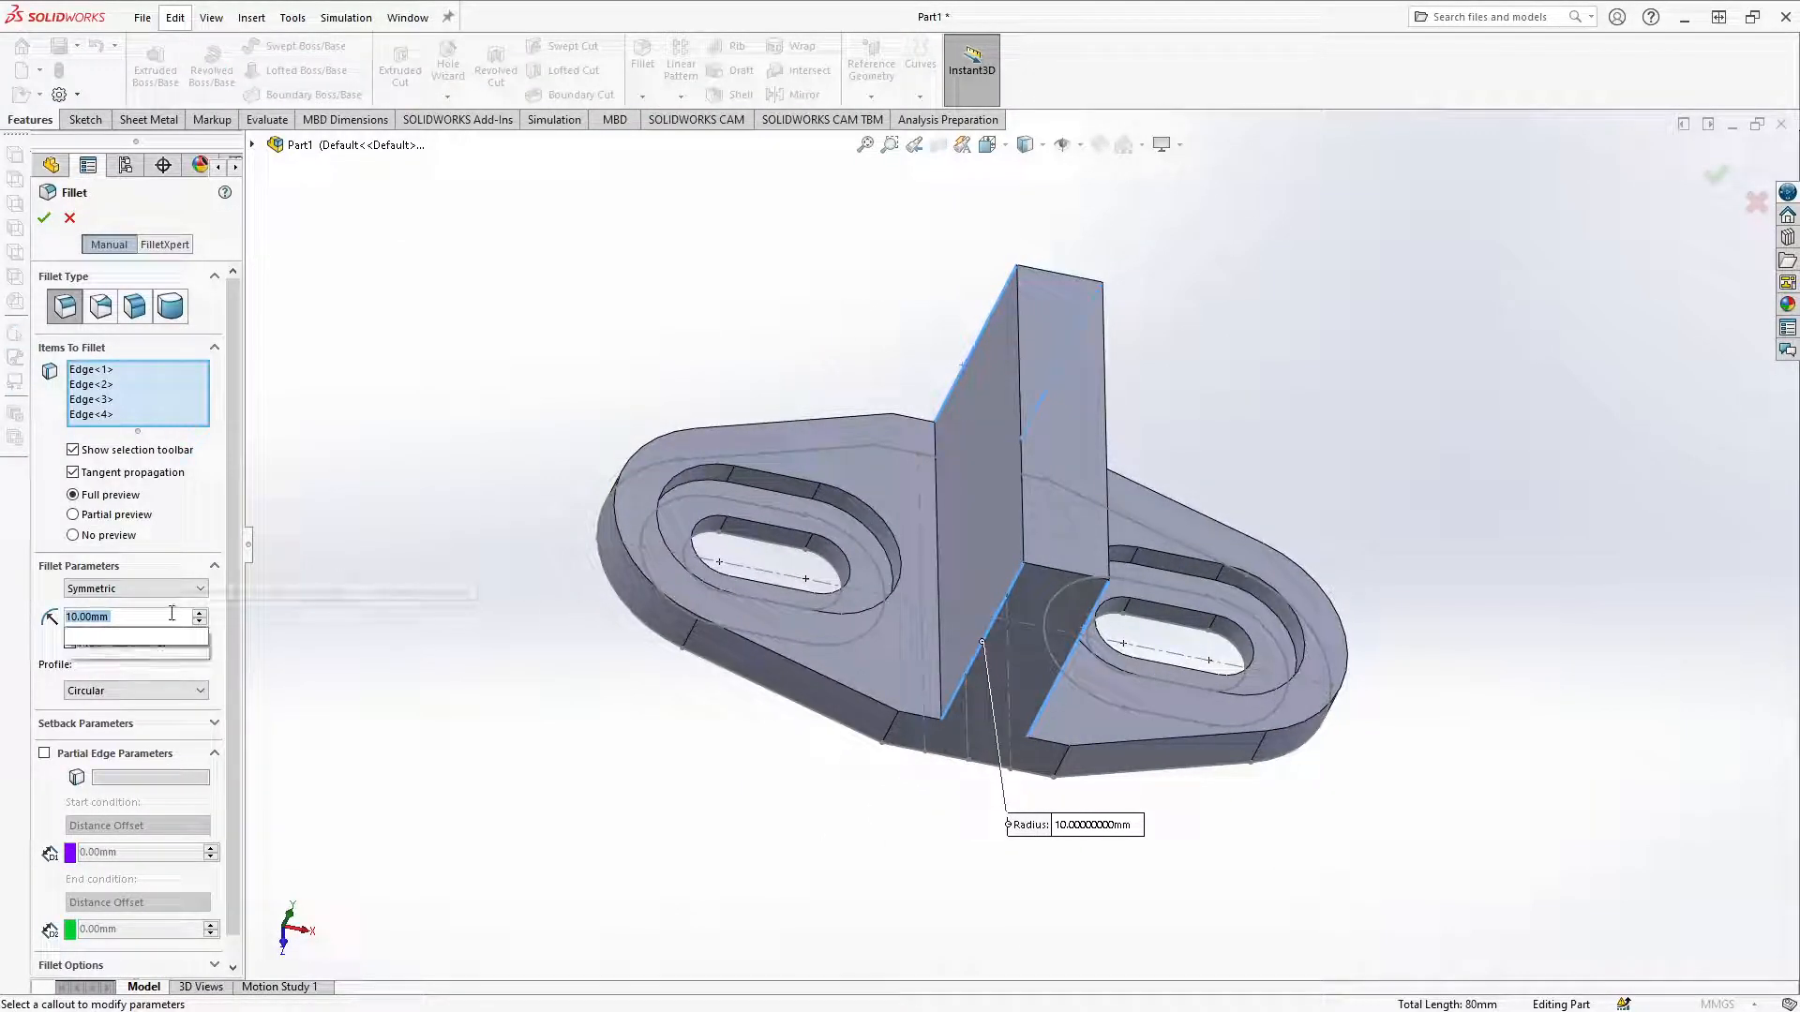
{"action": "key", "text": "Tab"}
{"action": "middle_click_drag", "start_coordinate": [694, 740], "coordinate": [630, 720]}
{"action": "left_click", "coordinate": [44, 218]}
Step: Hide Sketch1 under Boss-Extrude1 and view the finished bracket from above at an angle
{"action": "middle_click_drag", "start_coordinate": [442, 486], "coordinate": [607, 548]}
{"action": "scroll", "coordinate": [94, 900], "scroll_direction": "down", "scroll_amount": 3}
{"action": "left_click", "coordinate": [108, 871]}
{"action": "left_click", "coordinate": [498, 735]}
{"action": "mouse_move", "coordinate": [498, 735]}
{"action": "middle_mouse_down"}
{"action": "mouse_move", "coordinate": [562, 711]}
{"action": "mouse_move", "coordinate": [503, 696]}
{"action": "mouse_move", "coordinate": [488, 779]}
{"action": "mouse_move", "coordinate": [563, 741]}
{"action": "middle_mouse_up"}
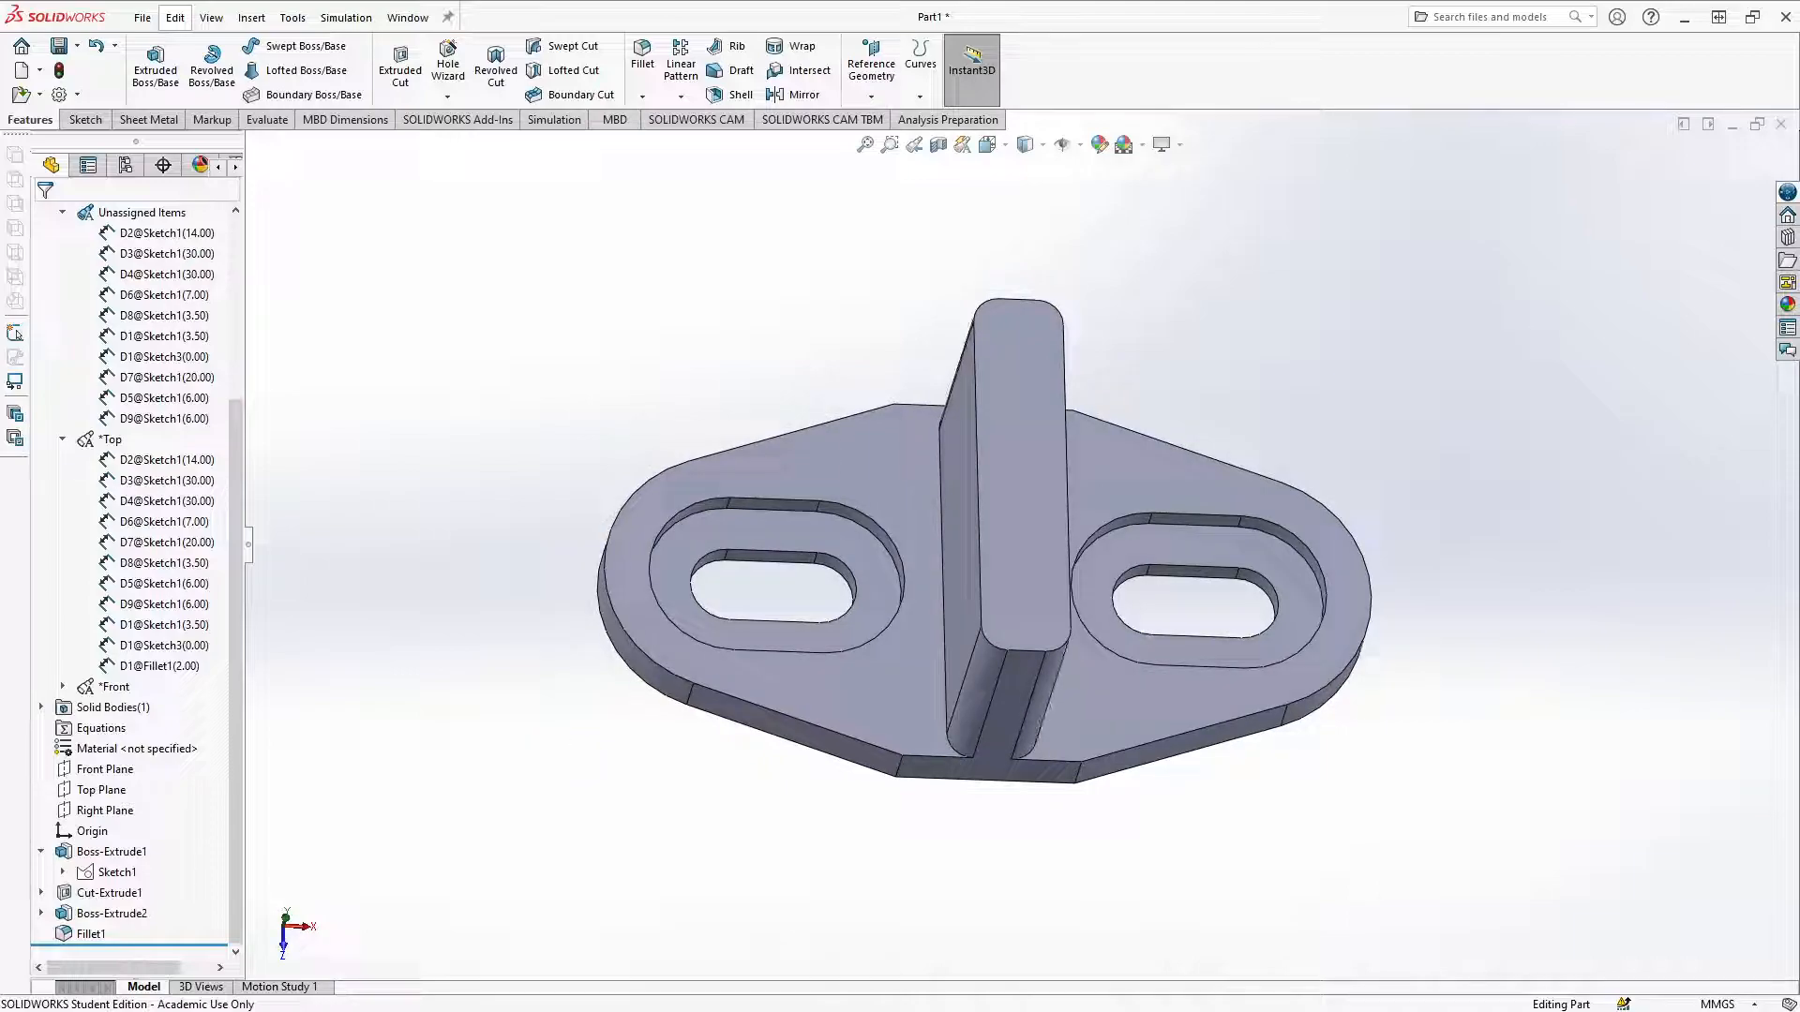
Step: Switch to the browser's Reddit post and place its reference photo beside the SOLIDWORKS model to compare the bracket shapes
{"action": "left_click_drag", "start_coordinate": [1799, 242], "coordinate": [1279, 245]}
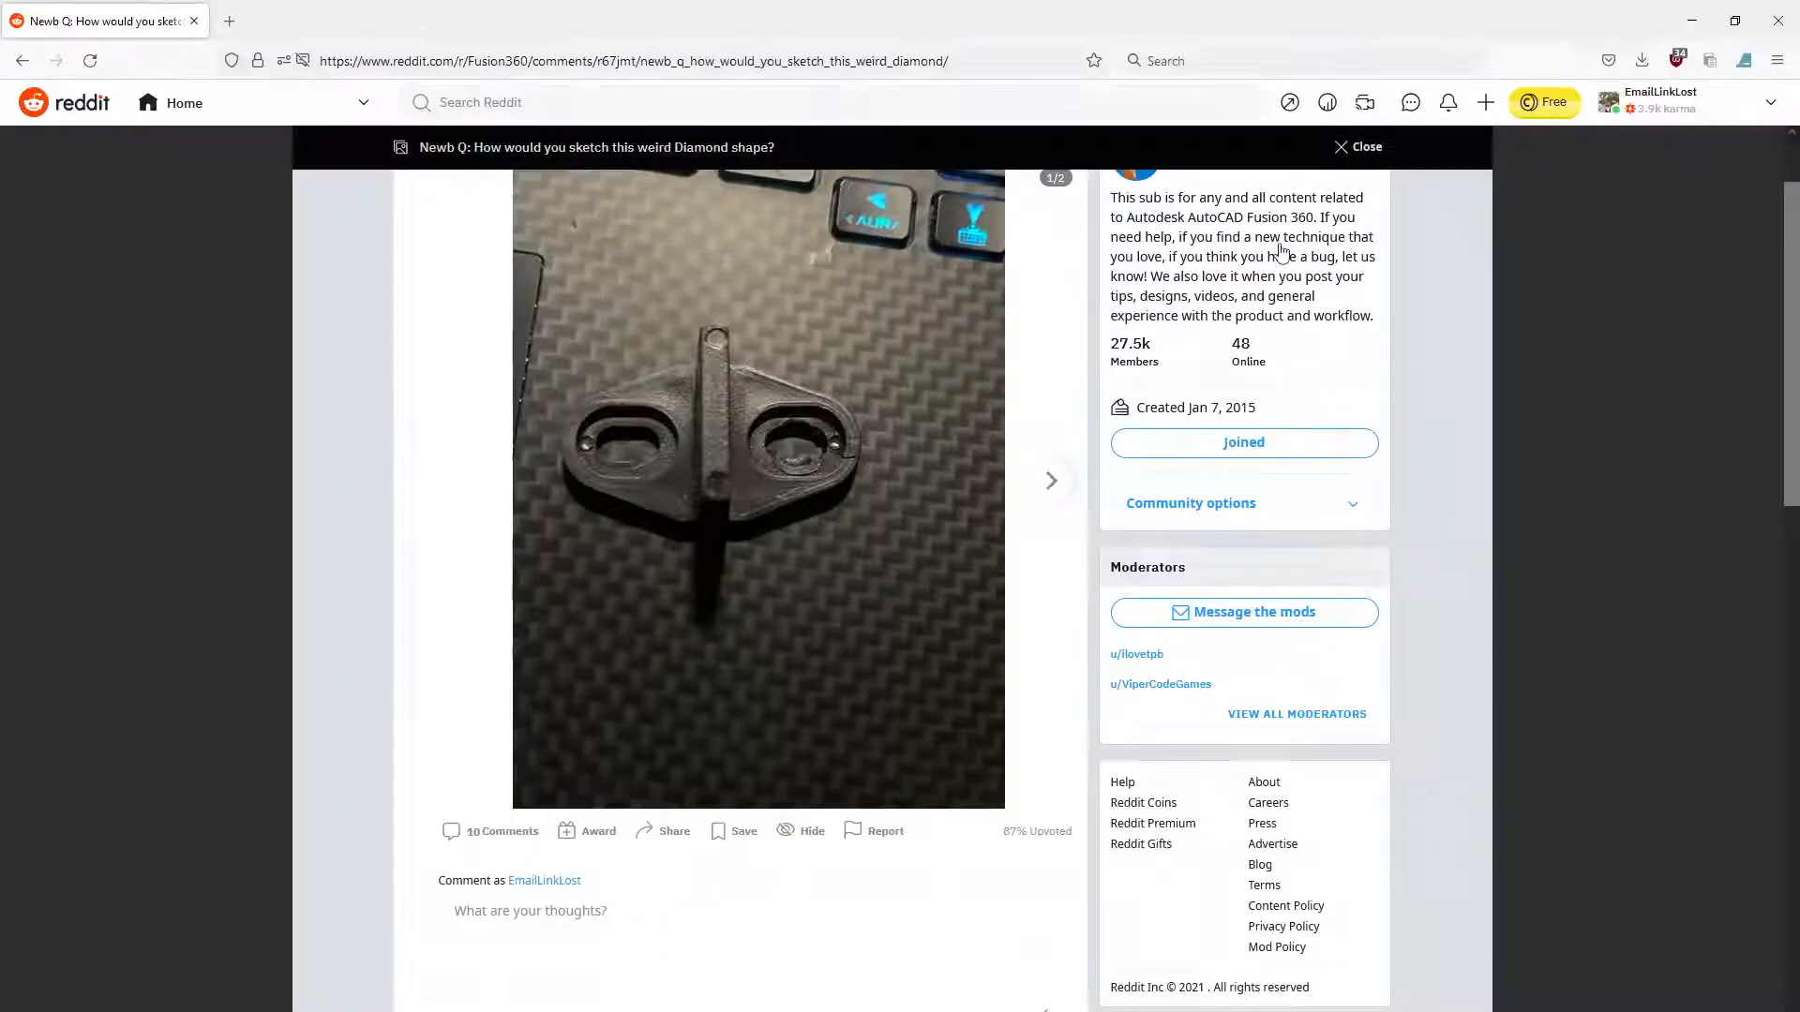
{"action": "scroll", "coordinate": [954, 491], "scroll_direction": "up", "scroll_amount": 1}
{"action": "left_click_drag", "start_coordinate": [1112, 21], "coordinate": [1338, 43]}
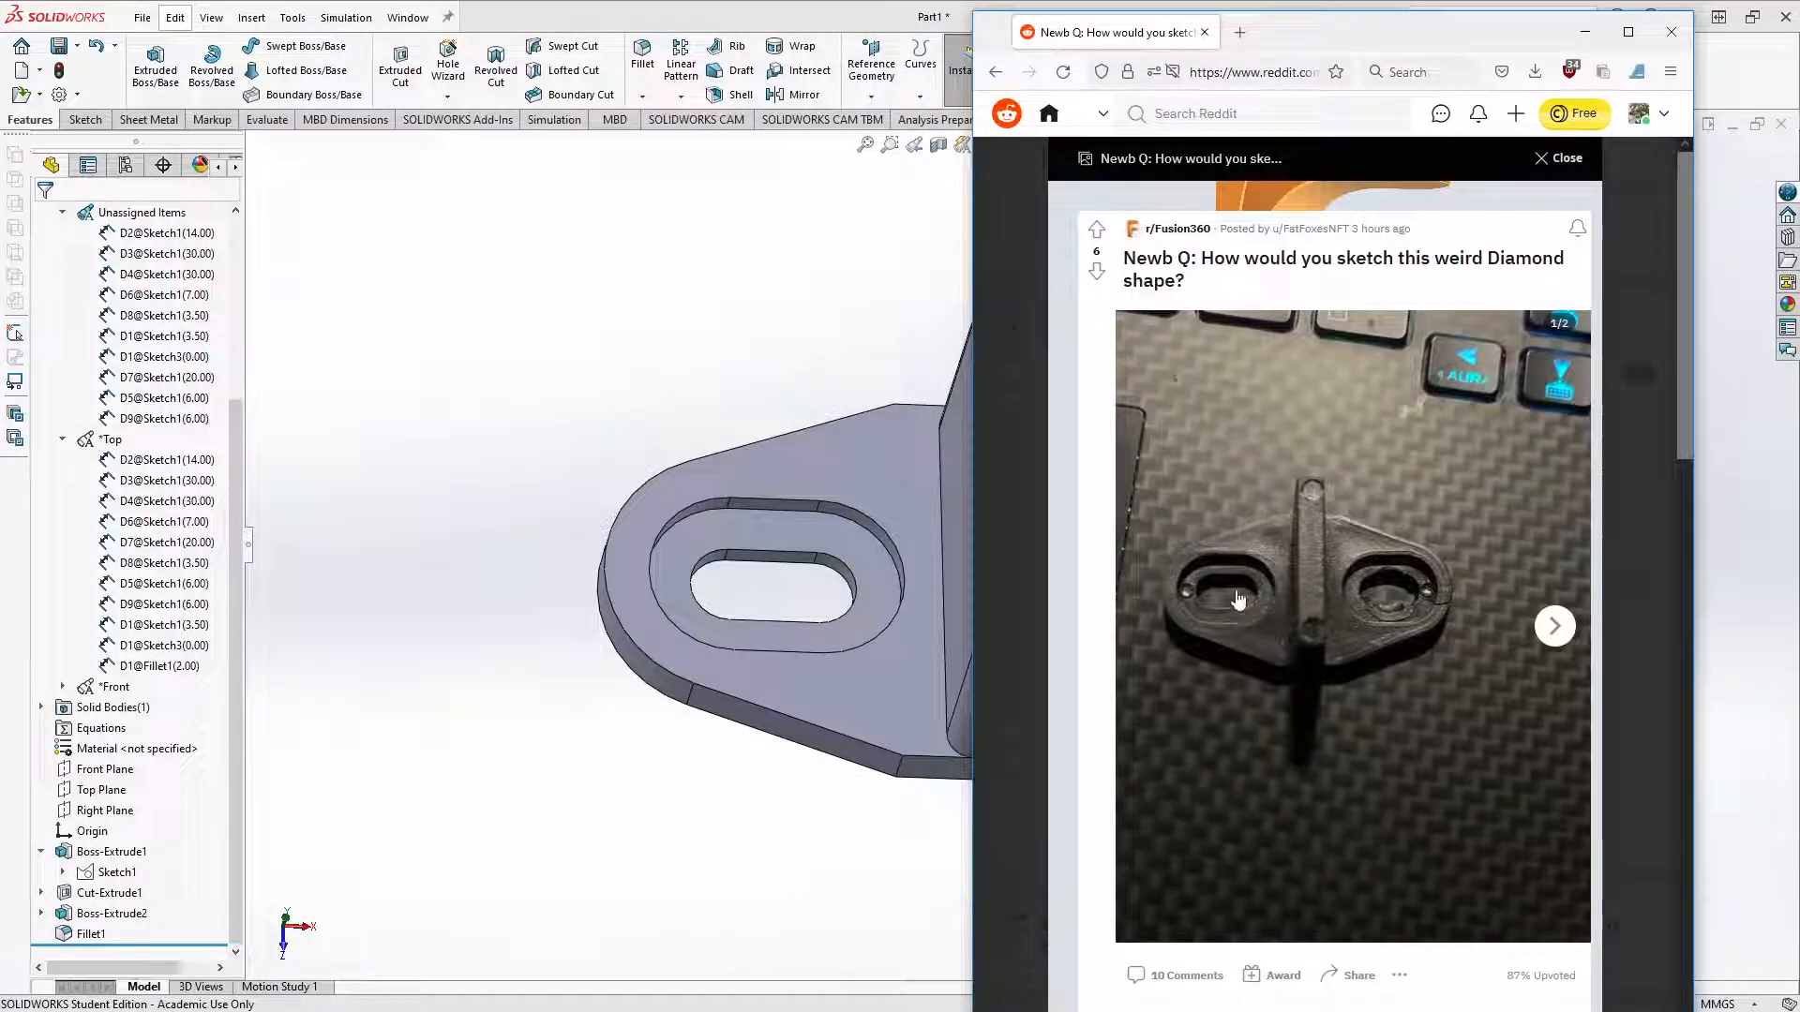
{"action": "scroll", "coordinate": [1237, 600], "scroll_direction": "down", "scroll_amount": 1}
{"action": "scroll", "coordinate": [1238, 600], "scroll_direction": "up", "scroll_amount": 1}
{"action": "left_click_drag", "start_coordinate": [1305, 47], "coordinate": [1610, 46]}
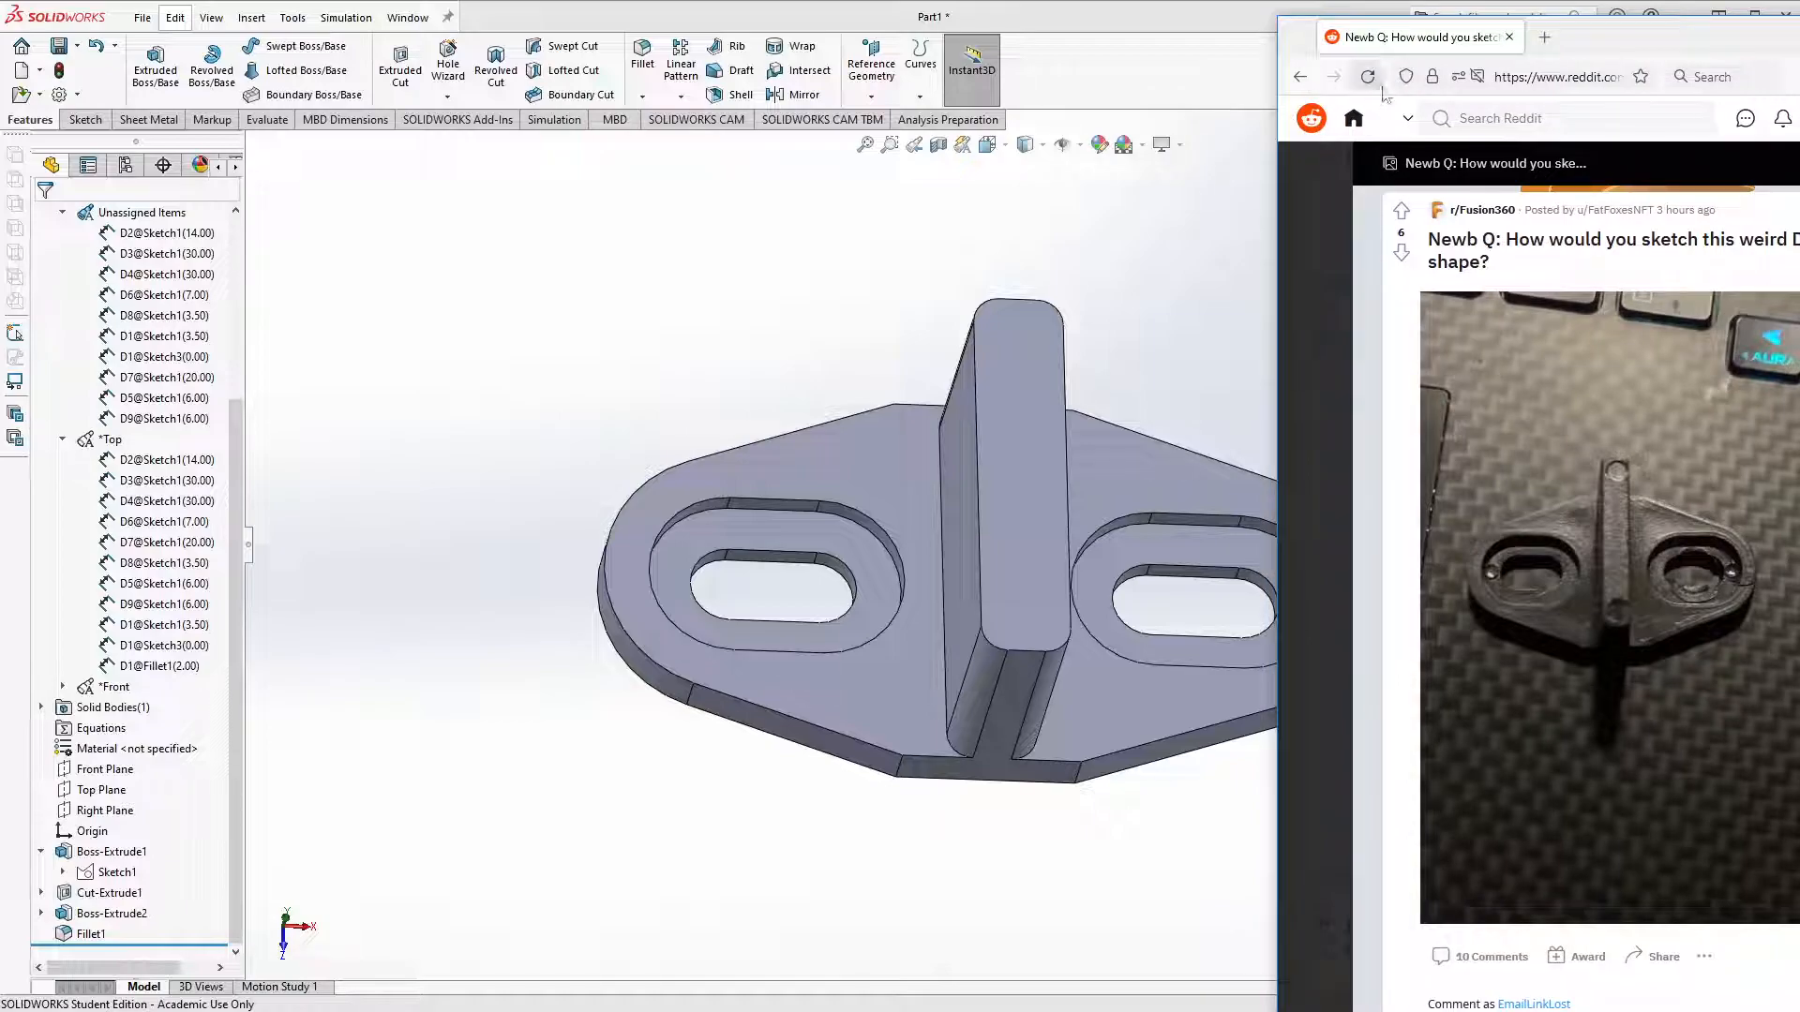